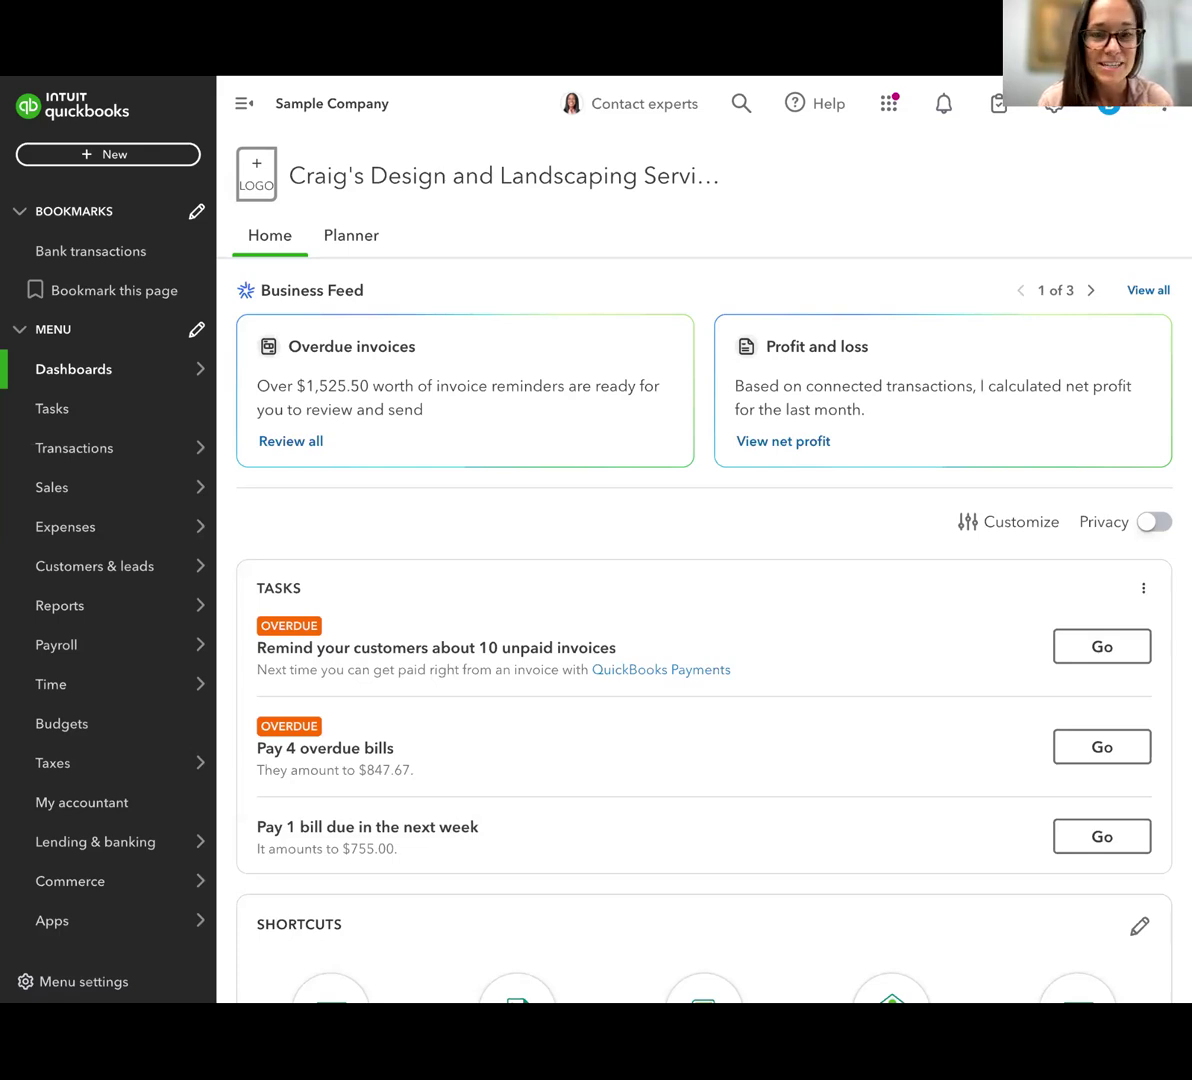
Open the Receipts page within the company's transactions
mouse_move(413, 346)
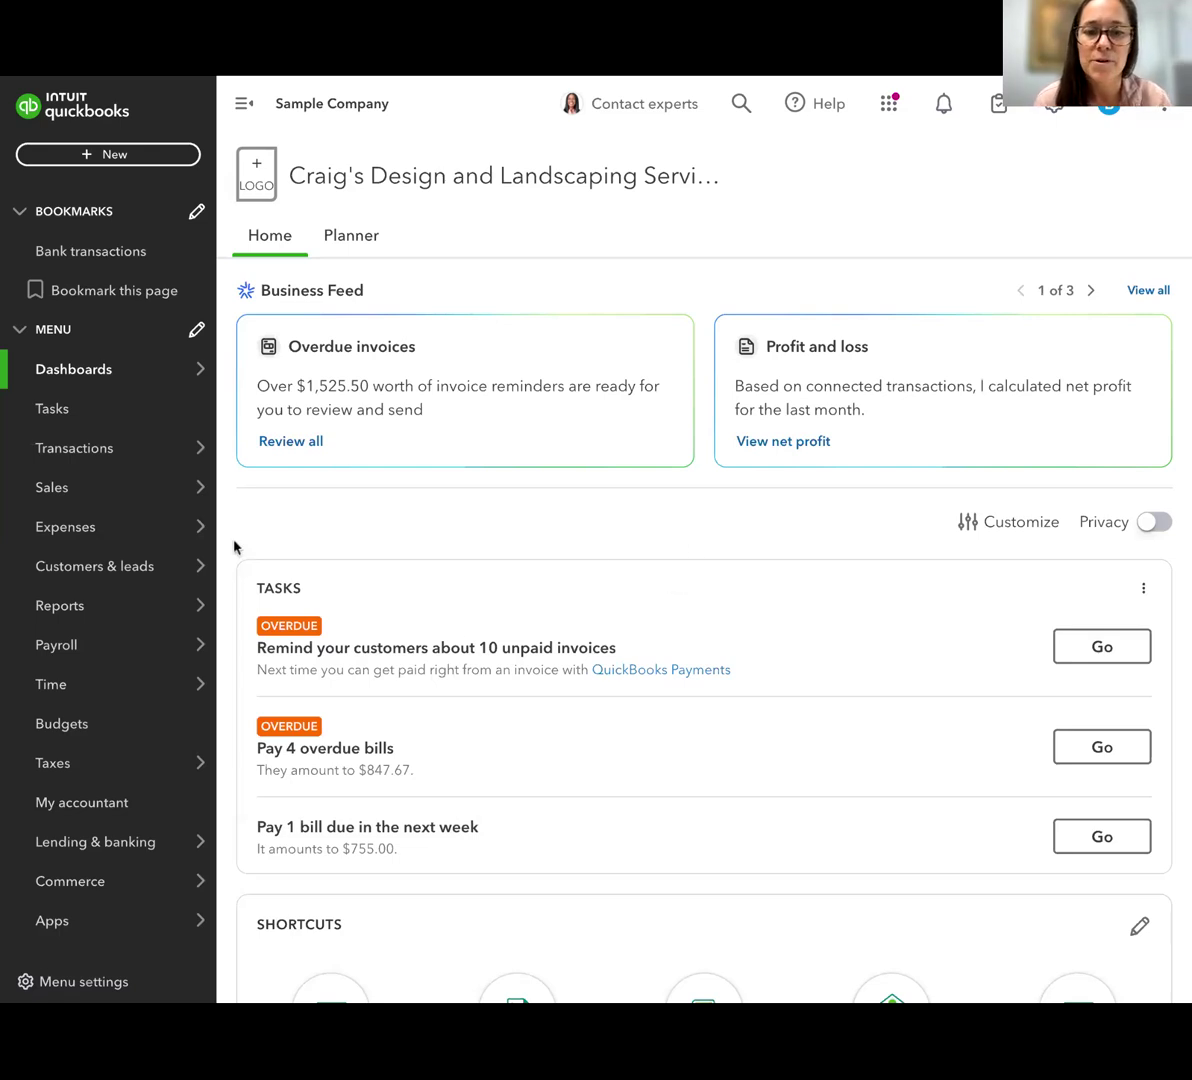
mouse_move(121, 462)
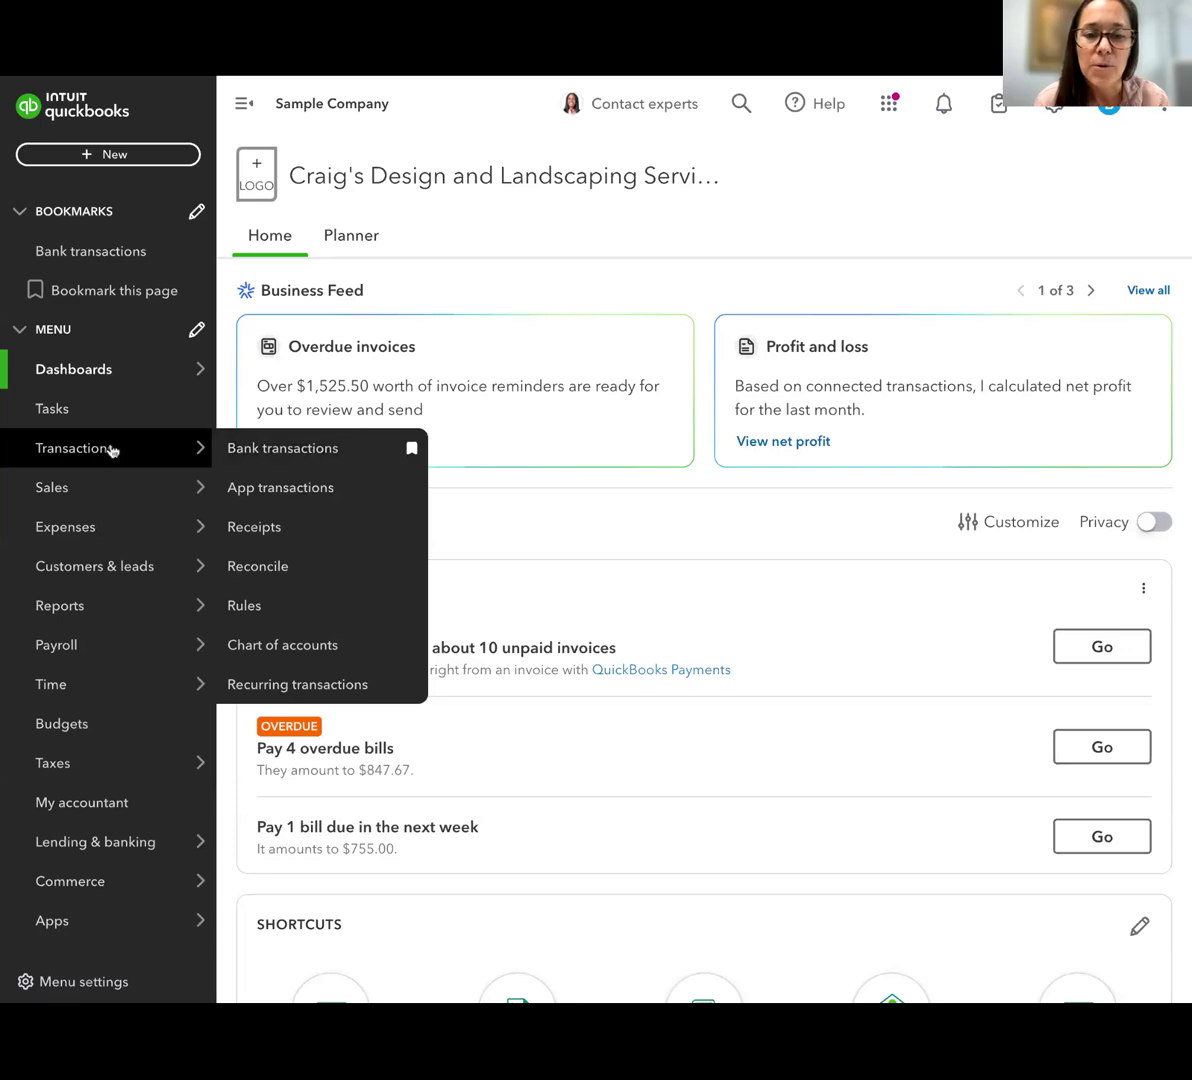
click(255, 527)
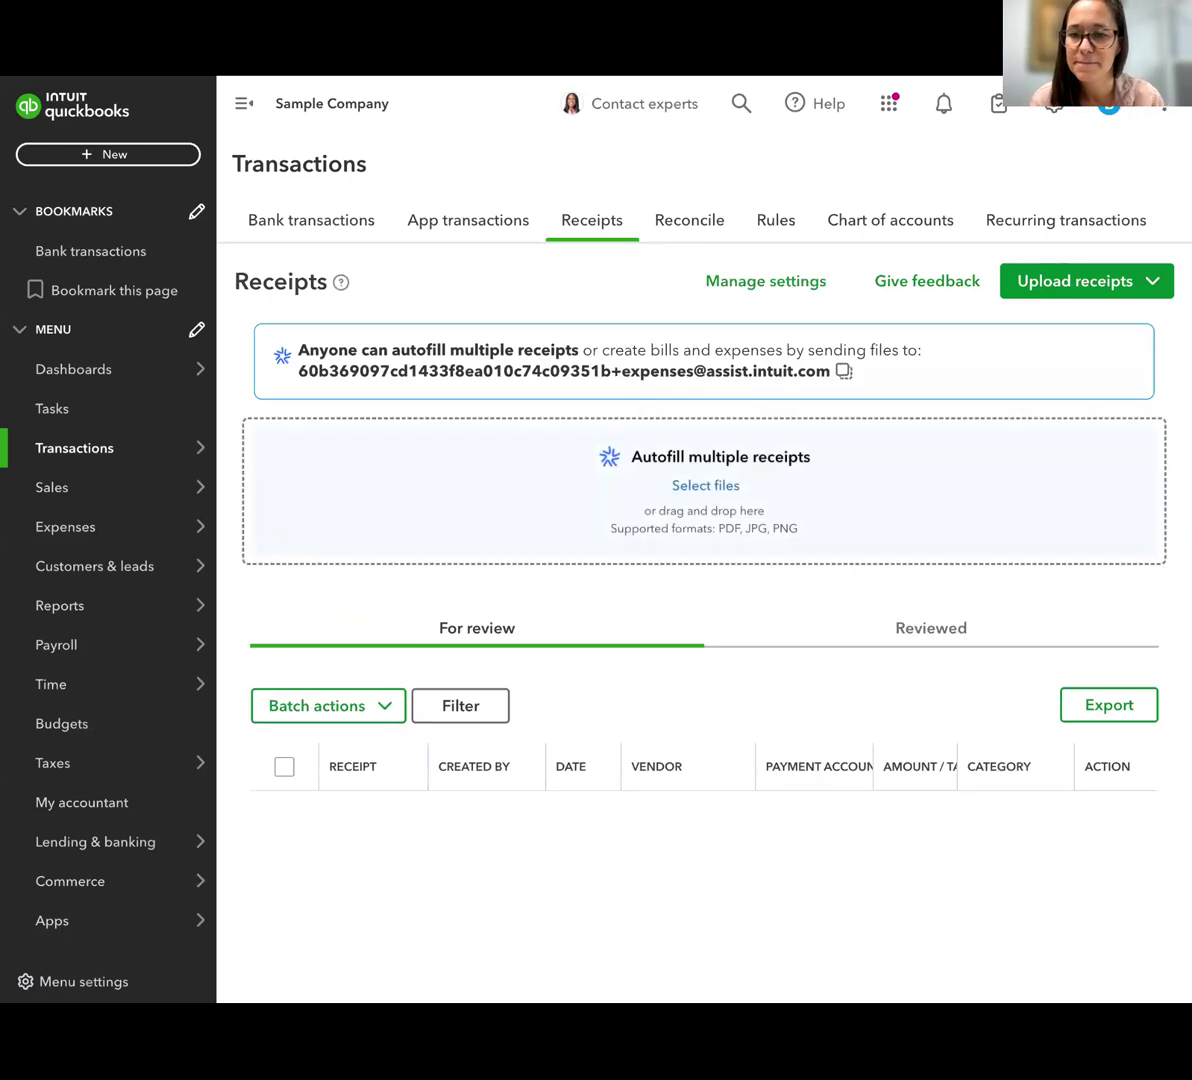
mouse_move(8, 458)
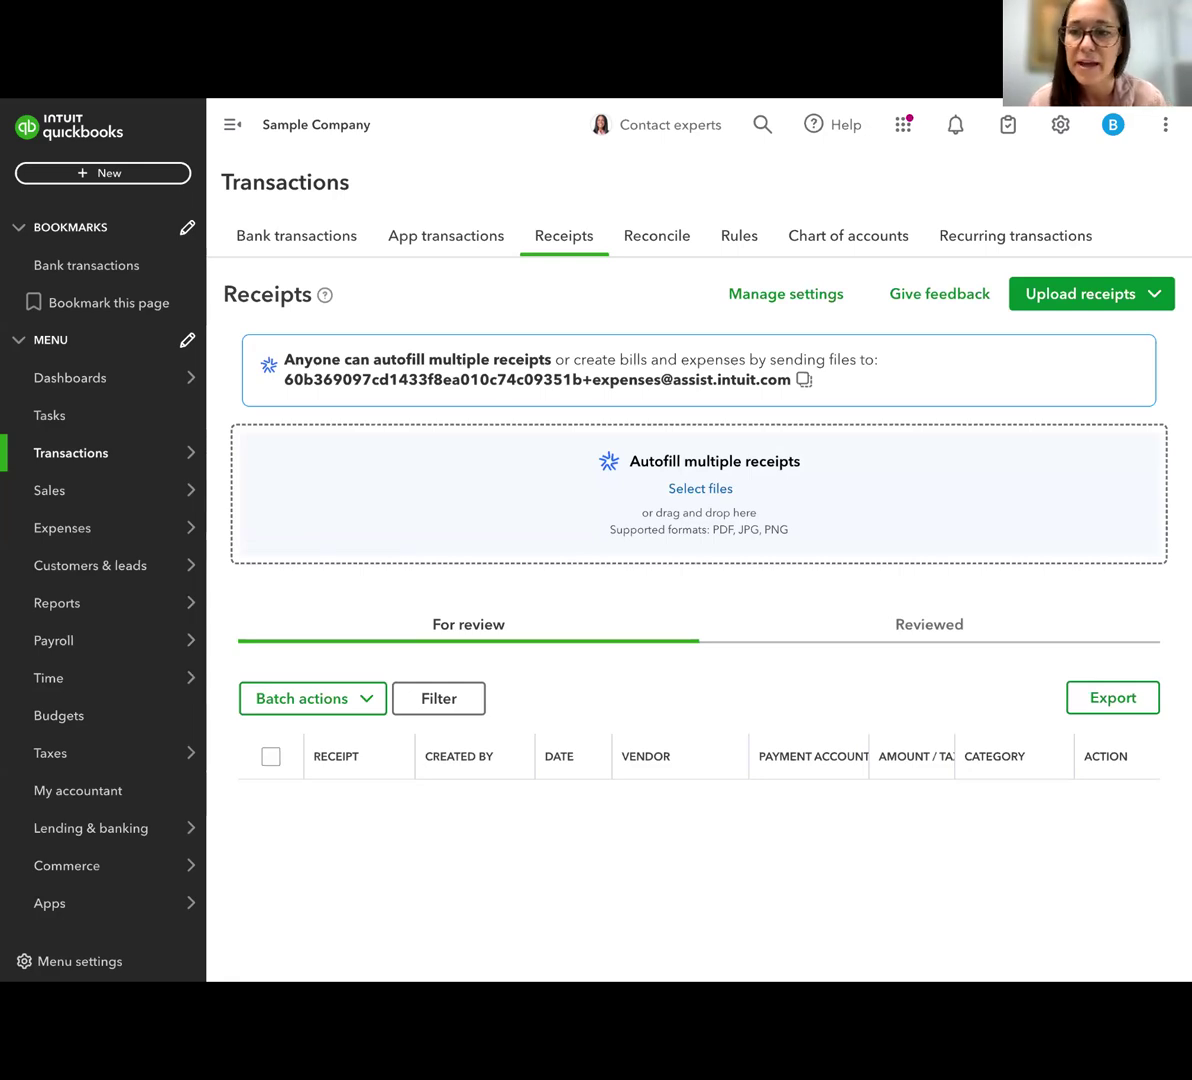
Explore the receipt upload options, including Google Drive and the multiple-receipt autofill dialog, and close them without uploading
click(1144, 306)
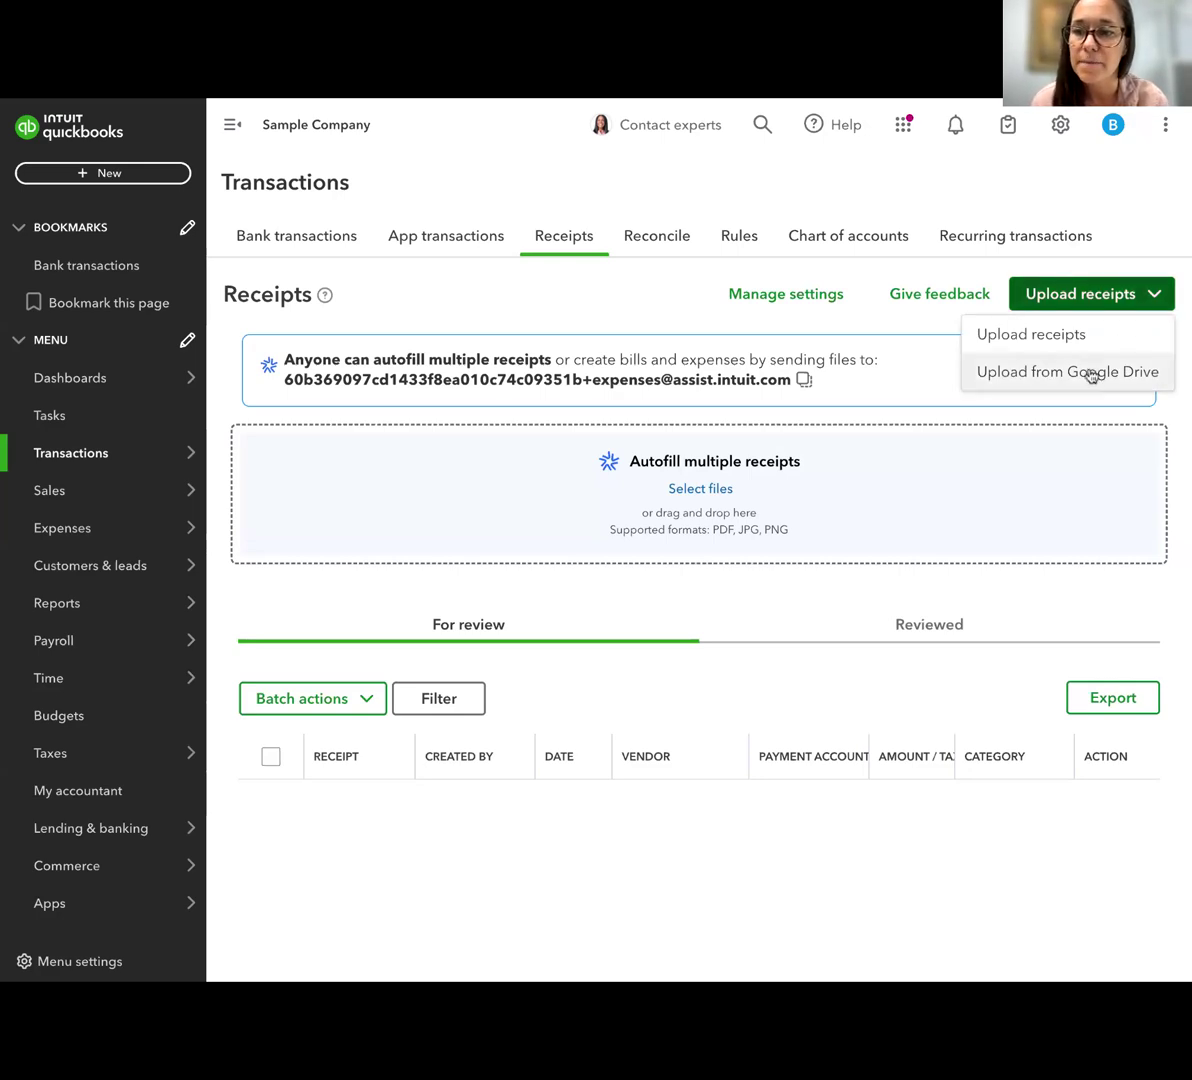
click(1001, 377)
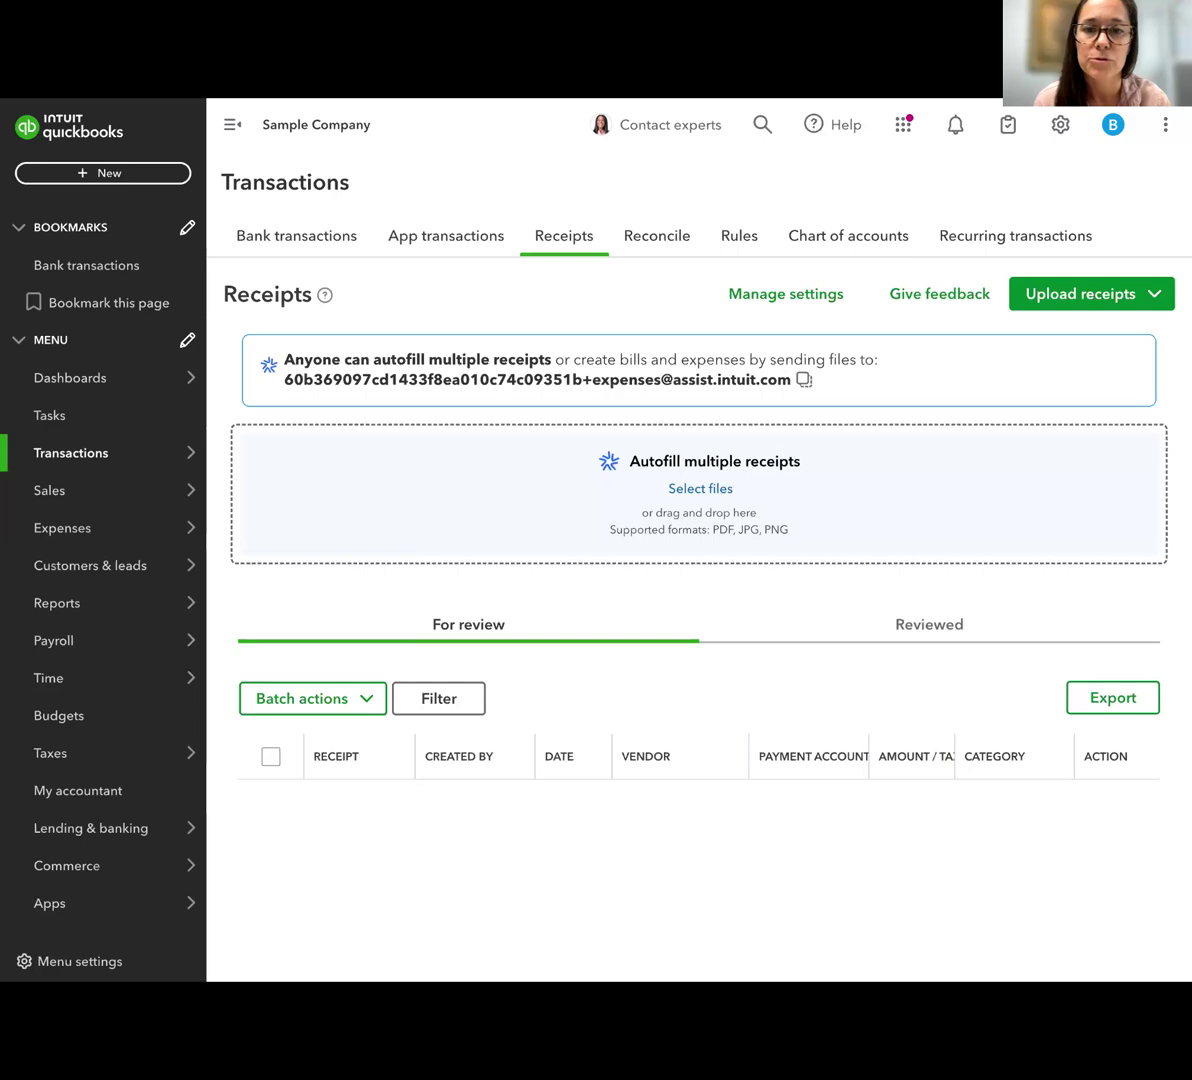
click(1070, 294)
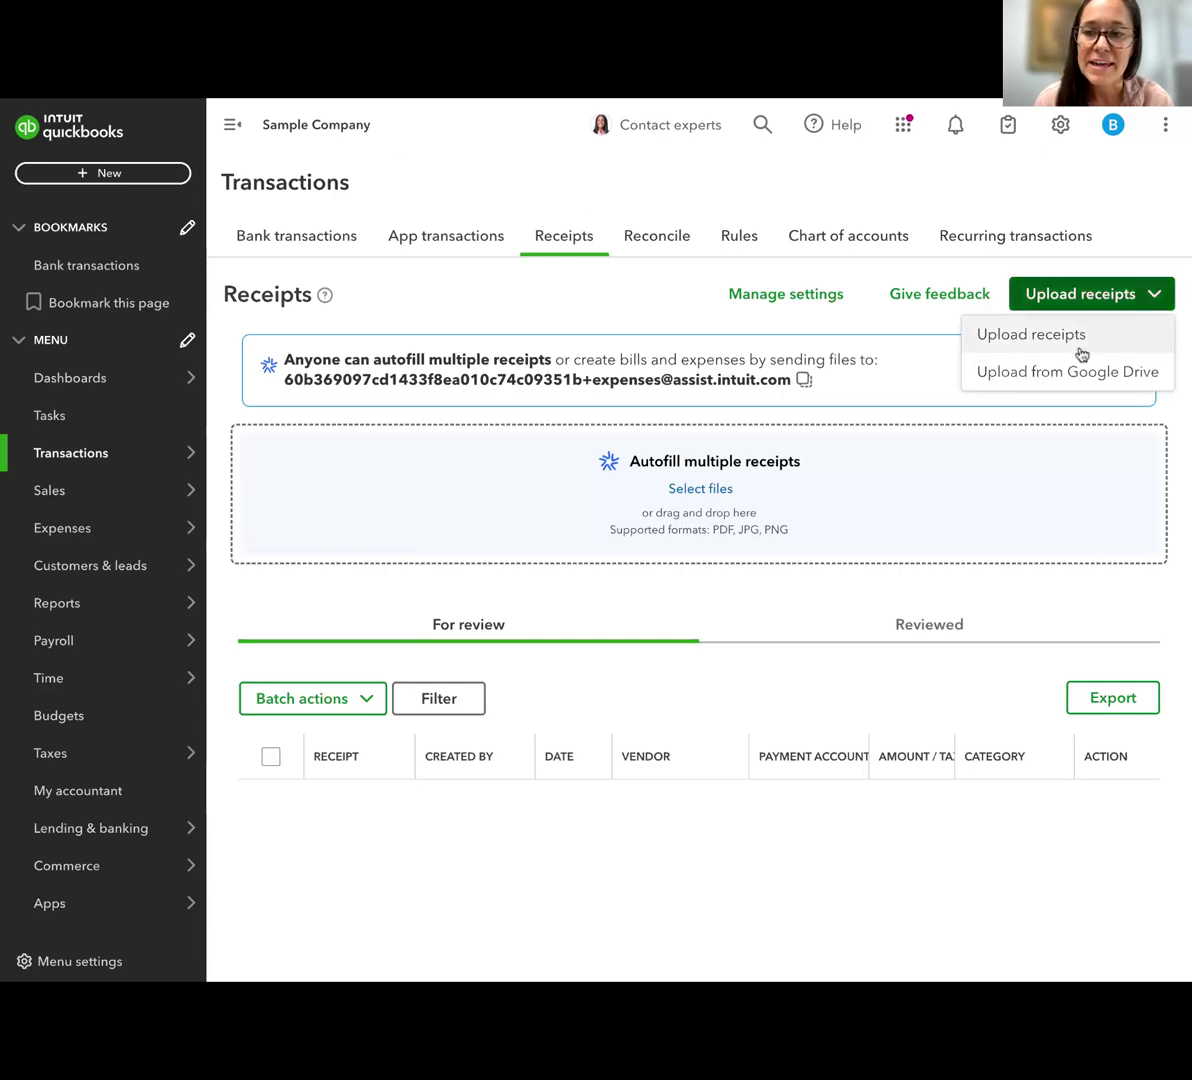
click(1029, 336)
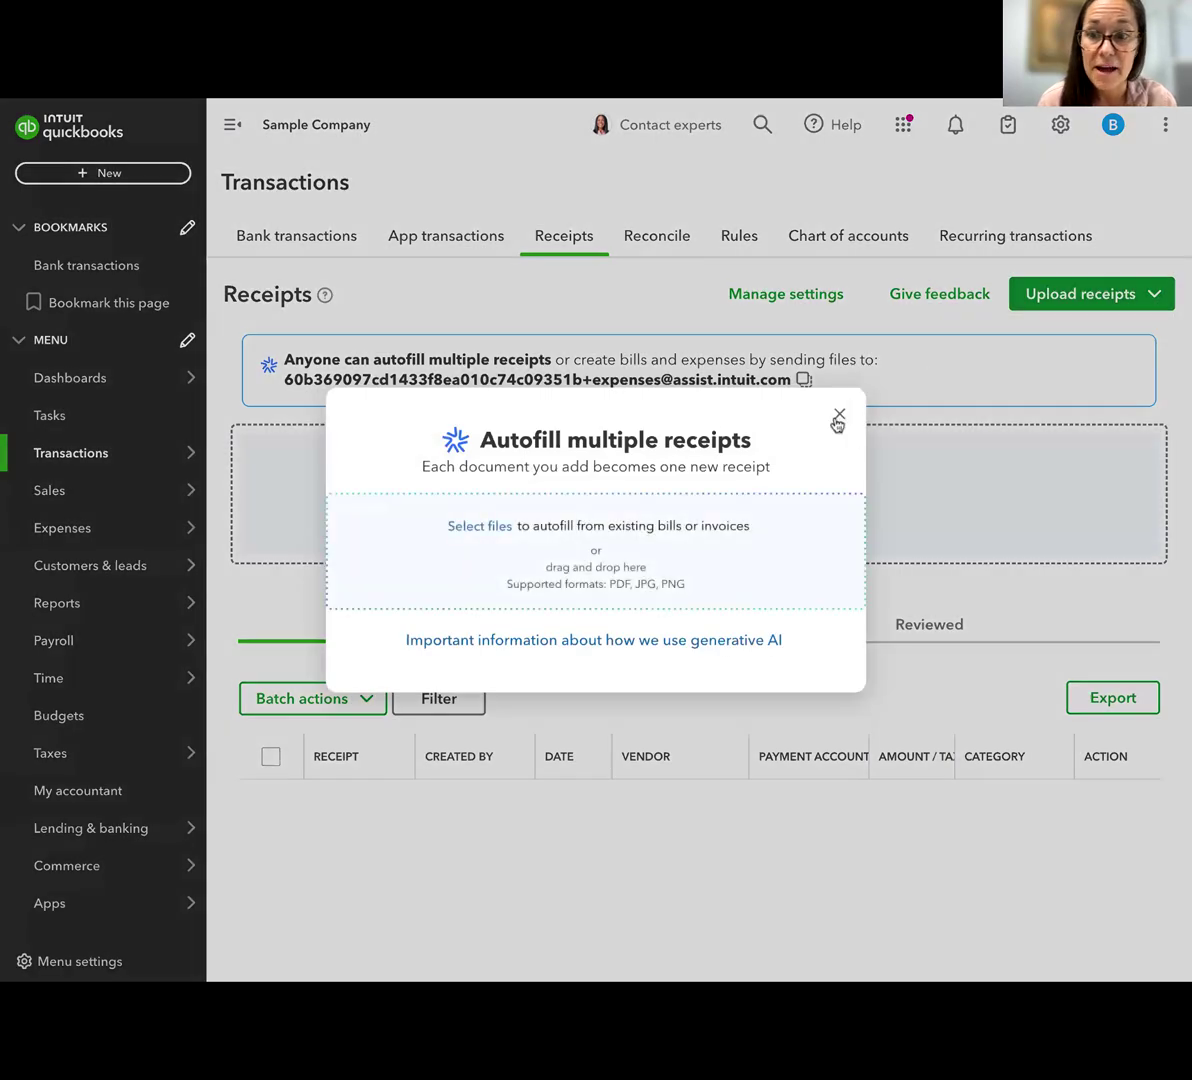
click(838, 416)
click(1056, 300)
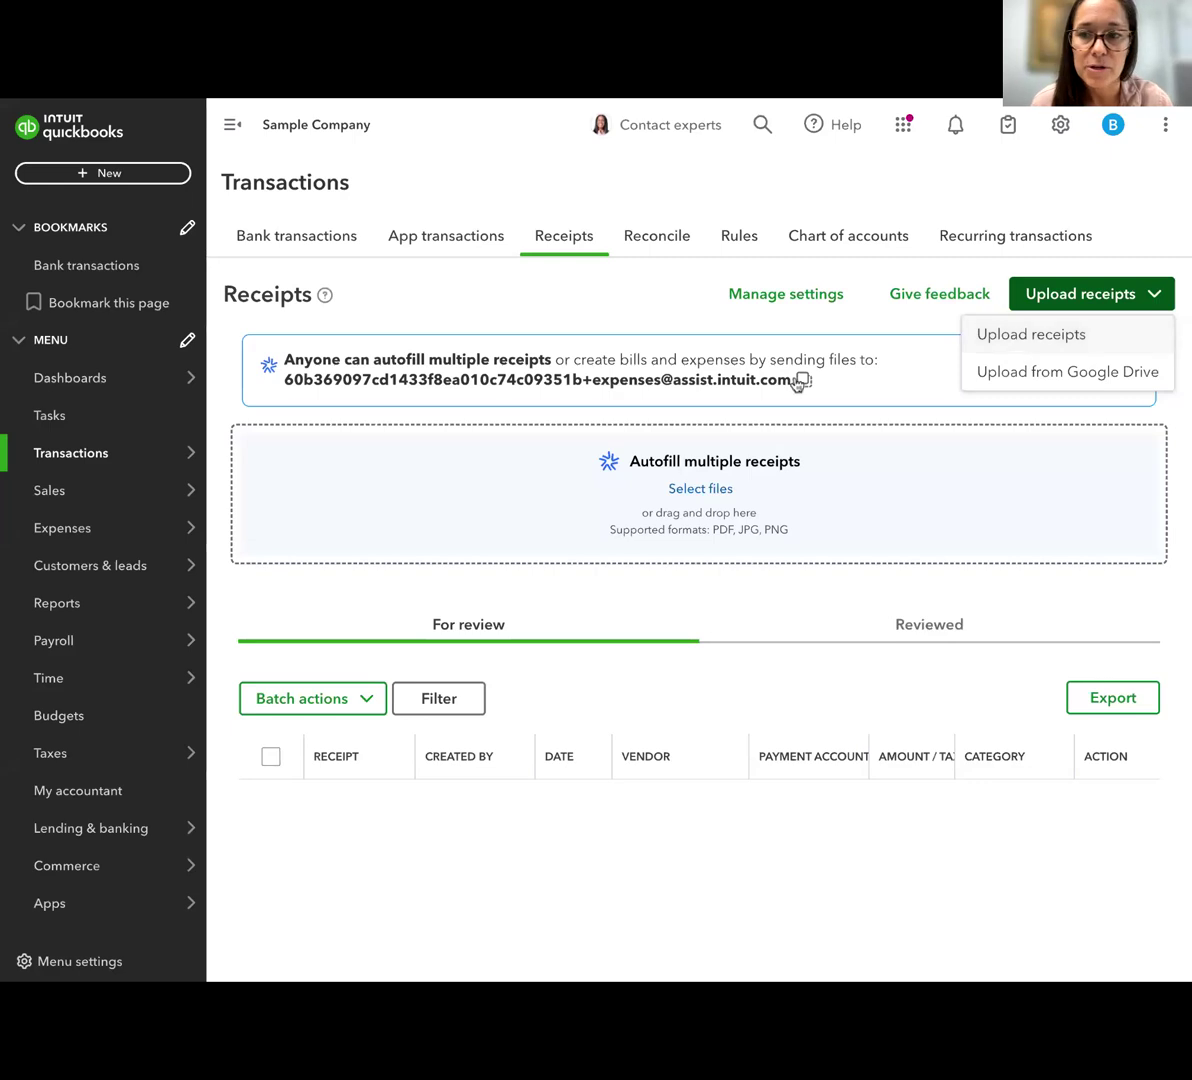
click(891, 330)
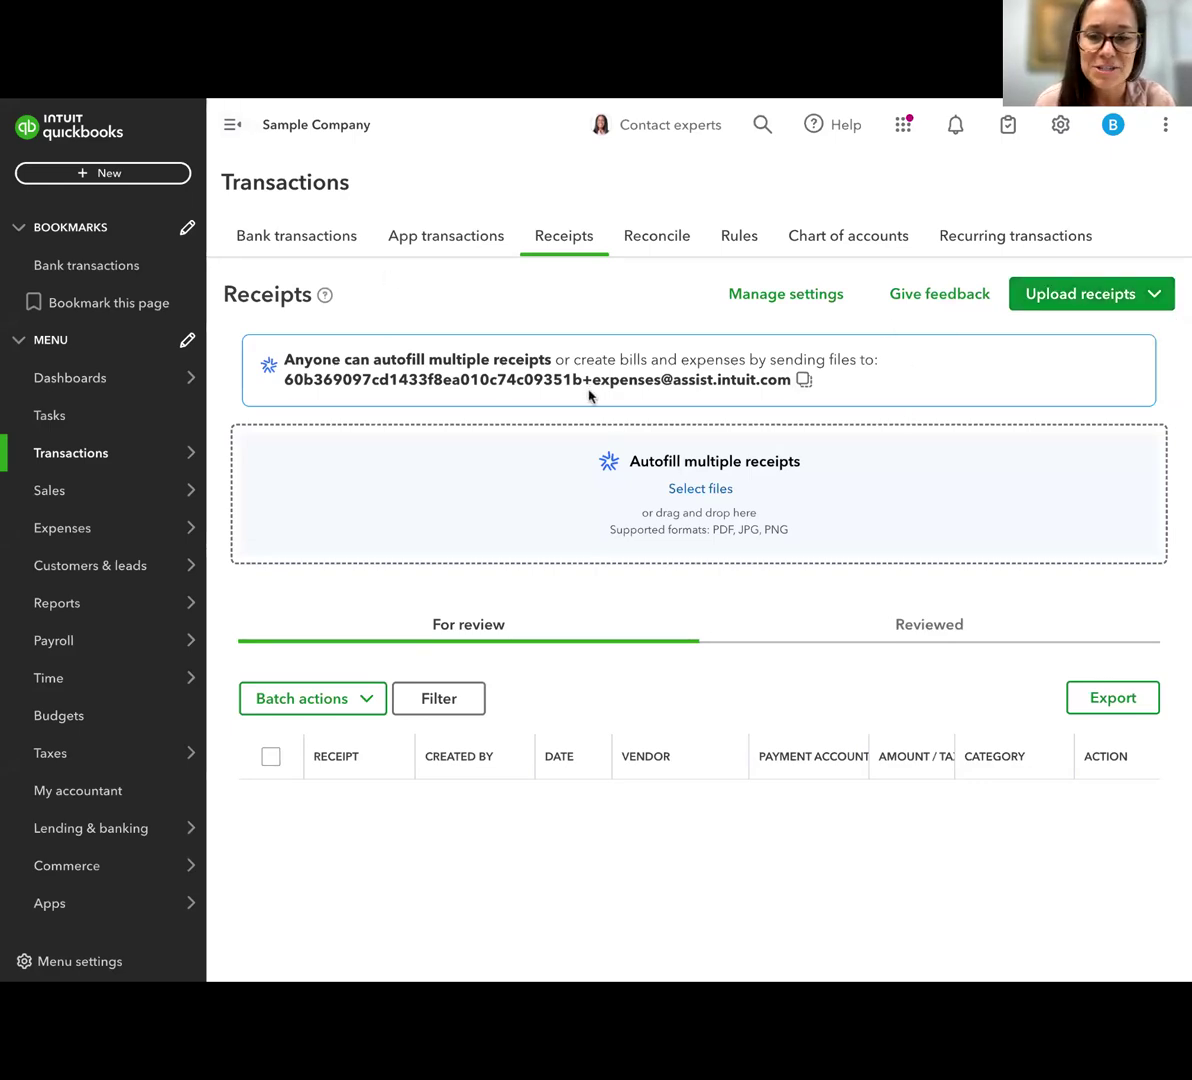
Open the Vive le Gluten! receipt for review, look over its expense details, and leave without saving
scroll(630, 362, down, 1)
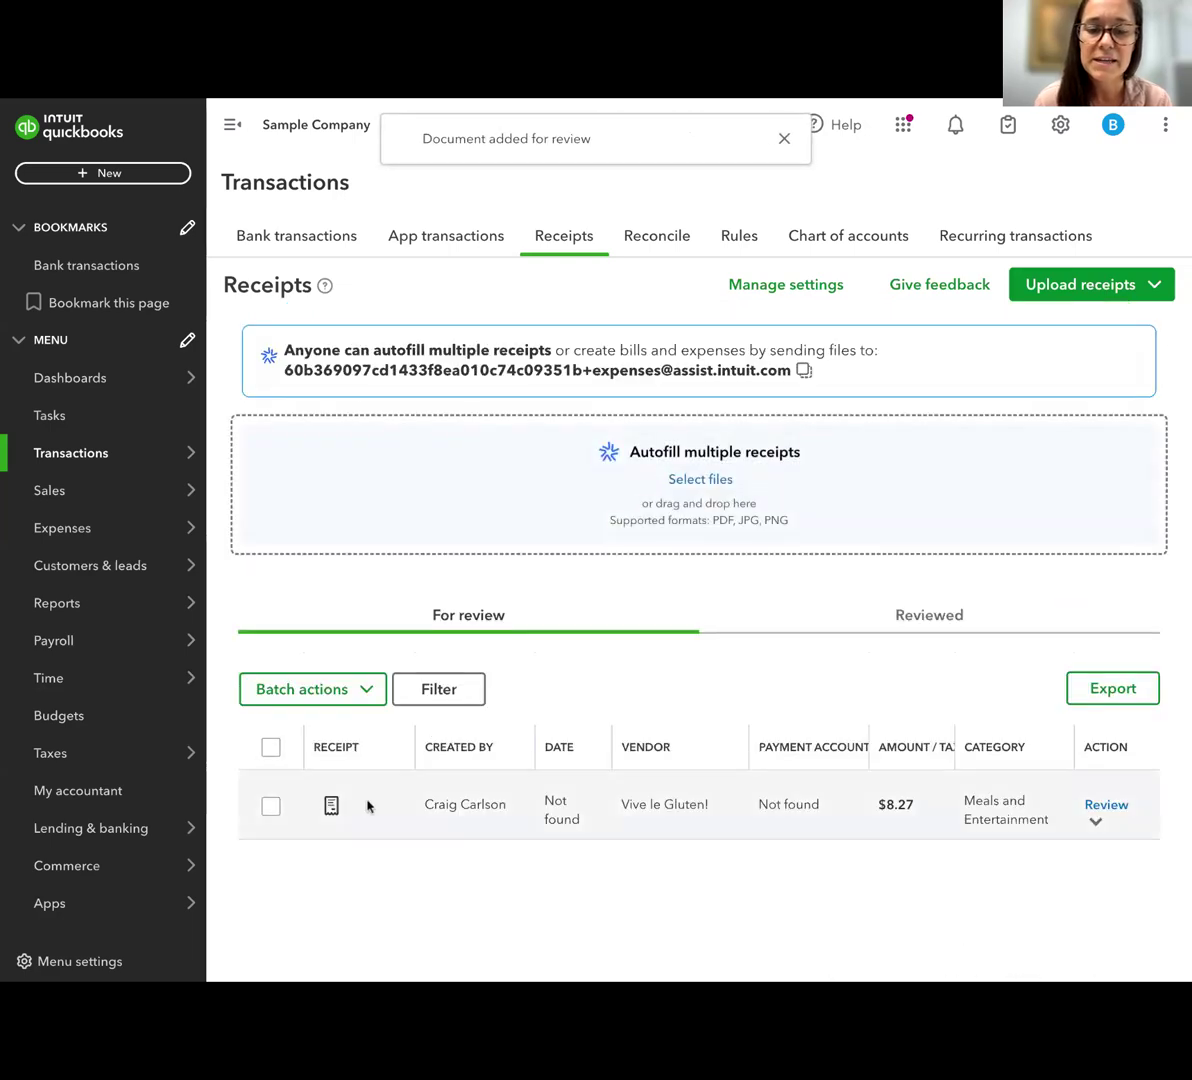
scroll(437, 828, down, 1)
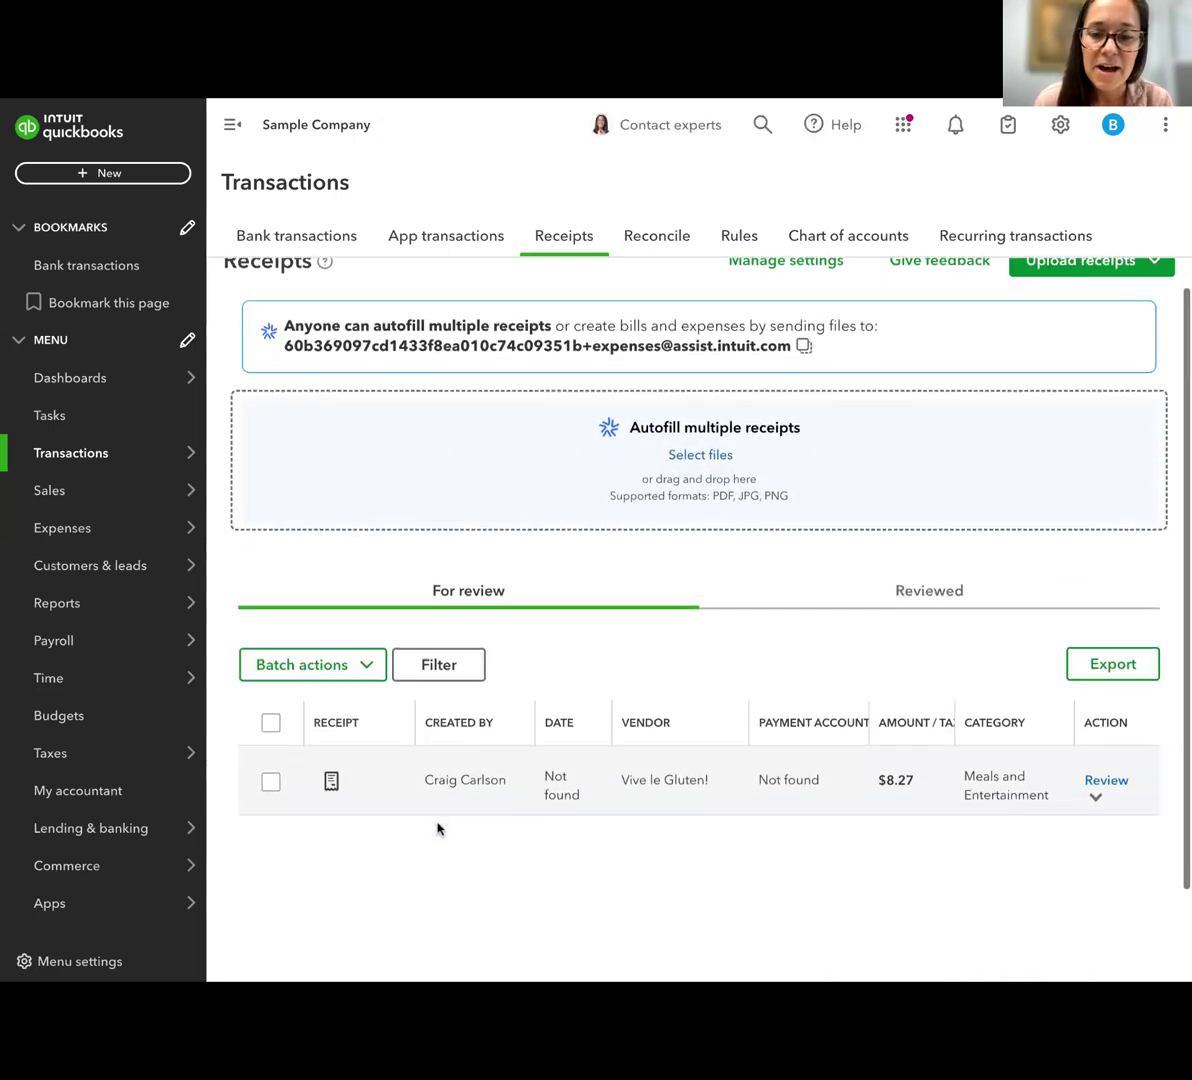
mouse_move(333, 763)
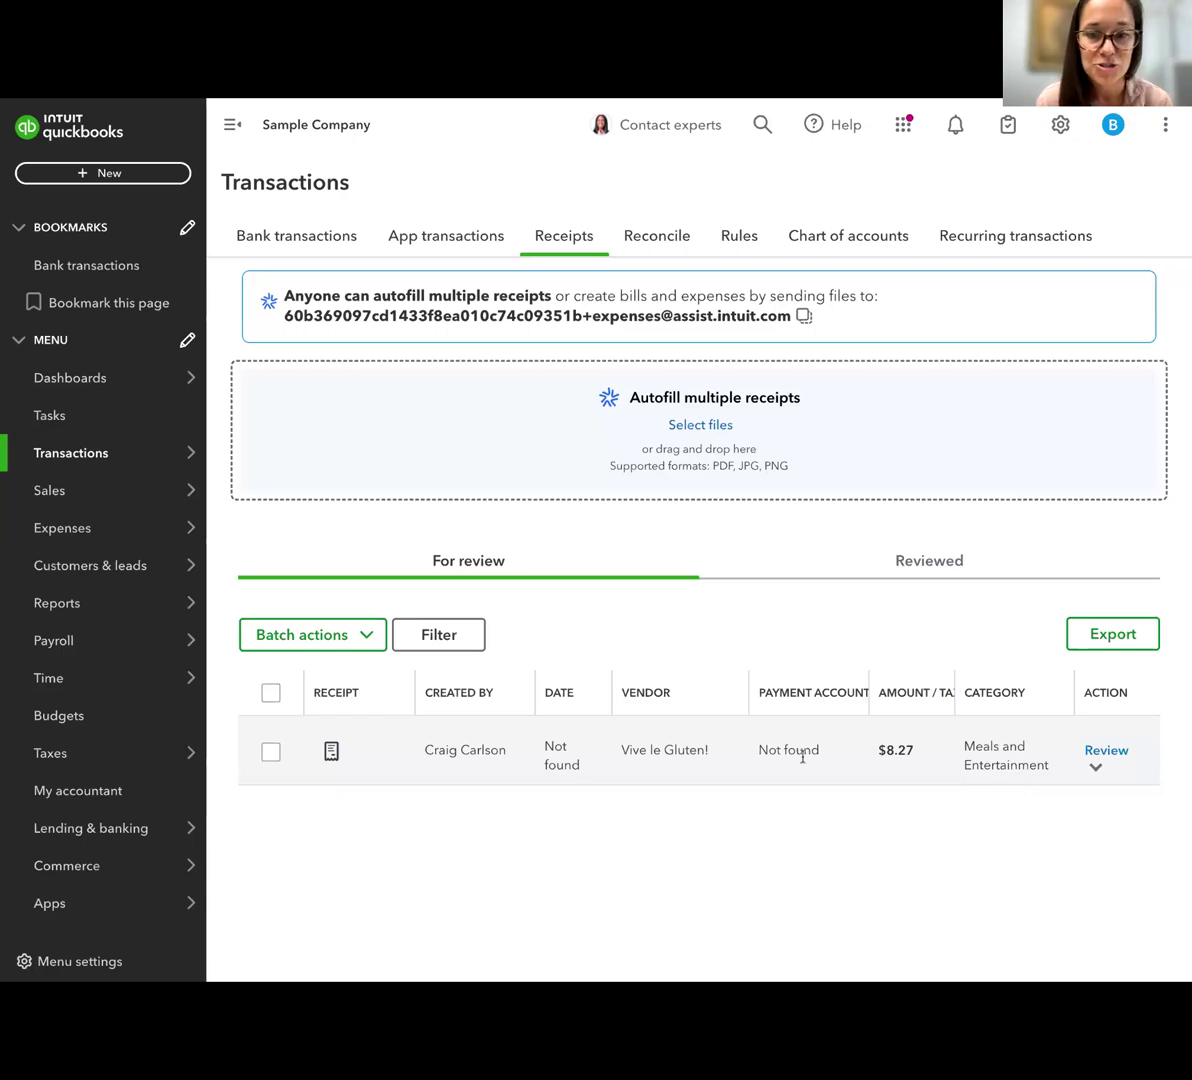
click(1108, 755)
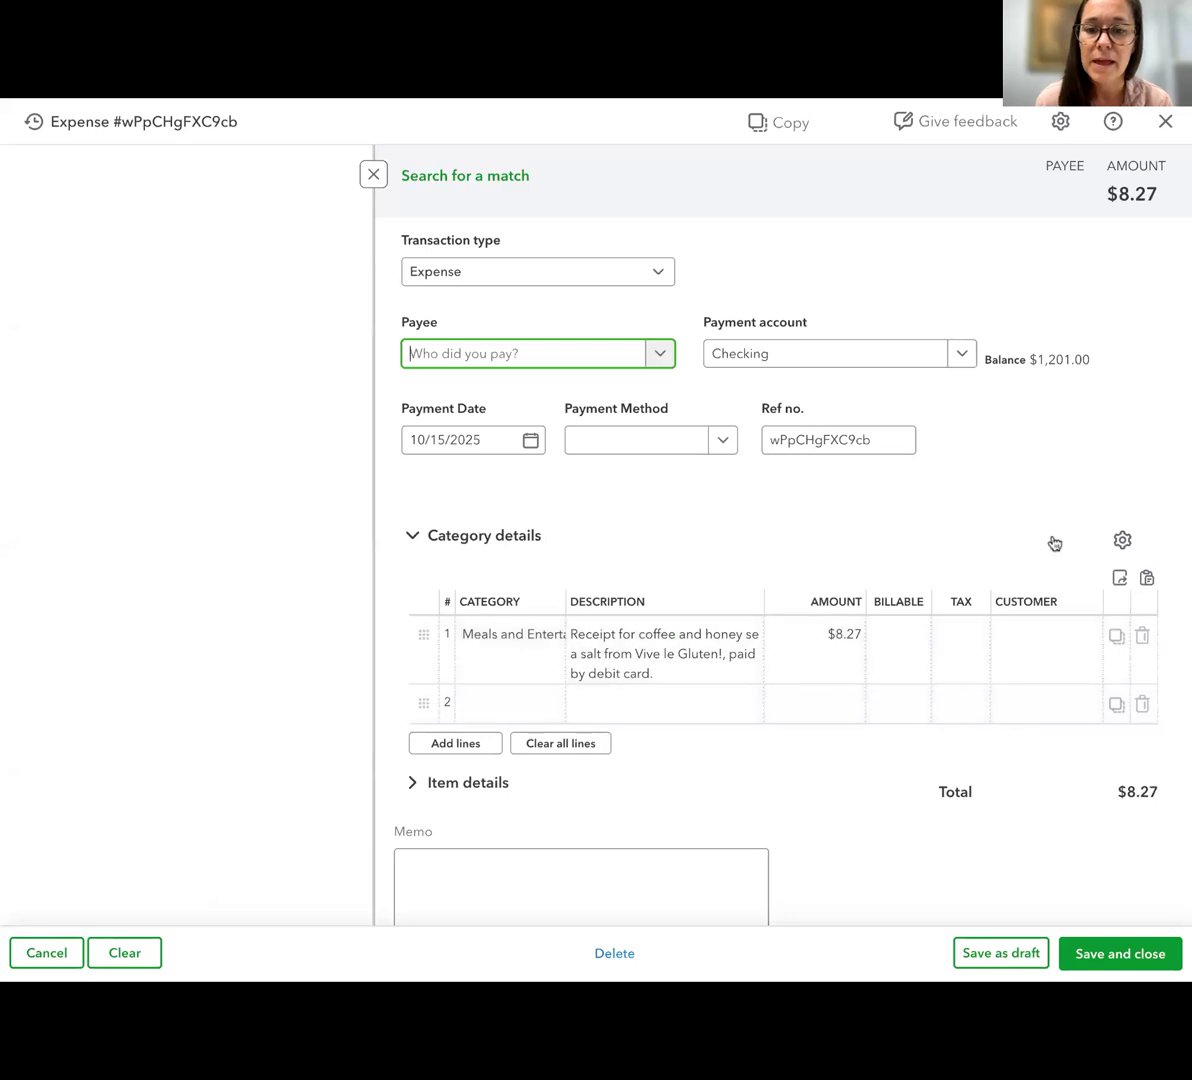
scroll(1051, 543, down, 1)
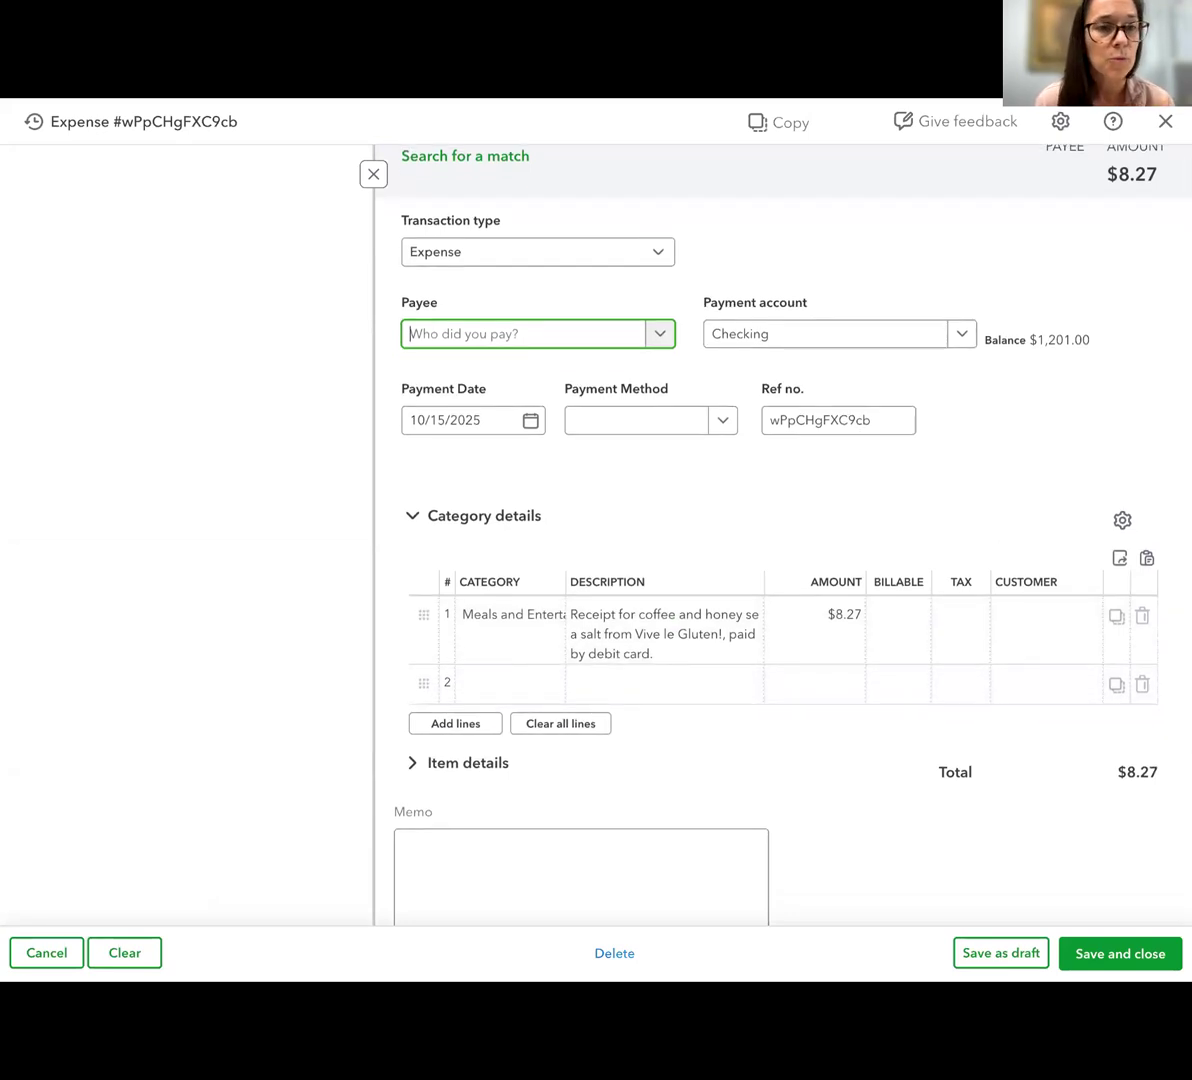
scroll(755, 380, up, 1)
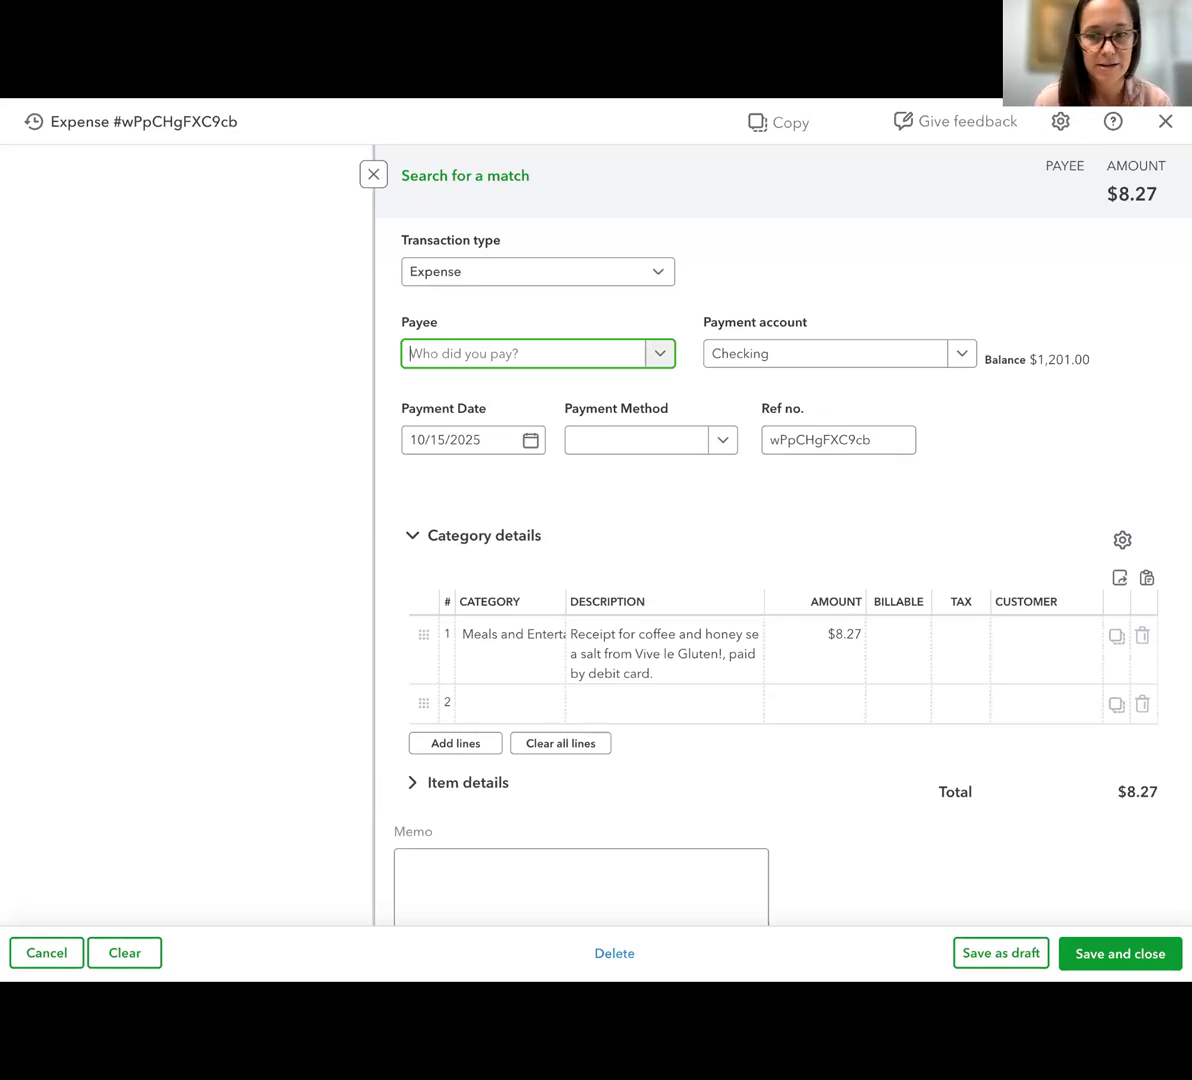
click(1165, 125)
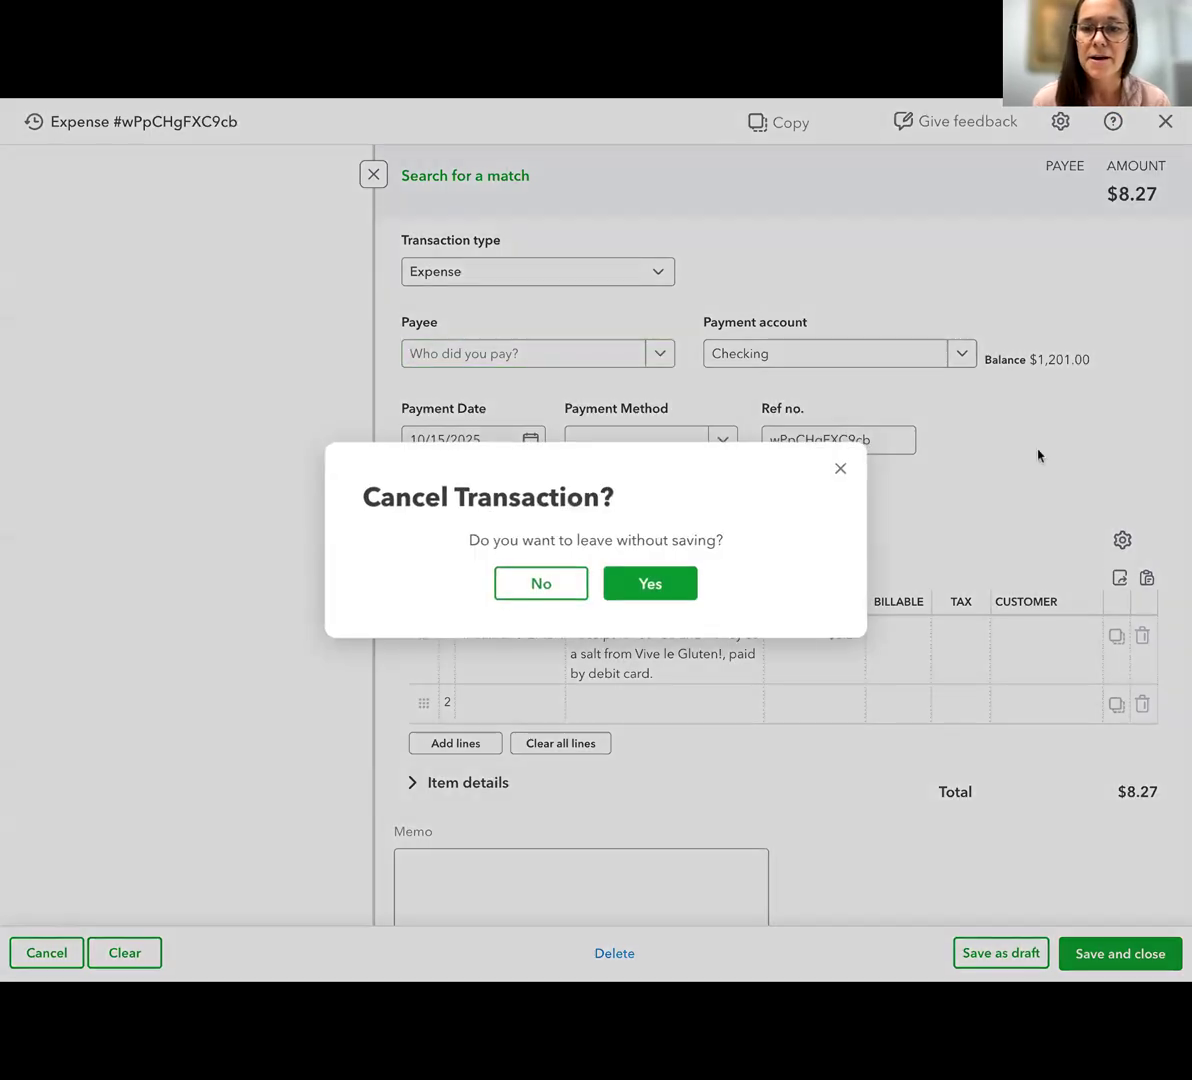
click(635, 590)
Check the list of reviewed receipts and return to the receipts awaiting review
scroll(720, 690, down, 1)
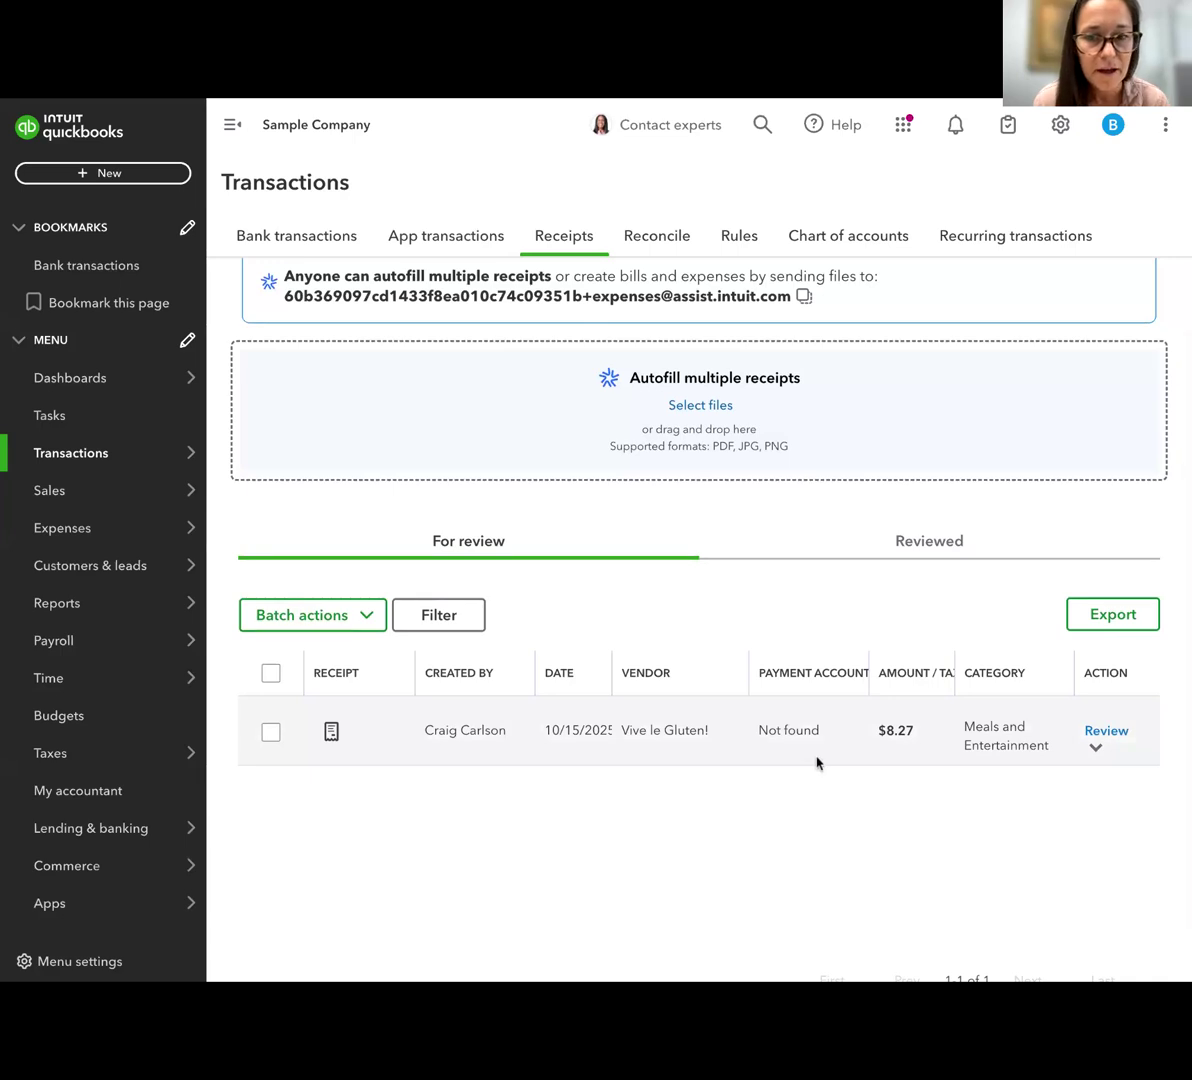
click(925, 550)
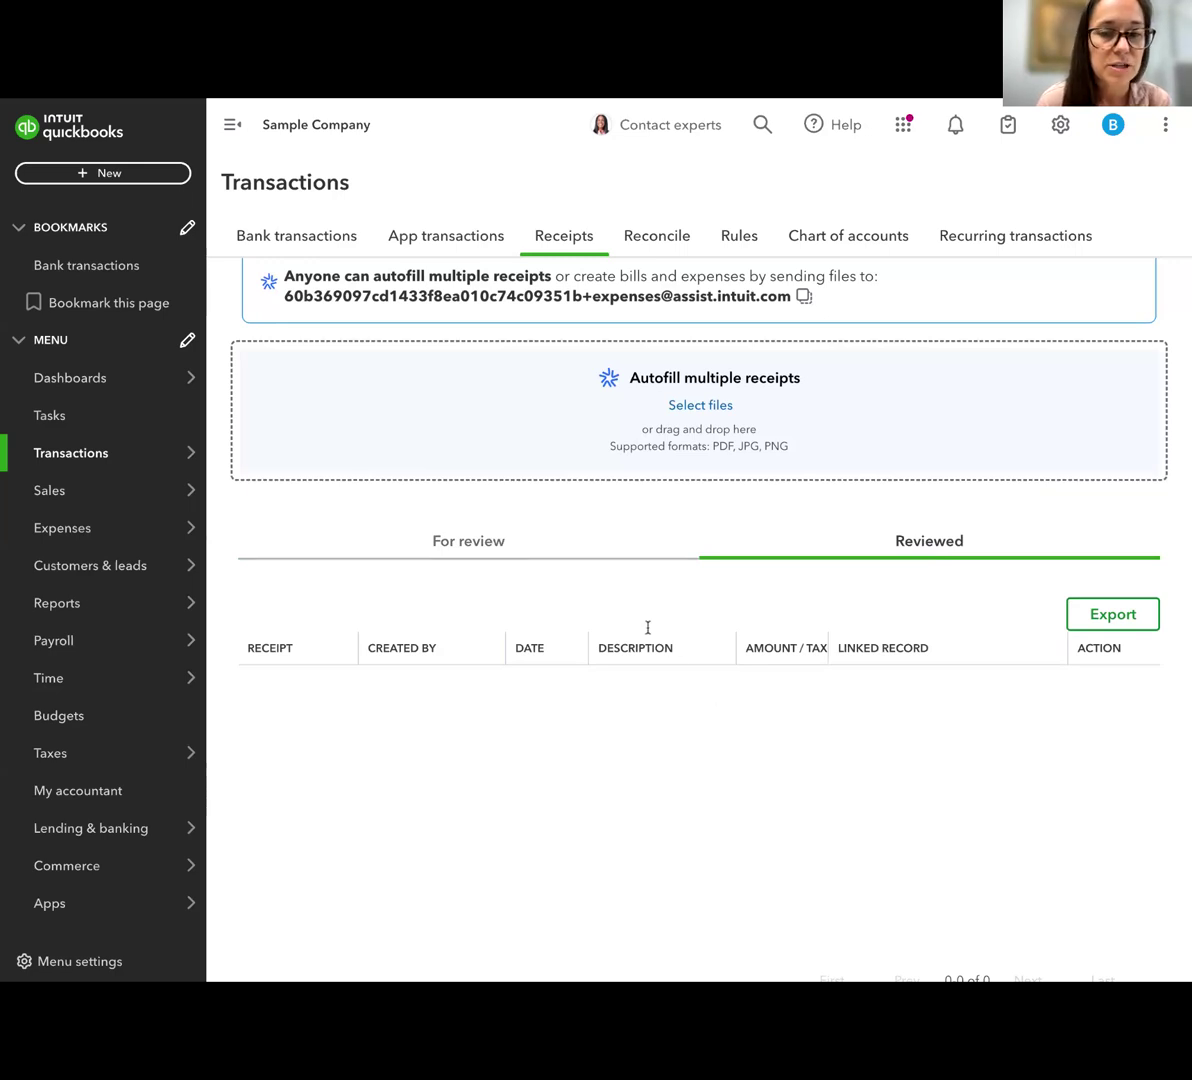
click(490, 552)
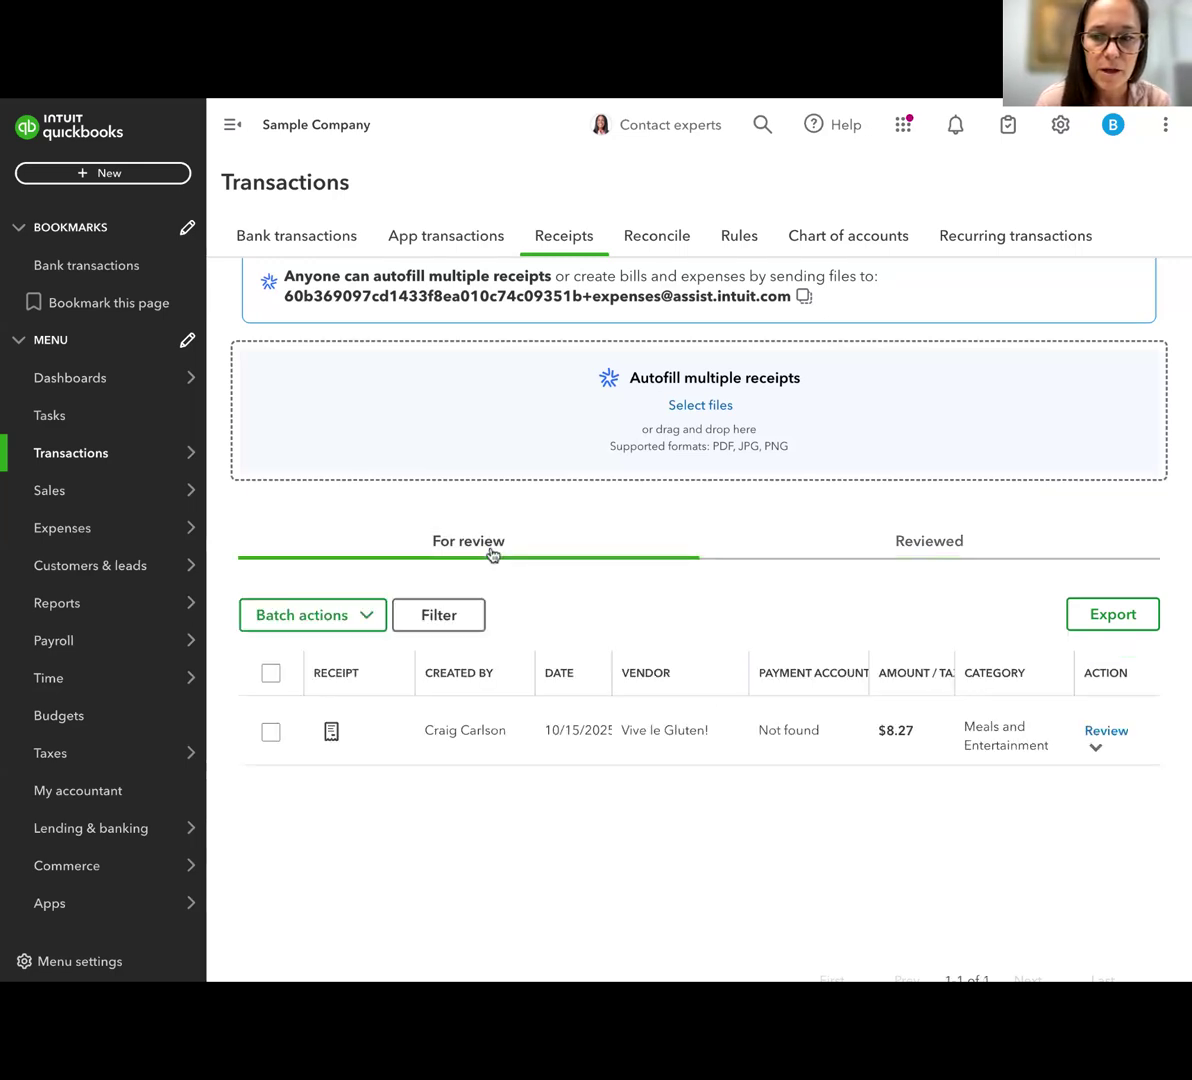
click(1126, 620)
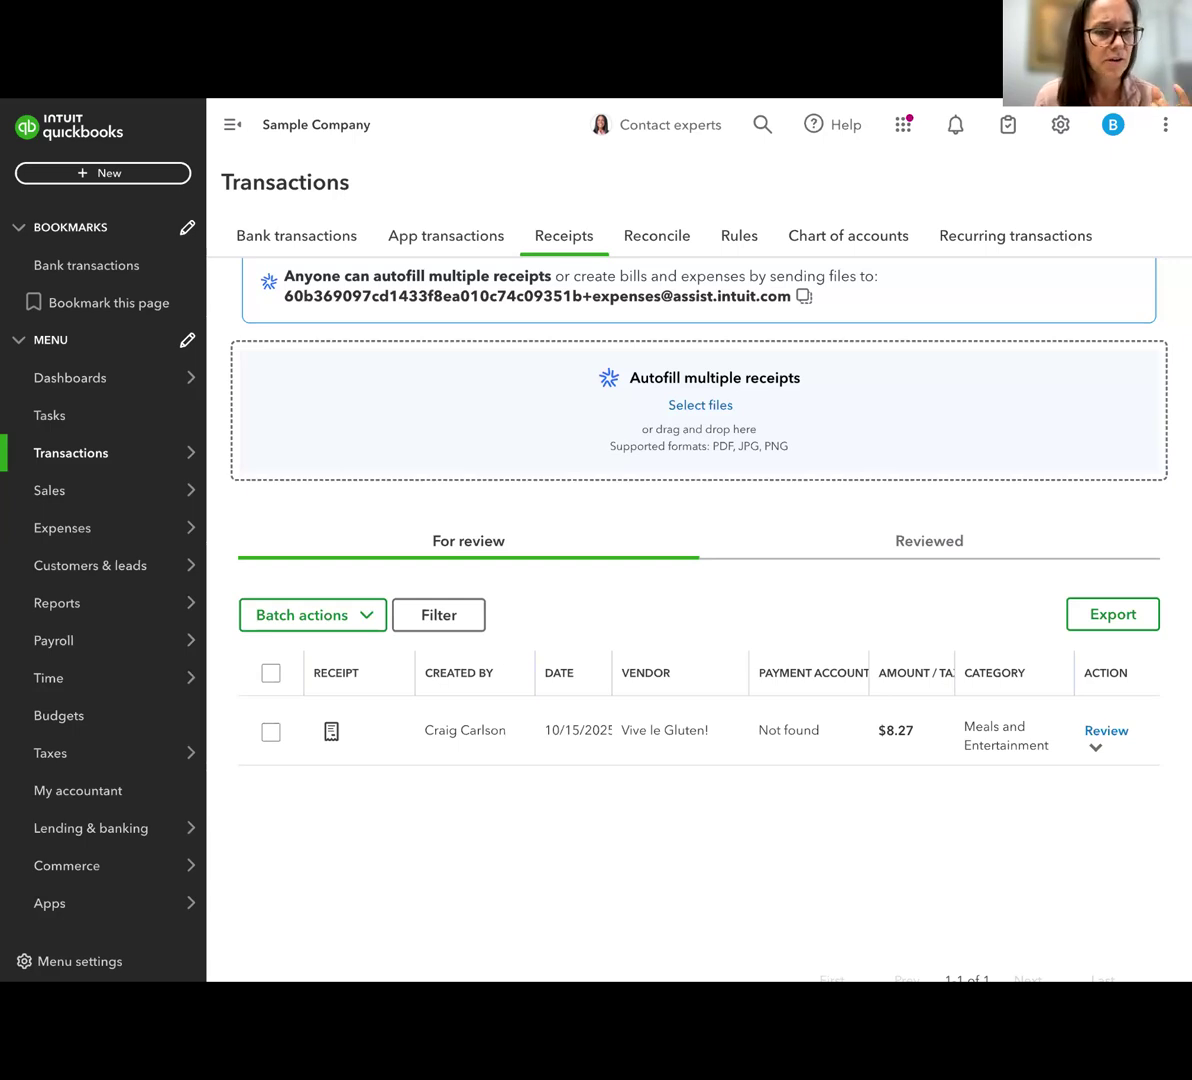
Open the Checking account's bank transactions and examine the categorization and attachment options of the $1,200.00 A Rental expense
click(268, 234)
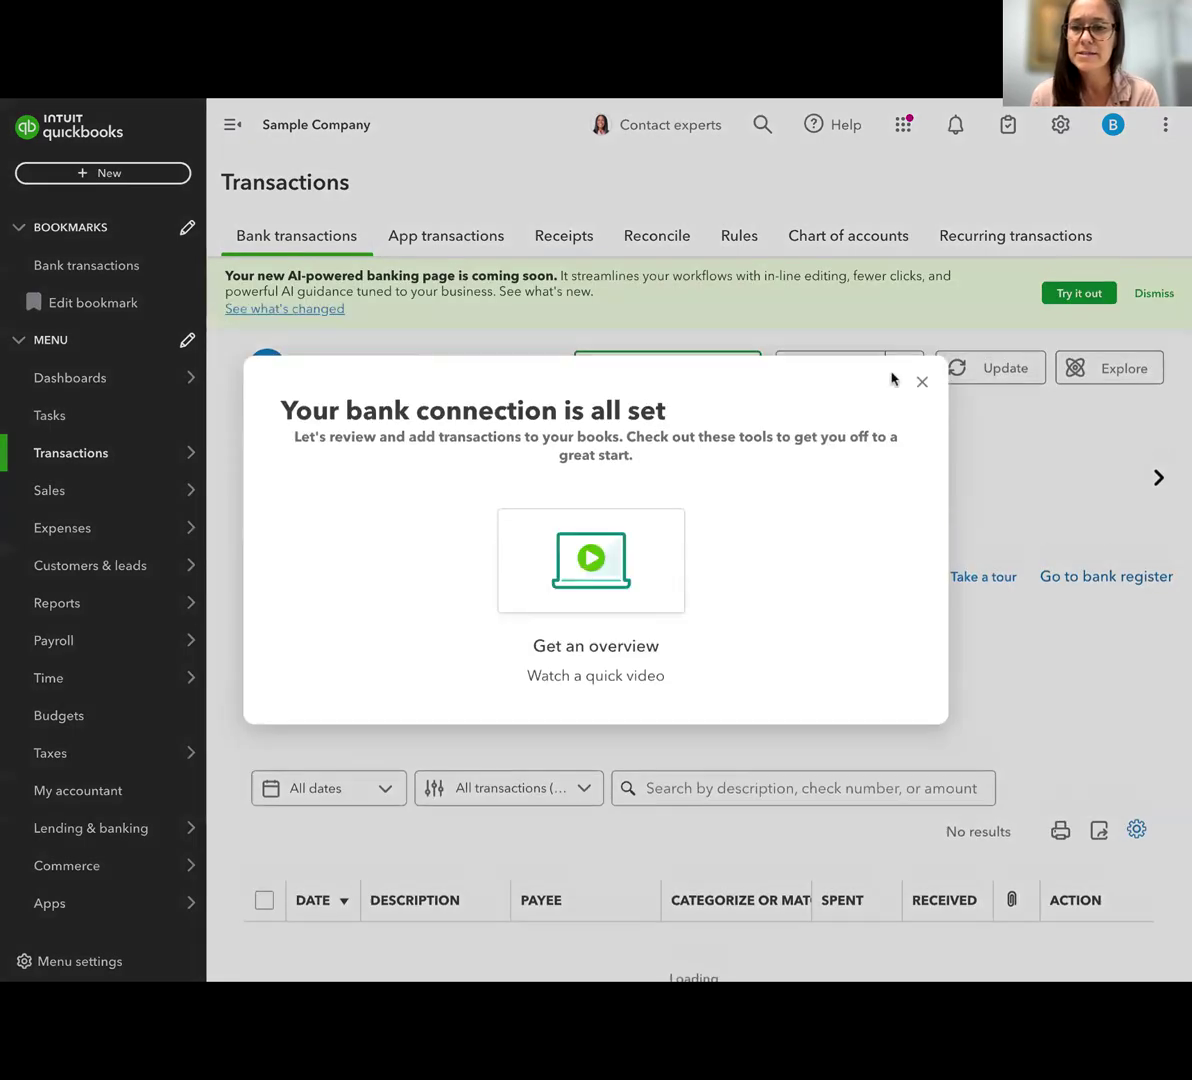
click(924, 386)
scroll(915, 617, down, 2)
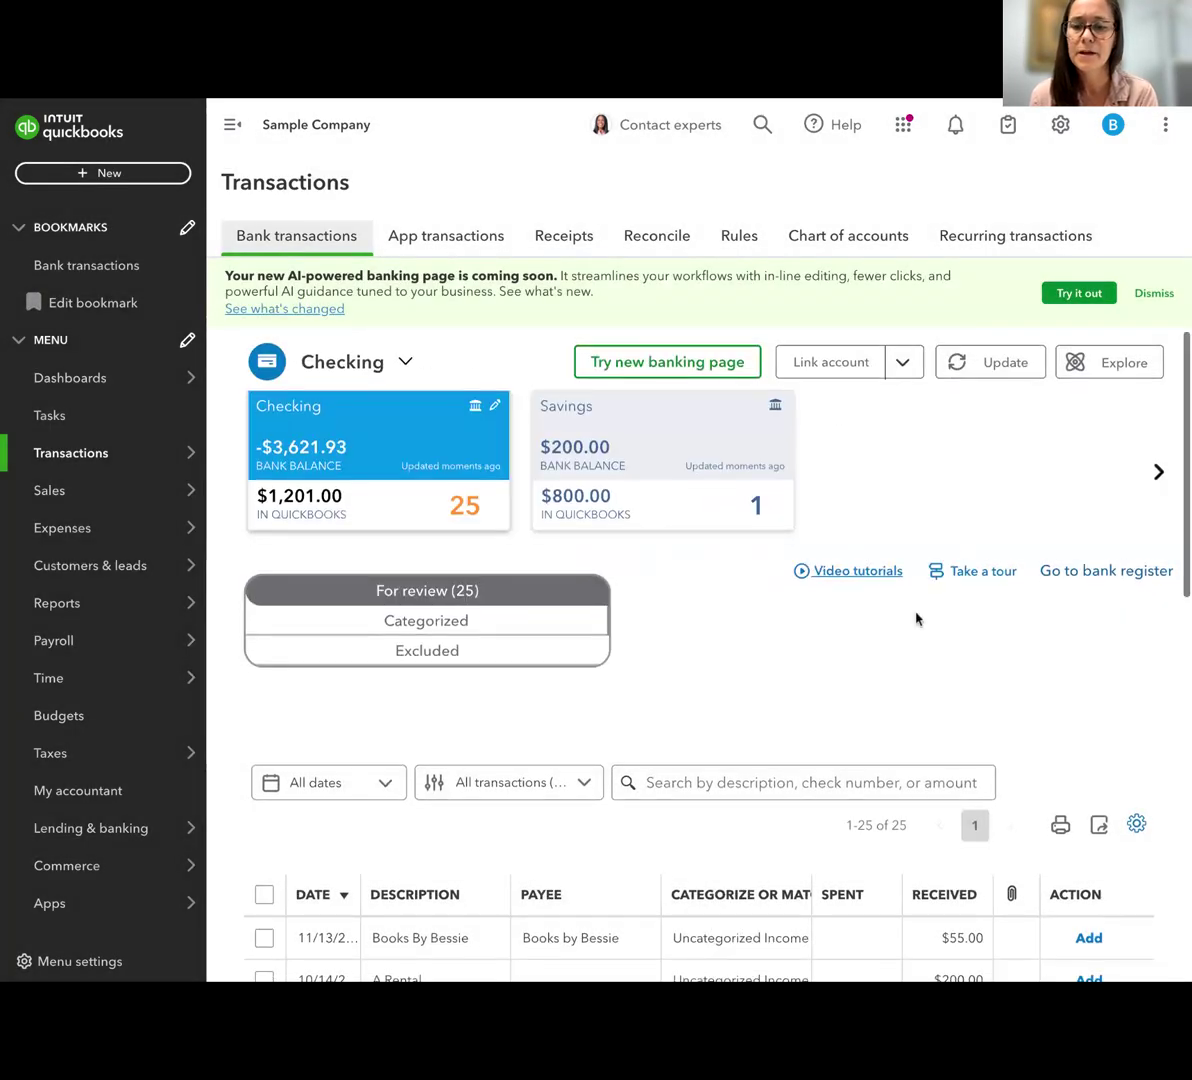
scroll(481, 803, down, 1)
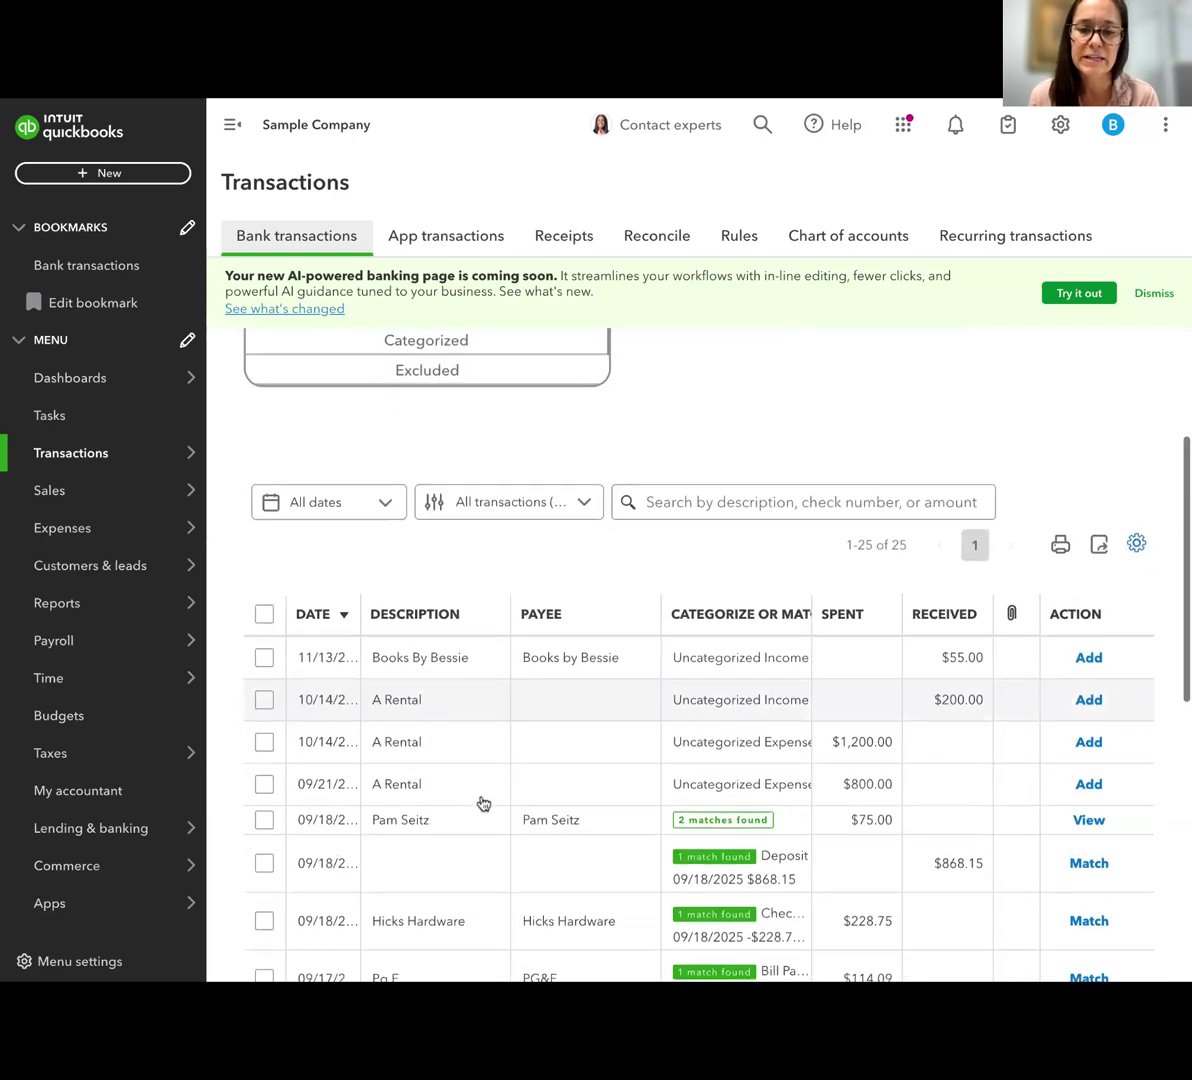
click(460, 742)
scroll(458, 742, down, 3)
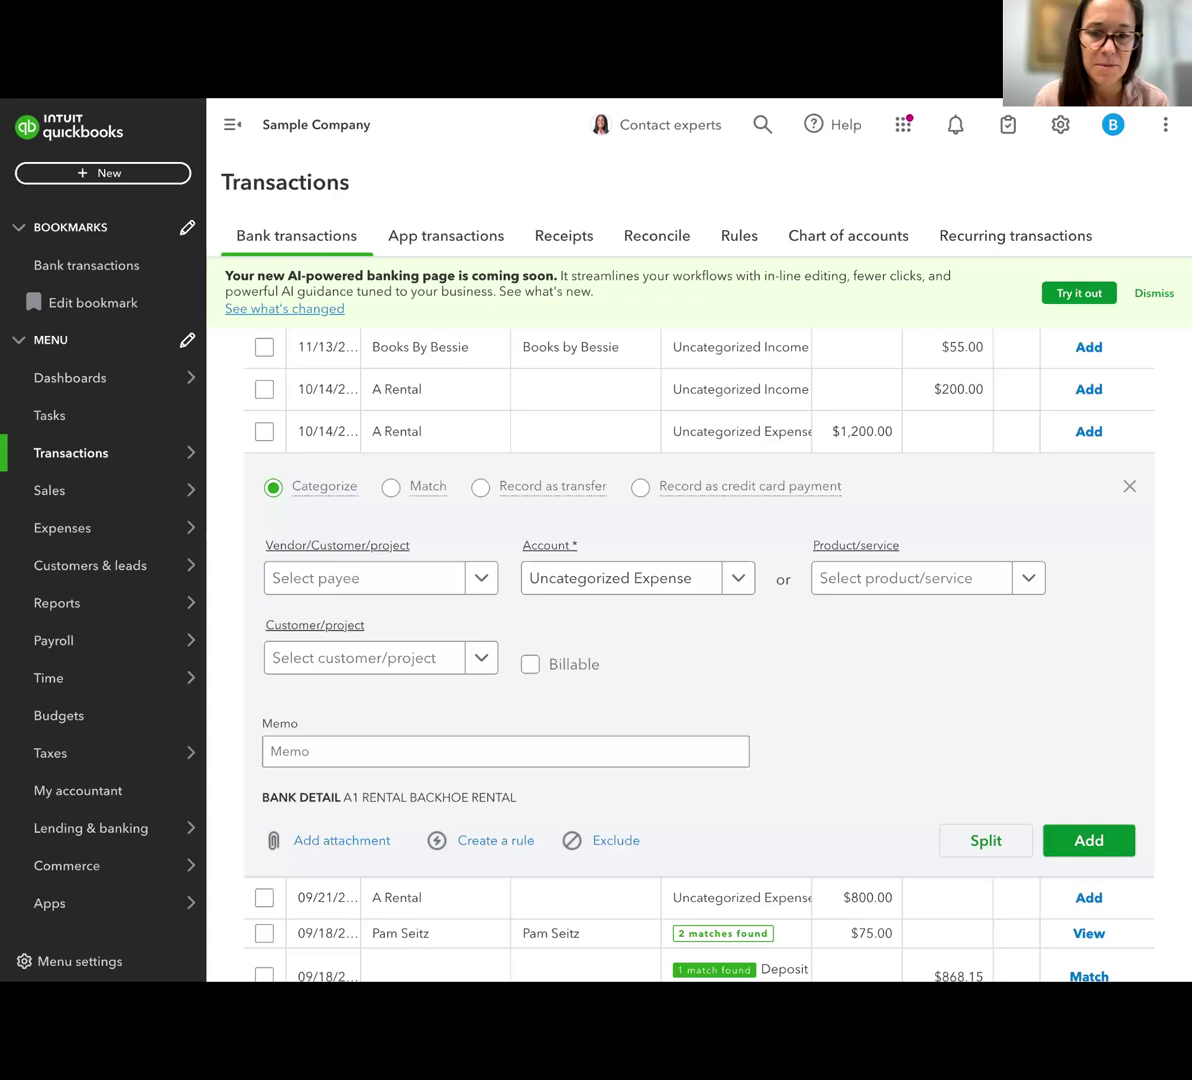
scroll(668, 610, down, 1)
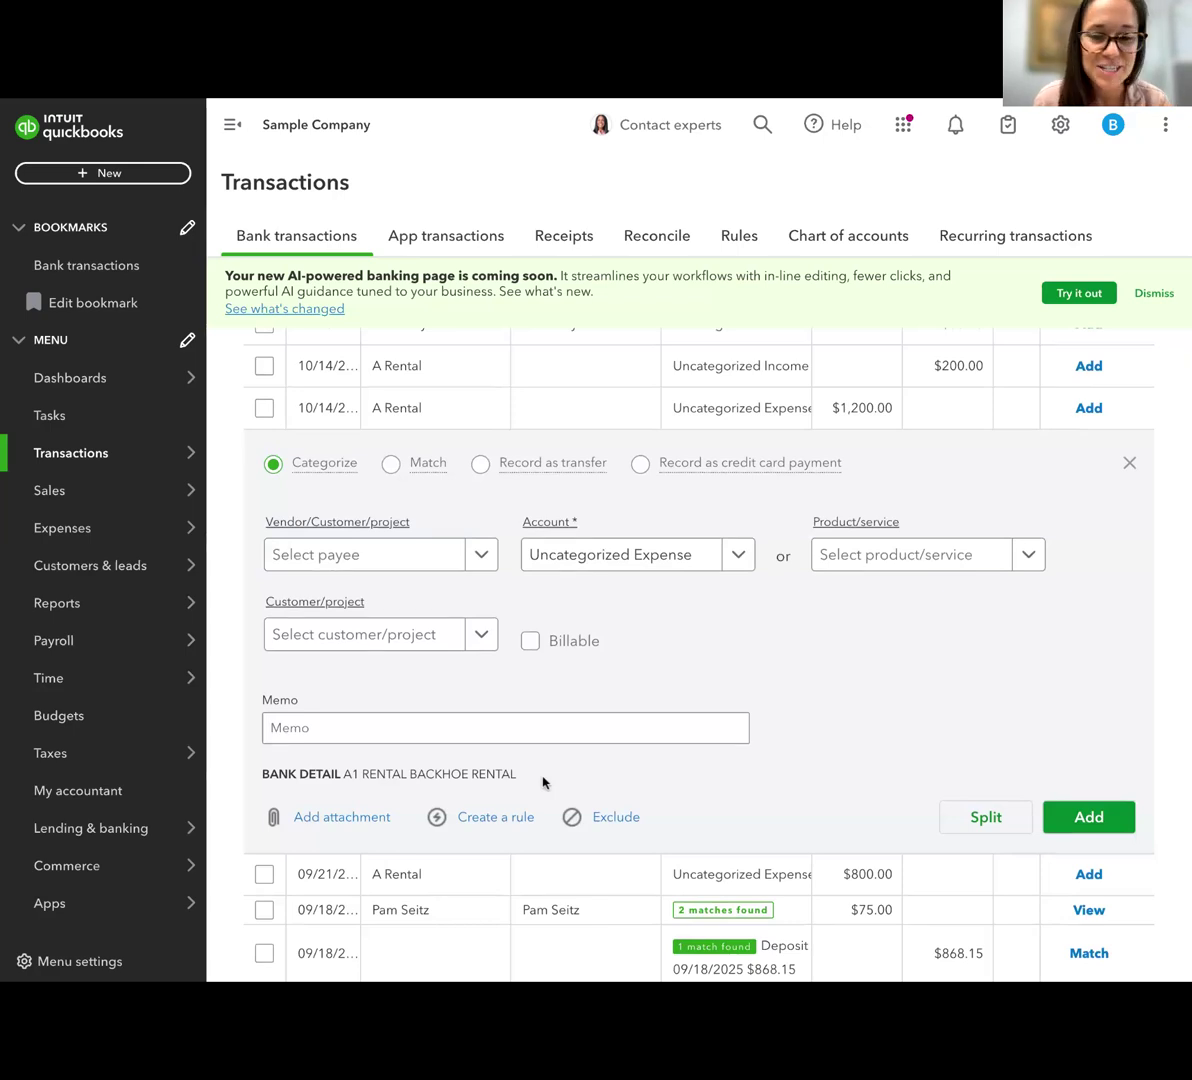
scroll(543, 782, down, 3)
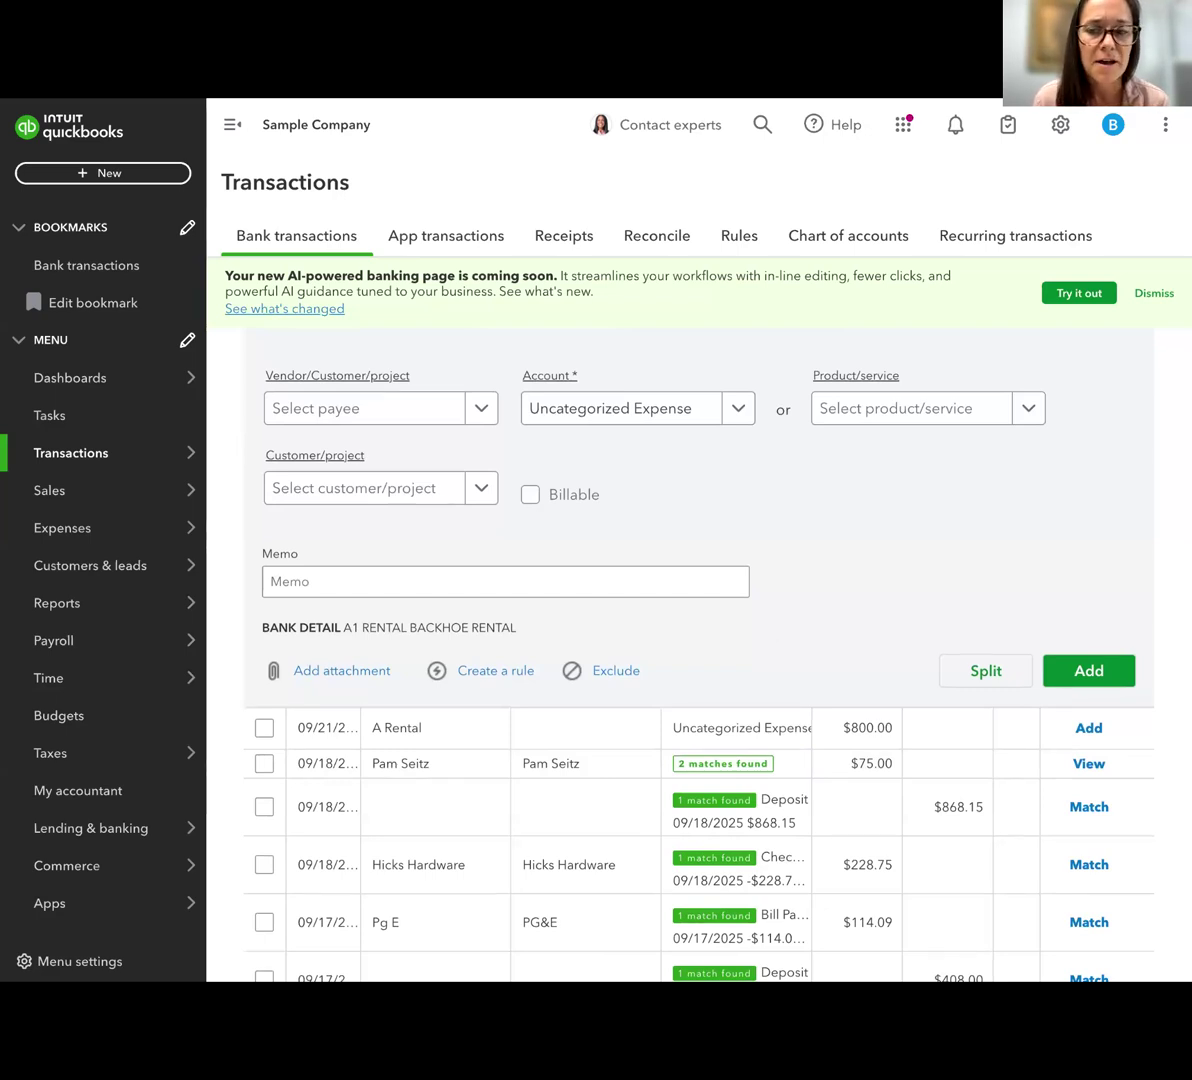
scroll(820, 558, up, 4)
scroll(495, 543, up, 5)
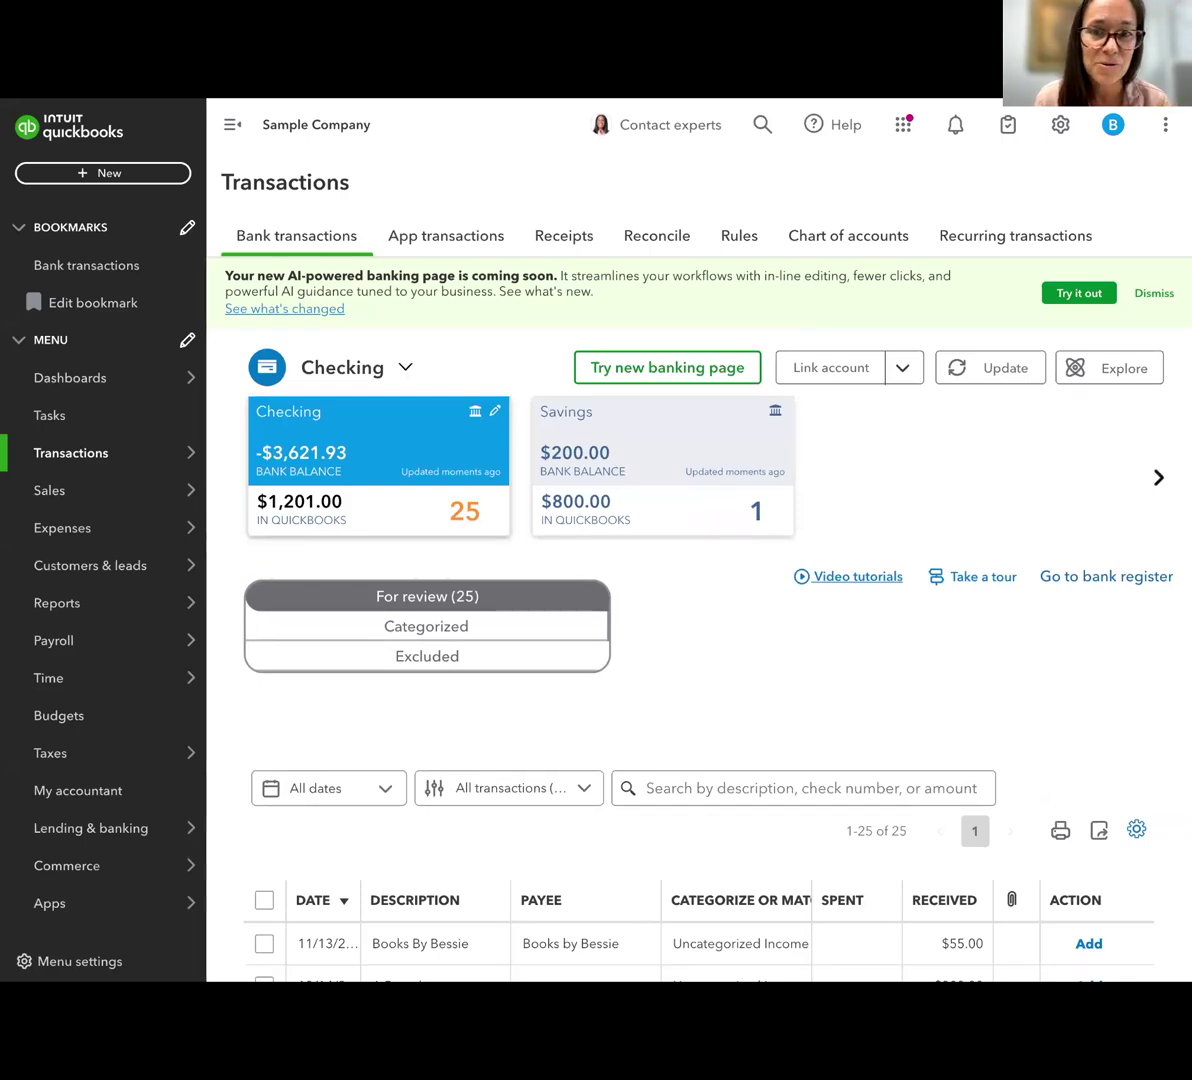
Reopen the Vive le Gluten! receipt and enter a memo naming the coffee companion and the purpose, "collaboration for webinar"
click(571, 246)
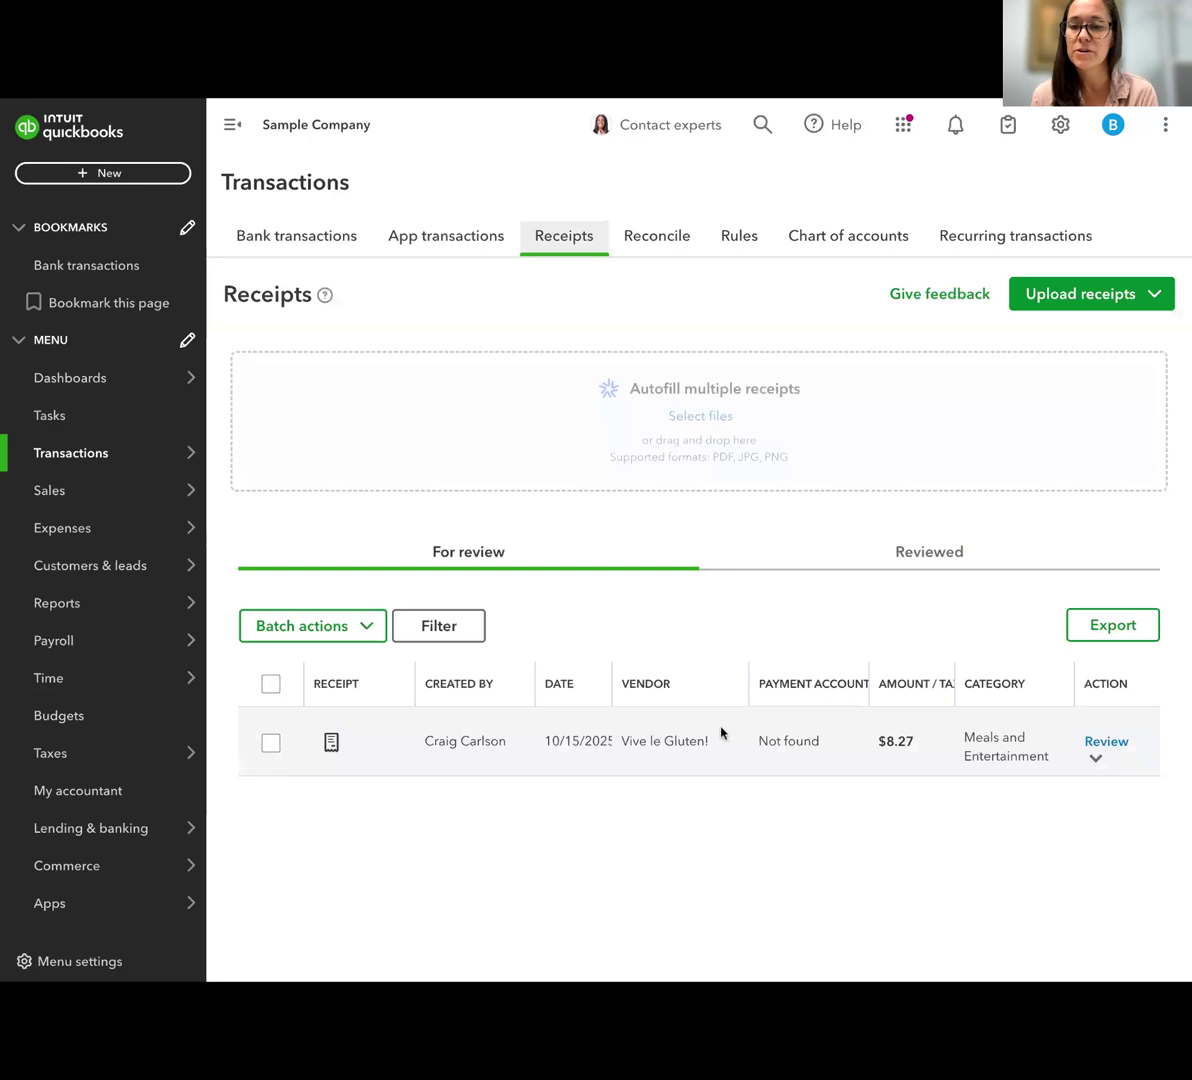
click(766, 826)
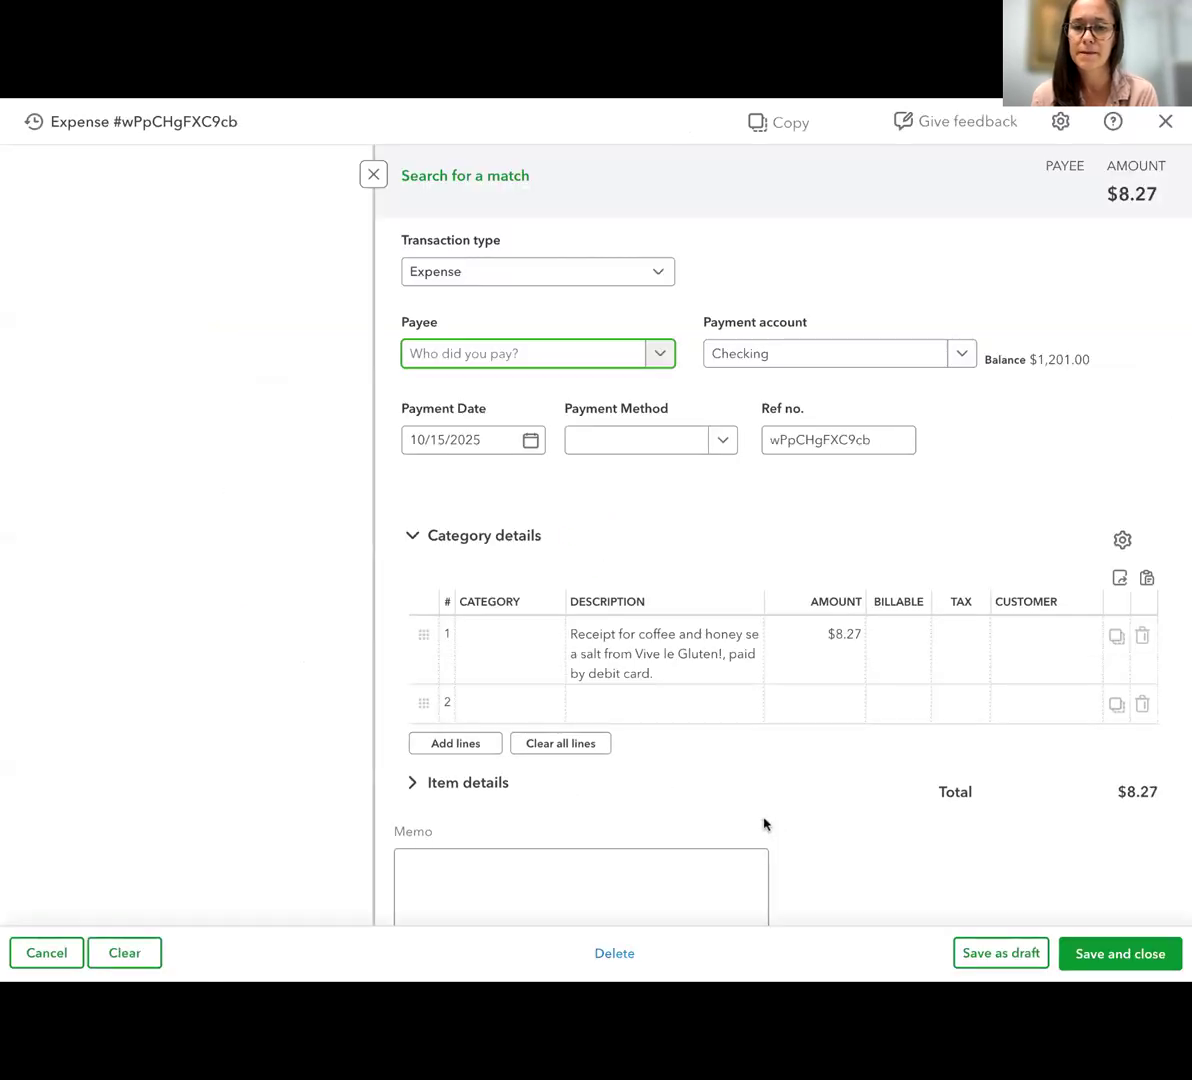
scroll(764, 824, down, 2)
click(622, 726)
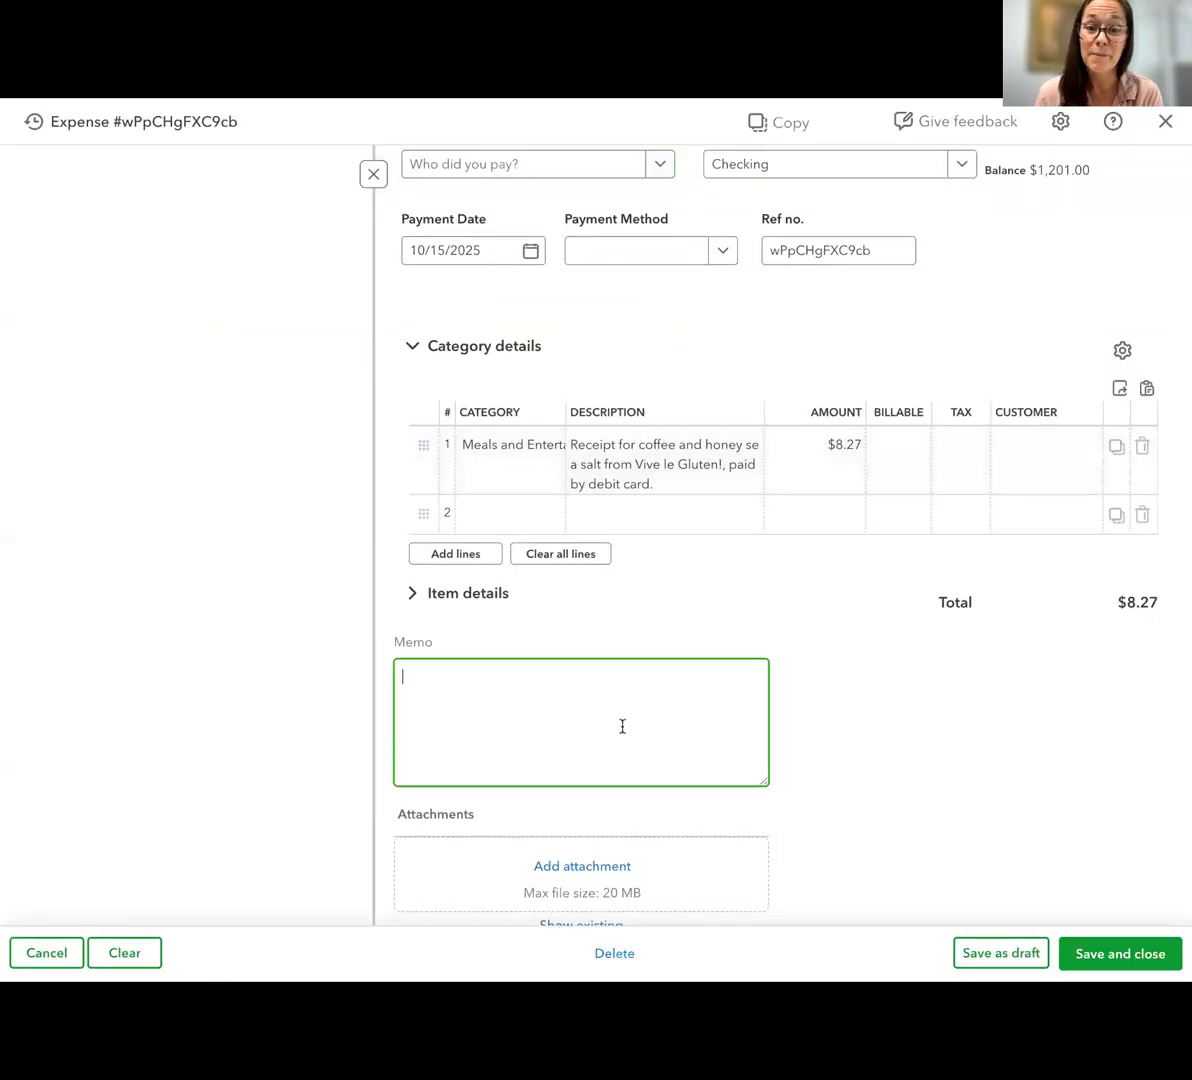
text(Coffee with Hope - collaboration for webinar)
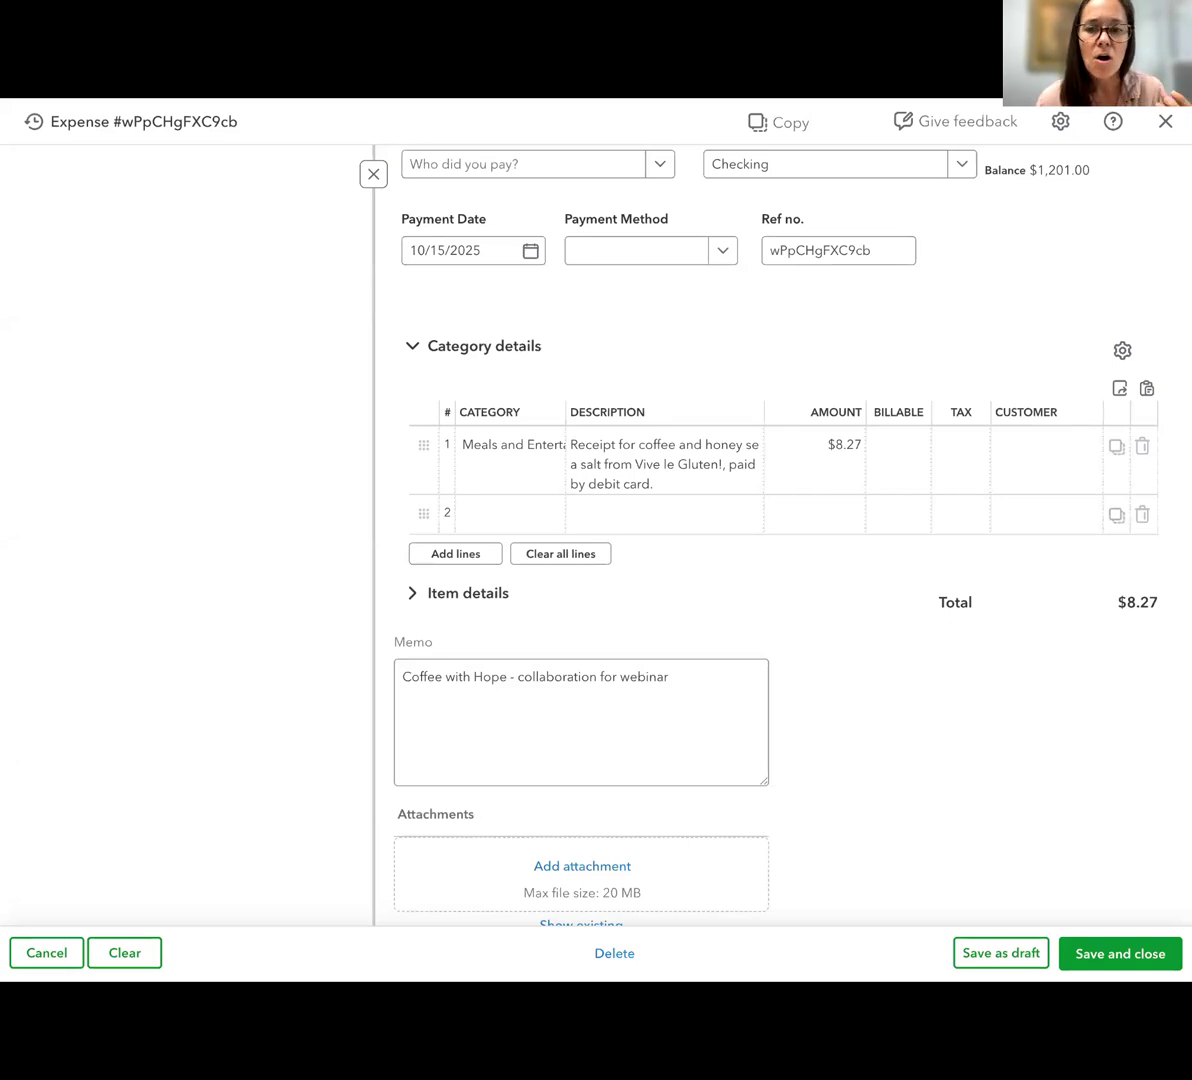
click(670, 677)
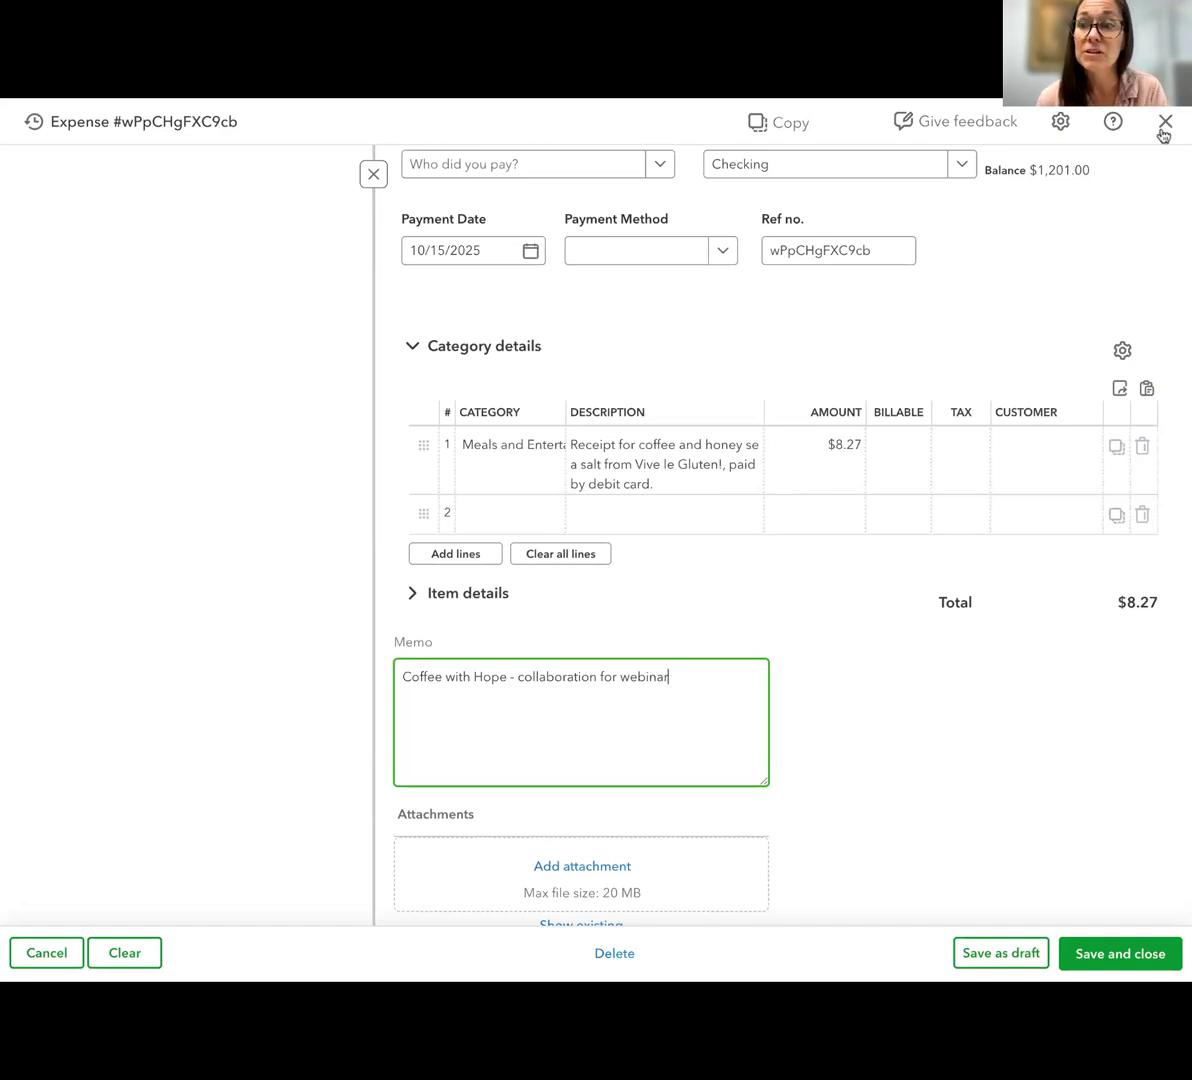
Close the Vive le Gluten! expense and discard the unsaved memo
scroll(815, 680, down, 1)
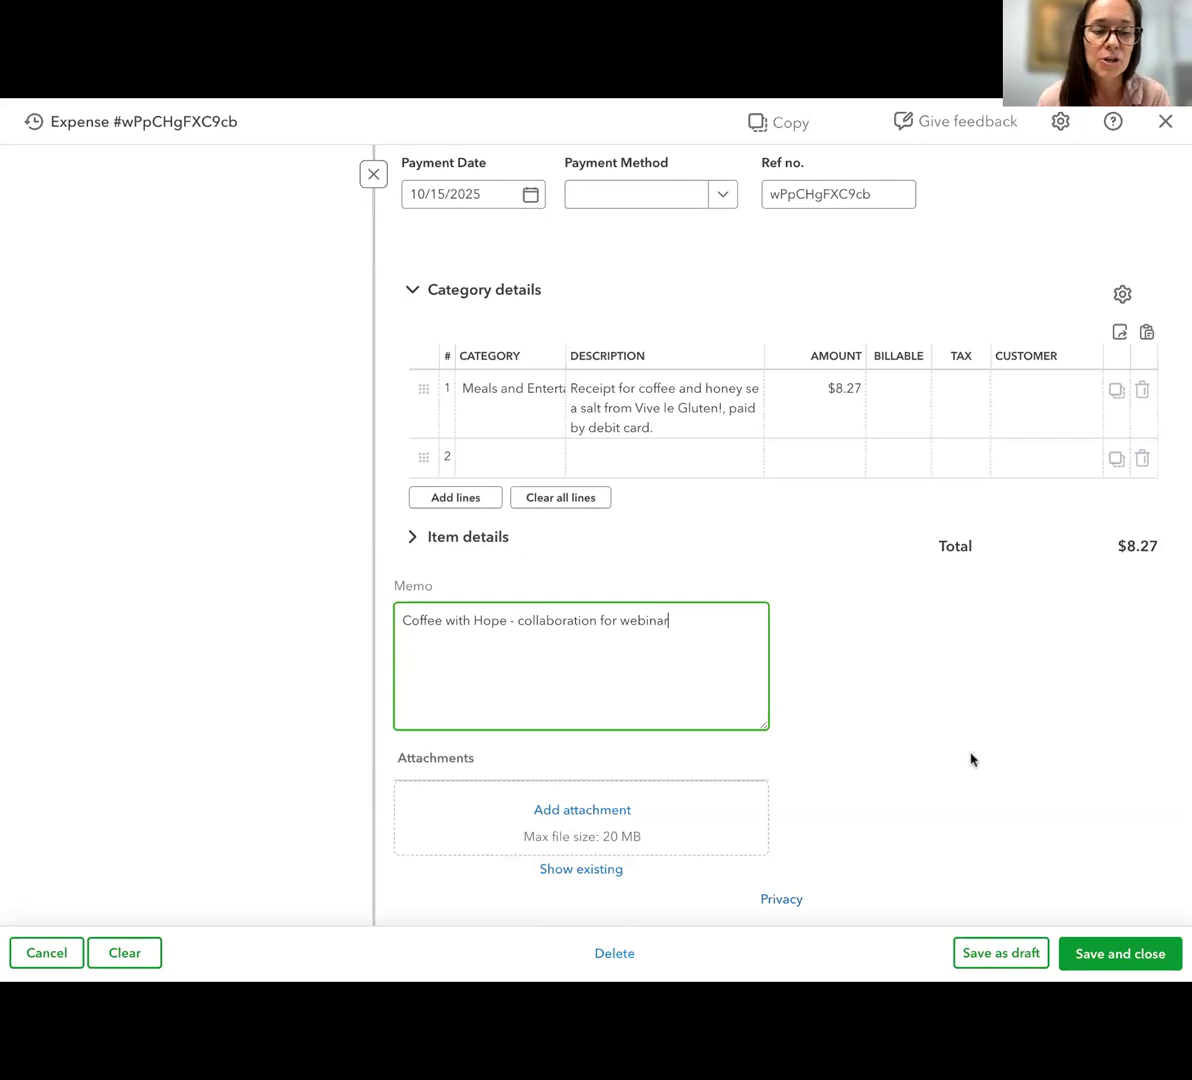
click(1165, 122)
click(663, 598)
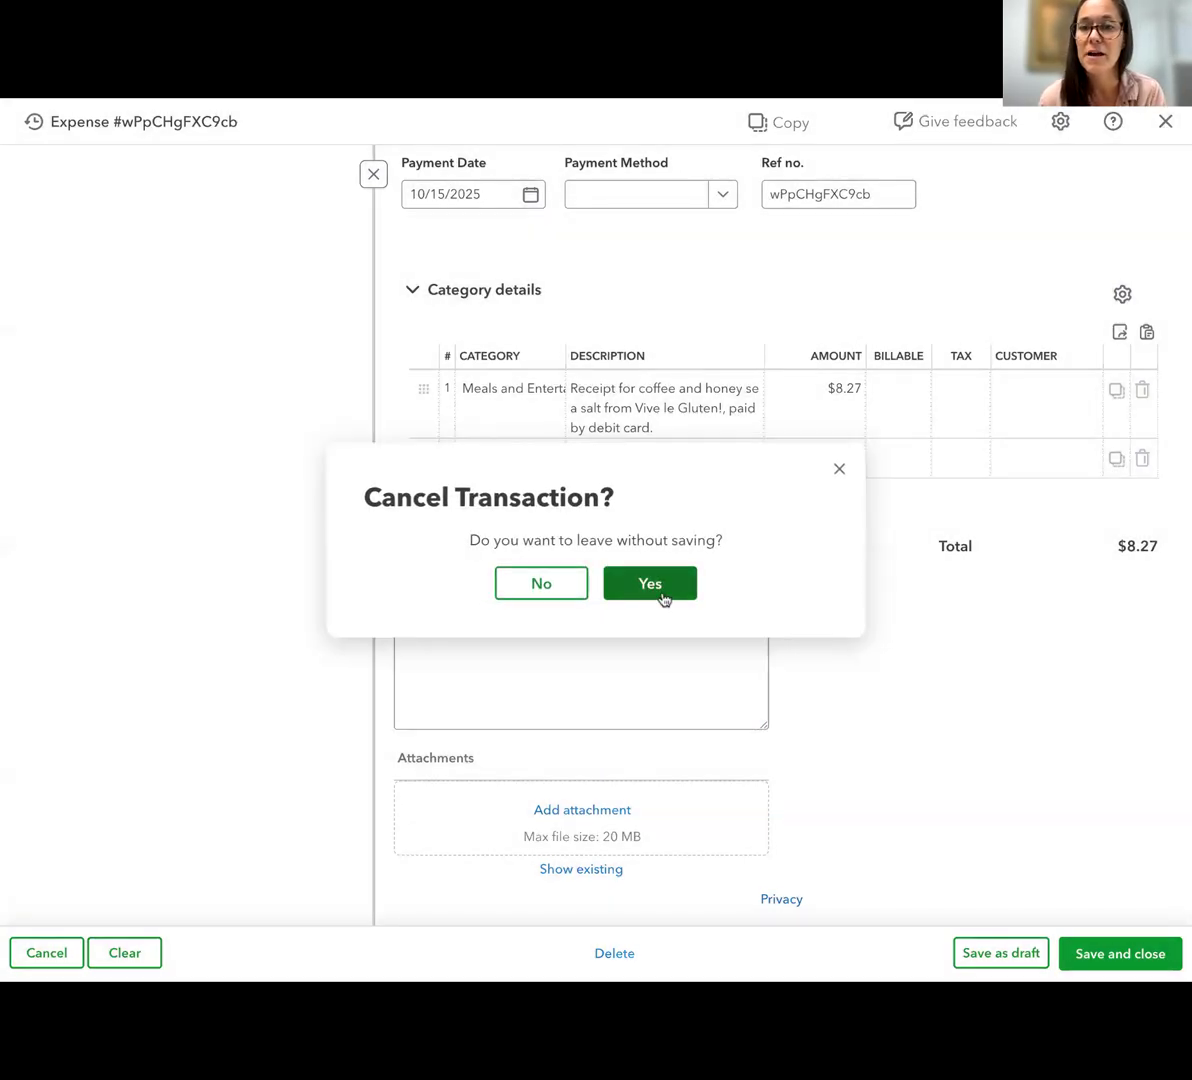
click(758, 126)
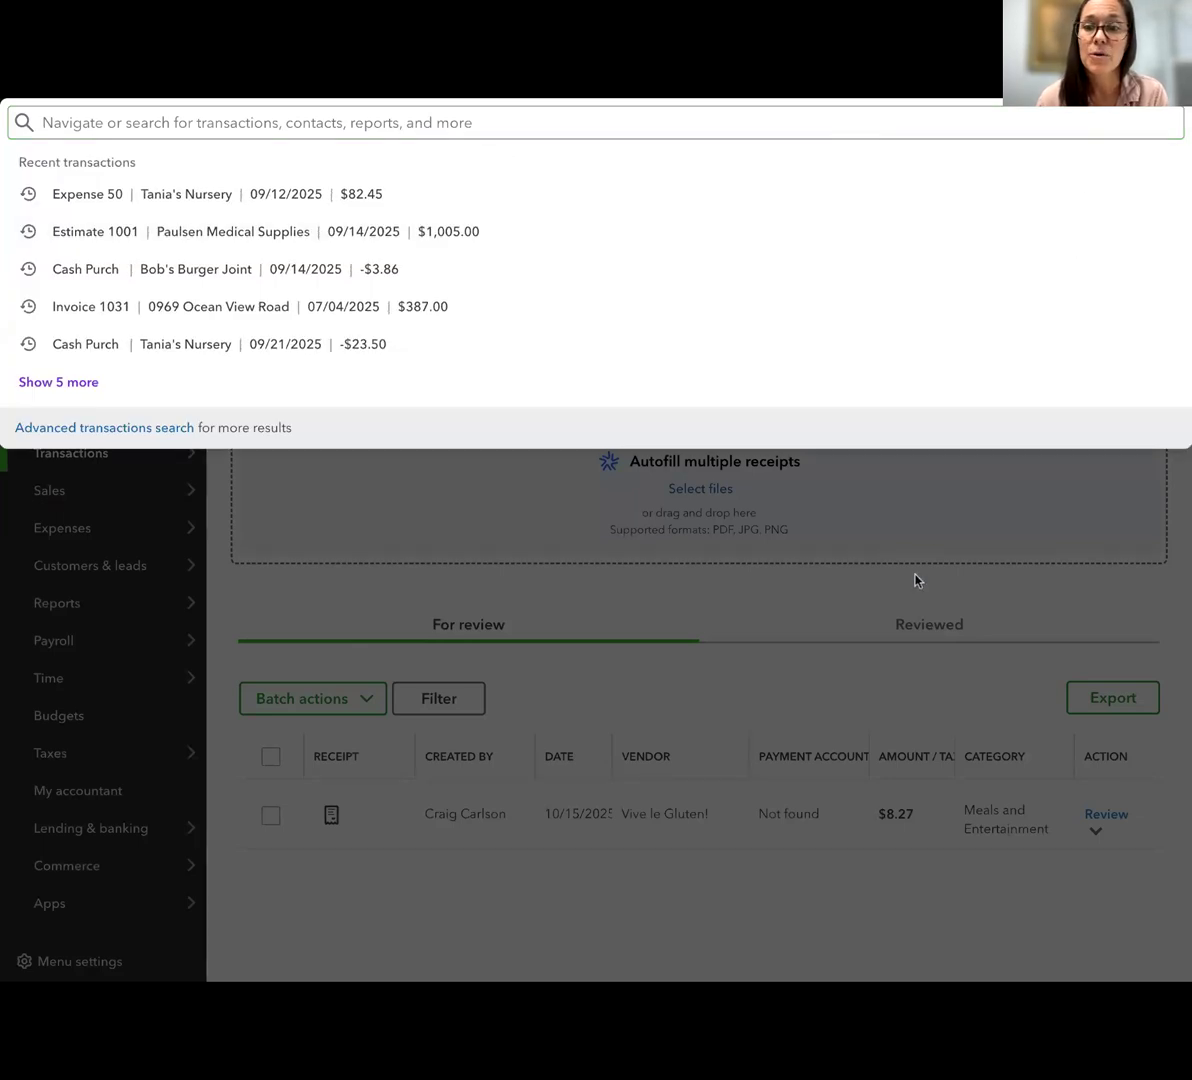
click(937, 653)
mouse_move(85, 520)
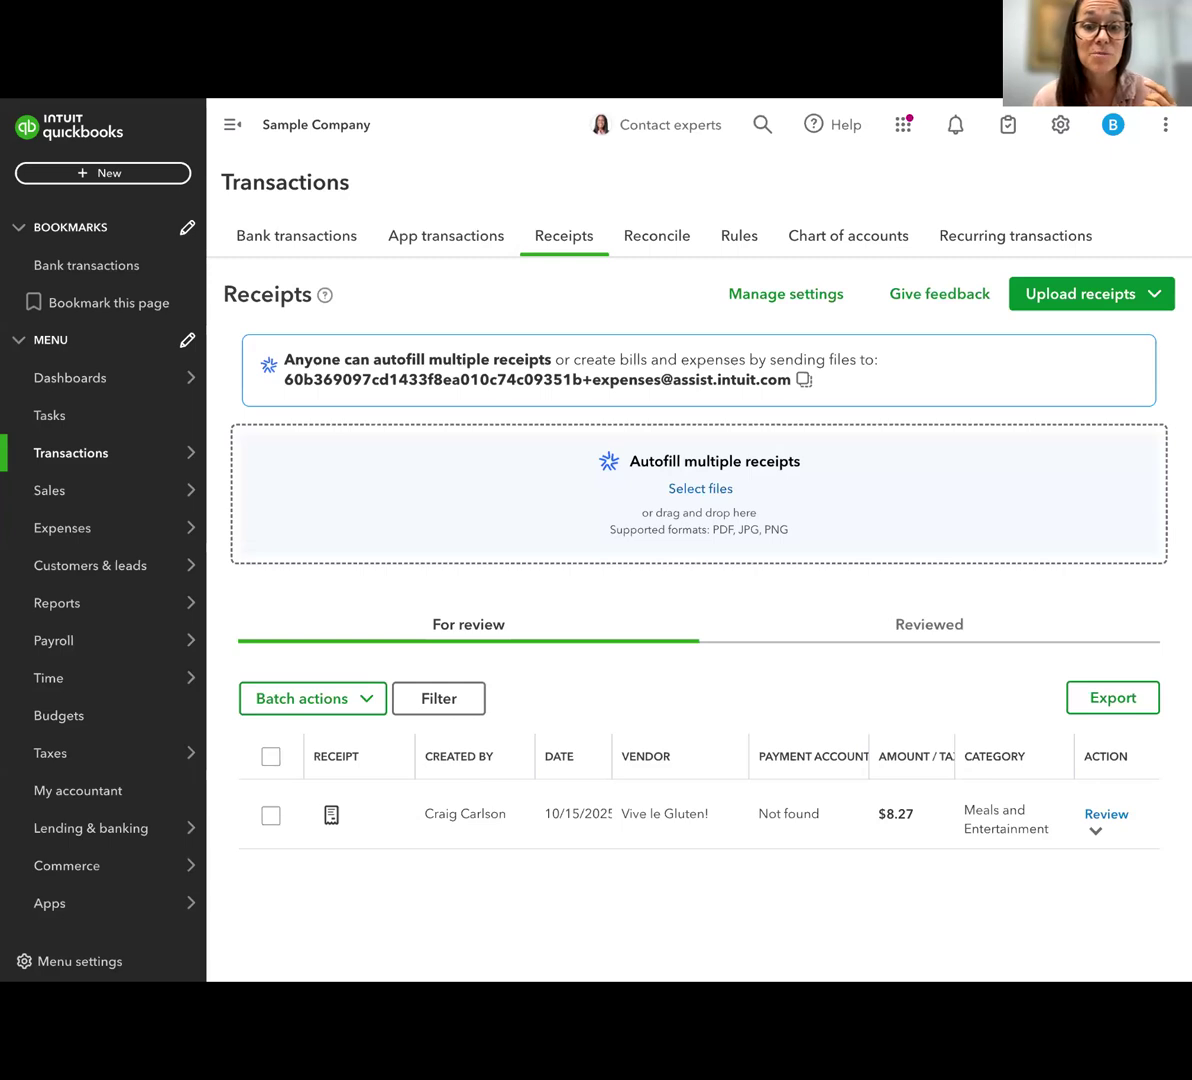
Reopen the Vive le Gluten! receipt, look over its expense details and close it without saving
click(644, 826)
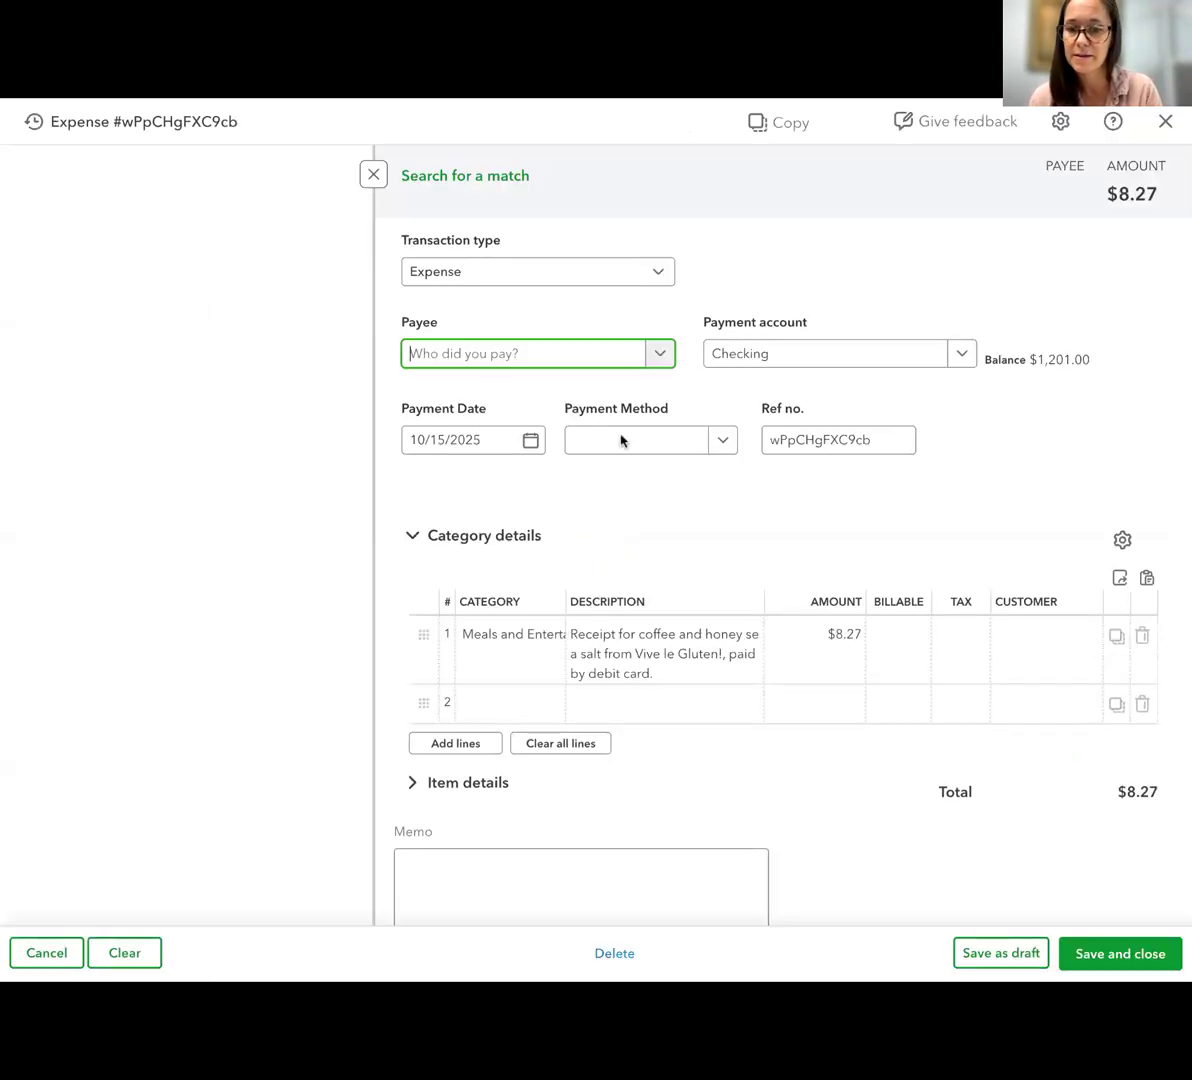
scroll(633, 620, down, 3)
scroll(640, 575, up, 3)
click(1168, 121)
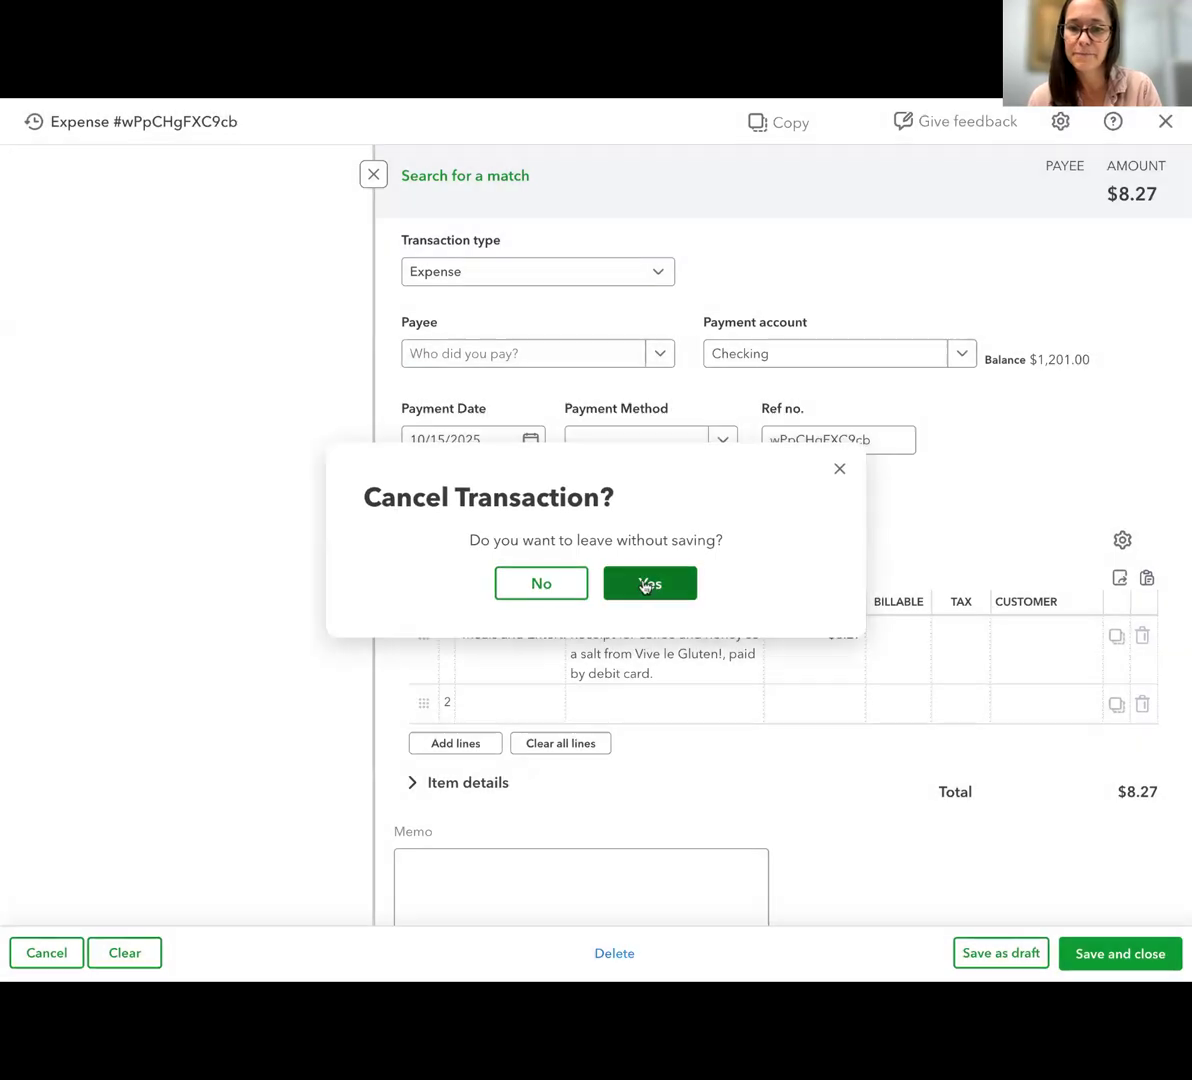
click(646, 583)
mouse_move(330, 816)
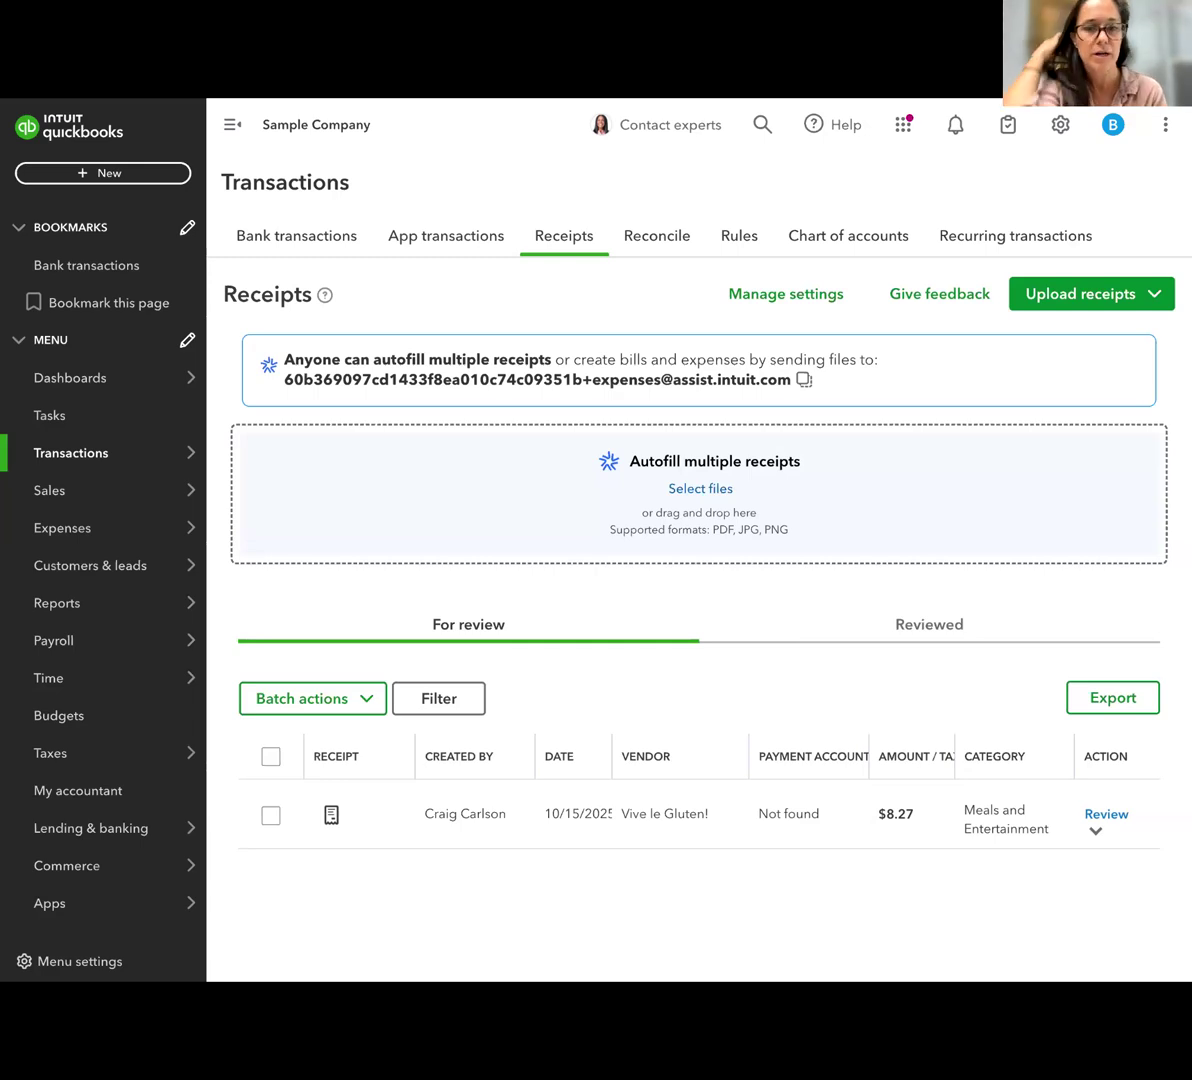
Customize the navigation menu to hide Payroll, Time, Budgets, Lending & banking and Commerce, and save the changes
mouse_move(186, 515)
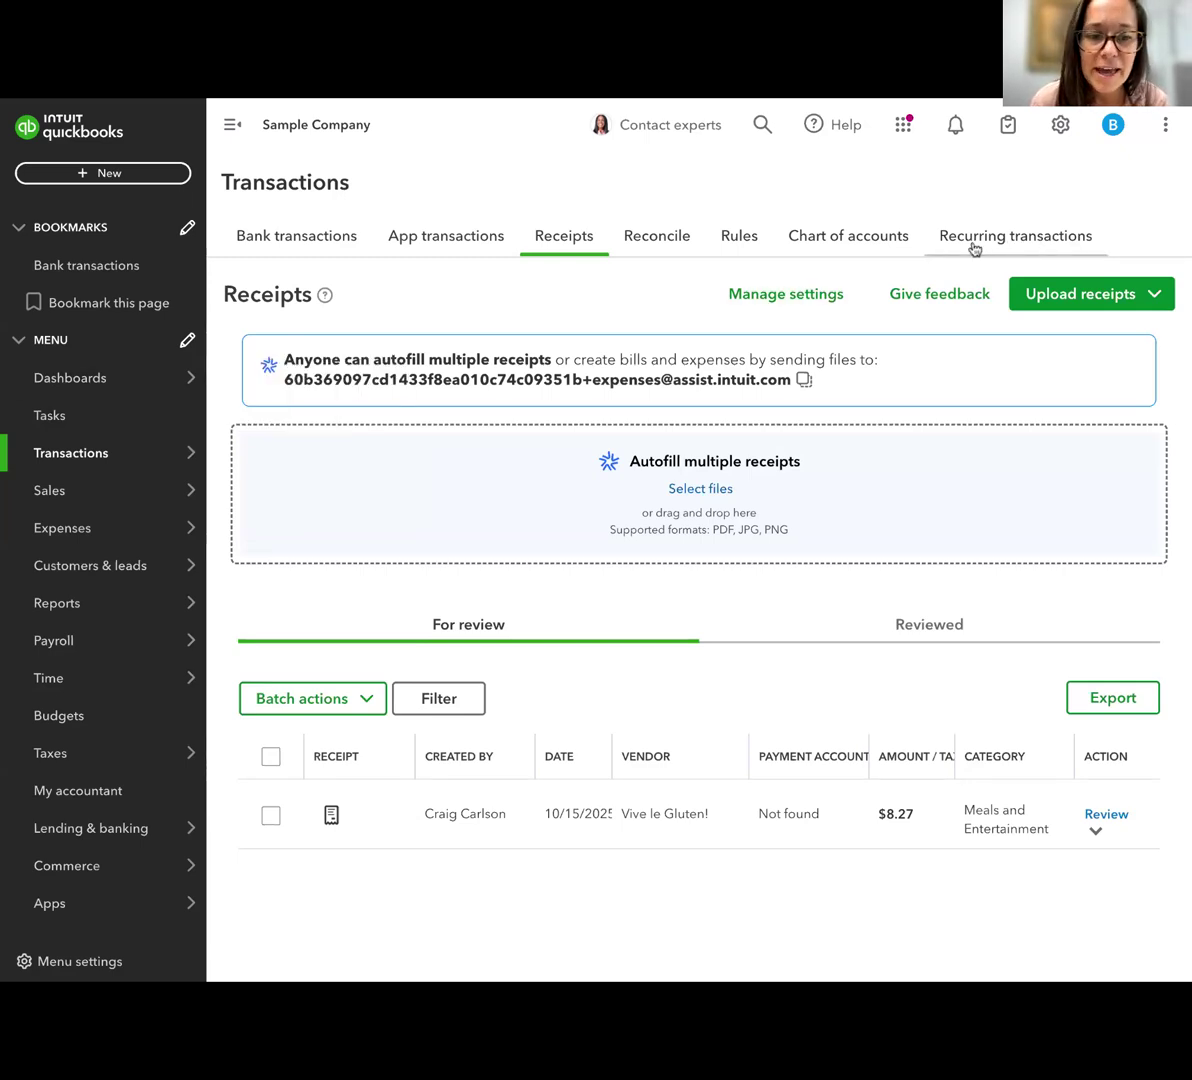
mouse_move(80, 463)
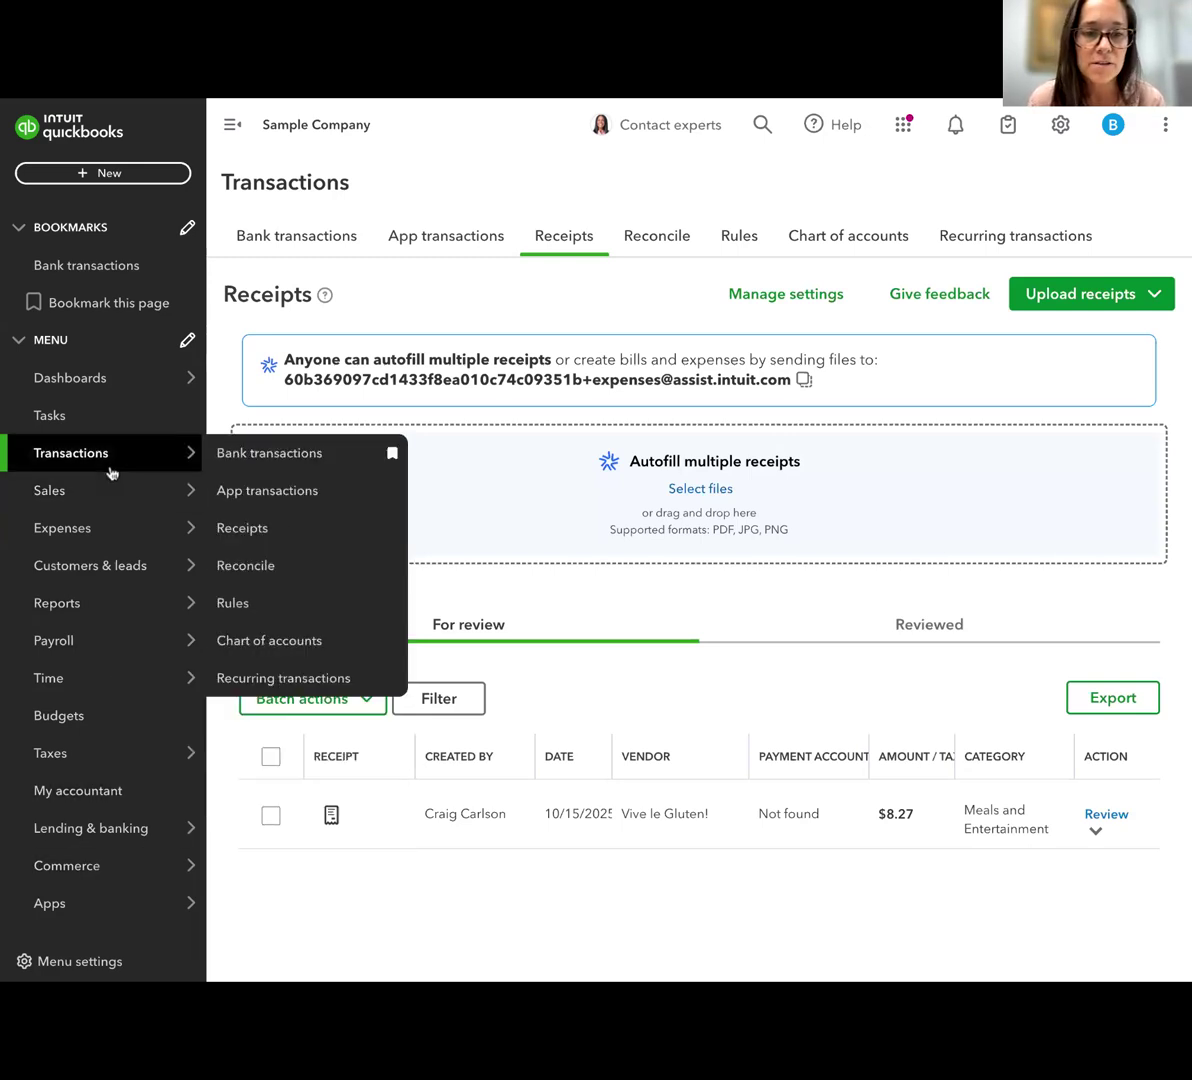
click(60, 963)
click(77, 877)
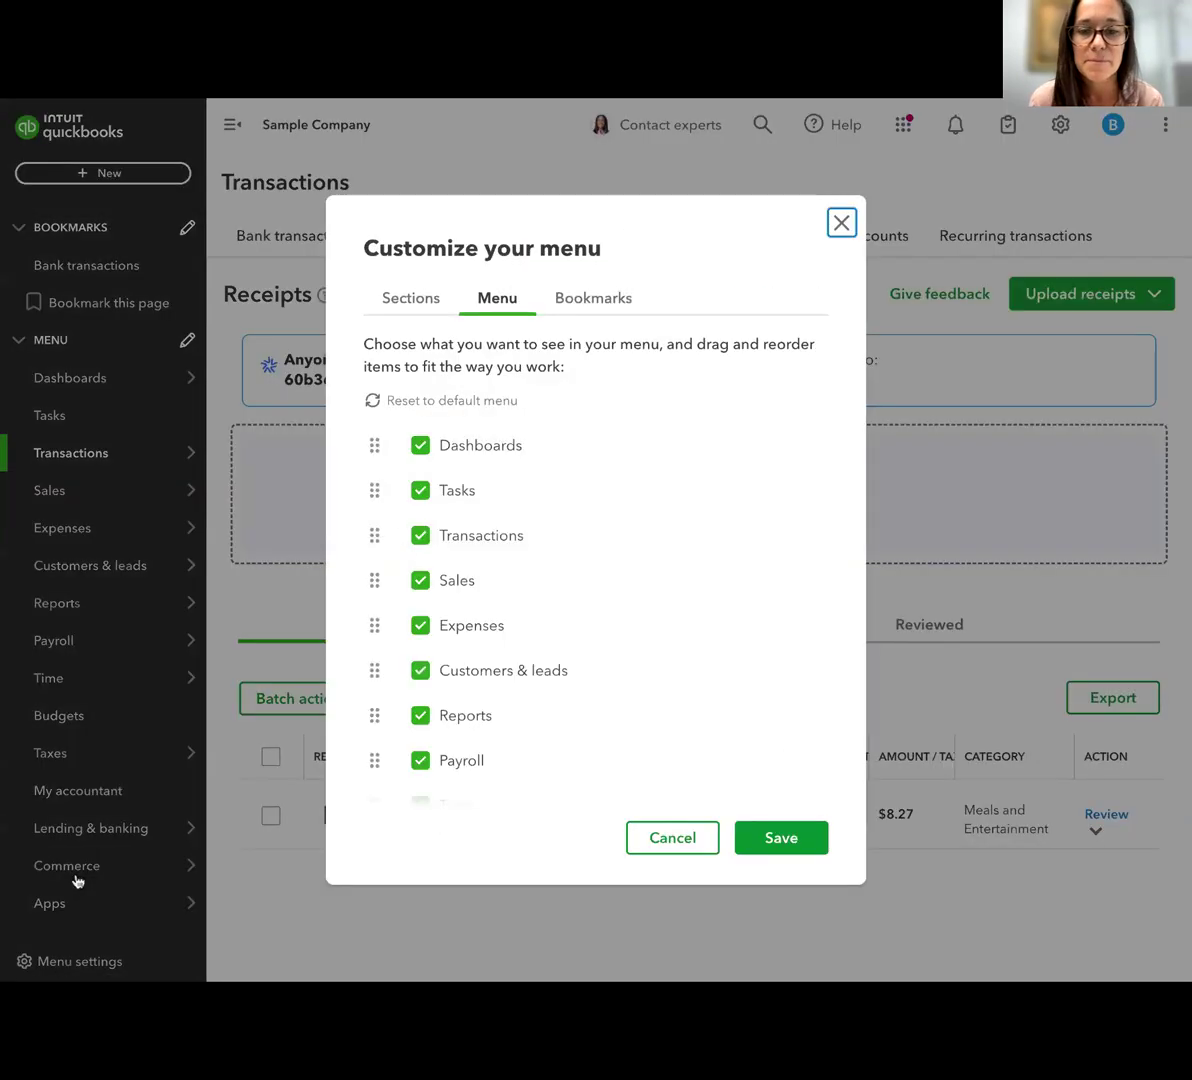
scroll(492, 689, down, 4)
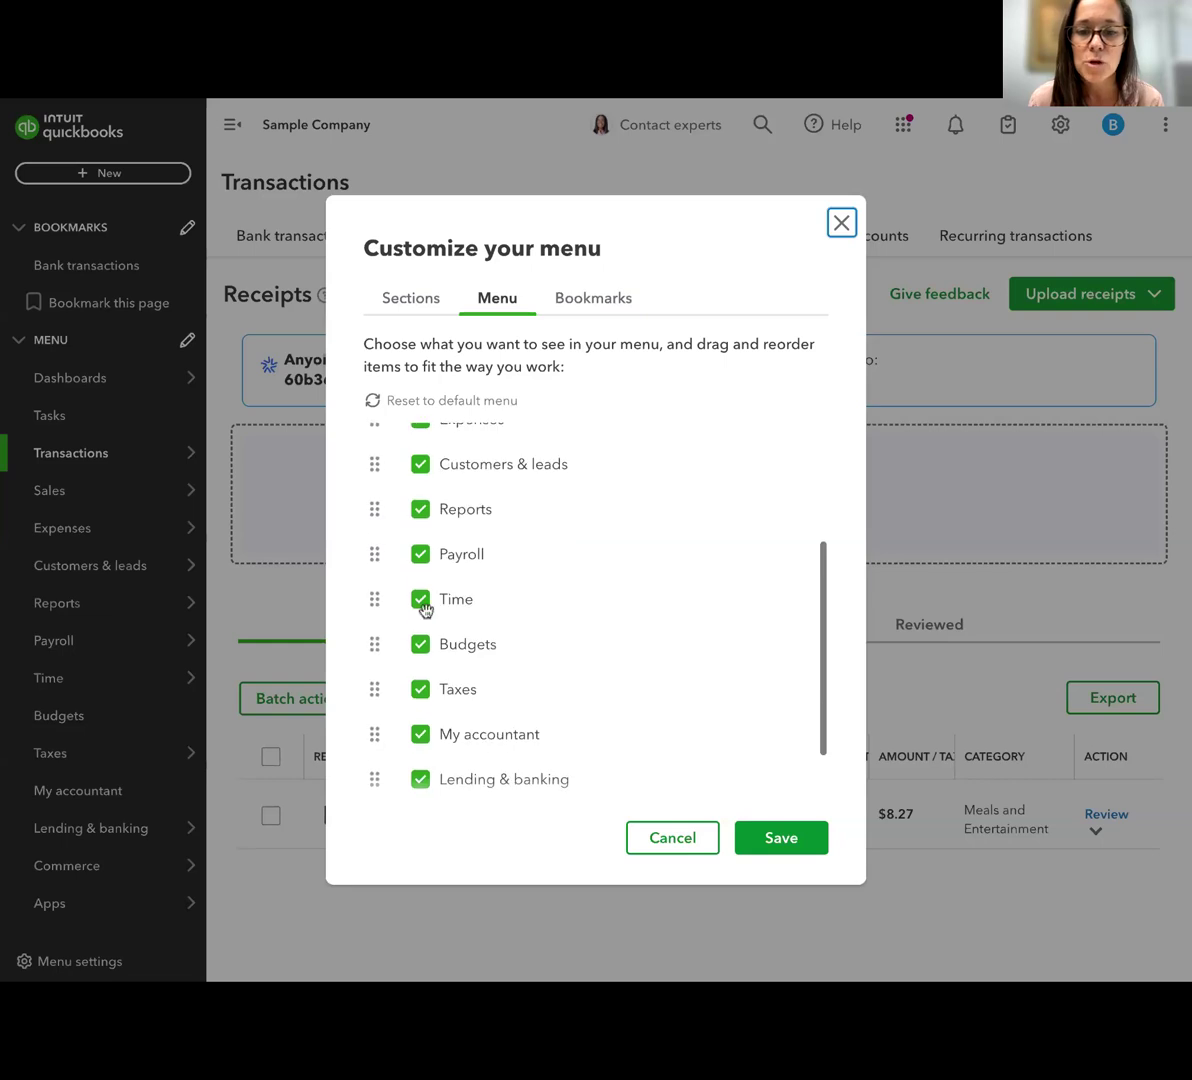
click(420, 556)
click(420, 557)
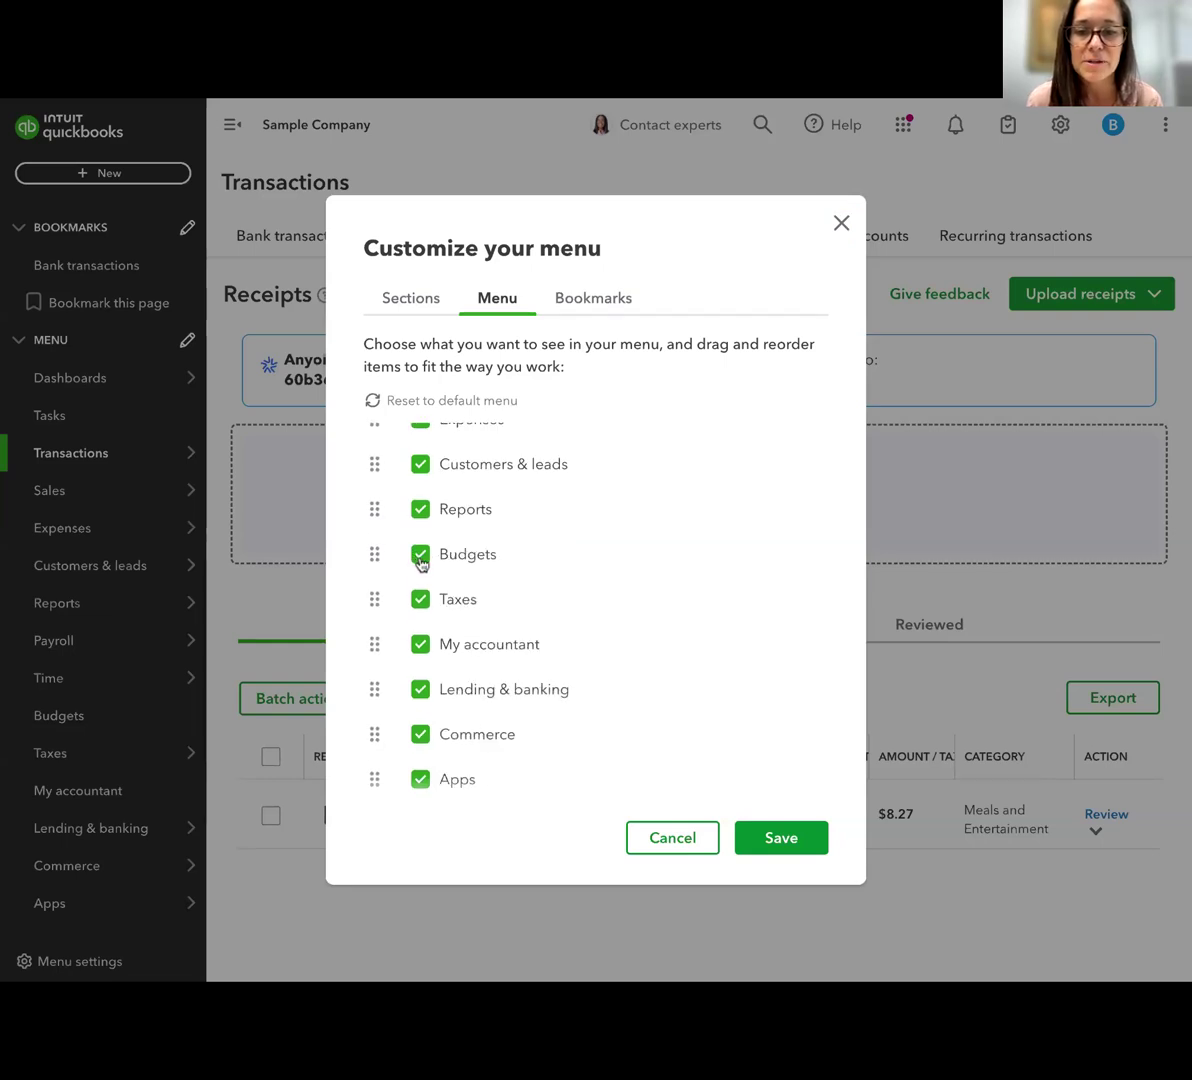
click(420, 560)
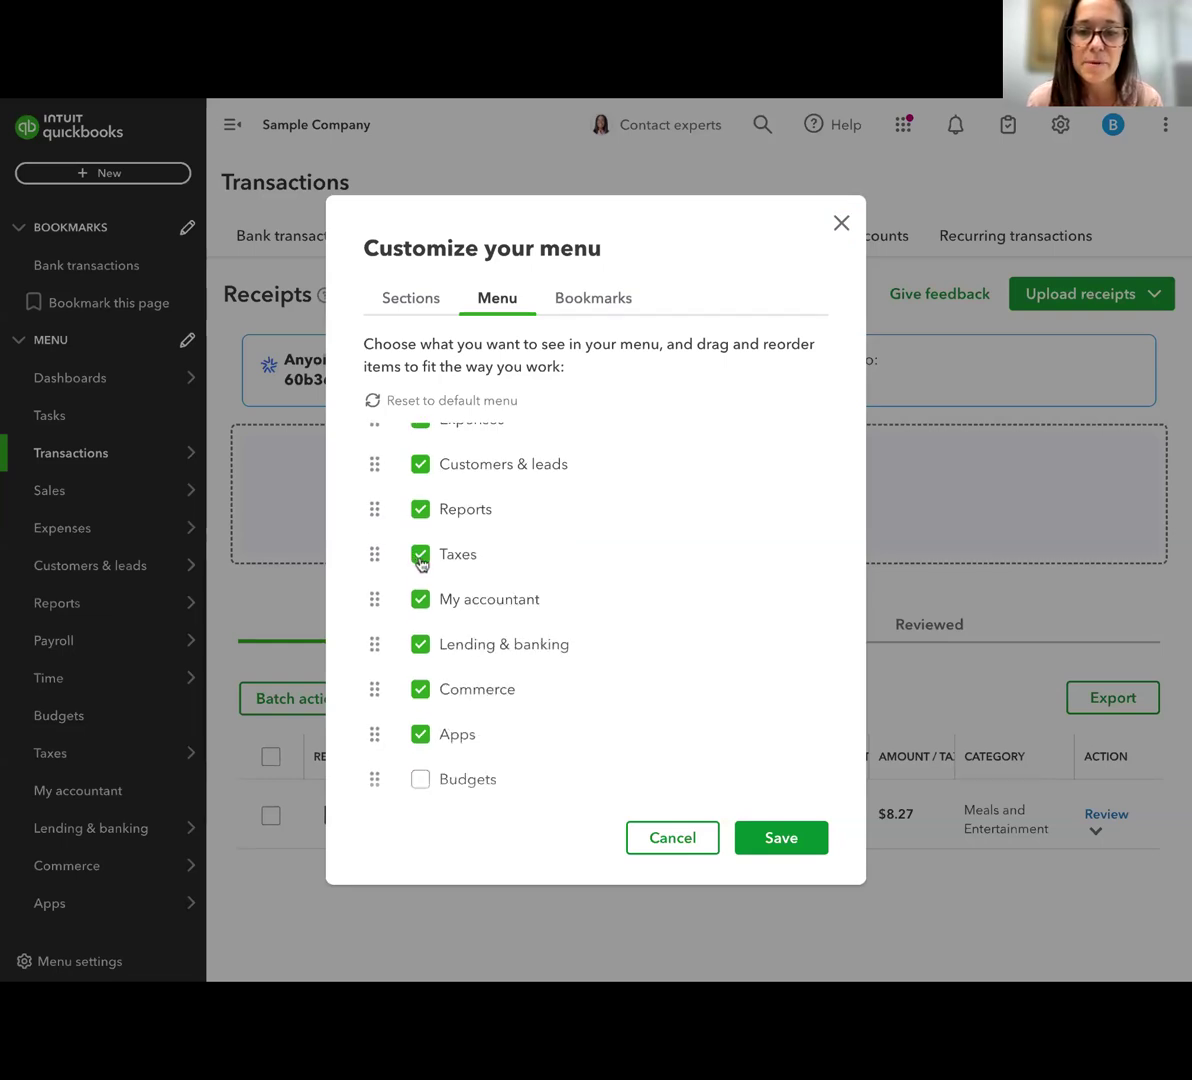
click(421, 652)
click(419, 652)
click(768, 845)
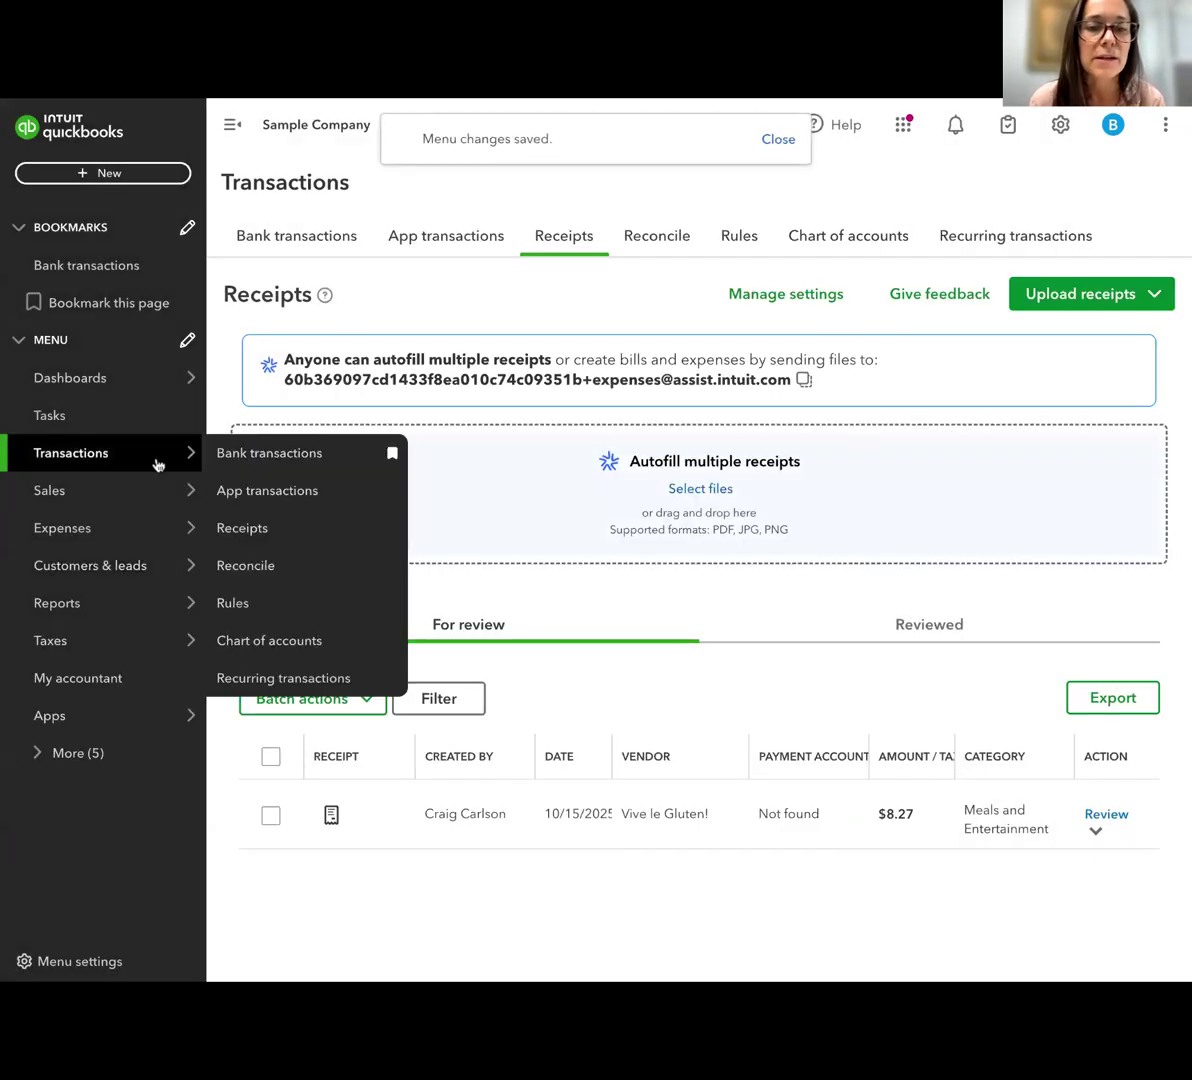
Open the recurring transactions and examine the transaction types offered for a new template, leaving without creating one
click(974, 245)
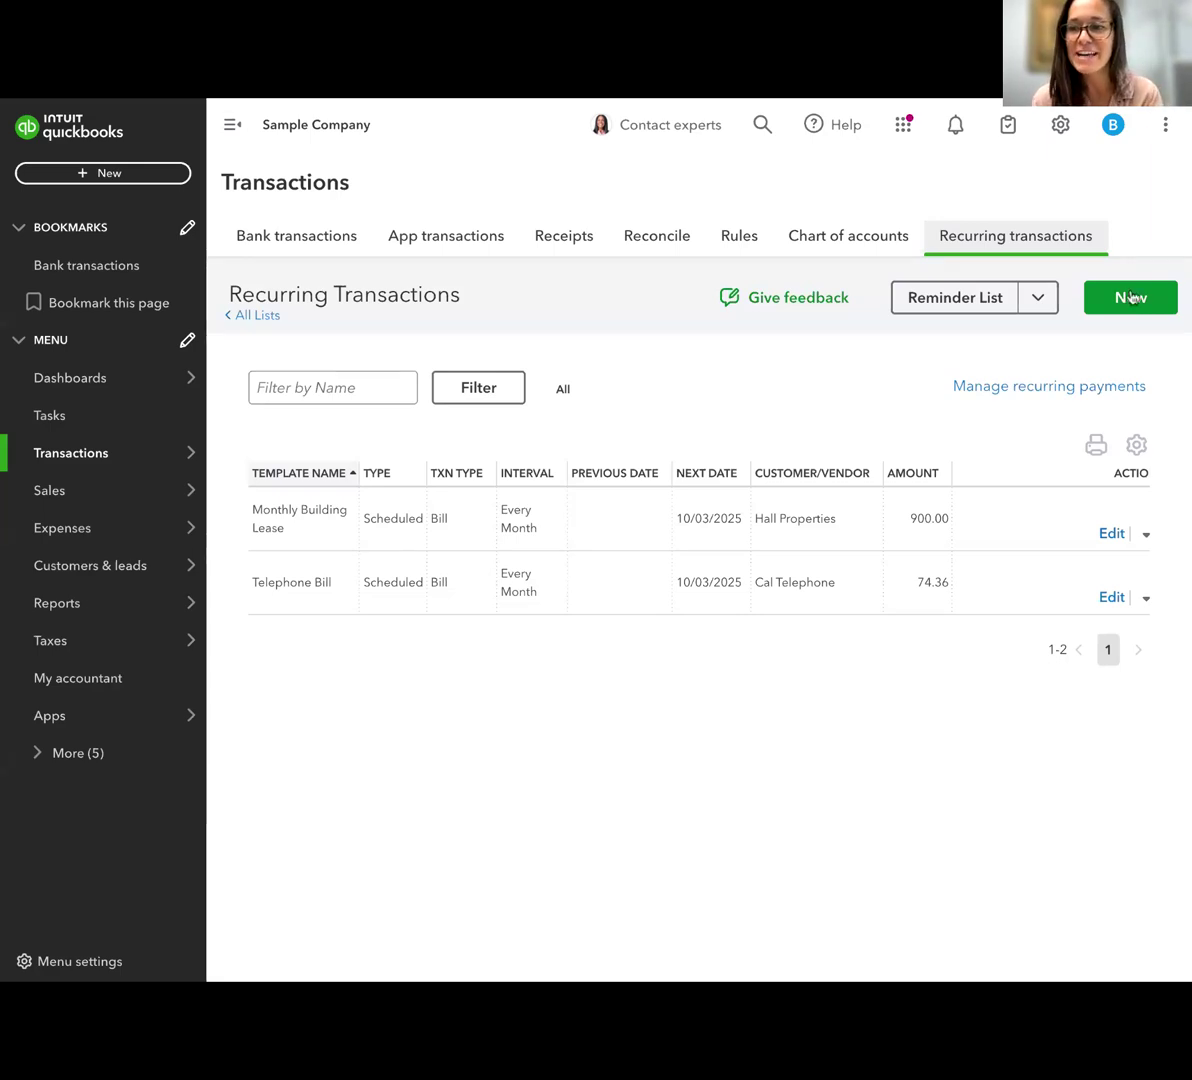
click(1133, 298)
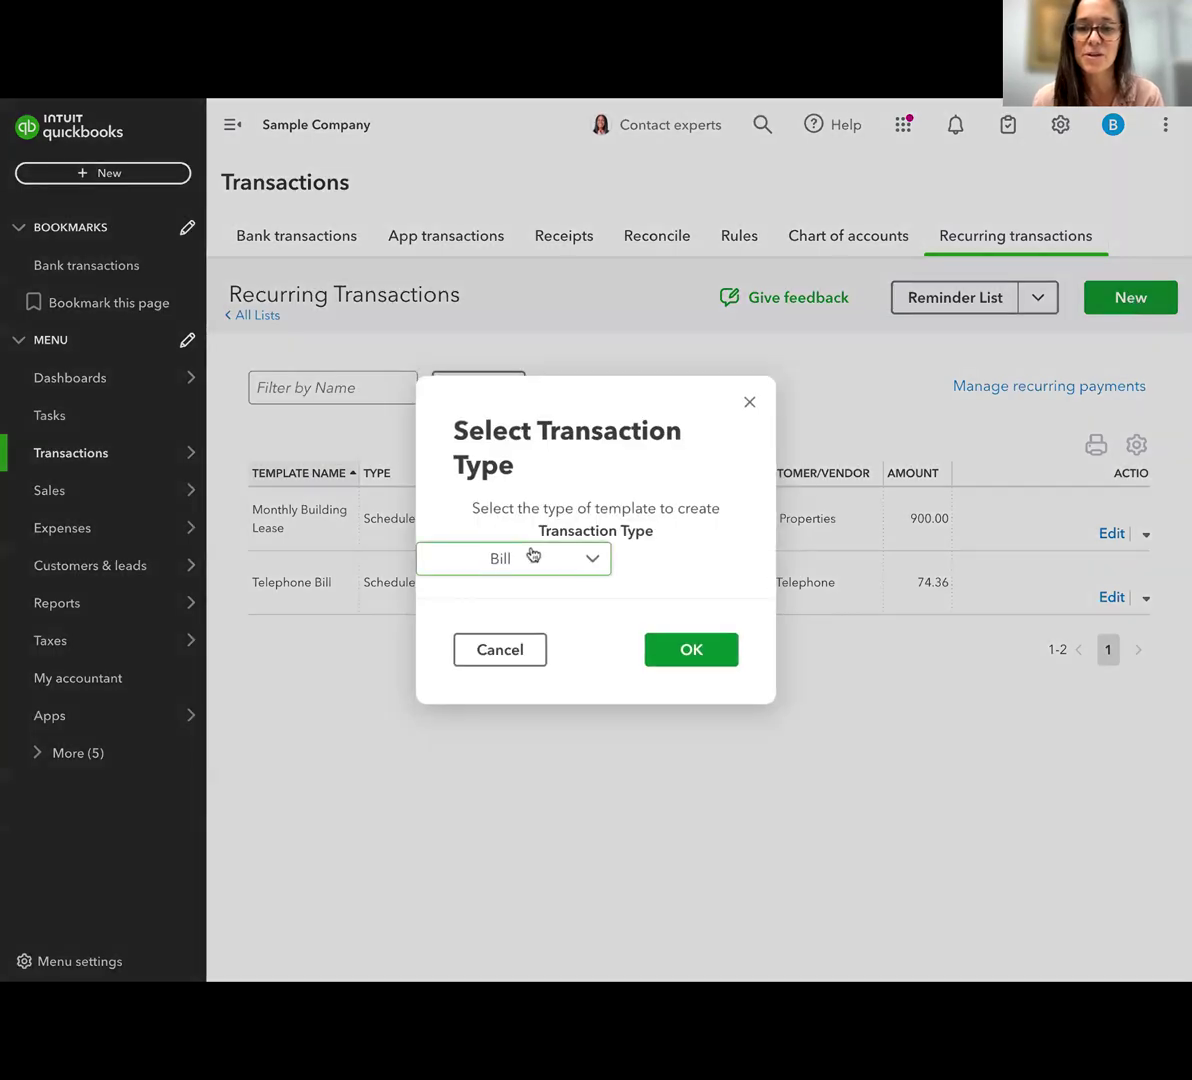
click(534, 557)
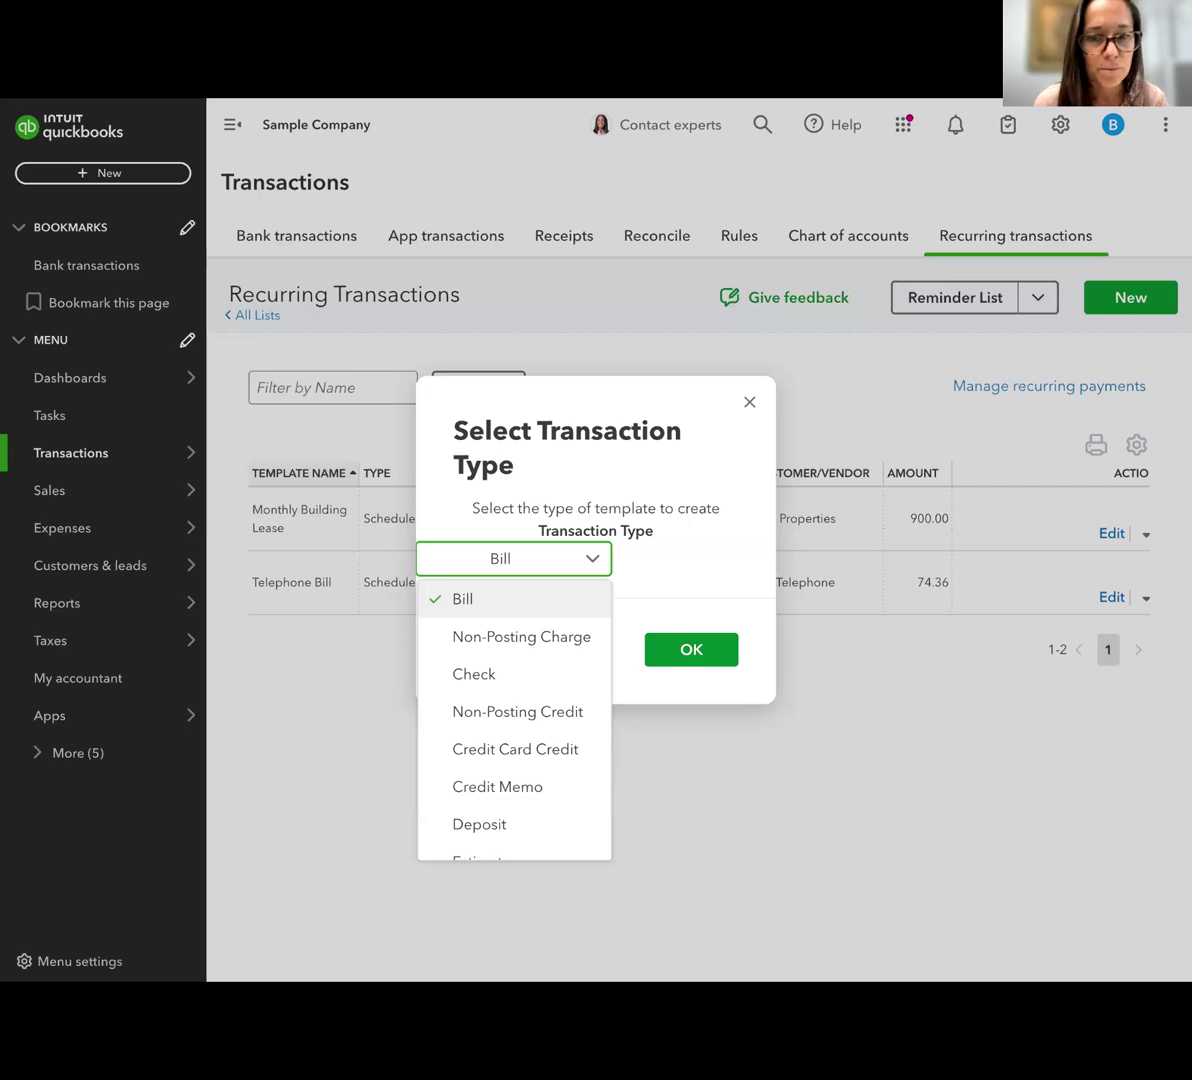
scroll(503, 600, down, 1)
scroll(503, 600, up, 1)
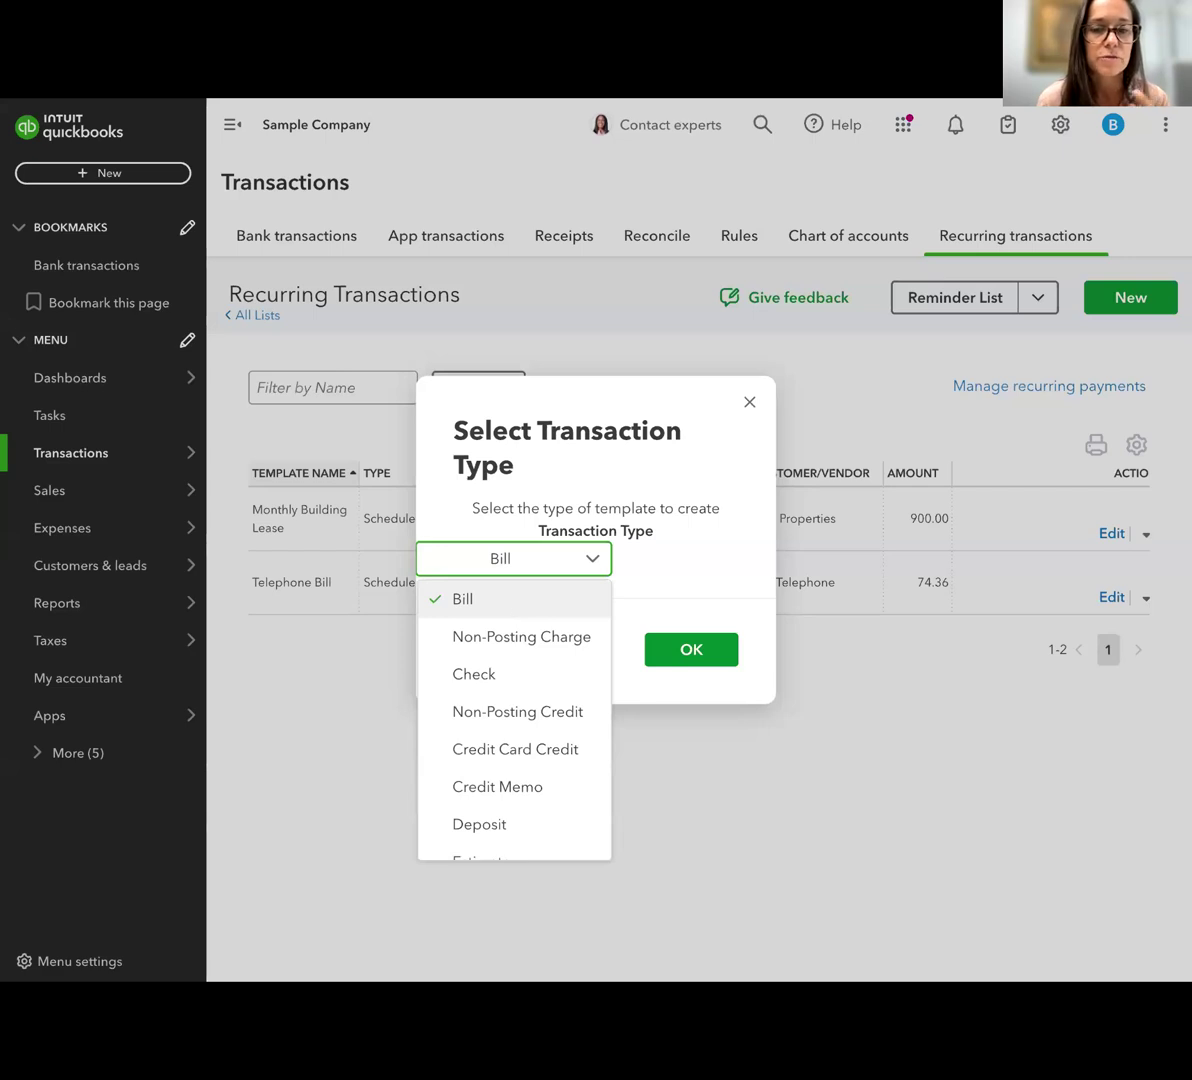
scroll(514, 655, down, 1)
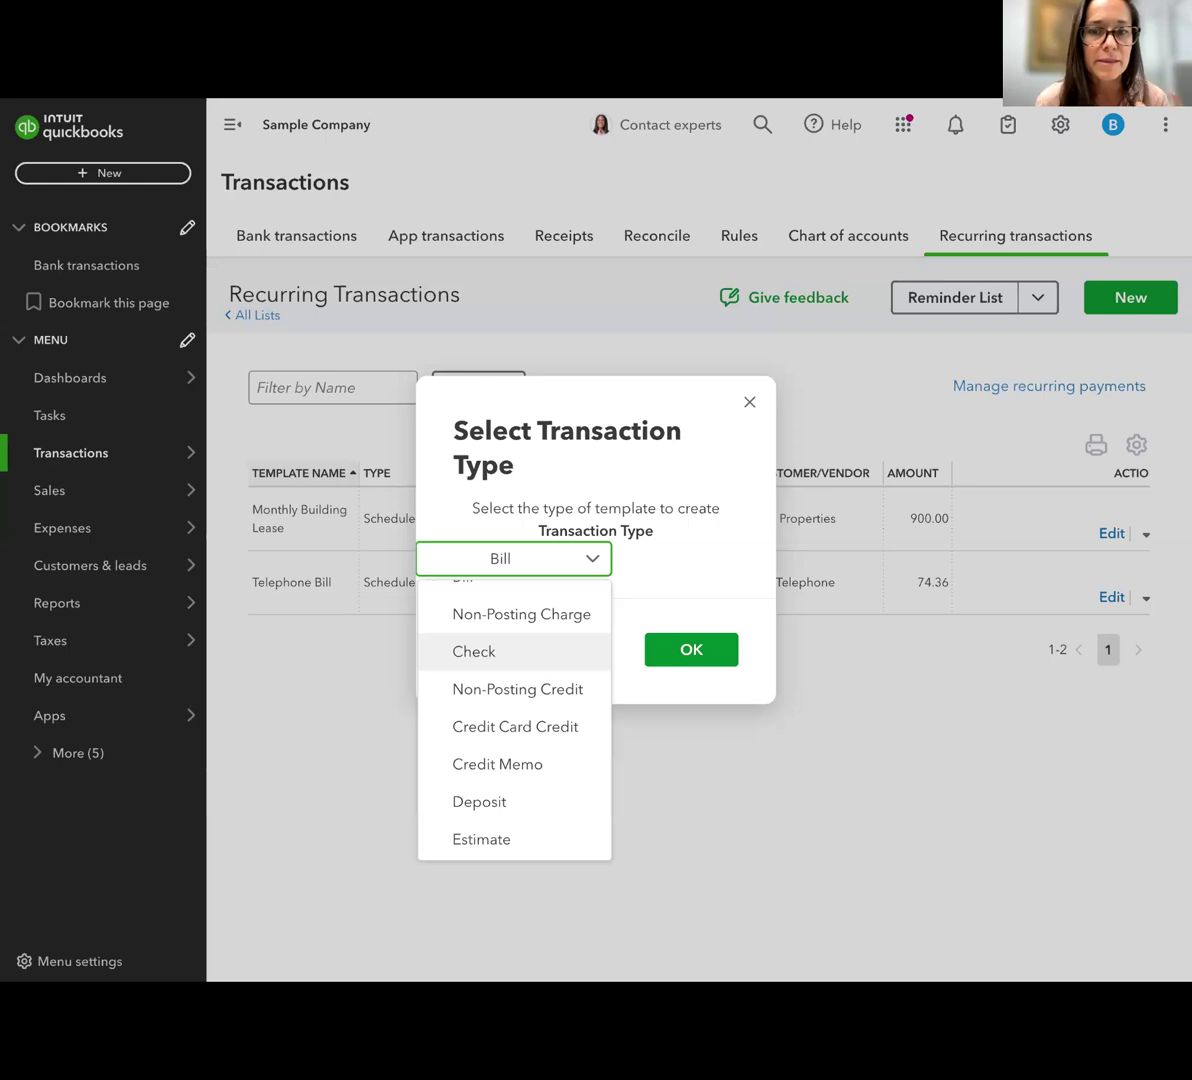
scroll(514, 720, down, 3)
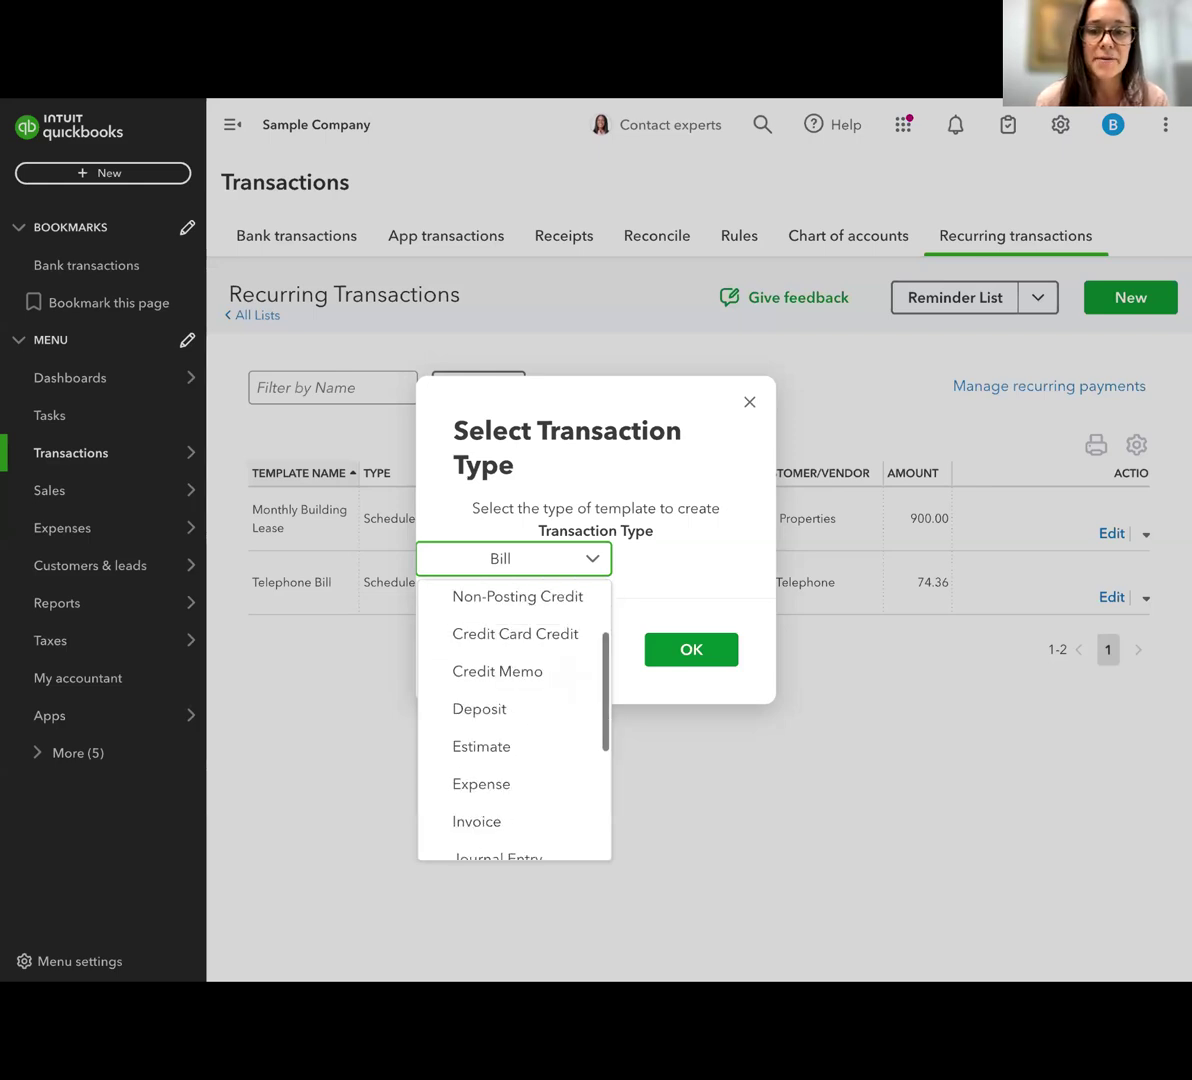
scroll(514, 720, down, 1)
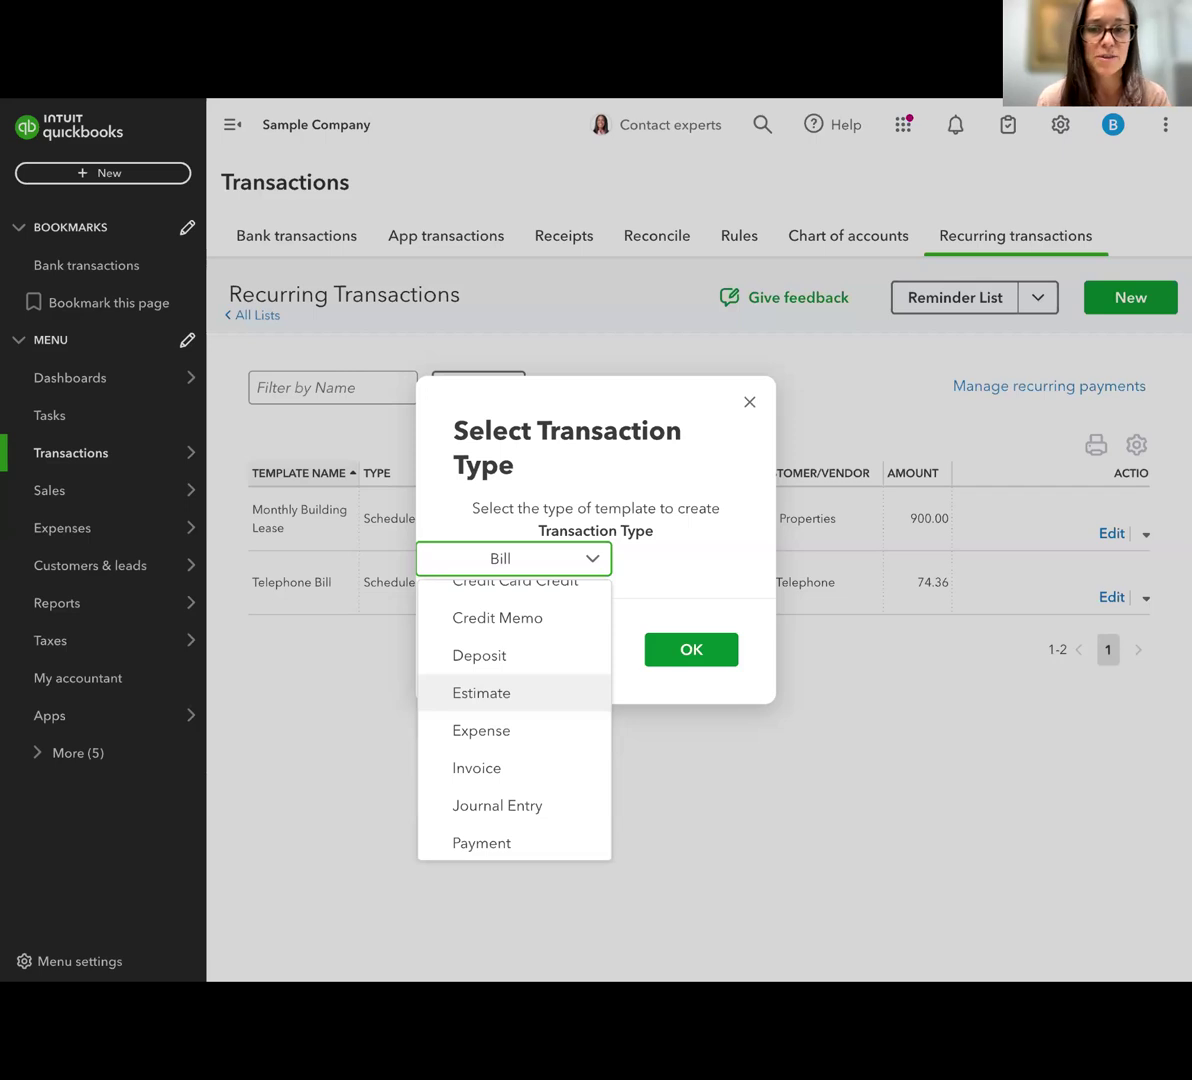
scroll(505, 690, down, 2)
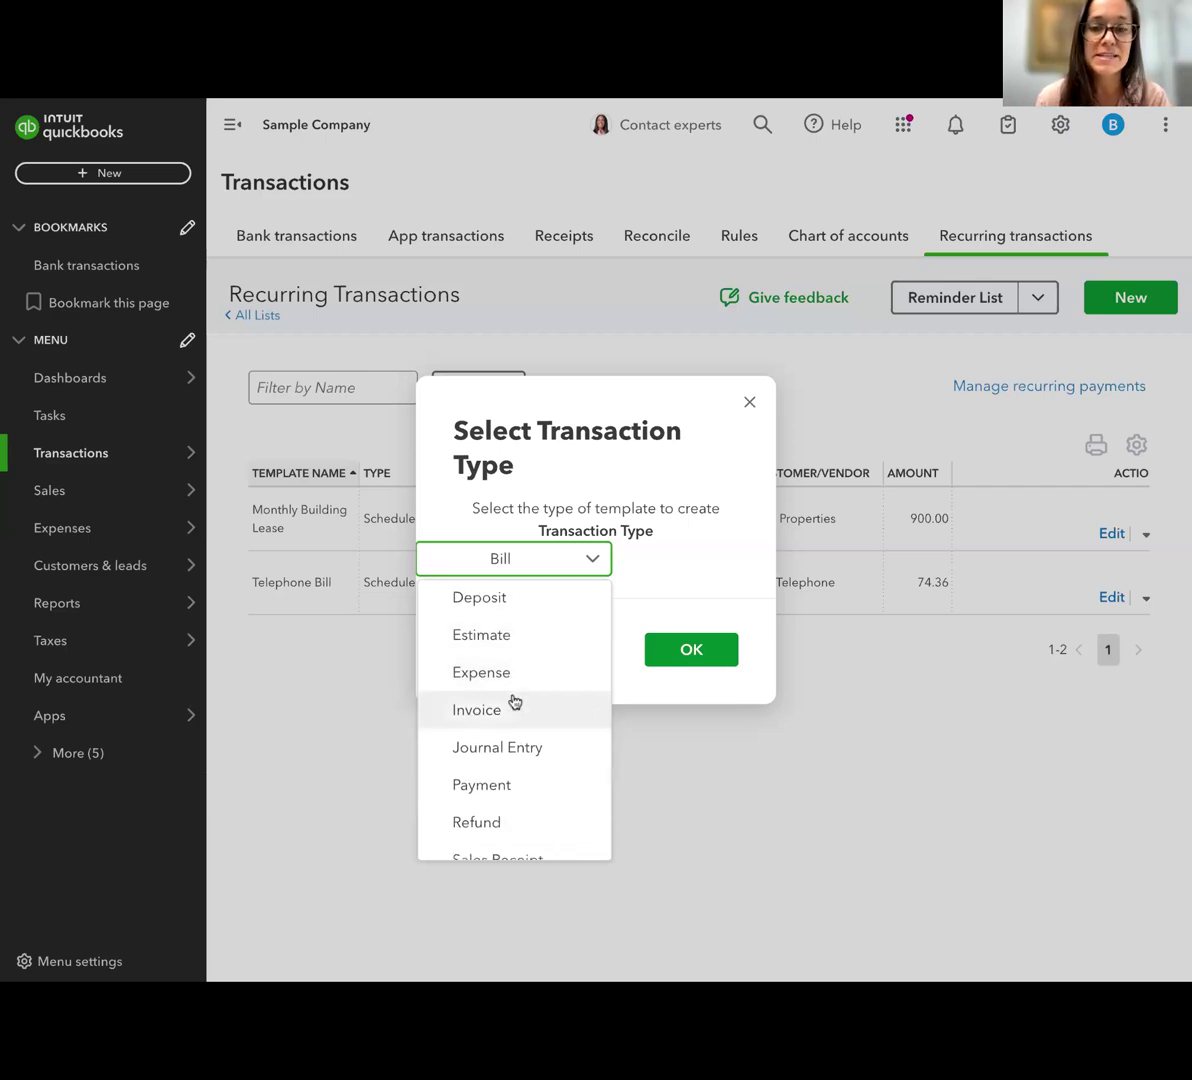
scroll(555, 718, down, 1)
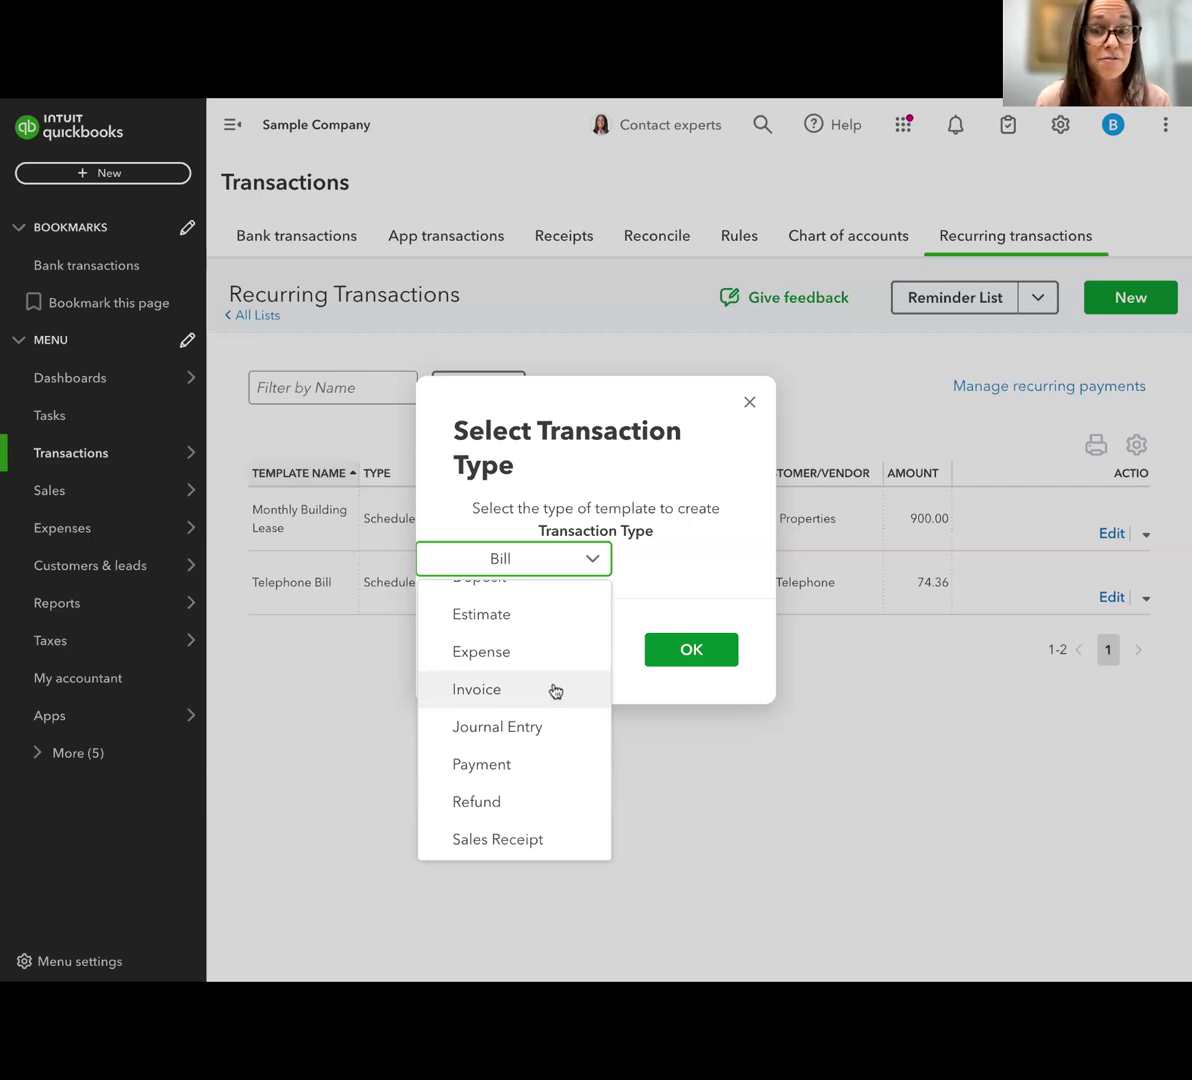
scroll(555, 690, down, 1)
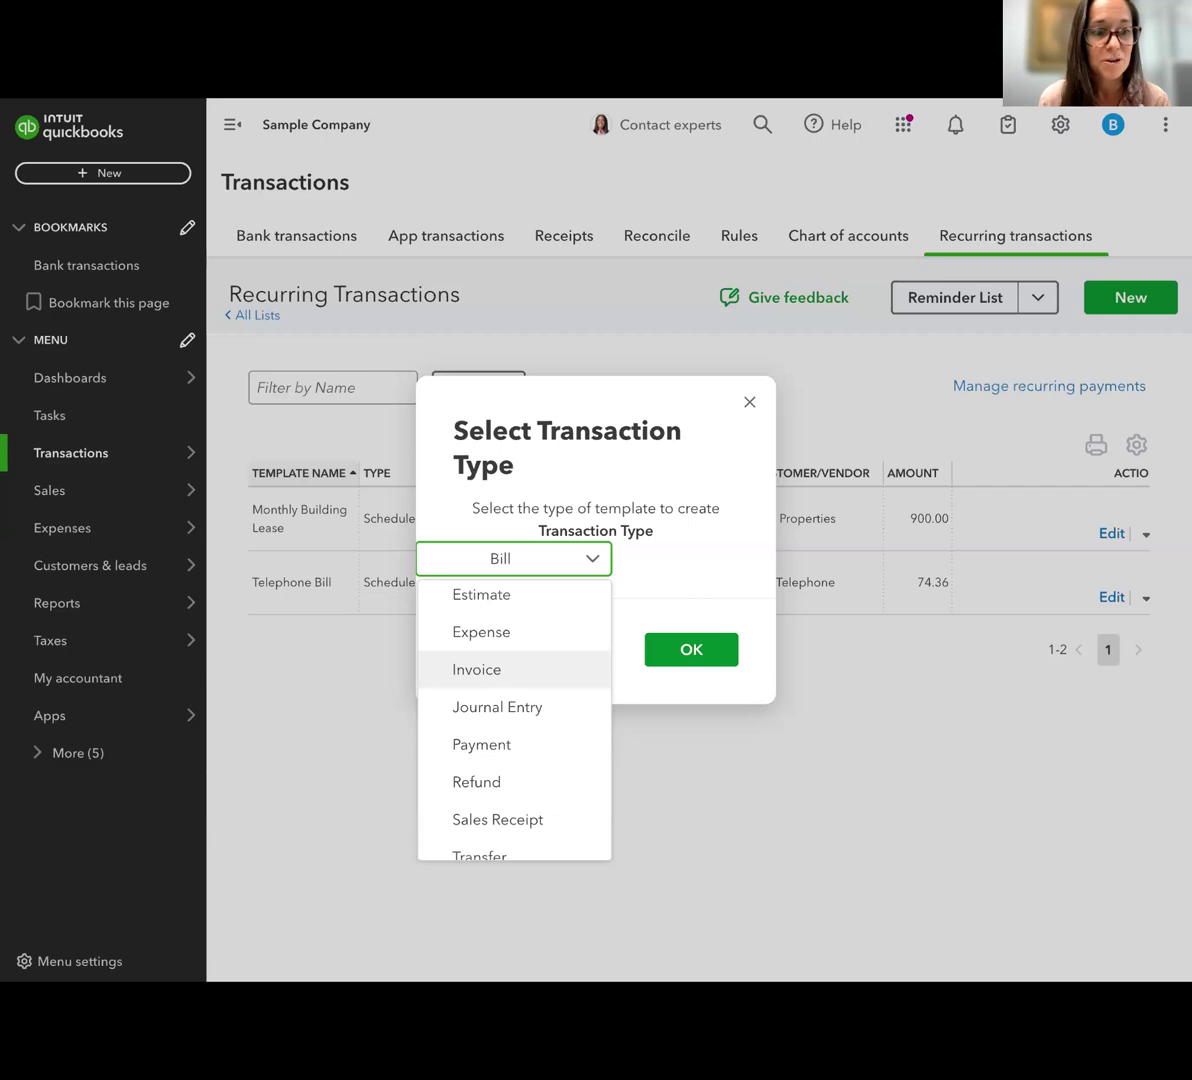
scroll(549, 683, down, 1)
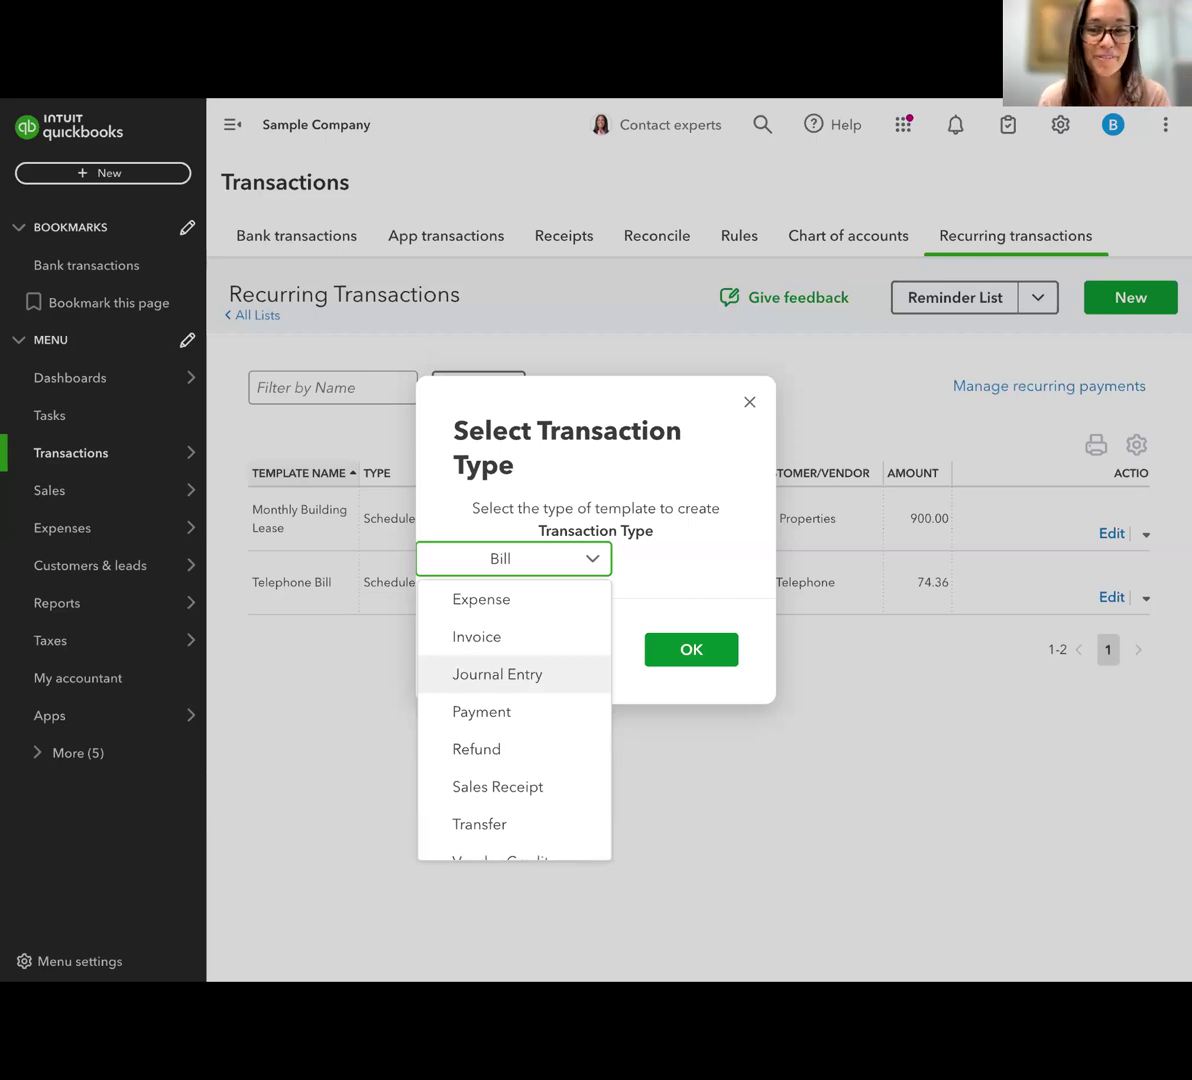
scroll(555, 744, down, 2)
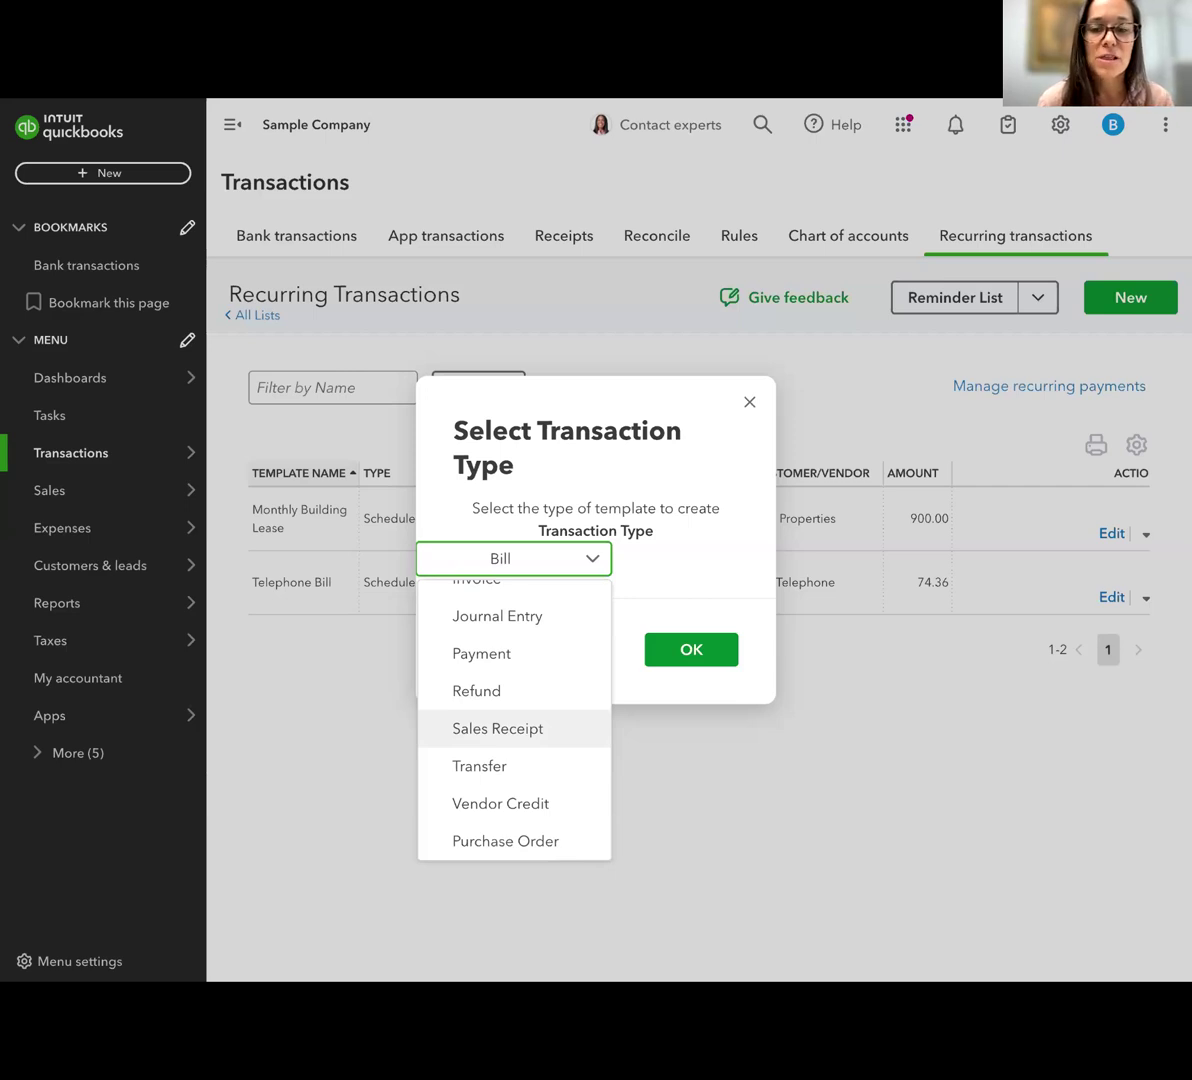
scroll(514, 720, up, 5)
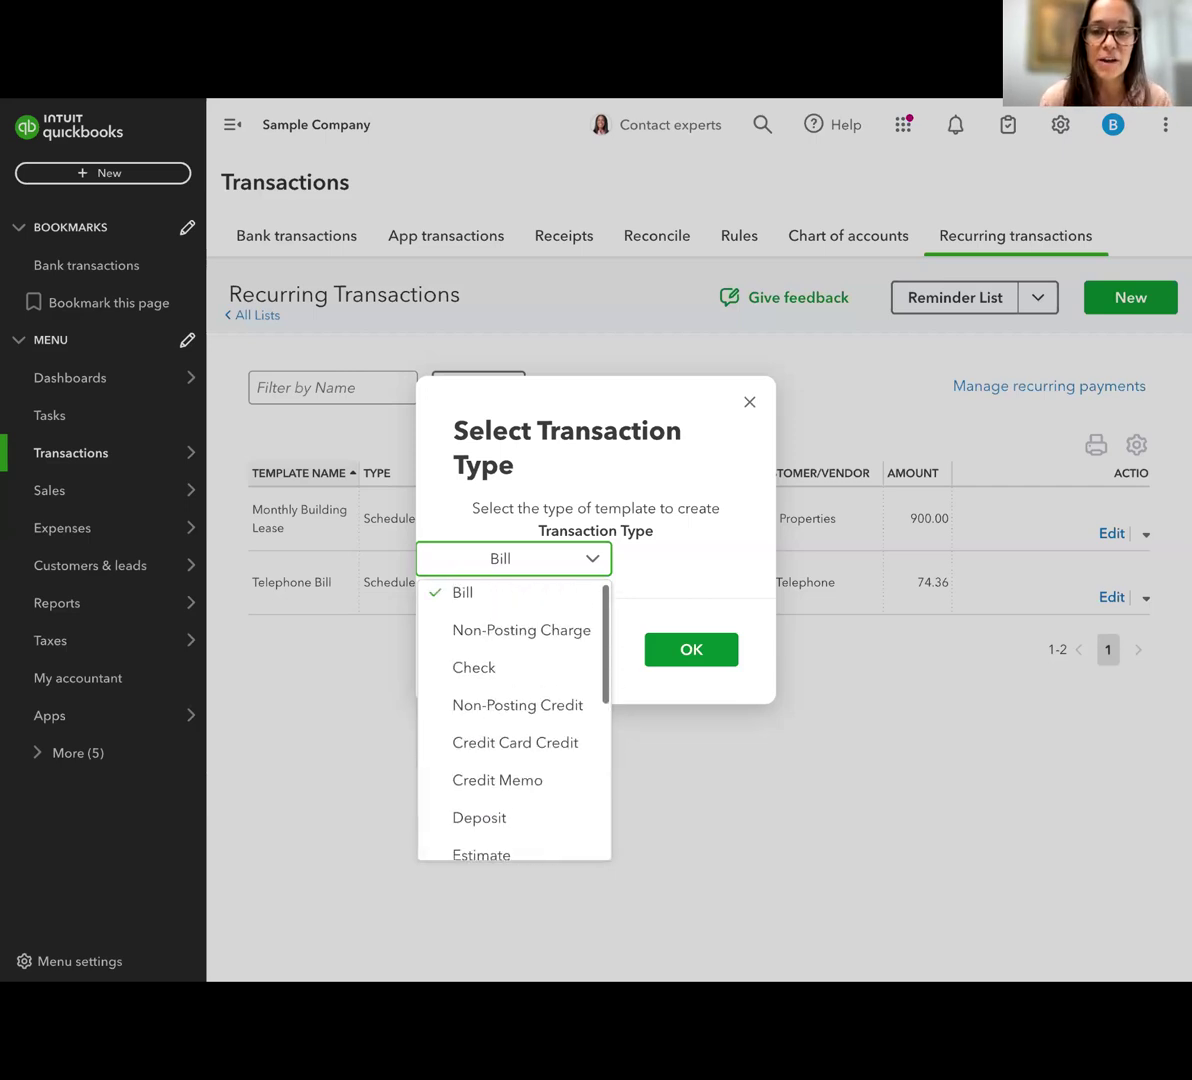
click(752, 406)
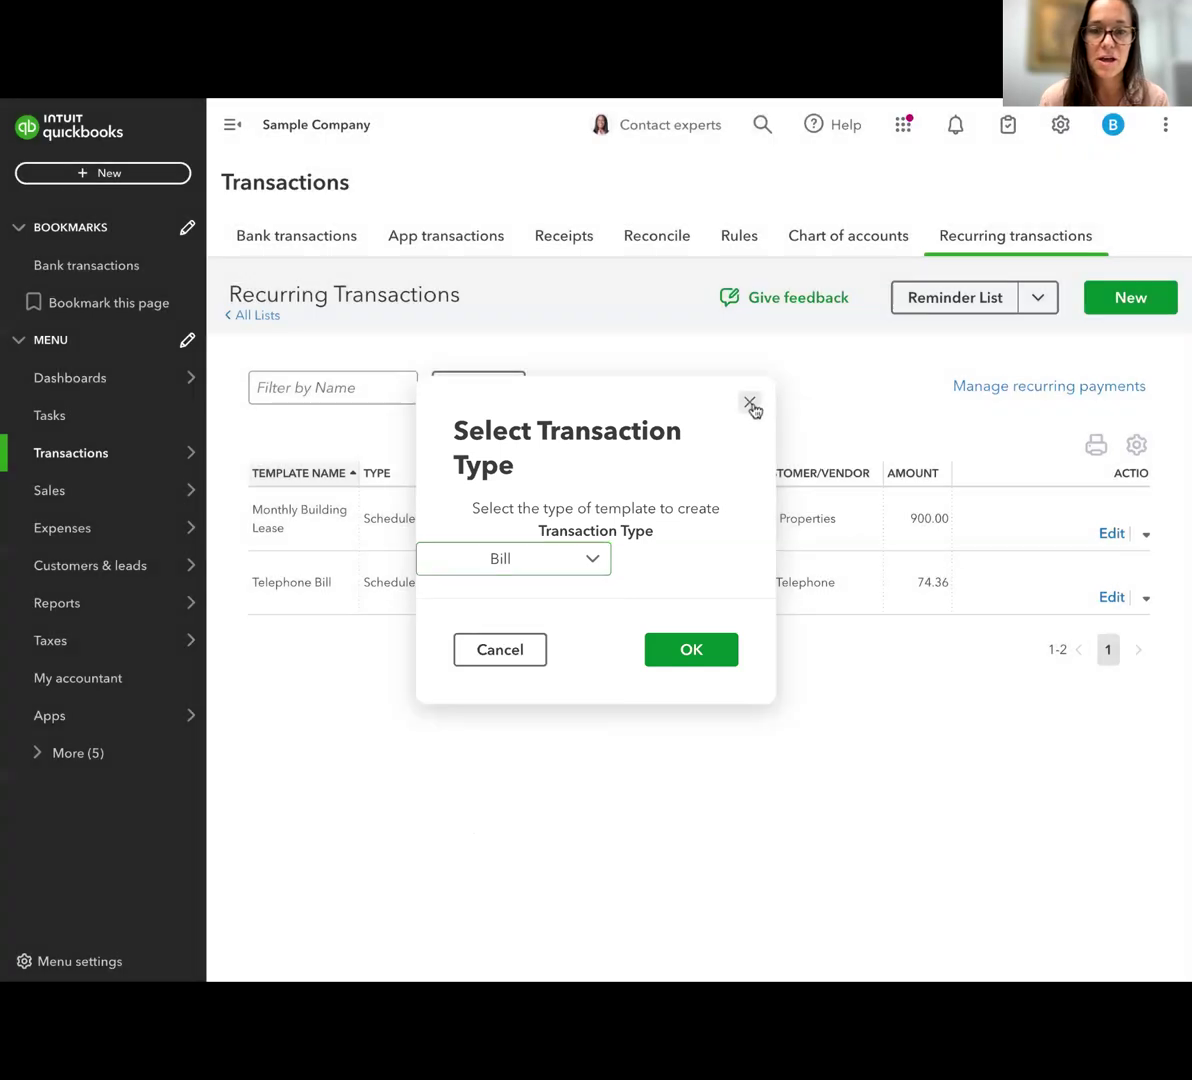
click(752, 406)
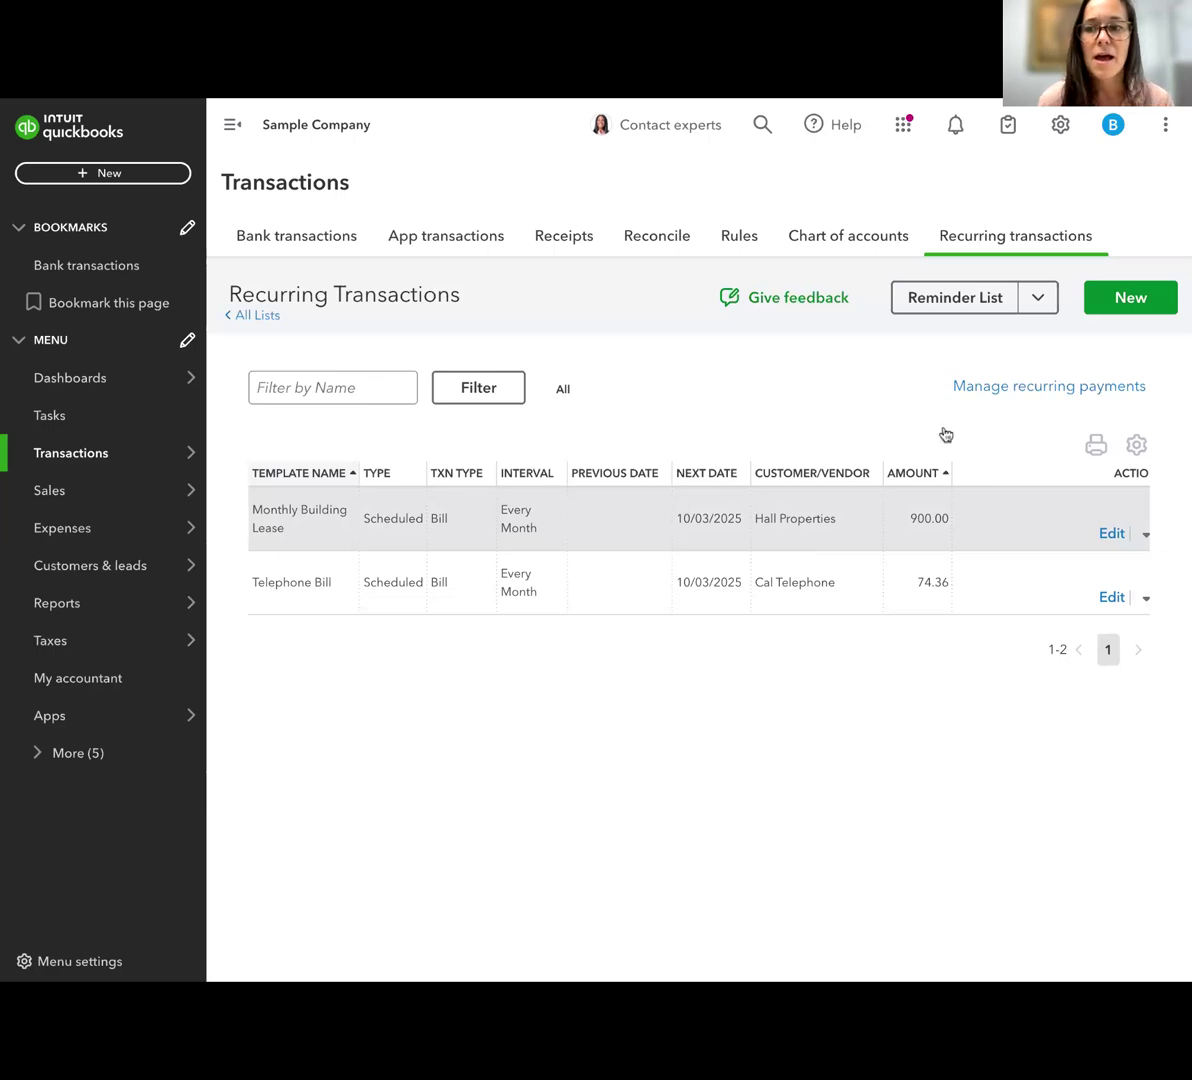
Start a new recurring transaction template with Bill as its transaction type
click(1126, 300)
click(513, 562)
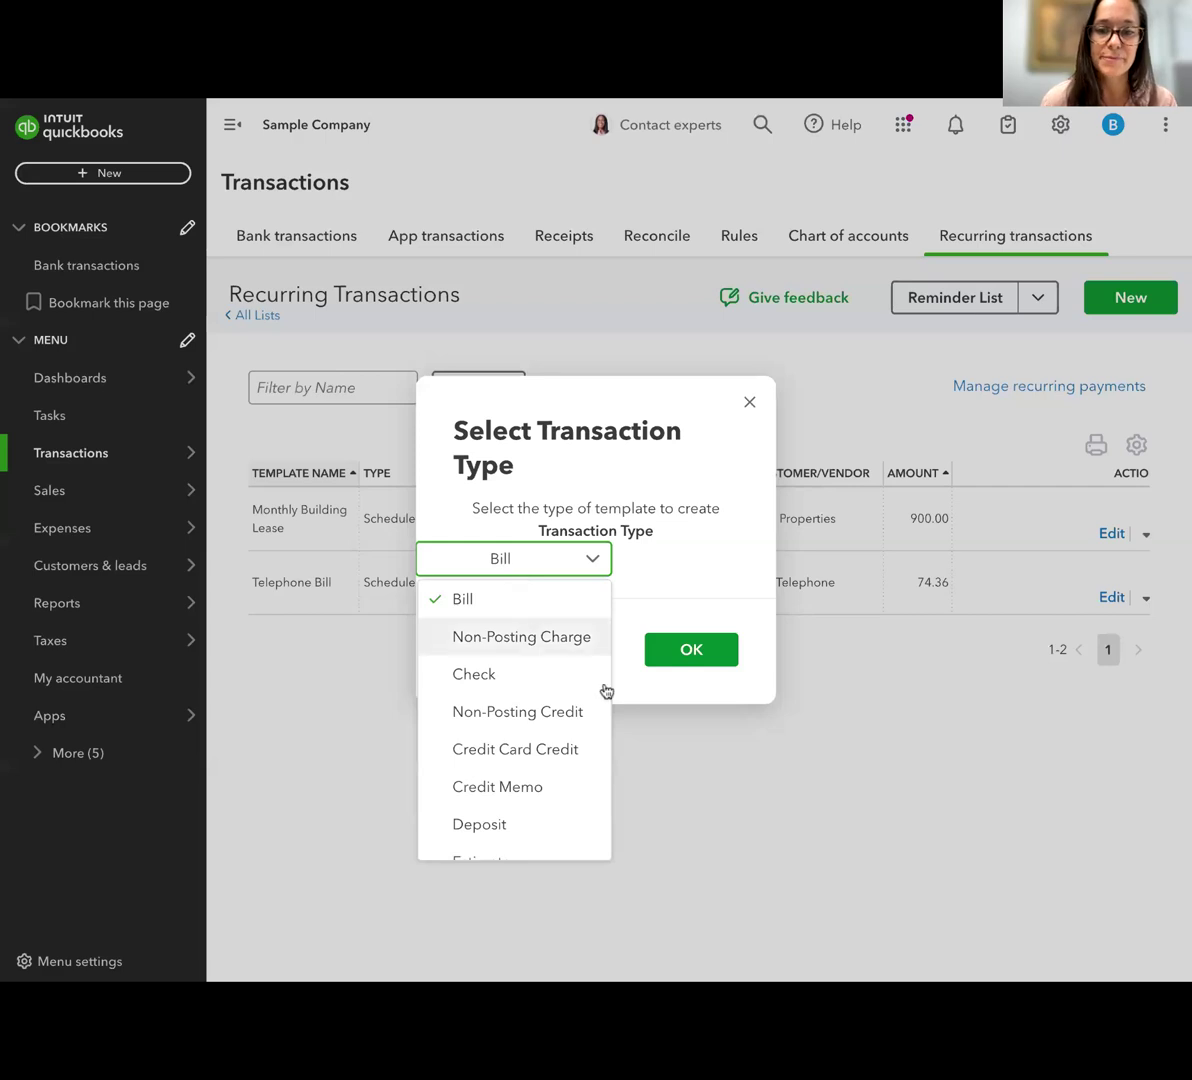
scroll(498, 685, down, 1)
scroll(498, 685, up, 1)
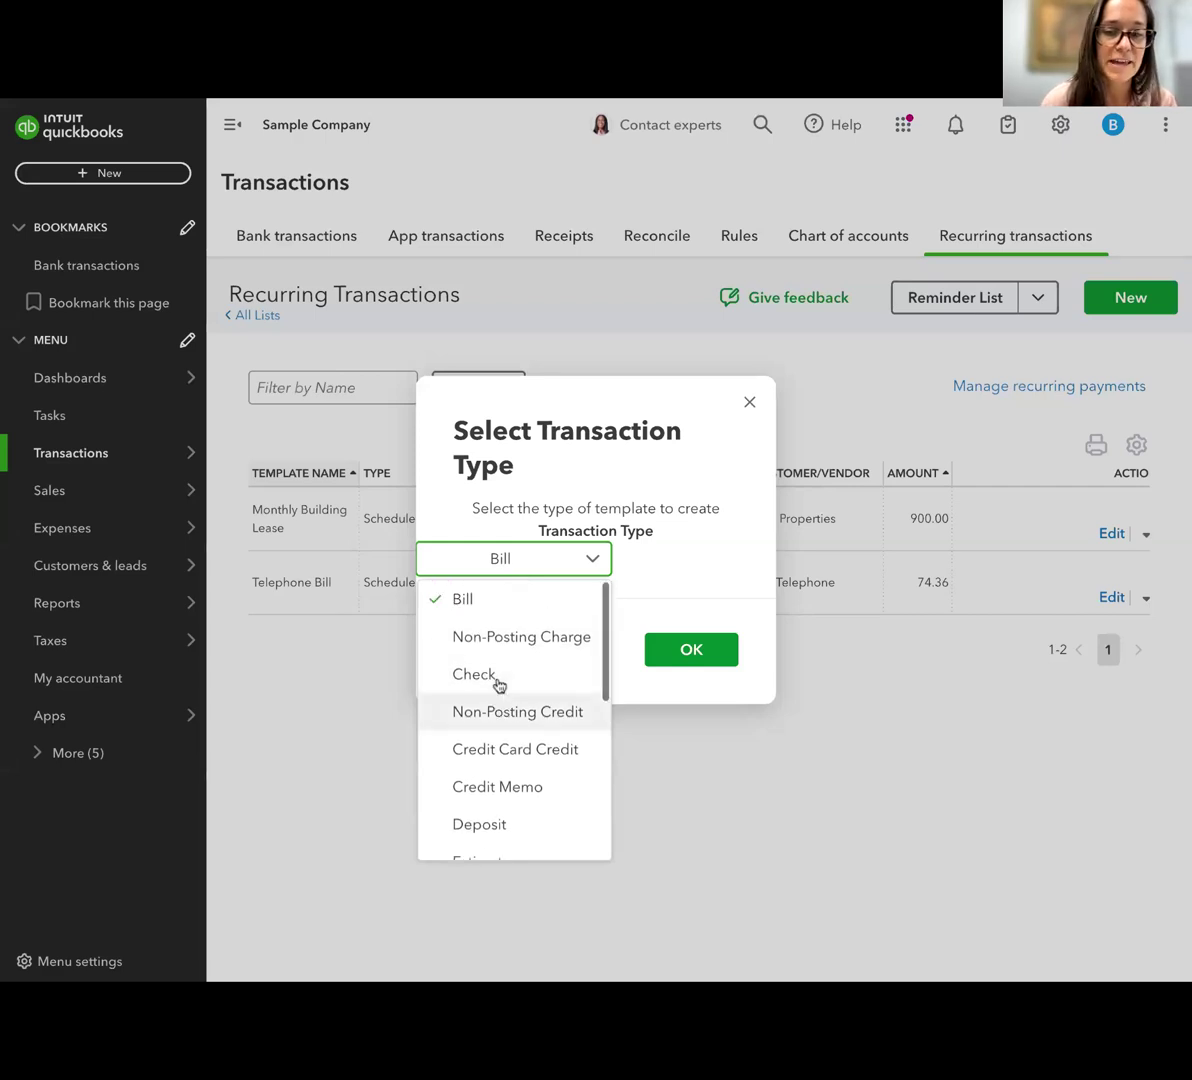
click(502, 611)
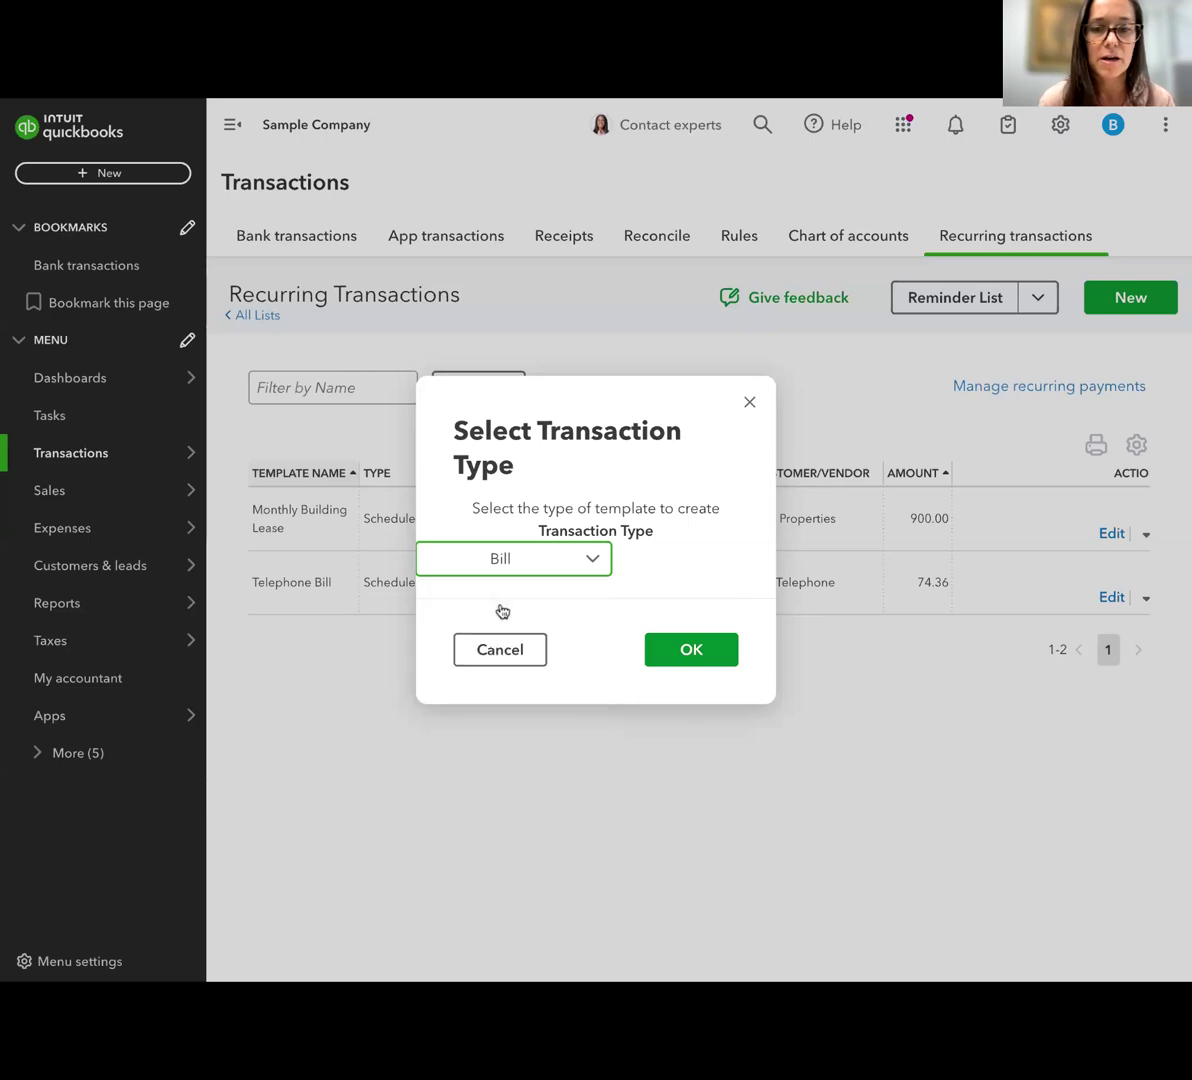
click(683, 658)
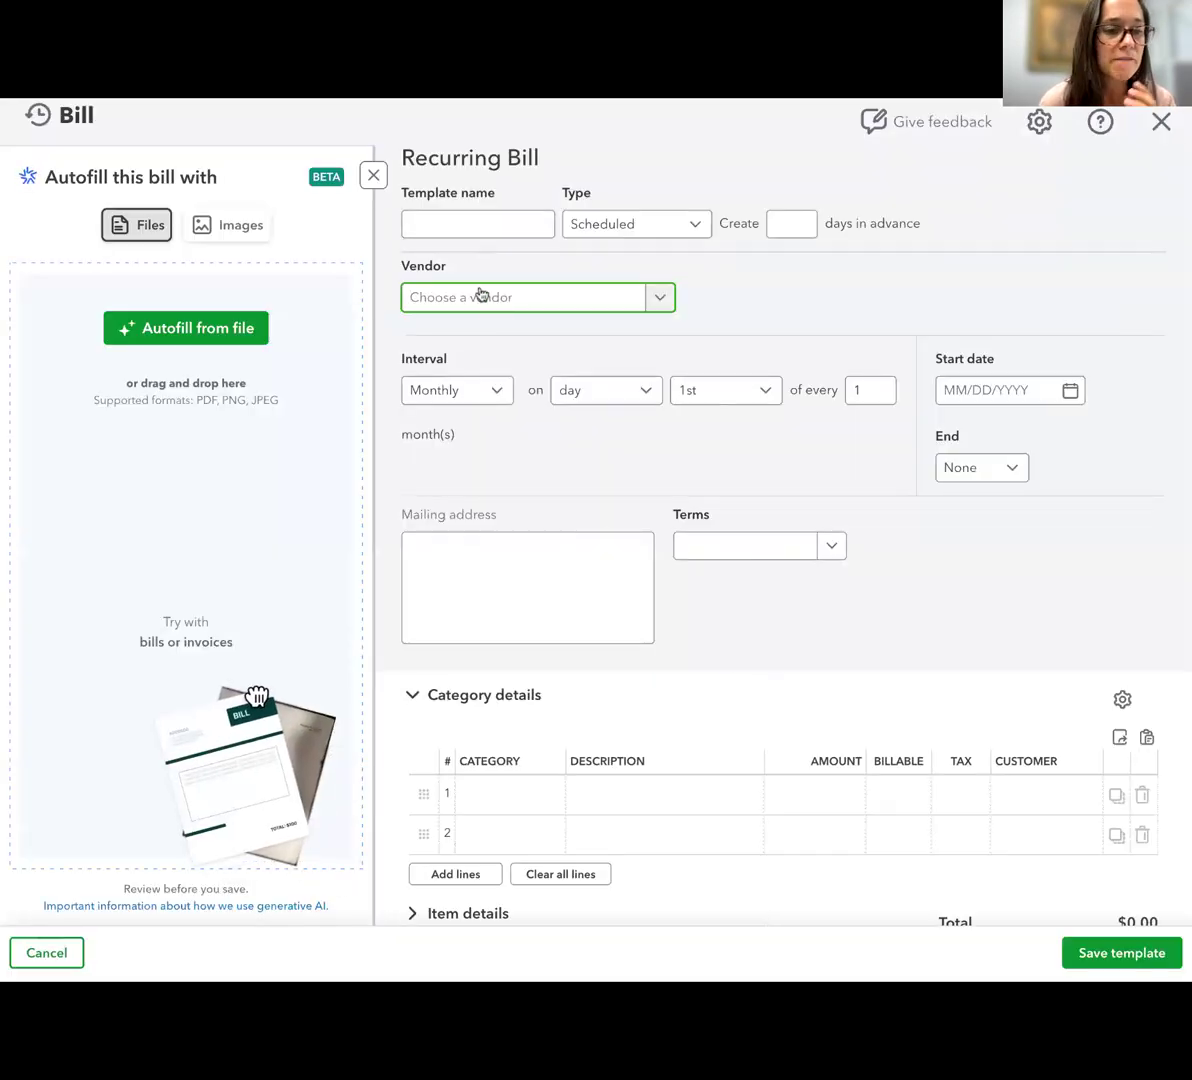
Choose the individual person listed between PG&E and Robertson & Associates as the vendor for the recurring bill
click(481, 296)
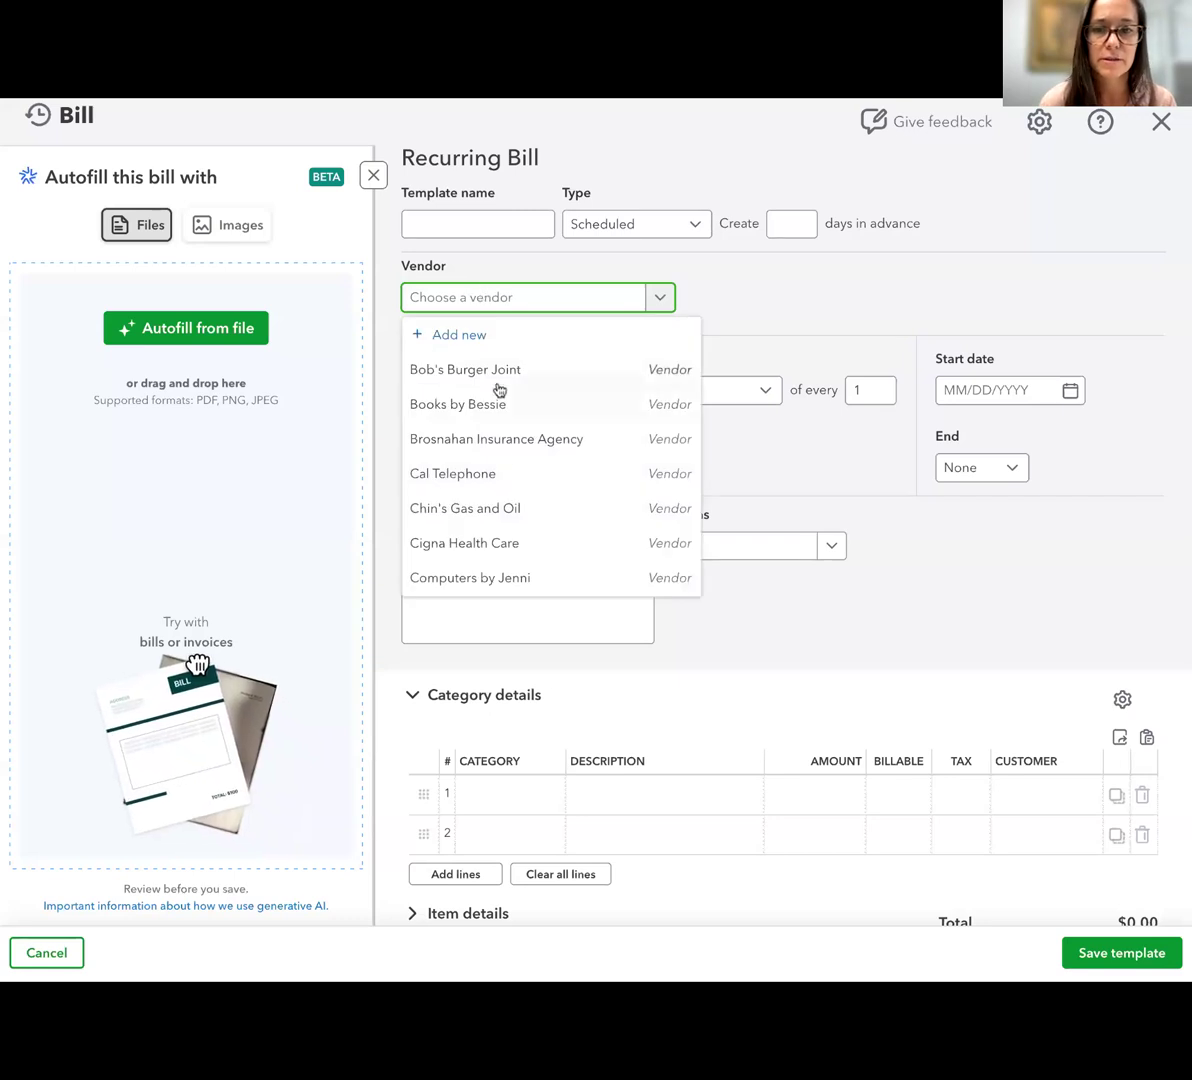
scroll(524, 529, down, 2)
scroll(524, 529, down, 3)
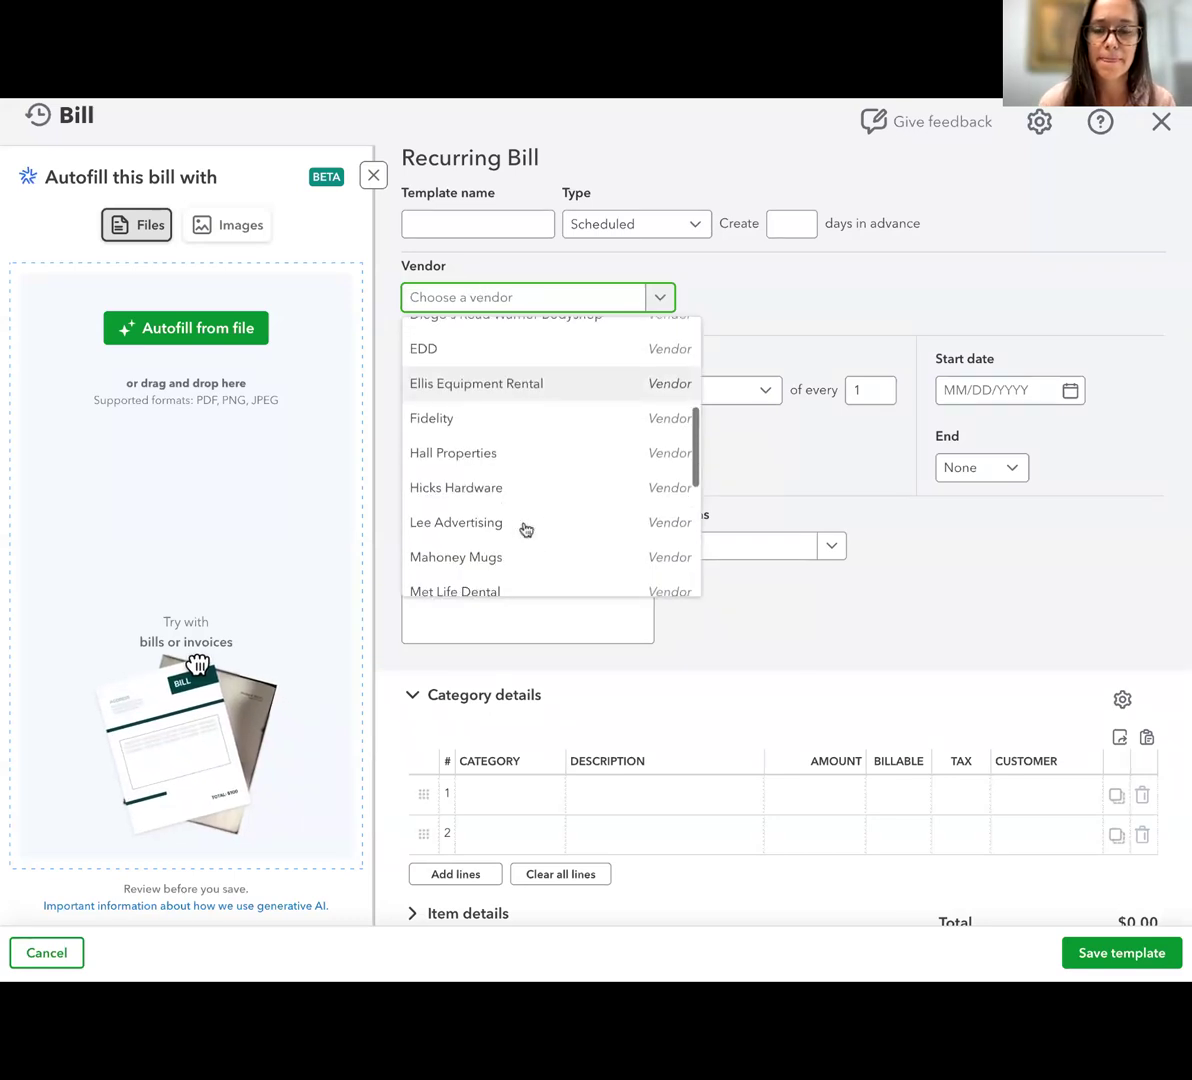
scroll(460, 470, down, 3)
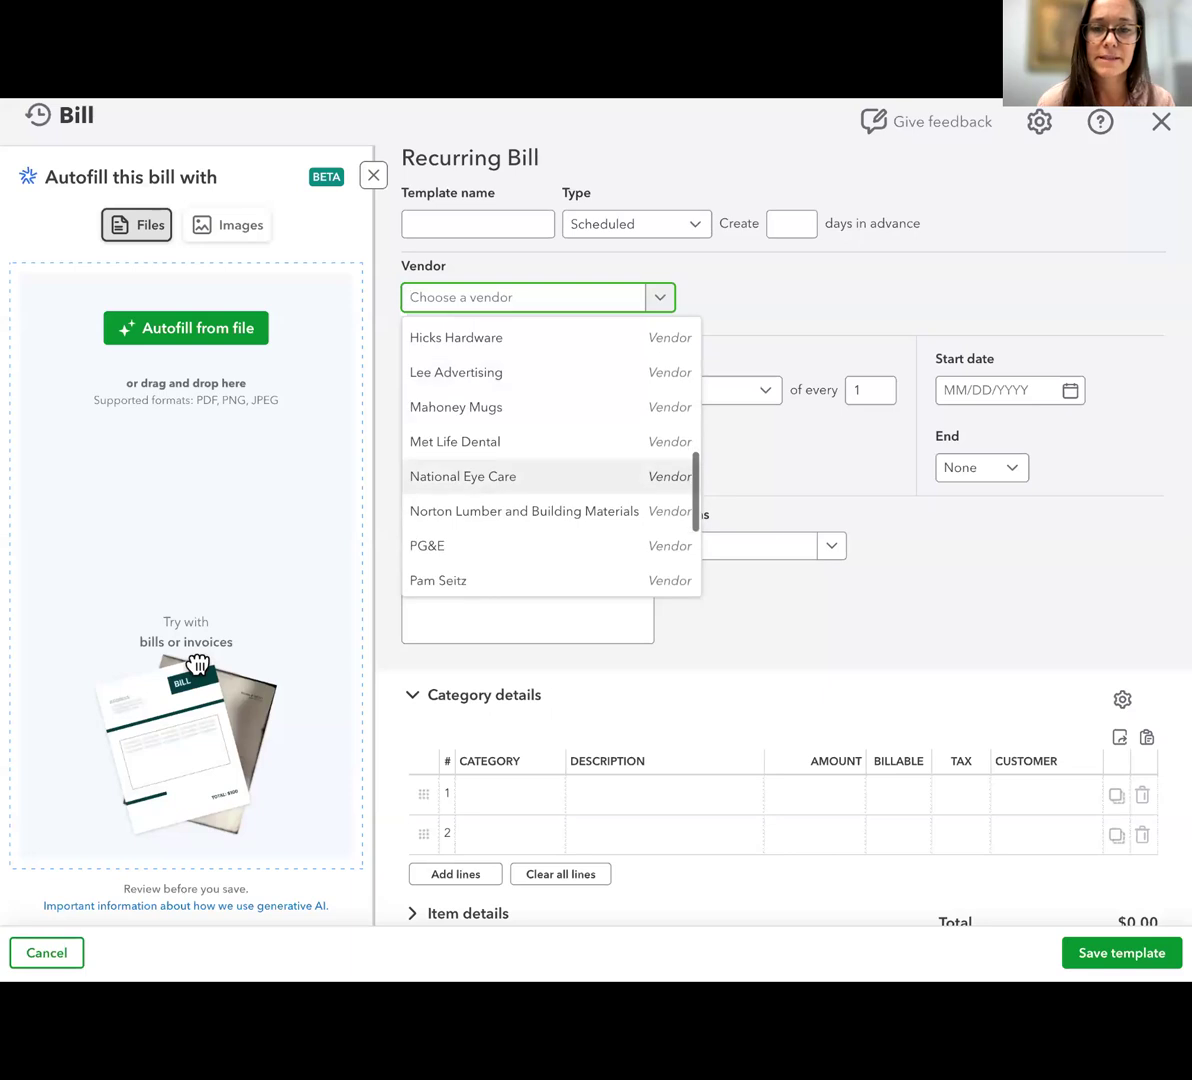
scroll(522, 508, down, 2)
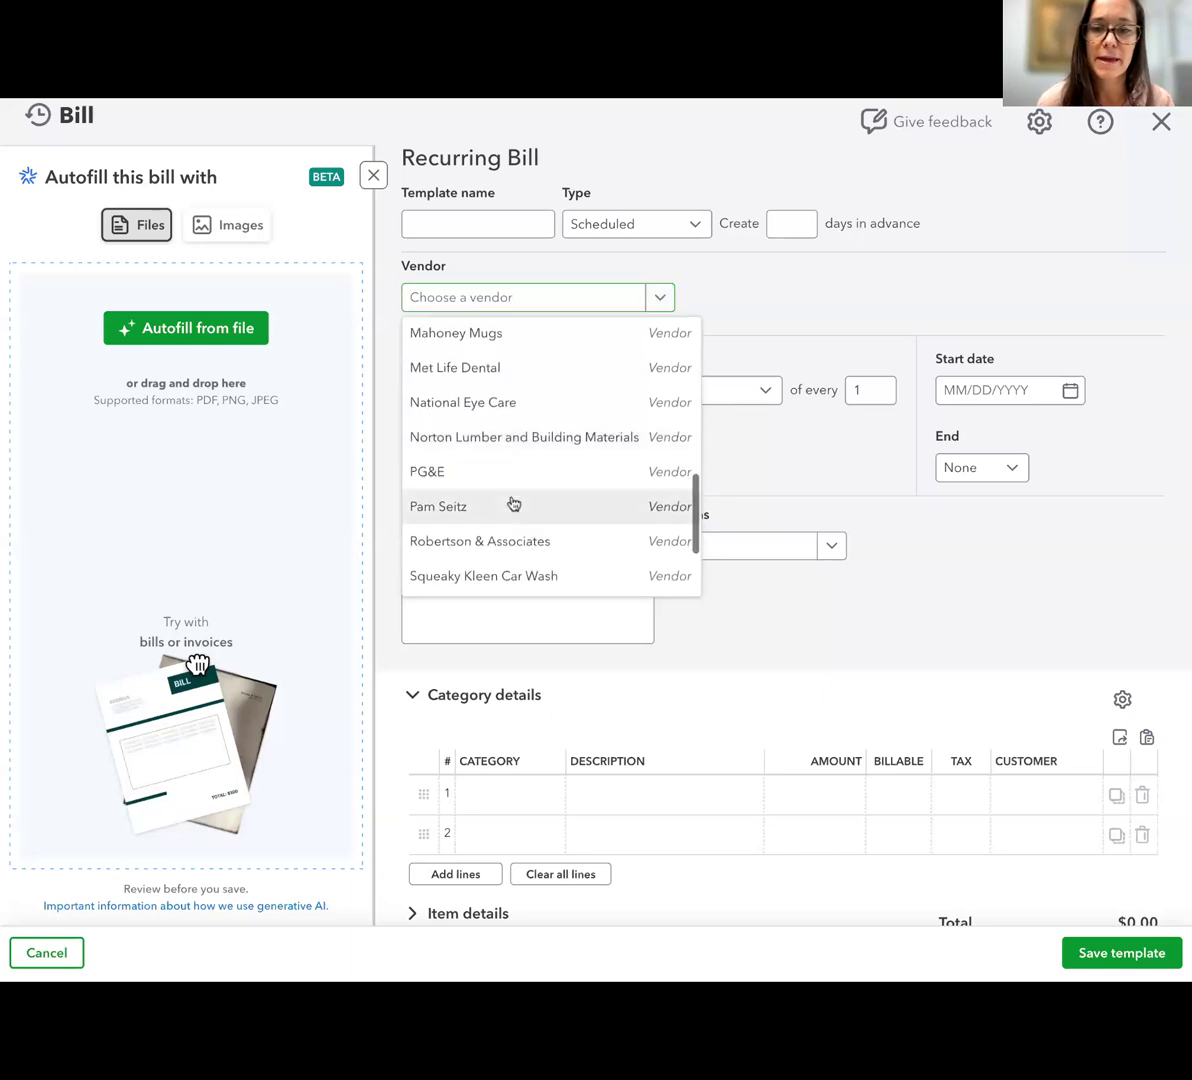
click(513, 500)
Fill in the bill's first category line with Advertising and an amount of 100
scroll(770, 460, down, 1)
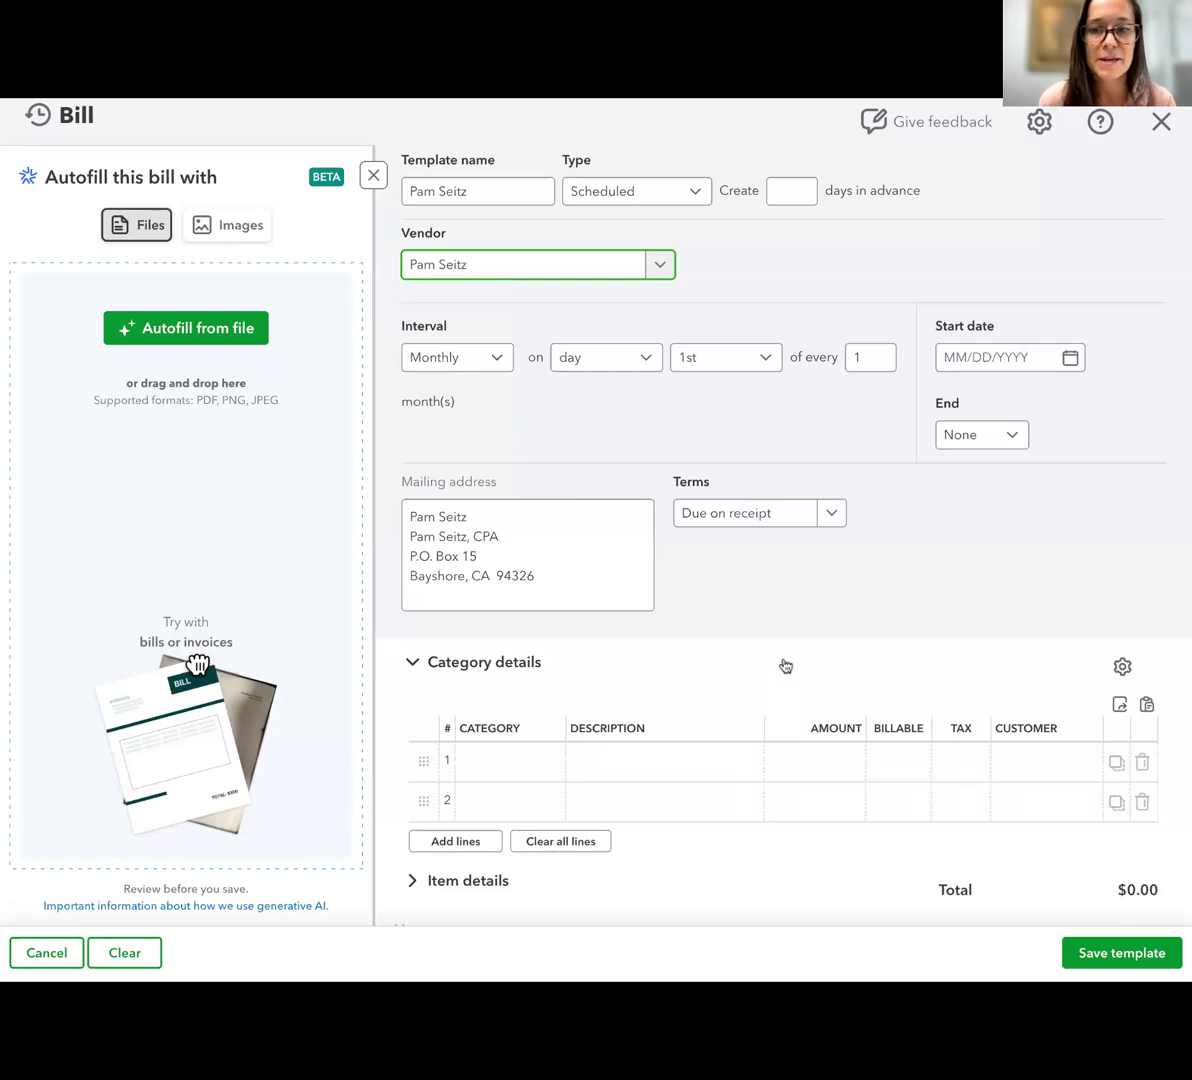
scroll(785, 665, down, 2)
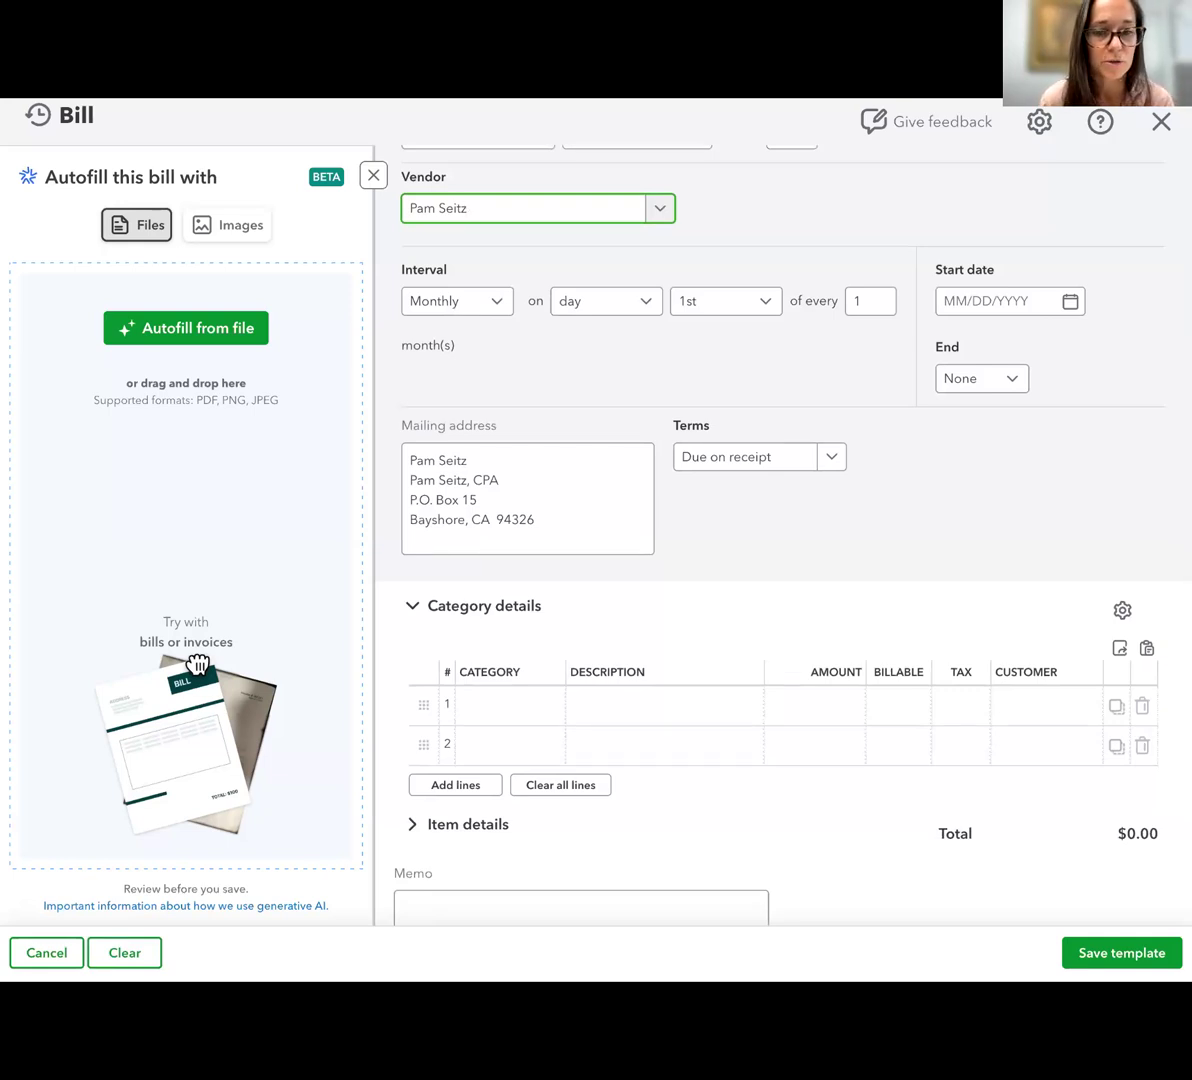
click(530, 707)
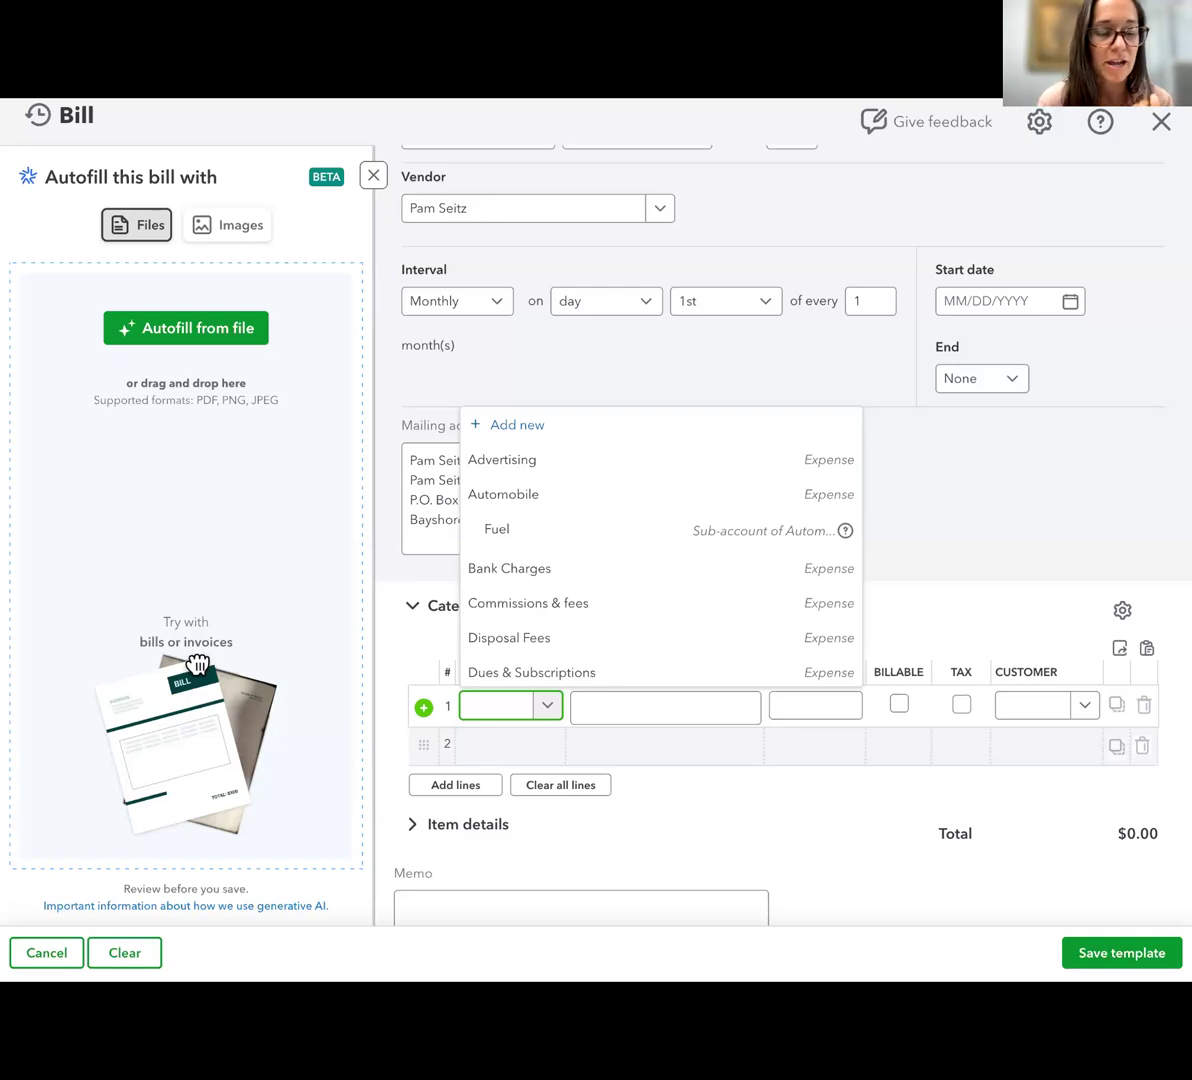
click(655, 463)
click(801, 708)
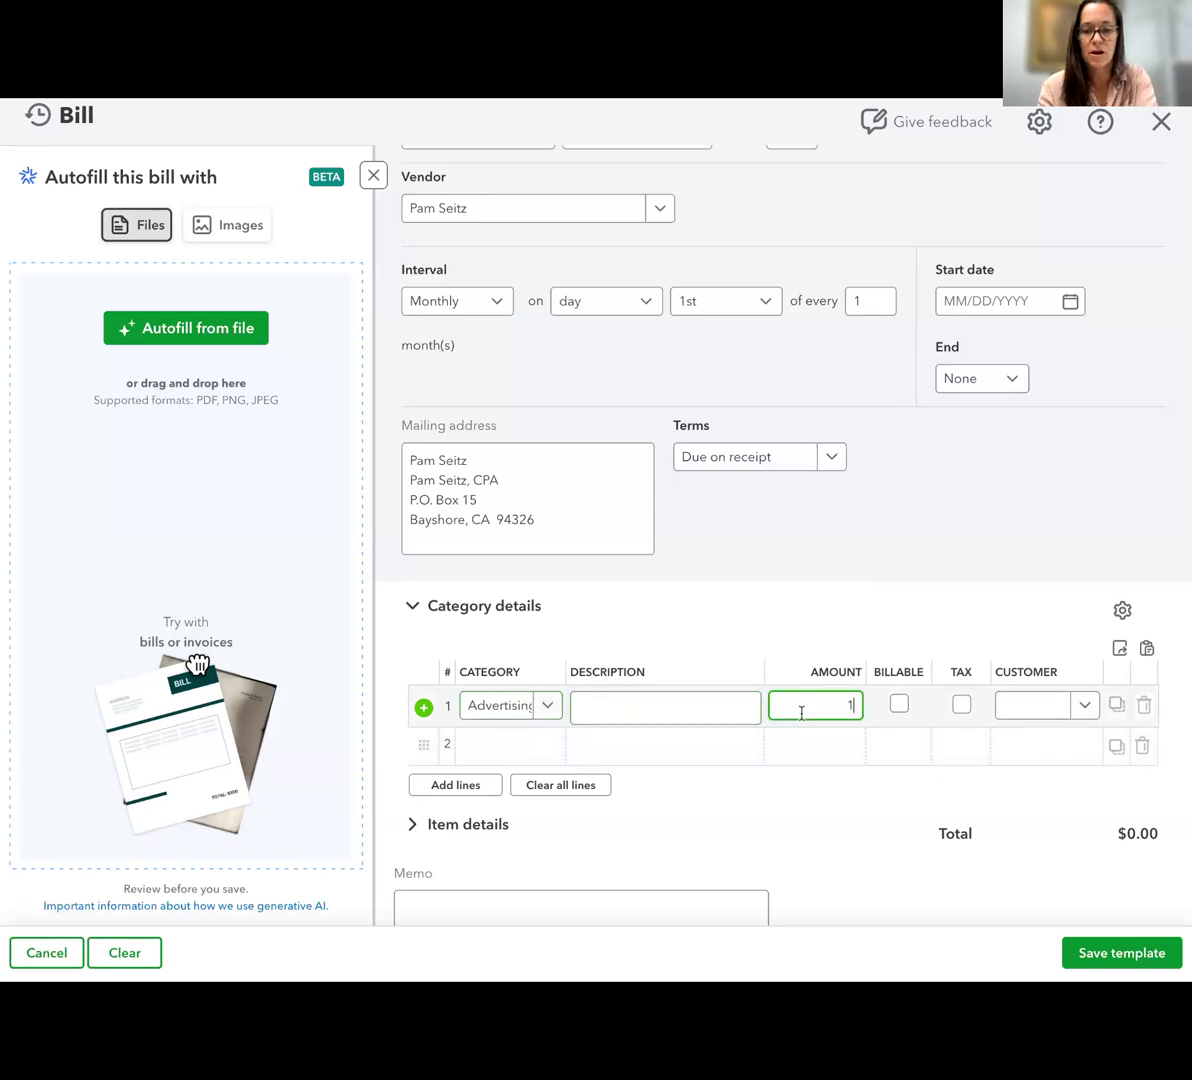
Fill in the bill's second line with the Labor category under Landscaping Services and an amount of 500
click(490, 750)
text(cont)
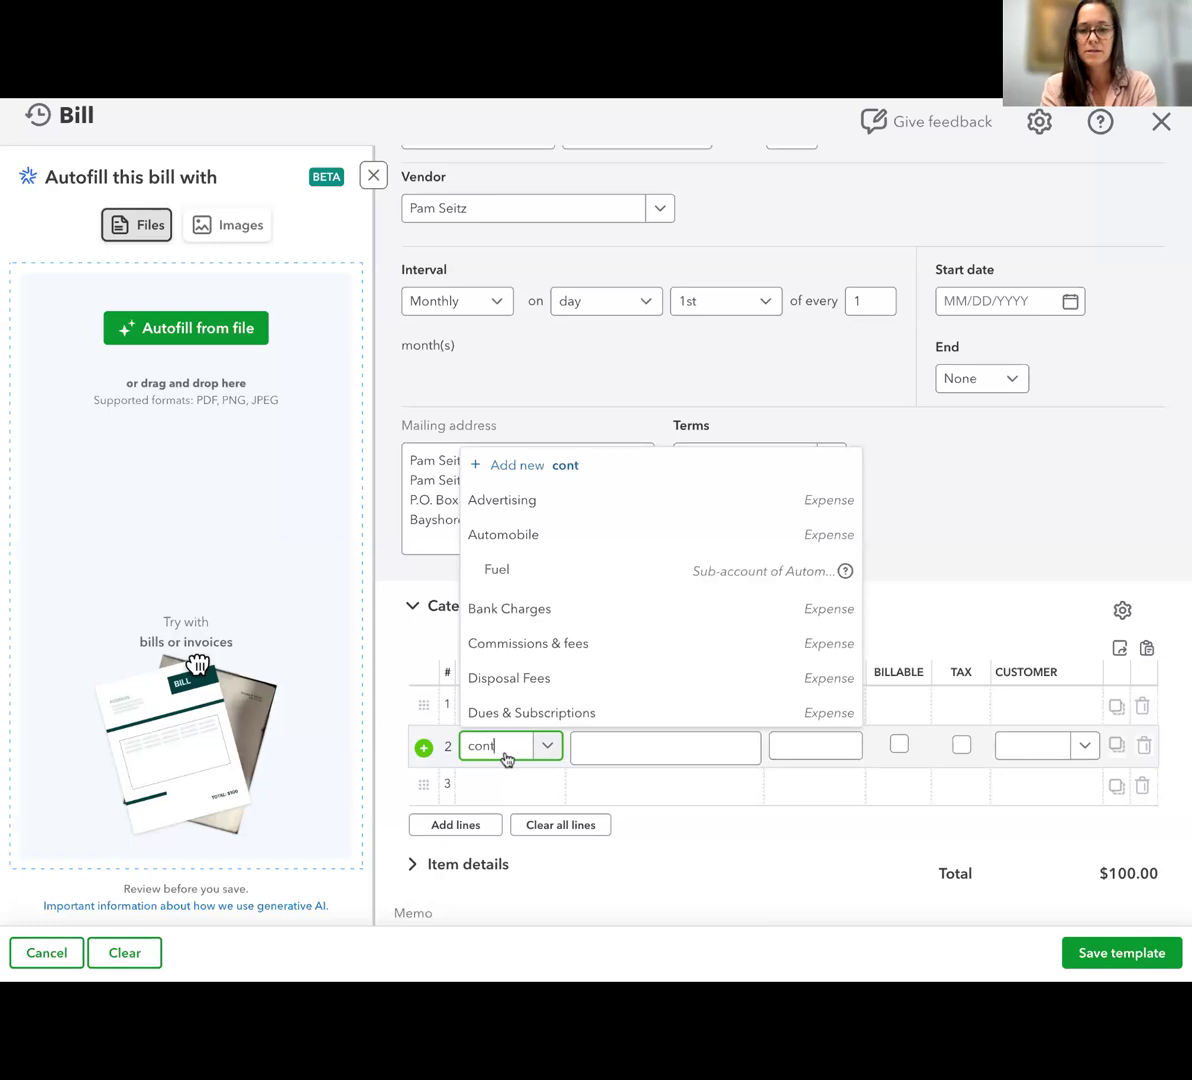
text(r)
key(BackSpace)
key(BackSpace)
key(BackSpace)
key(BackSpace)
key(BackSpace)
text(labor)
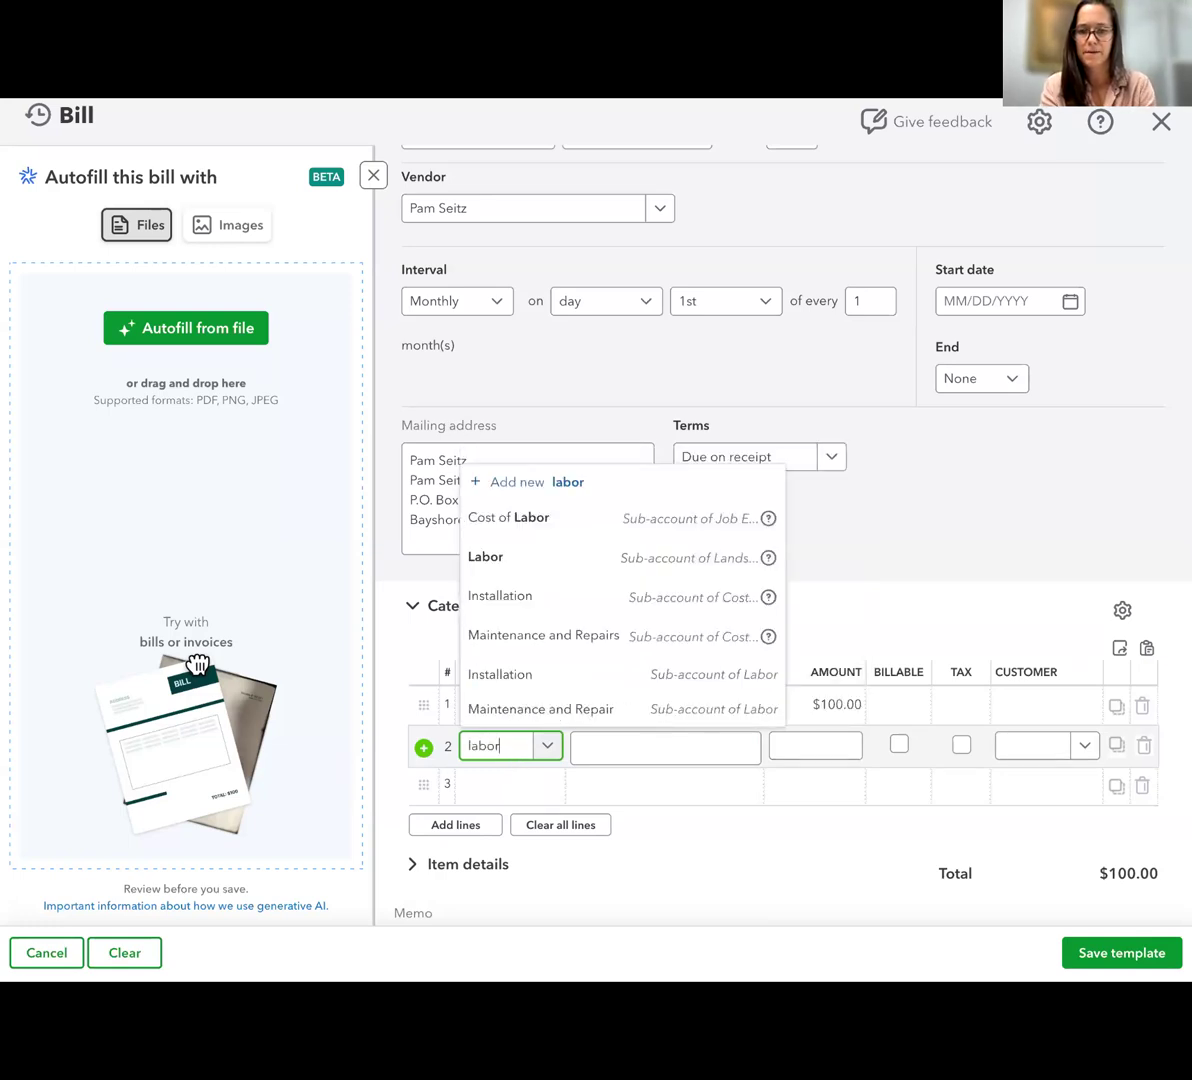
click(553, 560)
click(815, 753)
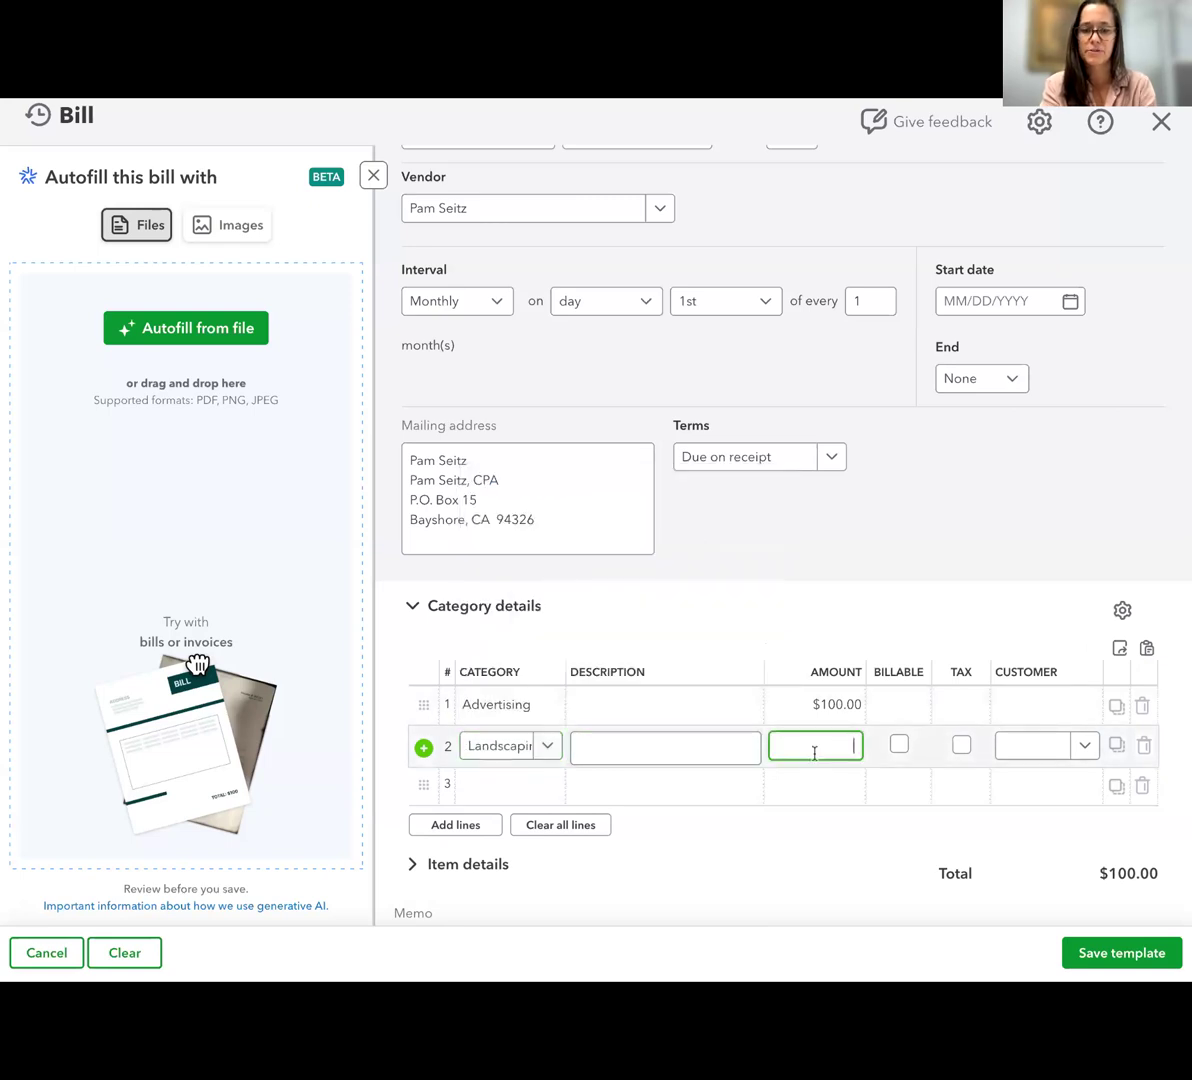
click(825, 850)
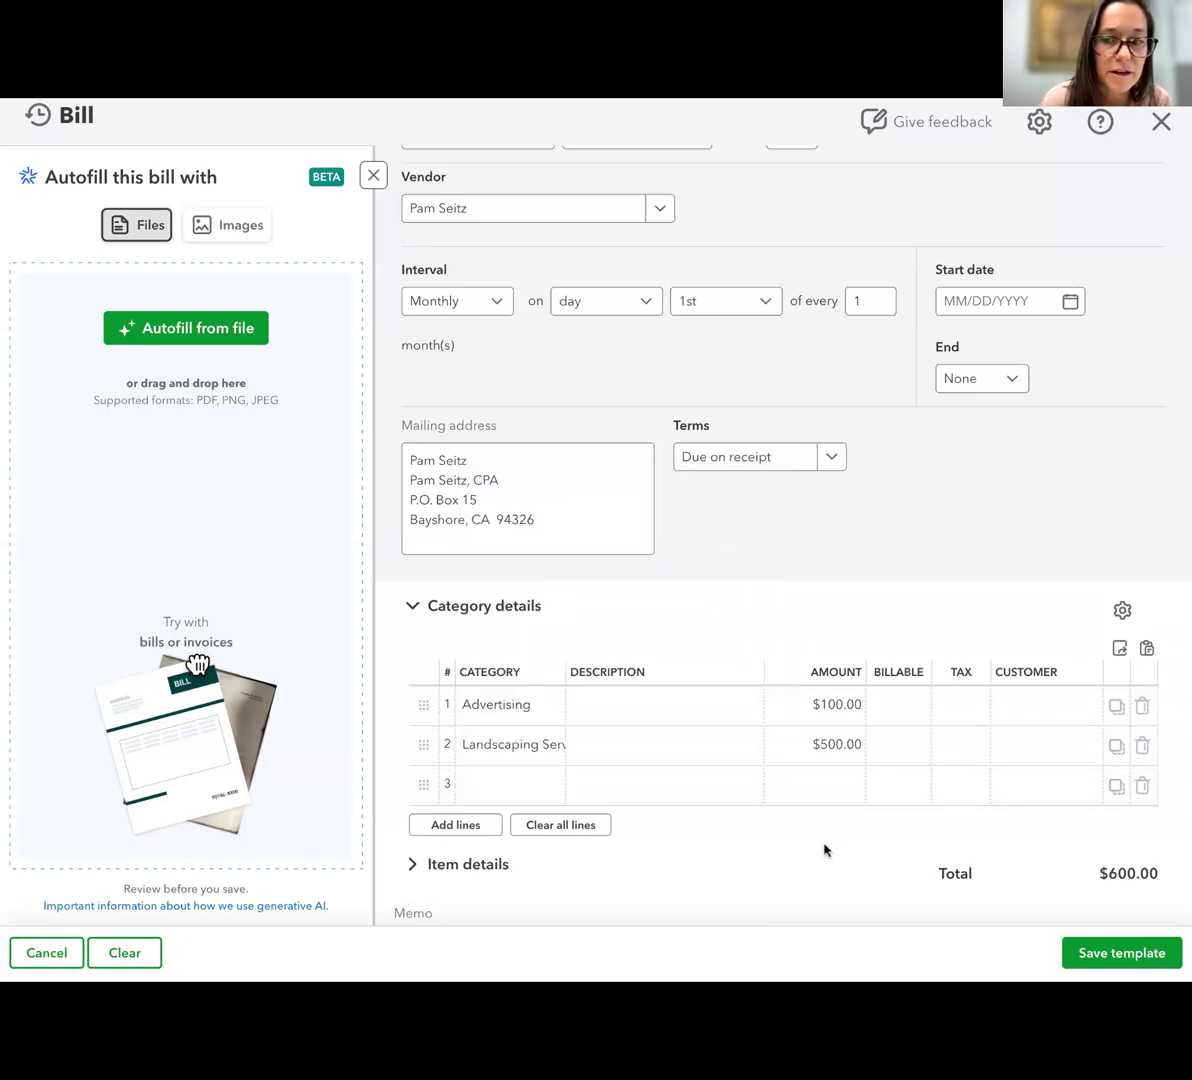
Try the category searches "ad" and "contr" on the bill's third line, clearing each one
click(516, 785)
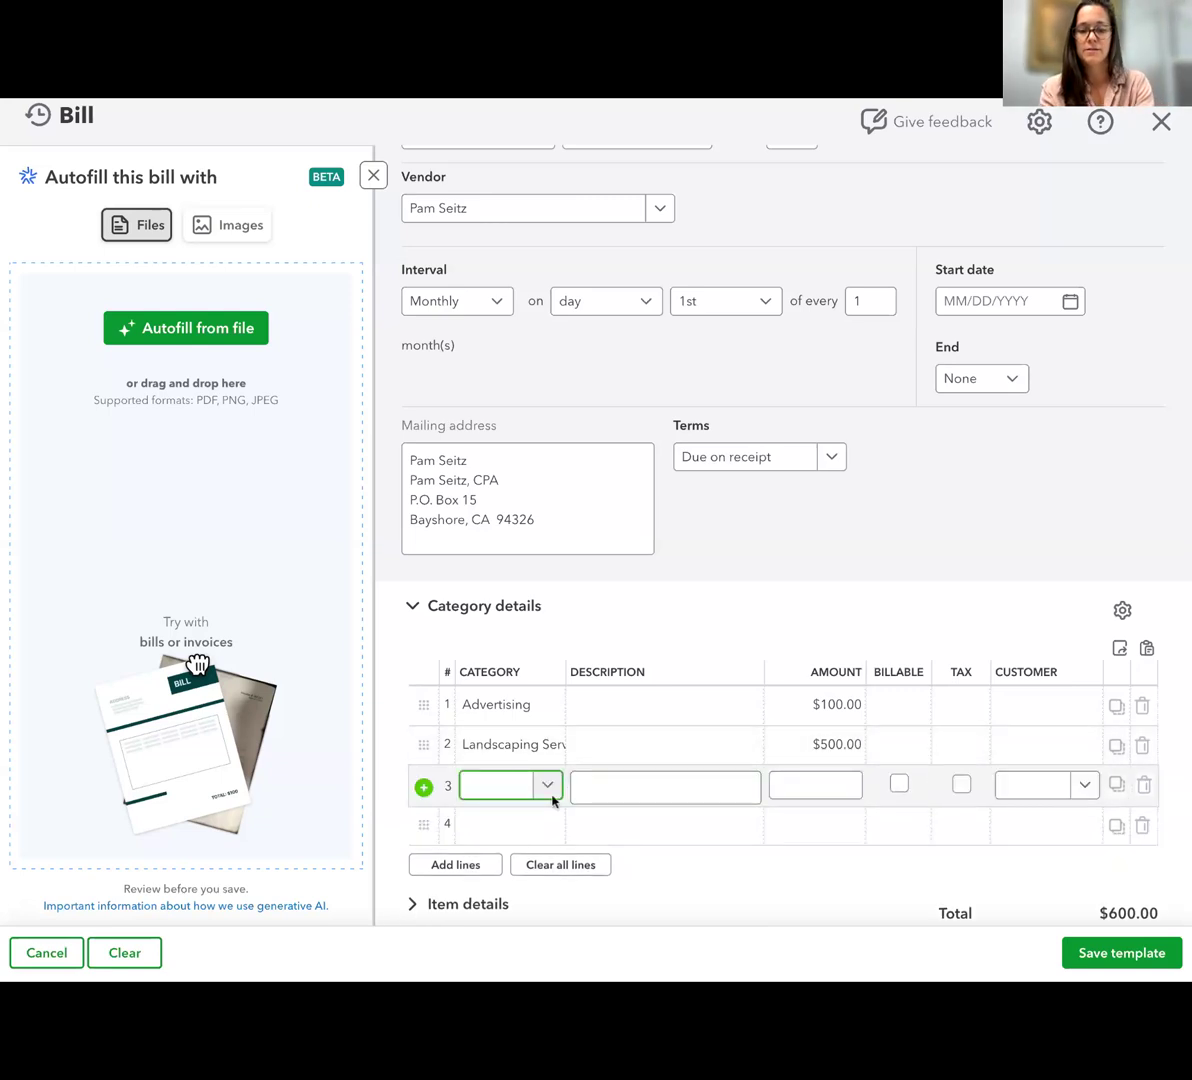
text(ad)
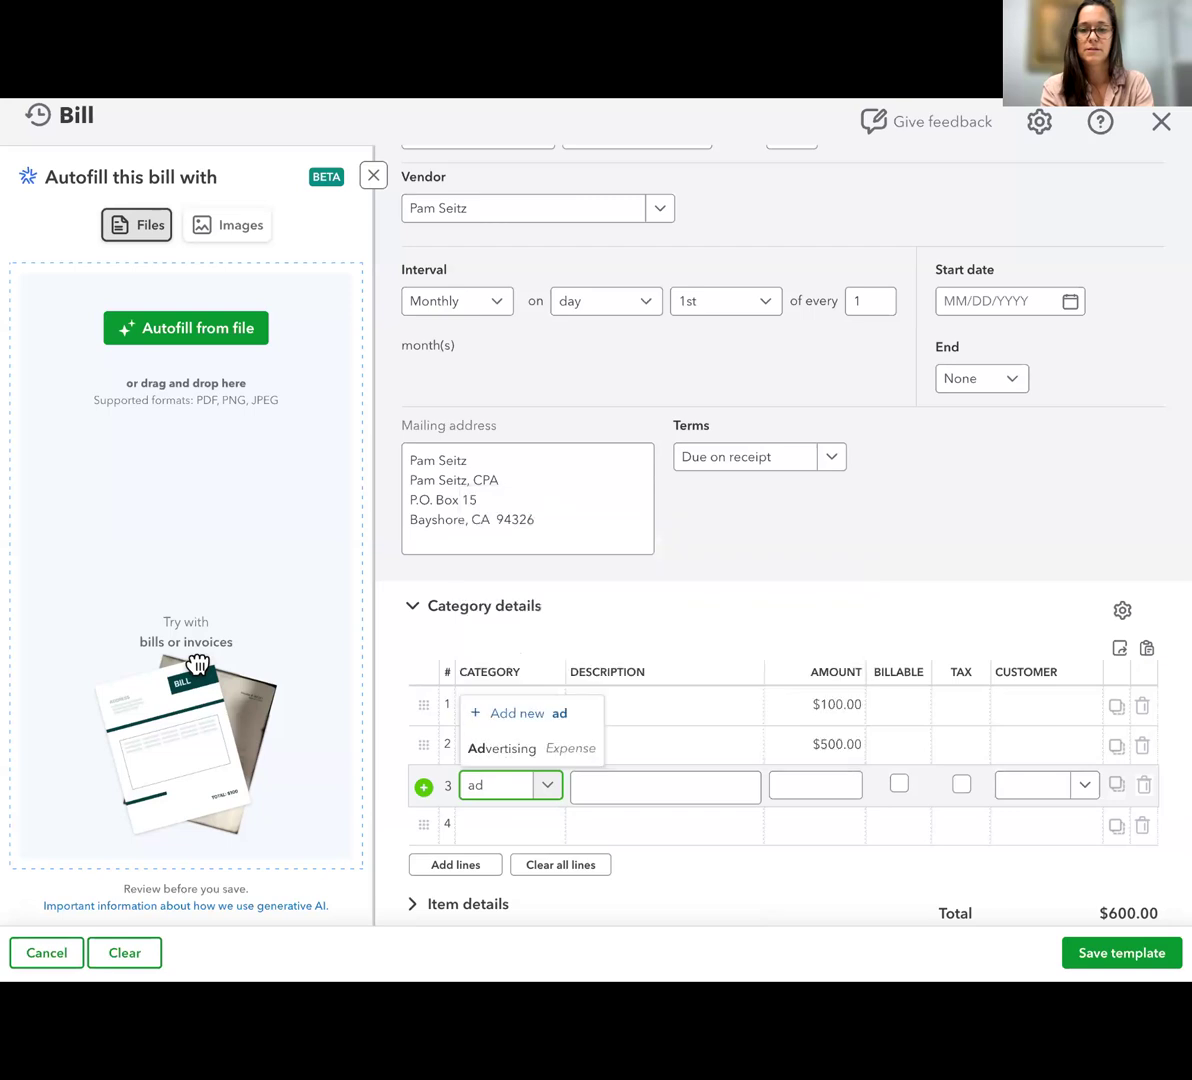
key(BackSpace)
key(BackSpace)
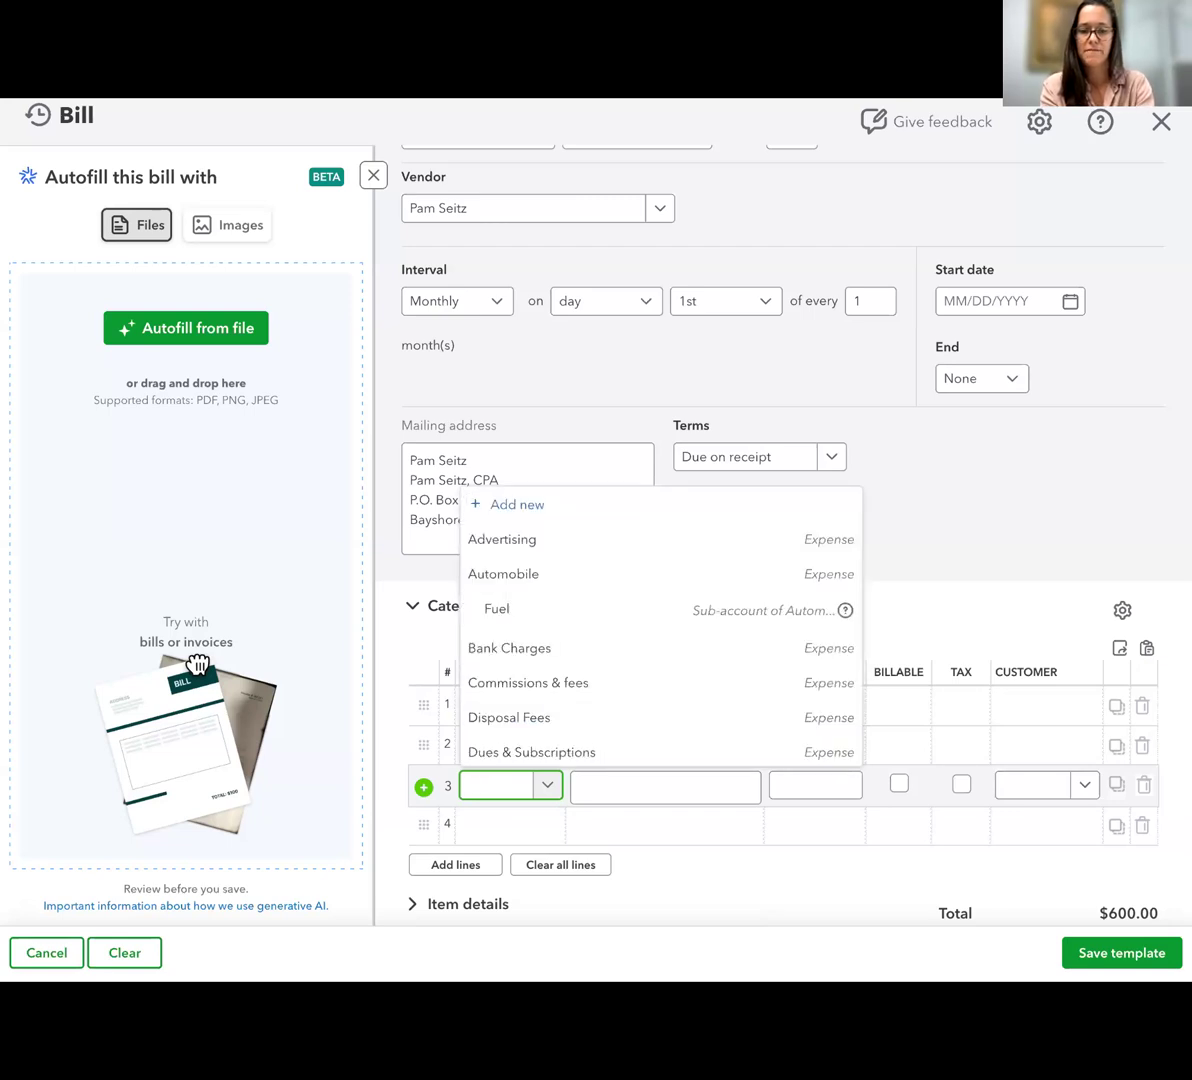
text(con)
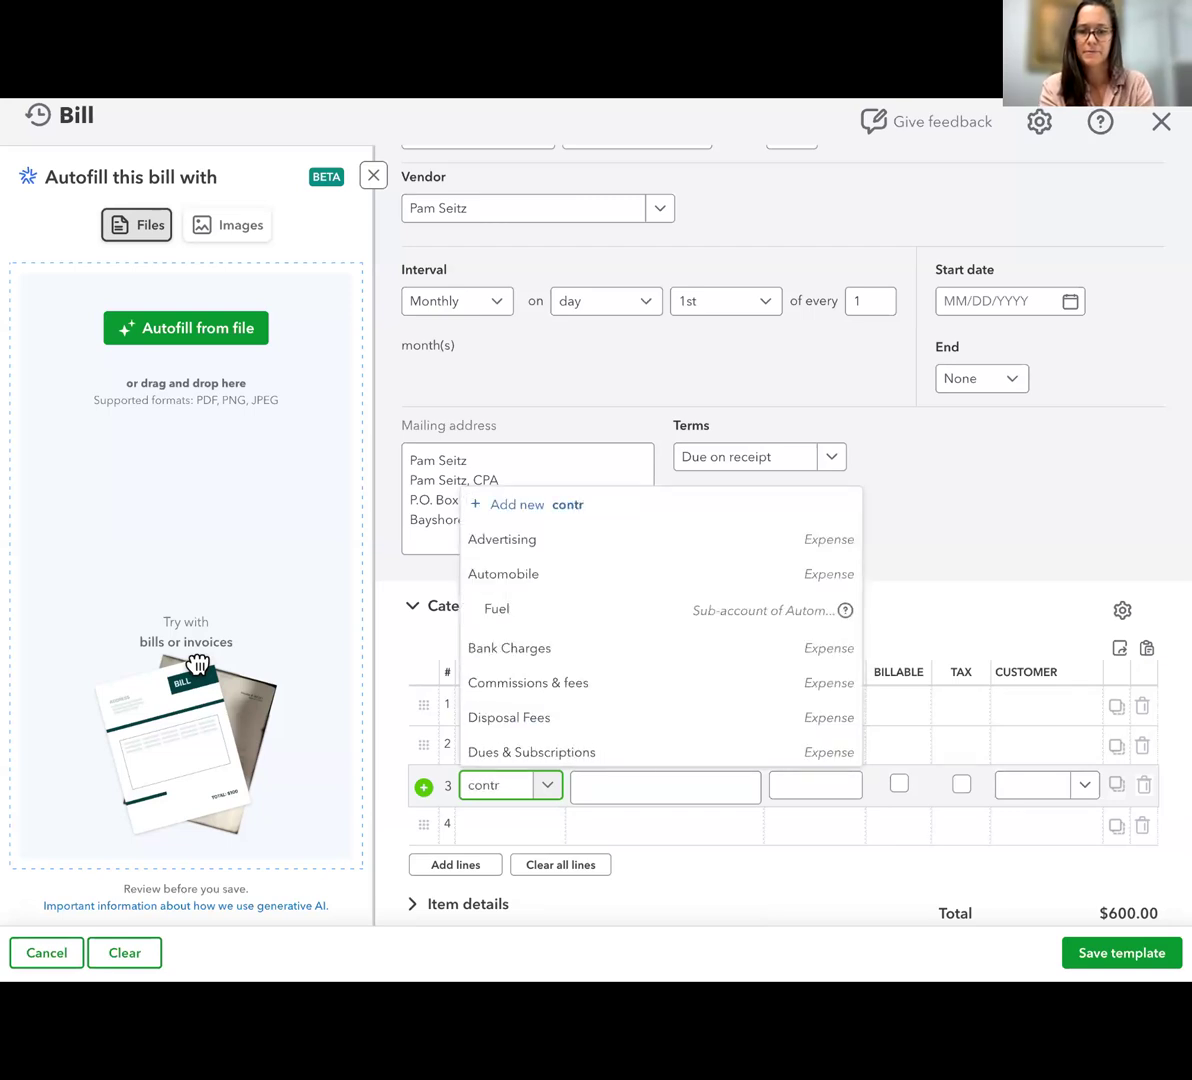
text(tr)
key(BackSpace)
key(BackSpace)
key(BackSpace)
key(BackSpace)
key(BackSpace)
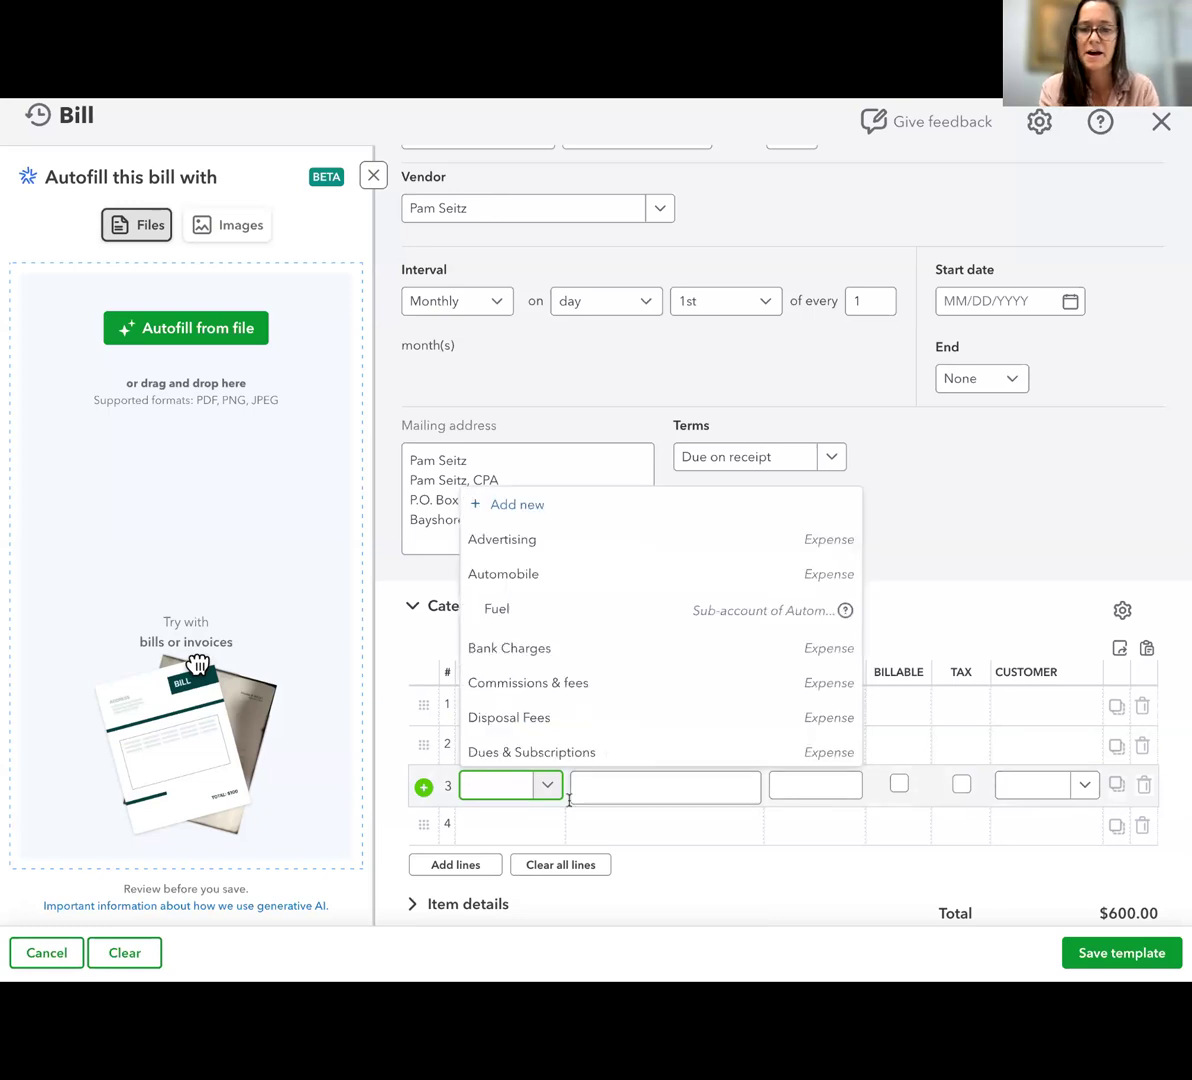
Set the bill's third line to the Bookkeeper category under Legal & Professional Fees with an amount of 250
scroll(544, 762, down, 2)
scroll(544, 768, down, 6)
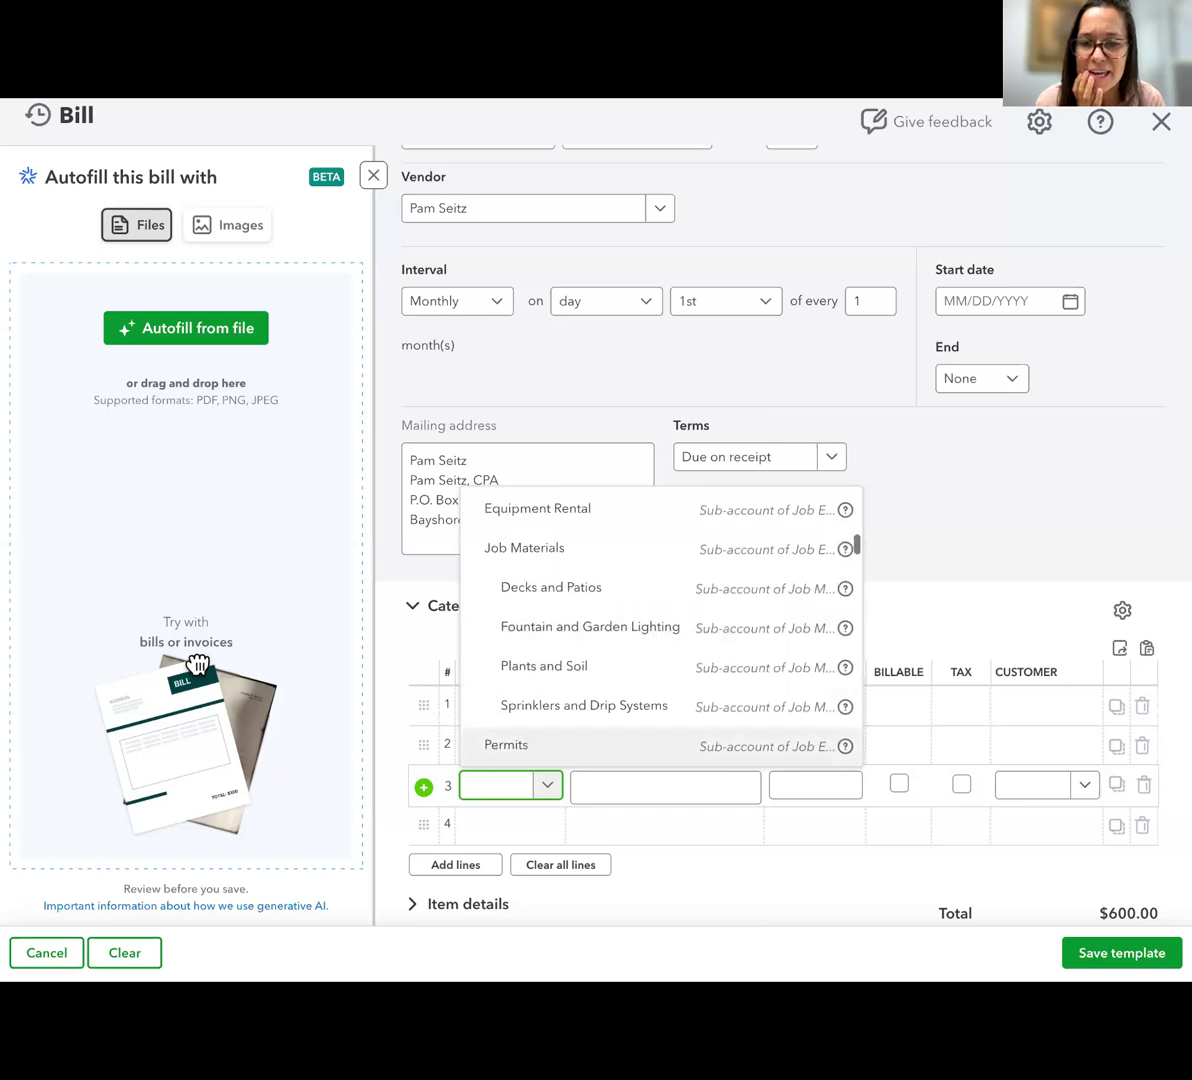
scroll(600, 640, down, 2)
scroll(545, 619, down, 2)
click(532, 644)
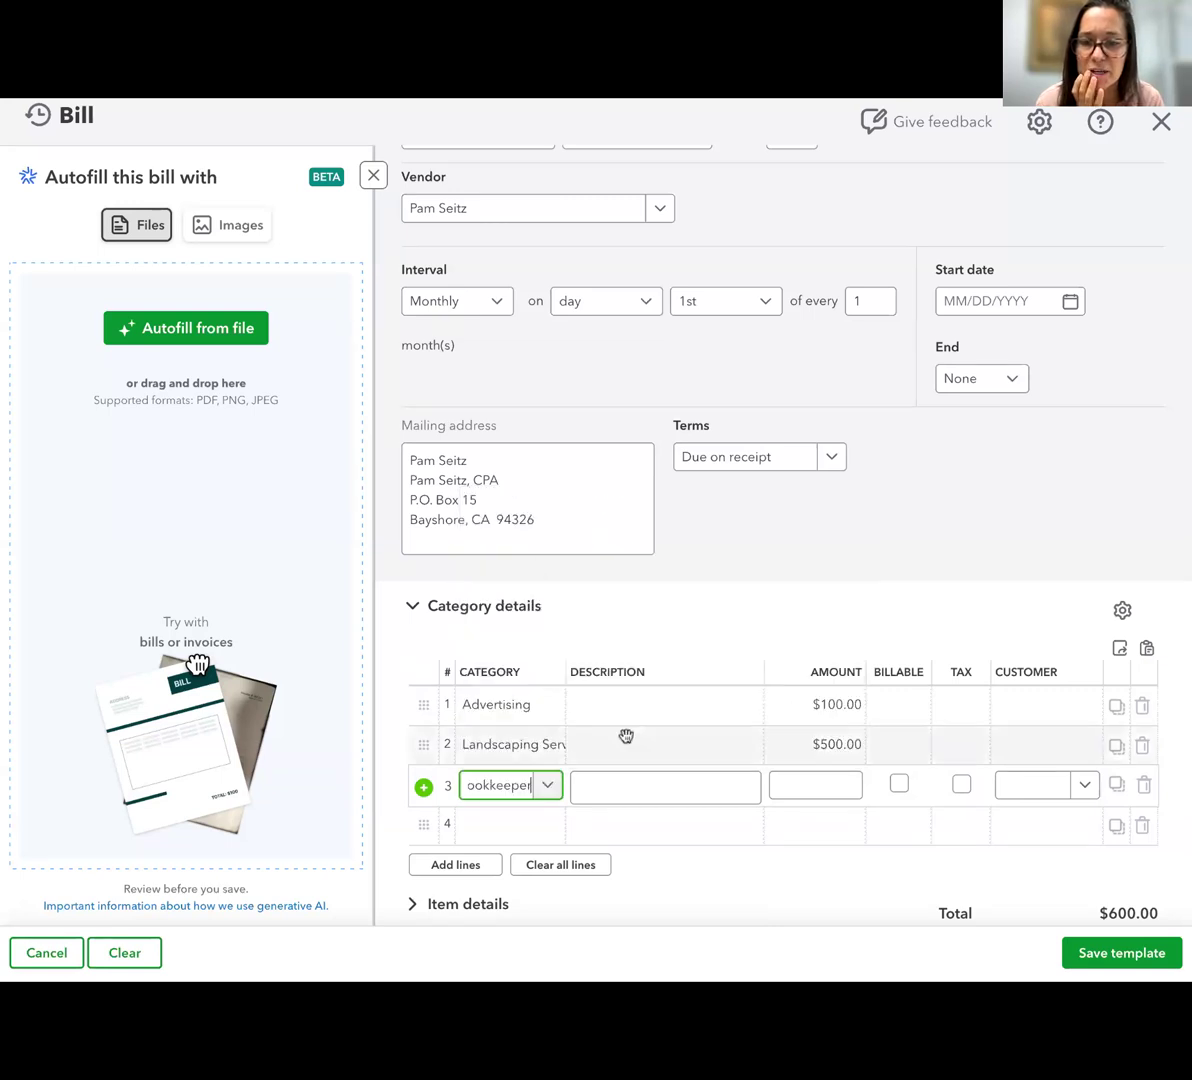
click(815, 790)
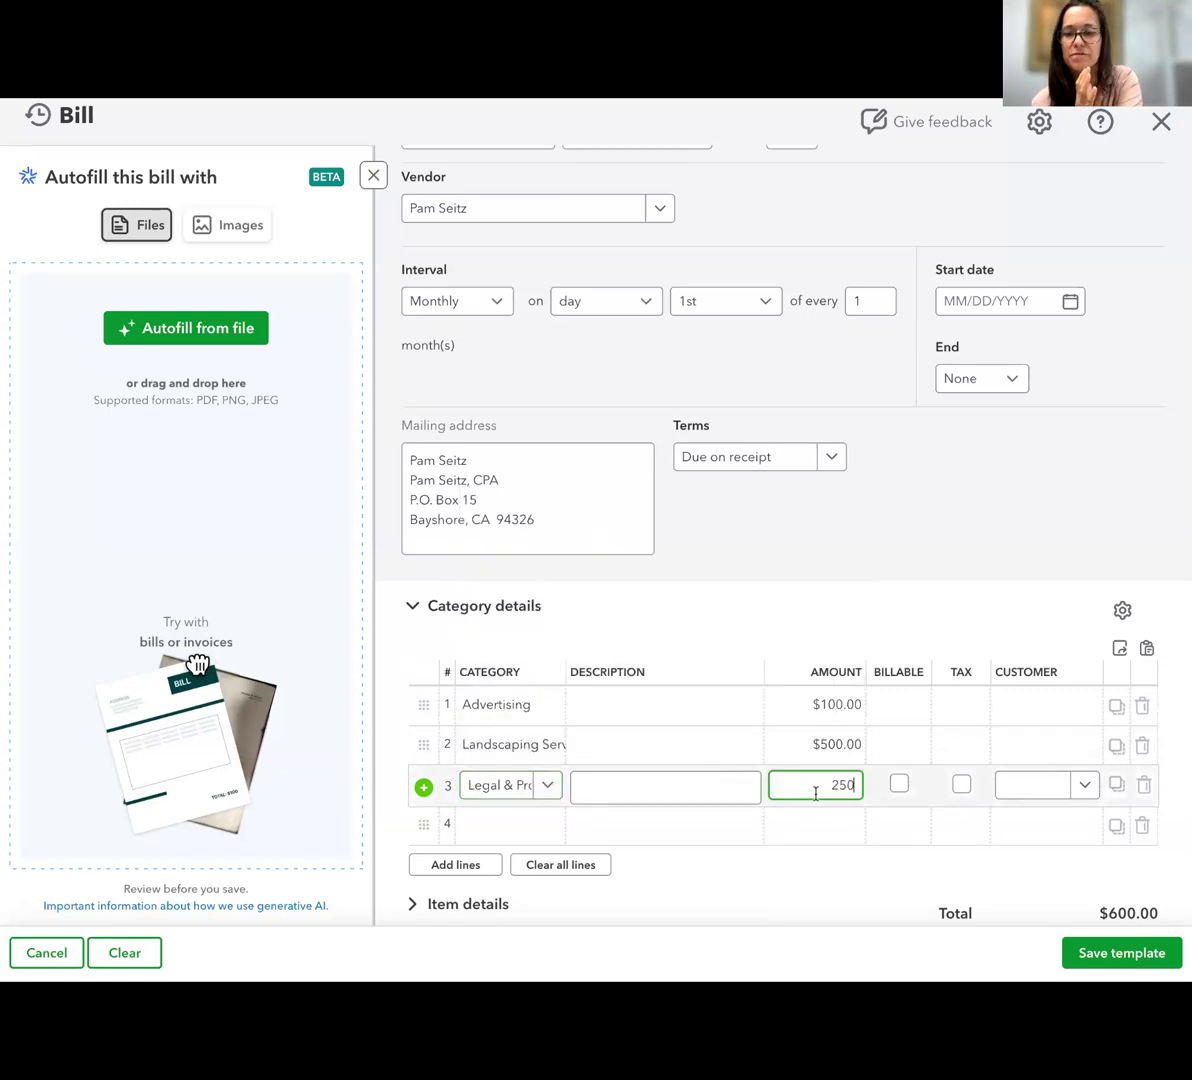
click(791, 871)
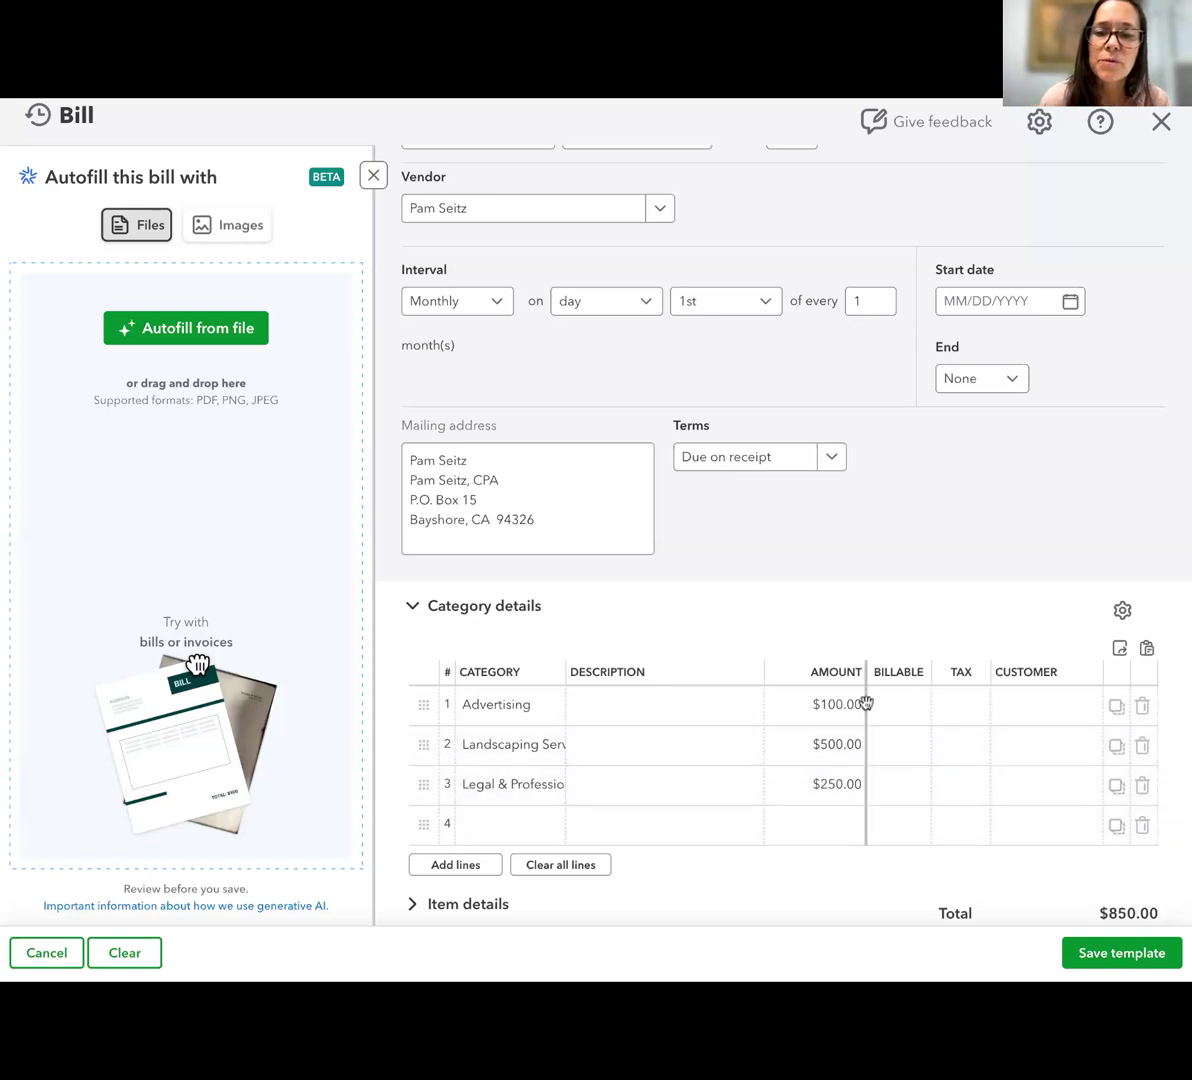
Look over the filled-in recurring bill and close it without saving the template
scroll(866, 704, down, 2)
scroll(769, 354, up, 1)
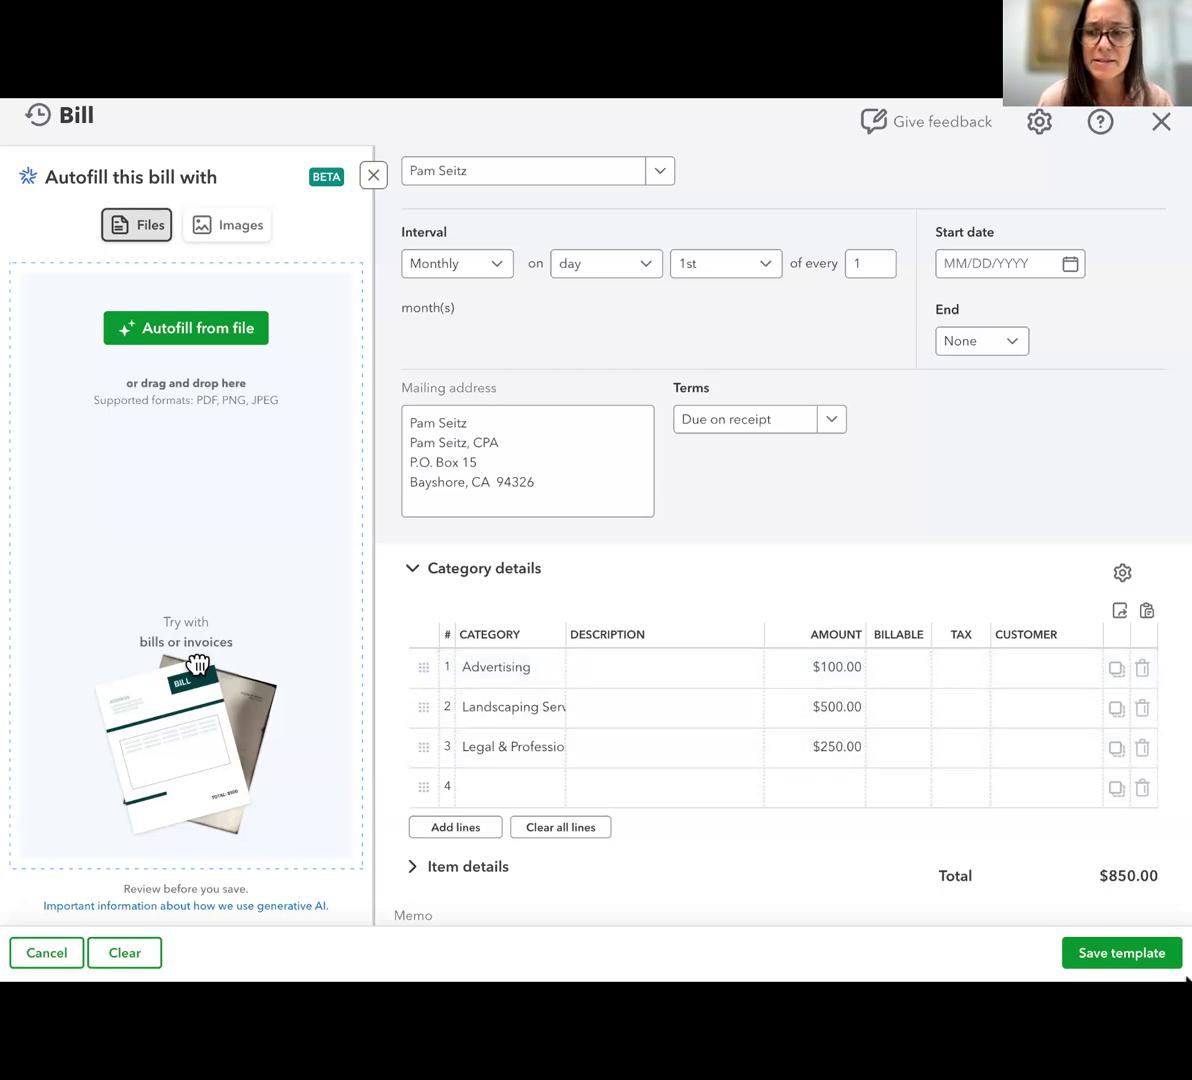
click(1161, 122)
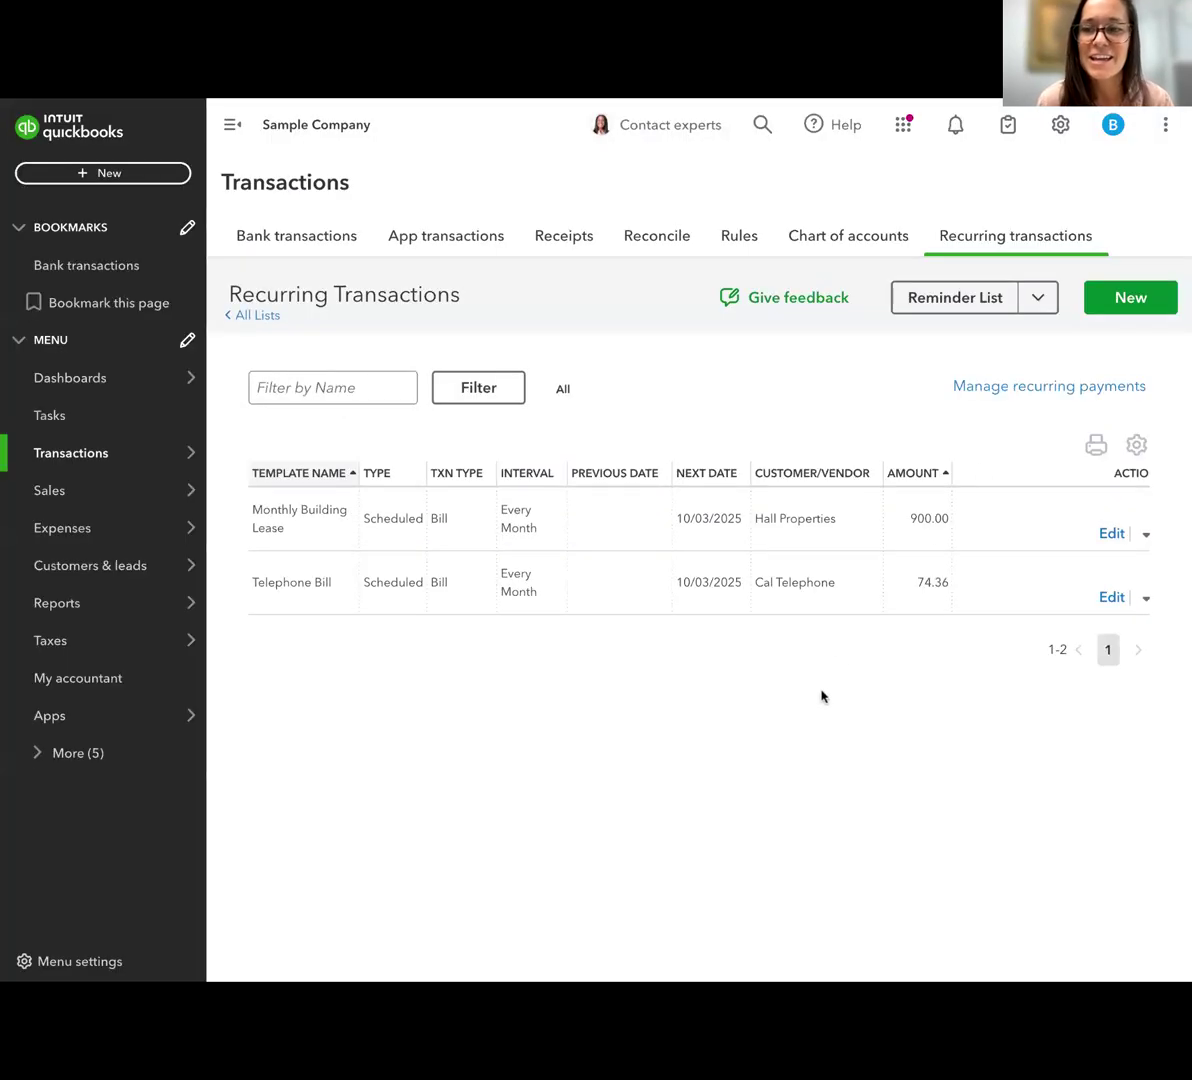
Start a new recurring transaction template with Expense as its transaction type
click(1107, 300)
click(535, 560)
scroll(505, 807, down, 3)
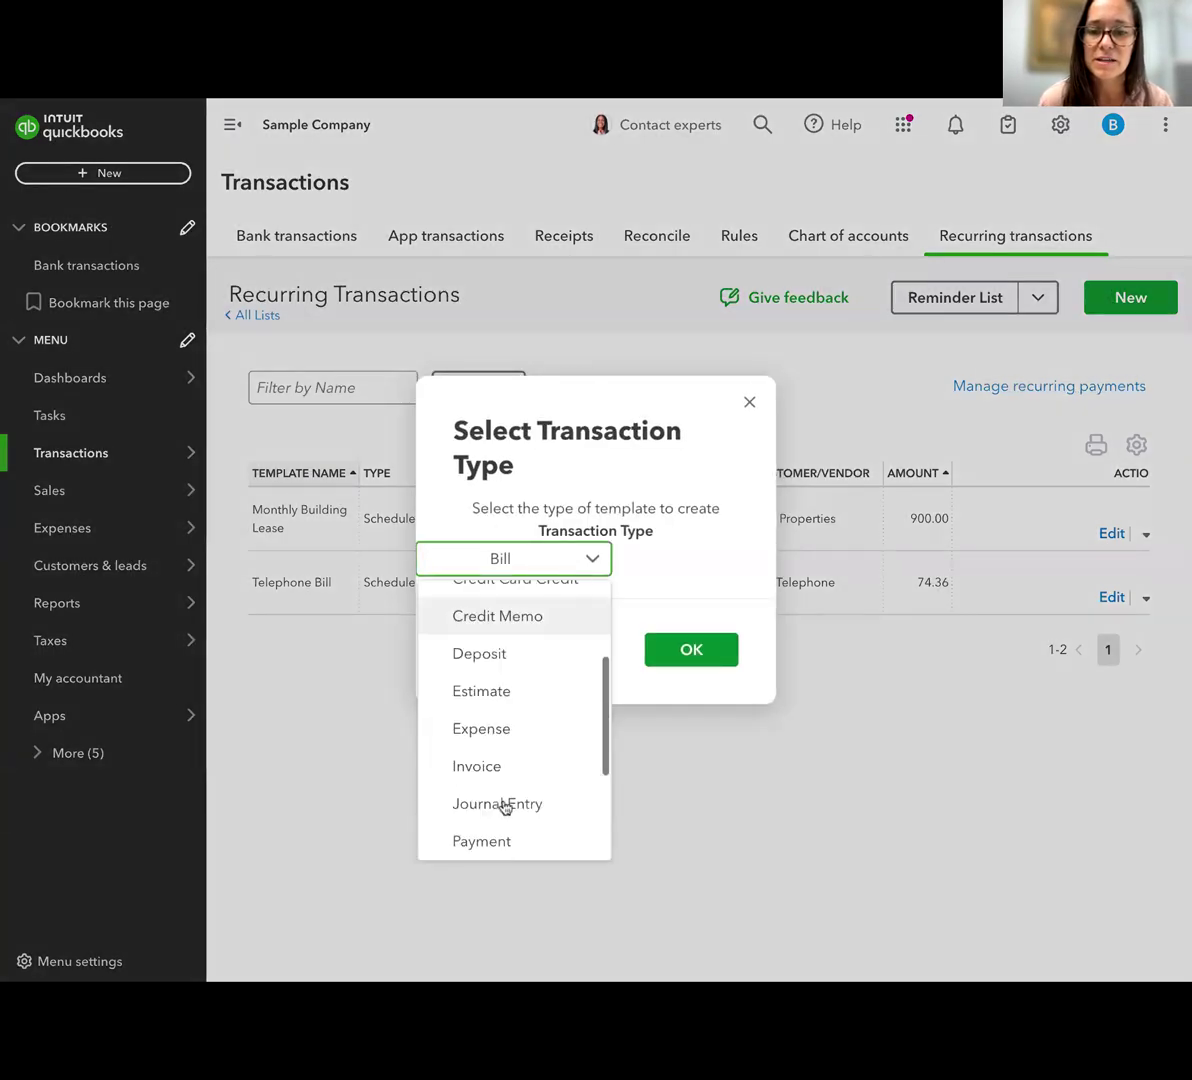
click(484, 728)
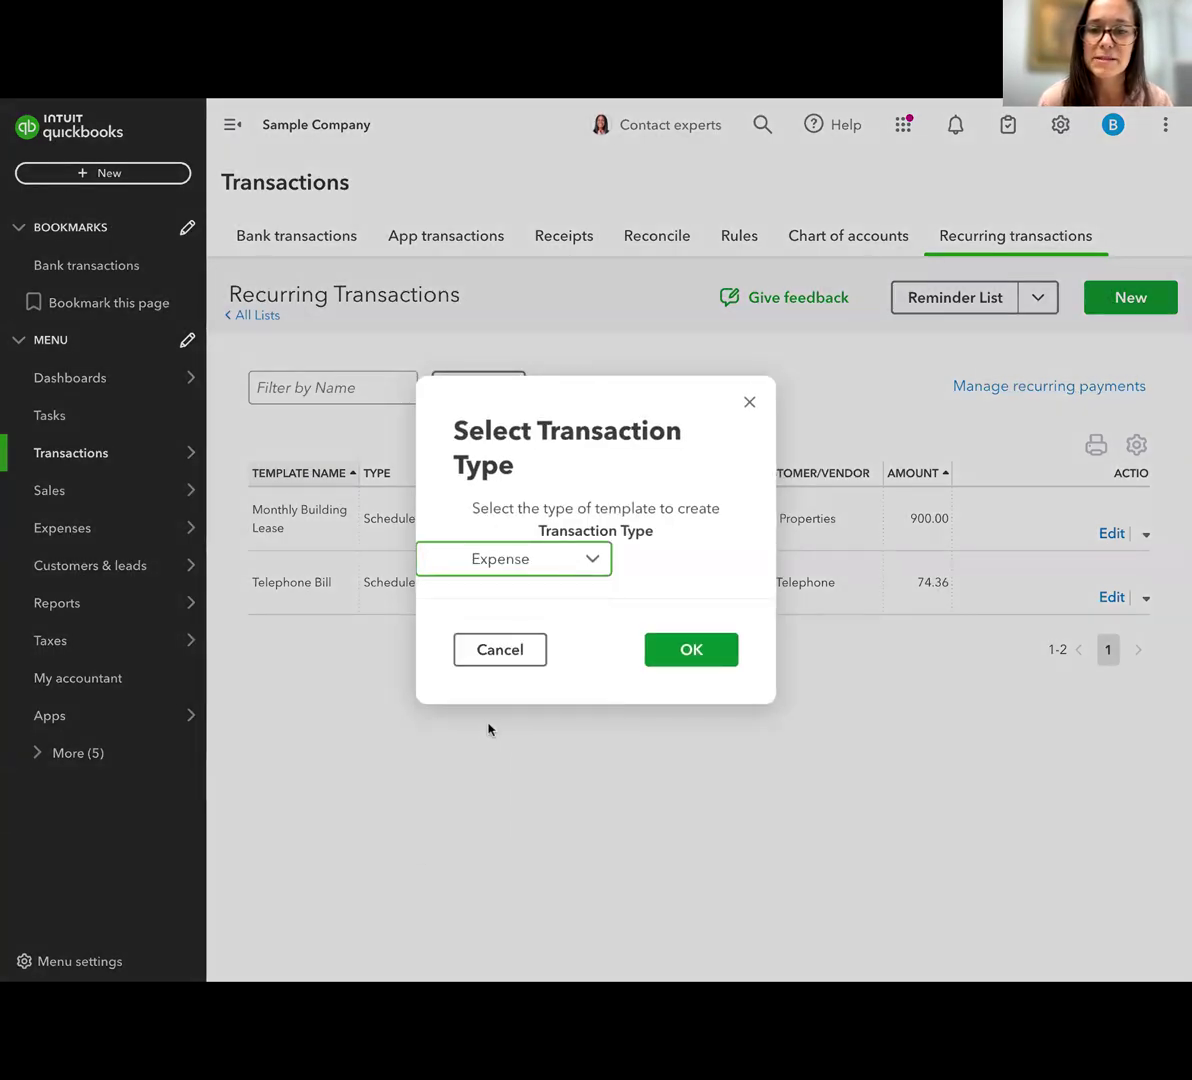
click(693, 652)
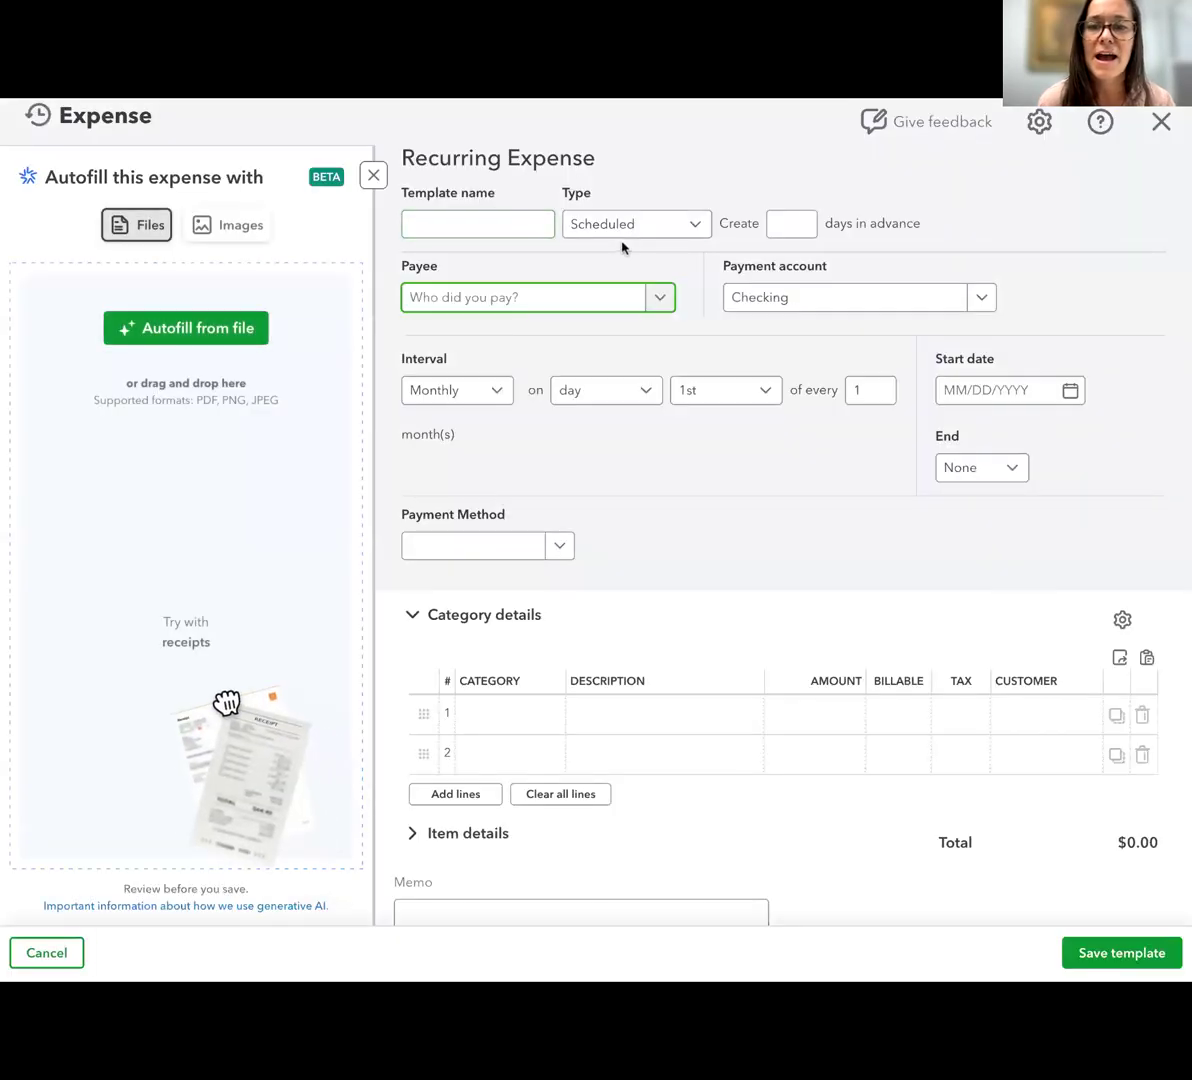
Set the recurring expense's interval to Yearly and look through the payment methods without choosing one
click(458, 390)
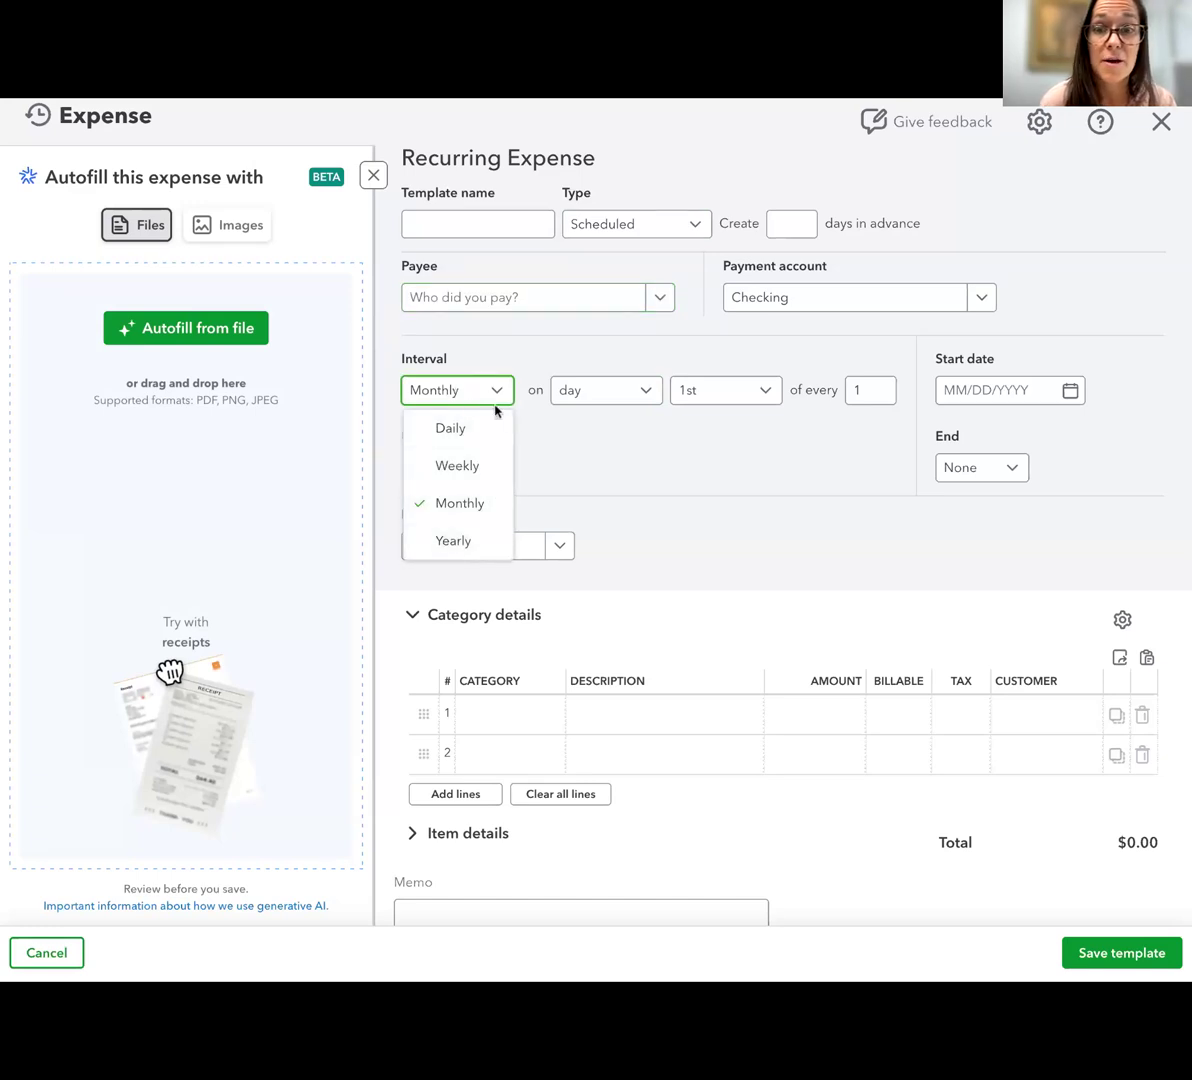
click(453, 541)
click(969, 390)
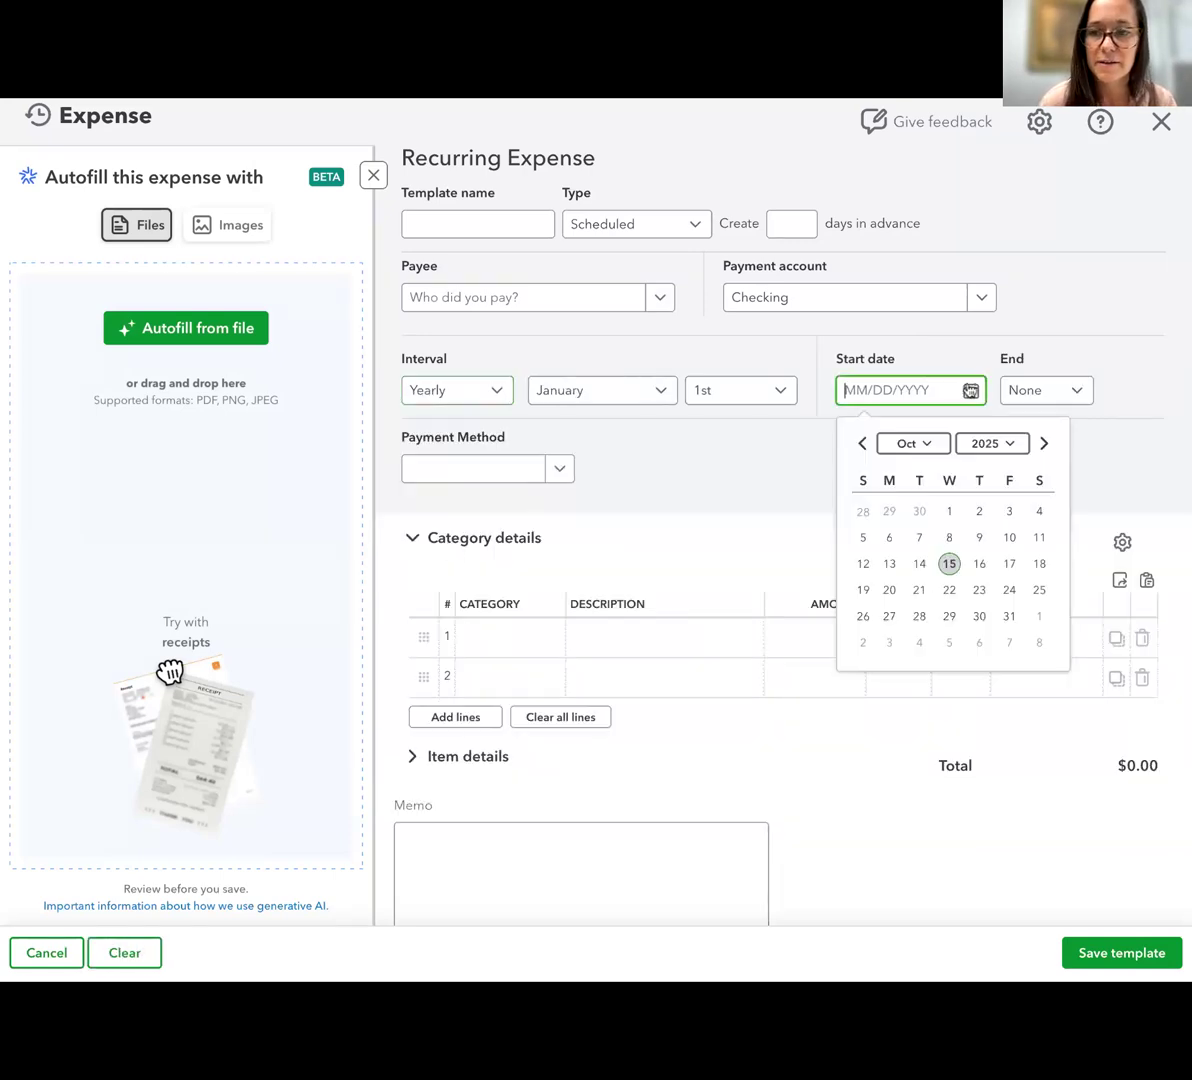
click(549, 470)
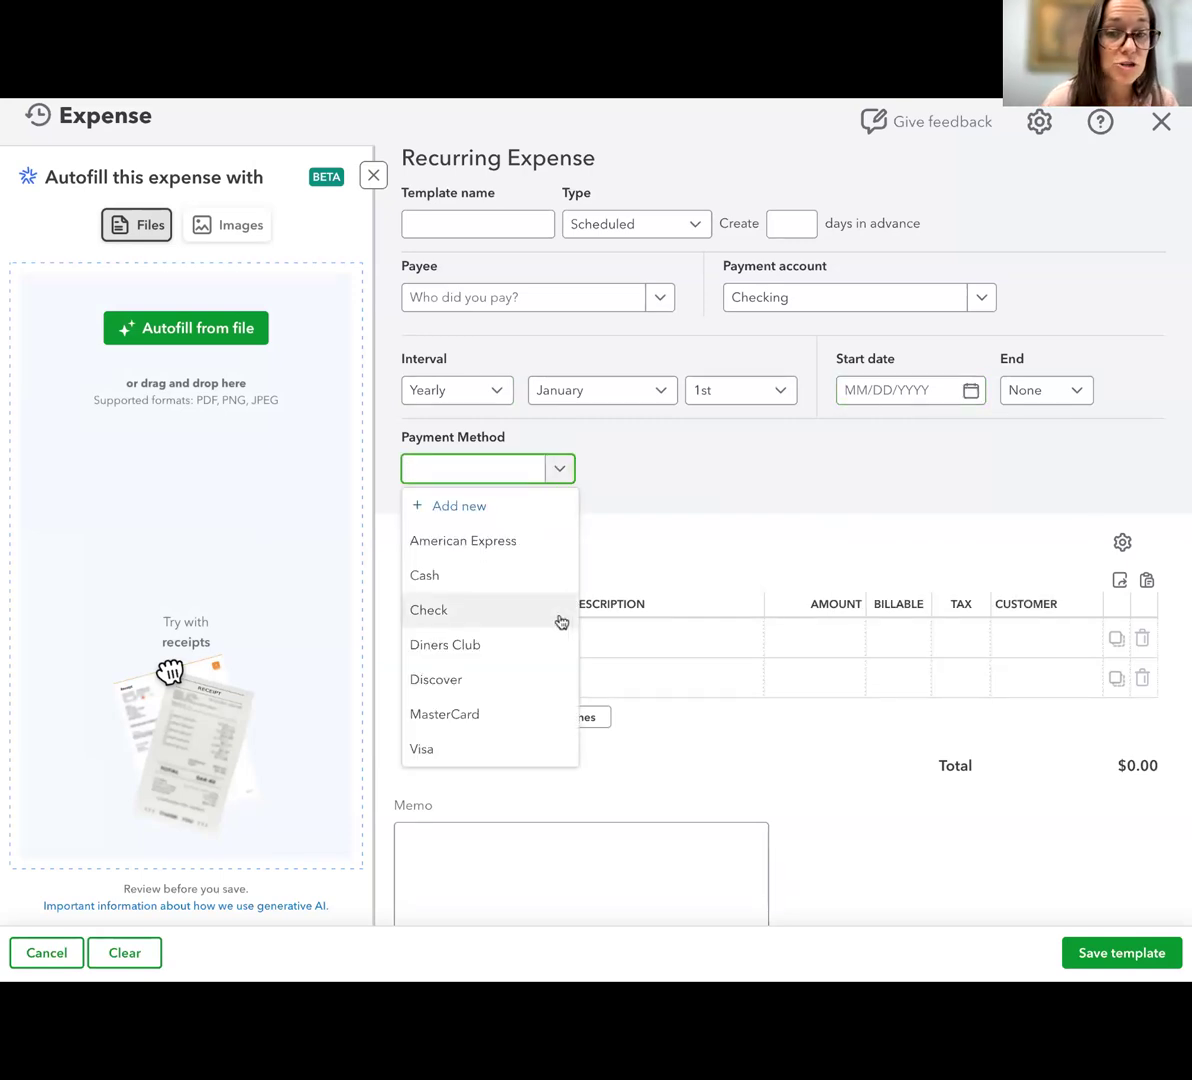
click(724, 492)
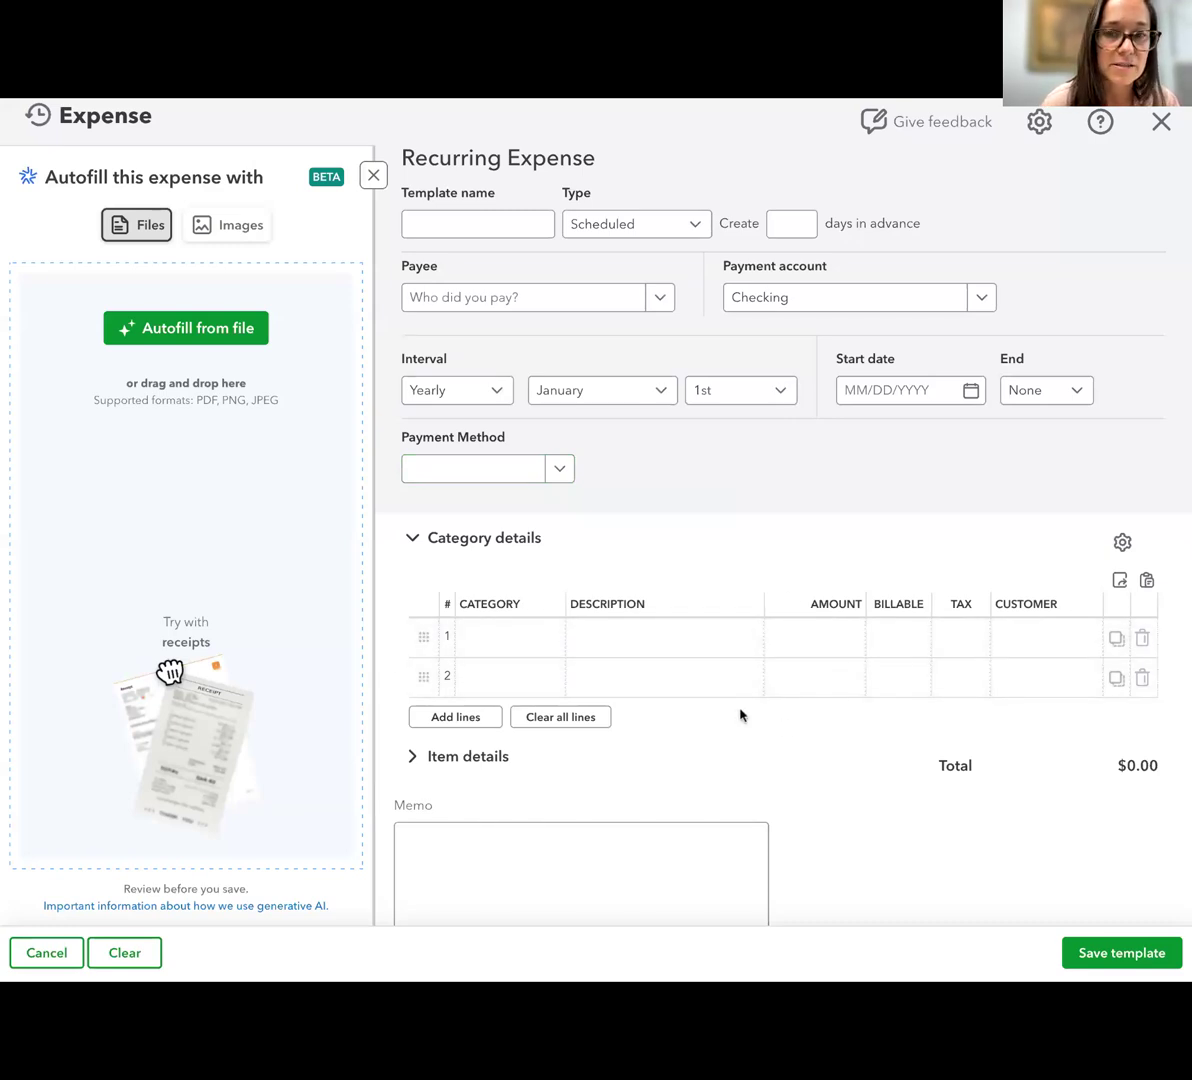
Set the recurring expense's type to Unscheduled and name the template "Contractor Invoice Estimate"
click(652, 224)
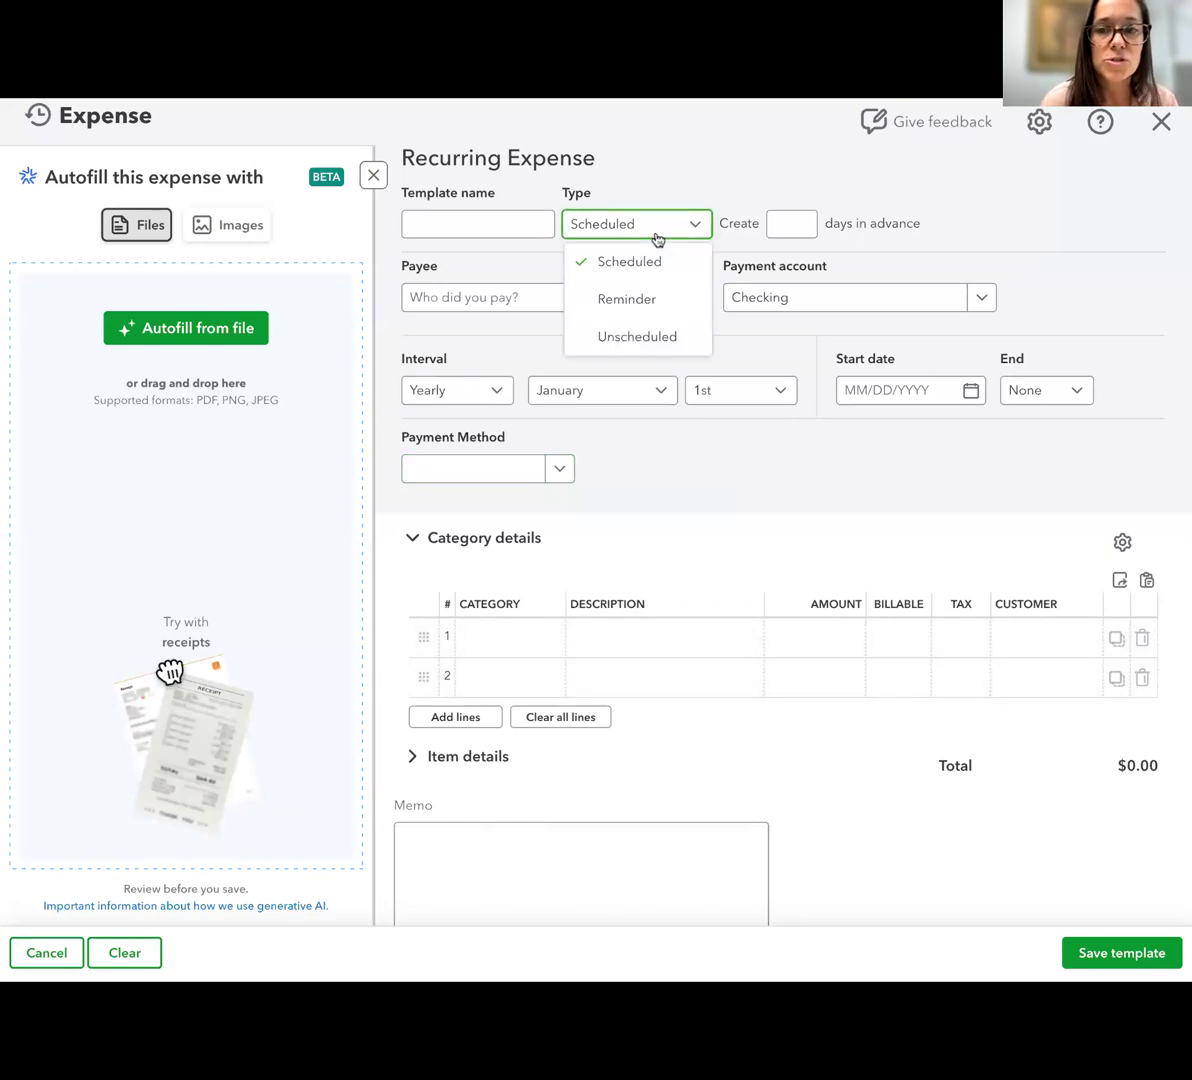
click(644, 338)
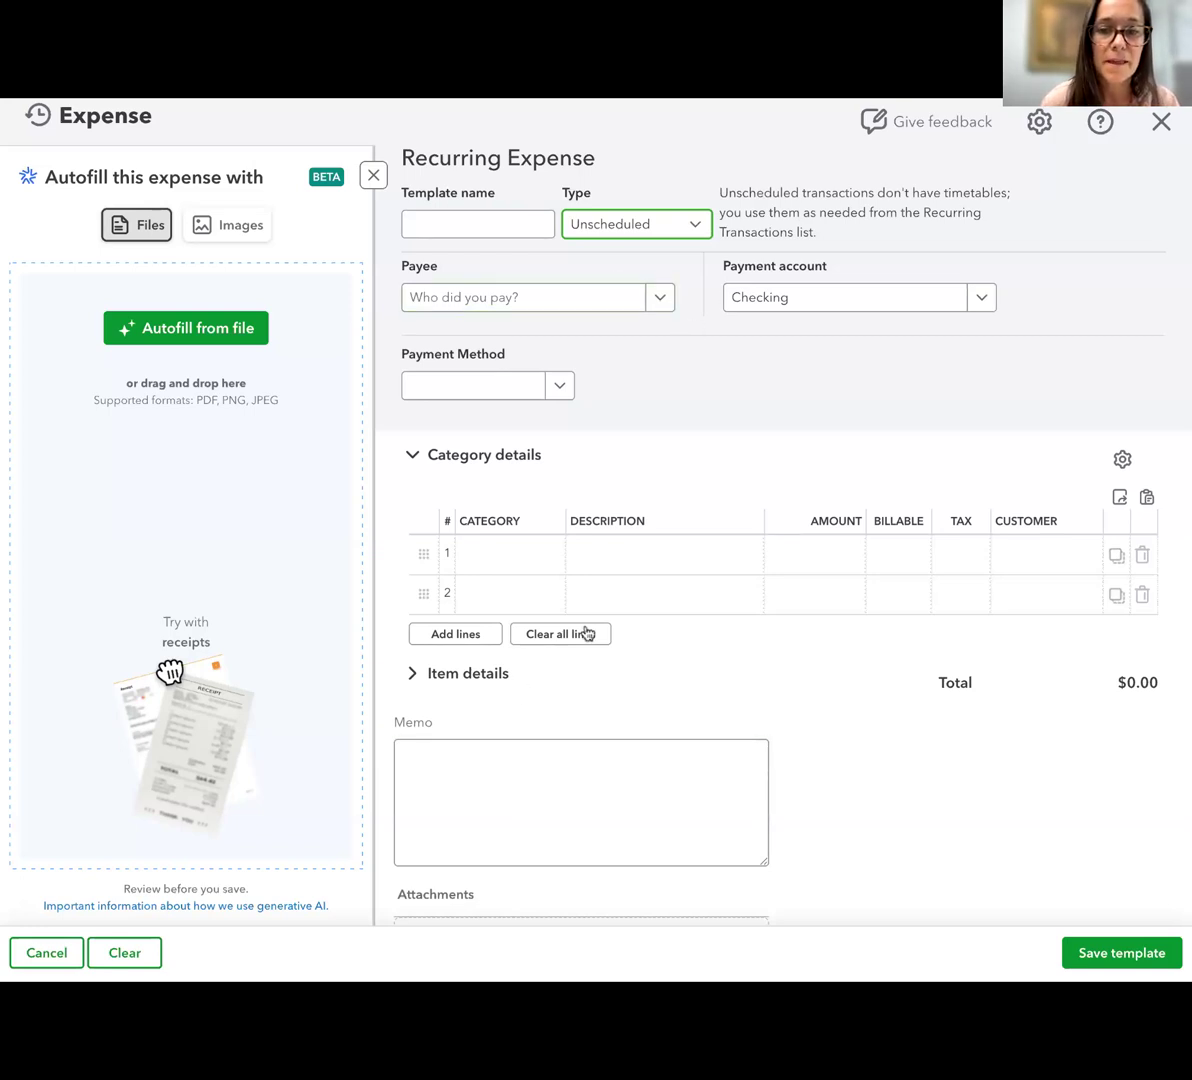
click(428, 219)
text(Contractor )
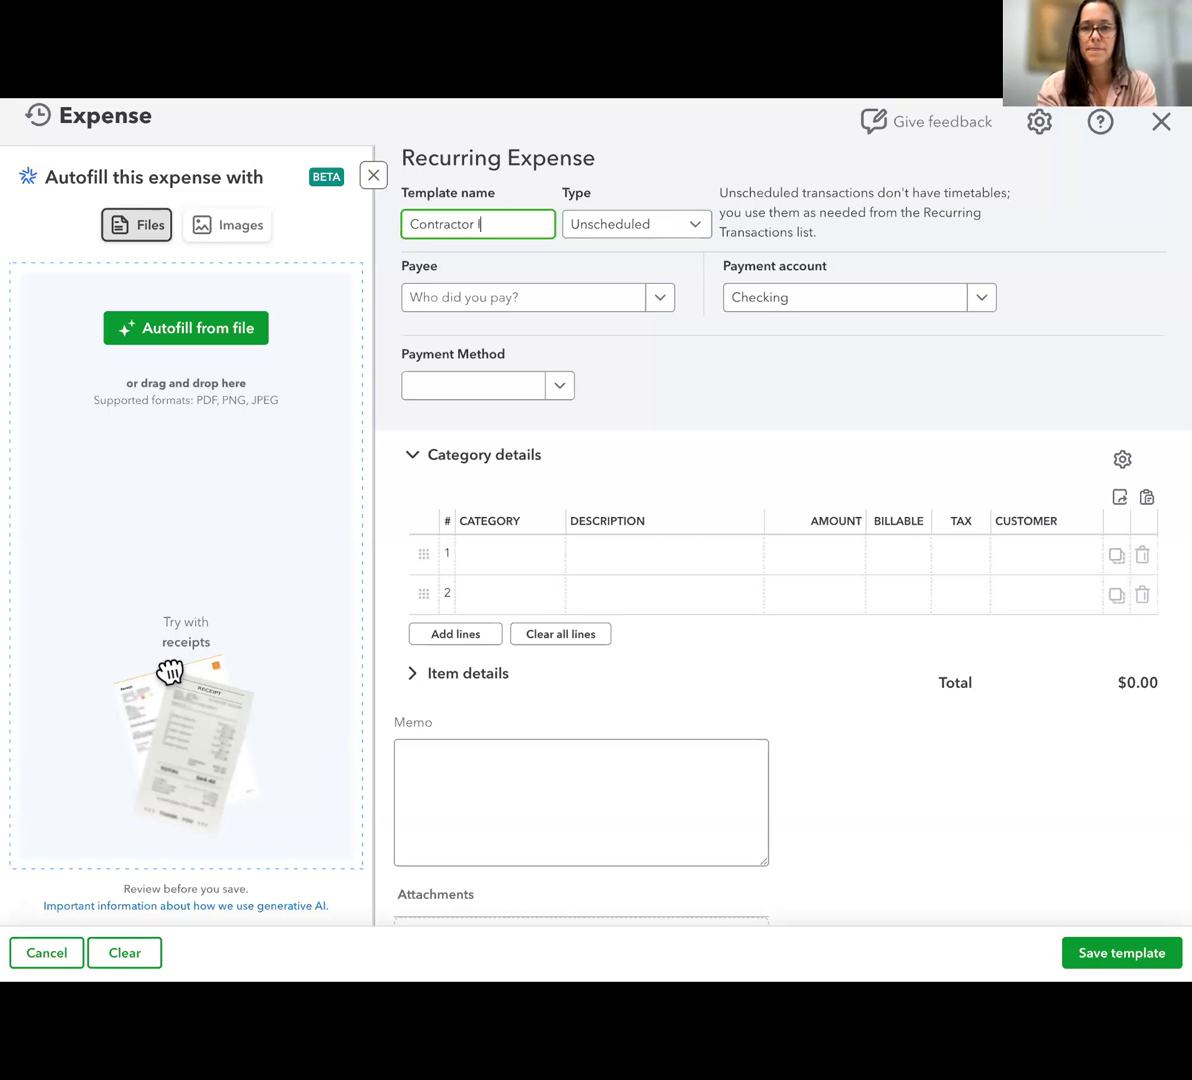
text(Invoice Estimate)
Set the first category line to Installation under Cost of Labor with an amount of 500 and save the recurring expense template
click(513, 545)
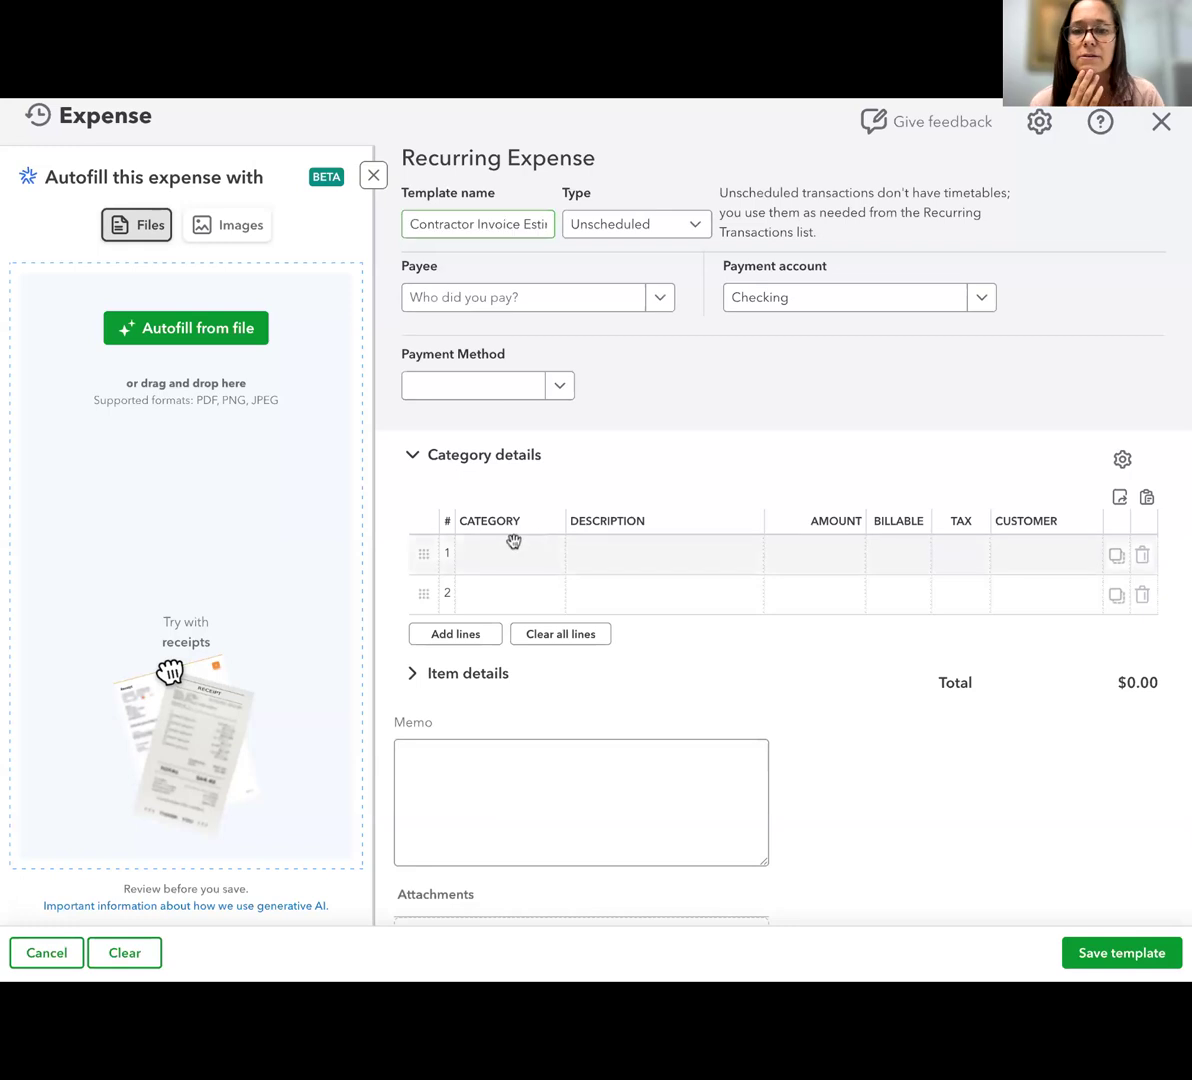
click(547, 556)
scroll(468, 728, down, 5)
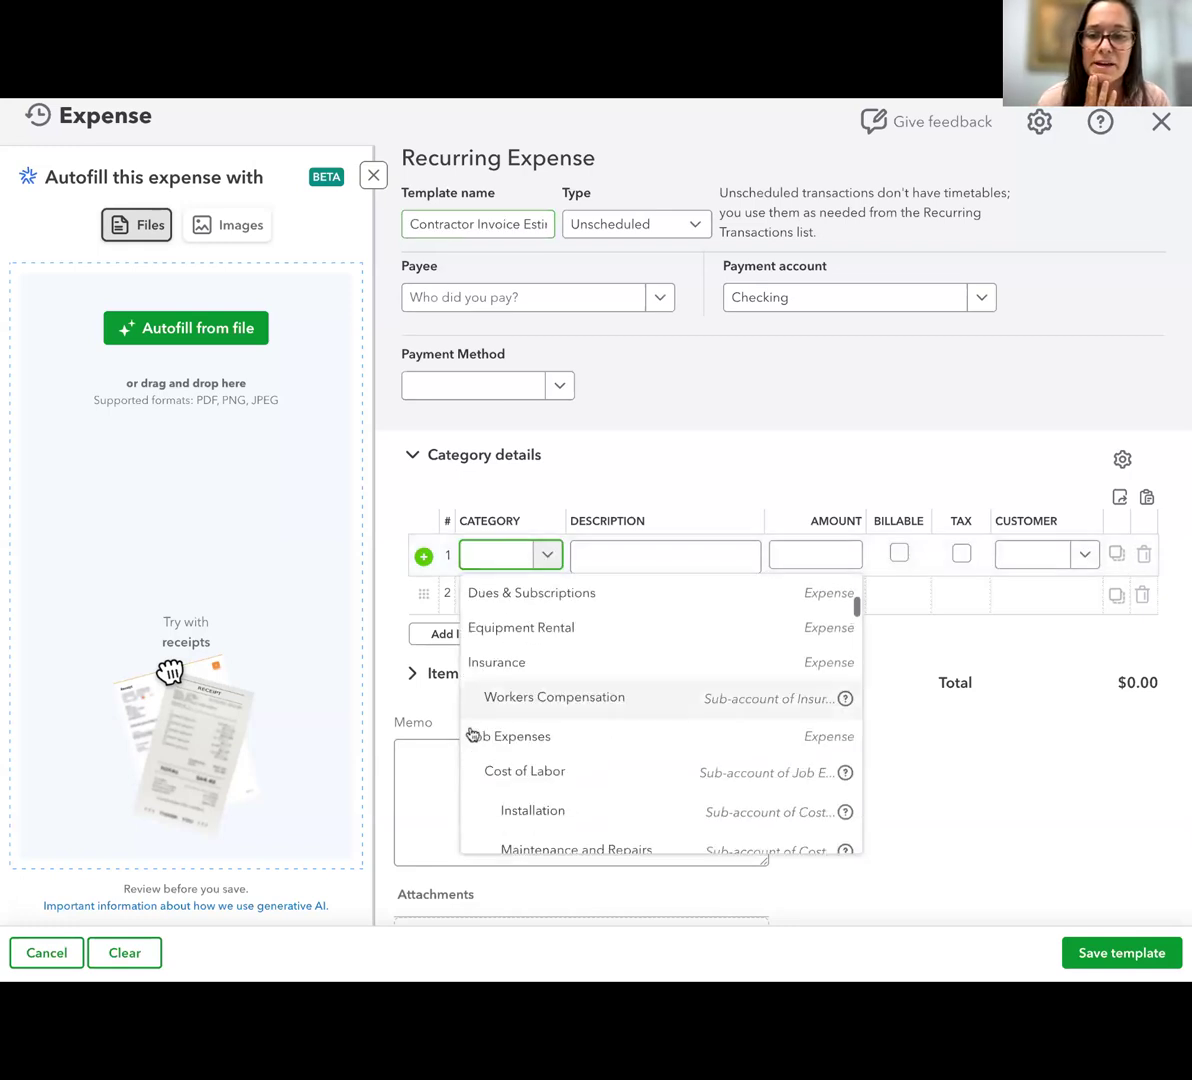
scroll(472, 734, down, 2)
click(543, 656)
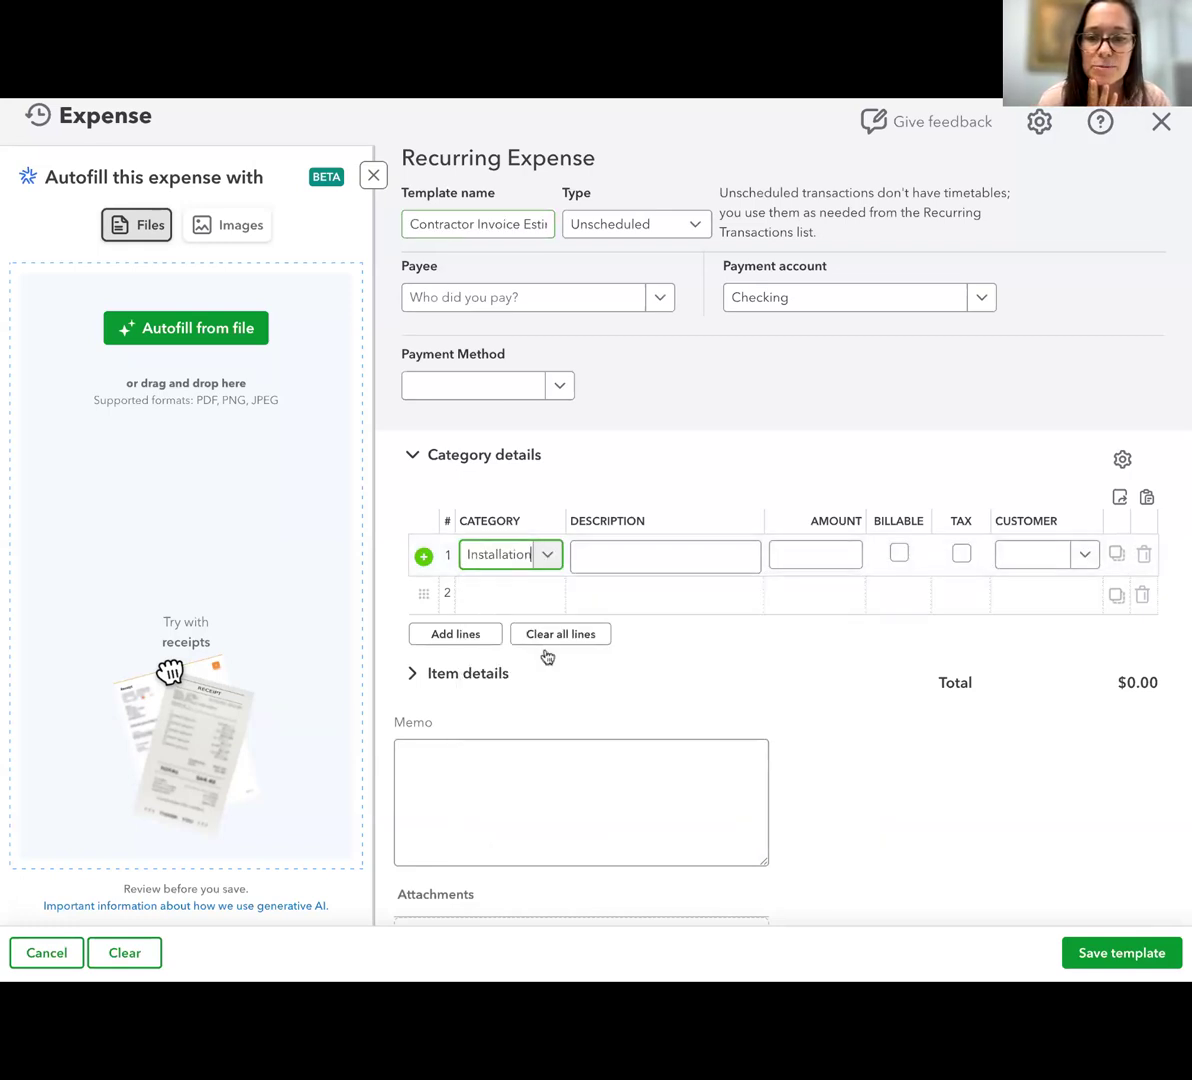
click(516, 601)
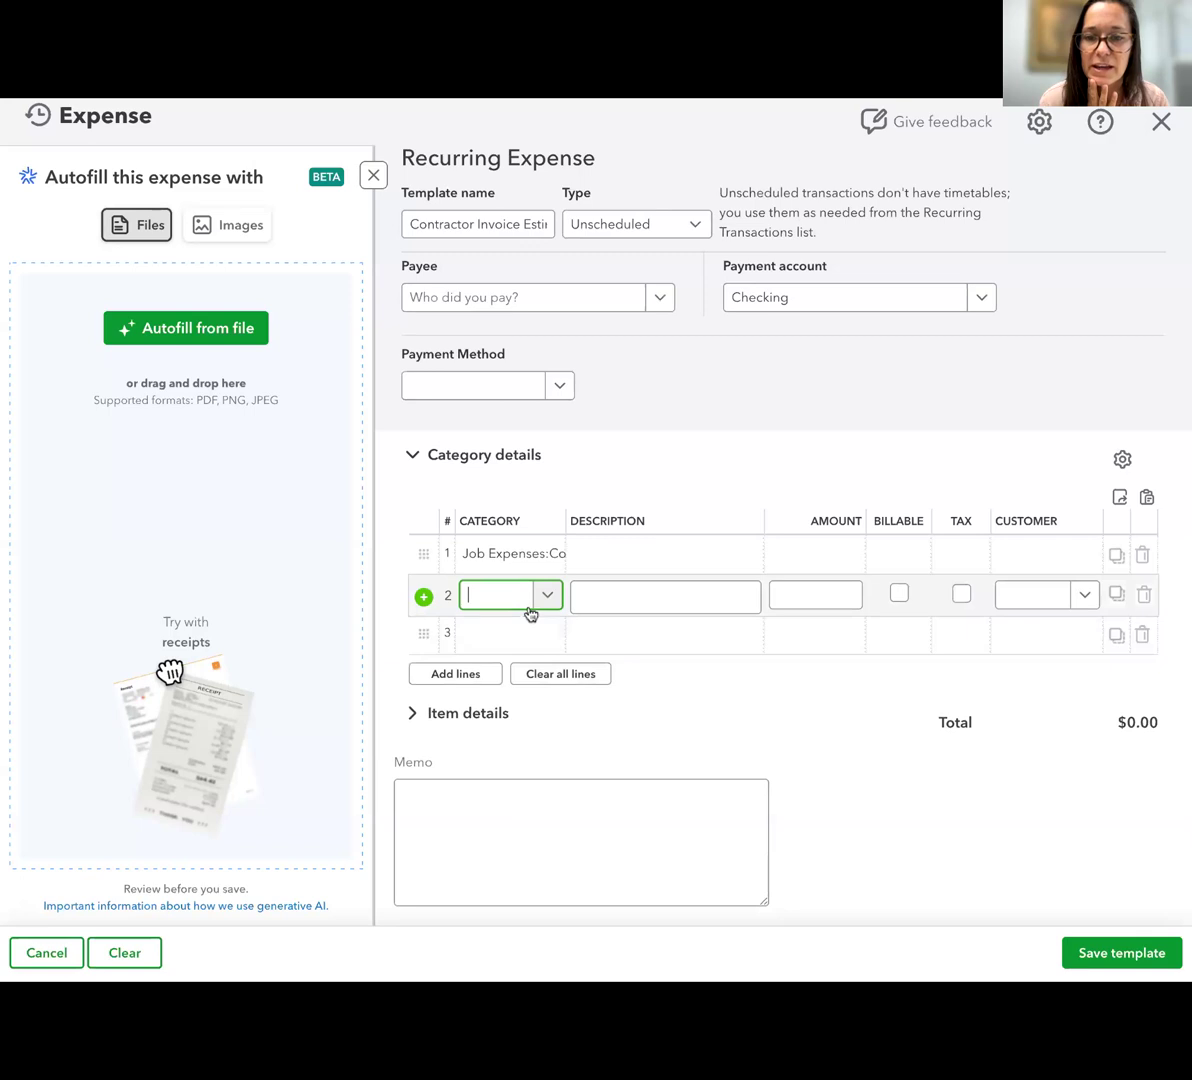
click(830, 556)
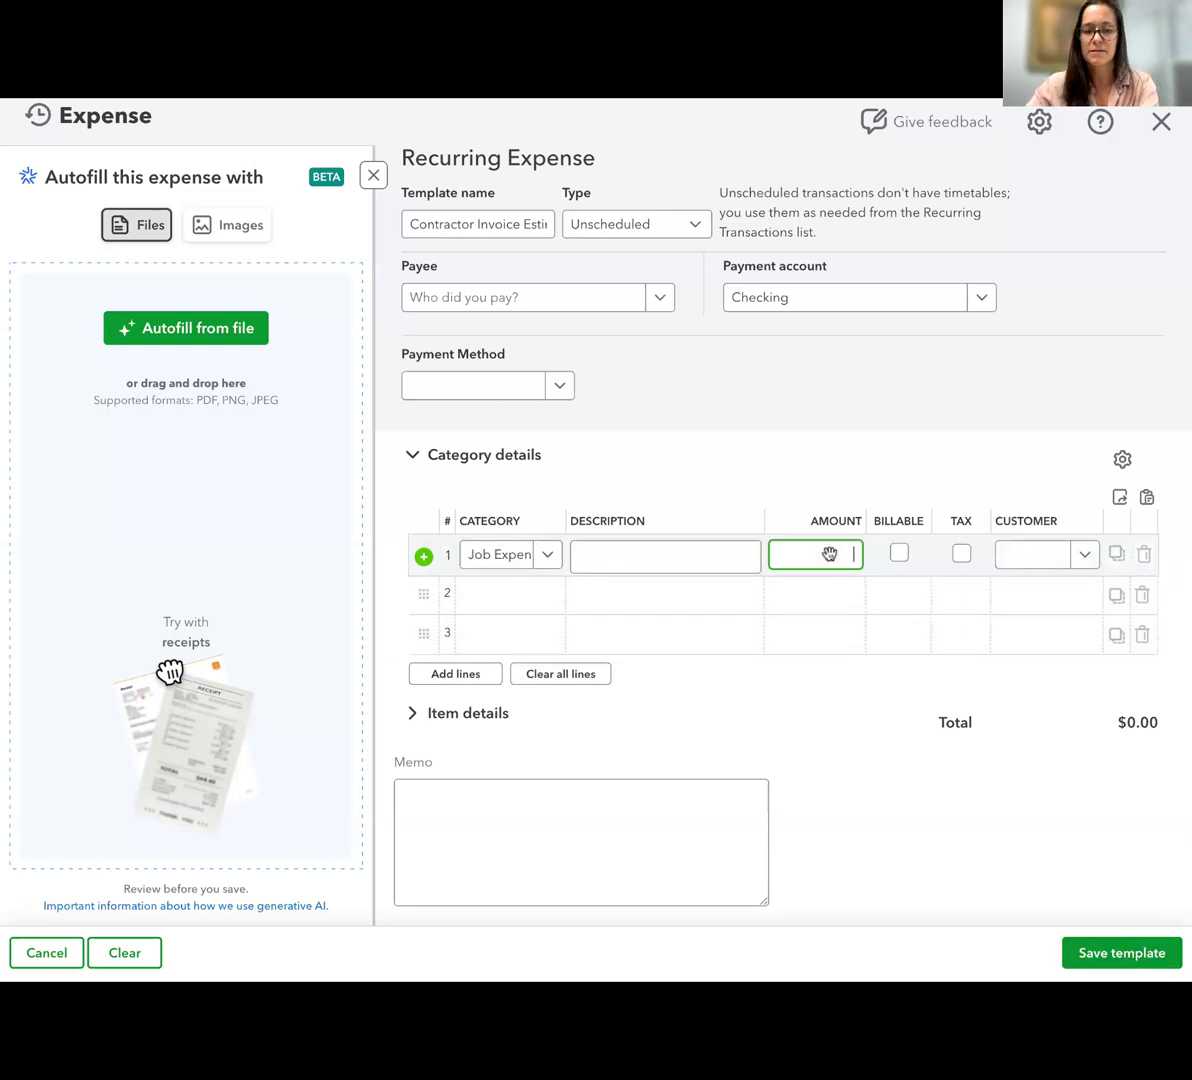
click(807, 738)
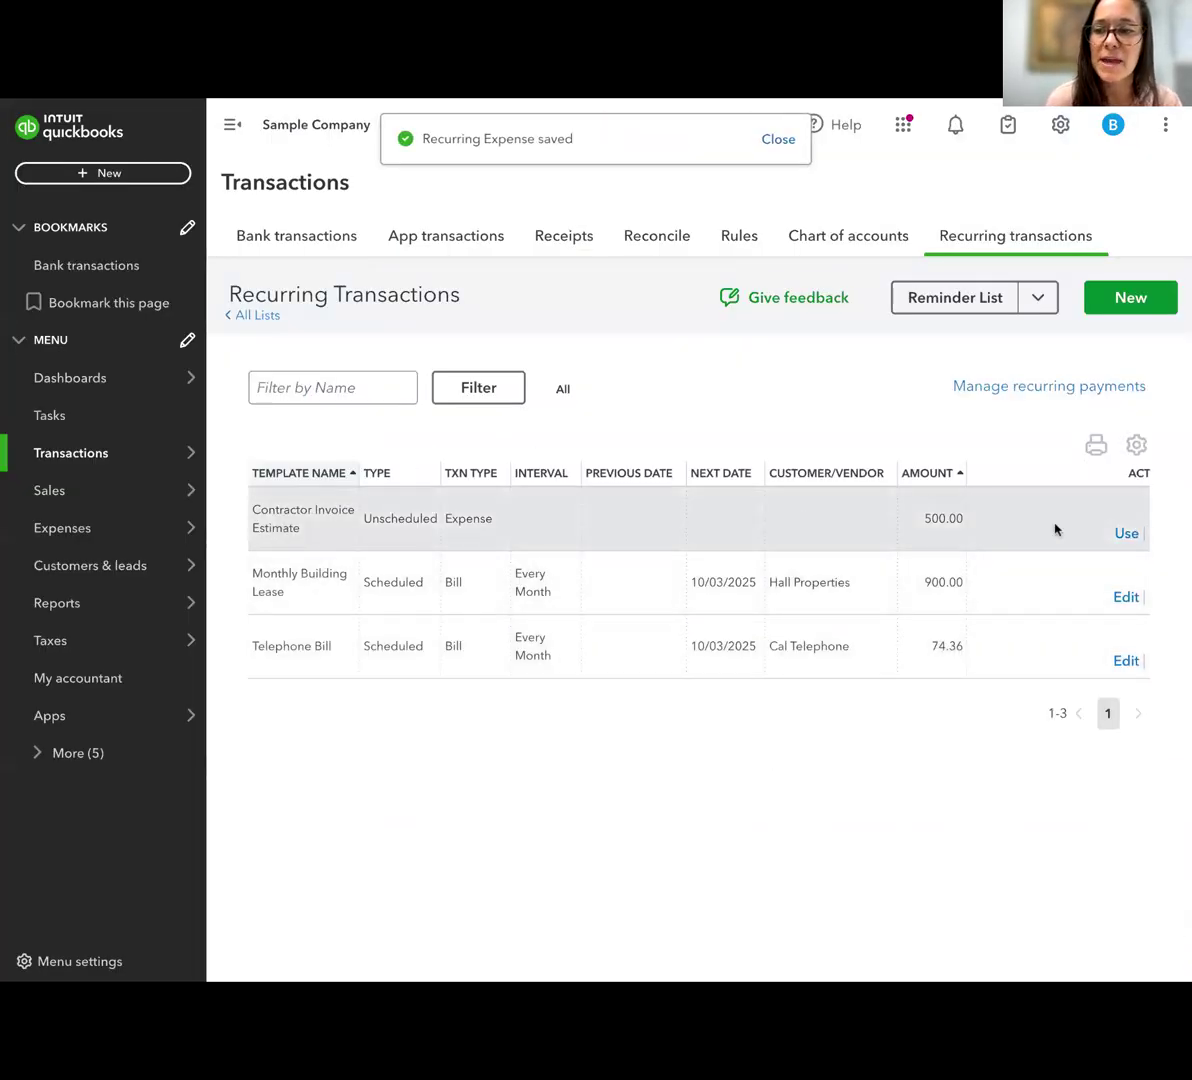
Create an expense from the Contractor Invoice Estimate template with Cal Telephone as payee, and leave it without saving
click(1126, 535)
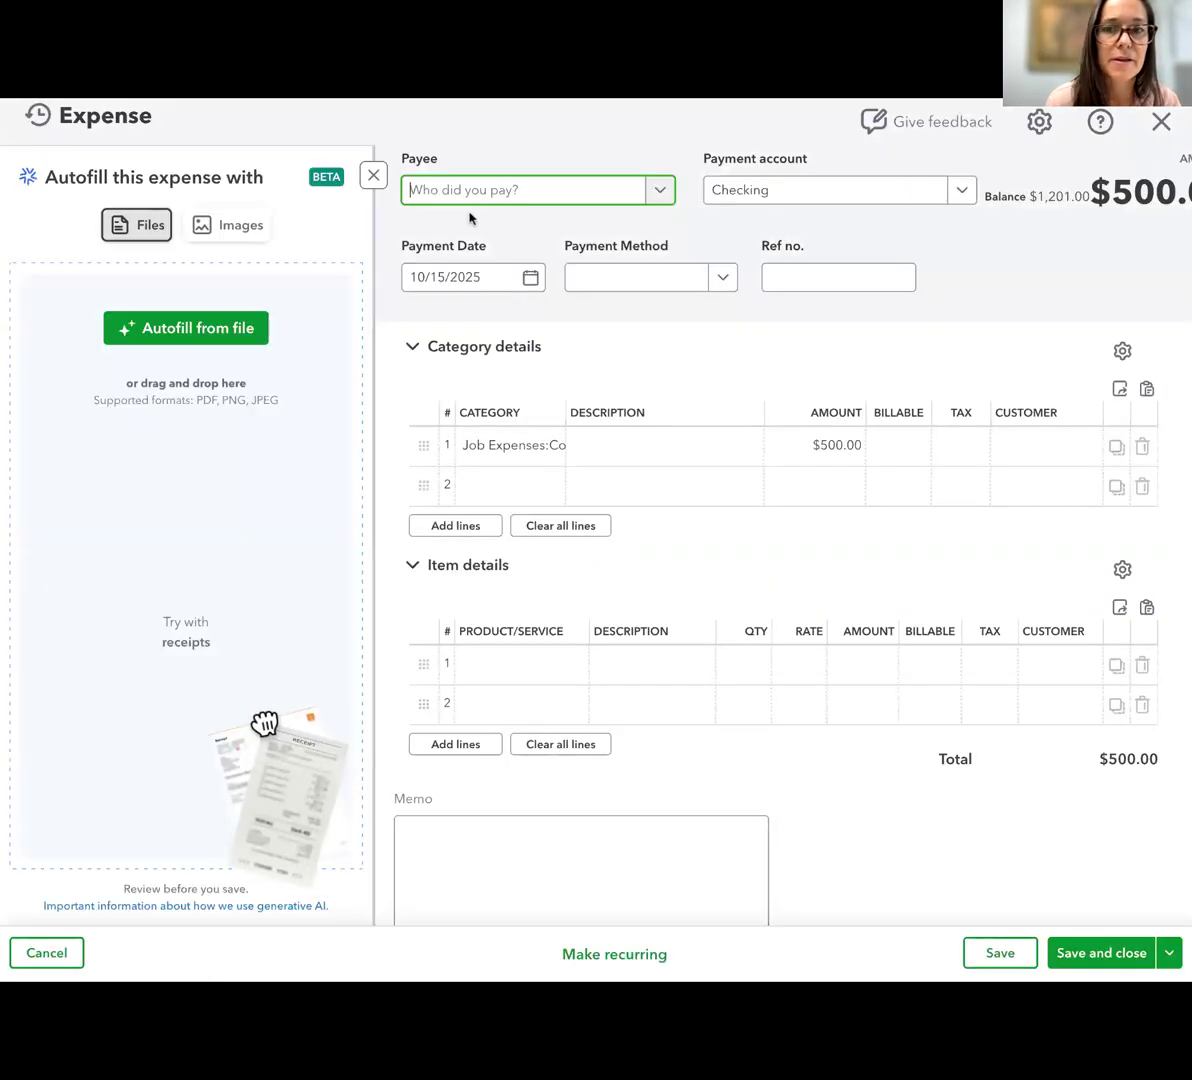
click(487, 200)
click(521, 370)
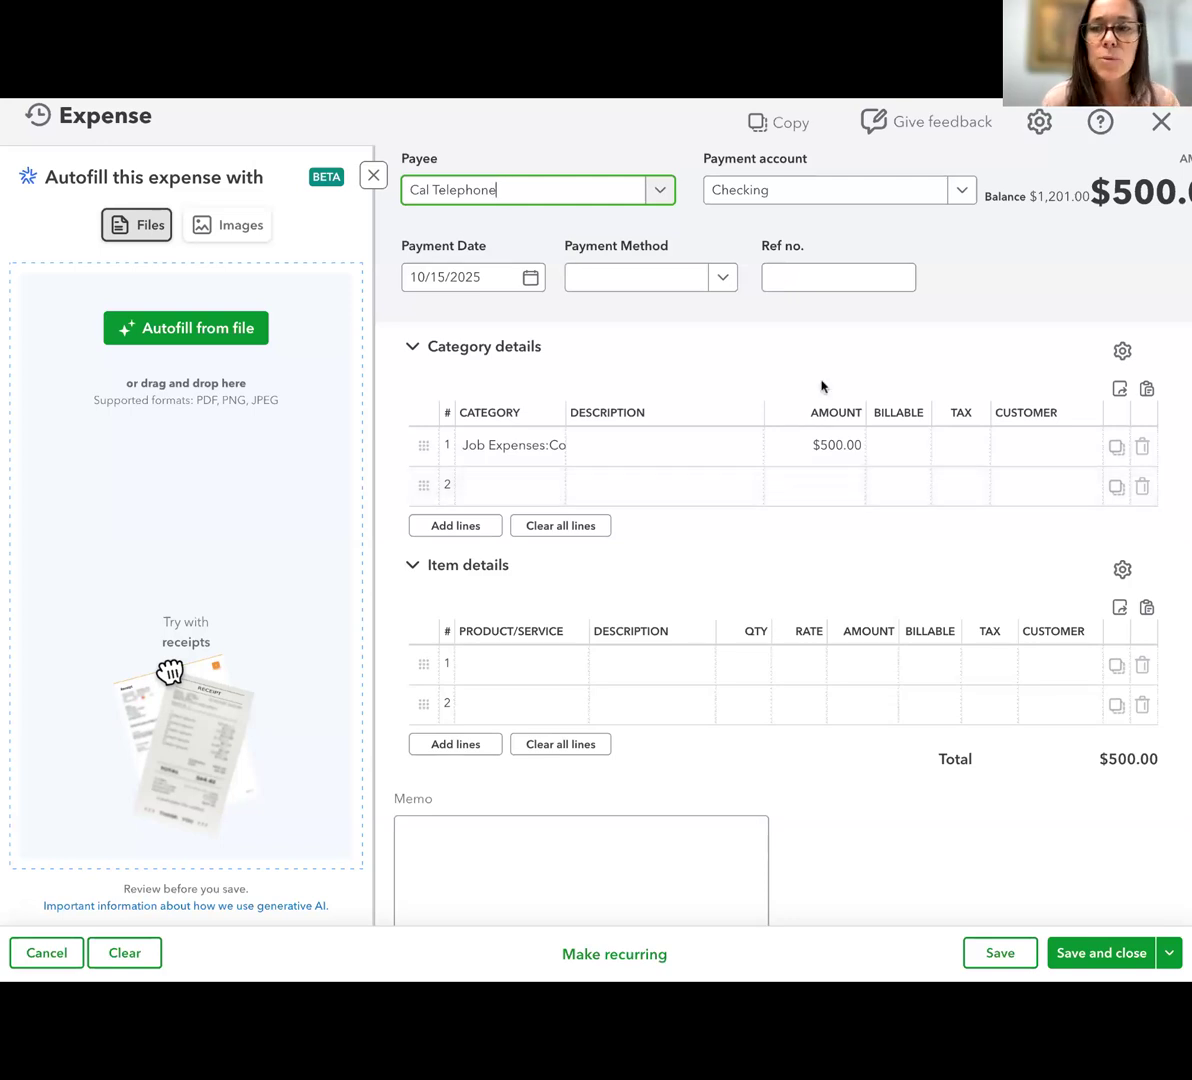
click(1162, 125)
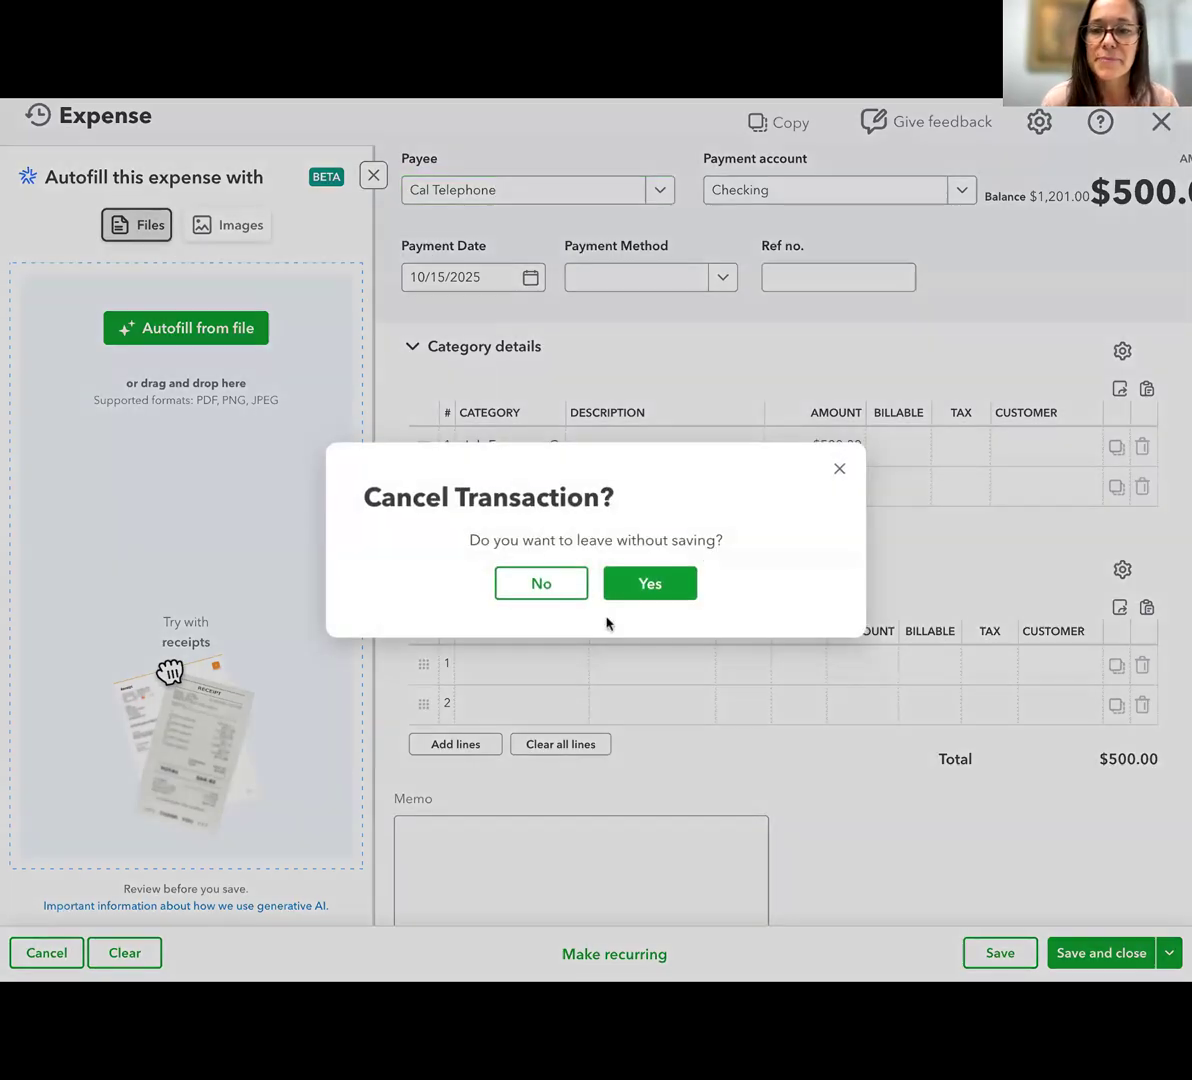
click(632, 588)
Examine the full list of transaction types available for a new recurring template and close the dialog without creating one
click(1130, 297)
click(510, 575)
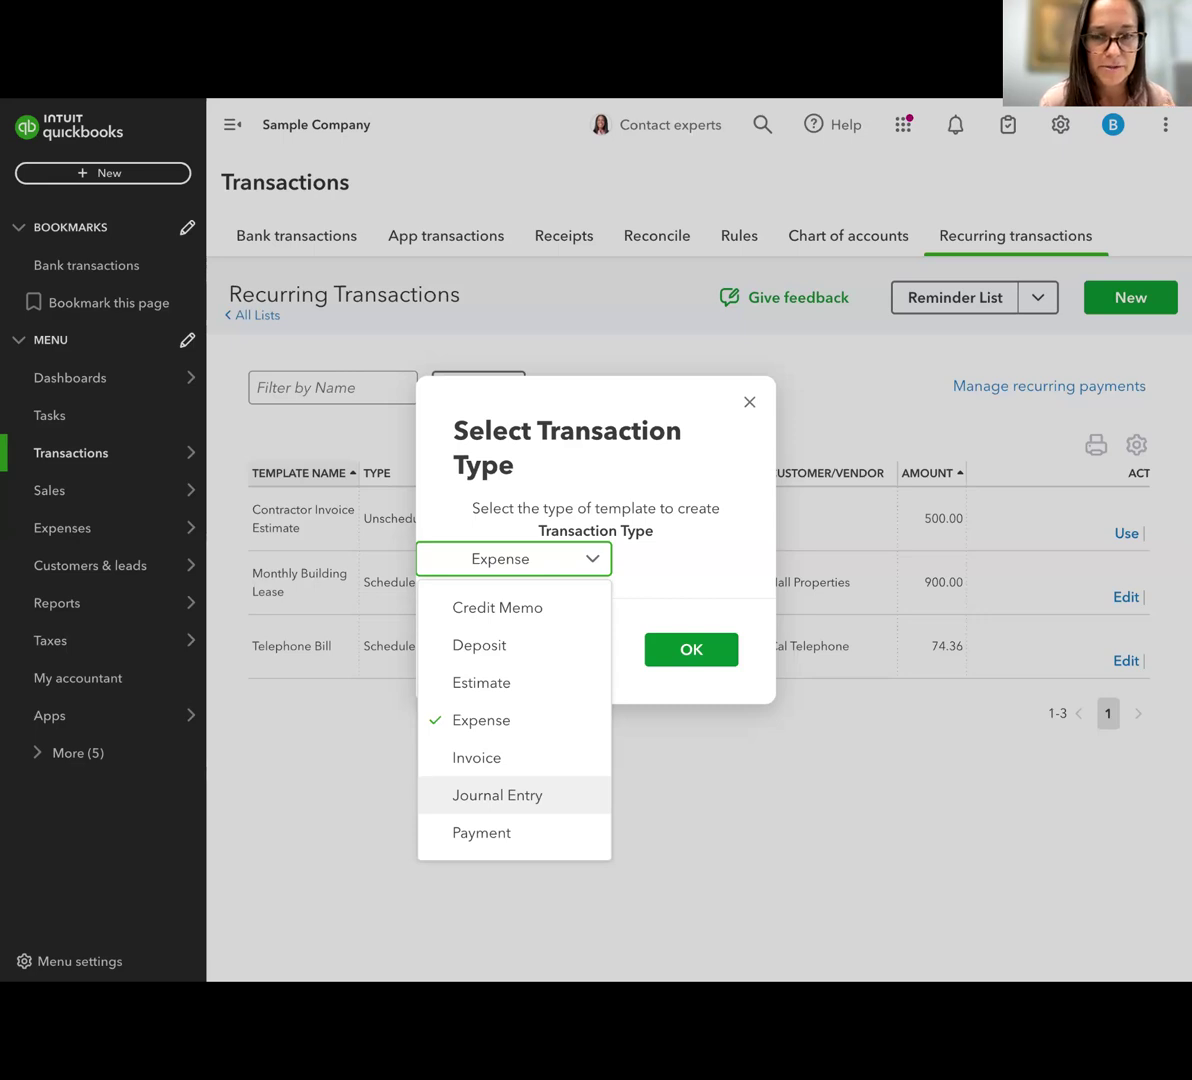
click(653, 462)
click(555, 568)
scroll(545, 715, up, 4)
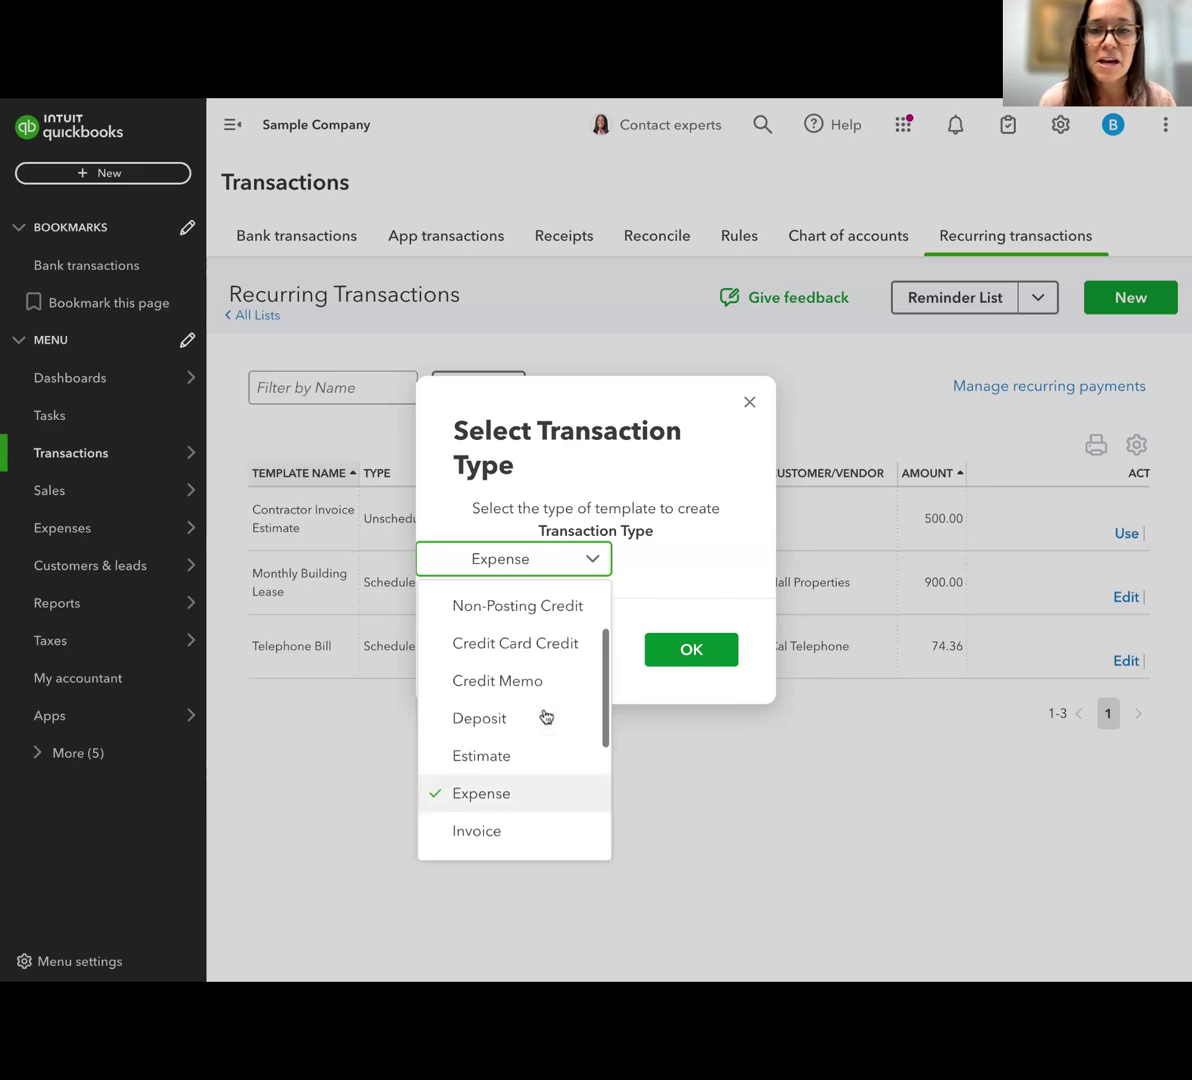
scroll(545, 715, down, 2)
scroll(543, 650, up, 2)
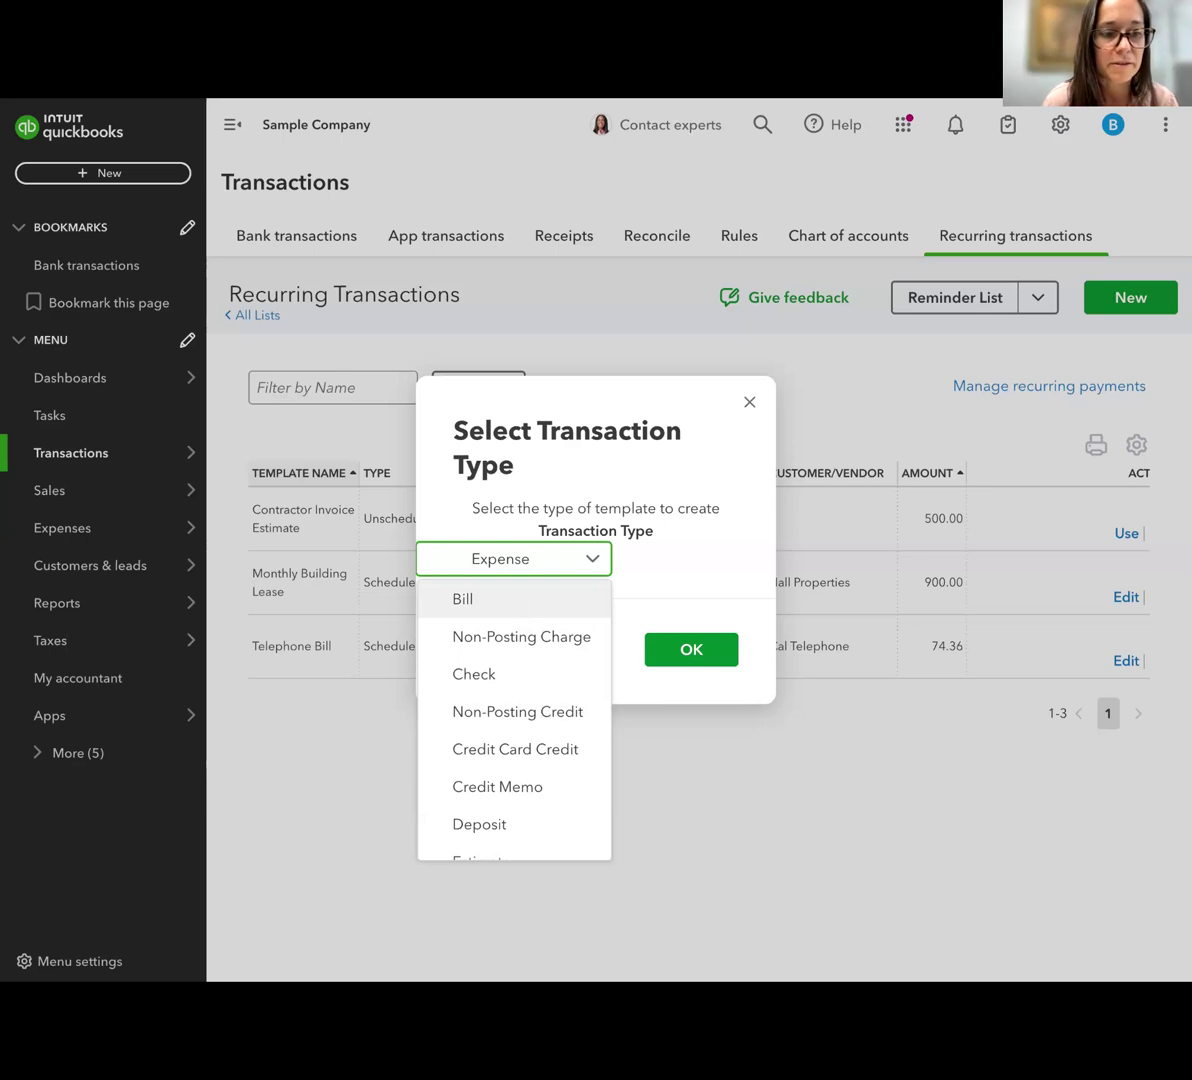
scroll(522, 744, down, 3)
scroll(522, 744, down, 2)
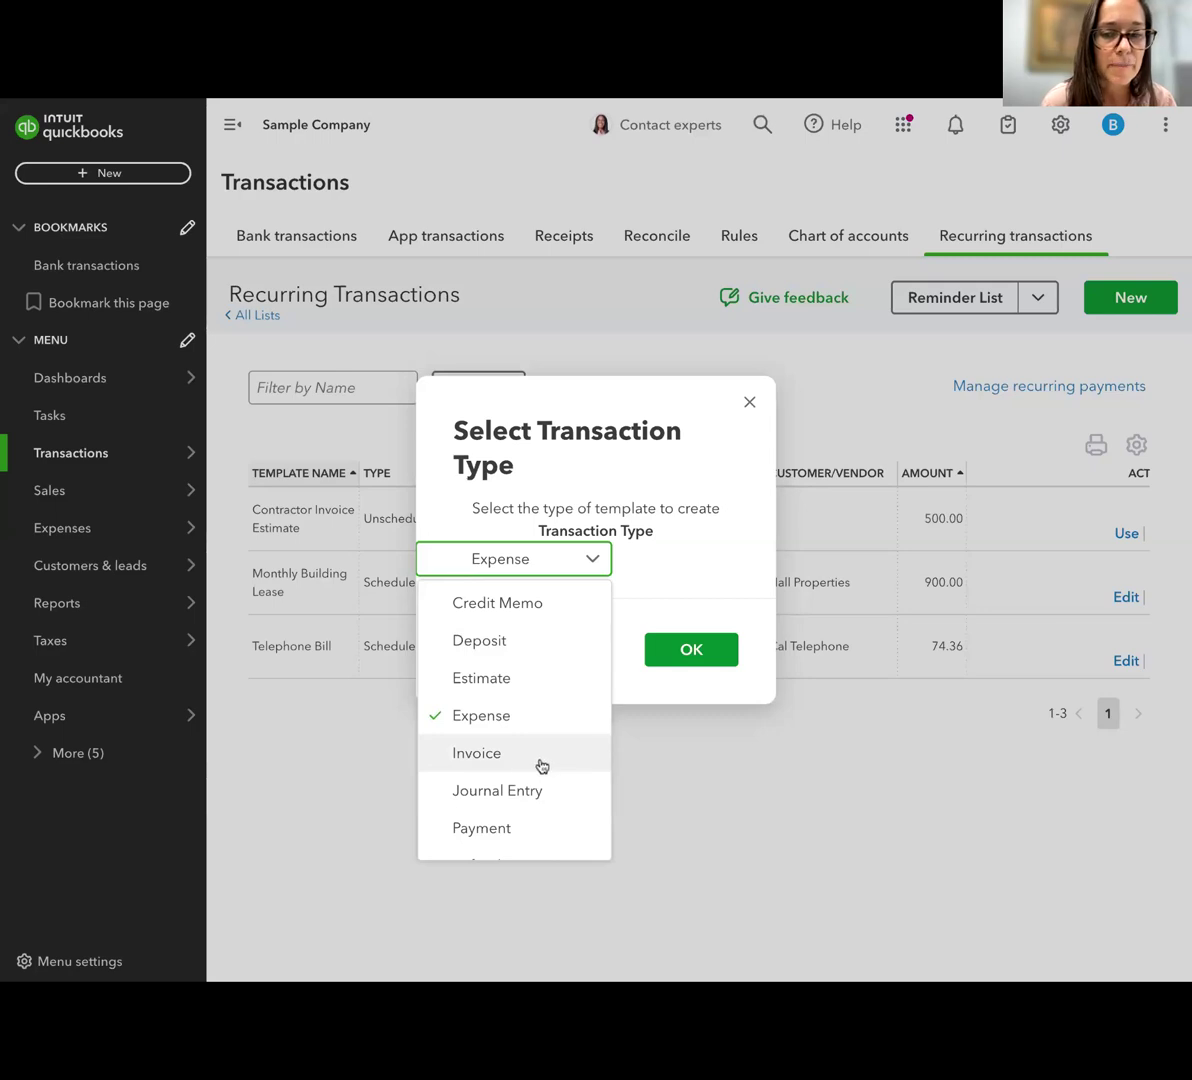
scroll(538, 764, down, 5)
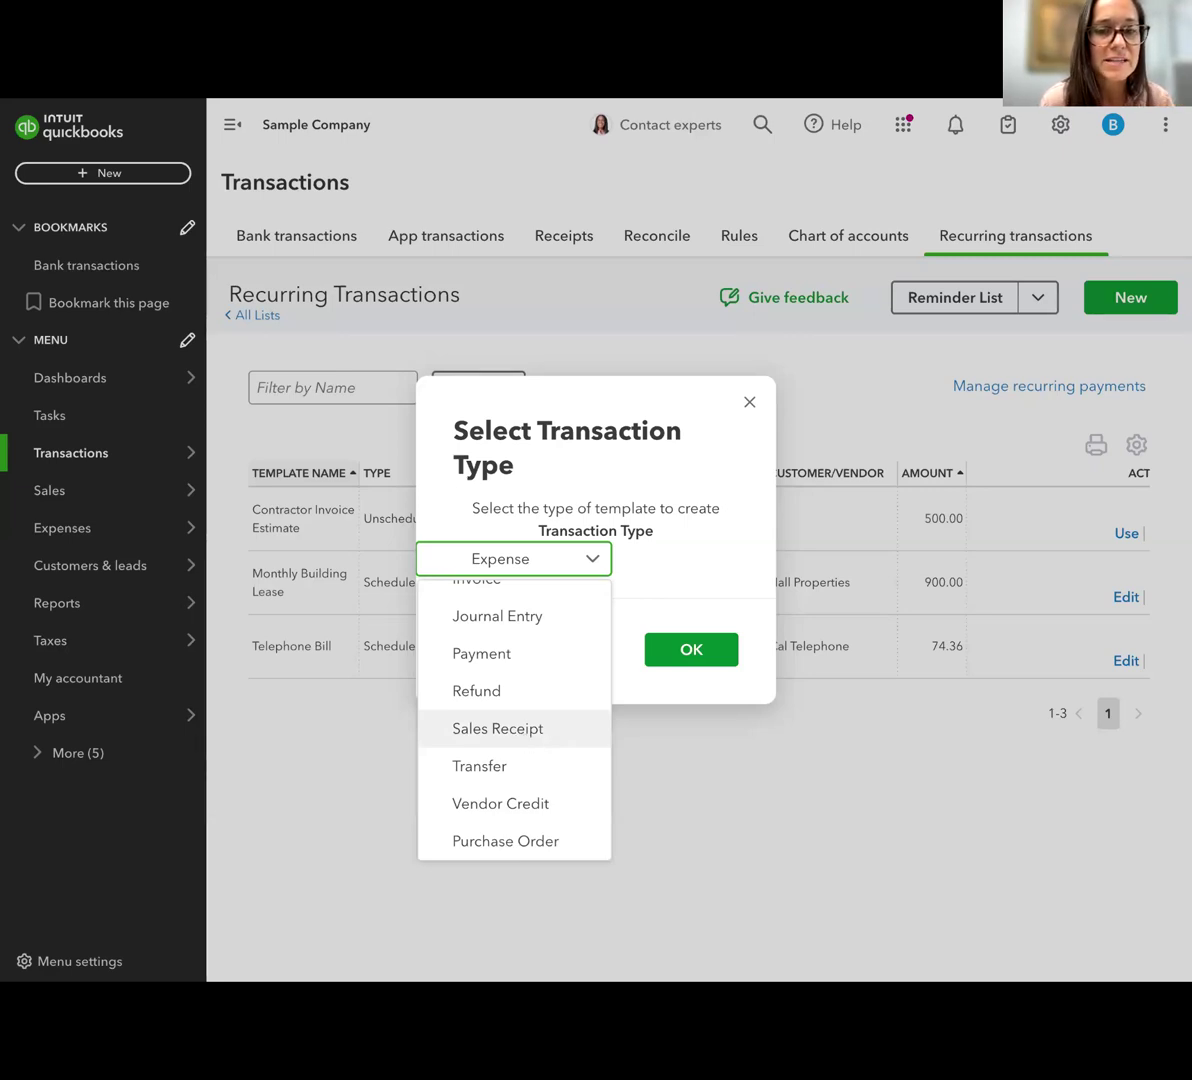
click(665, 780)
click(695, 797)
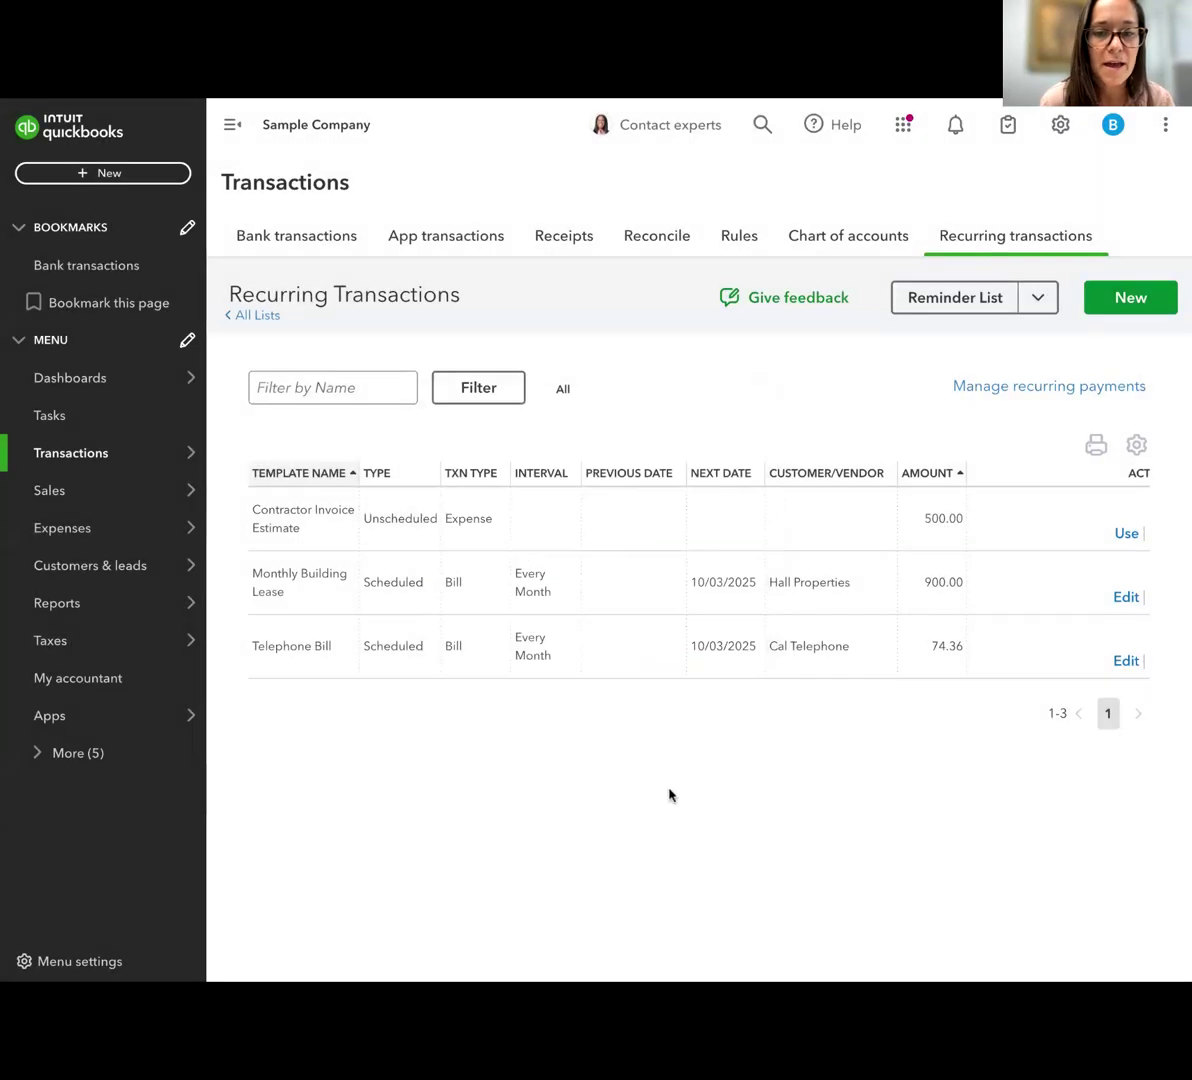
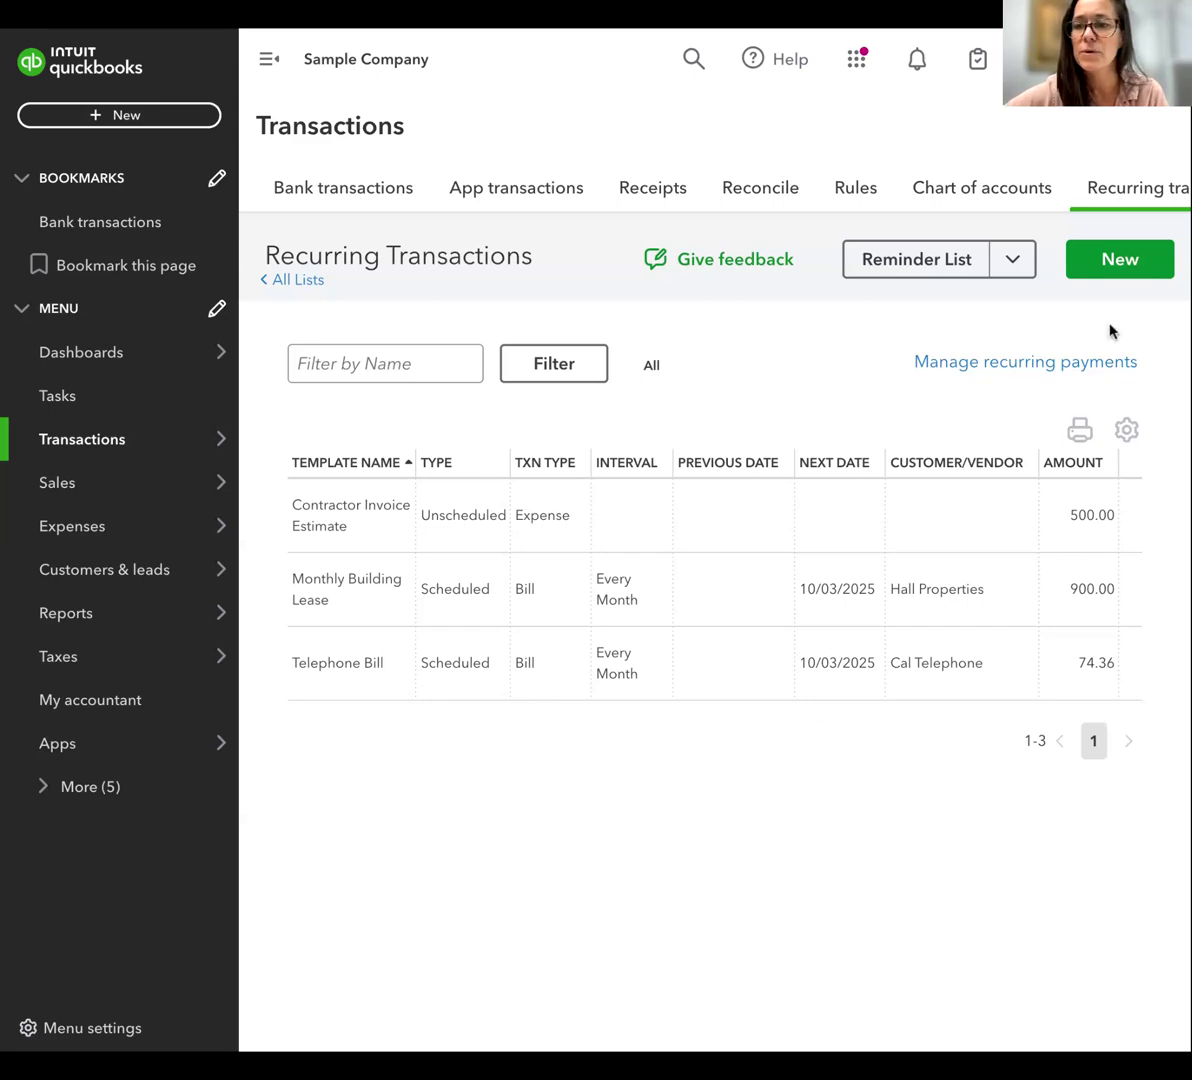
Start a new recurring transaction template of type Invoice
click(1118, 259)
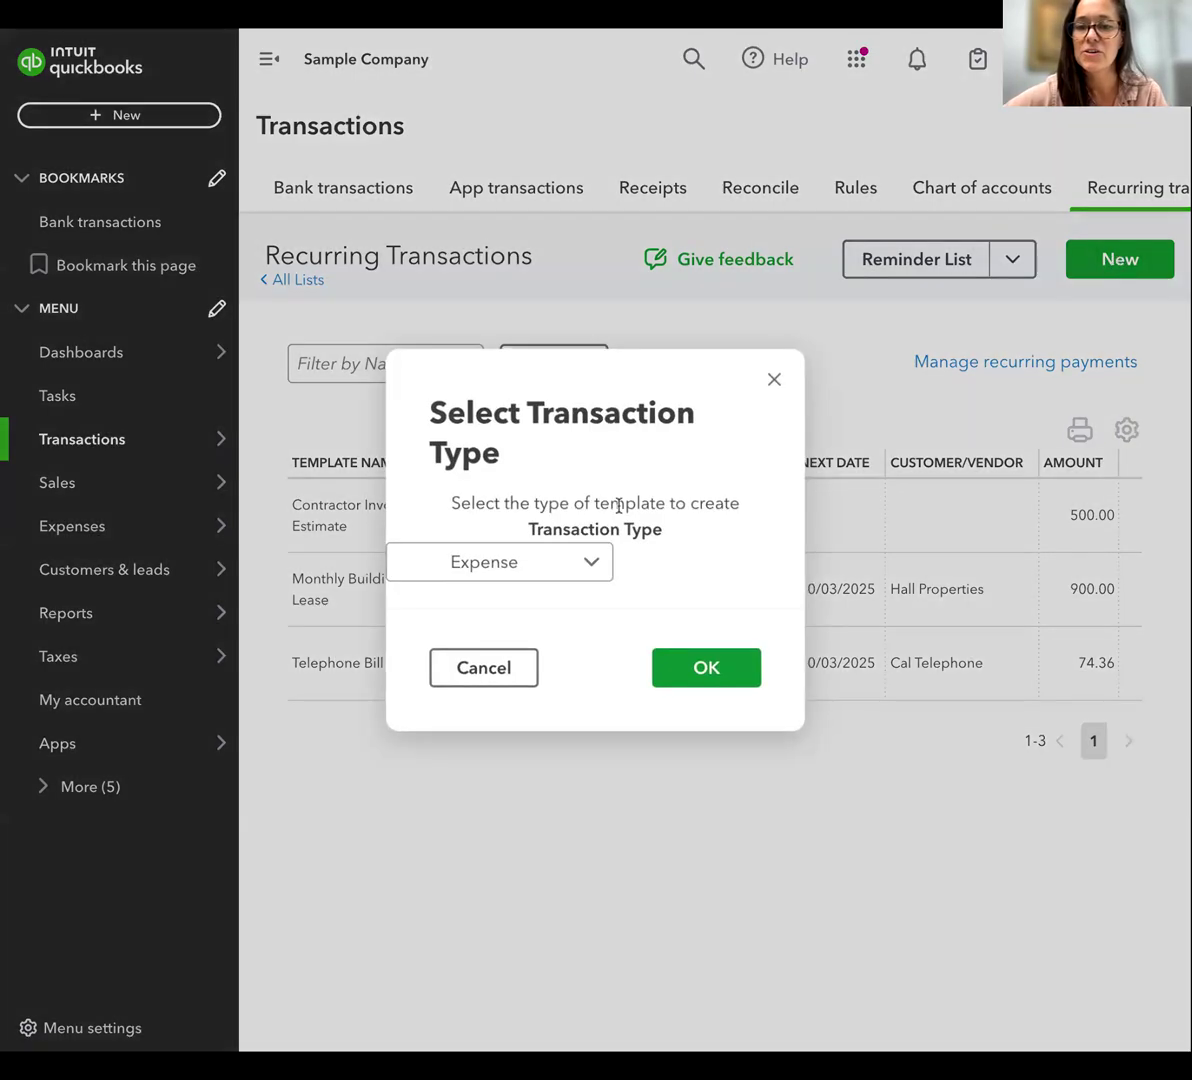
click(523, 572)
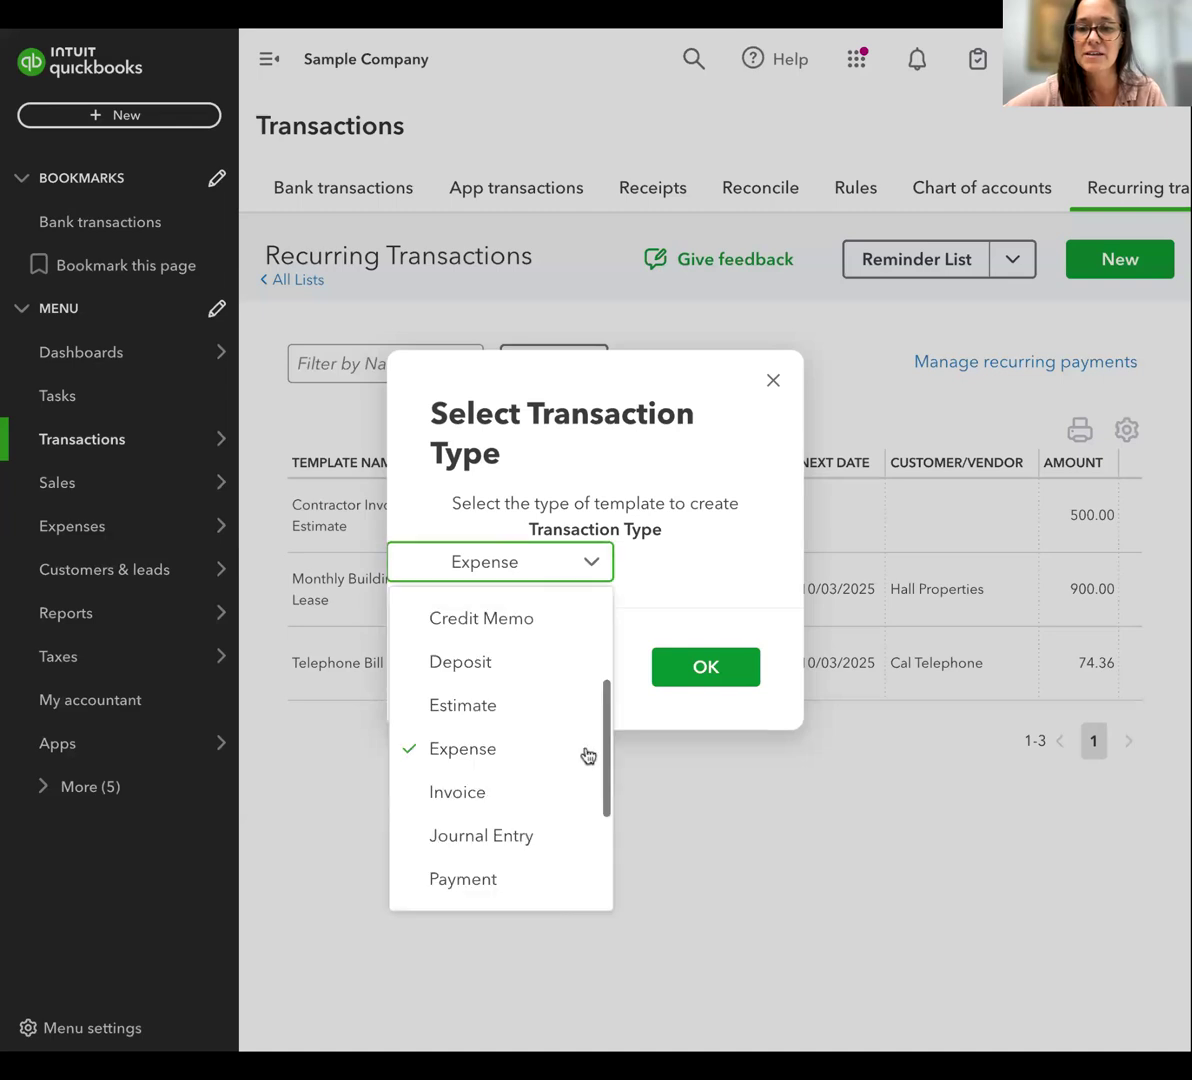
click(505, 793)
click(697, 667)
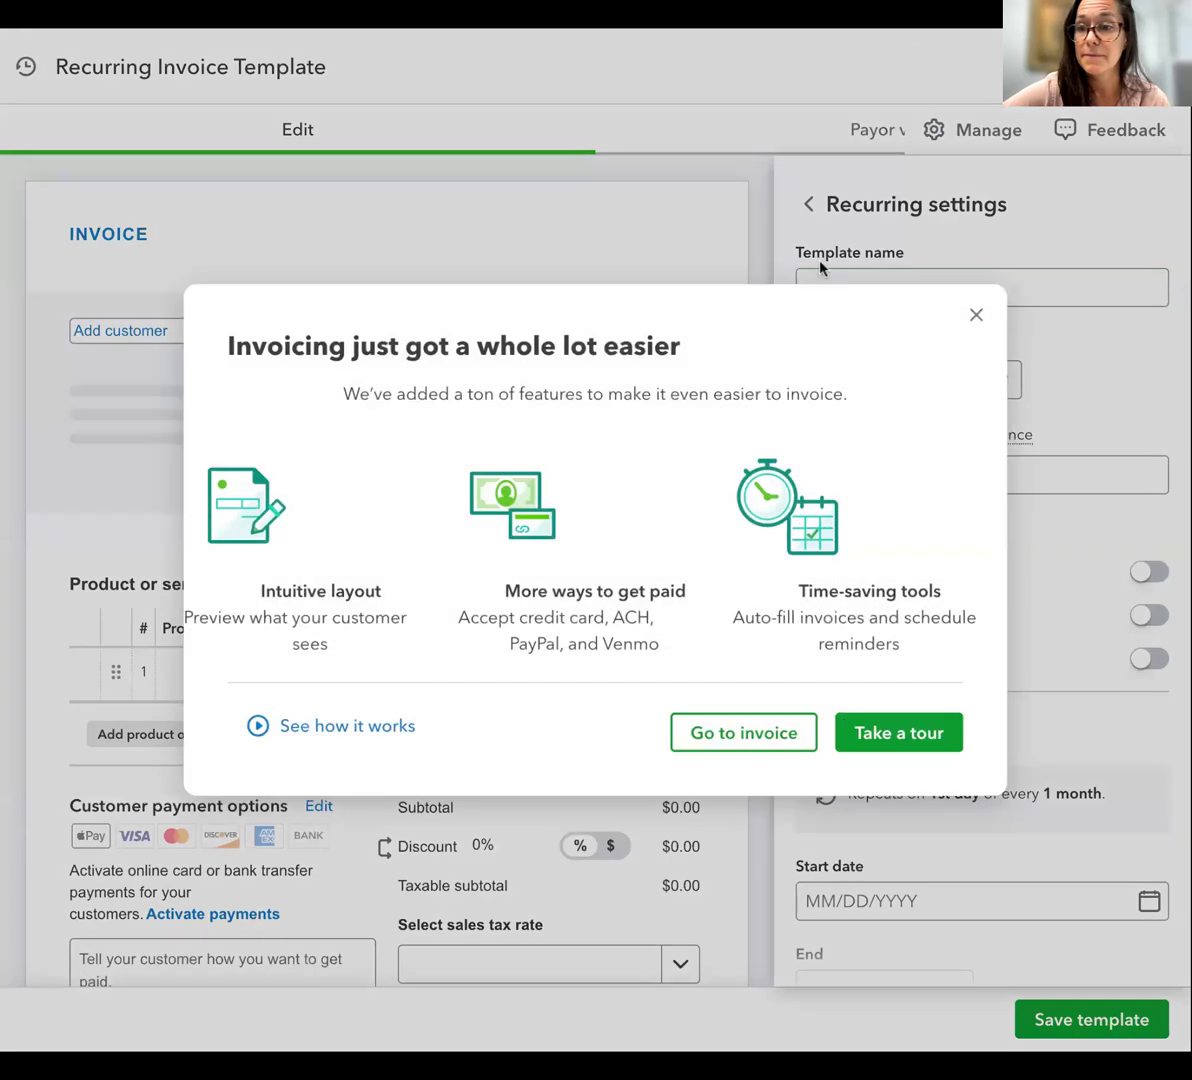
click(975, 315)
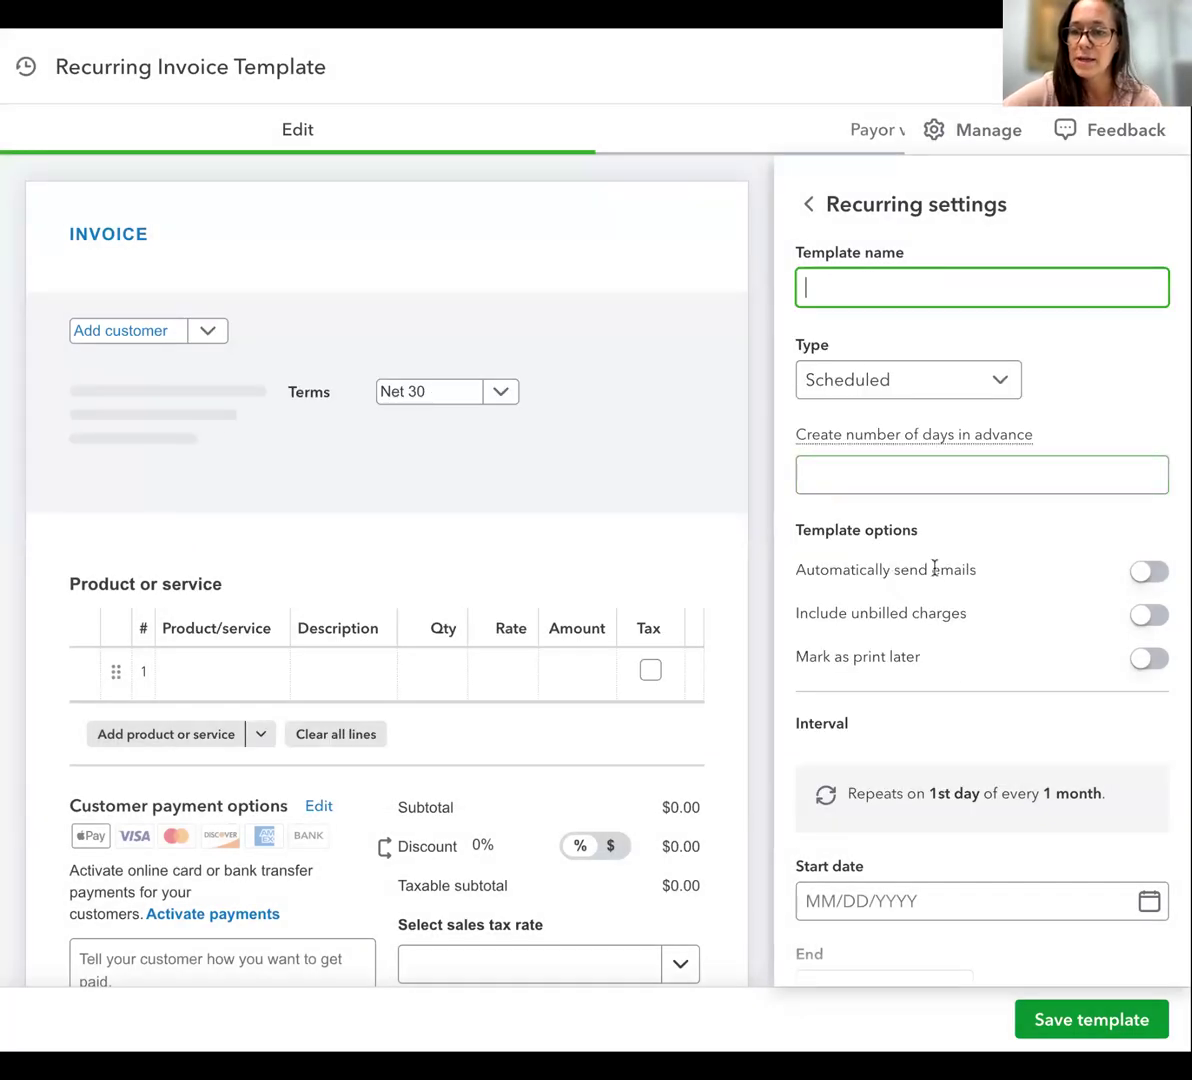
Set the recurring invoice schedule to end after 5 occurrences
scroll(1104, 702, down, 3)
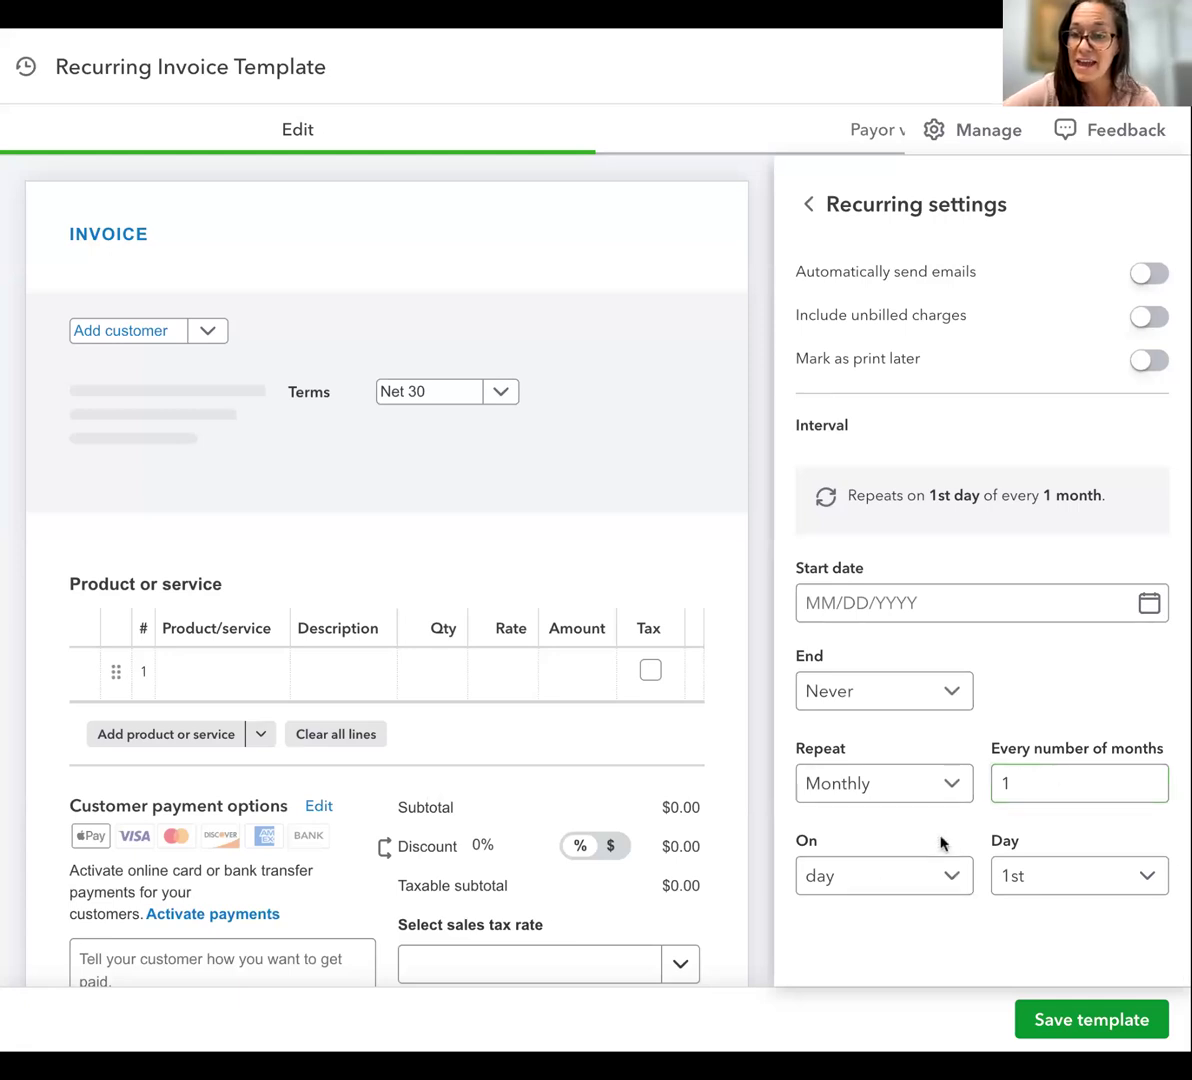
click(892, 698)
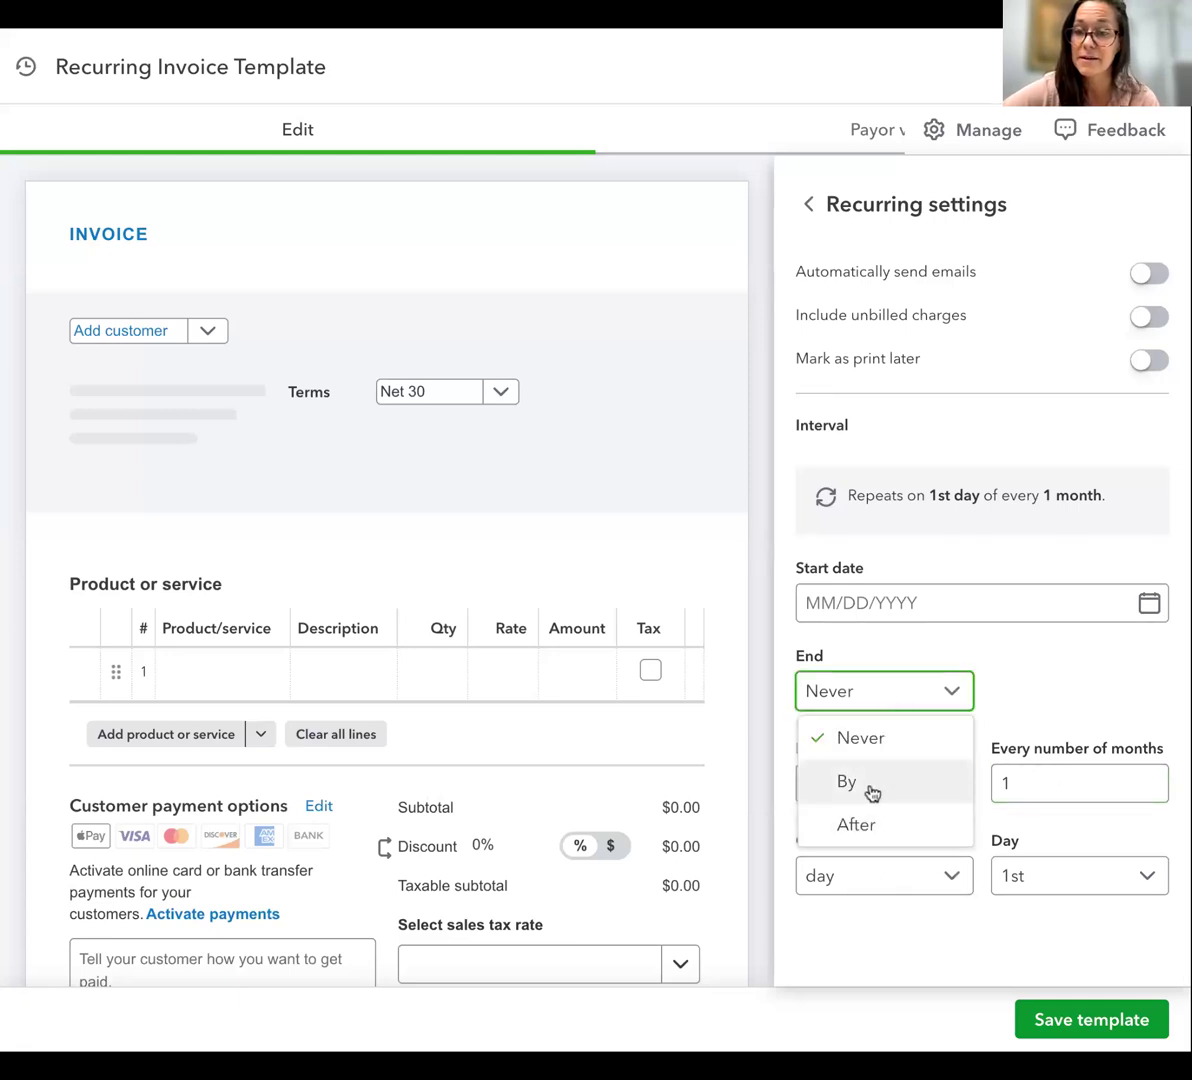
click(882, 826)
click(1074, 686)
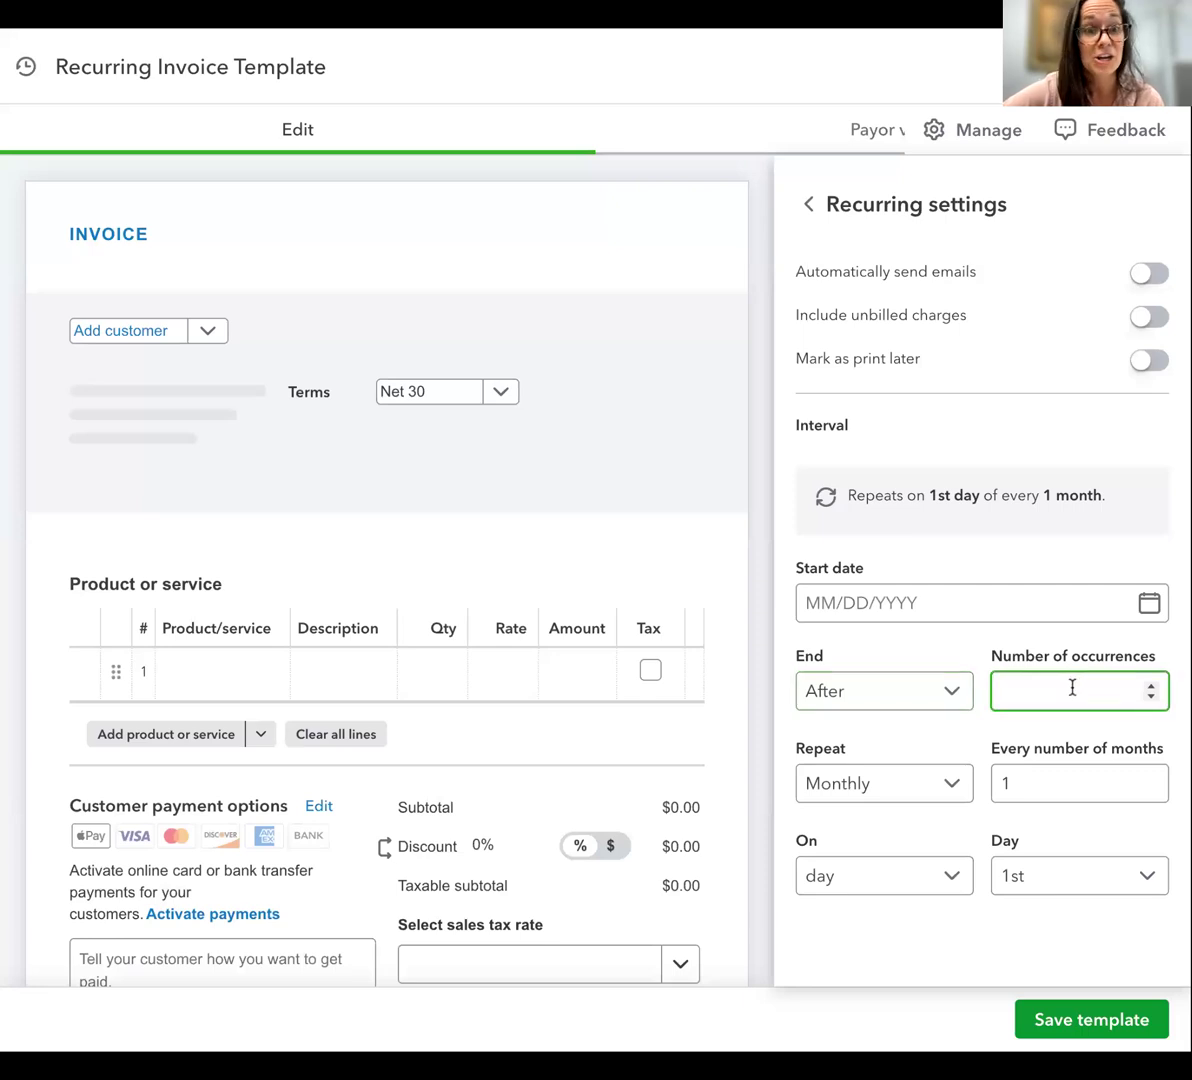
text(5)
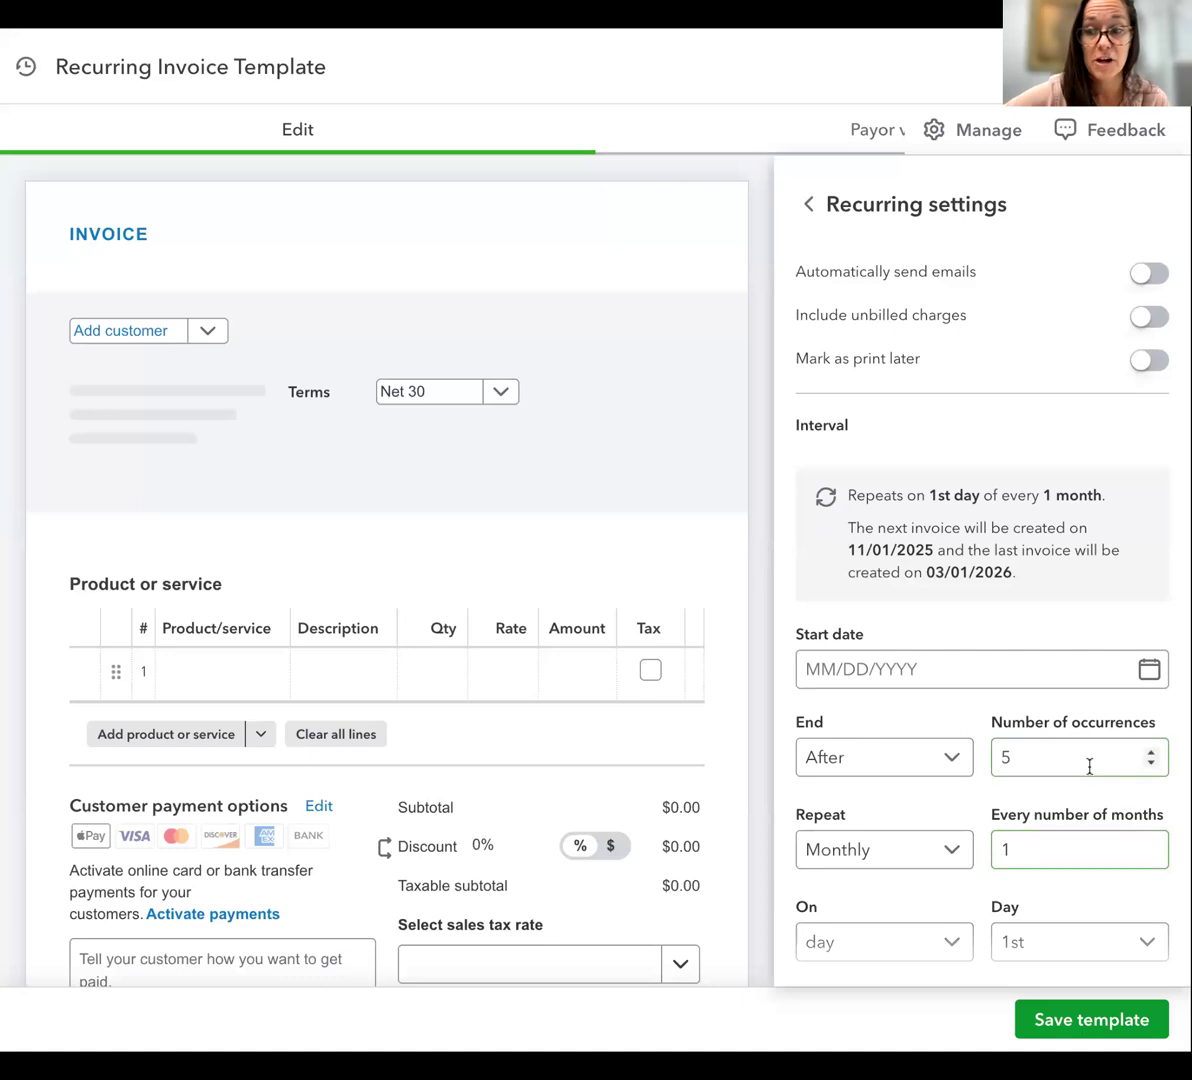
Change the recurring invoice schedule to repeat weekly and end by 11/28/2025
click(905, 765)
click(886, 846)
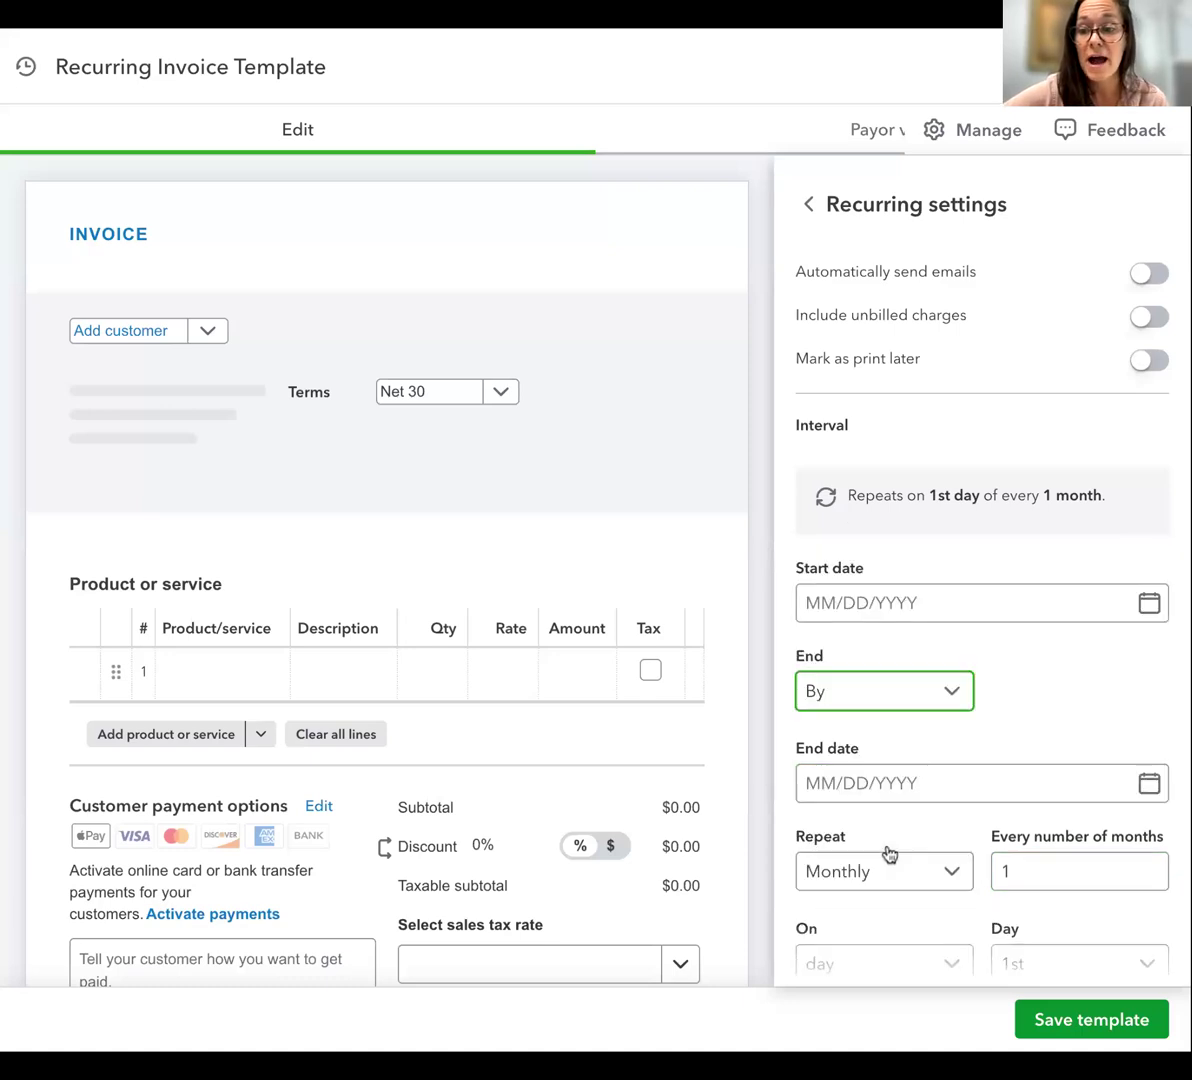
click(938, 780)
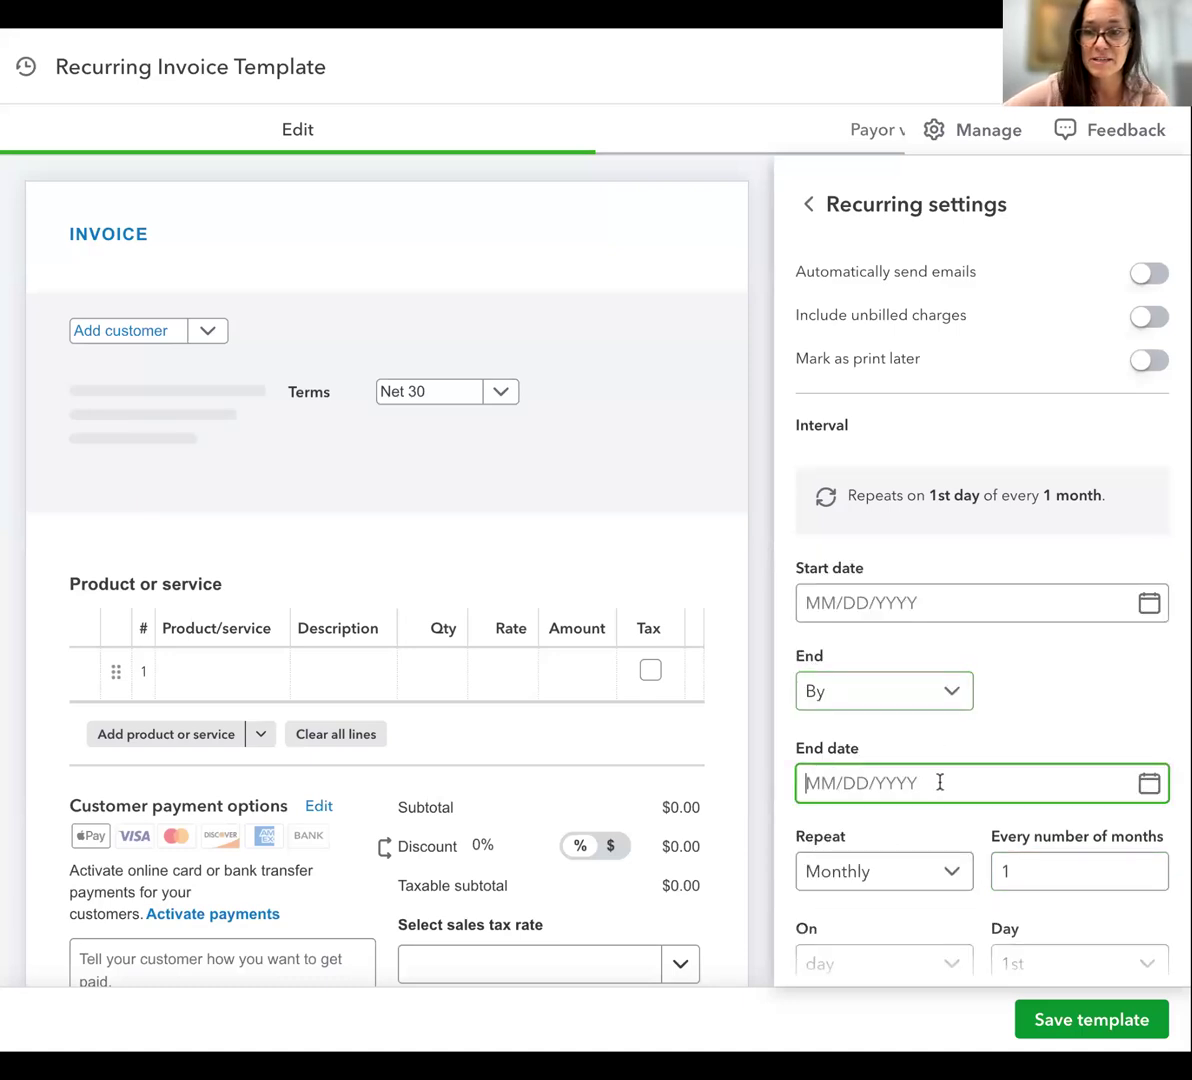
scroll(898, 779, down, 1)
click(898, 787)
click(900, 808)
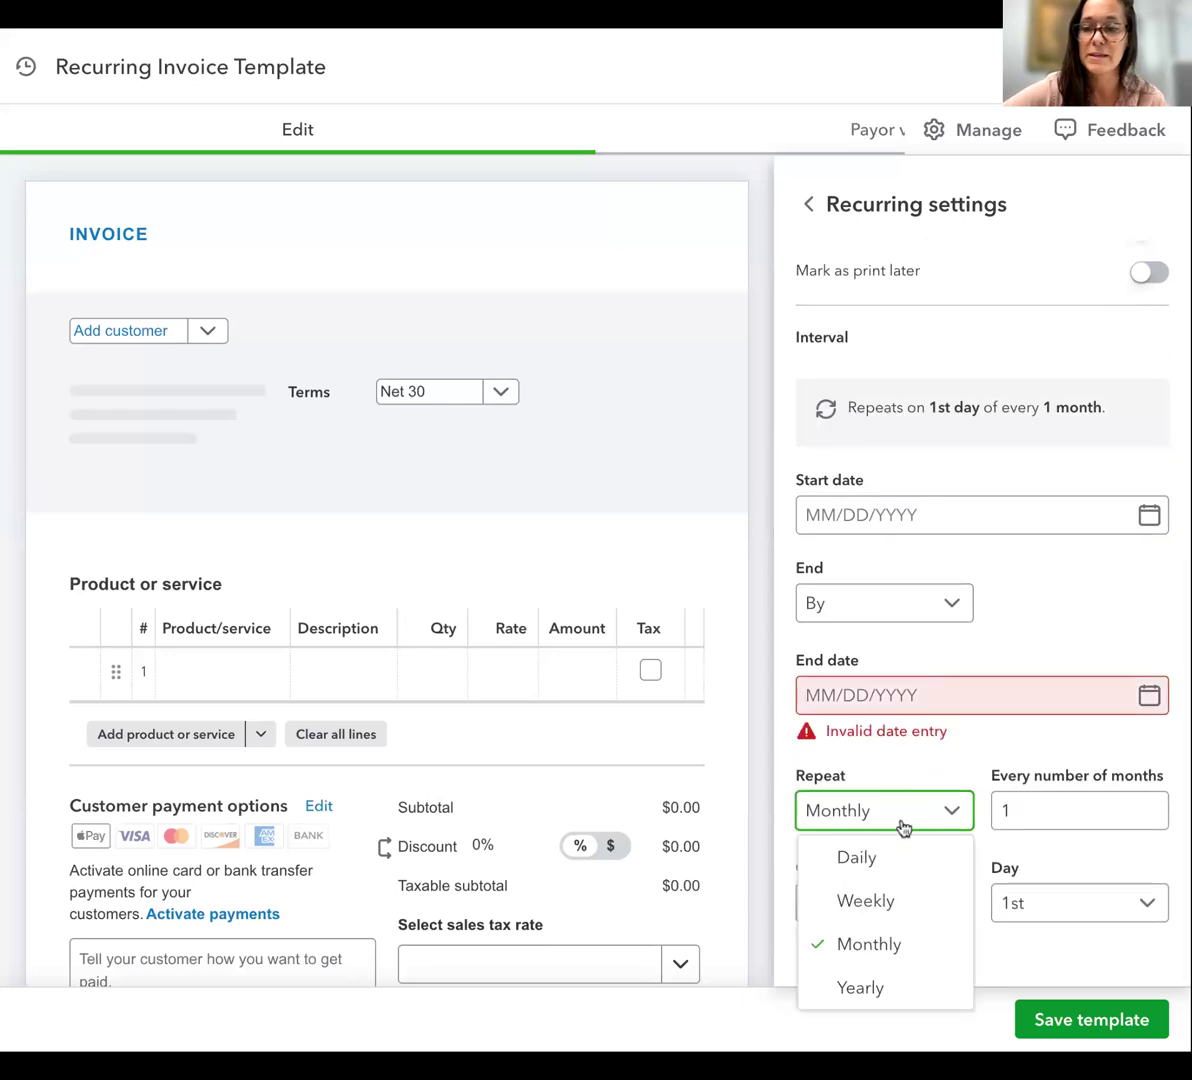
click(866, 898)
click(851, 694)
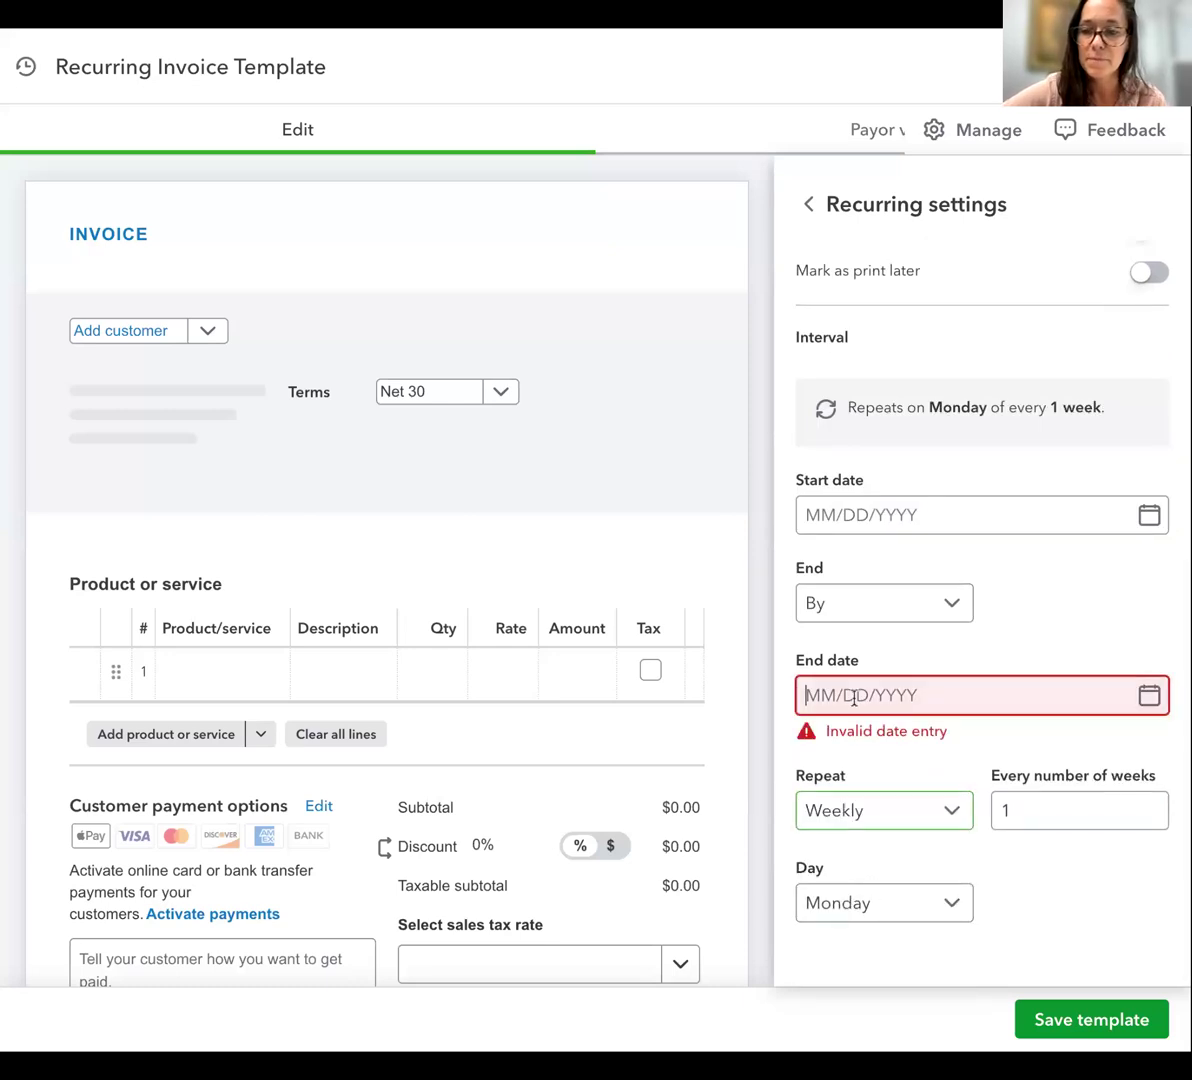
click(1149, 696)
click(1036, 759)
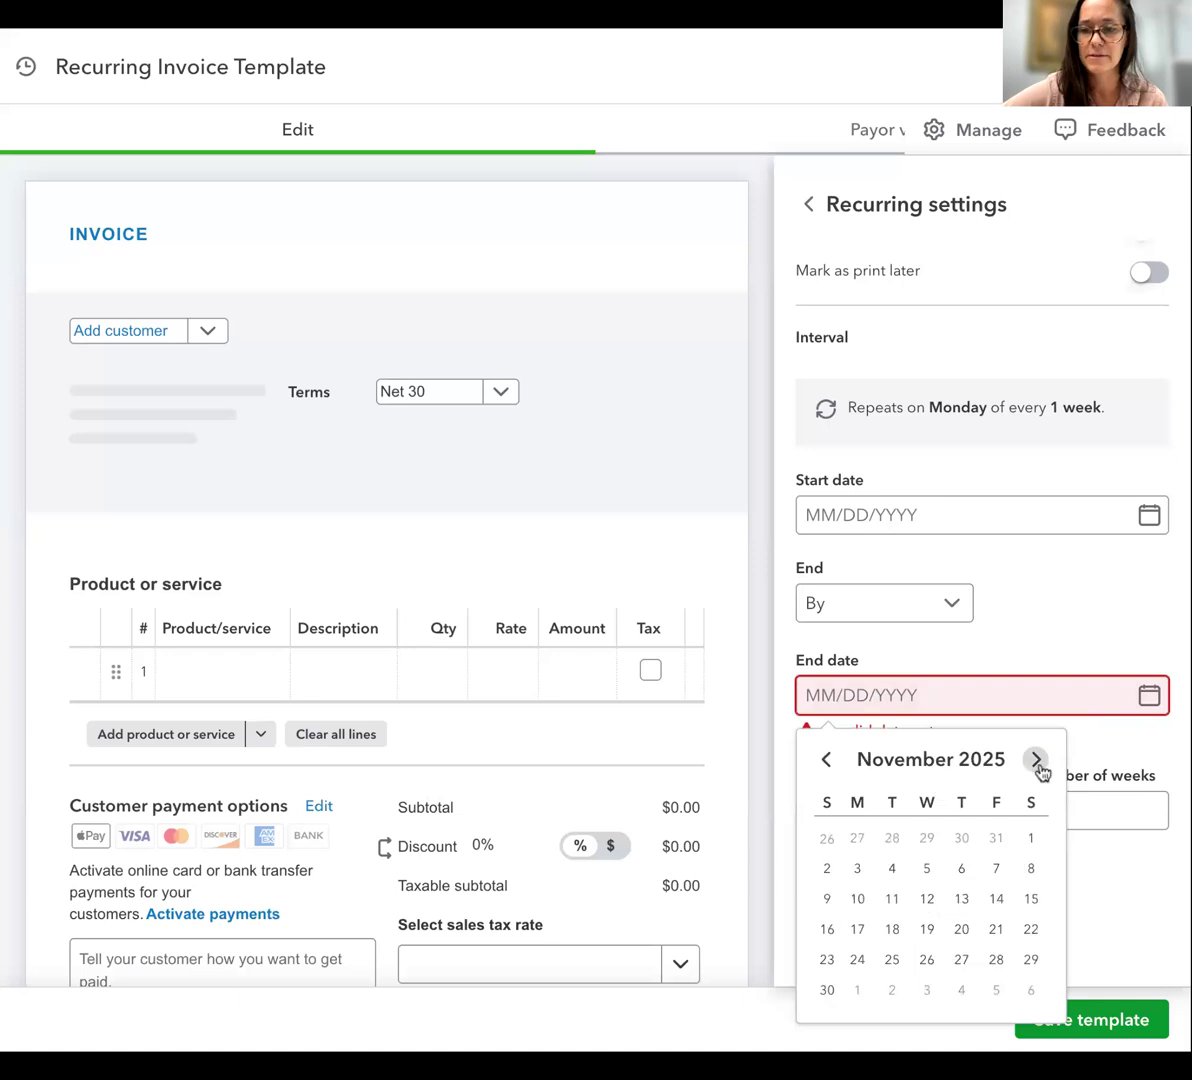
click(996, 959)
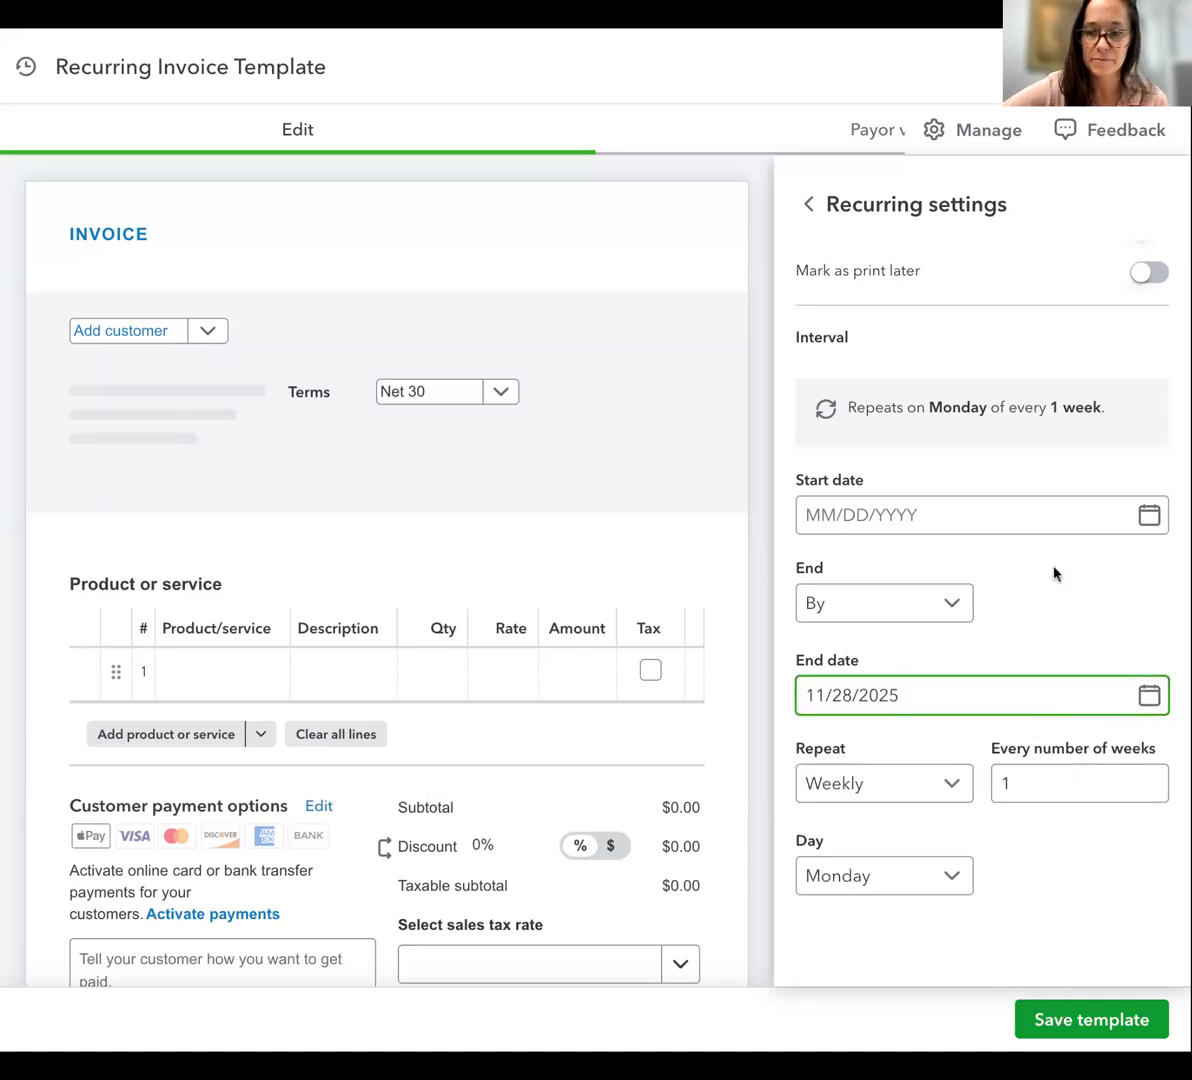
click(1, 706)
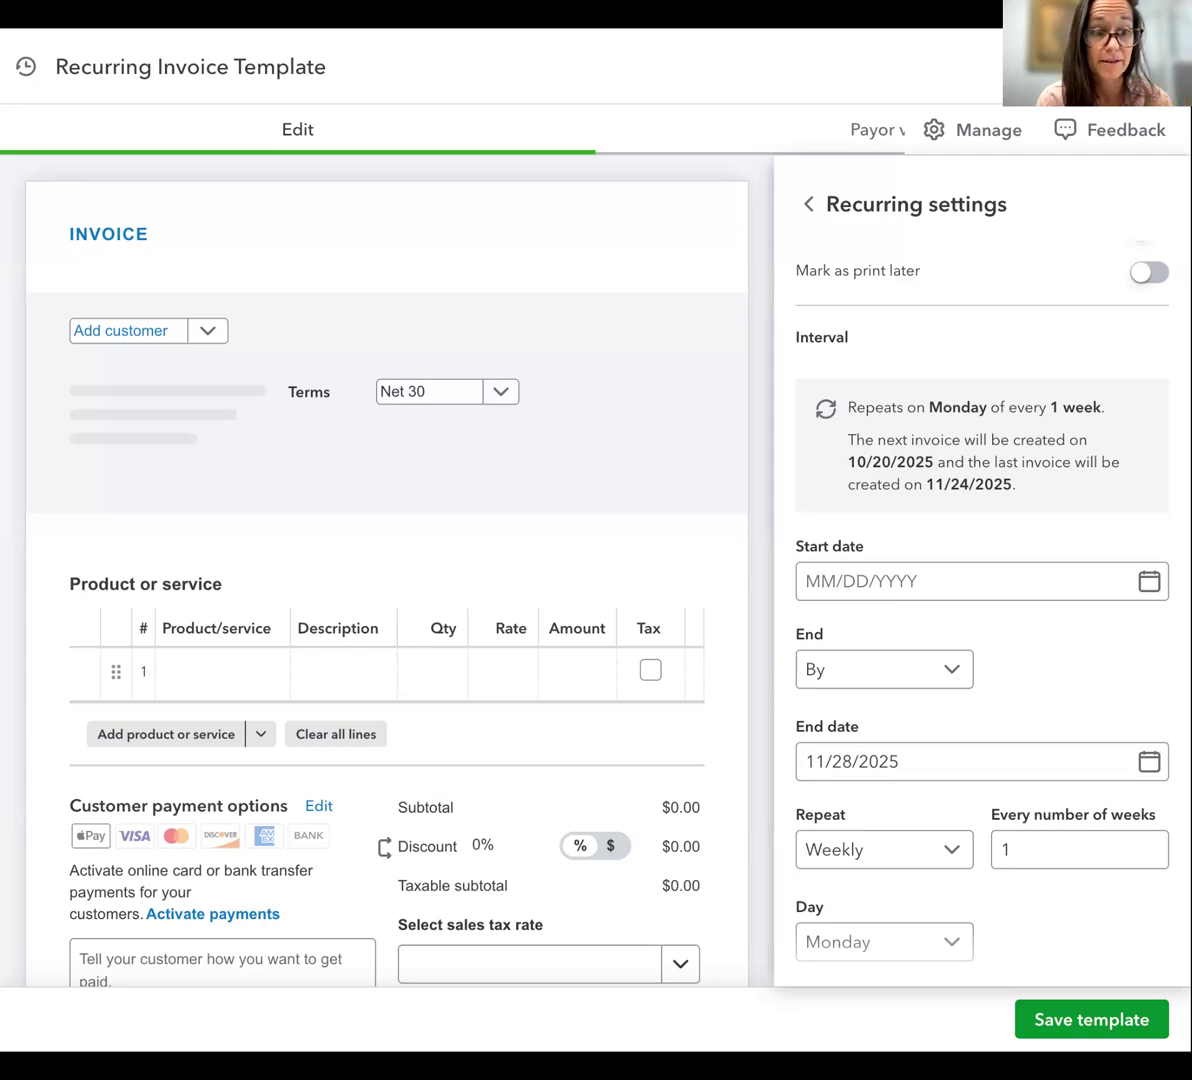
Leave the recurring invoice template without saving and open the list of sales invoices
click(902, 762)
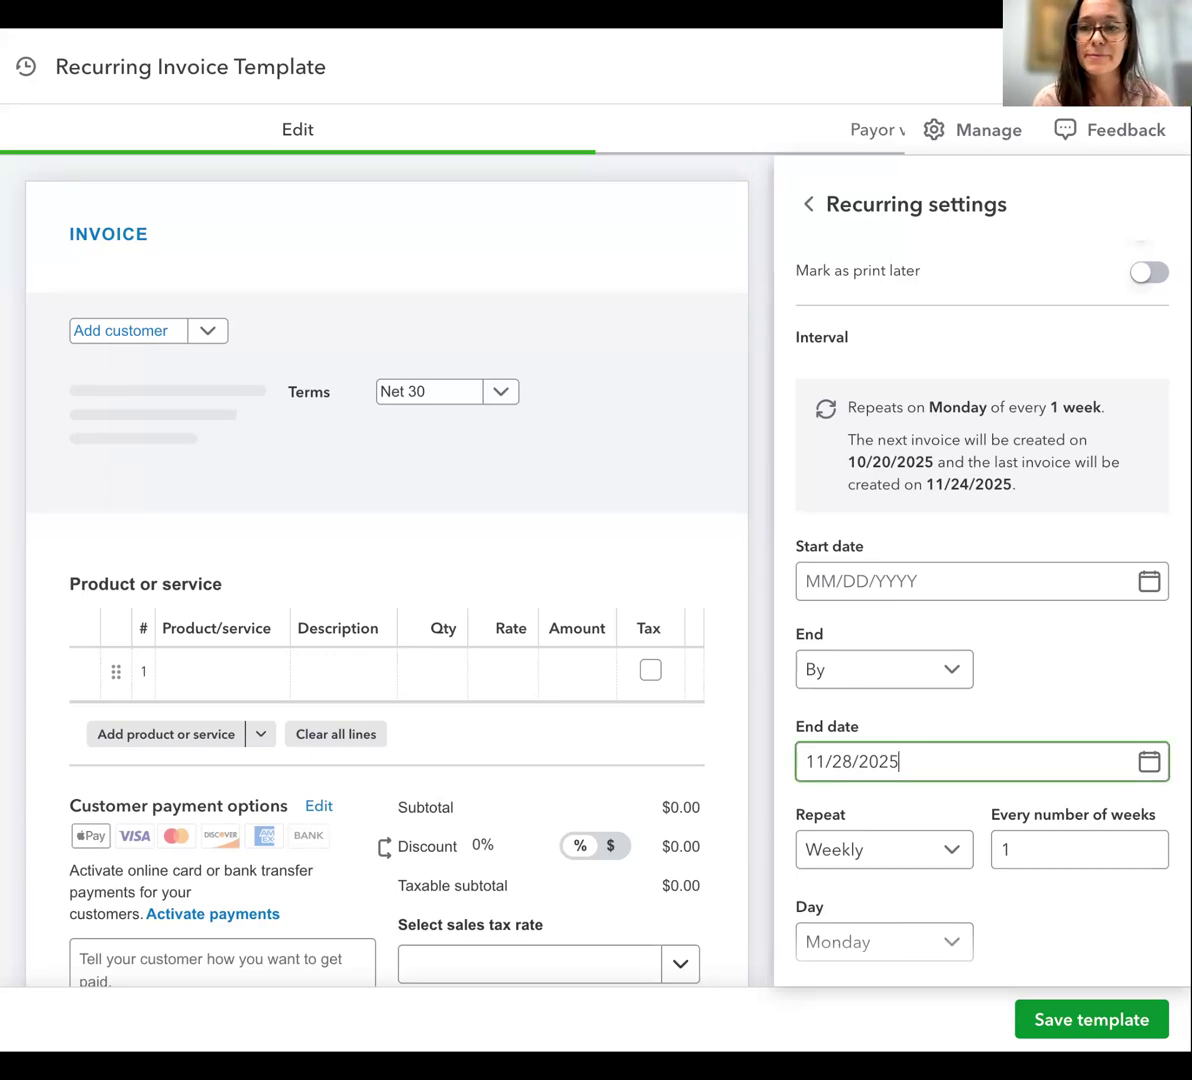
scroll(740, 413, down, 1)
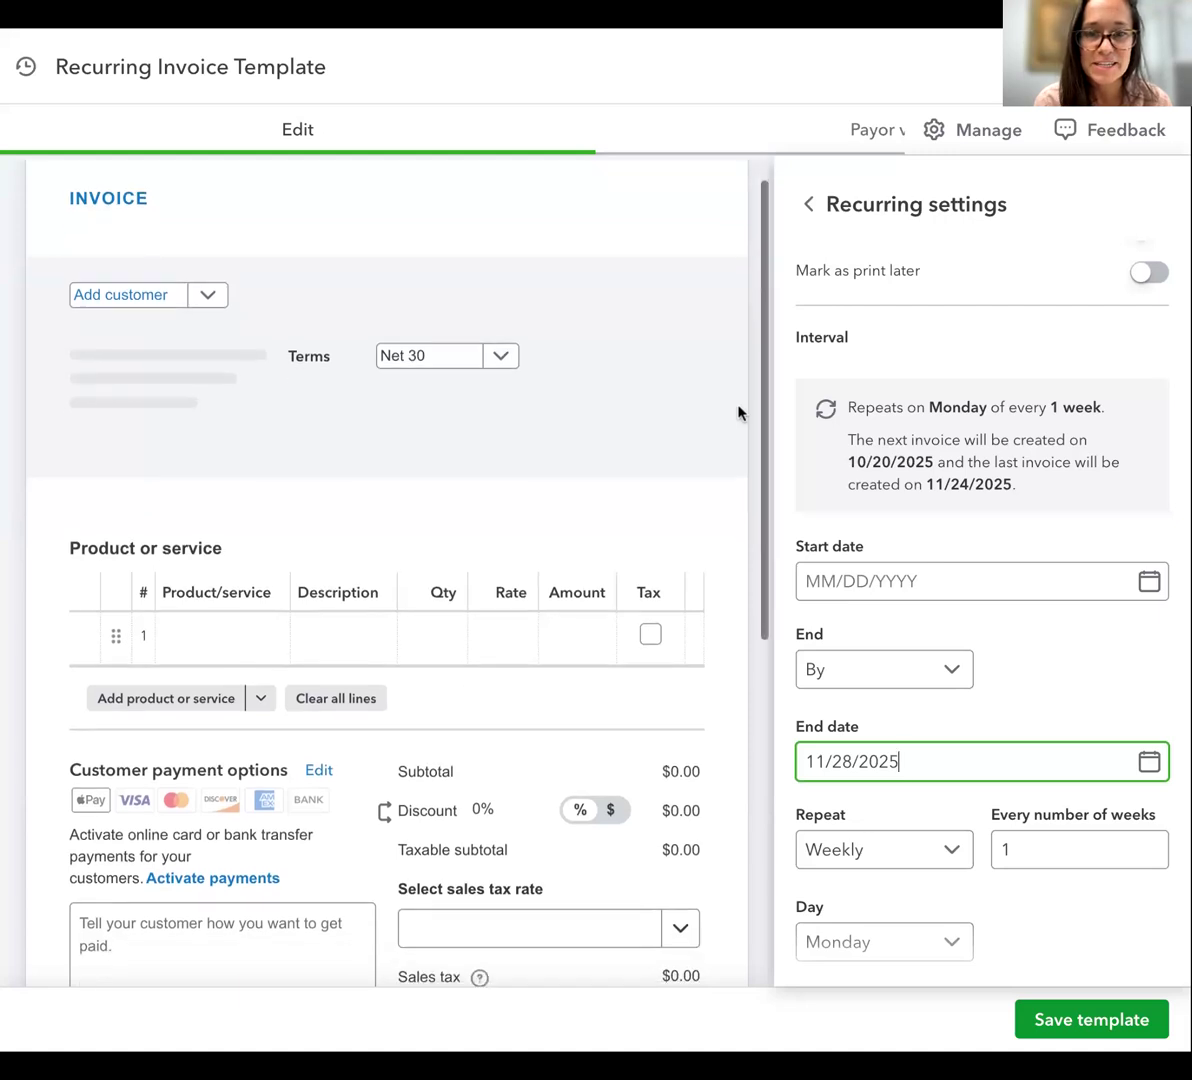
scroll(740, 413, up, 1)
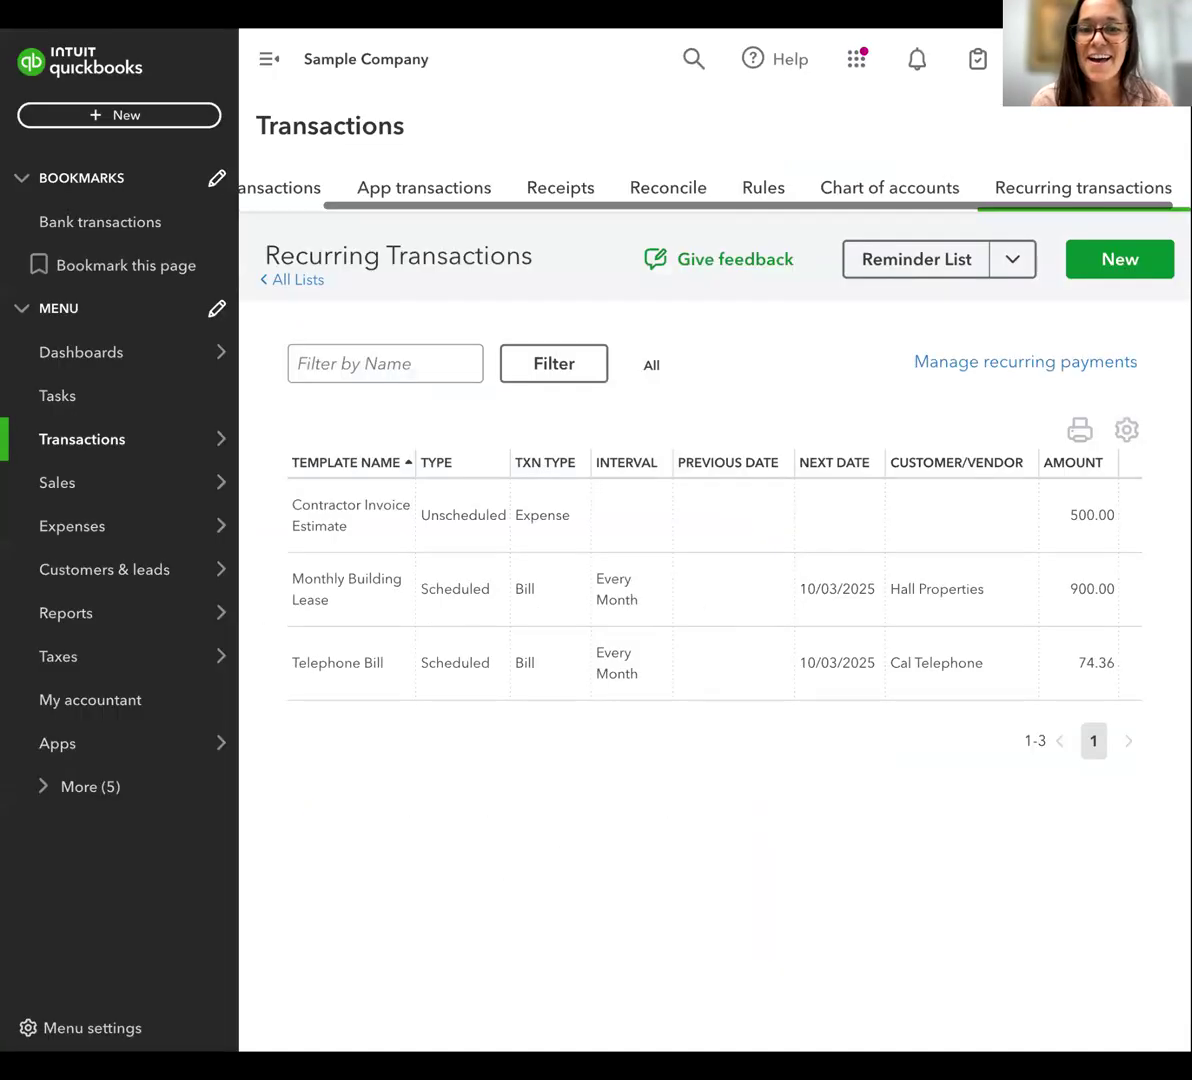
mouse_move(93, 477)
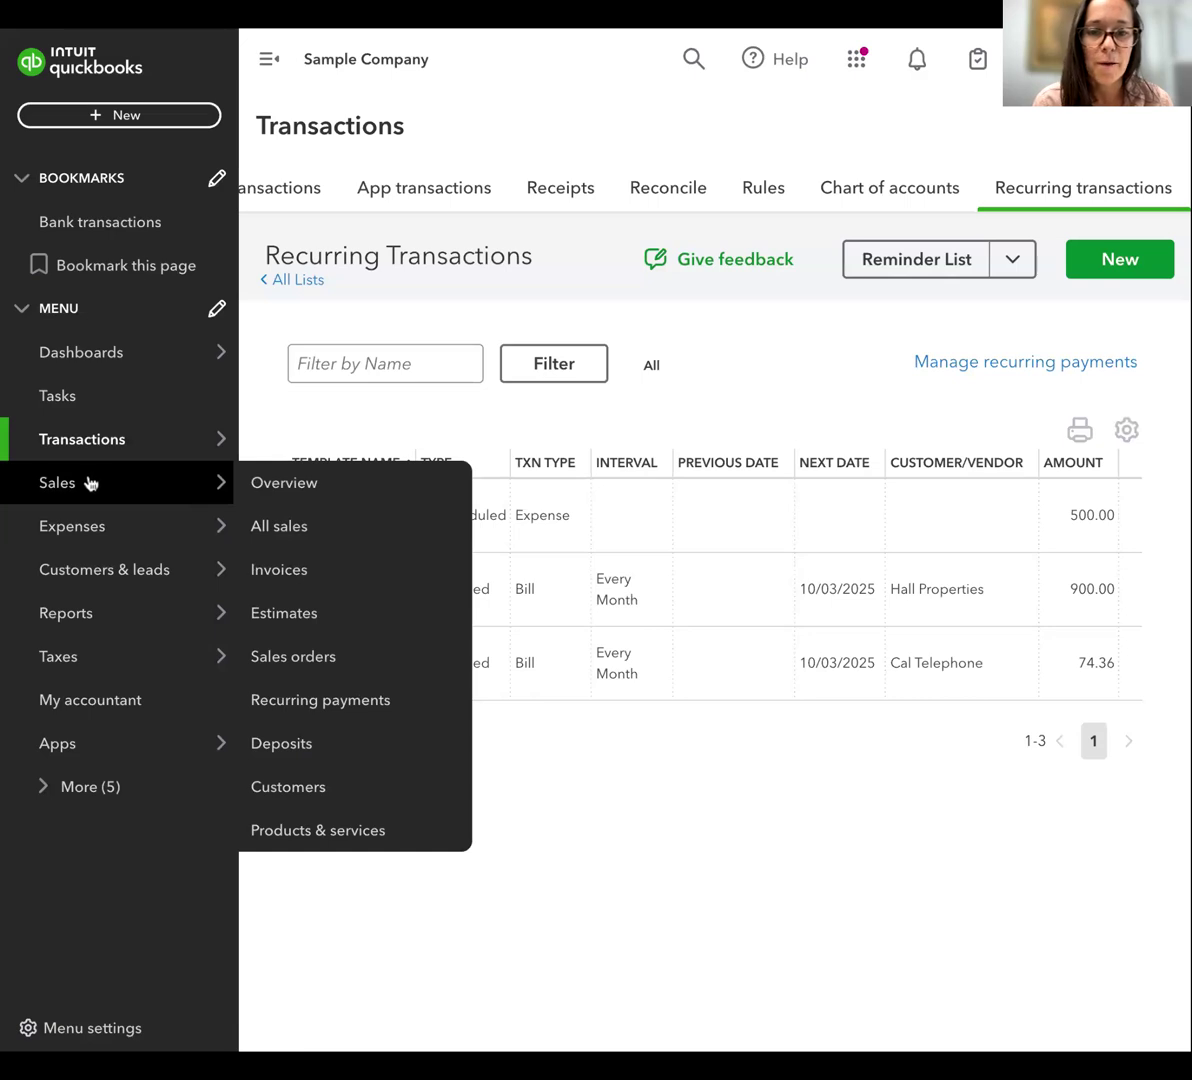
click(91, 485)
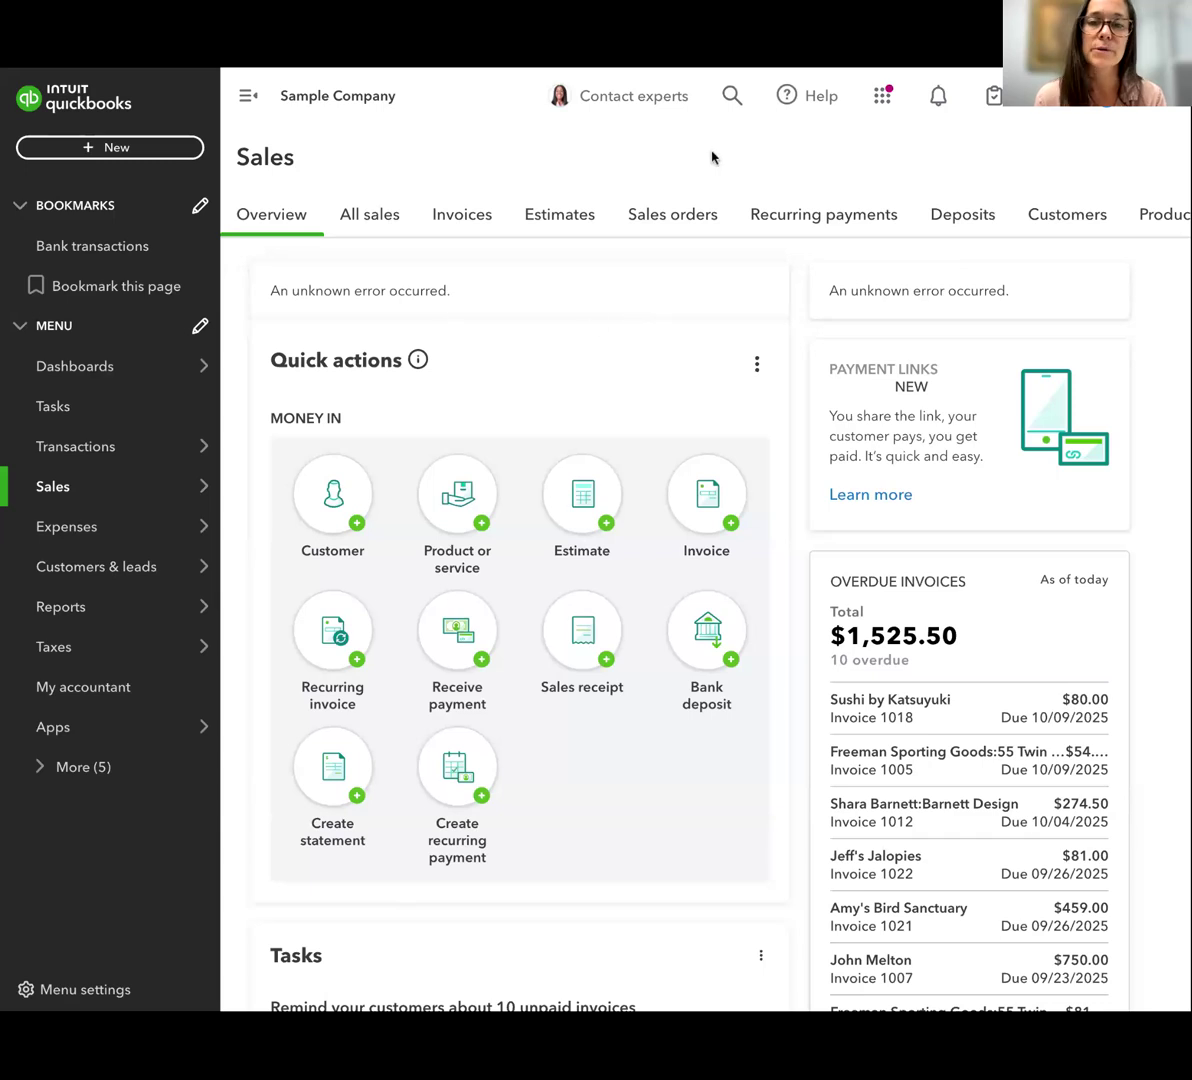
click(467, 218)
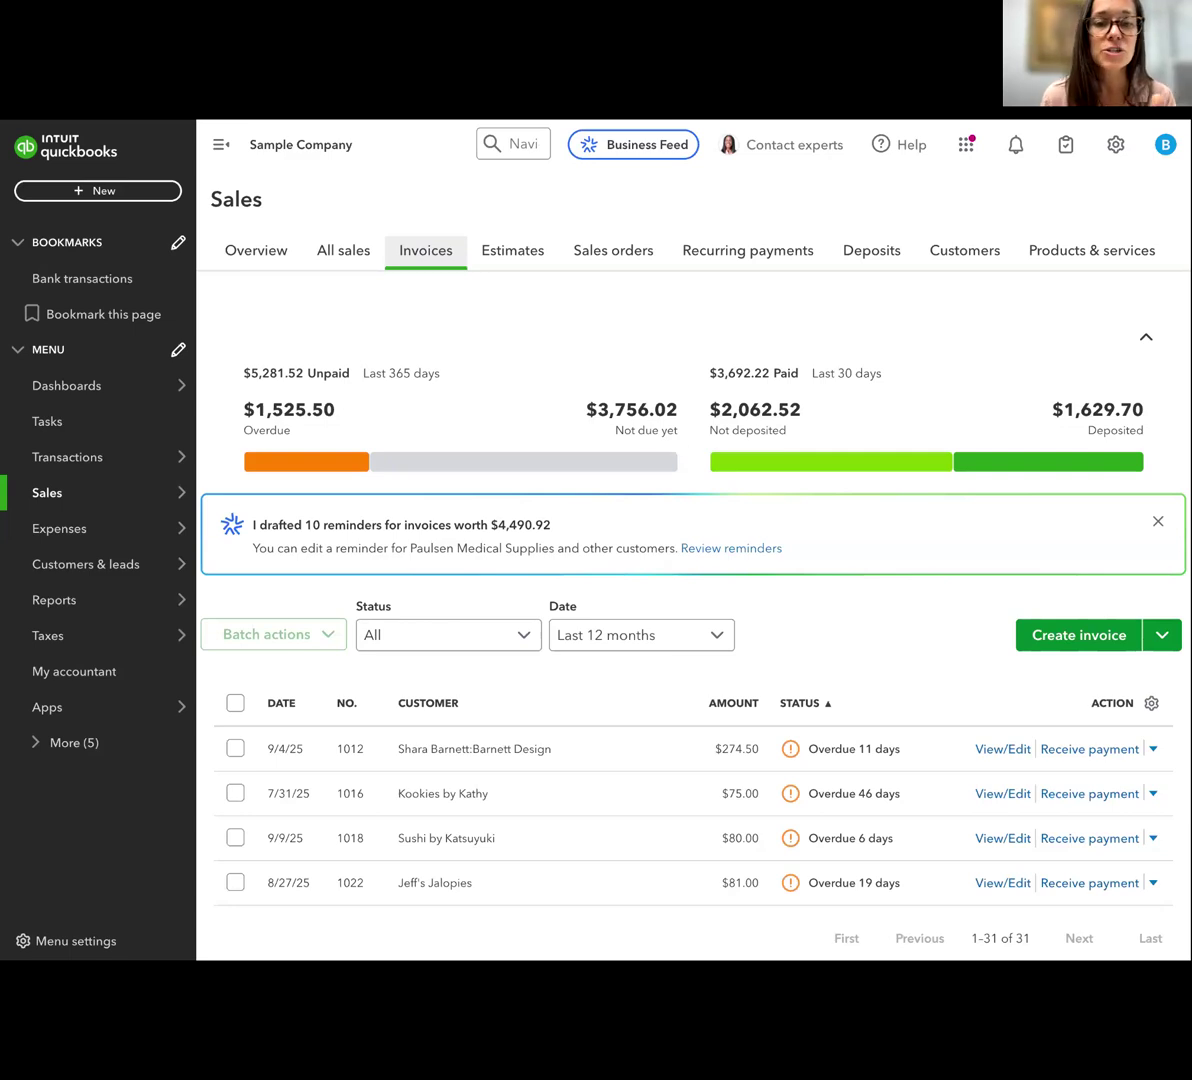
Review the unpaid and paid invoice summary and filter the invoice list to Overdue status
scroll(619, 427, down, 1)
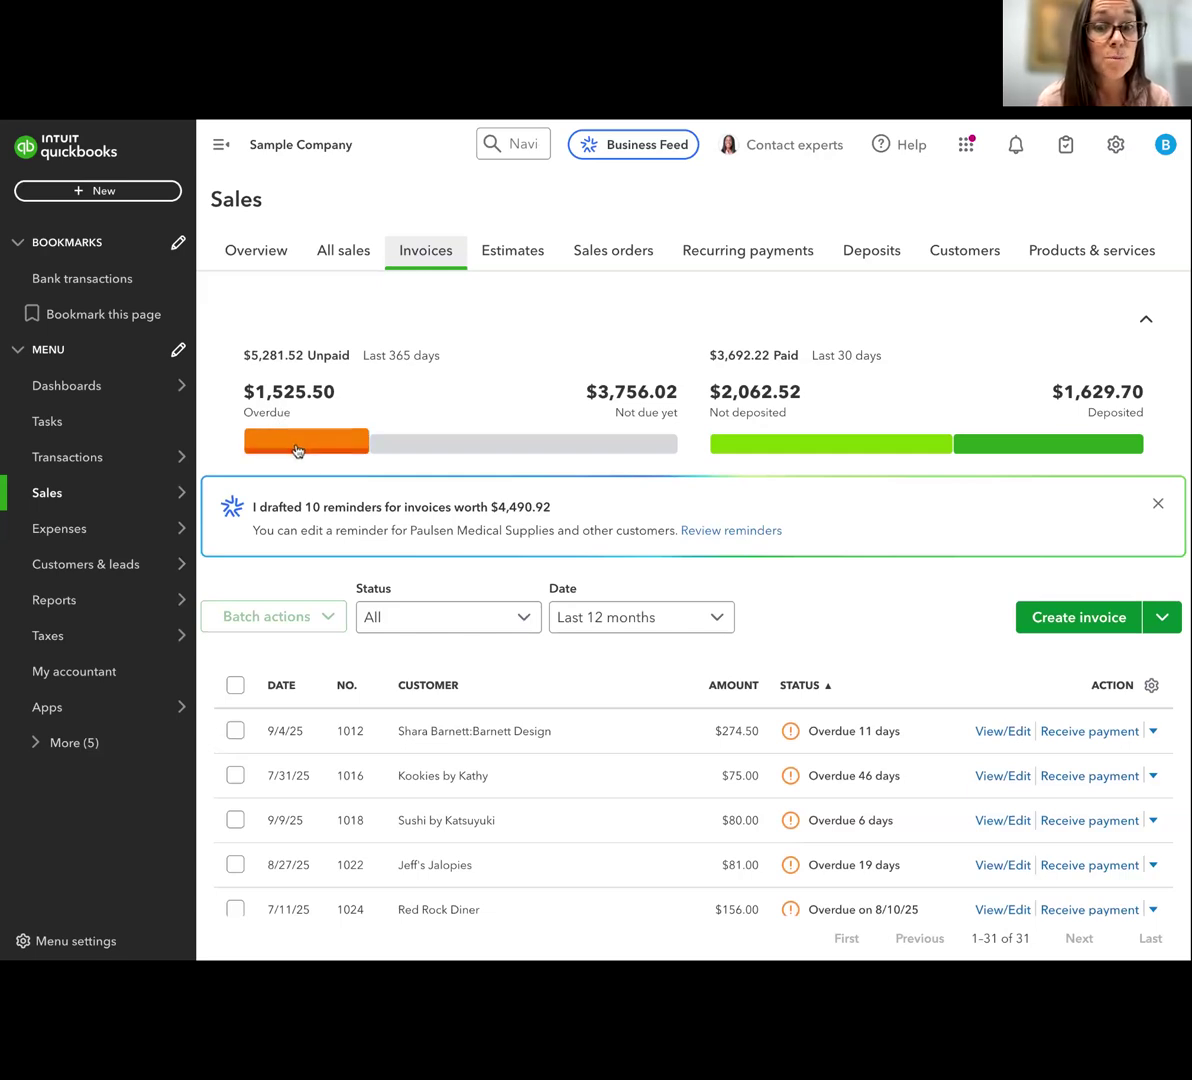
scroll(439, 630, down, 1)
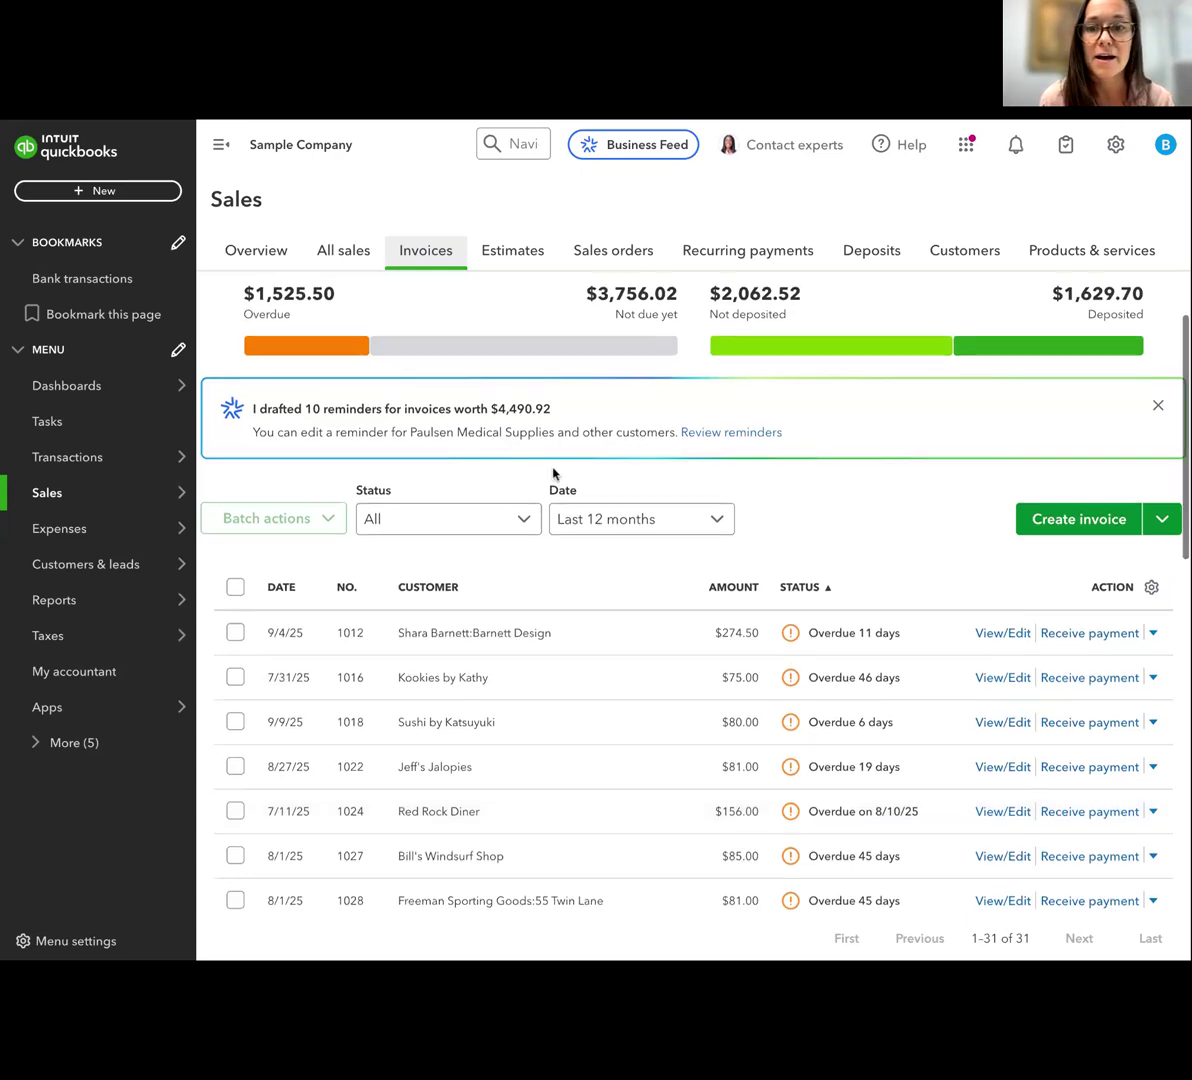
scroll(553, 474, up, 2)
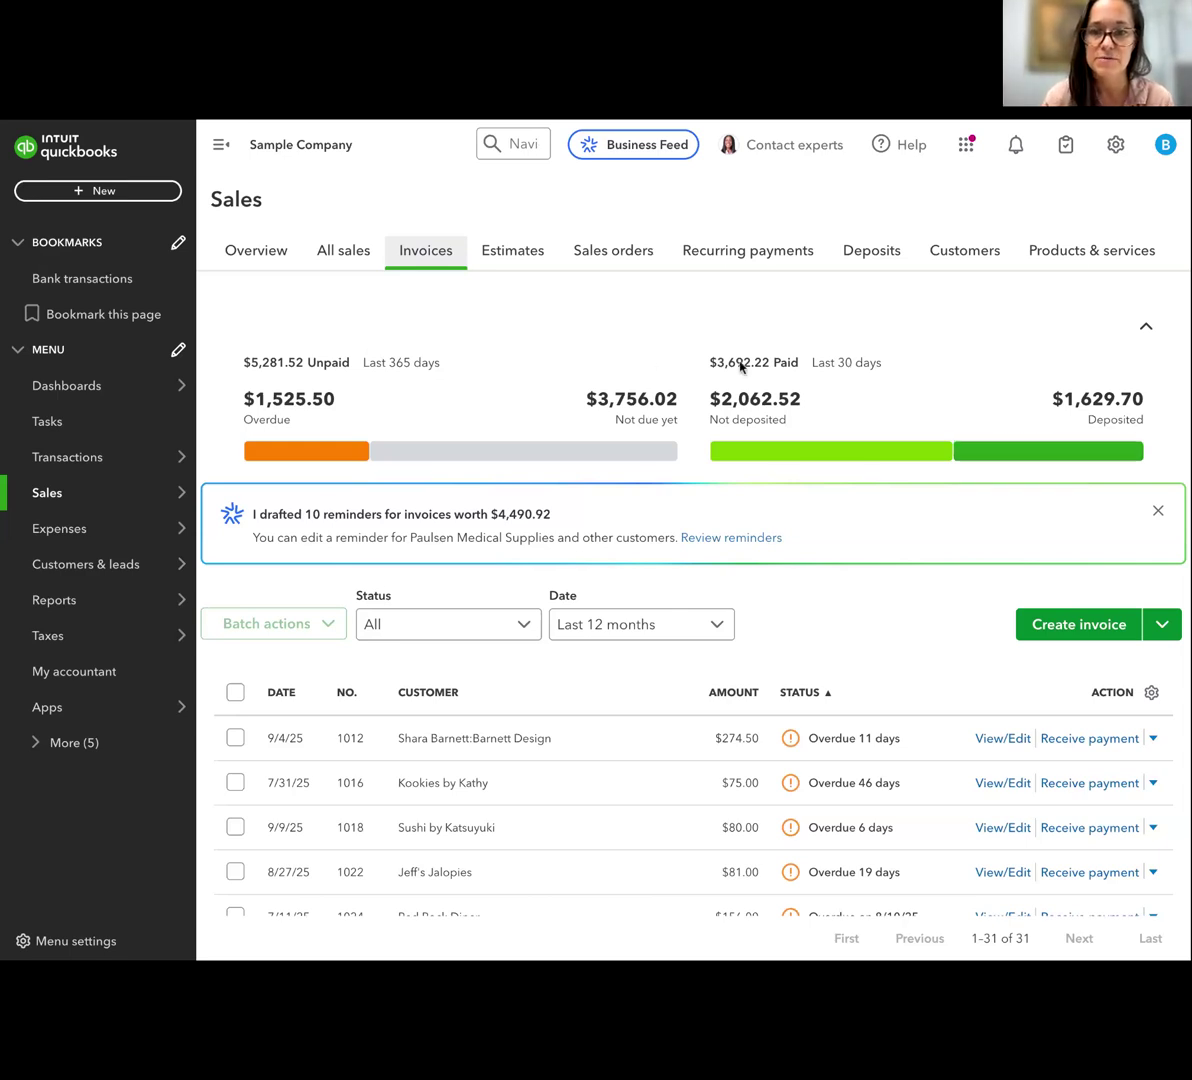
scroll(741, 366, down, 1)
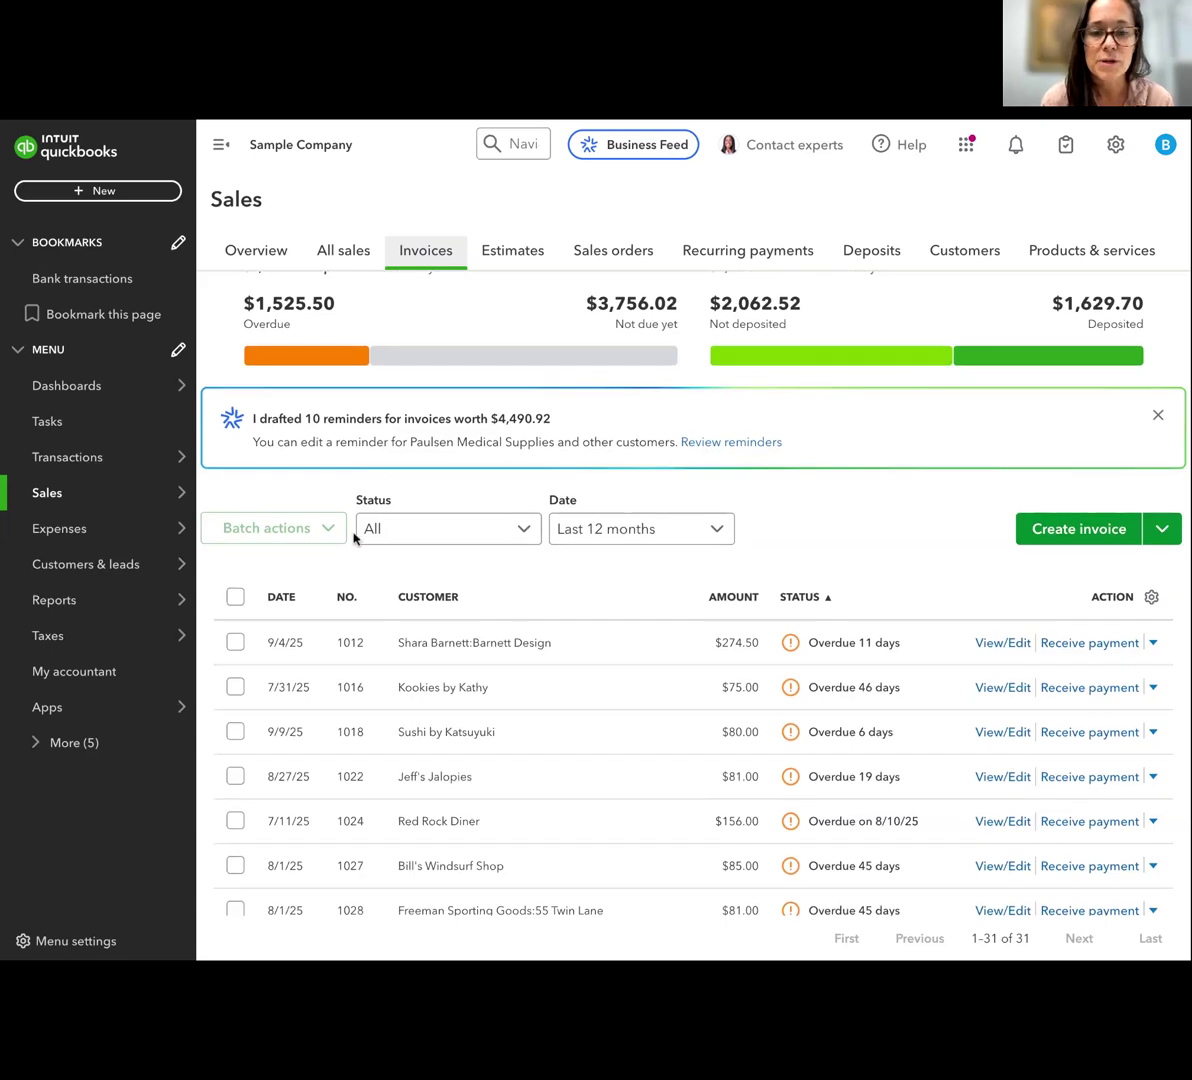
click(393, 533)
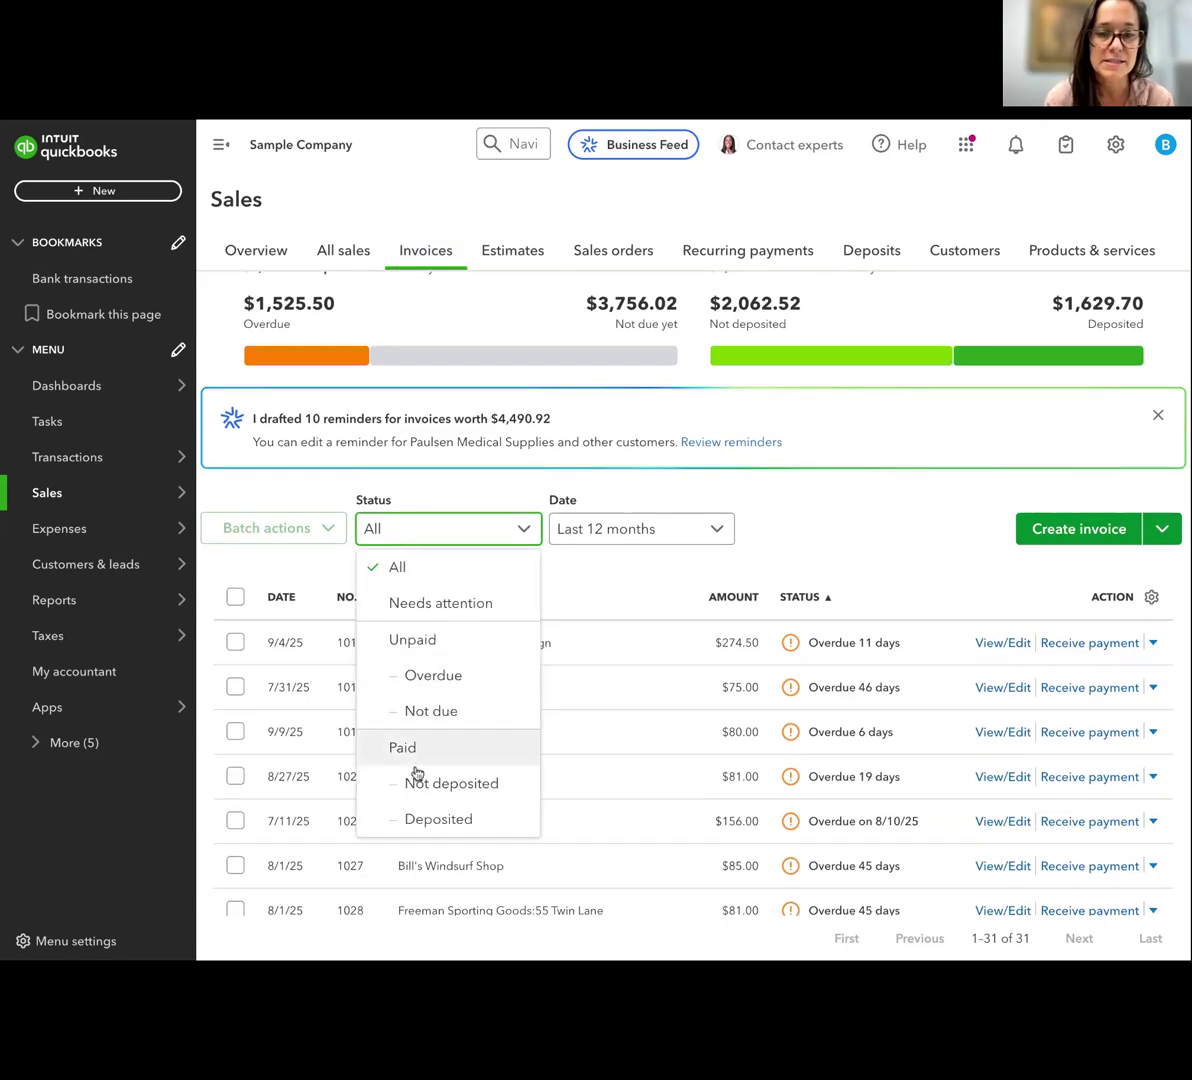
click(420, 677)
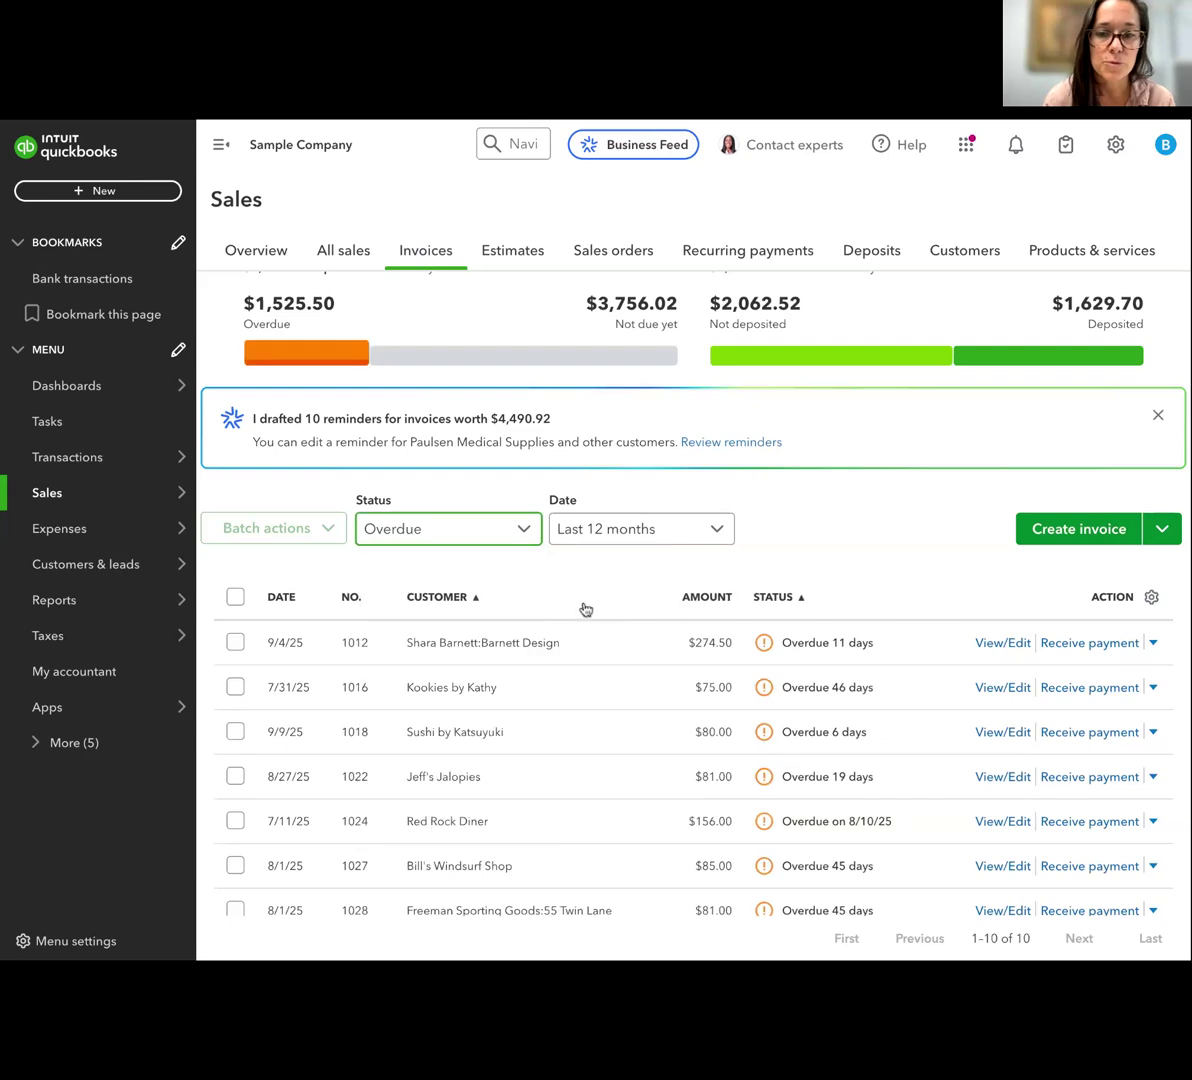
Look through the overdue invoices, view the details of the $54.00 Freeman Sporting Goods:55 Twin Lane invoice, and close them
scroll(718, 644, down, 3)
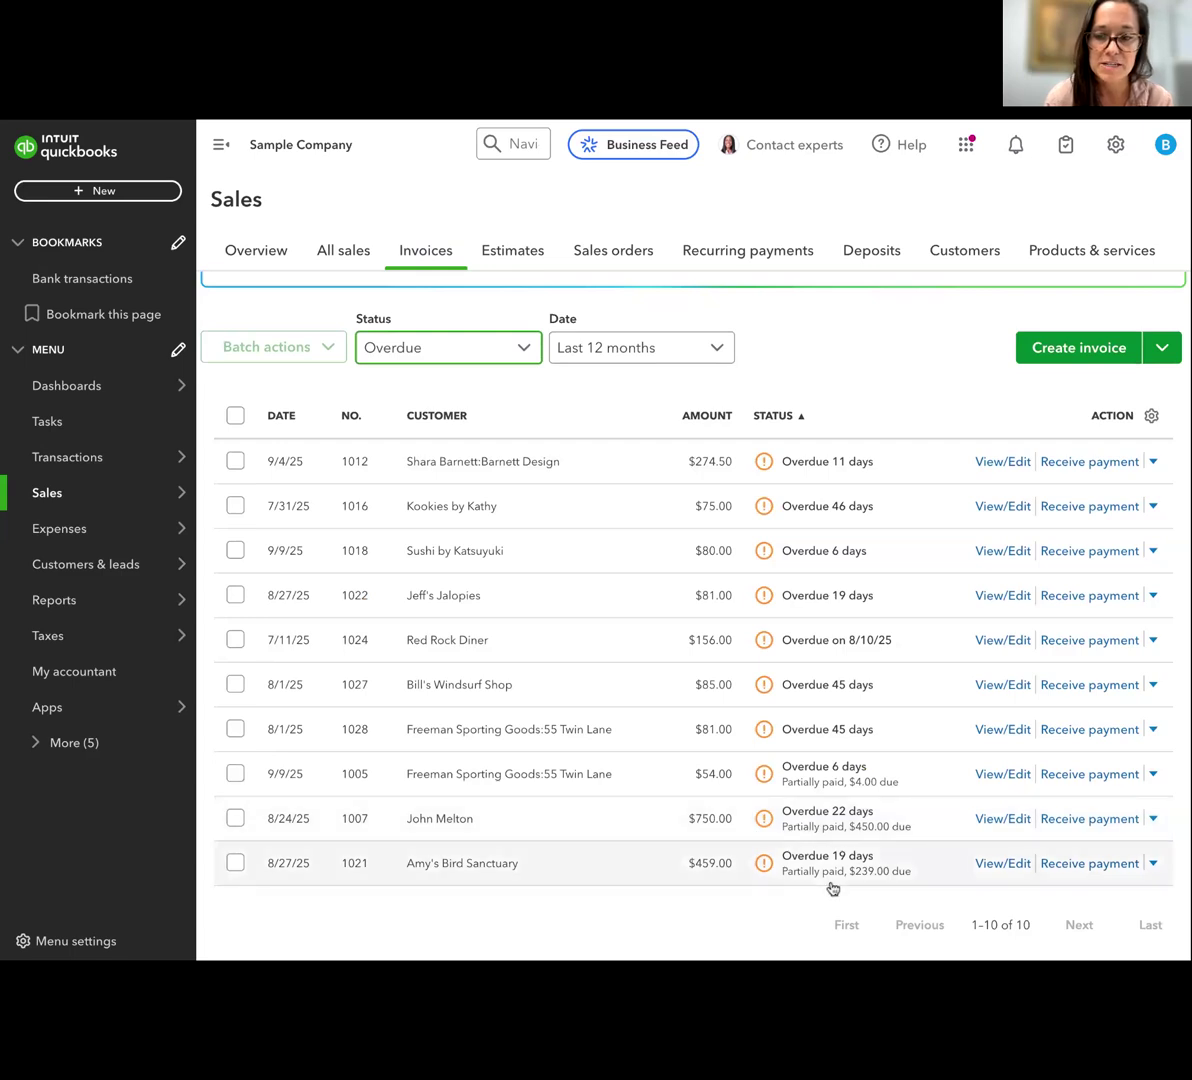
scroll(700, 596, up, 1)
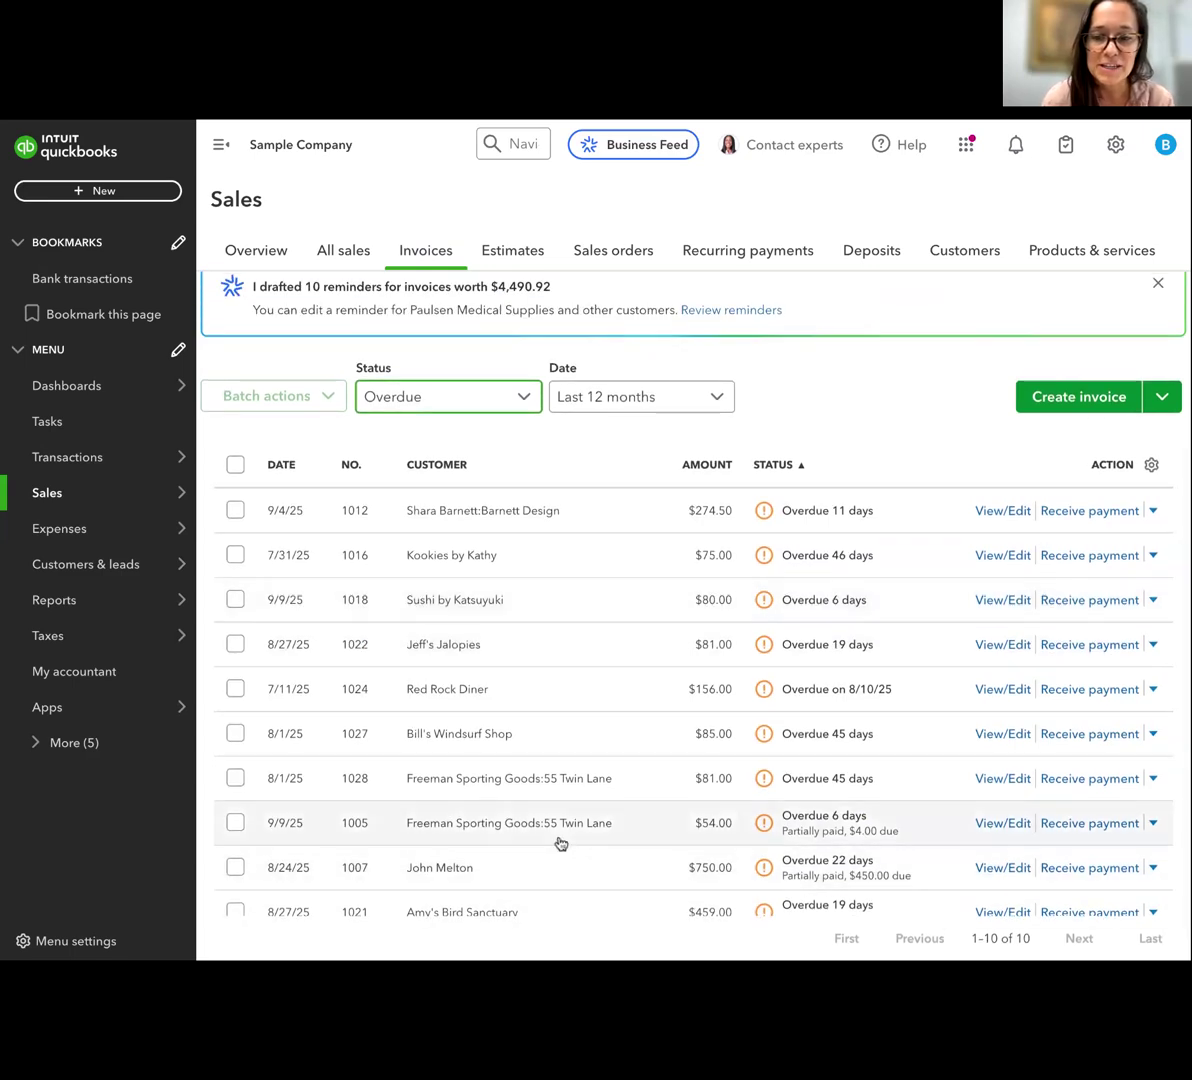
click(498, 824)
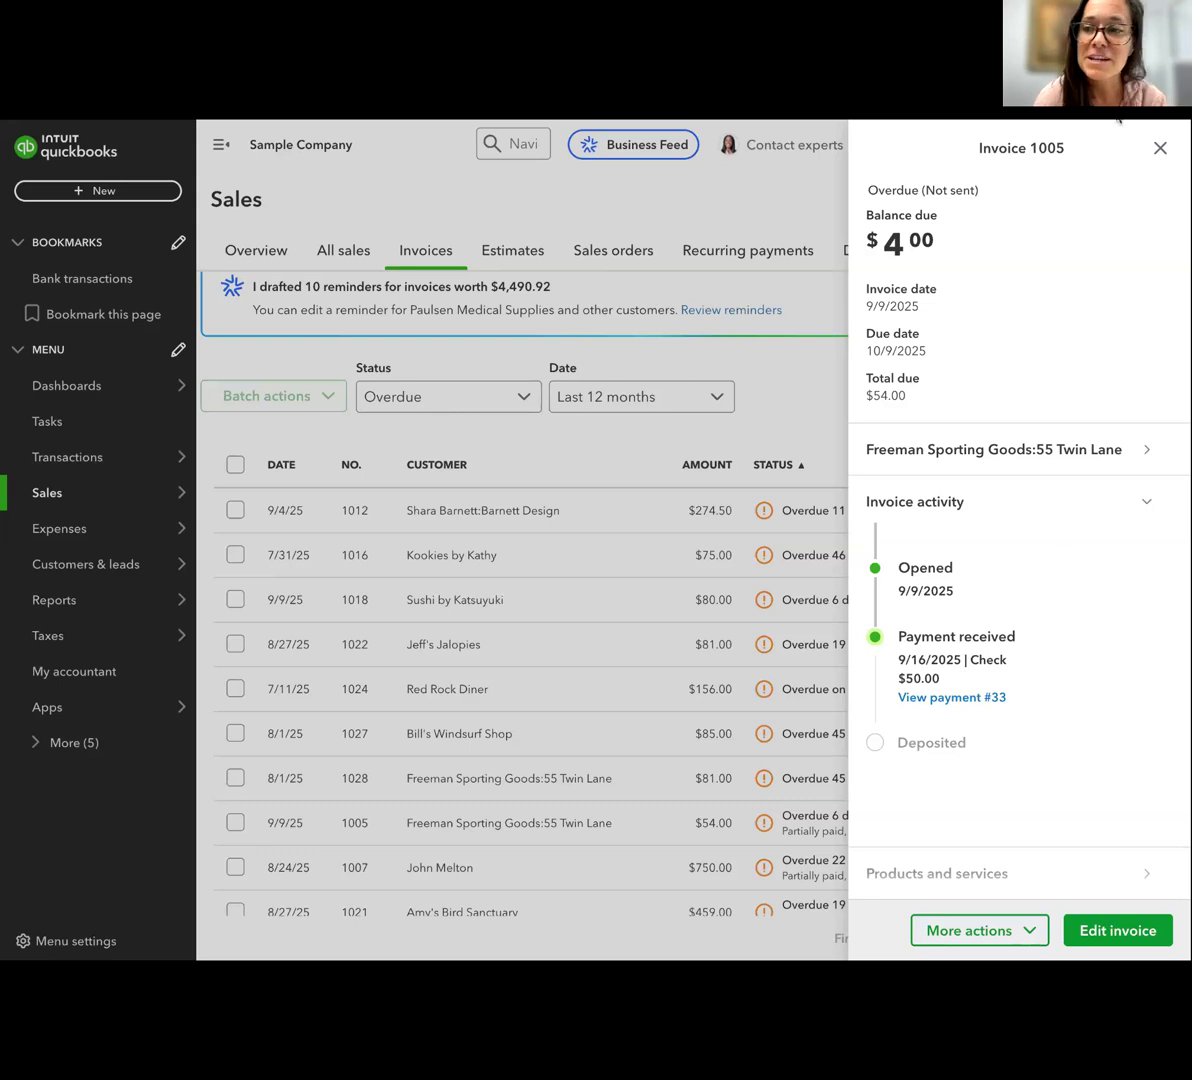
click(1160, 148)
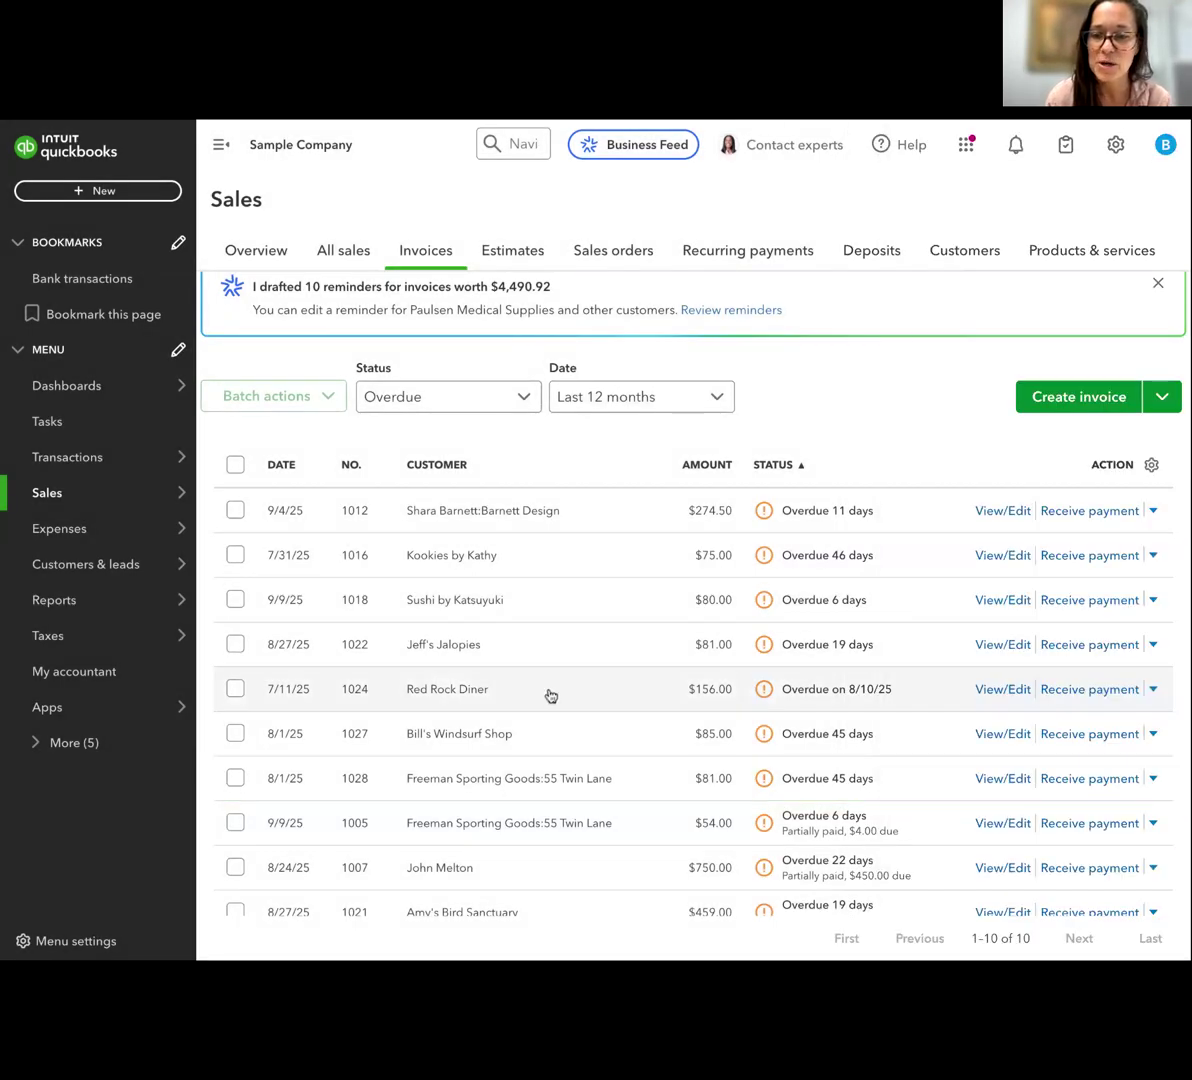
Open the details of the Red Rock Diner invoice and examine its activity timeline from opened to deposited
click(550, 695)
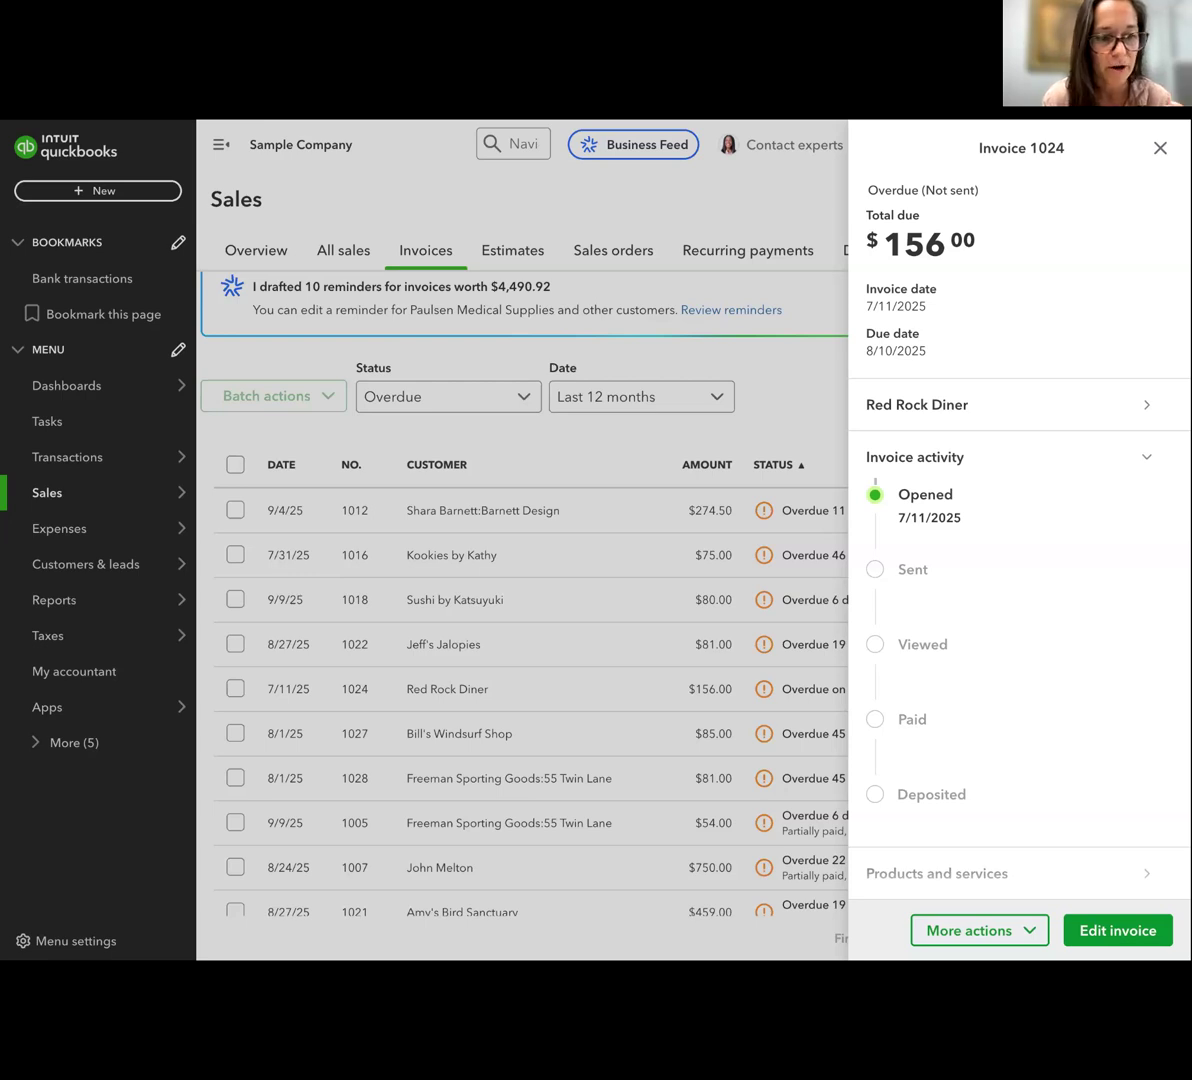
scroll(920, 645, down, 1)
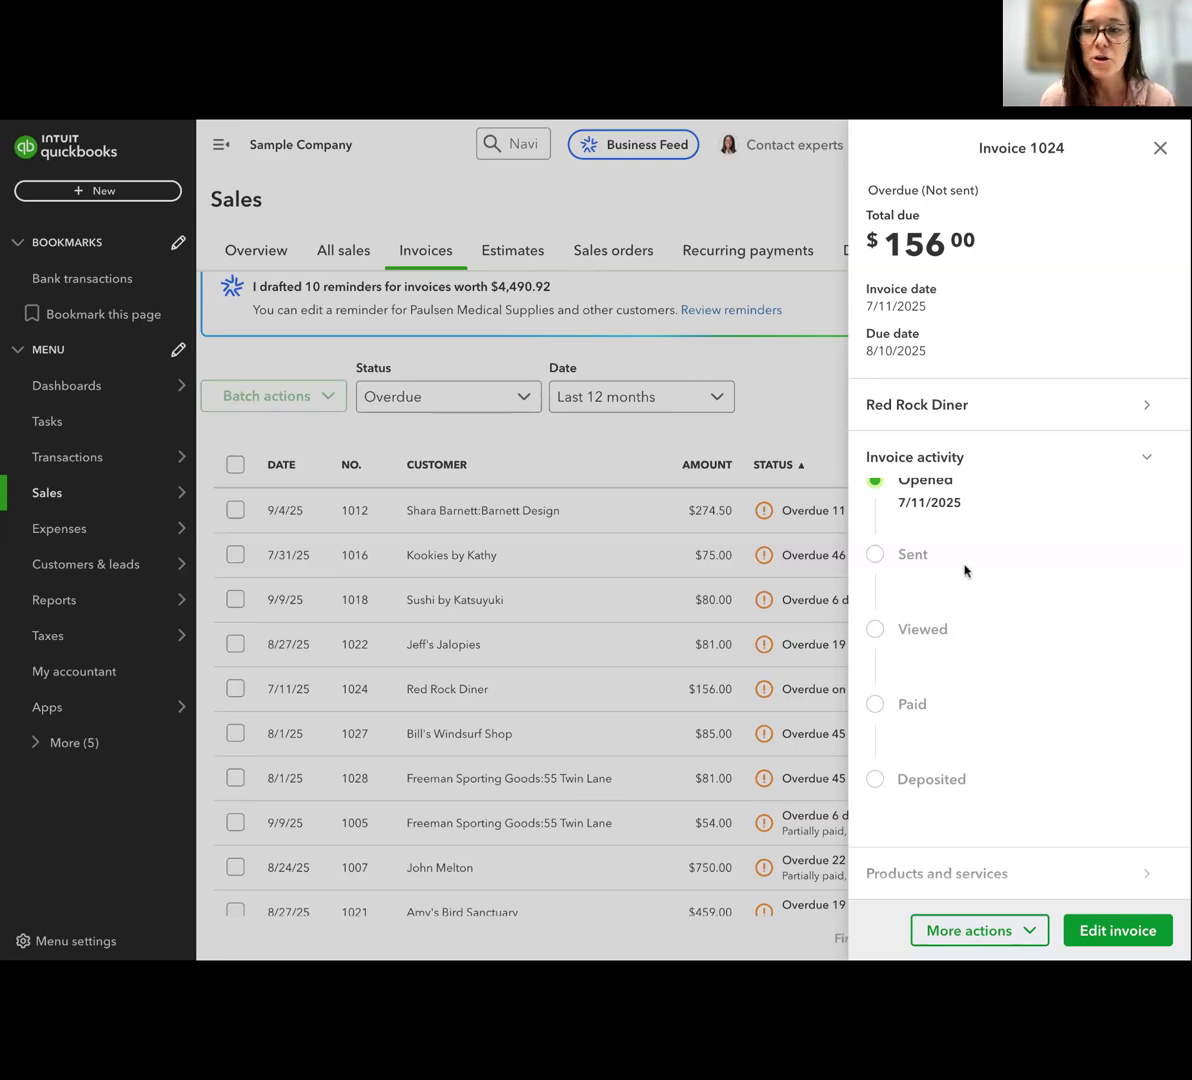
scroll(995, 551, up, 2)
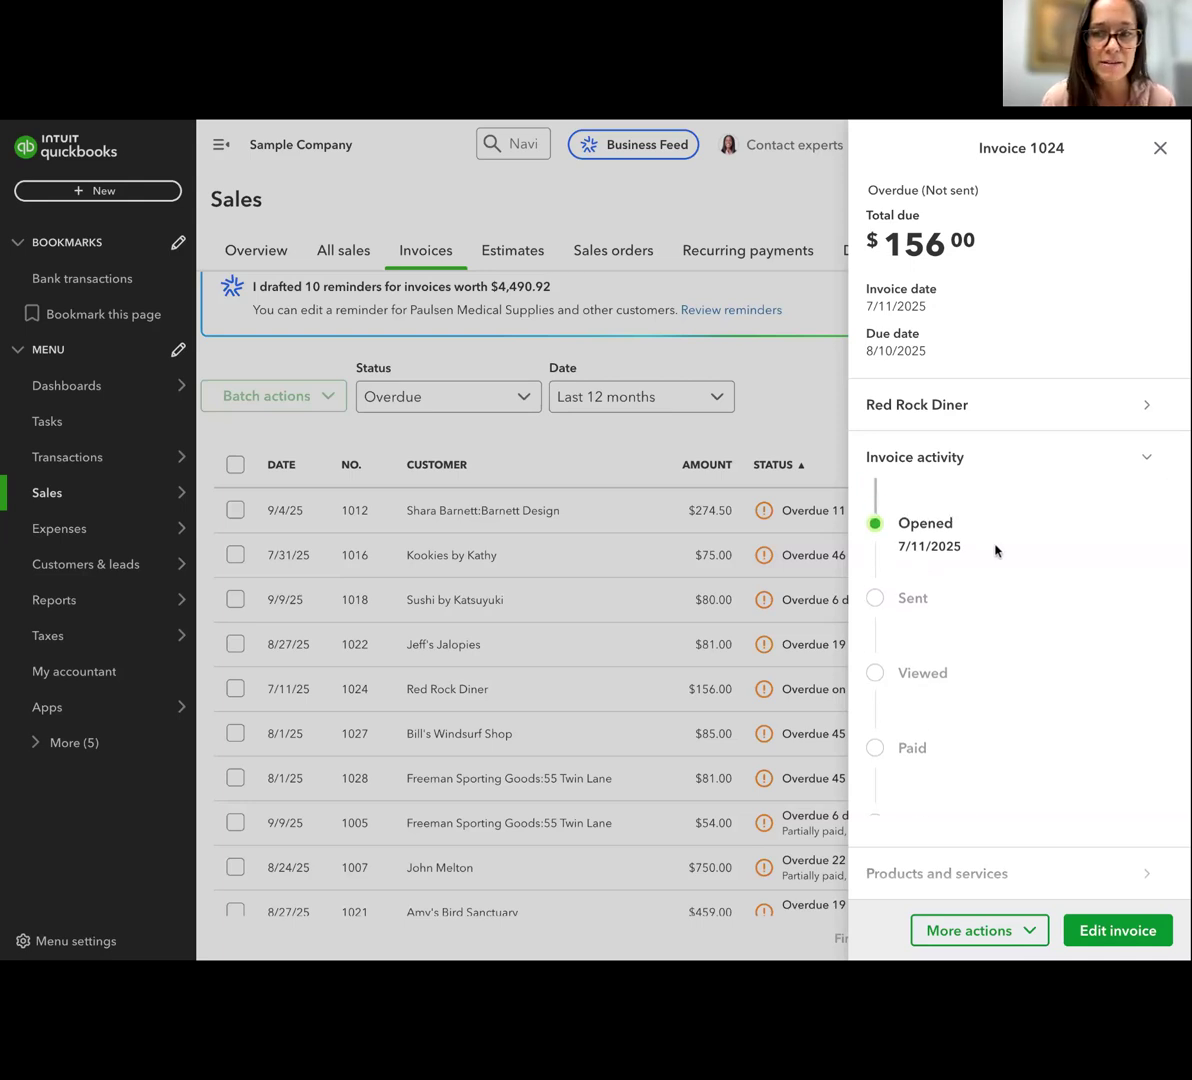
scroll(995, 551, down, 2)
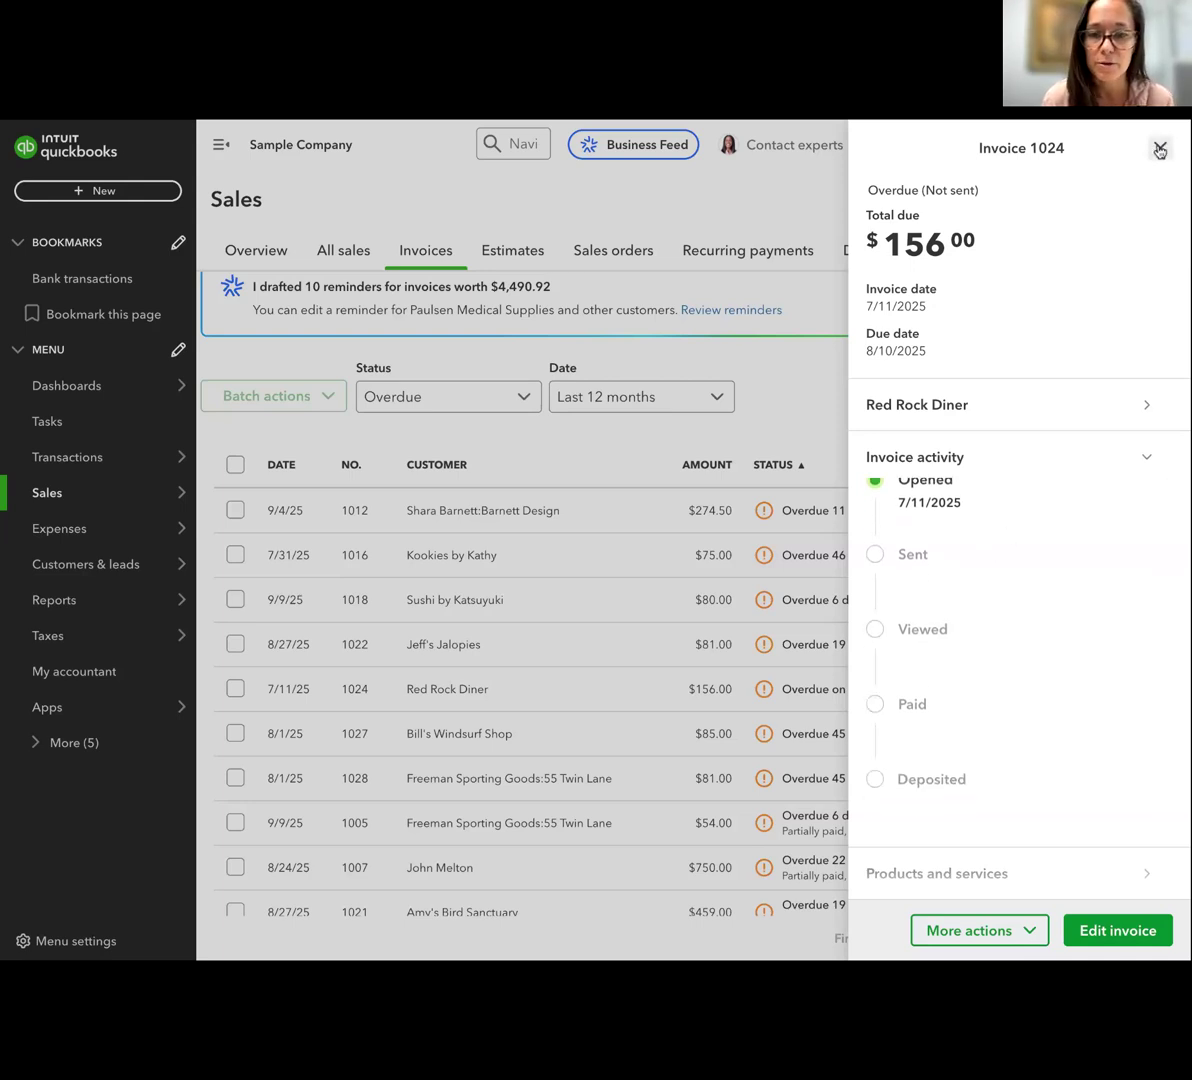
Close the Red Rock Diner invoice details and create a new invoice for the customer Amy's Bird Sanctuary
click(1159, 149)
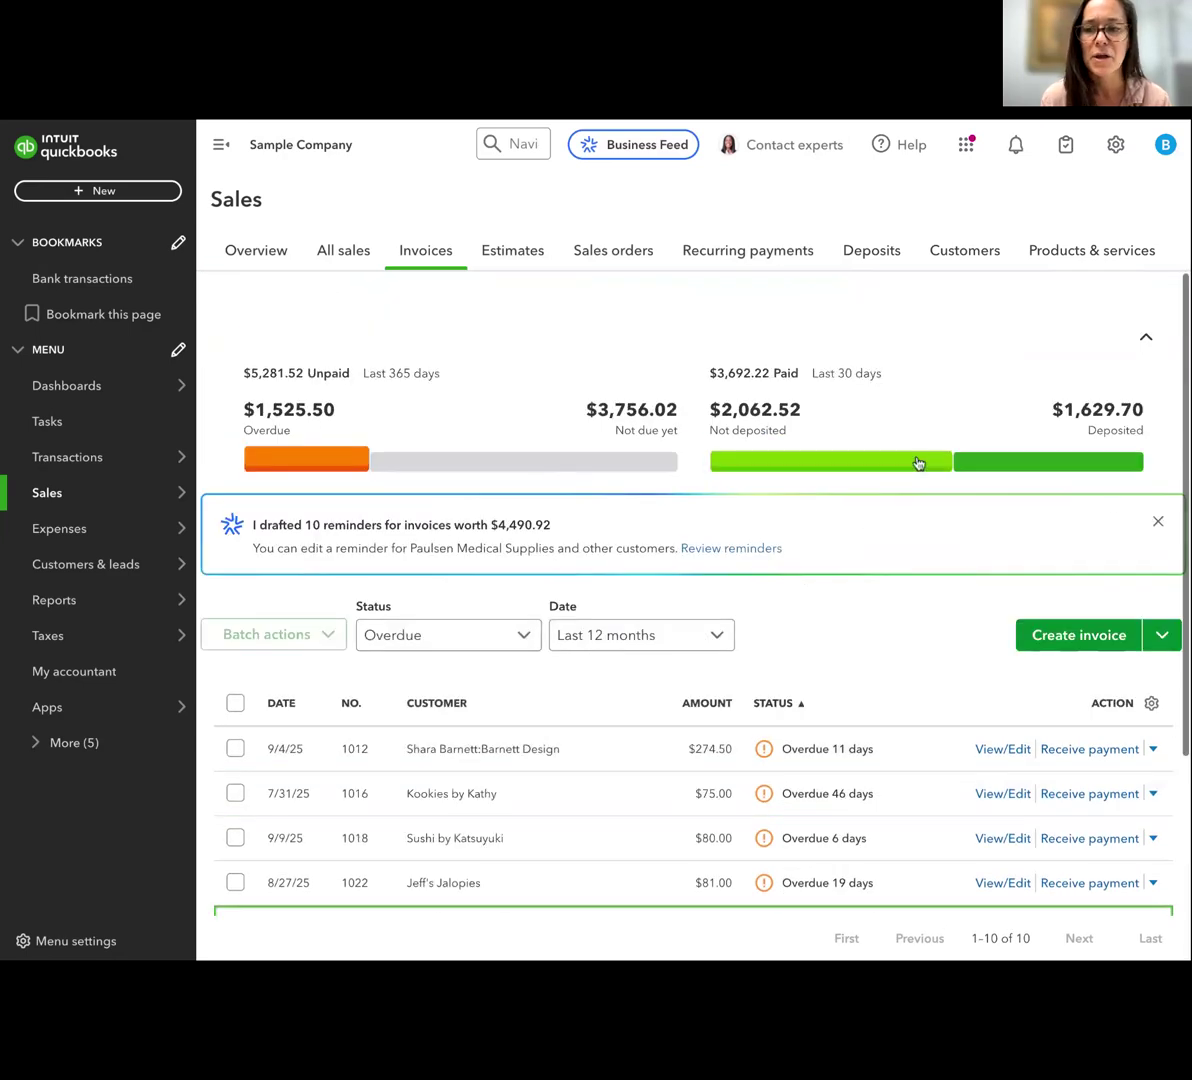
click(1045, 638)
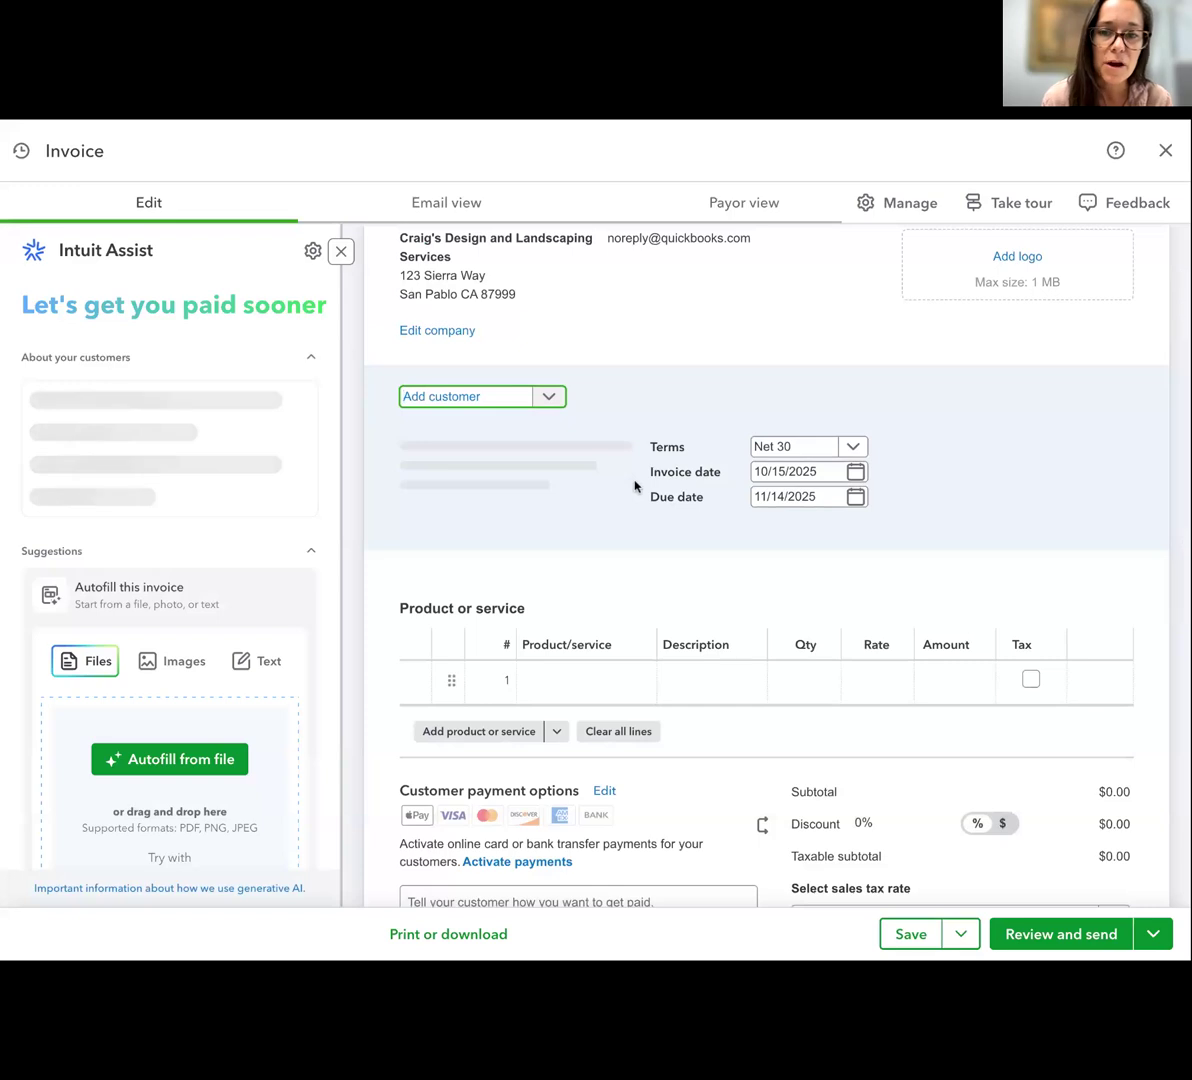
click(455, 398)
click(466, 468)
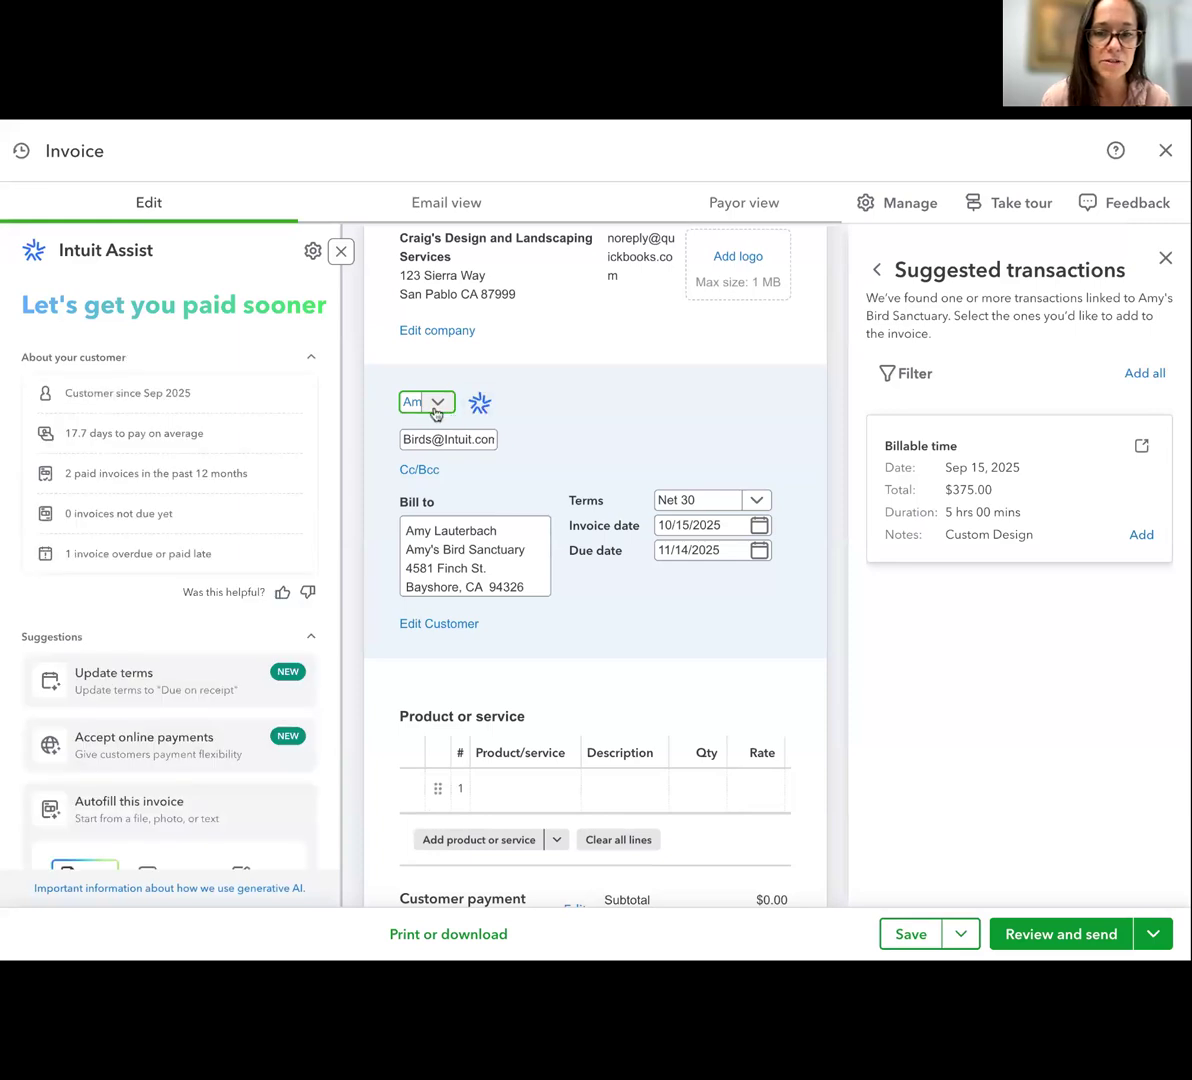
Examine the new invoice's billing address, payment terms, dates, line item area, totals, and customer note sections
scroll(455, 561, down, 1)
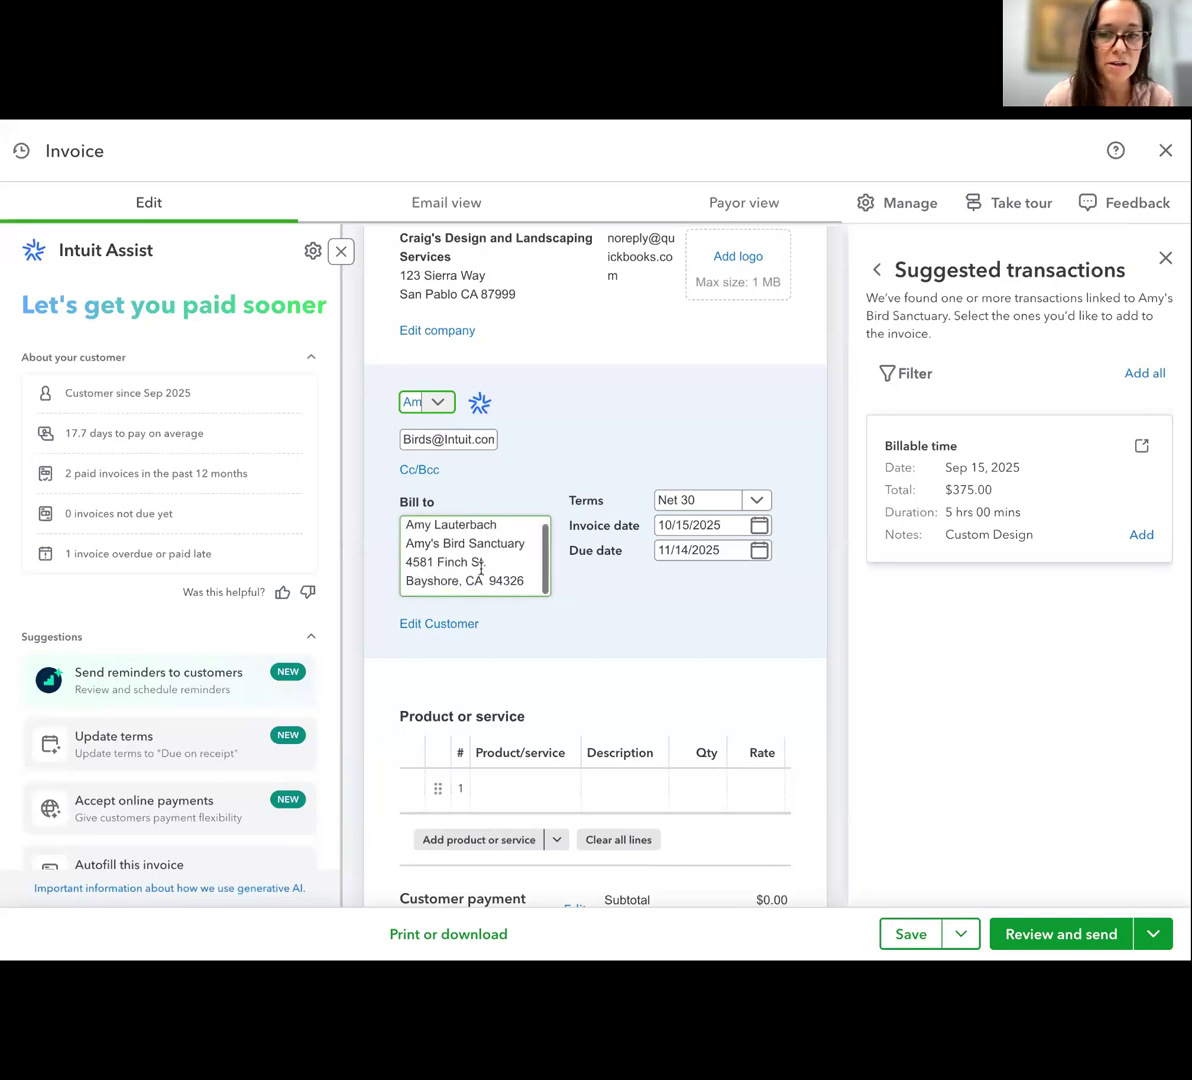
scroll(598, 581, down, 3)
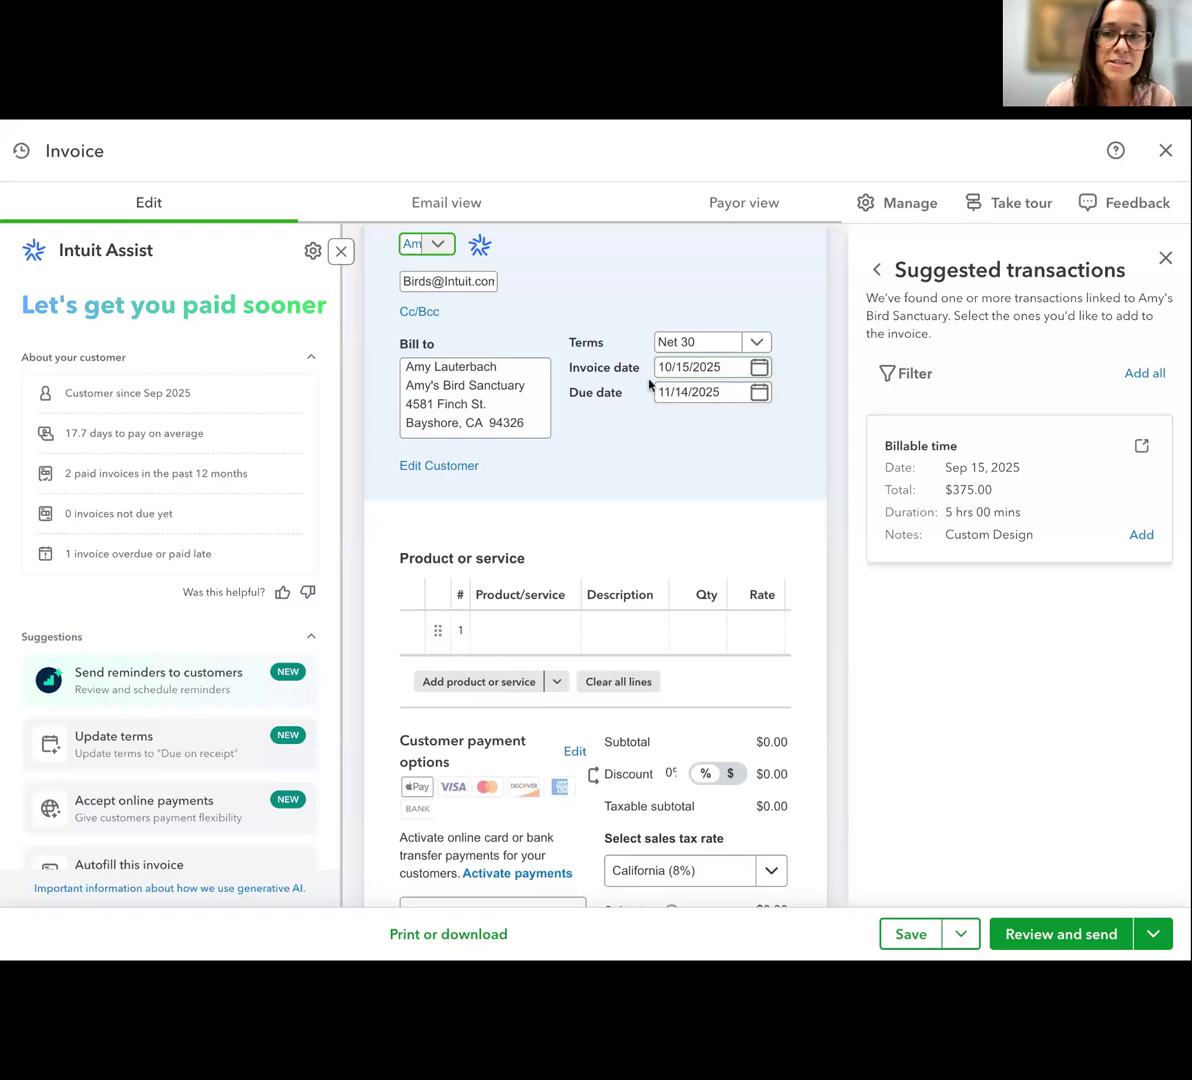
click(755, 344)
click(754, 345)
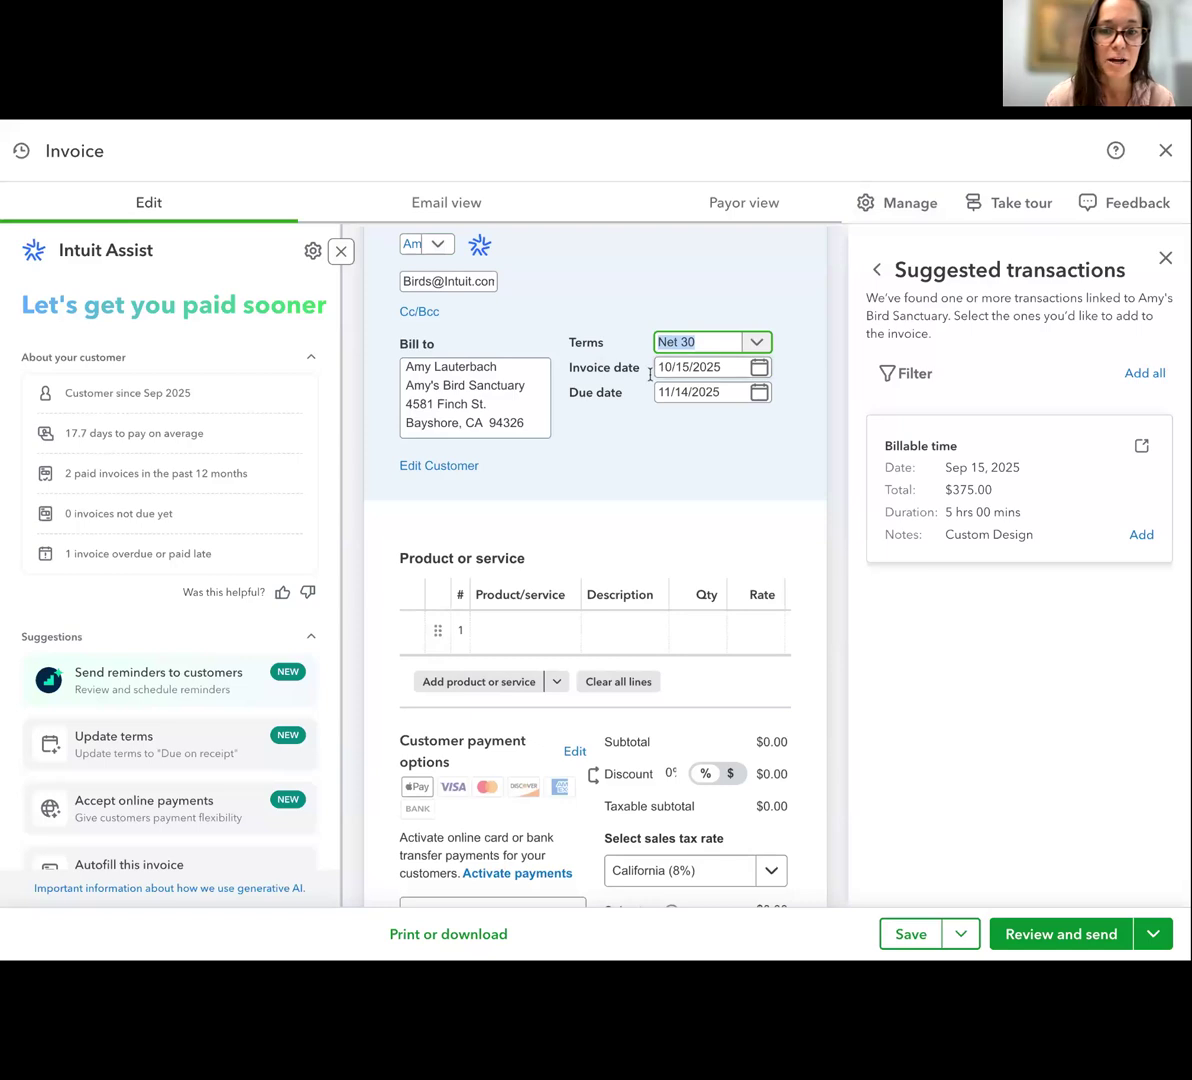
scroll(648, 614, down, 4)
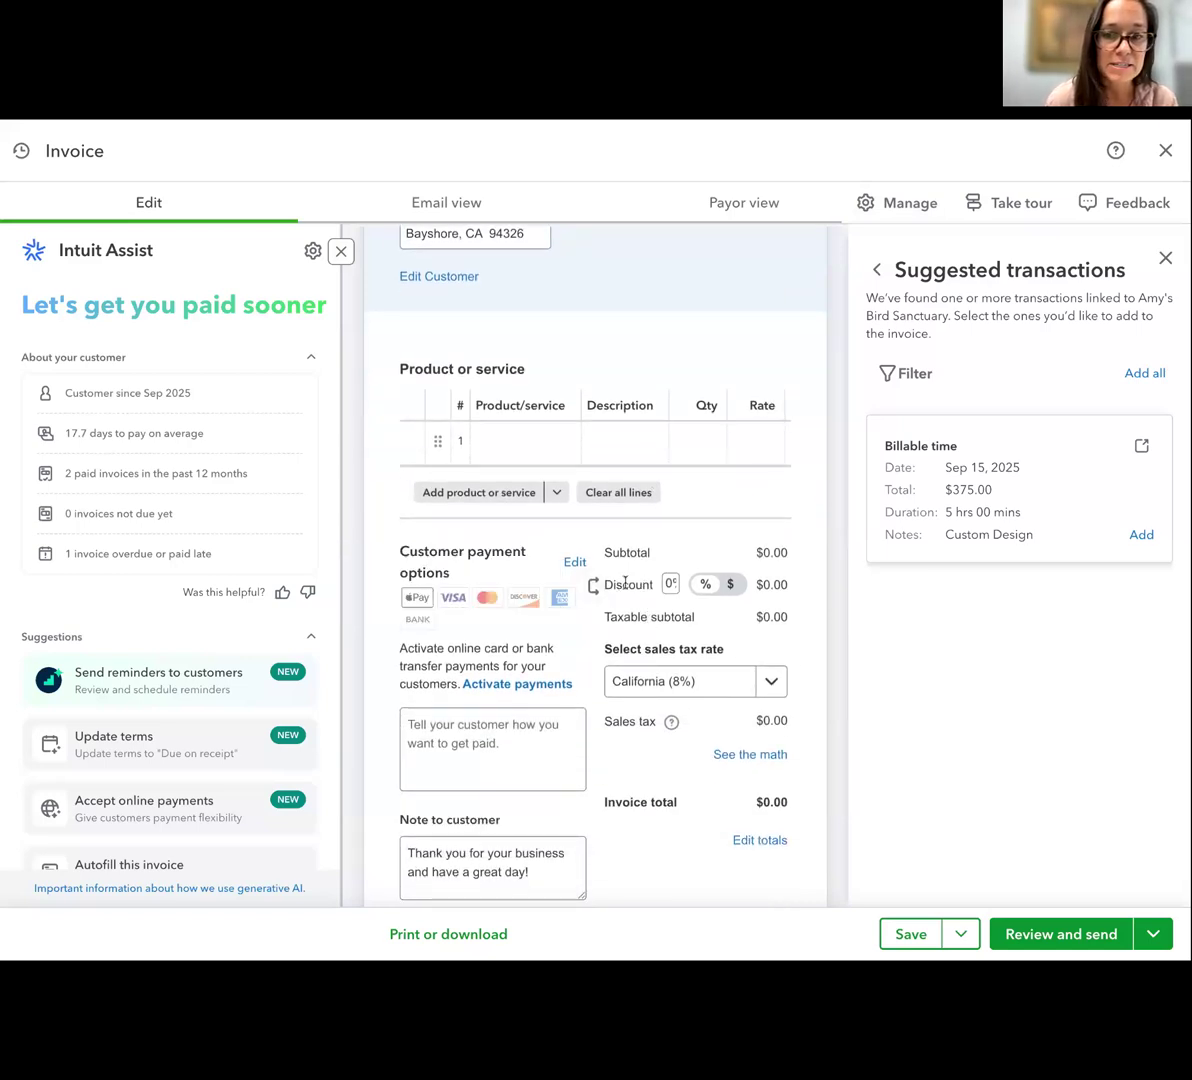
scroll(666, 805, down, 1)
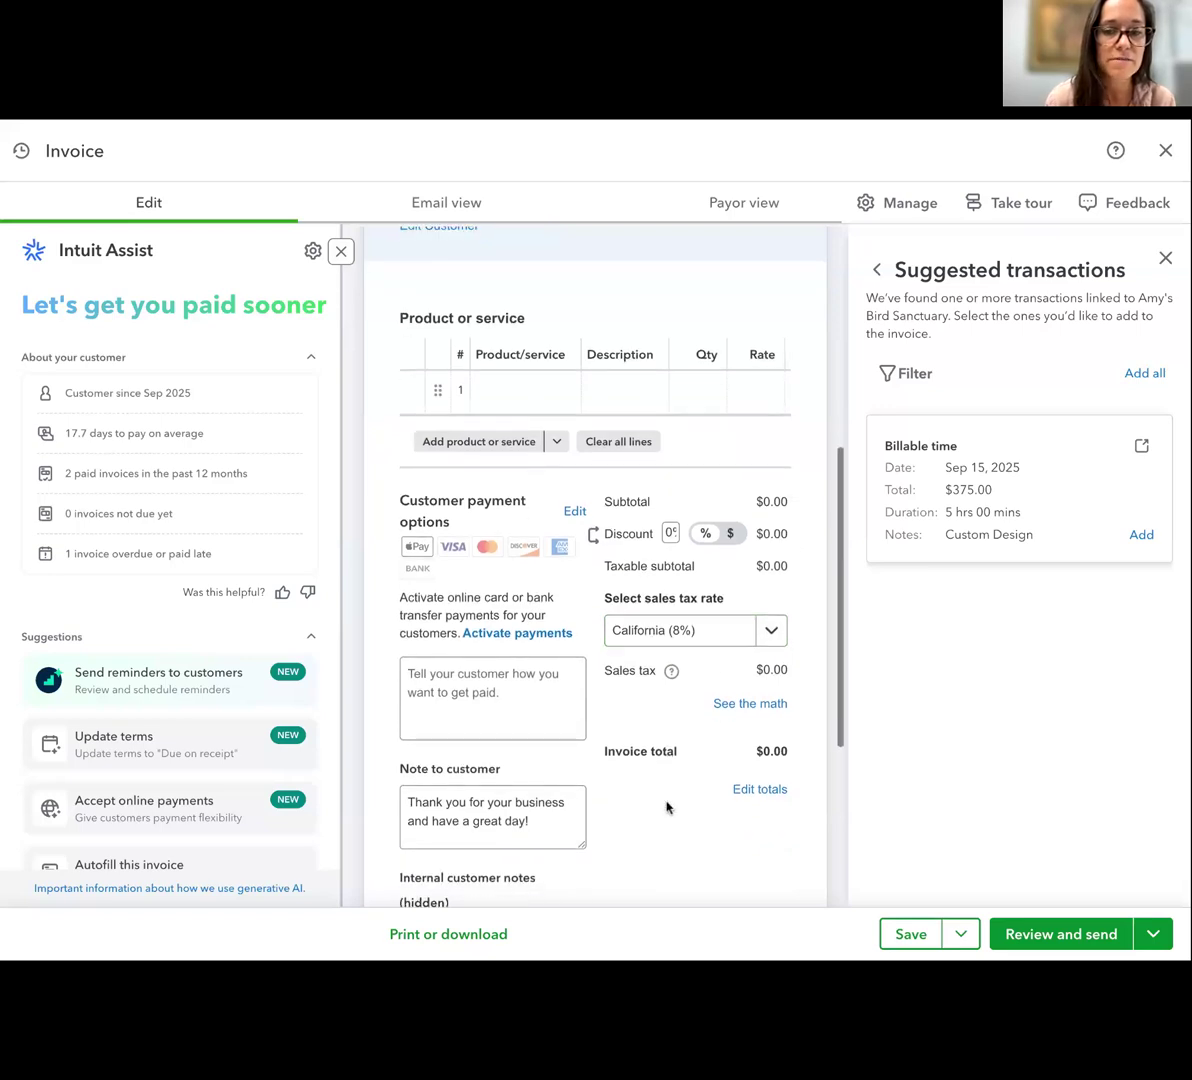
scroll(666, 808, down, 2)
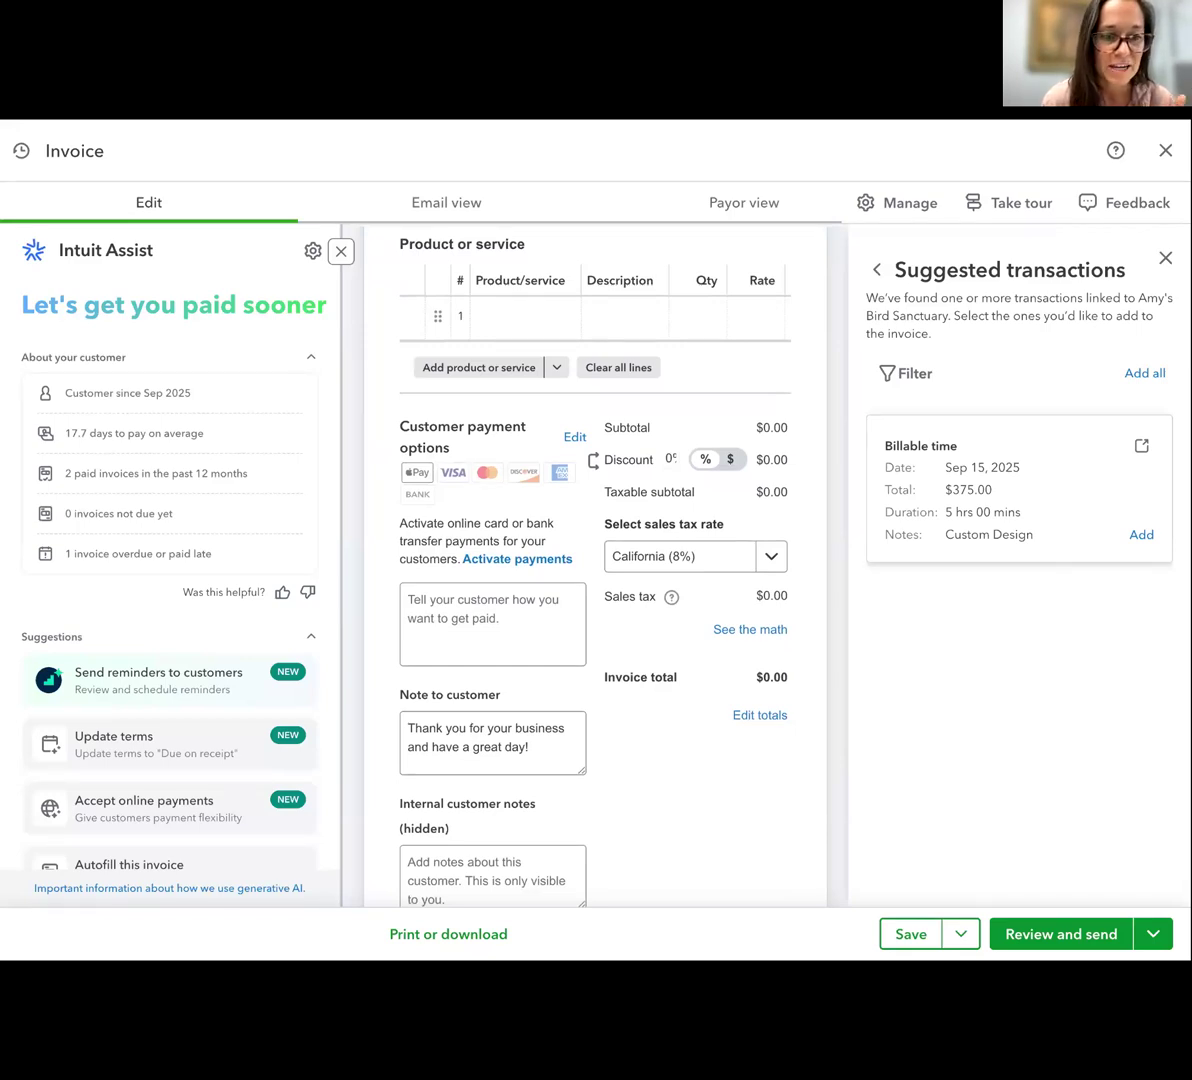
scroll(652, 765, up, 3)
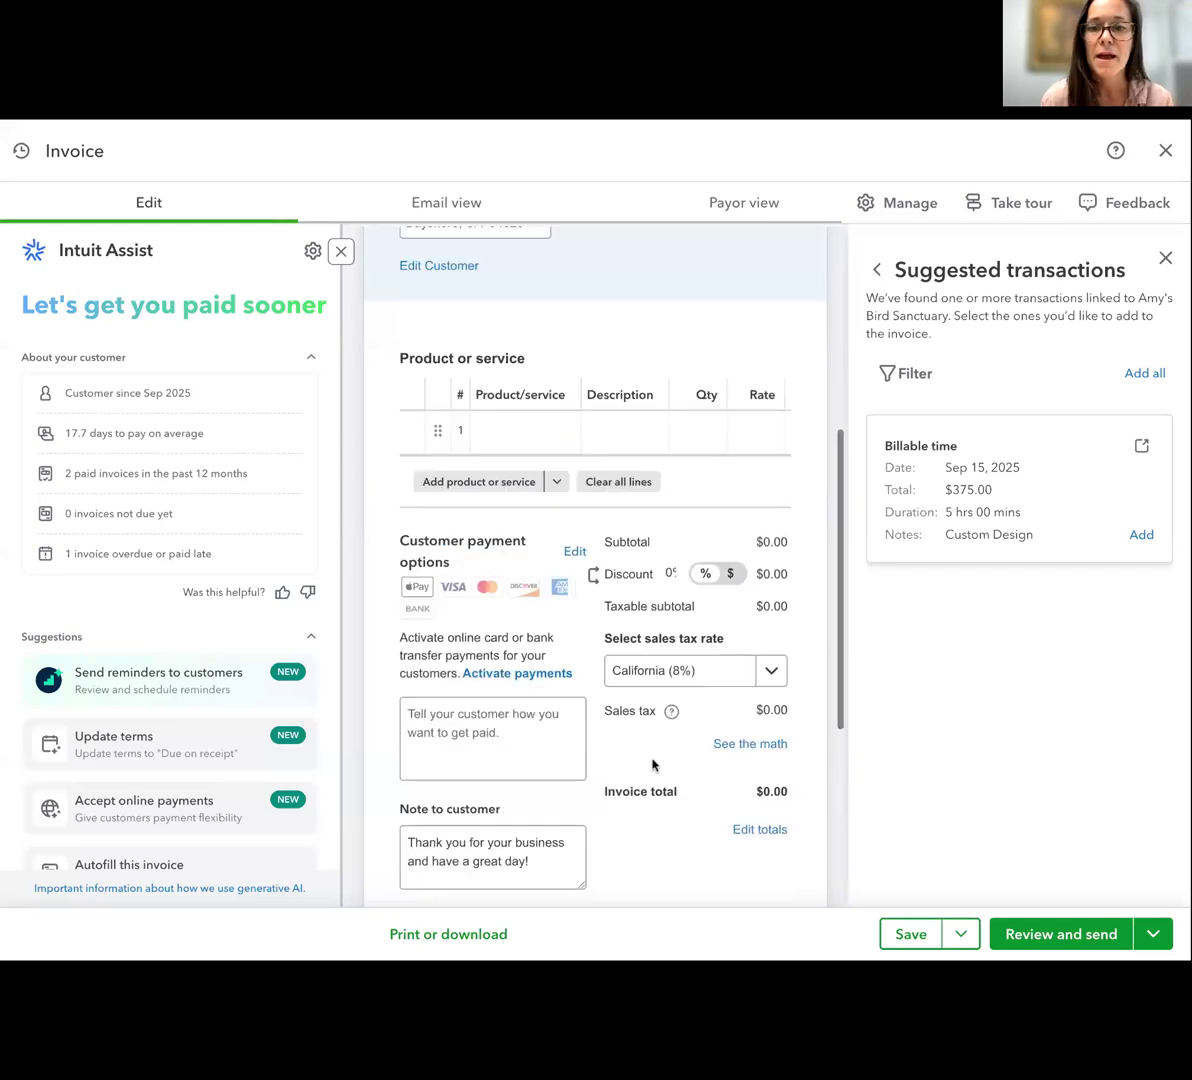
Add the Design service to the first invoice line with a quantity of 6 and dismiss the suggested transactions
click(551, 441)
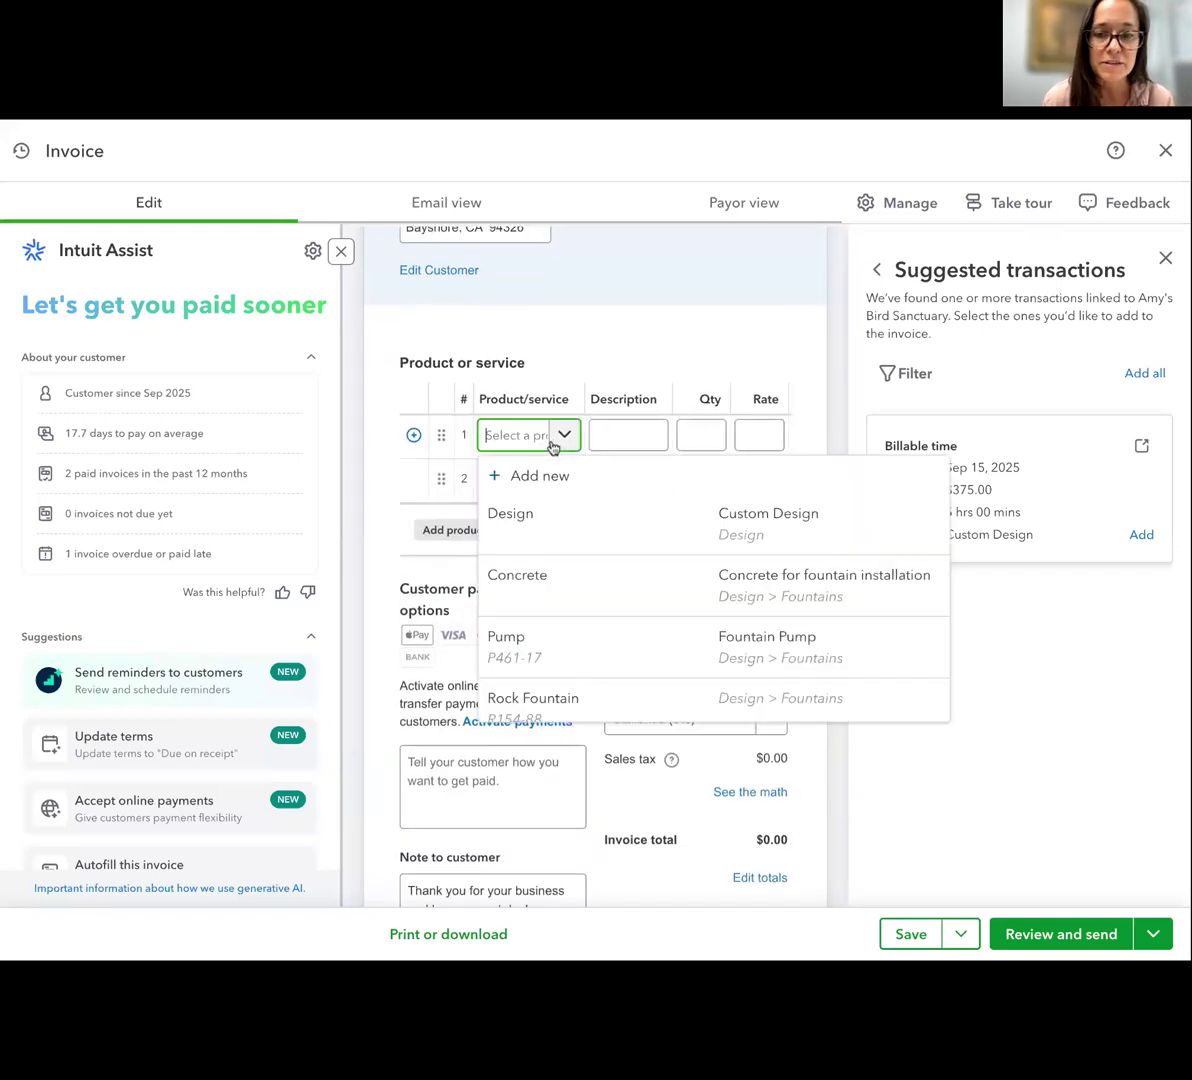
click(570, 533)
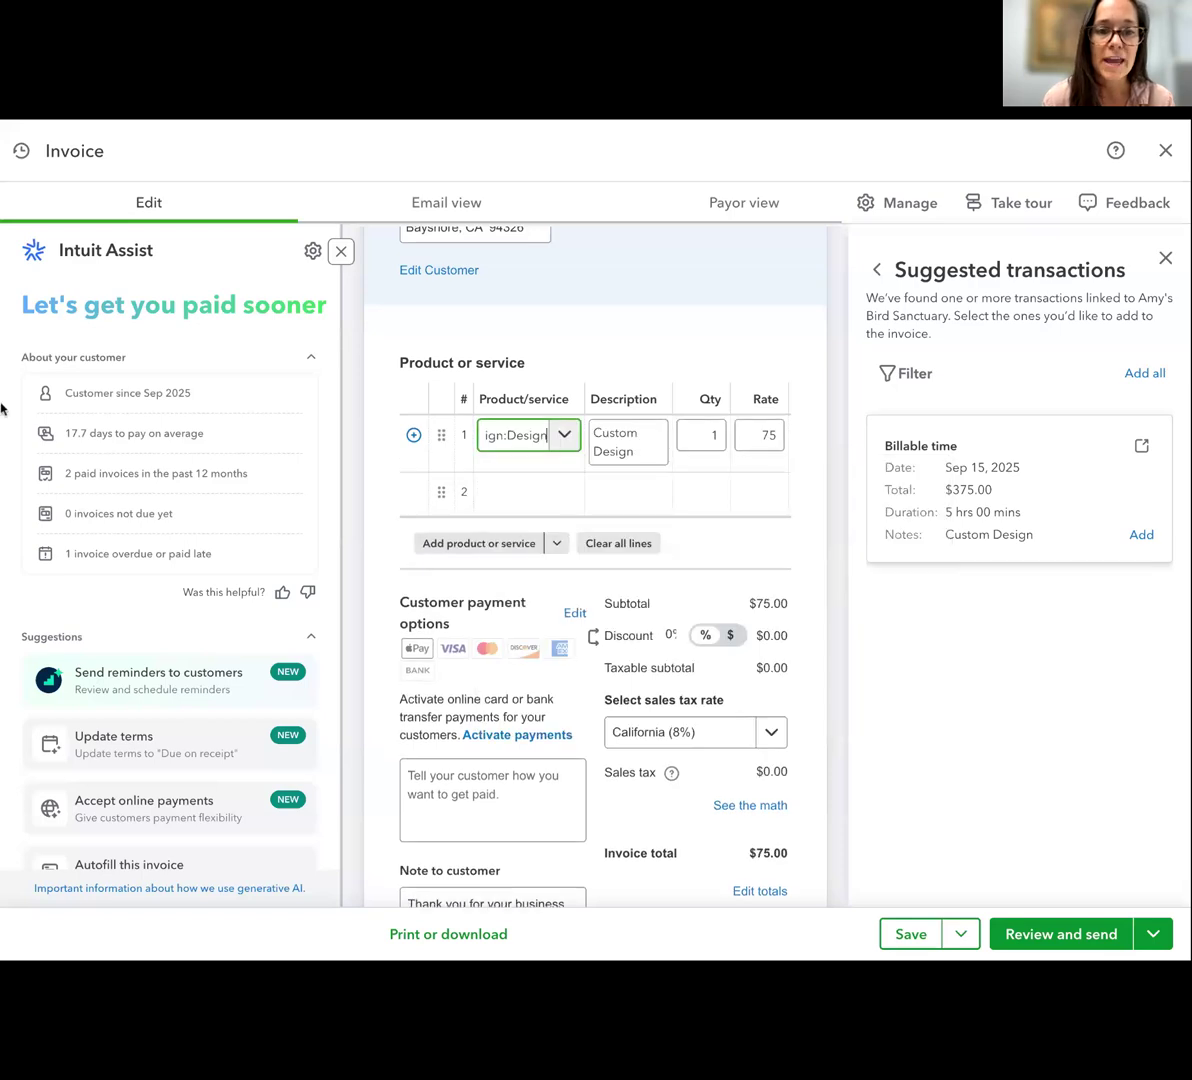
click(666, 457)
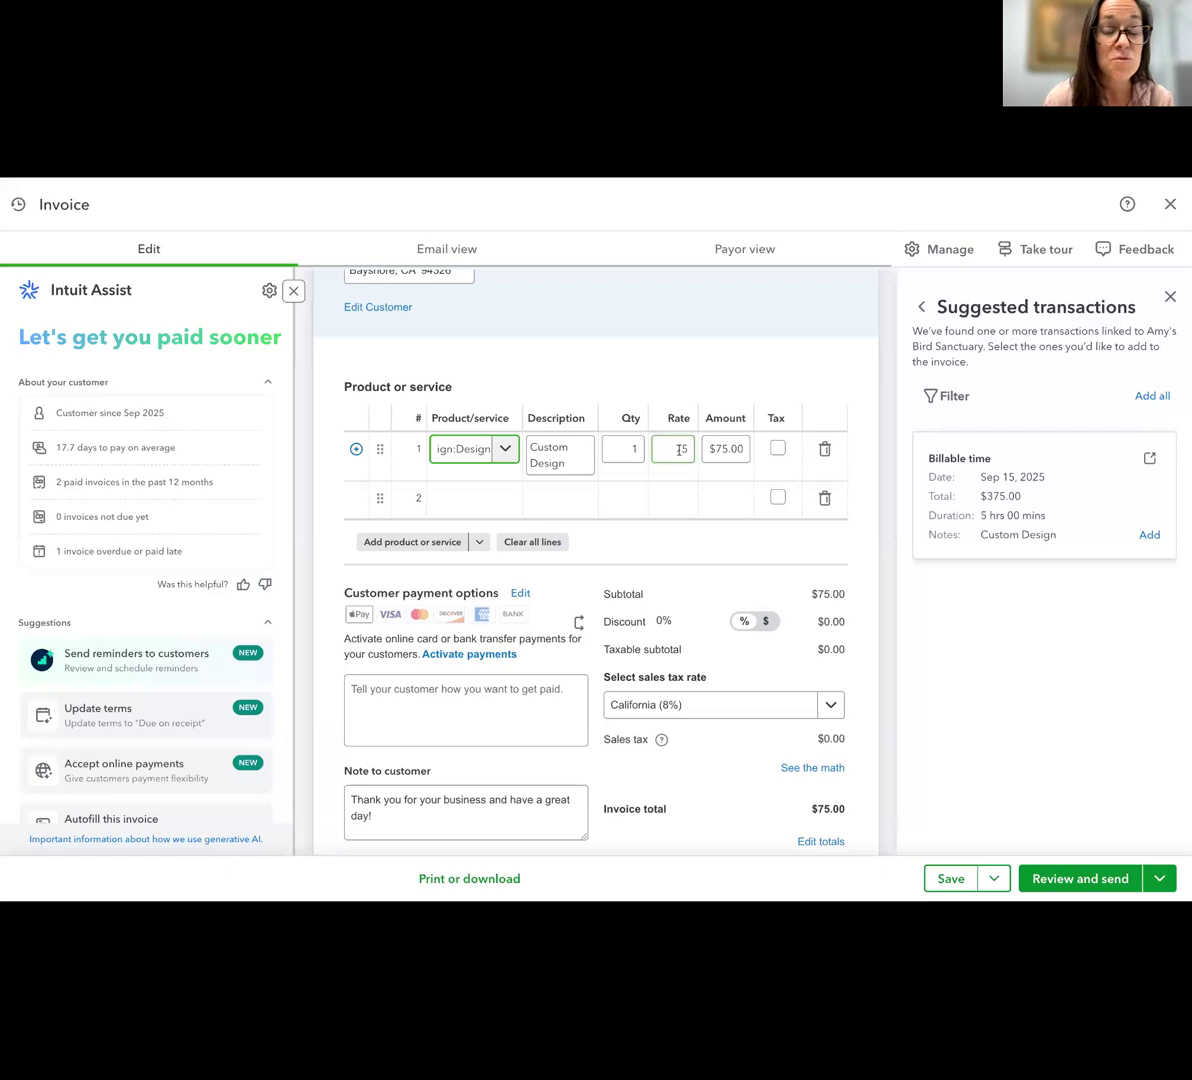
click(637, 449)
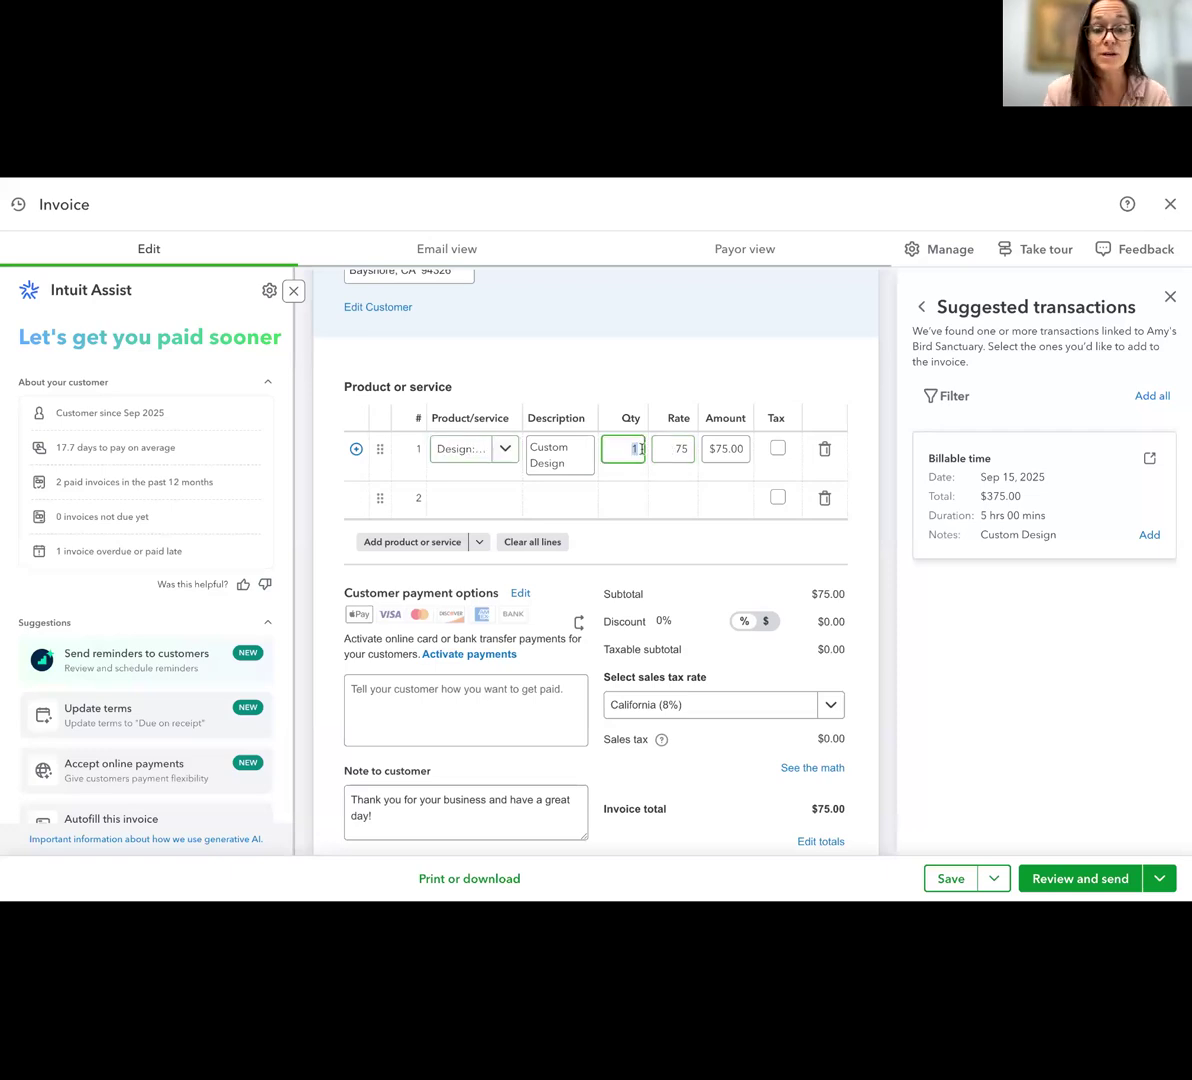
click(671, 416)
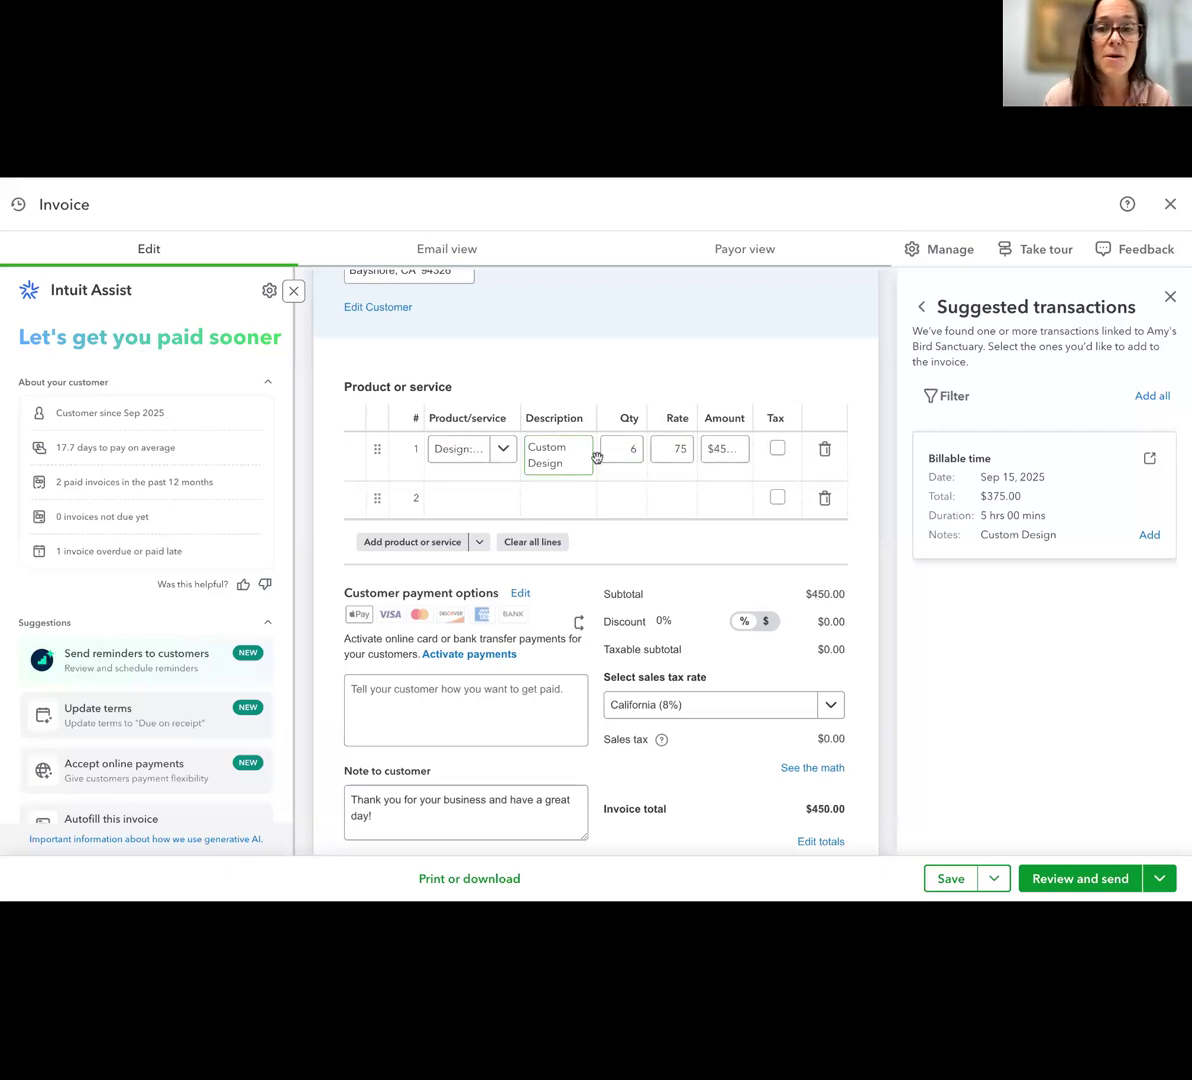
click(1170, 296)
click(721, 448)
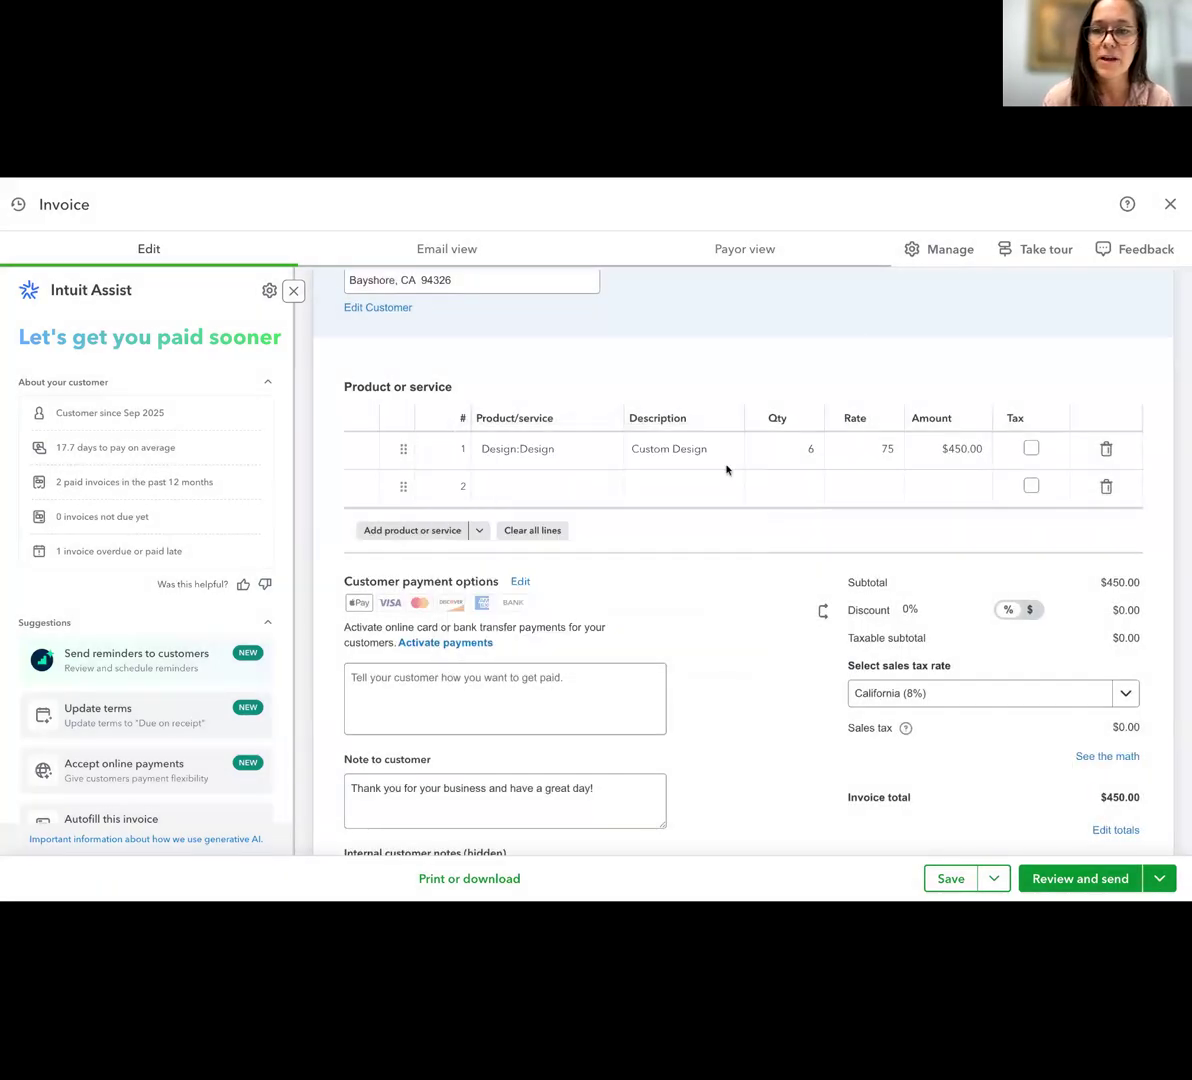
Mark the Custom Design line as taxable and check the invoice's sales tax rate selection
click(939, 449)
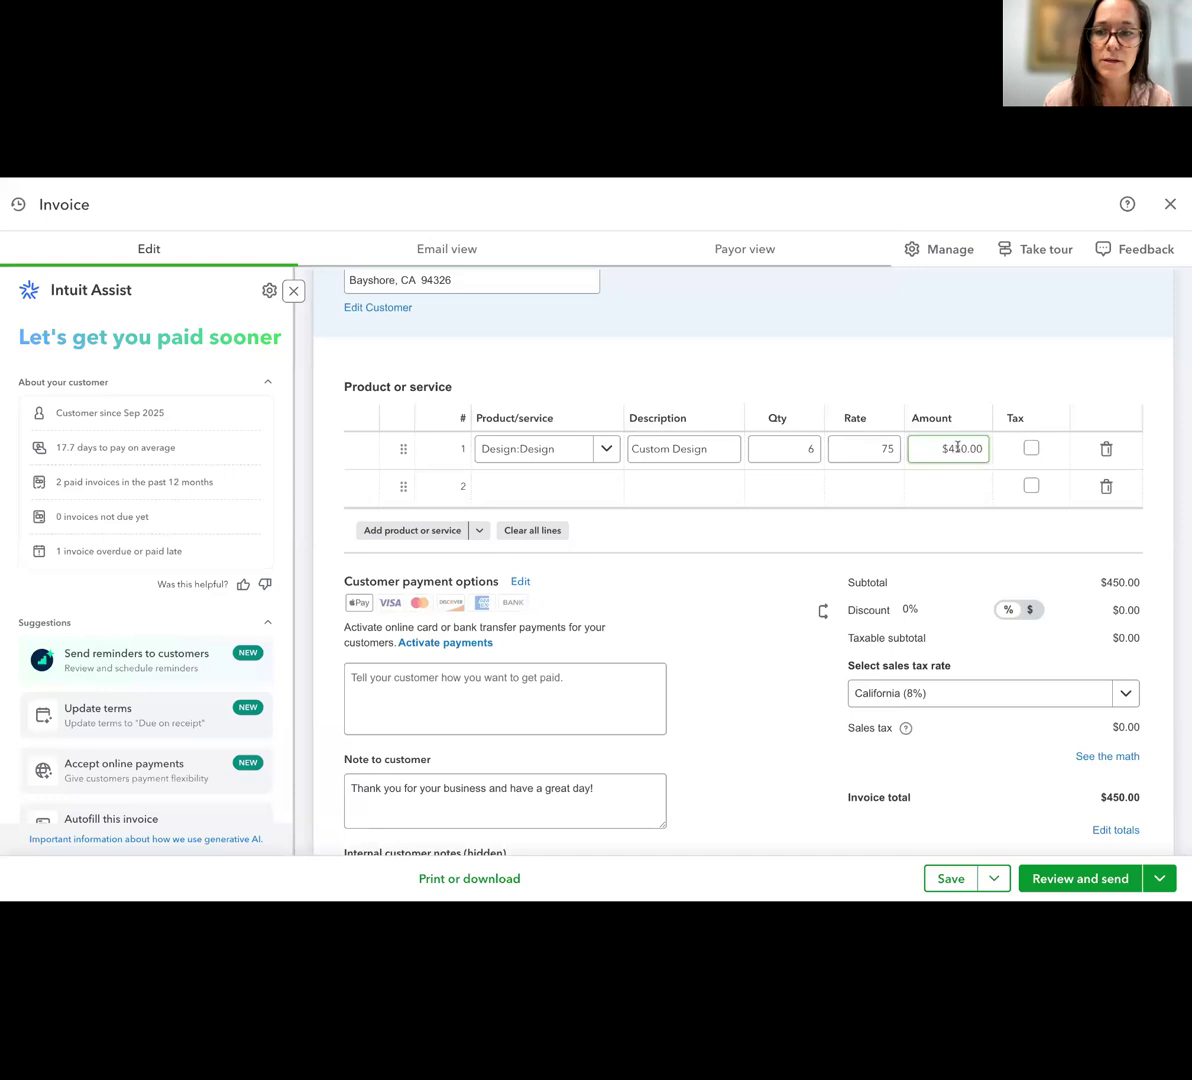
click(1032, 448)
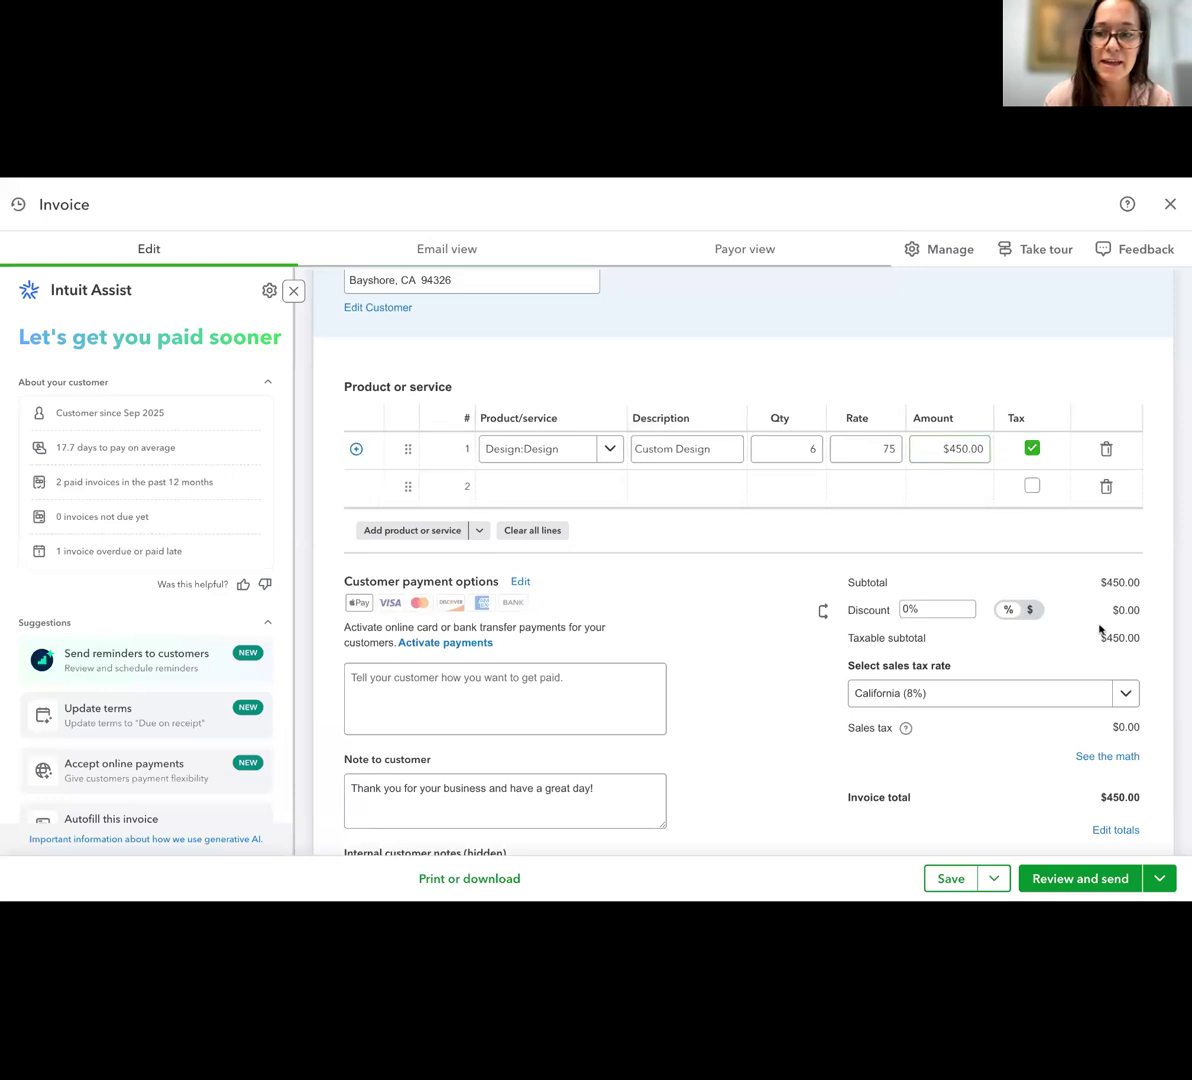
scroll(1100, 630, down, 1)
click(1052, 672)
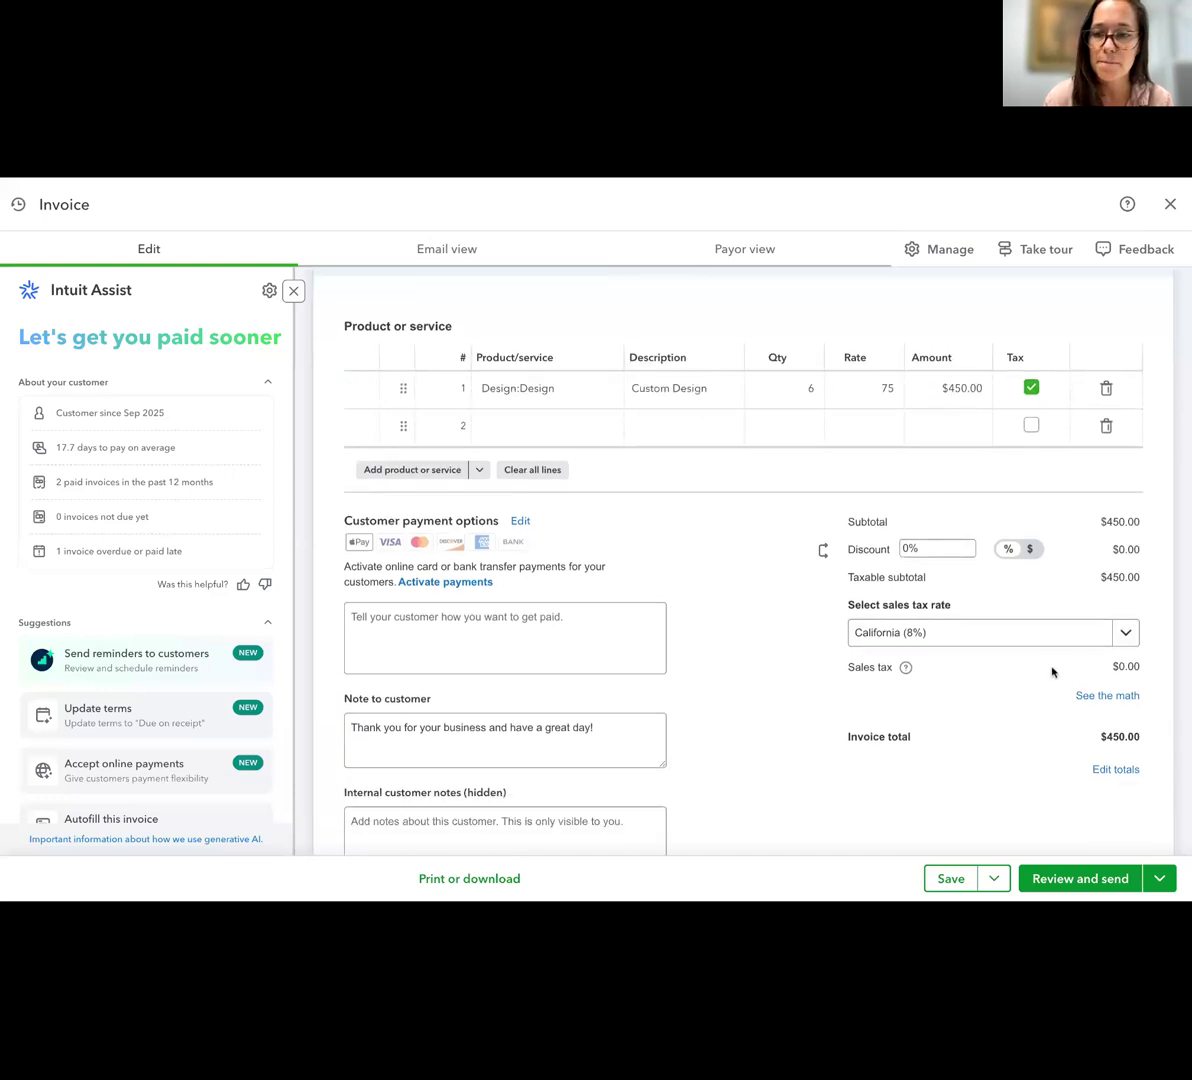
click(992, 632)
click(995, 631)
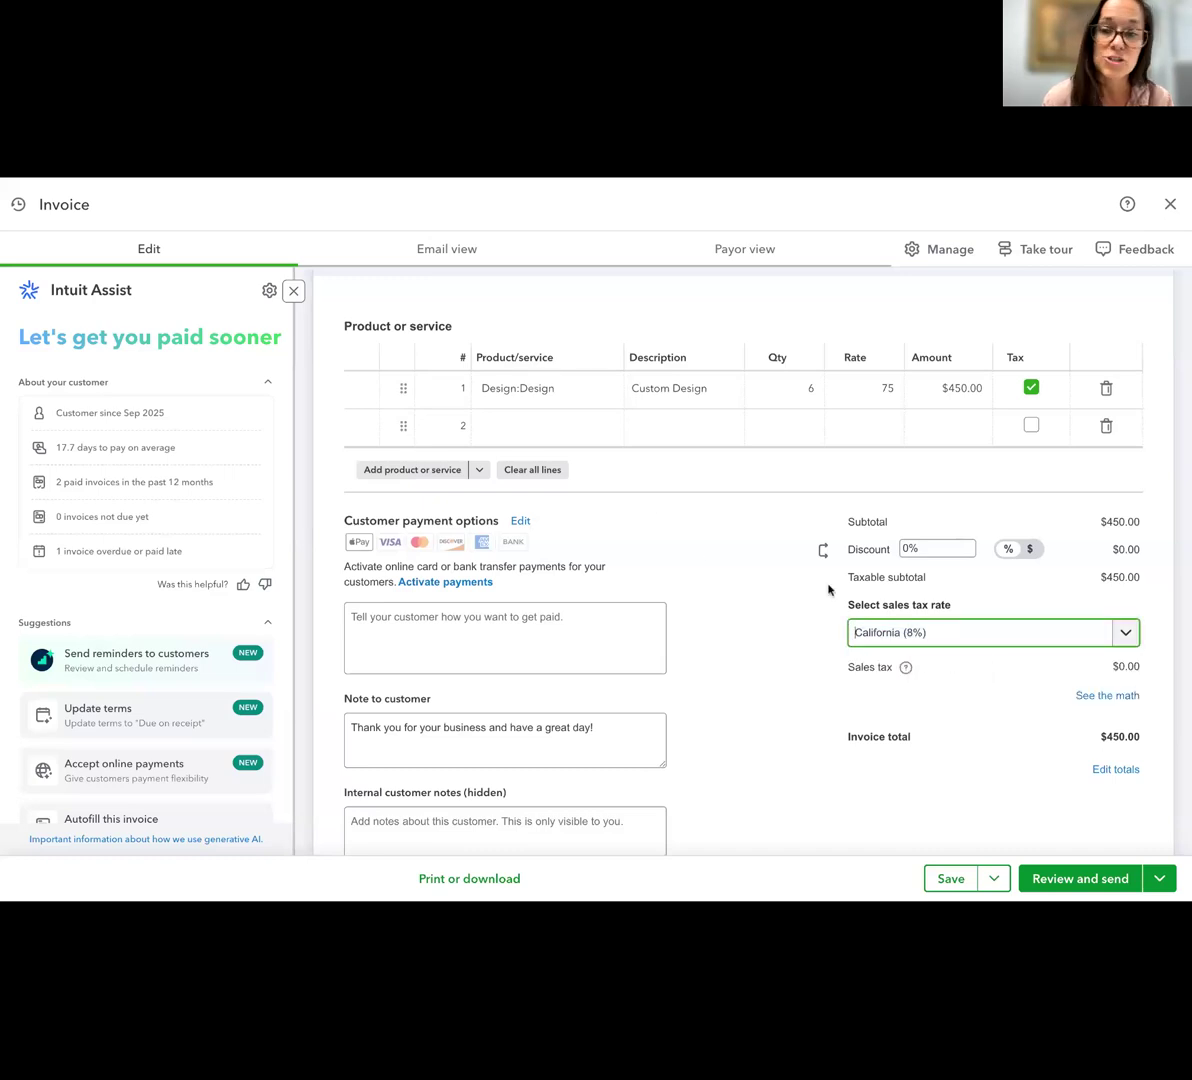
click(1054, 712)
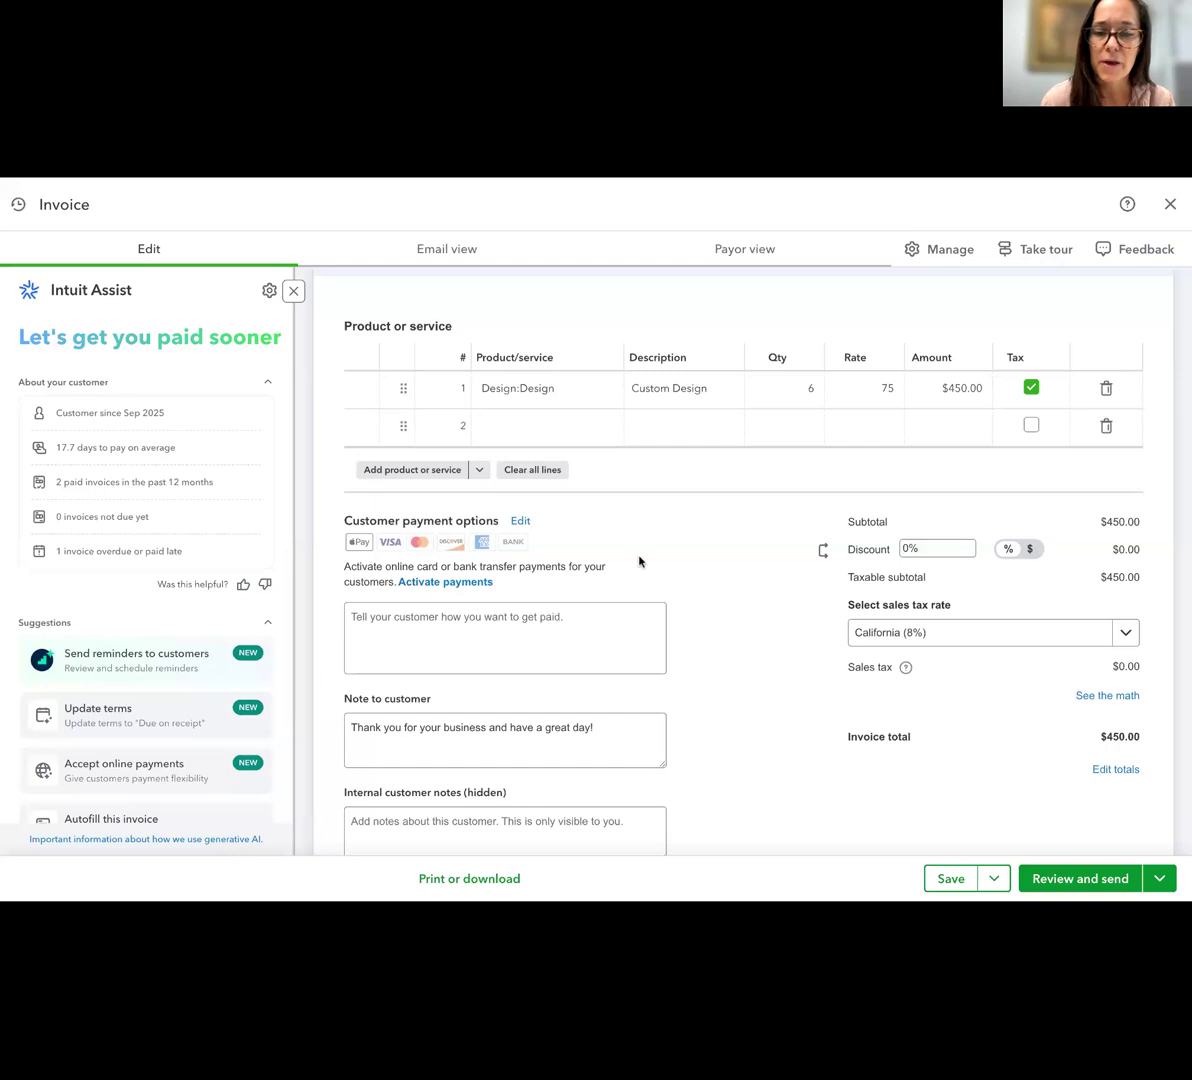
Browse the available products and services for the second invoice line
scroll(667, 532, up, 1)
click(673, 476)
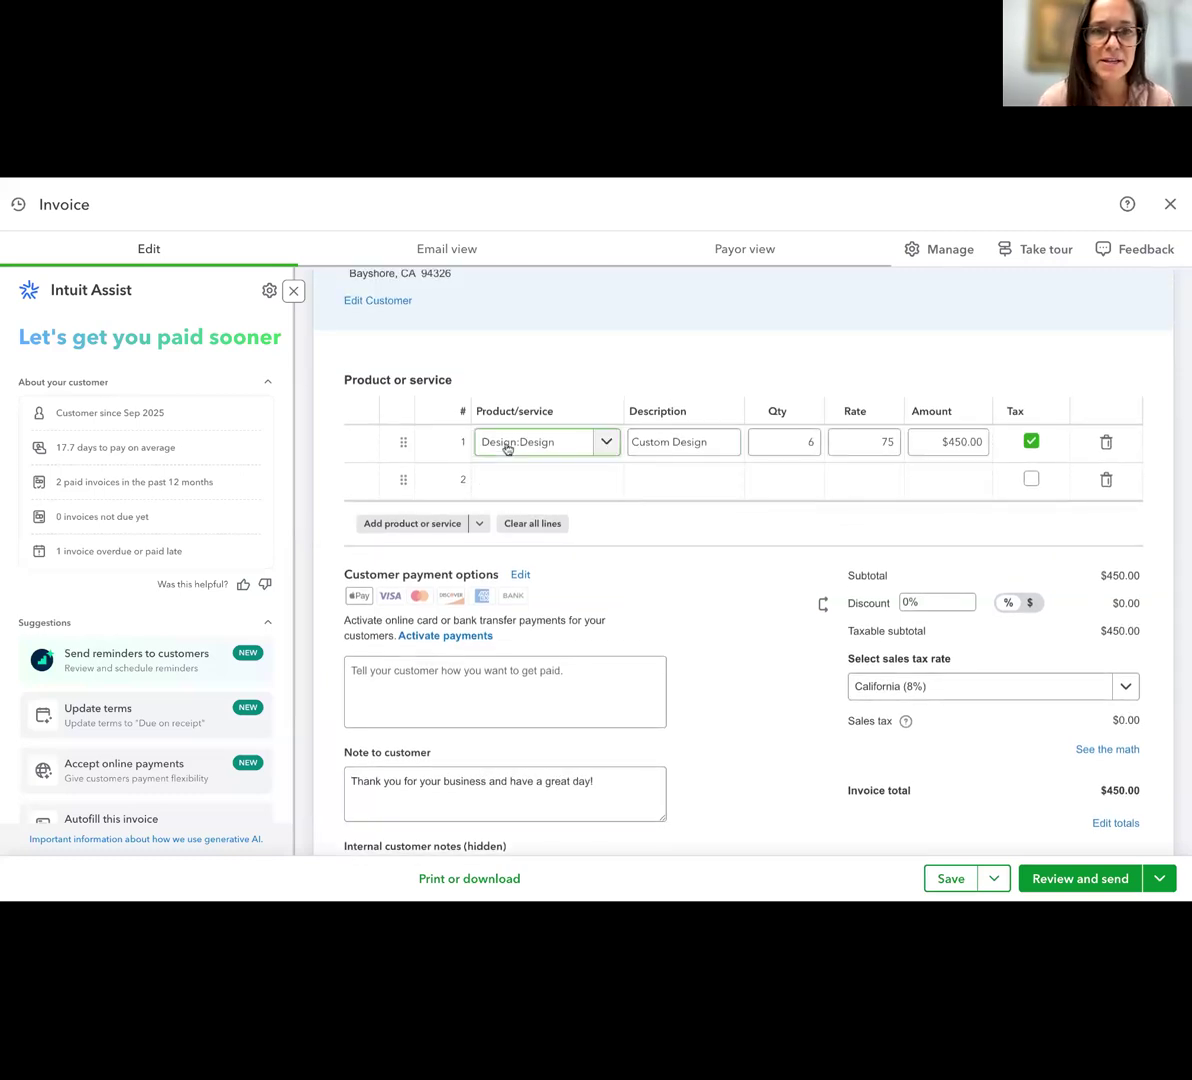
scroll(575, 428, up, 1)
scroll(575, 426, down, 1)
click(564, 481)
scroll(578, 662, down, 5)
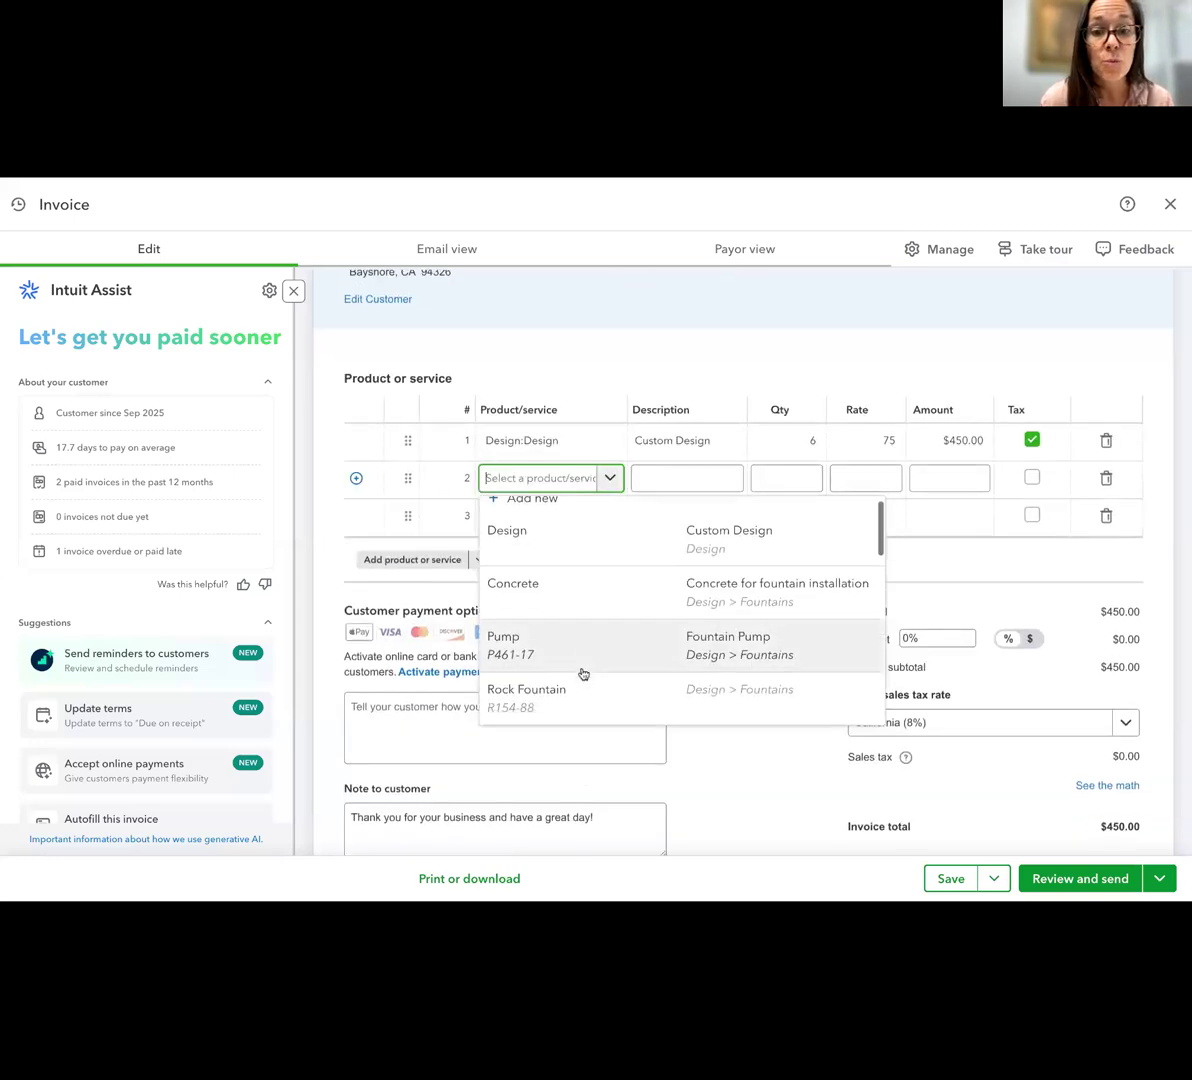
scroll(578, 662, down, 1)
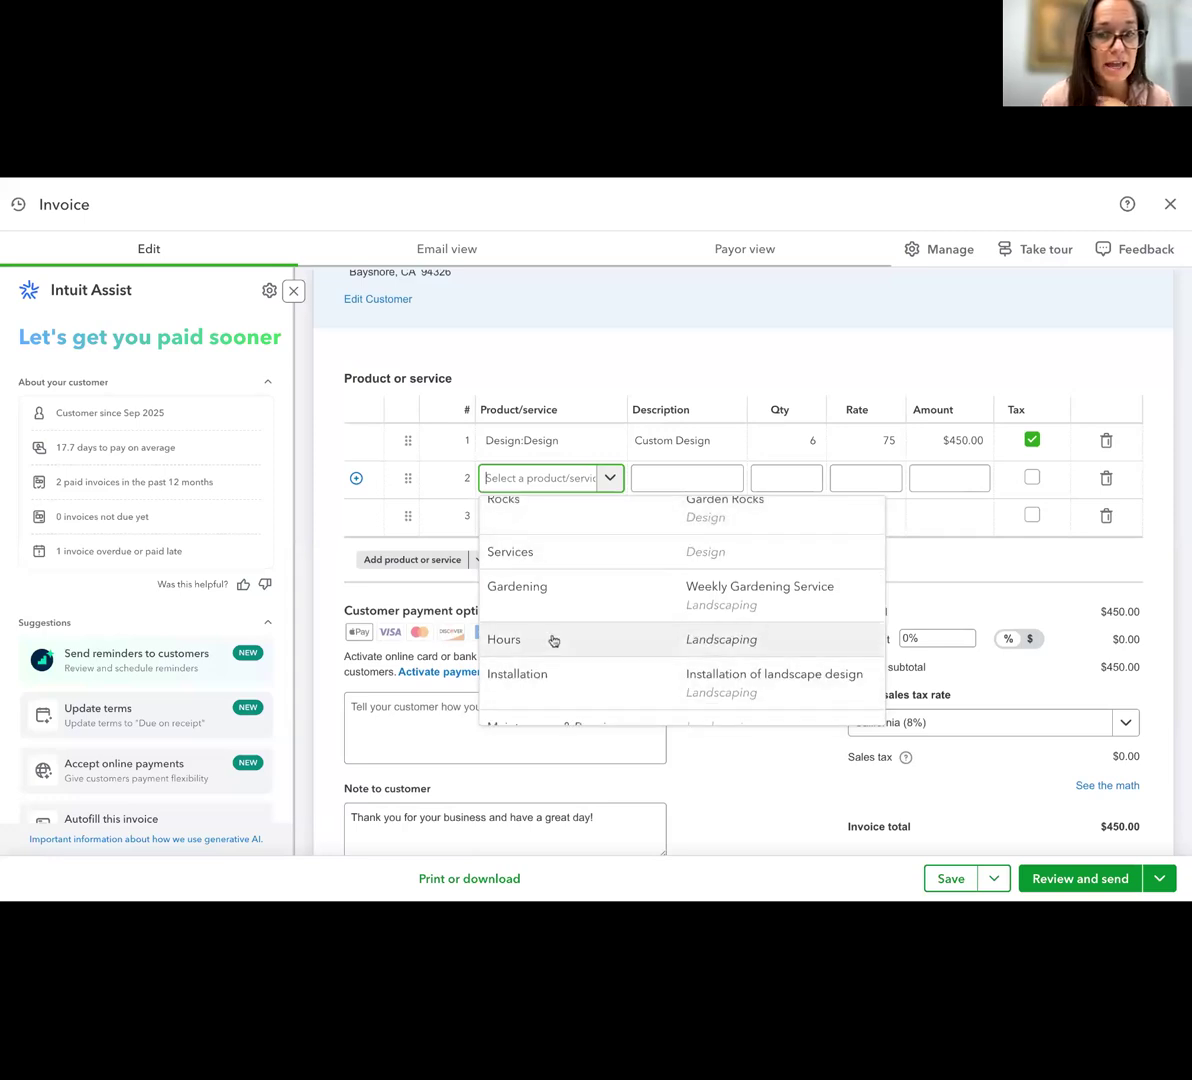
Leave the second line empty and inspect the editable description text on the first line
click(690, 440)
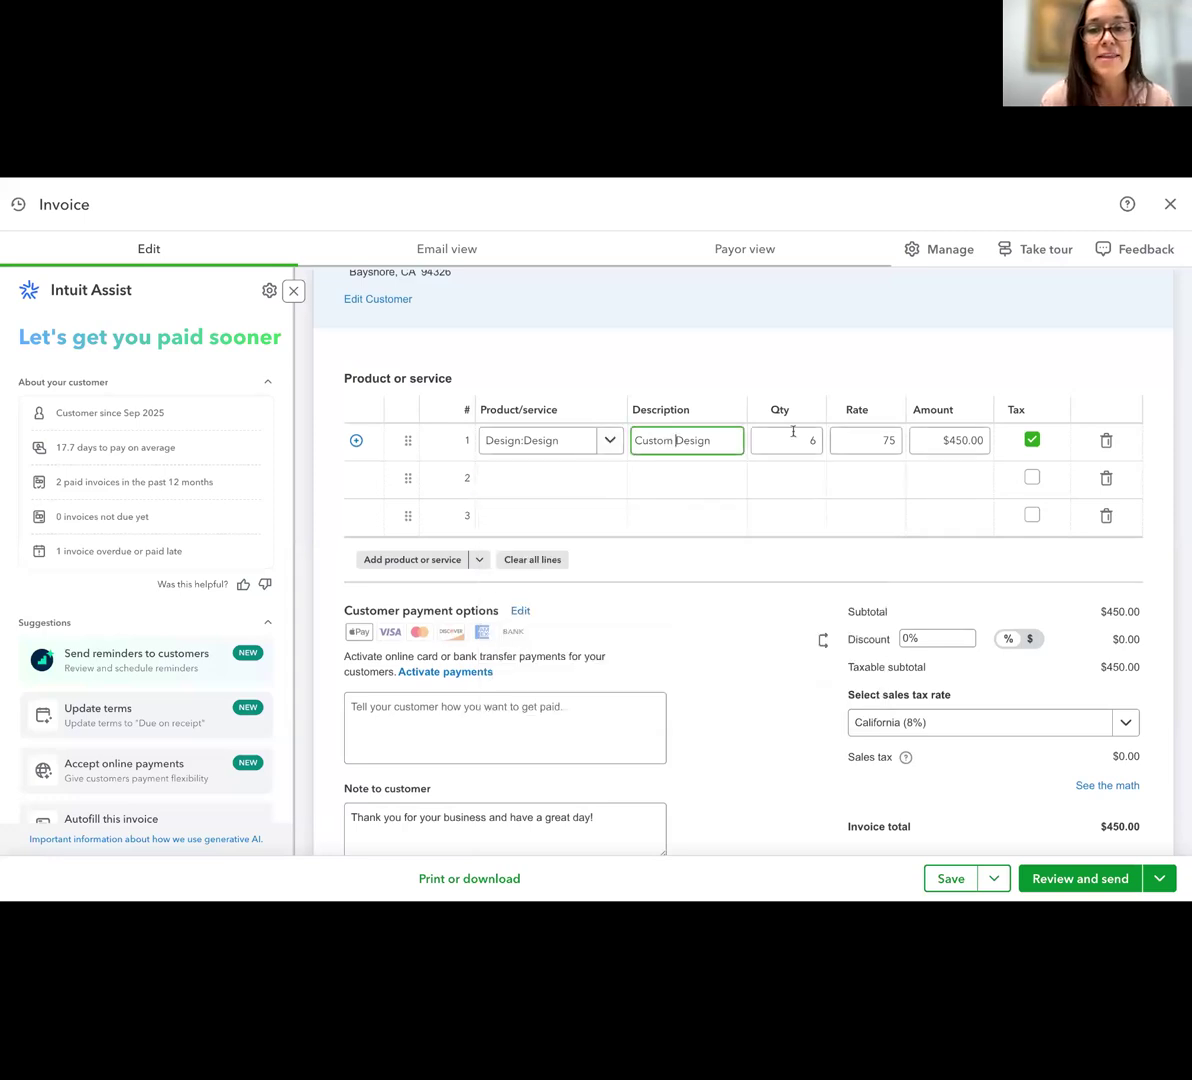
drag(724, 442, 637, 441)
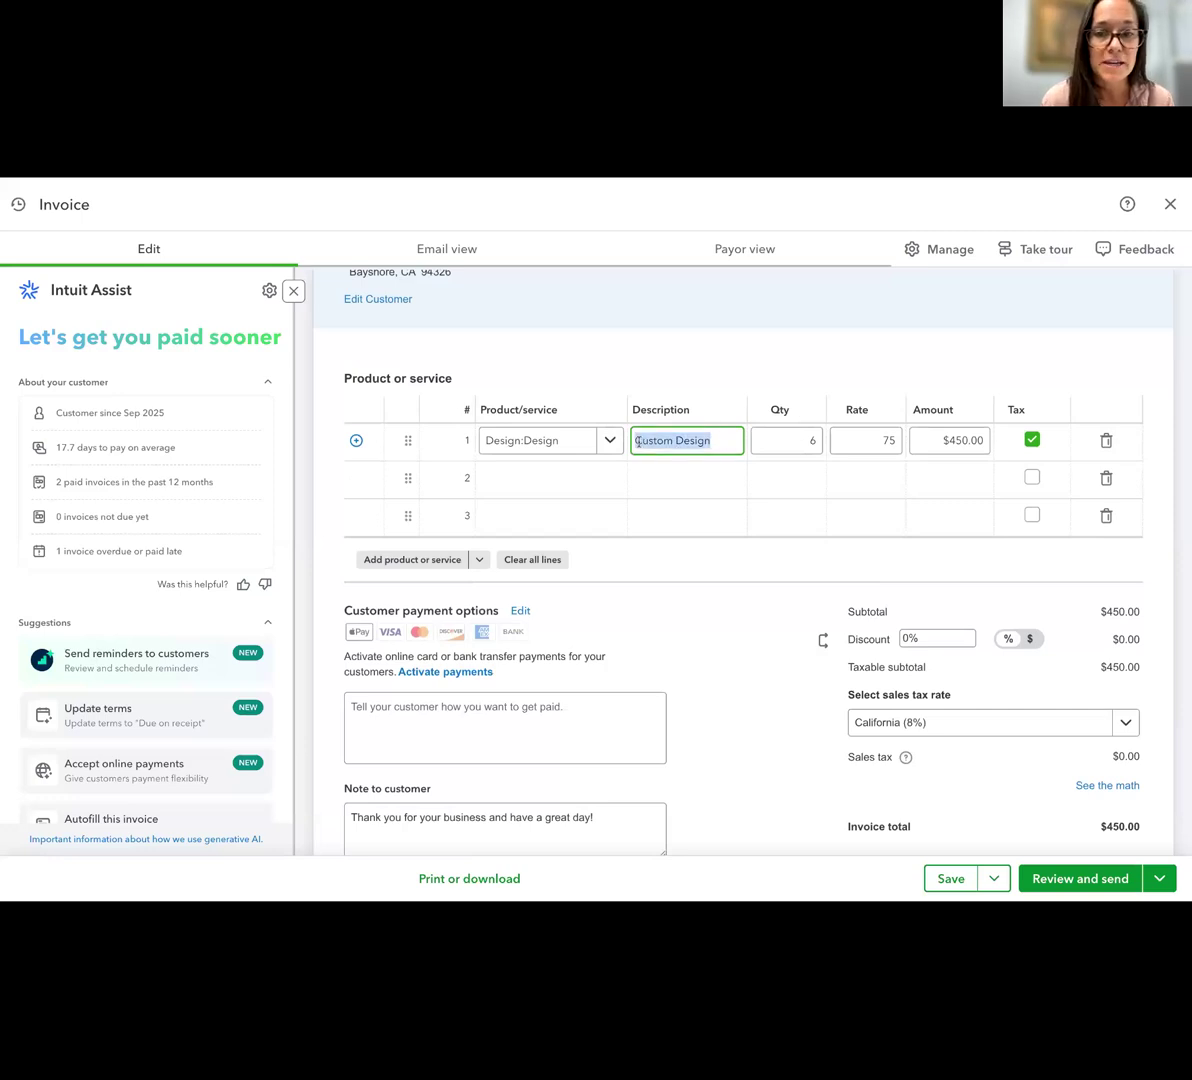
click(742, 700)
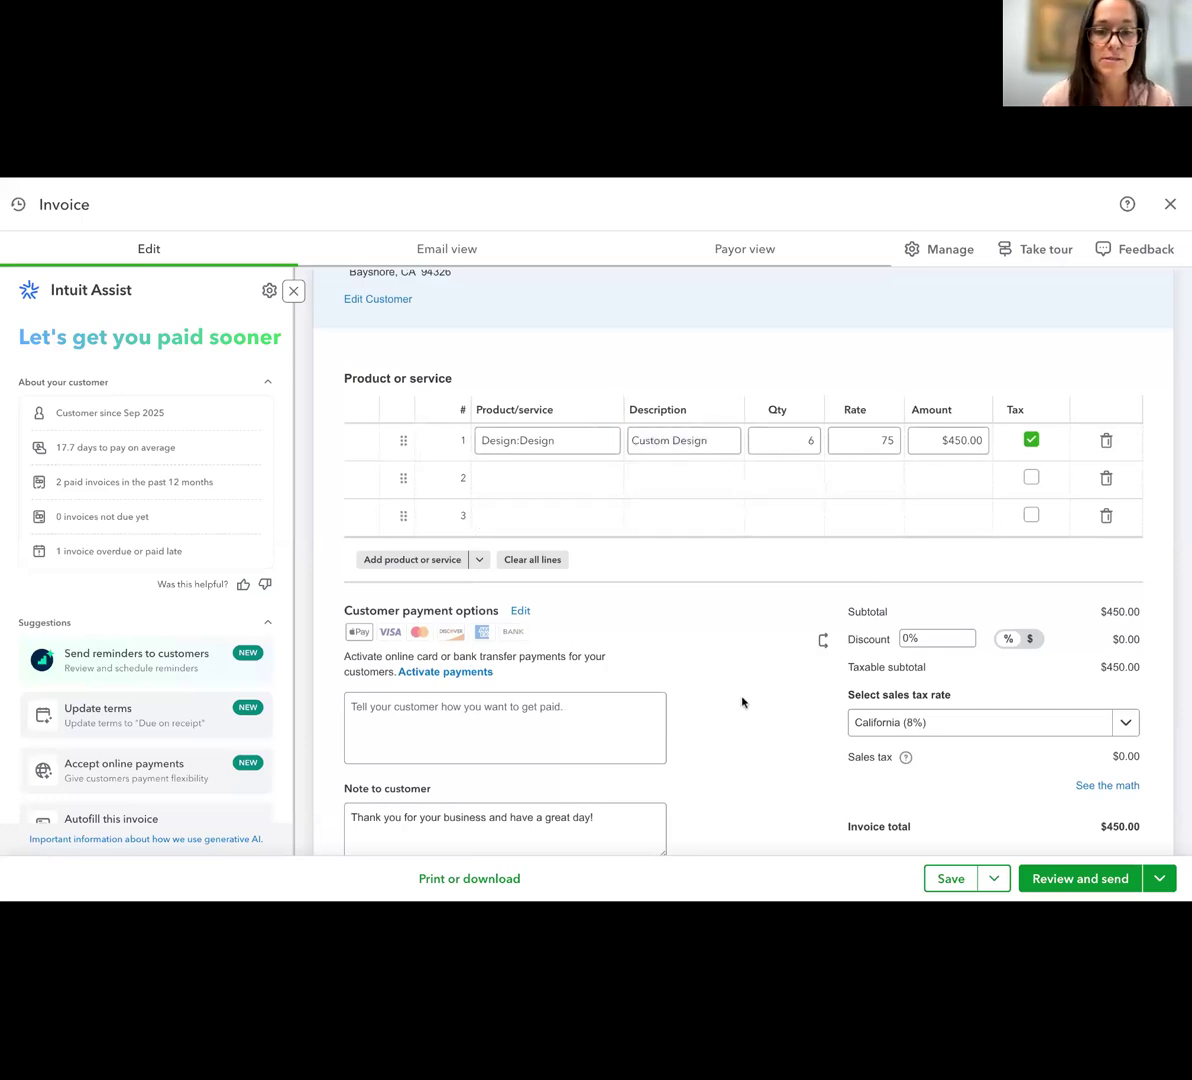
Review the invoice's payment instructions, customer note, internal notes, statement memo, and attachments sections, and return to the invoice header
scroll(742, 702, down, 1)
scroll(700, 688, down, 3)
scroll(654, 662, down, 3)
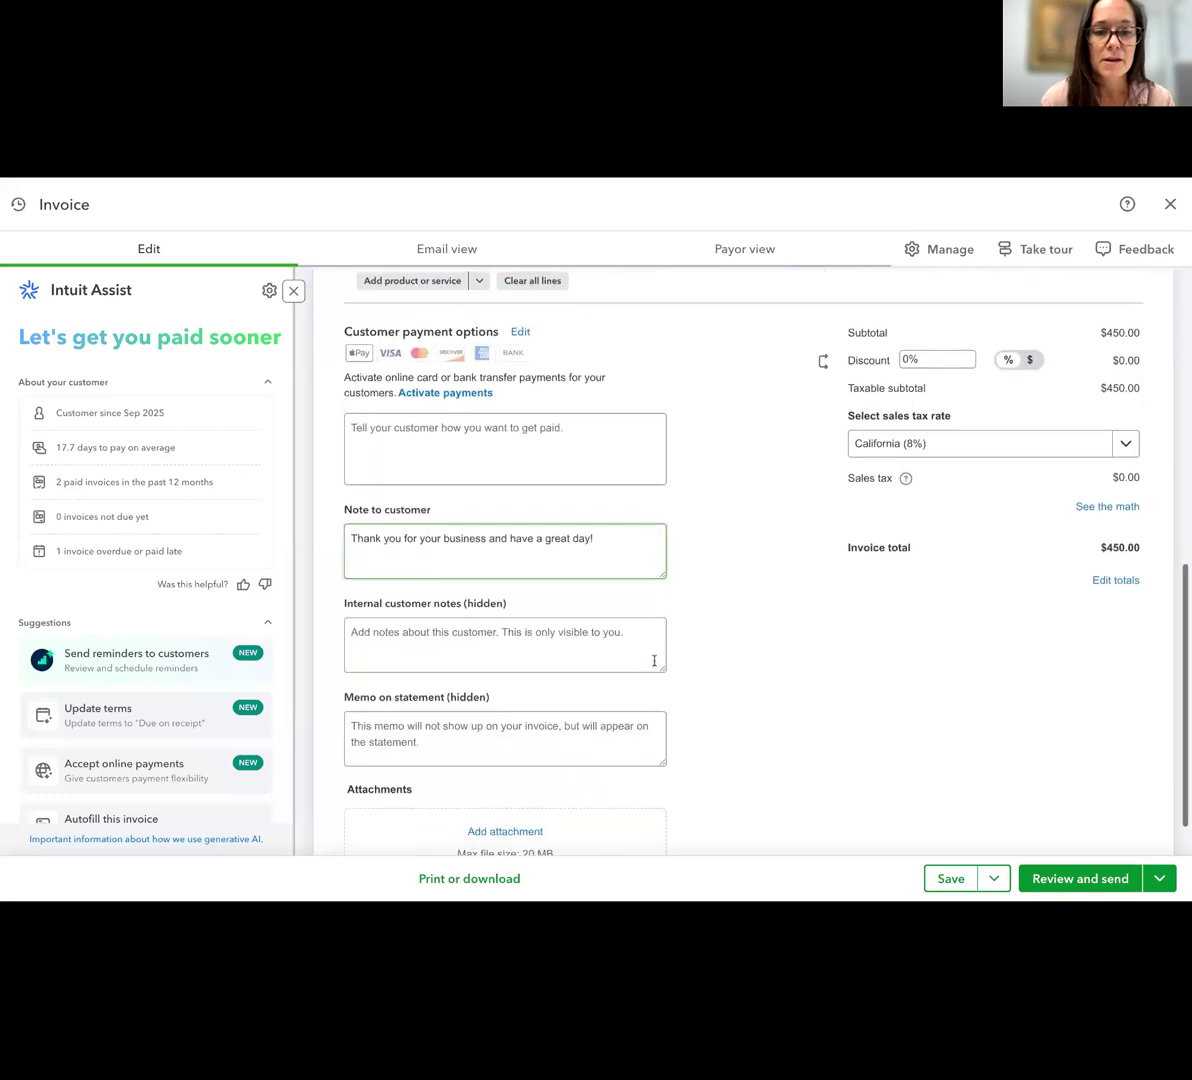
scroll(654, 655, down, 1)
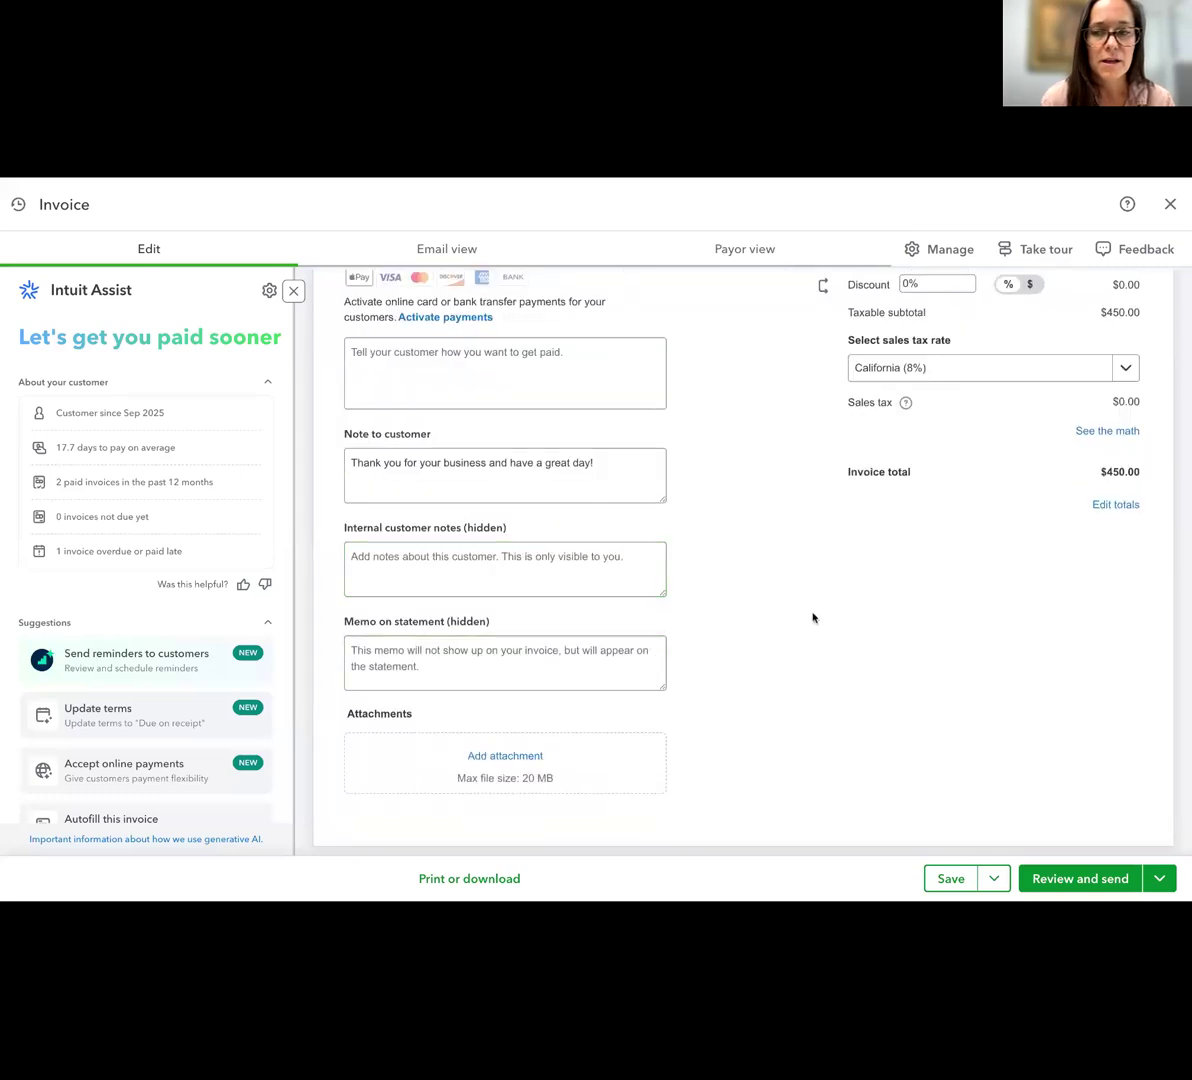
scroll(813, 618, up, 6)
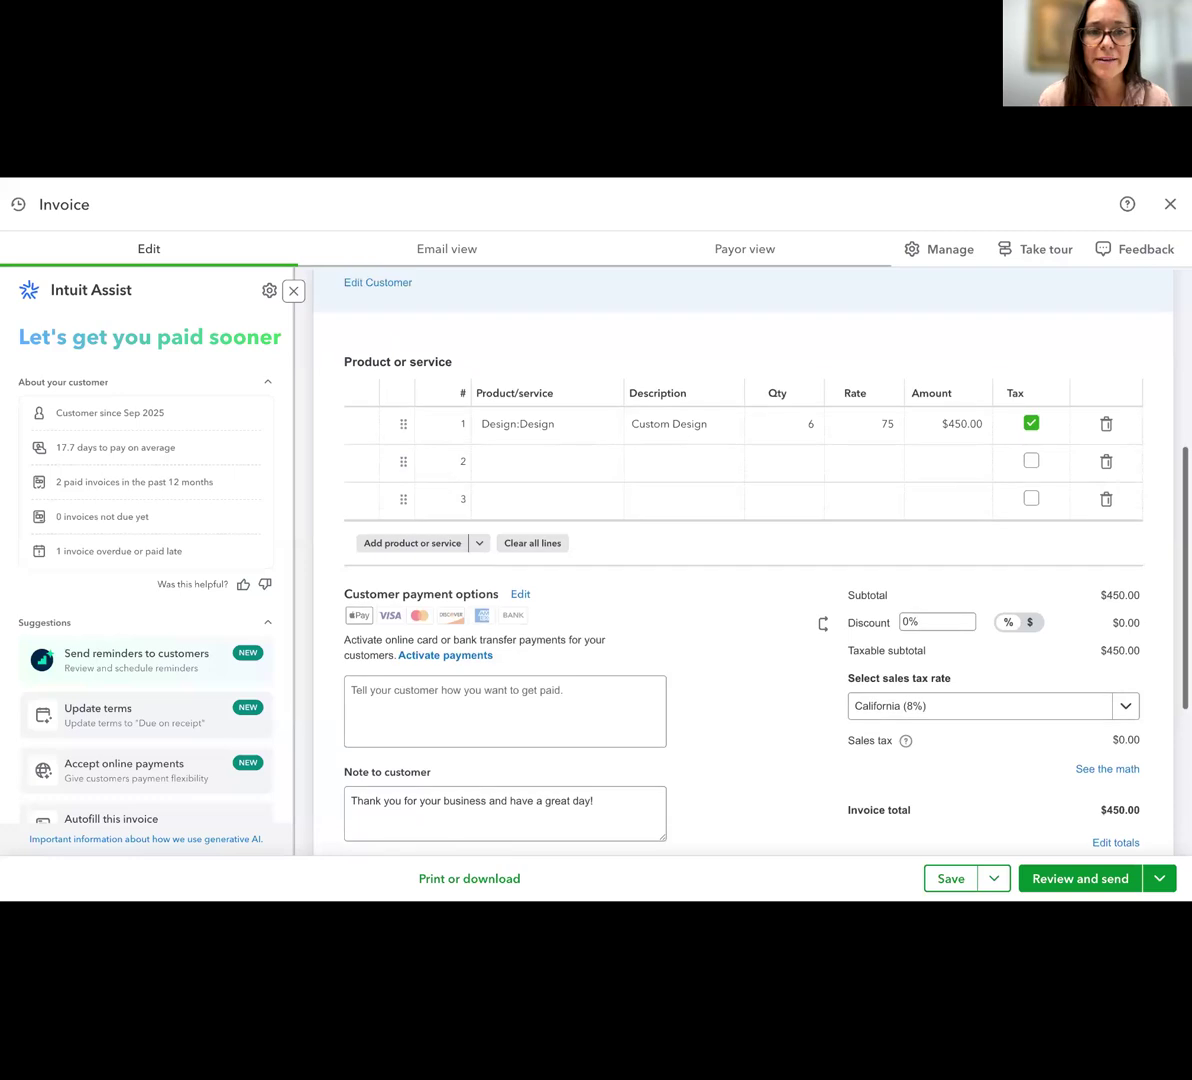
scroll(817, 593, up, 1)
scroll(1035, 343, up, 4)
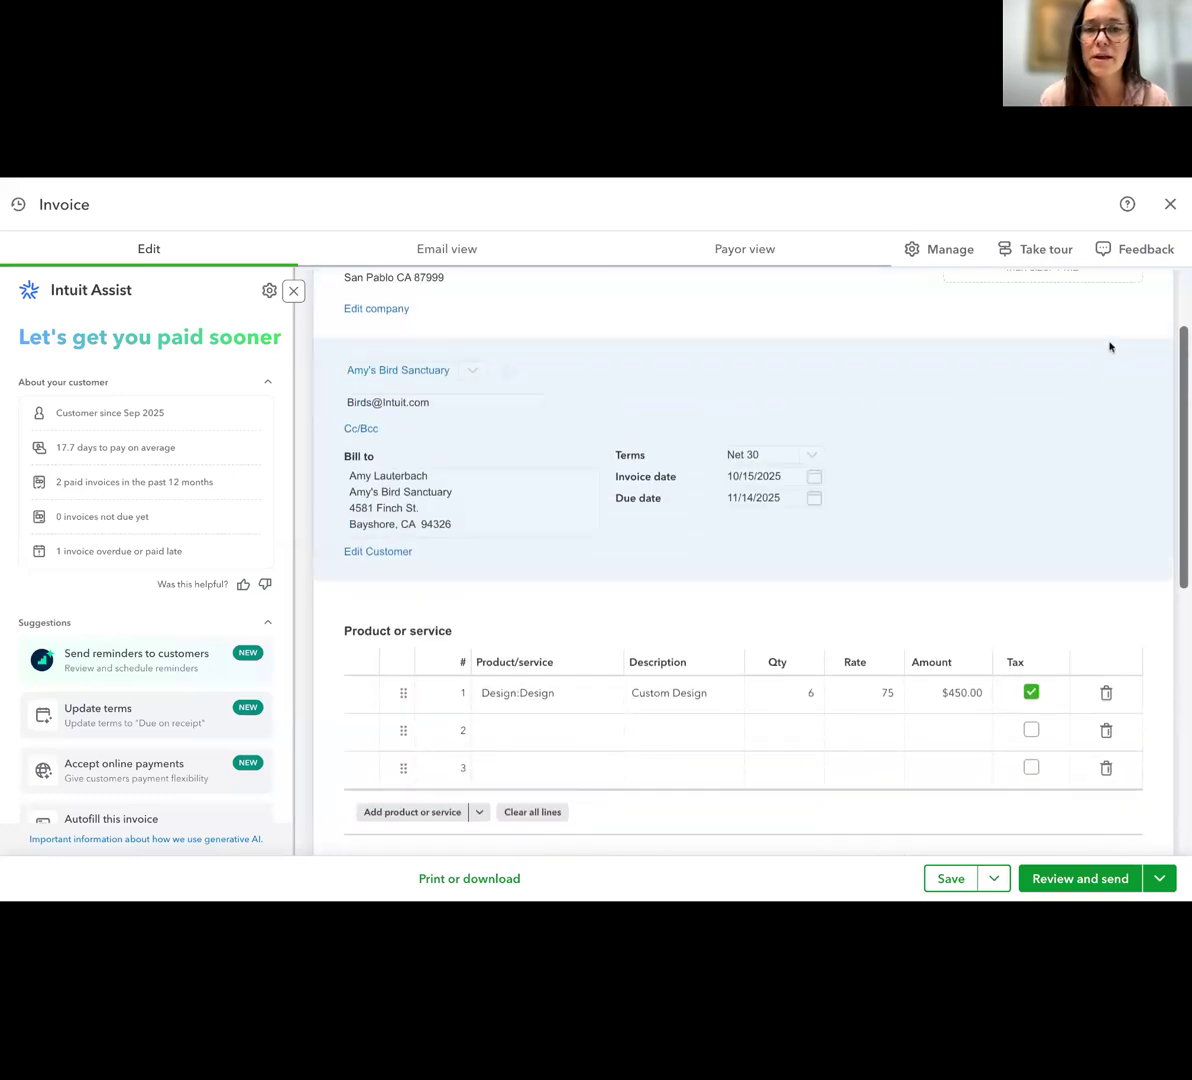
scroll(1109, 346, up, 2)
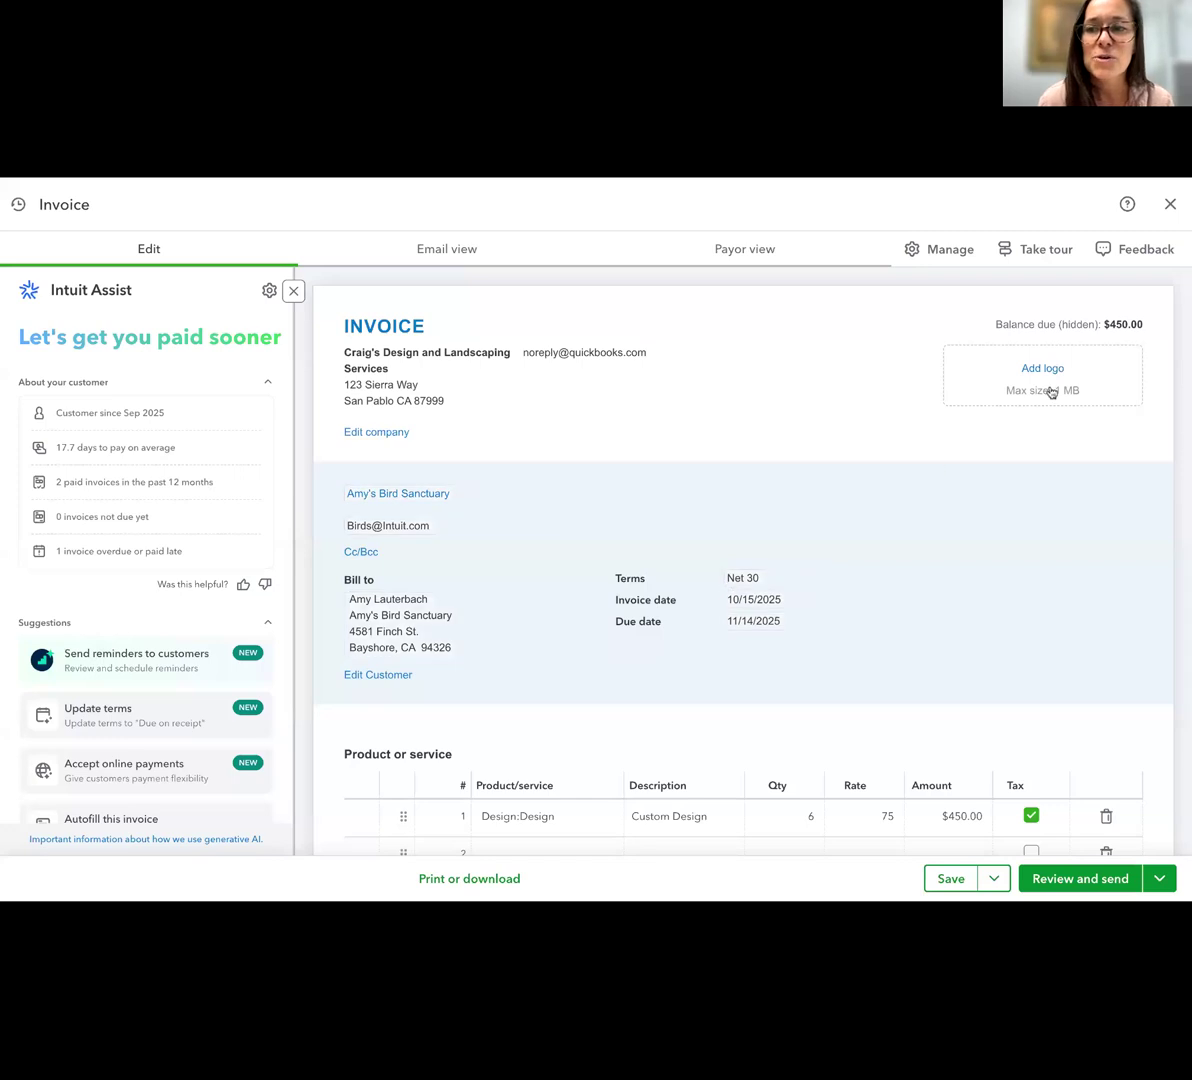
Open the invoice management options, close the suggested transactions, and look through the Intuit Assist suggestions
click(950, 262)
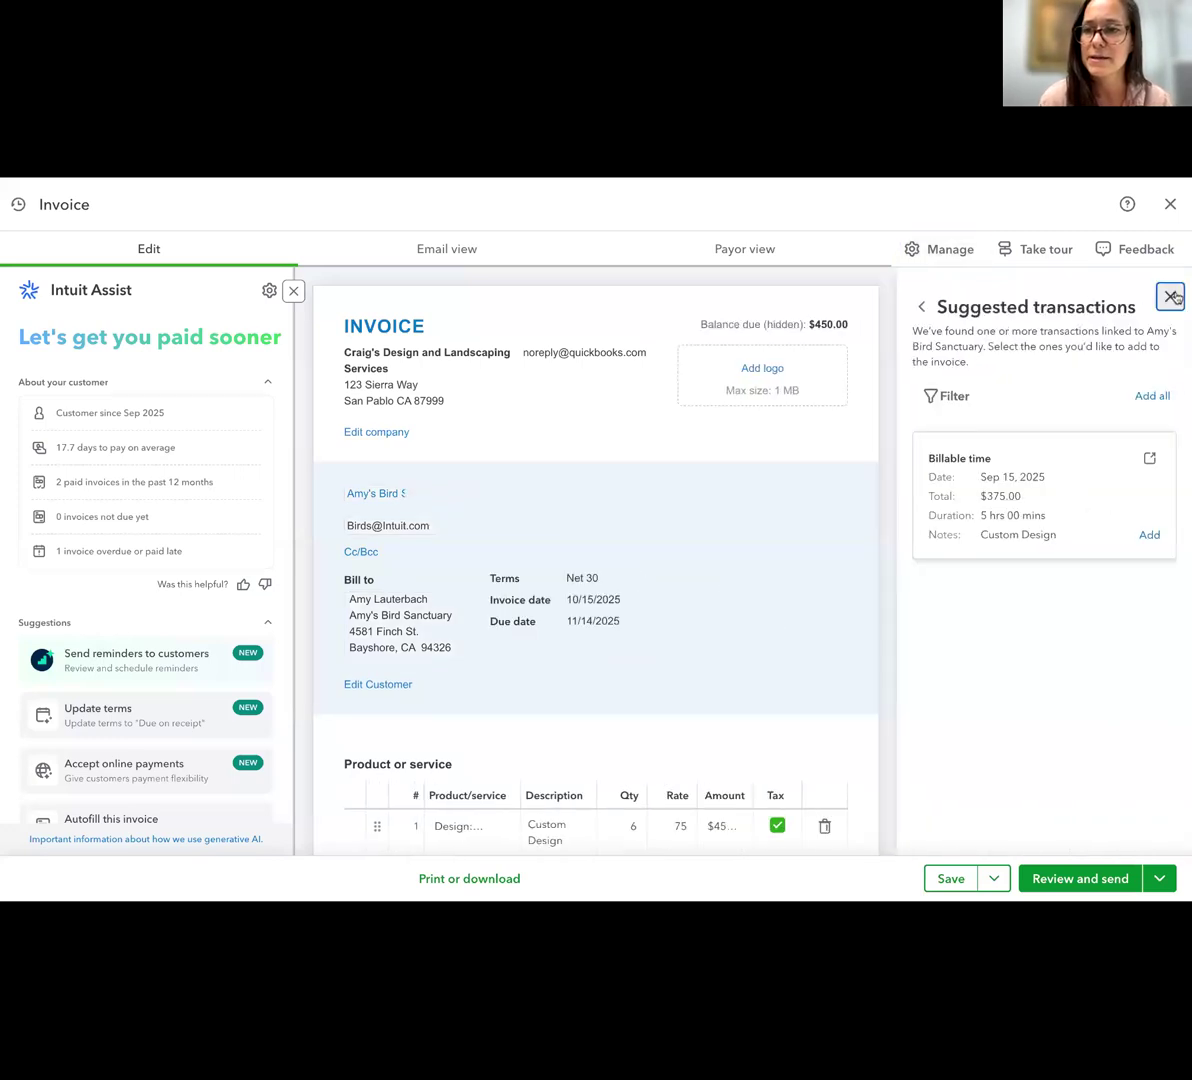
click(1170, 296)
scroll(181, 567, down, 5)
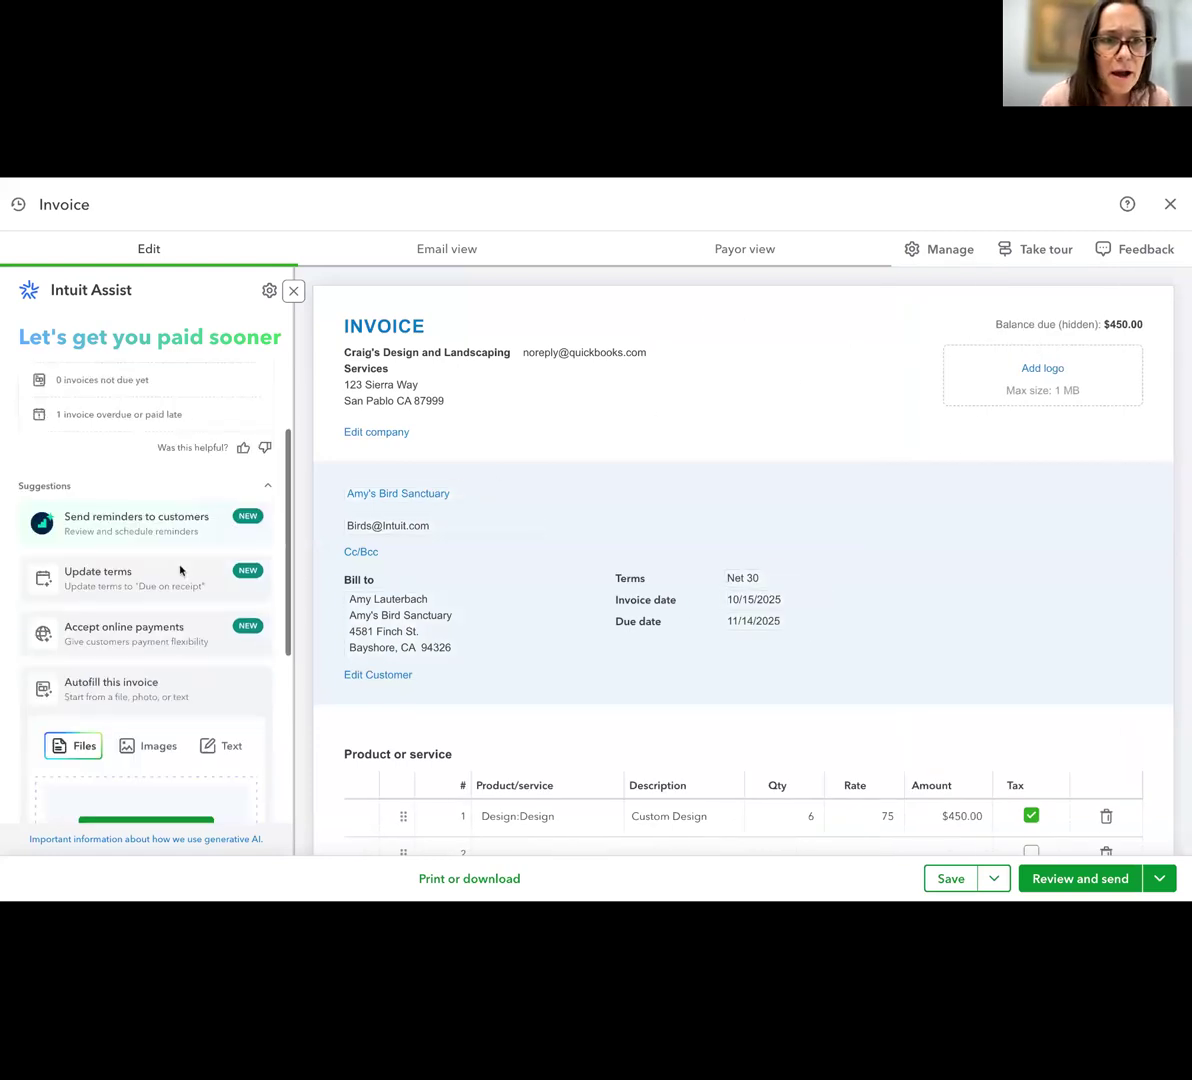
scroll(181, 567, up, 5)
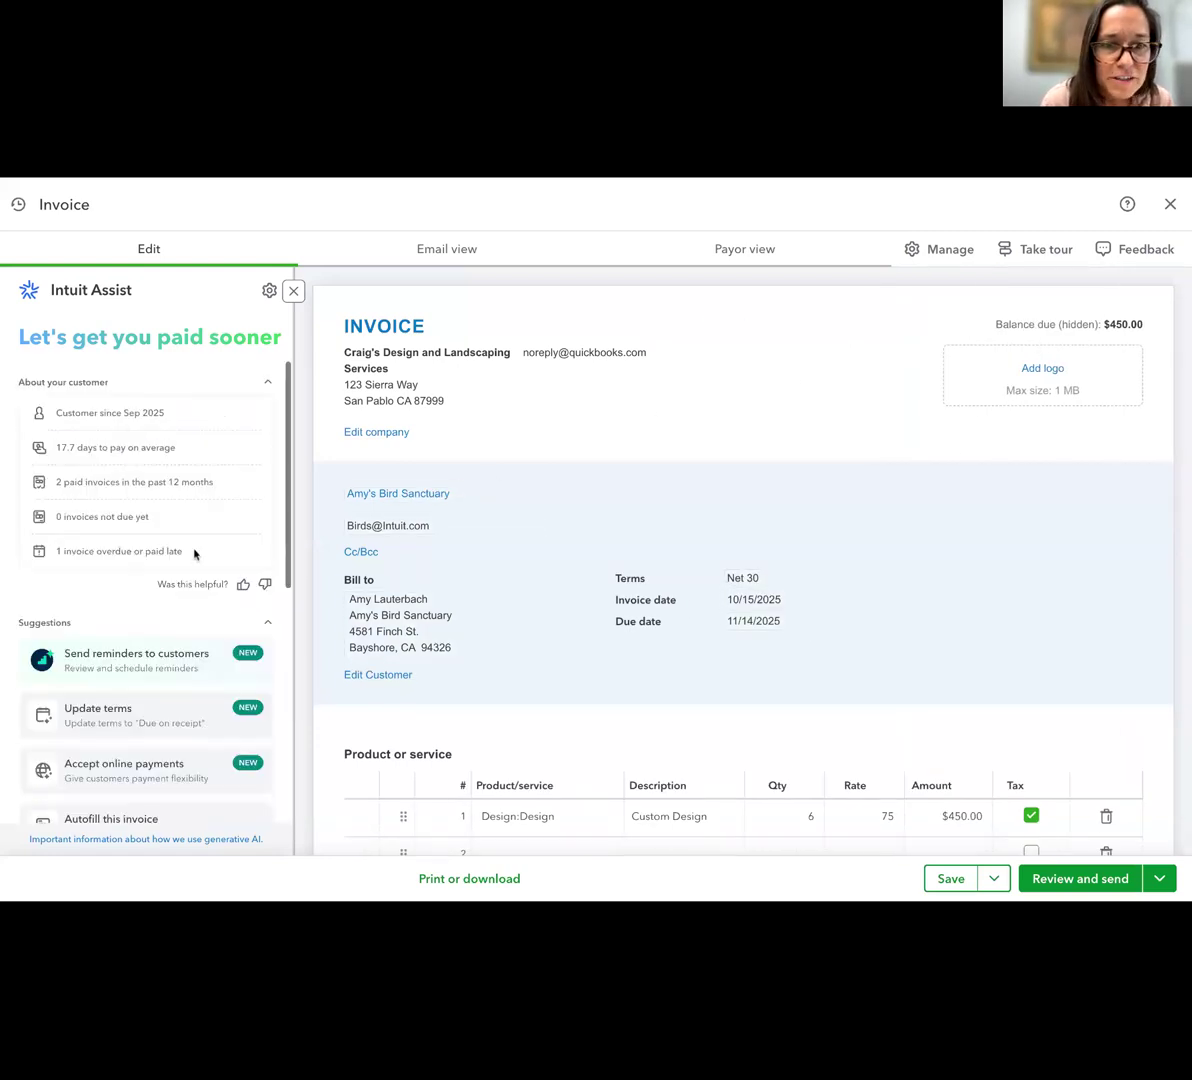
Close the Intuit Assist suggestions, look over the invoice once more, and leave the new invoice without saving
click(293, 291)
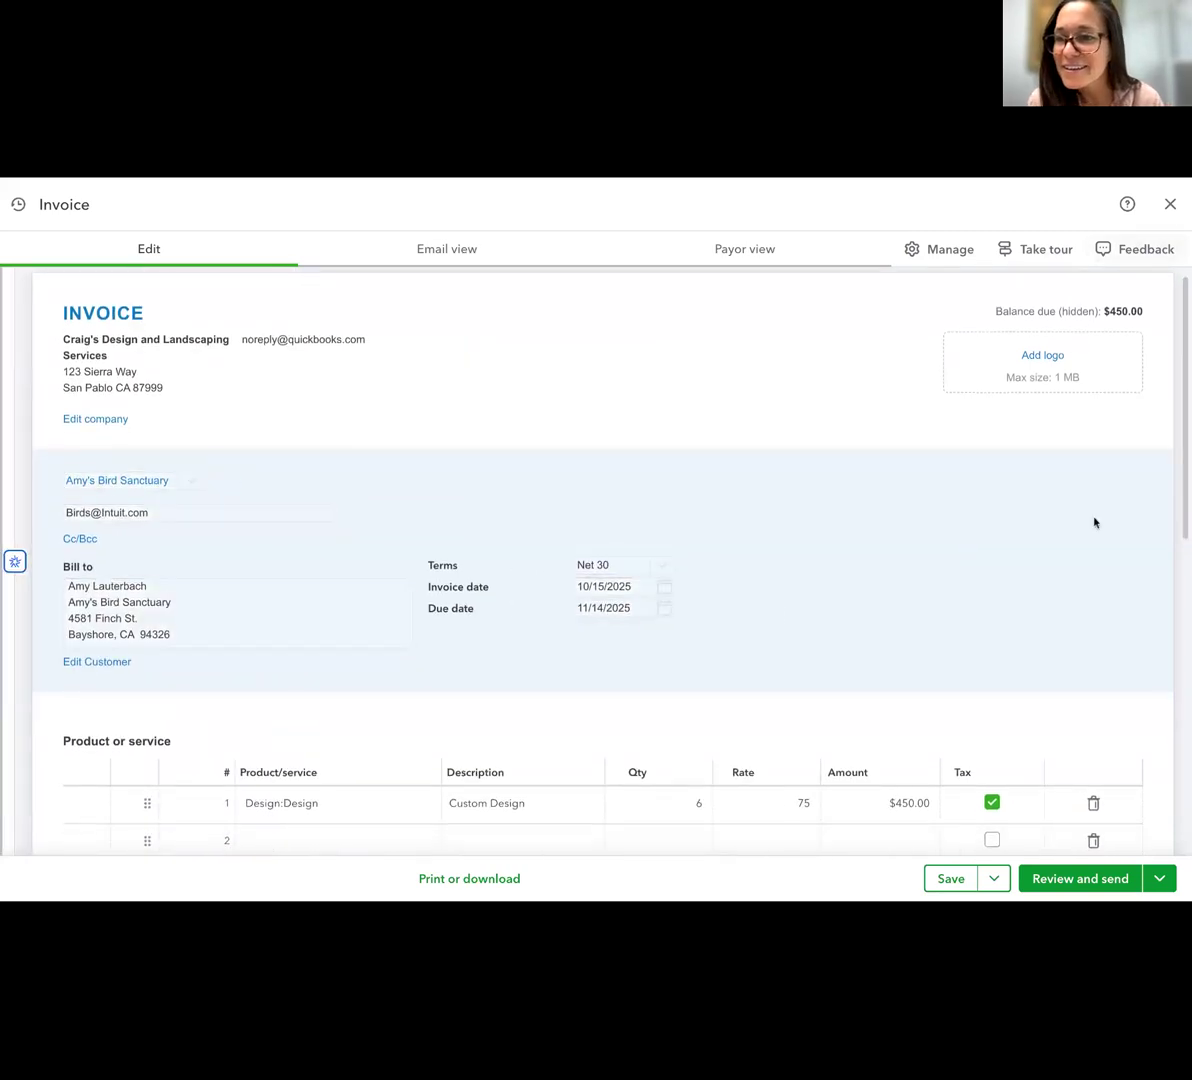
scroll(1094, 521, down, 6)
scroll(1095, 522, down, 2)
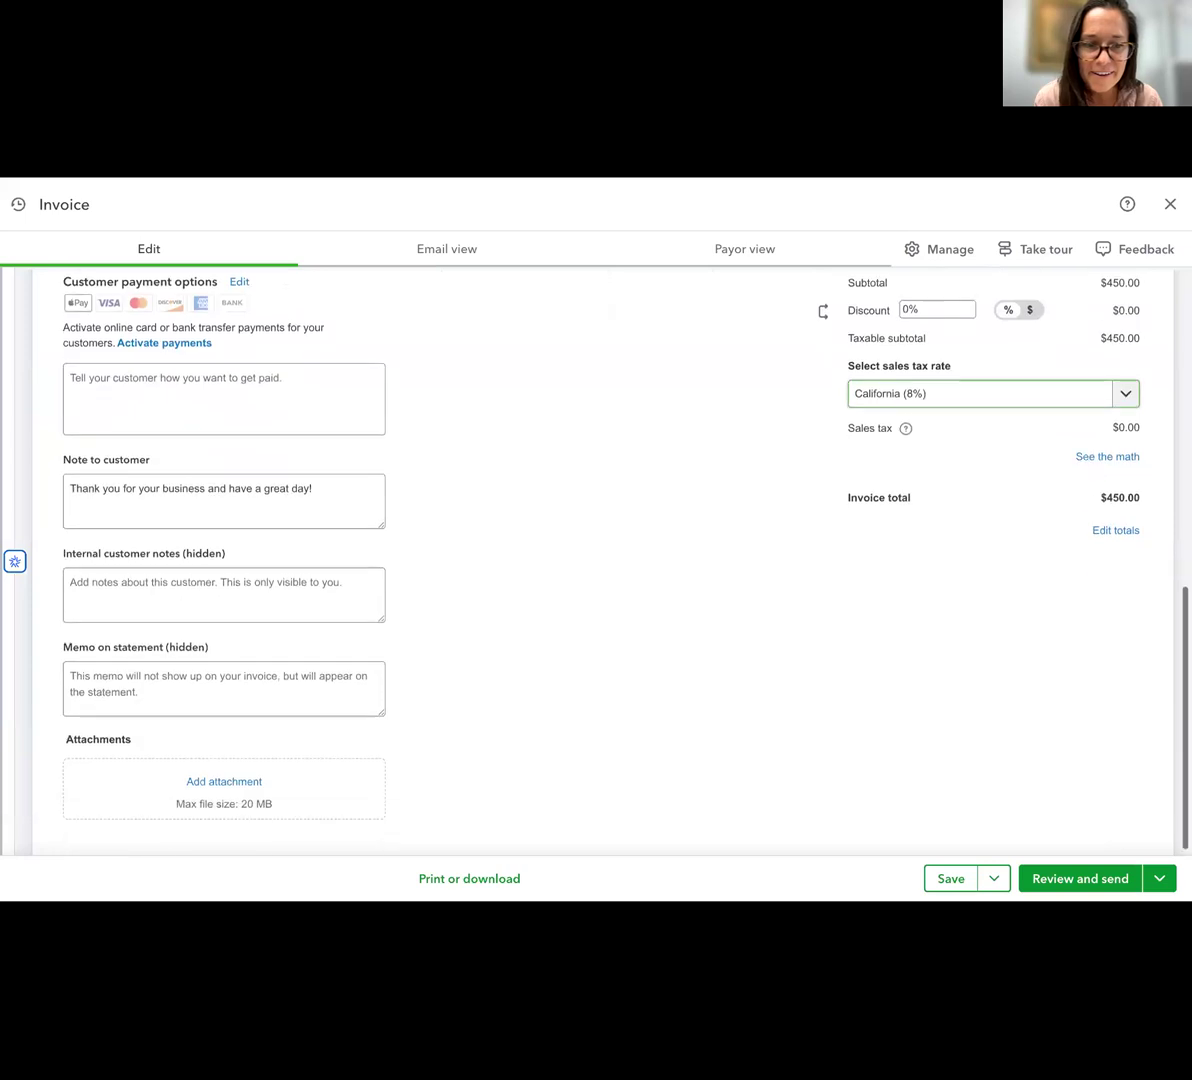
scroll(1098, 512, up, 7)
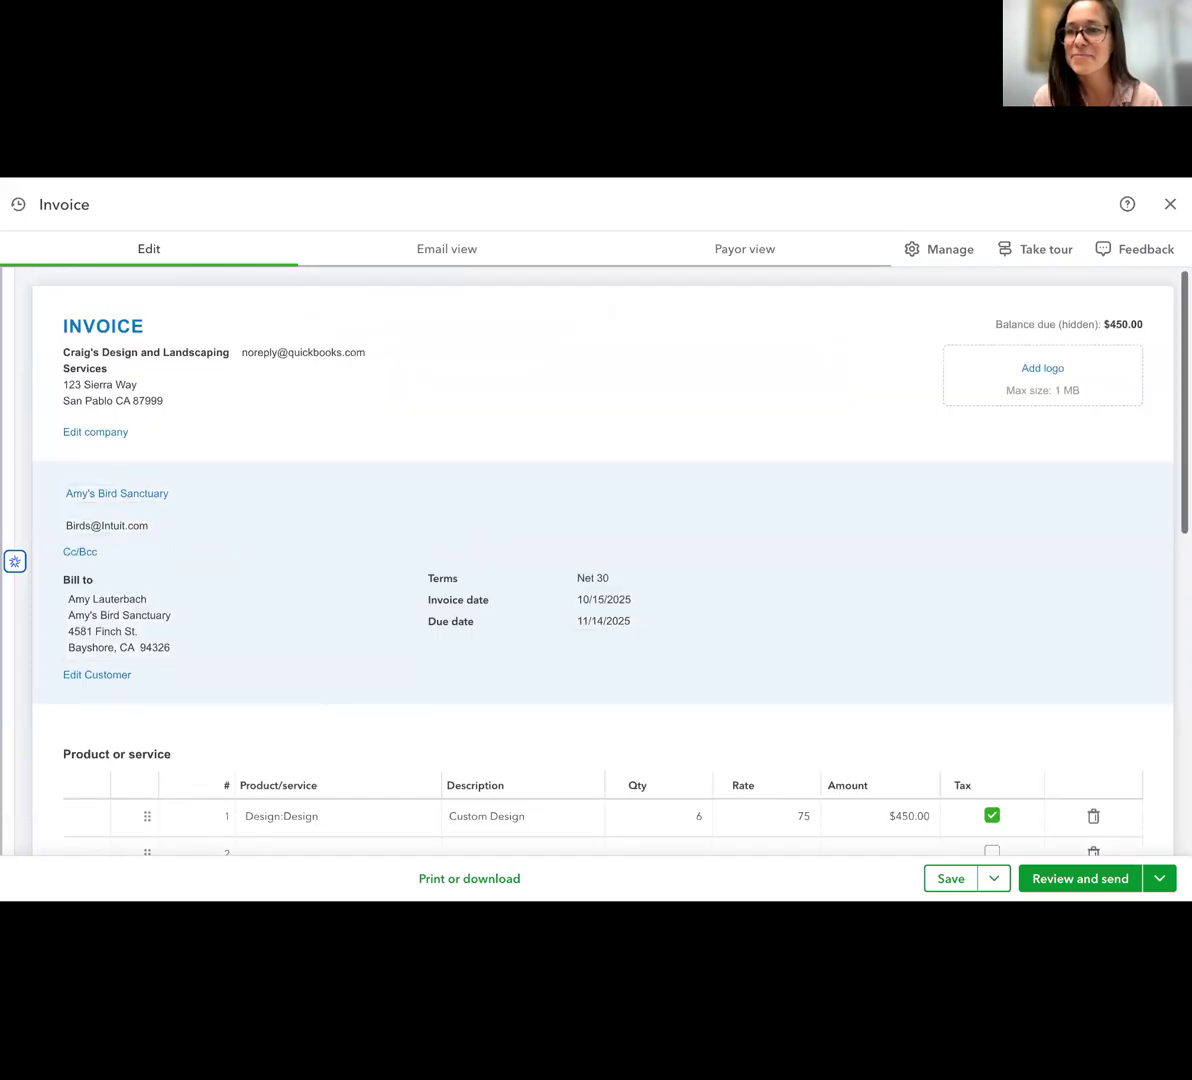
click(1170, 204)
click(739, 588)
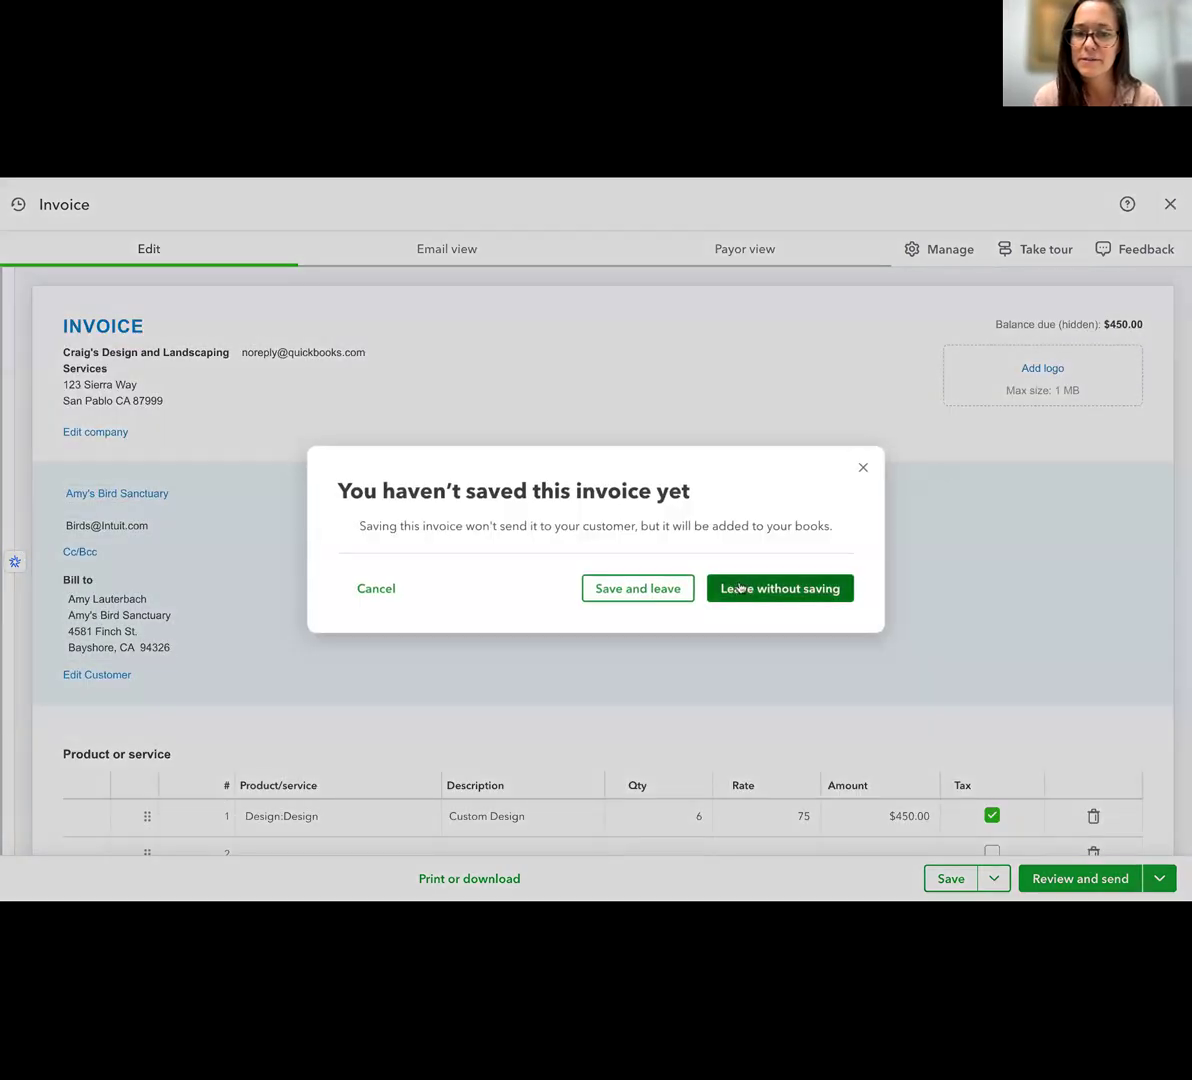
Open the company's sales settings and review the sales form content, products and services, late fees, messages, and reminders options
scroll(924, 660, down, 1)
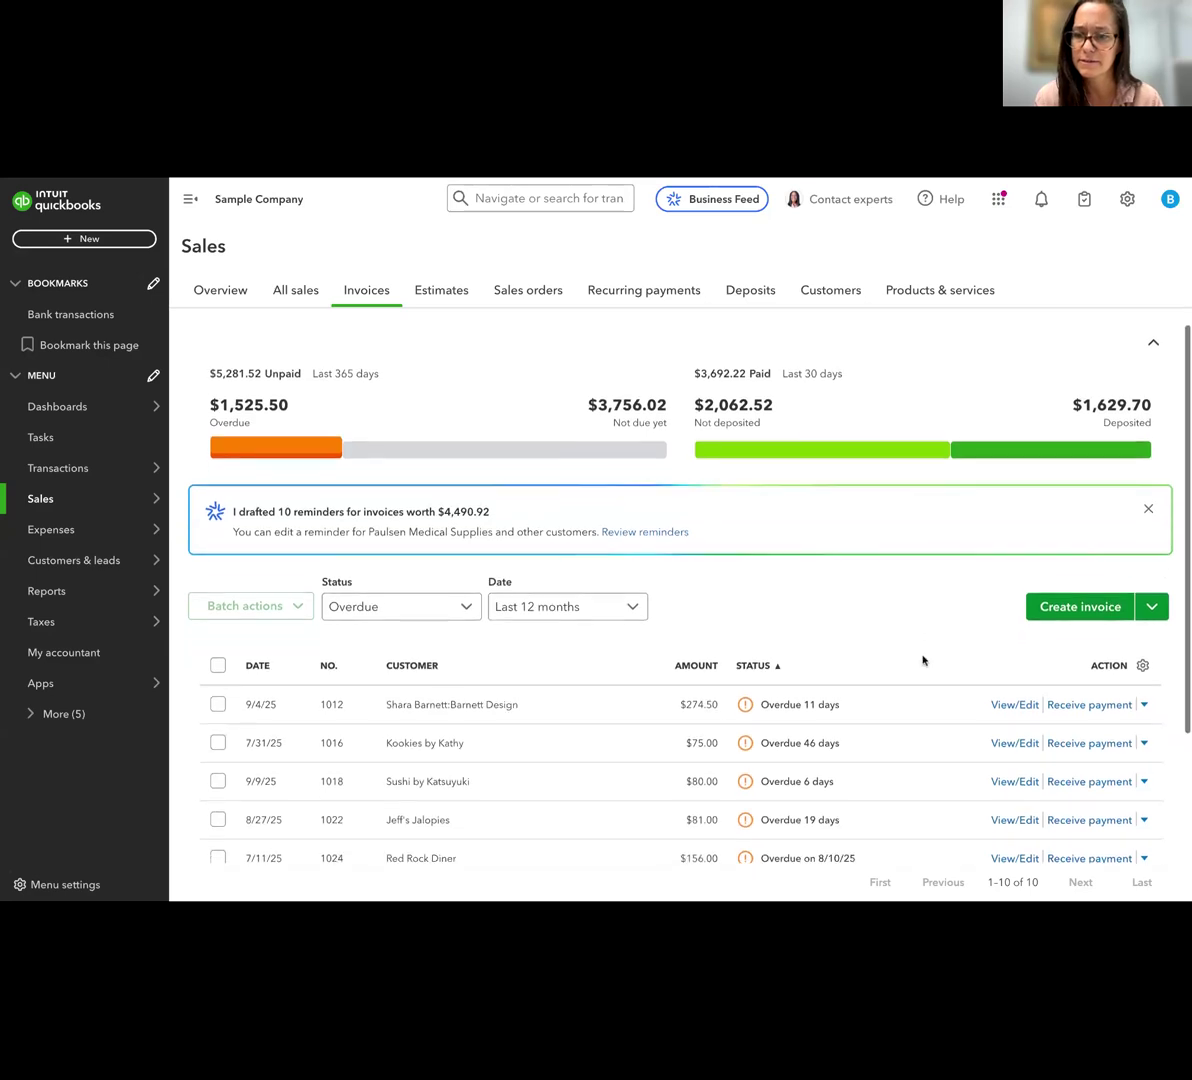
scroll(946, 628, up, 1)
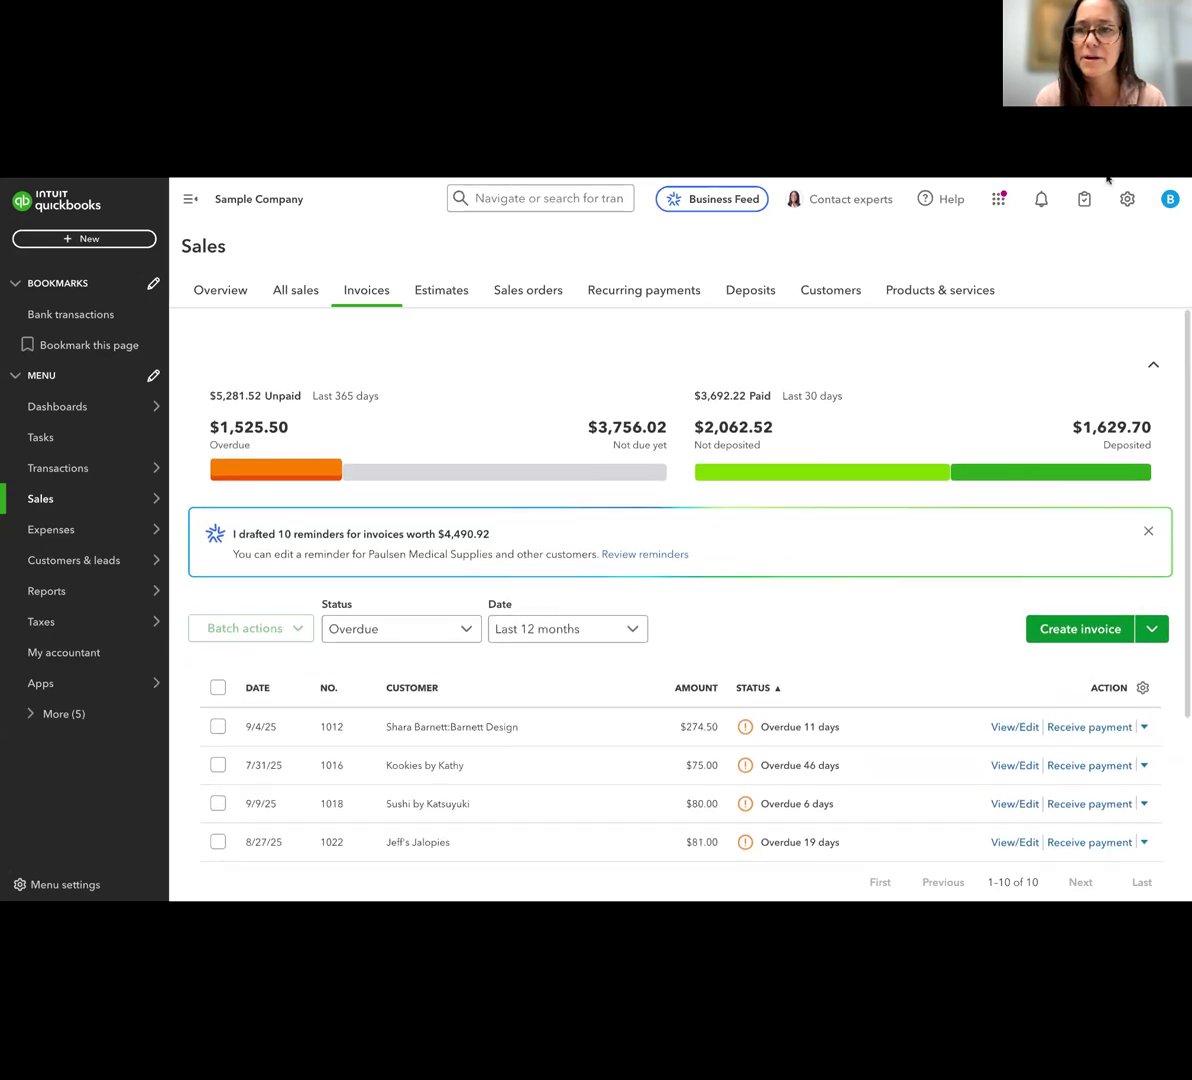
click(1127, 199)
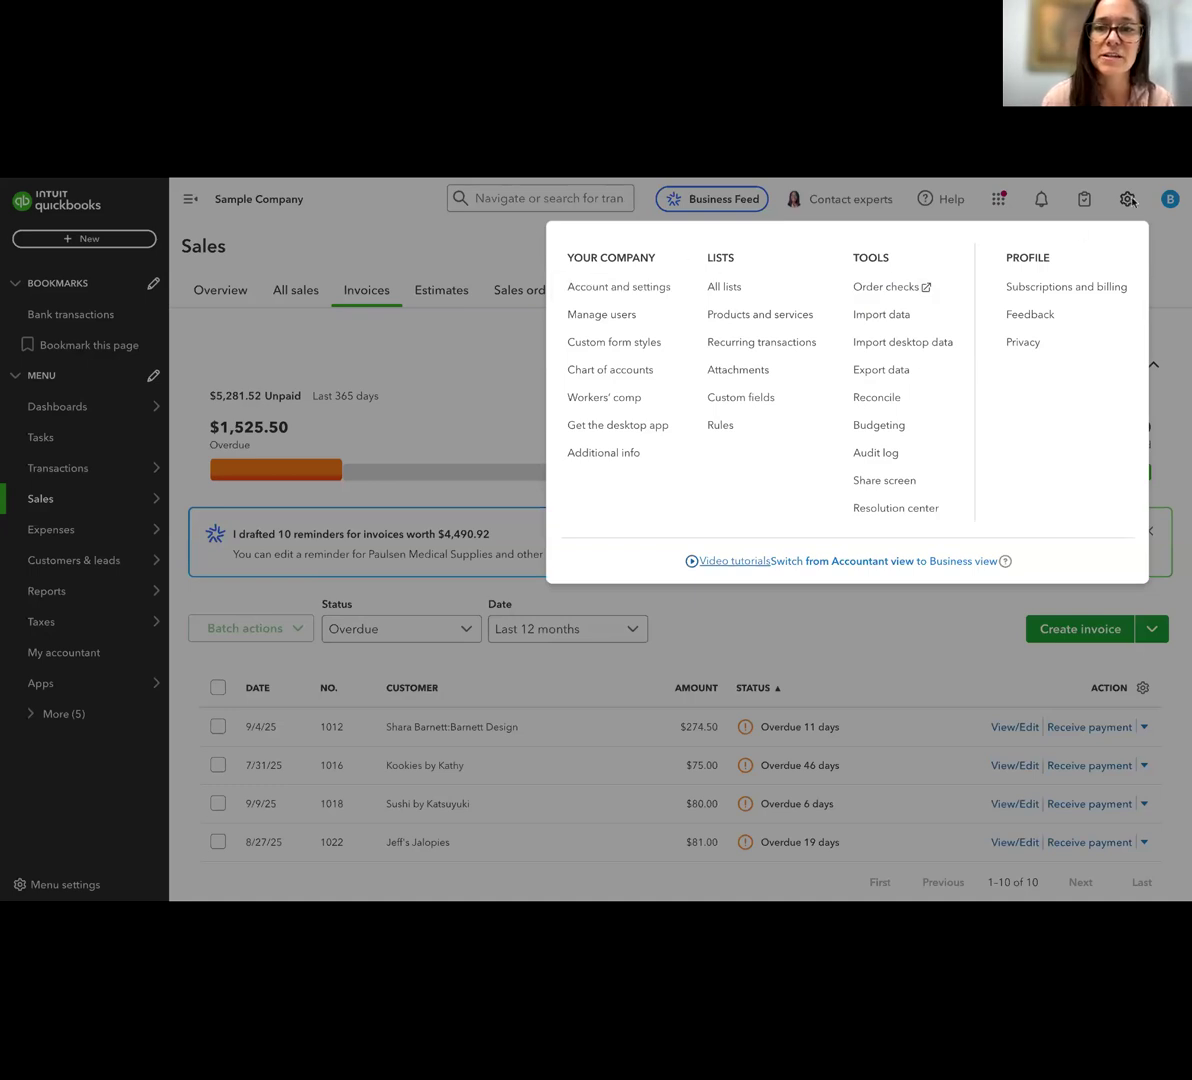
click(610, 290)
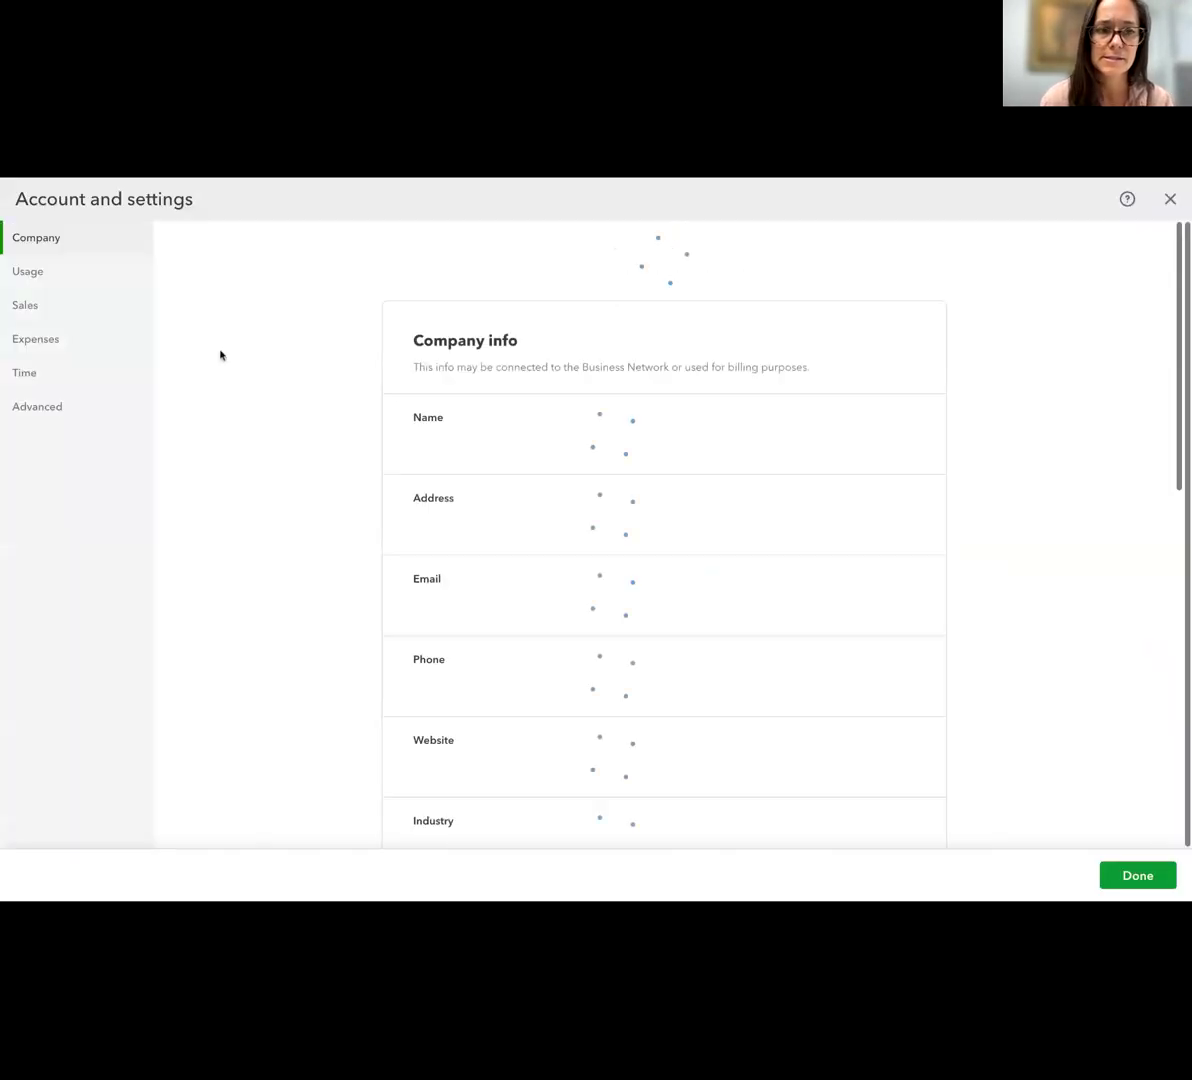
click(79, 313)
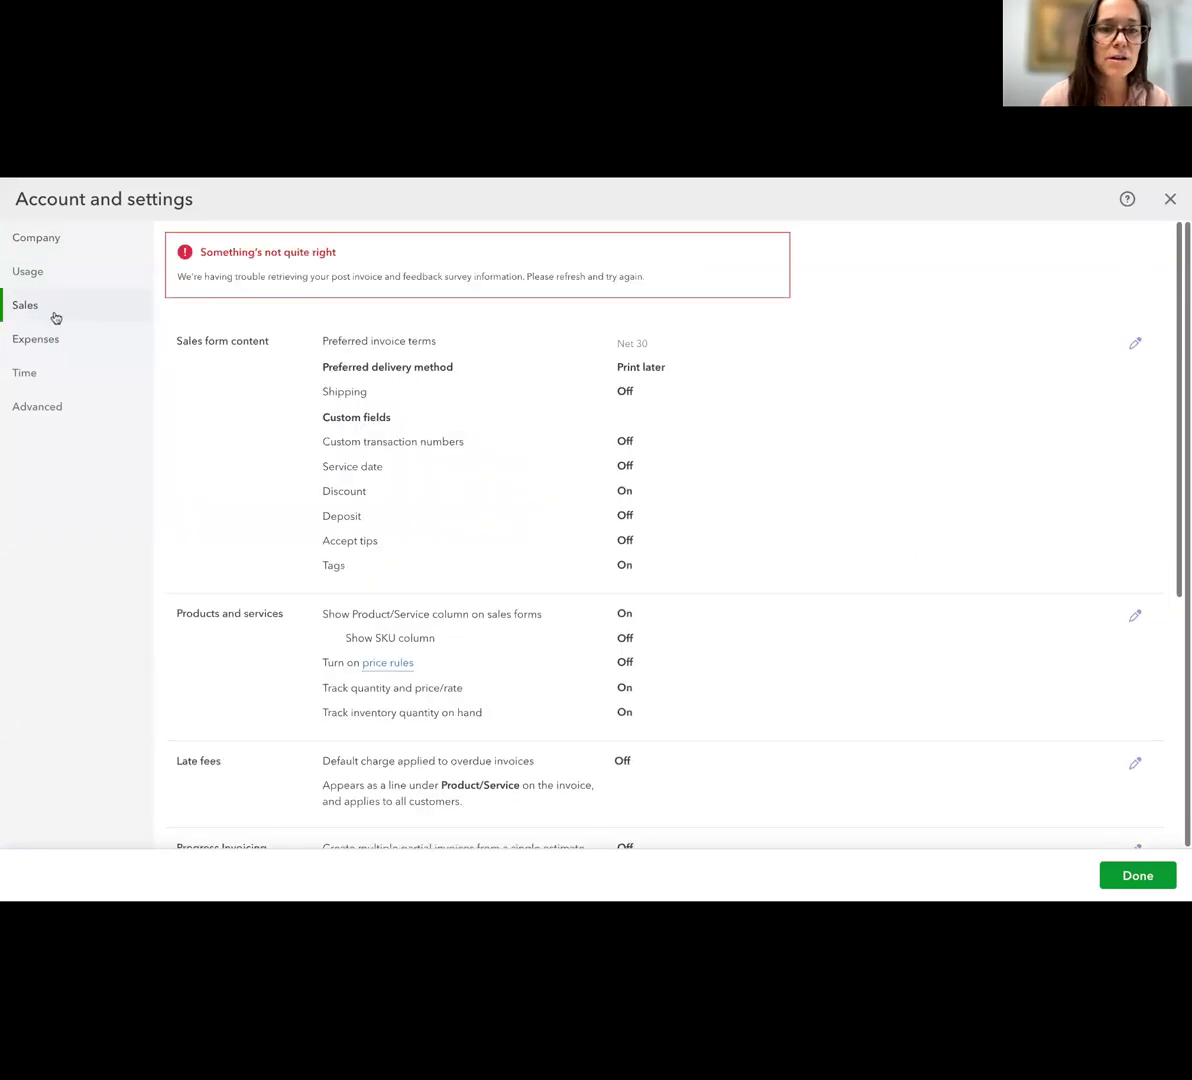
scroll(275, 560, down, 2)
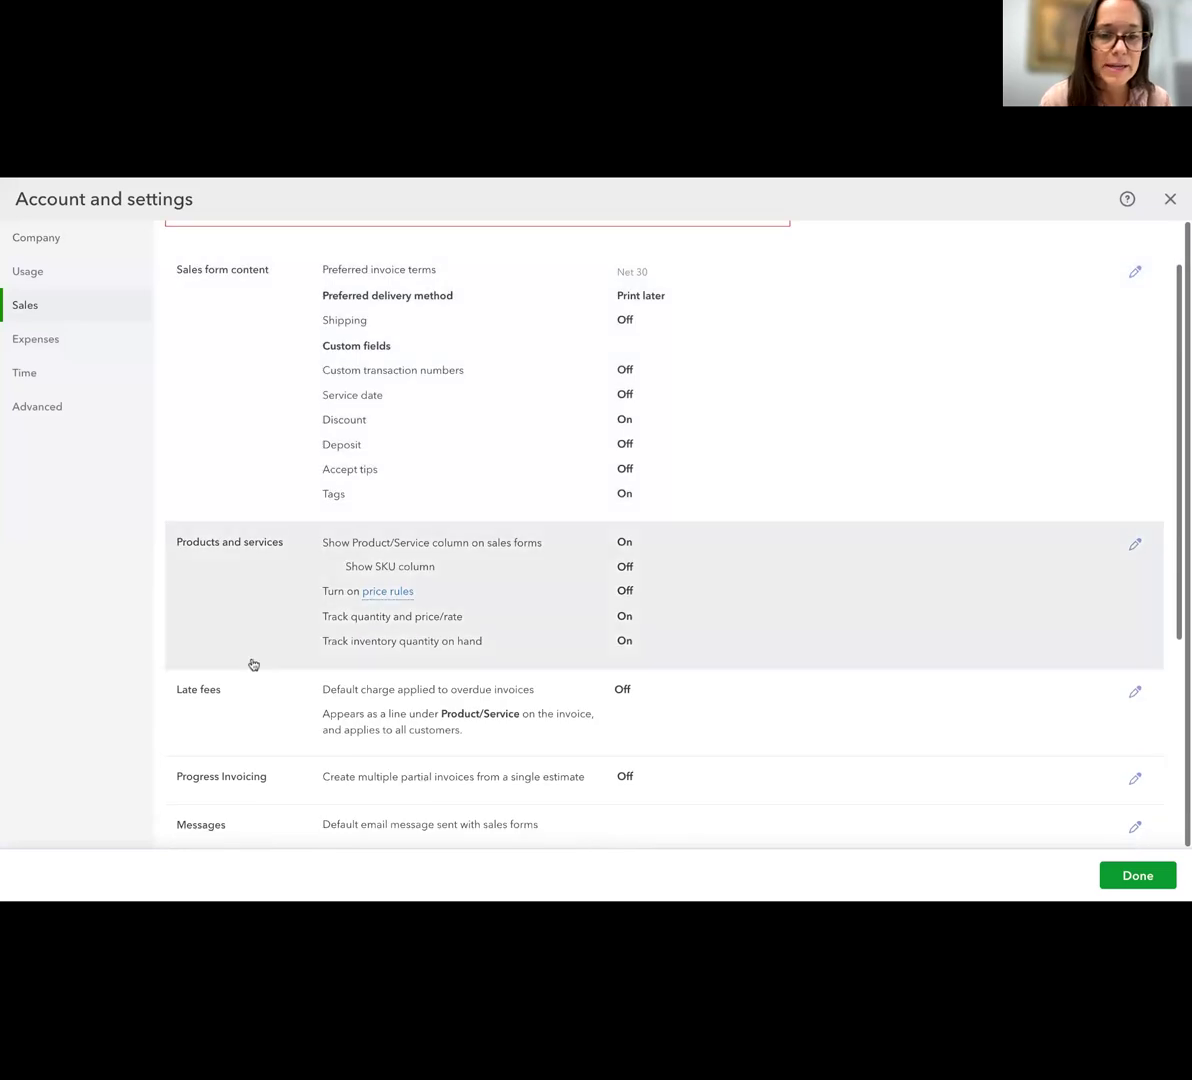
scroll(253, 665, down, 3)
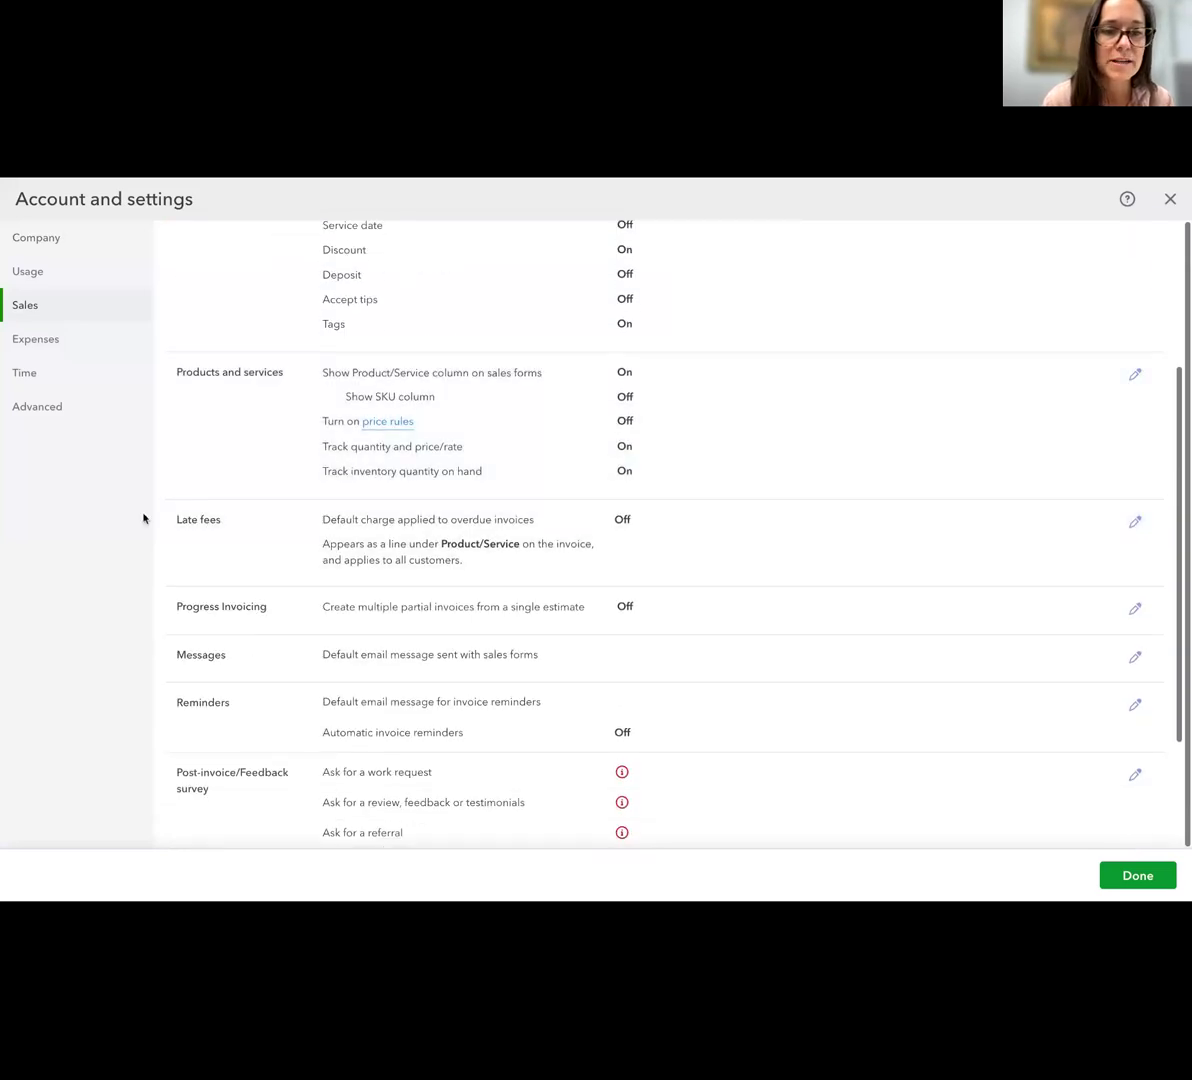
scroll(245, 537, down, 3)
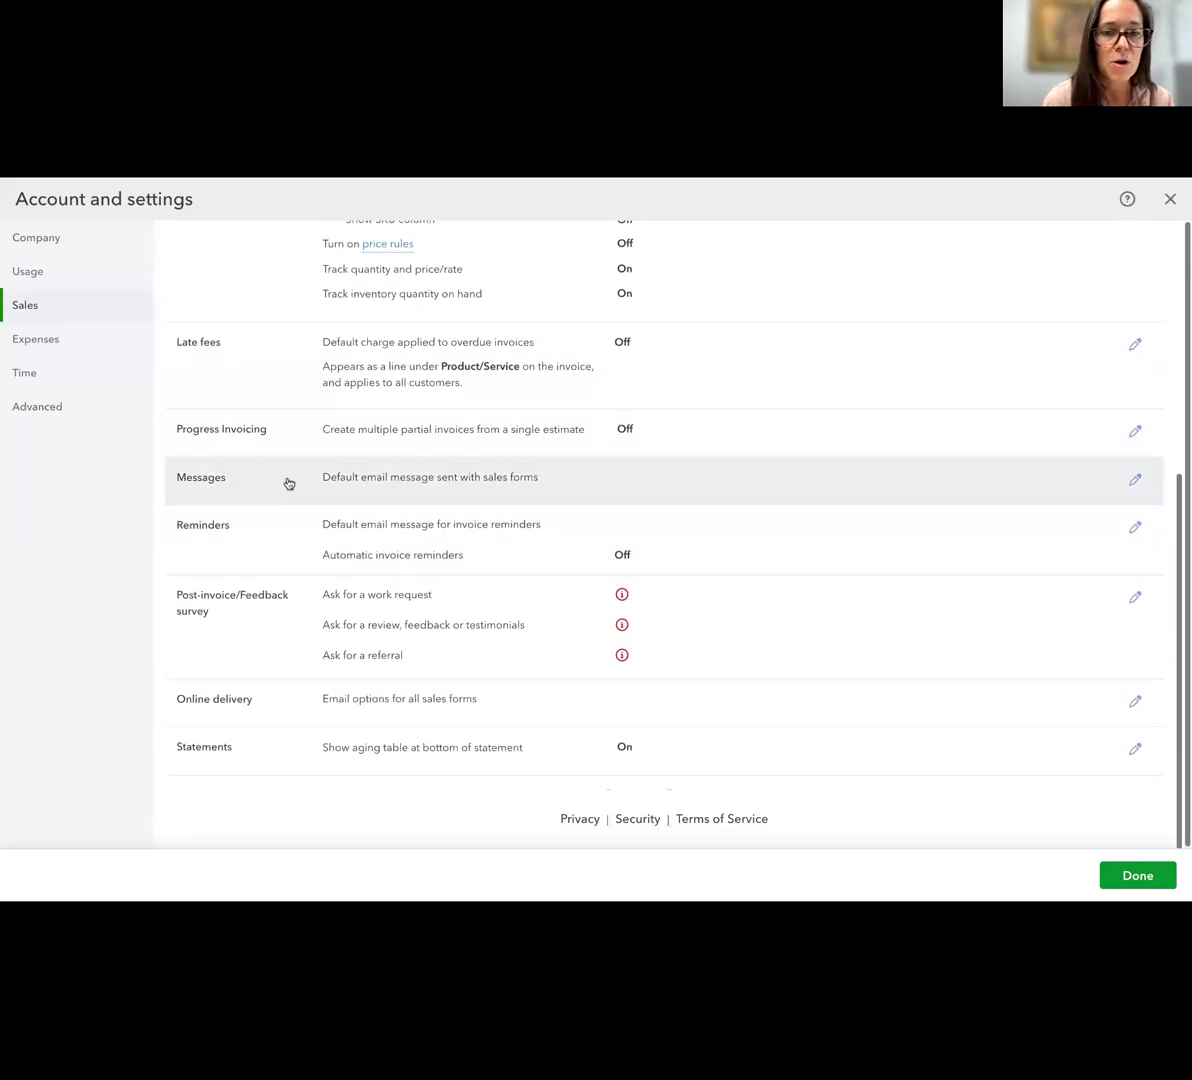
Open the default email message settings for sales forms, review the invoice message and copy options, and close the account settings
click(1135, 481)
scroll(846, 612, down, 2)
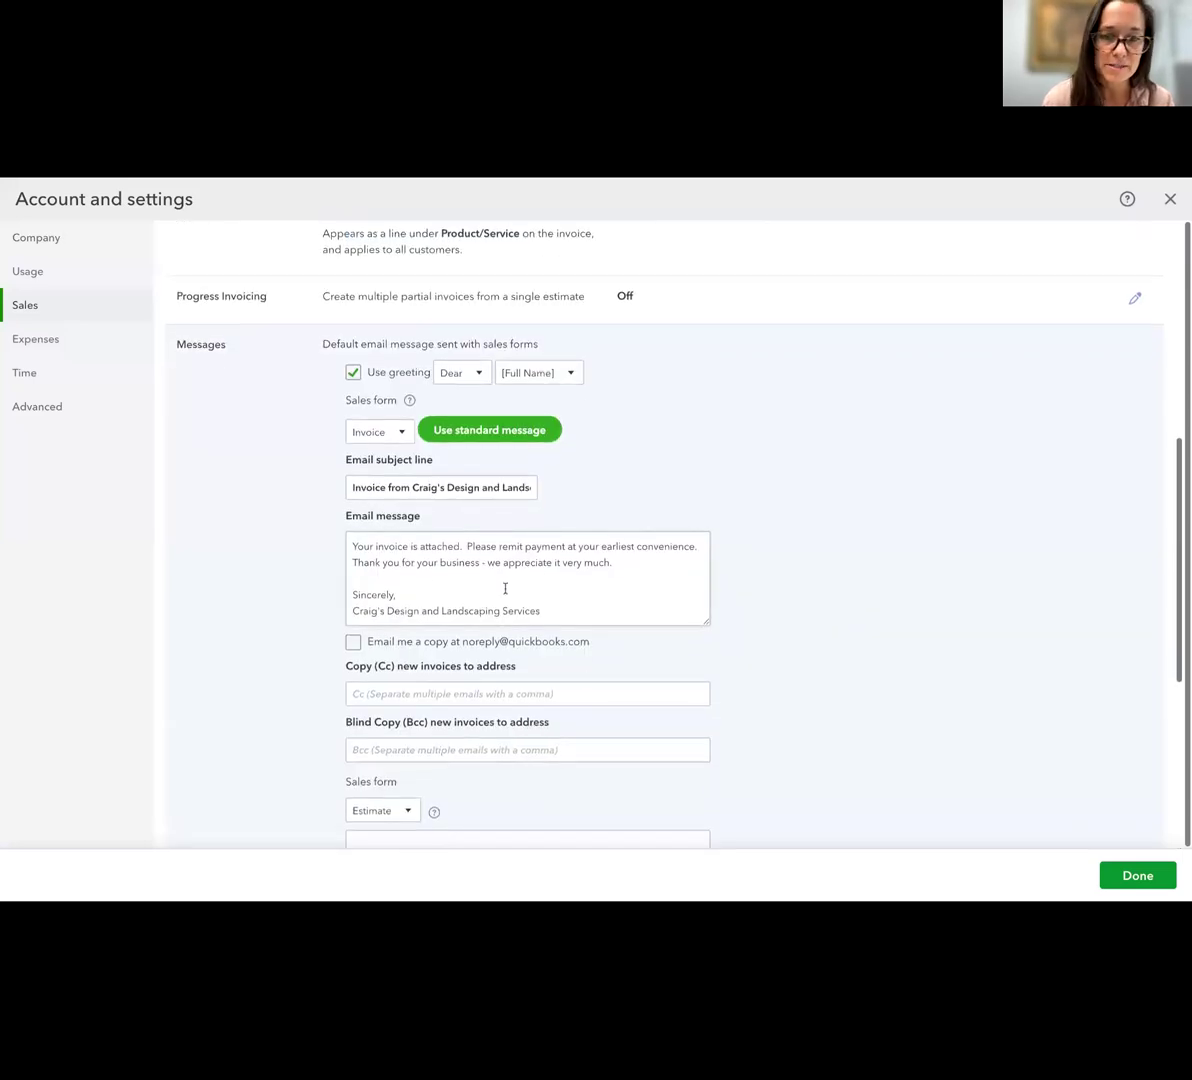
scroll(520, 617, down, 2)
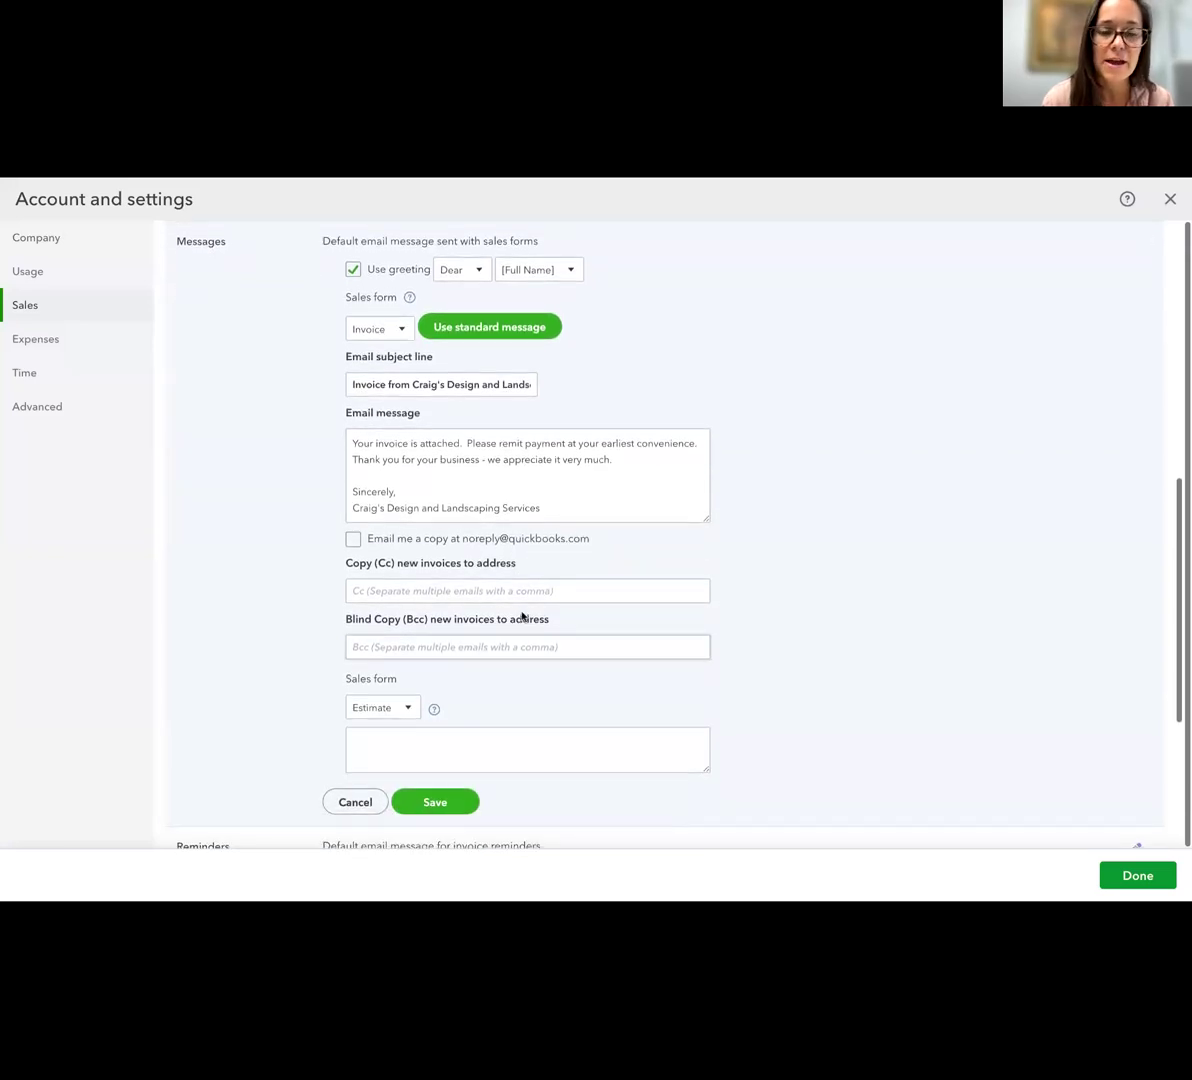
scroll(522, 617, down, 5)
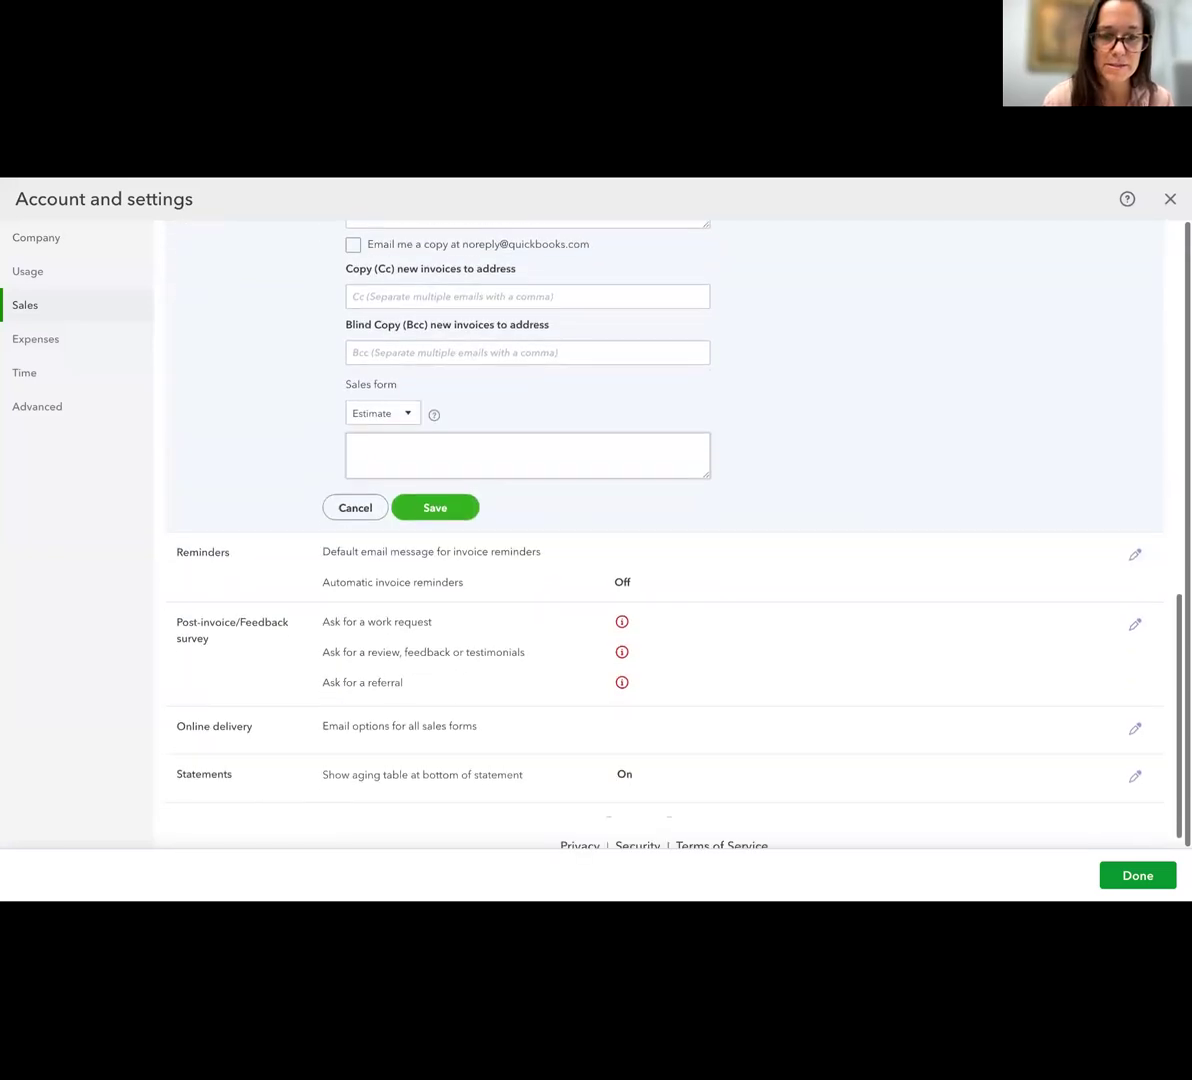
scroll(543, 612, down, 1)
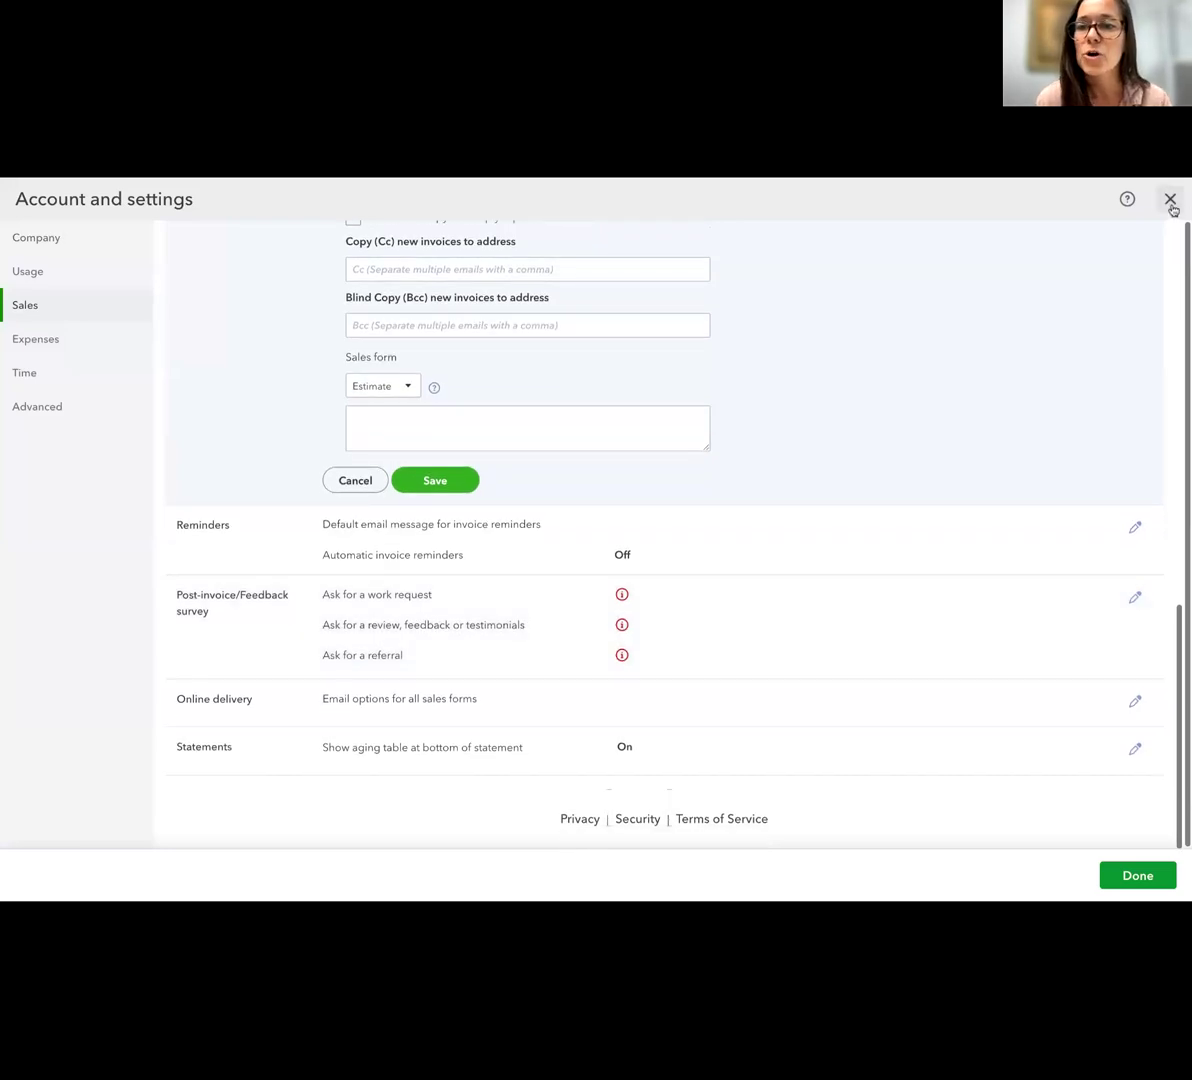
click(1171, 203)
Go to the sales invoices list and look through the overdue invoices from the last 12 months
mouse_move(80, 500)
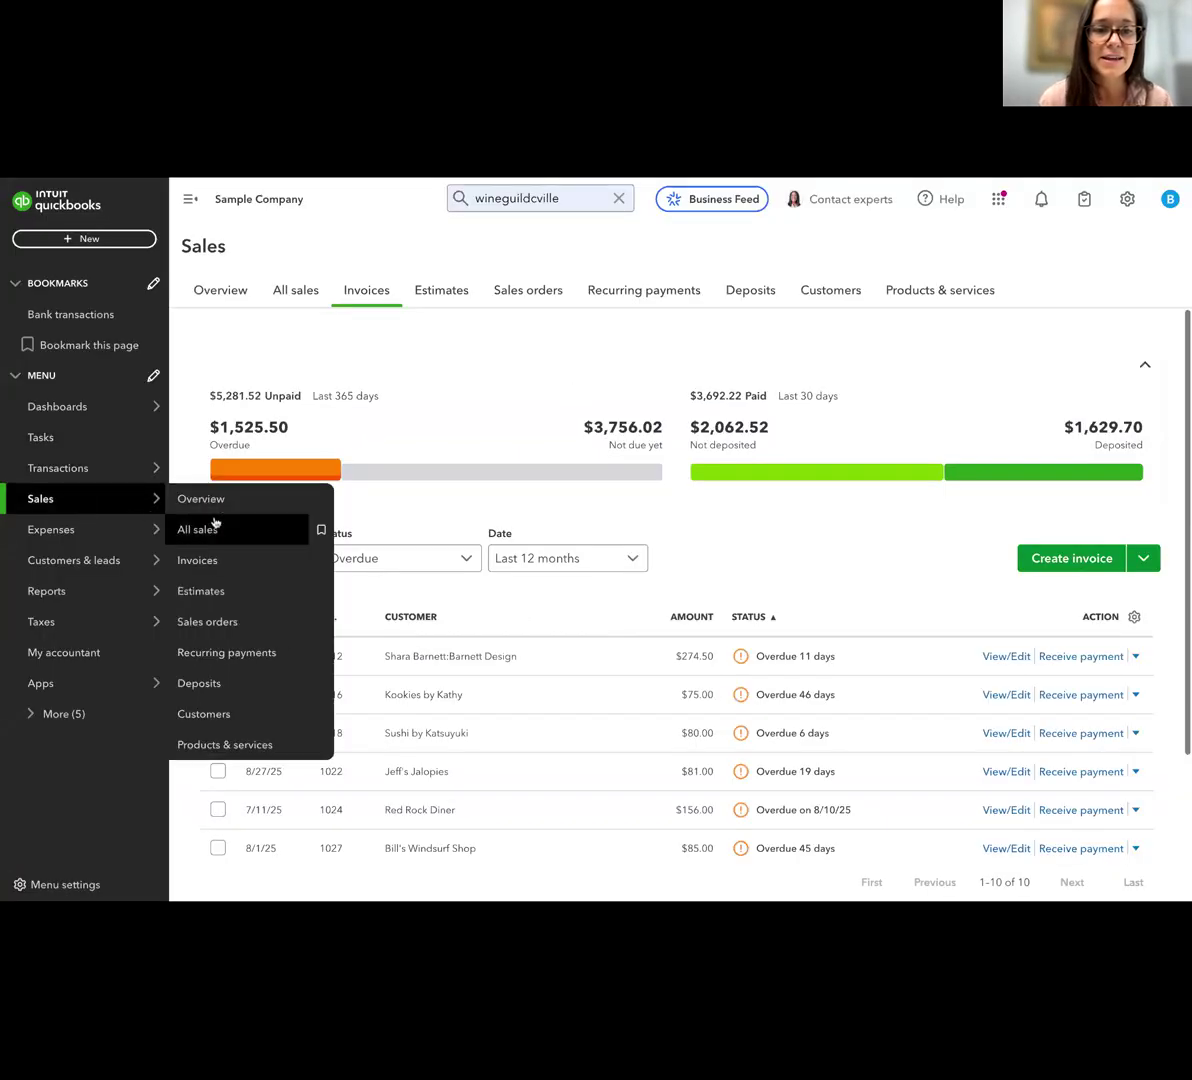
click(198, 562)
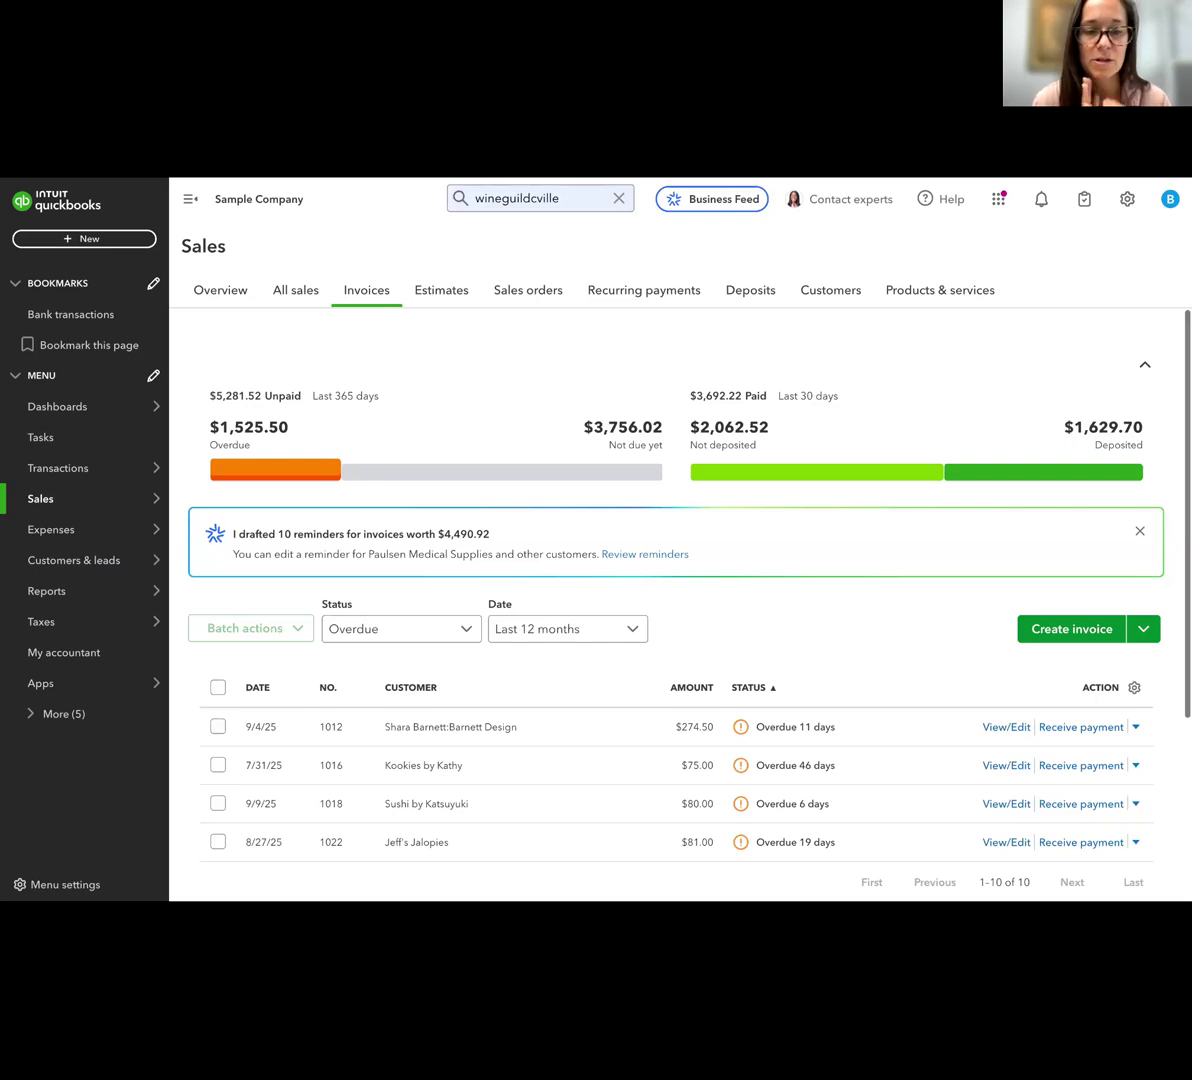
scroll(801, 657, down, 2)
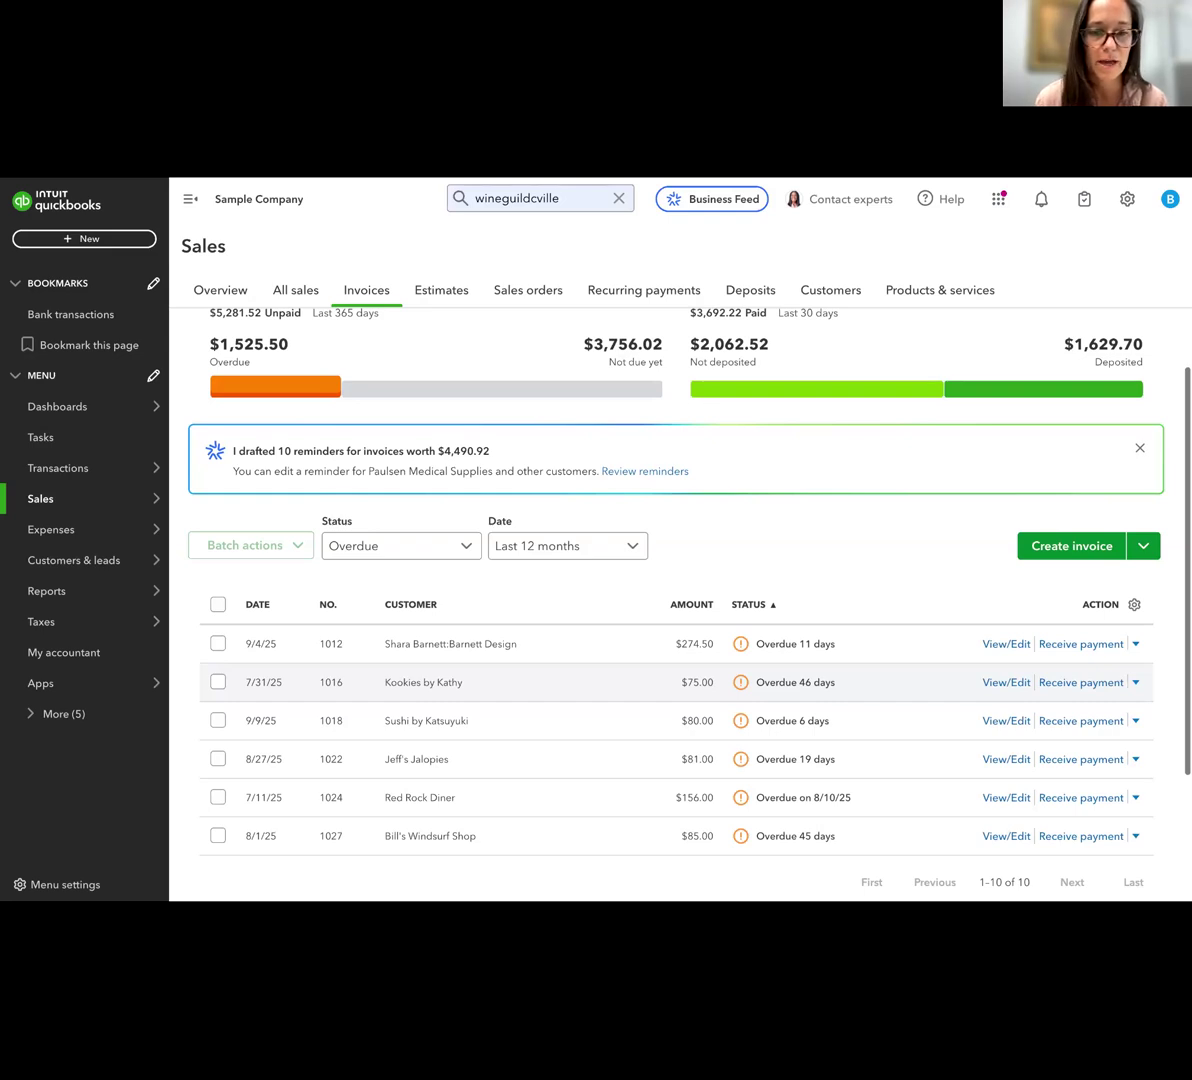
scroll(600, 670, down, 3)
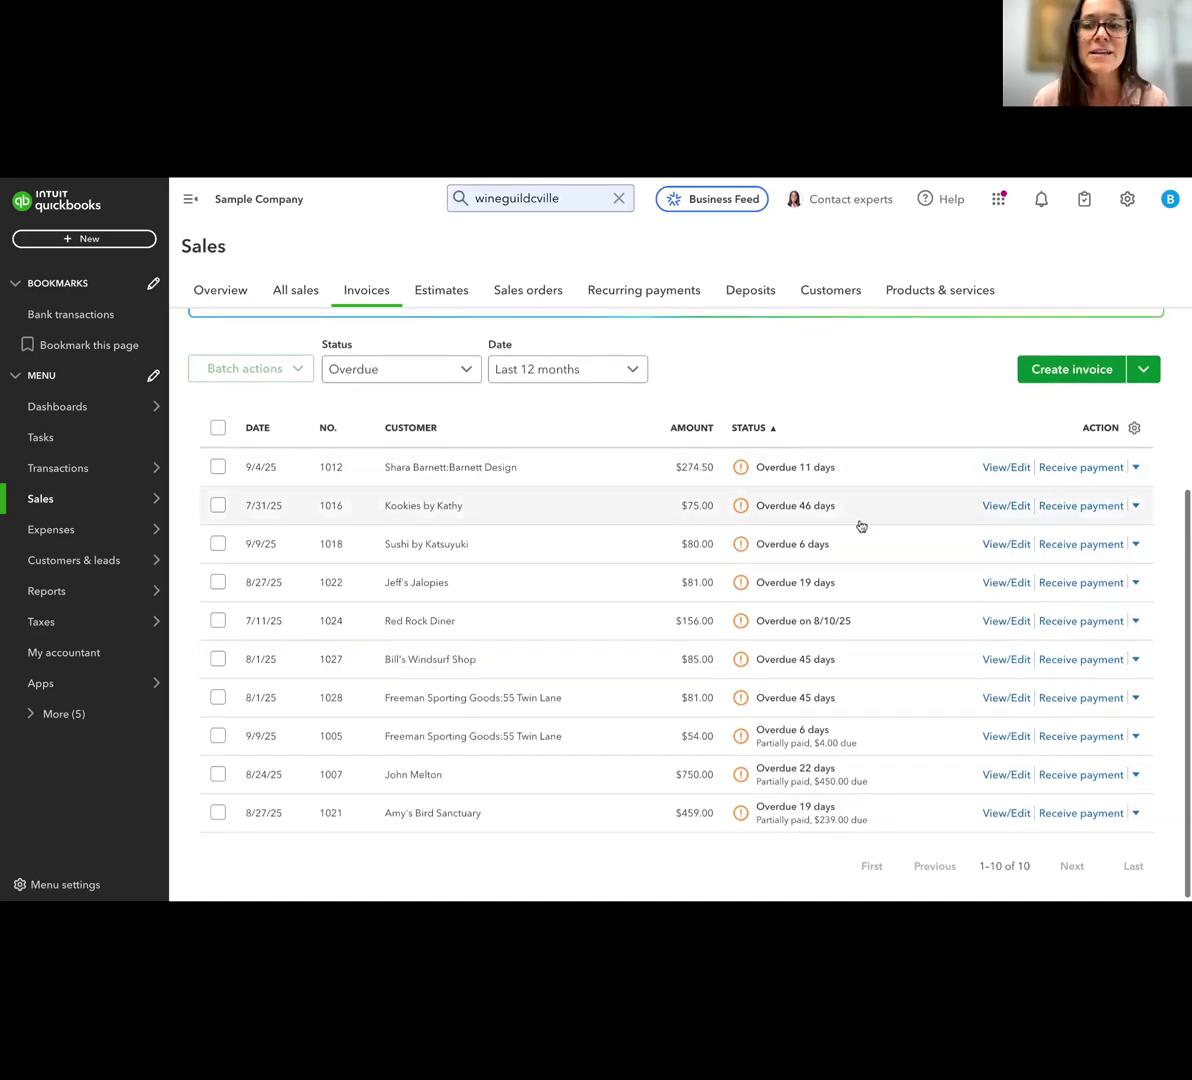
scroll(861, 526, up, 1)
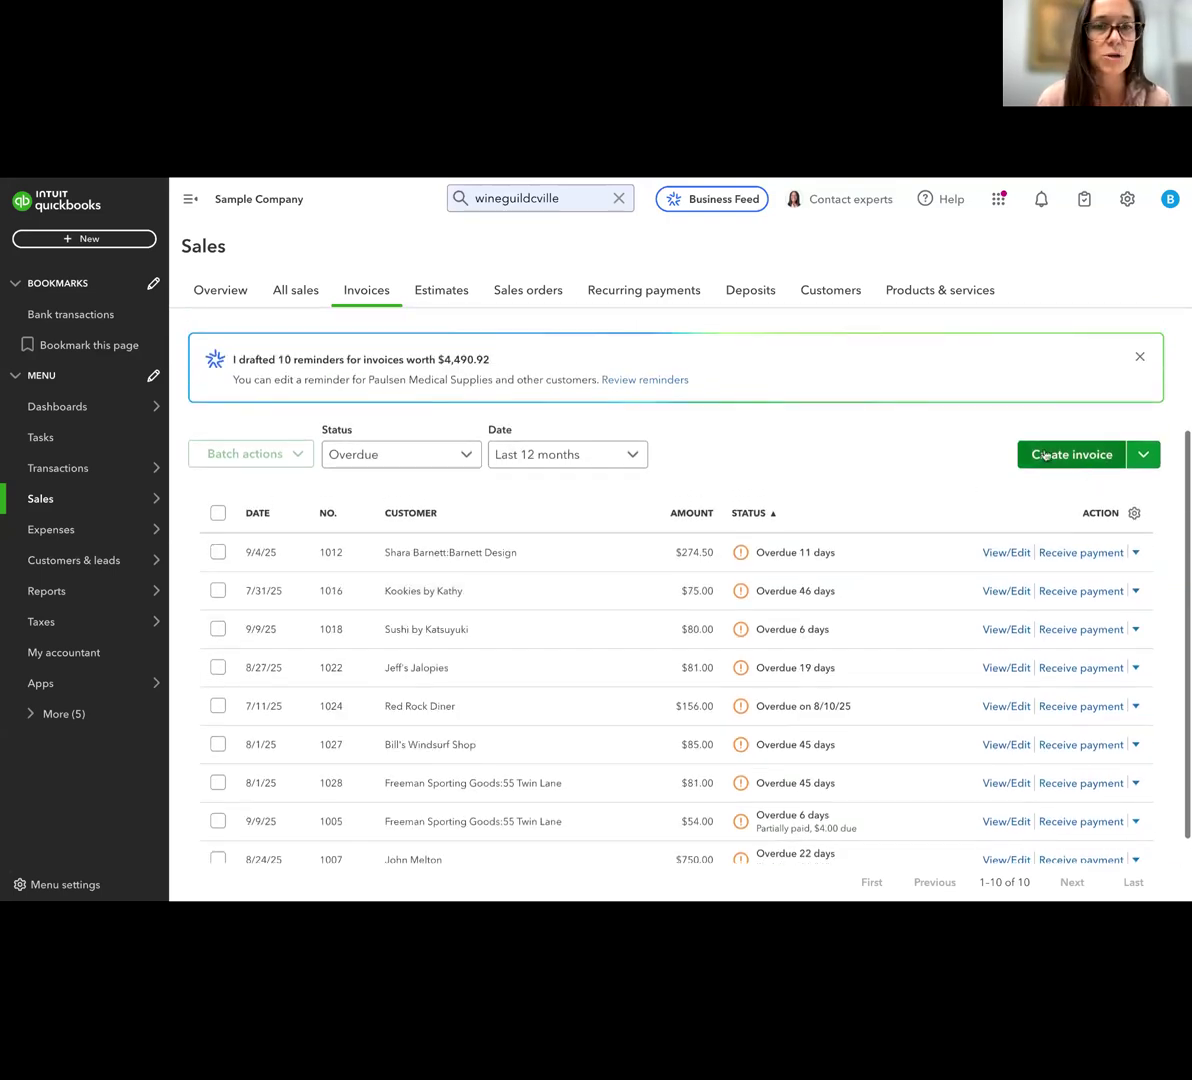
scroll(1037, 455, up, 2)
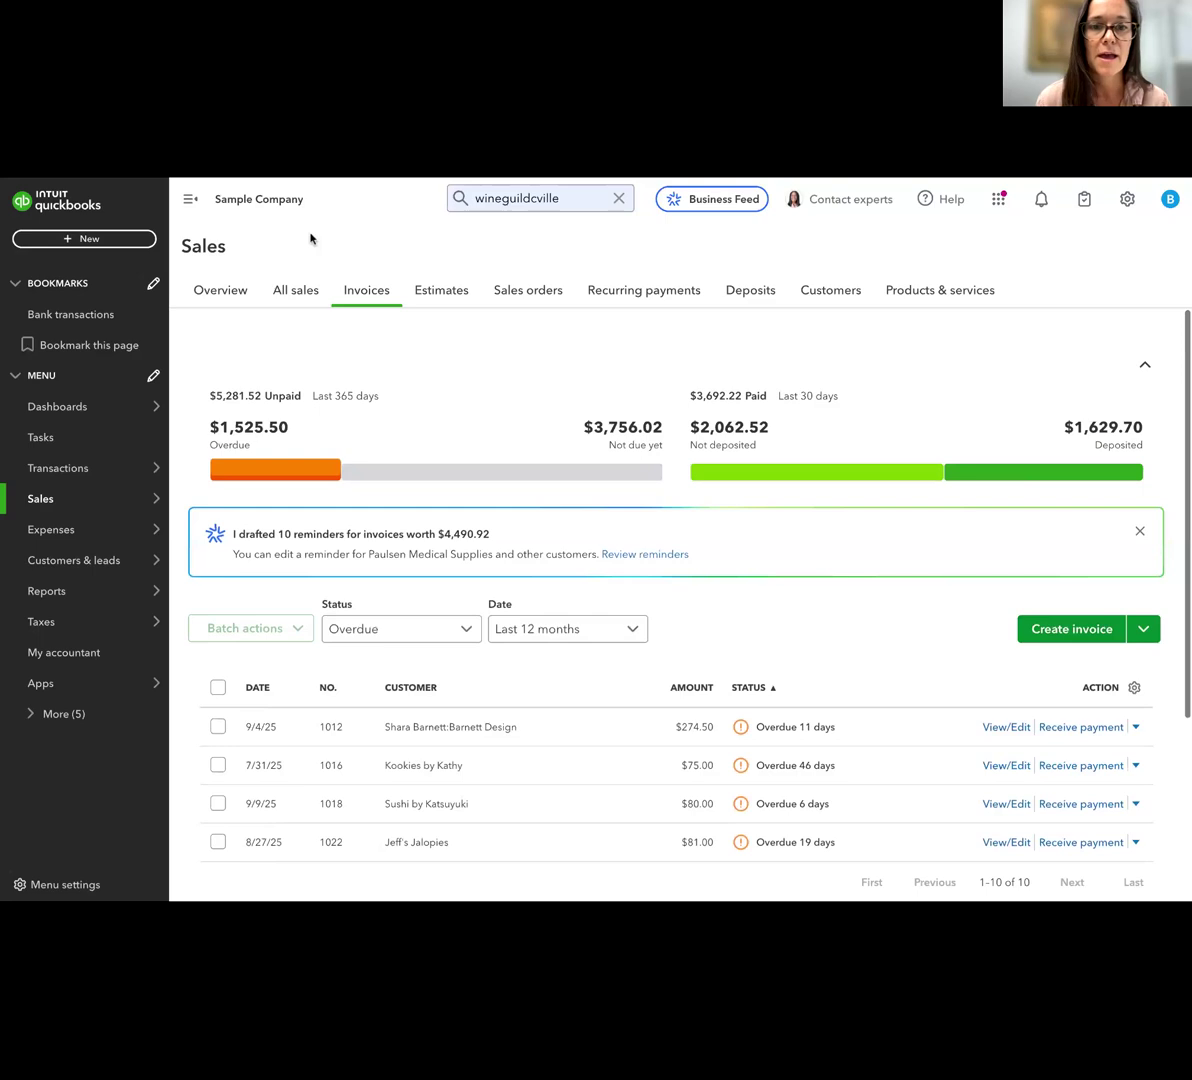
View the sales estimates list and return to the invoices list
click(218, 291)
click(360, 292)
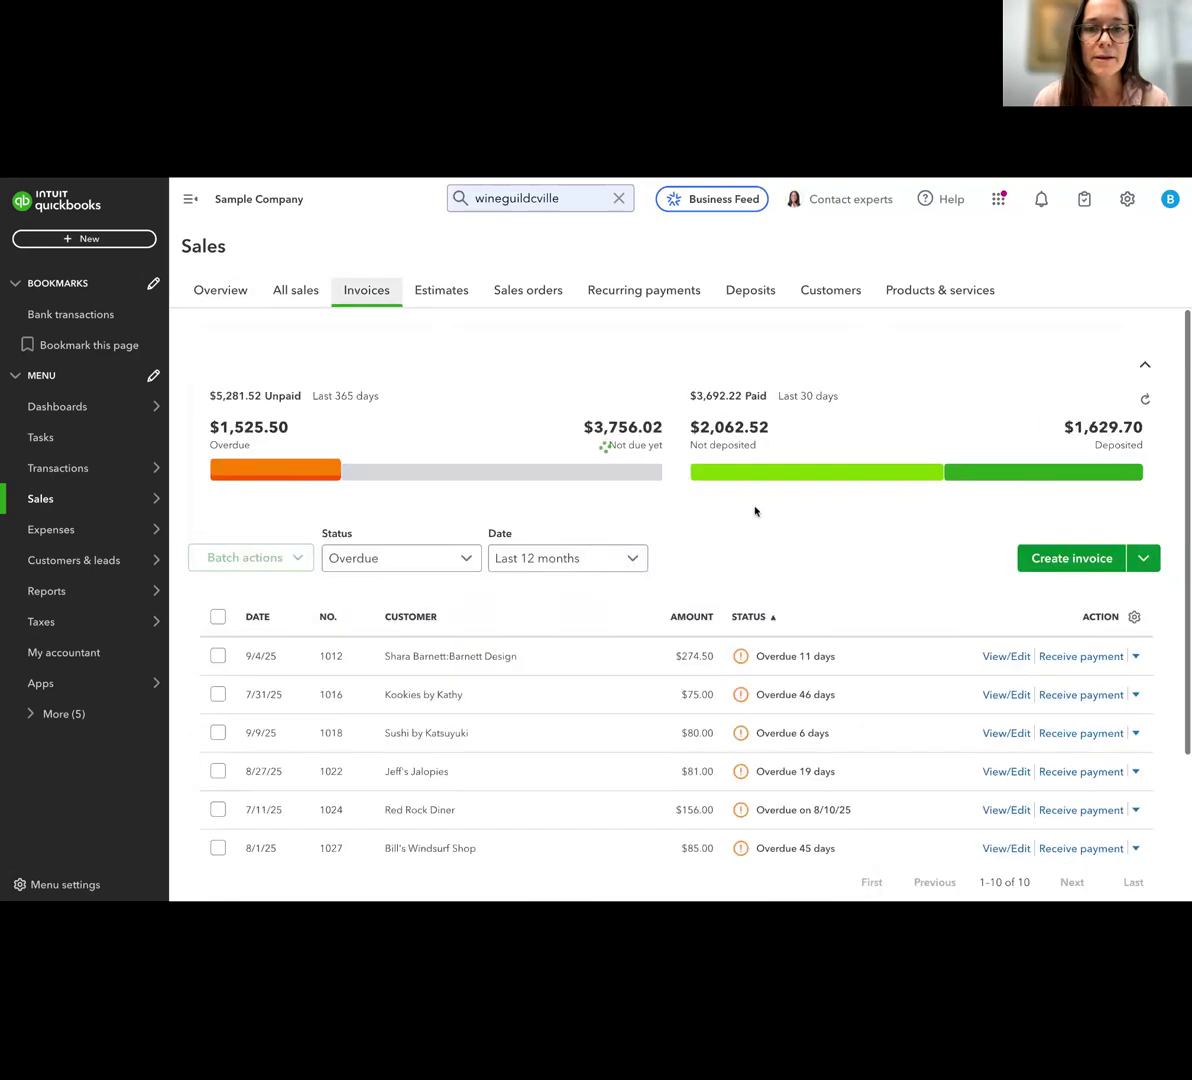
click(437, 301)
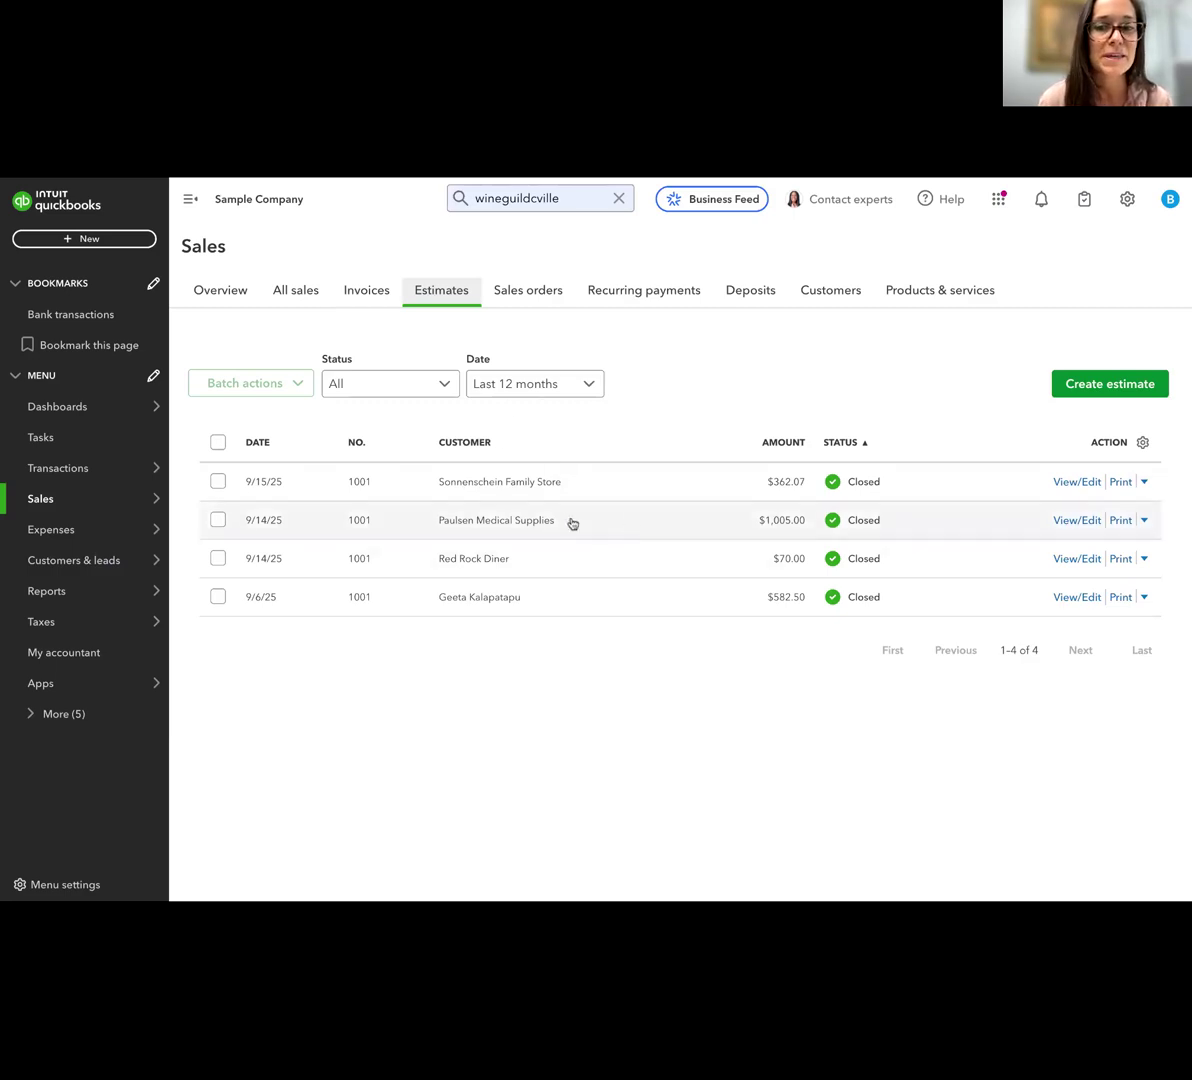
click(369, 293)
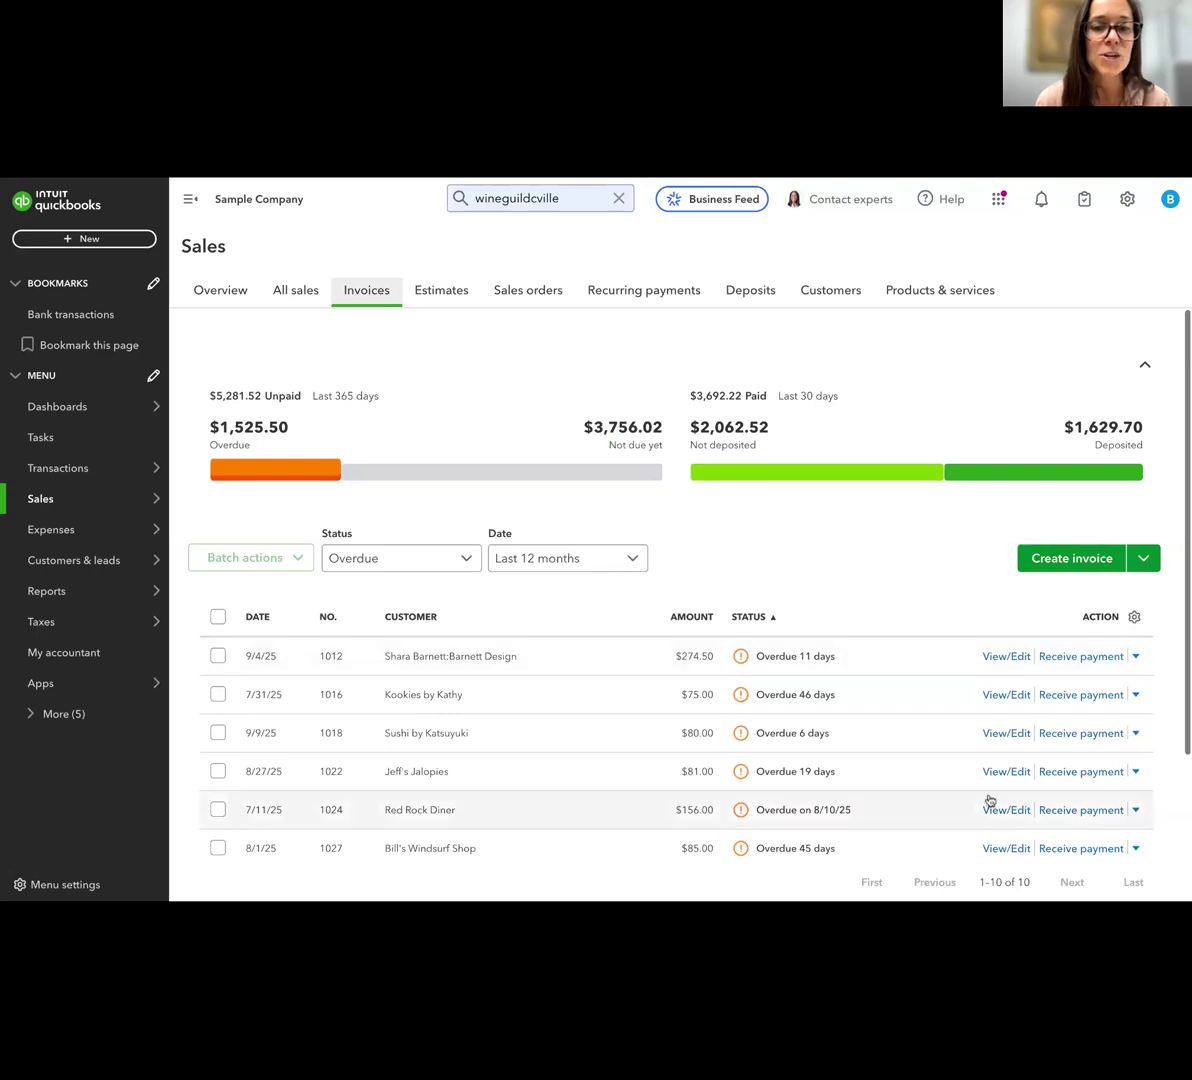
Open overdue invoice 1012 from the invoices list for editing
scroll(988, 797, down, 1)
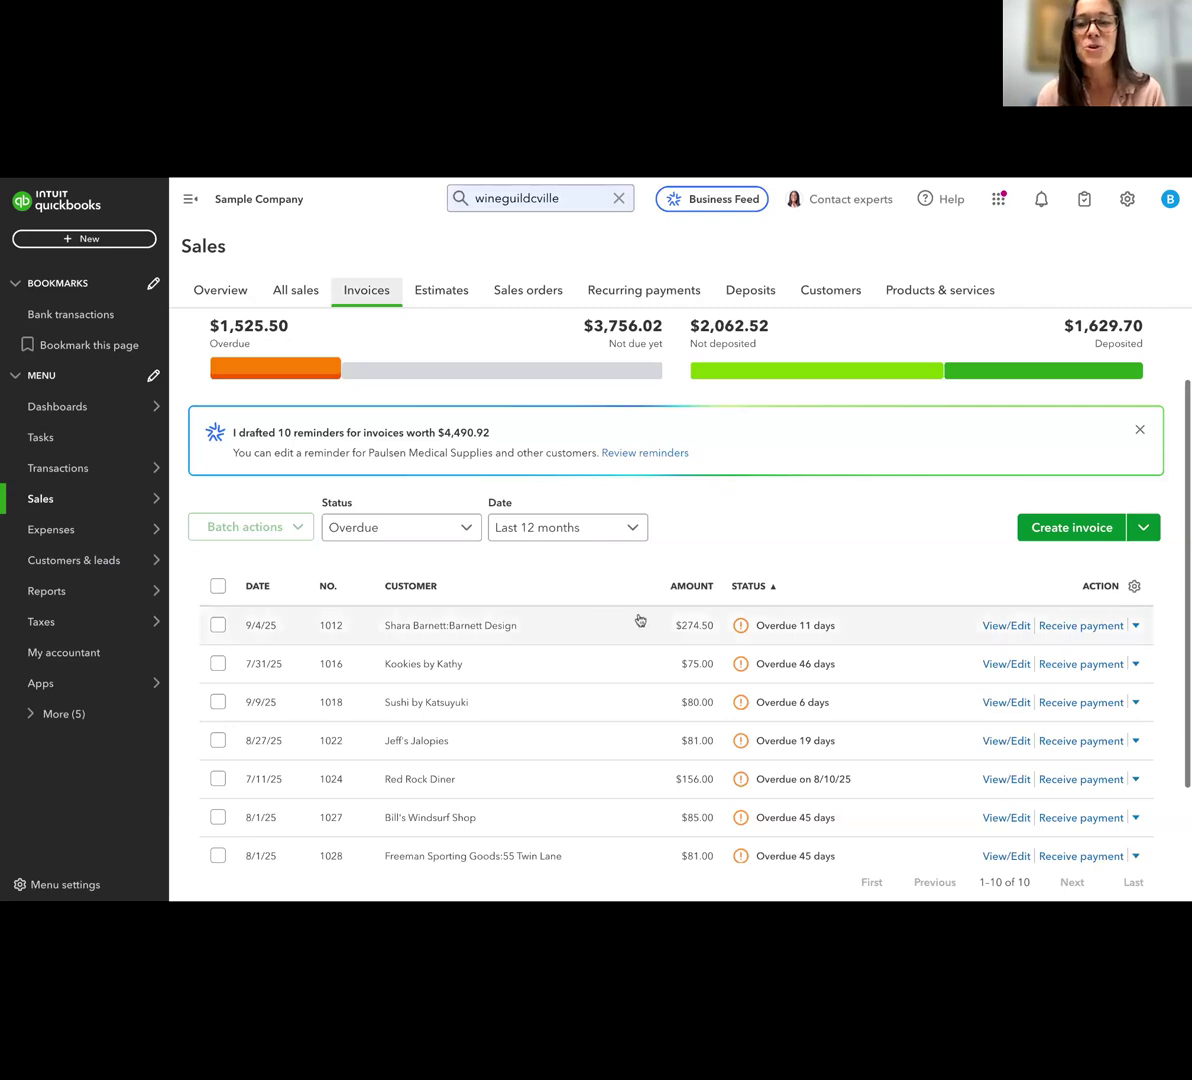
click(511, 630)
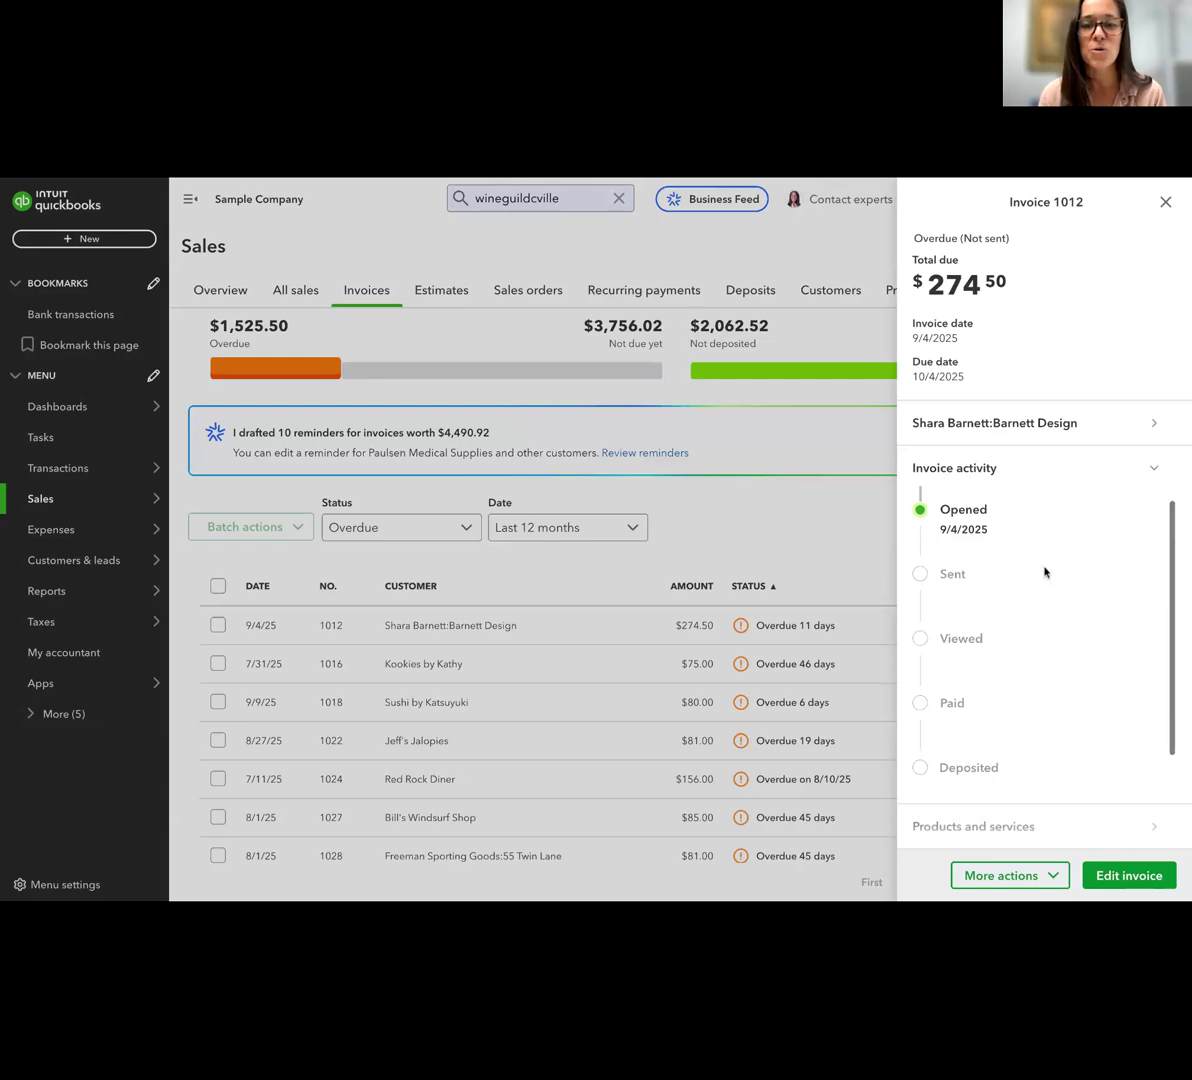
click(1132, 874)
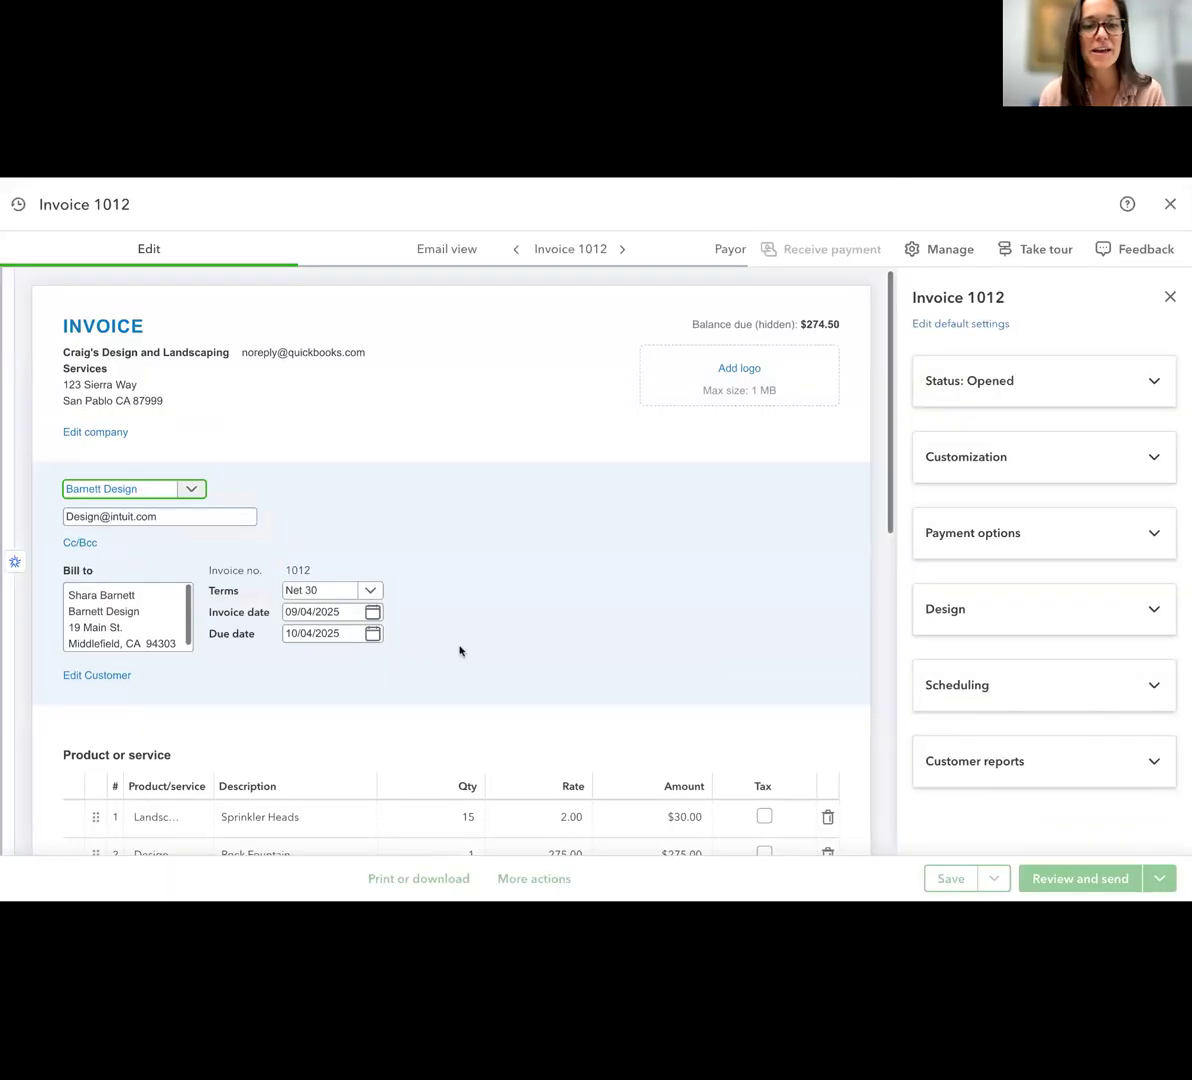
Open the customer payment options of invoice 1012 and review the accepted payment methods, payment details, and additional options
scroll(459, 649, down, 4)
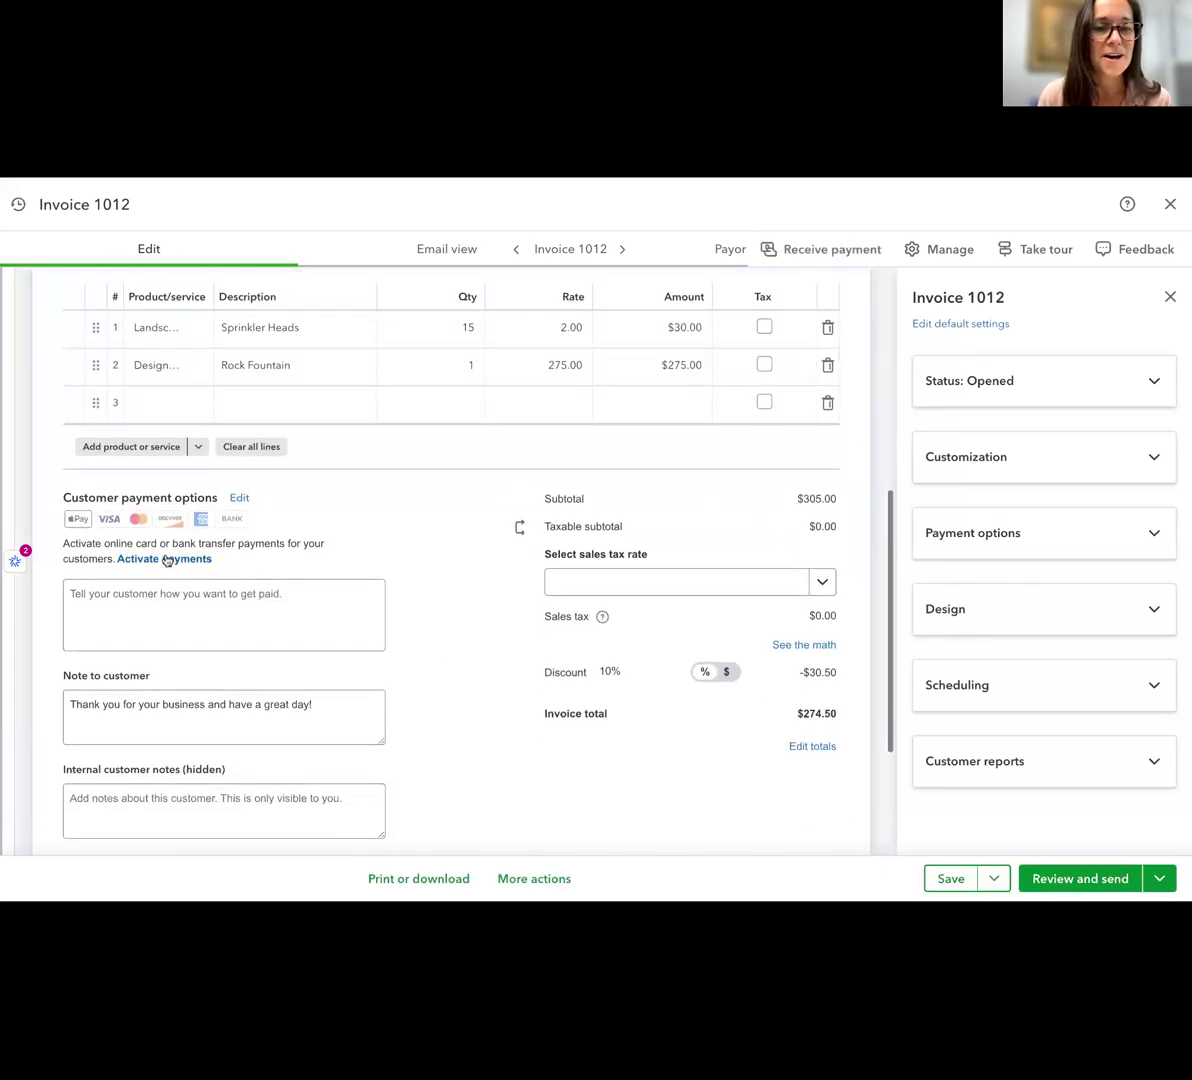
click(239, 497)
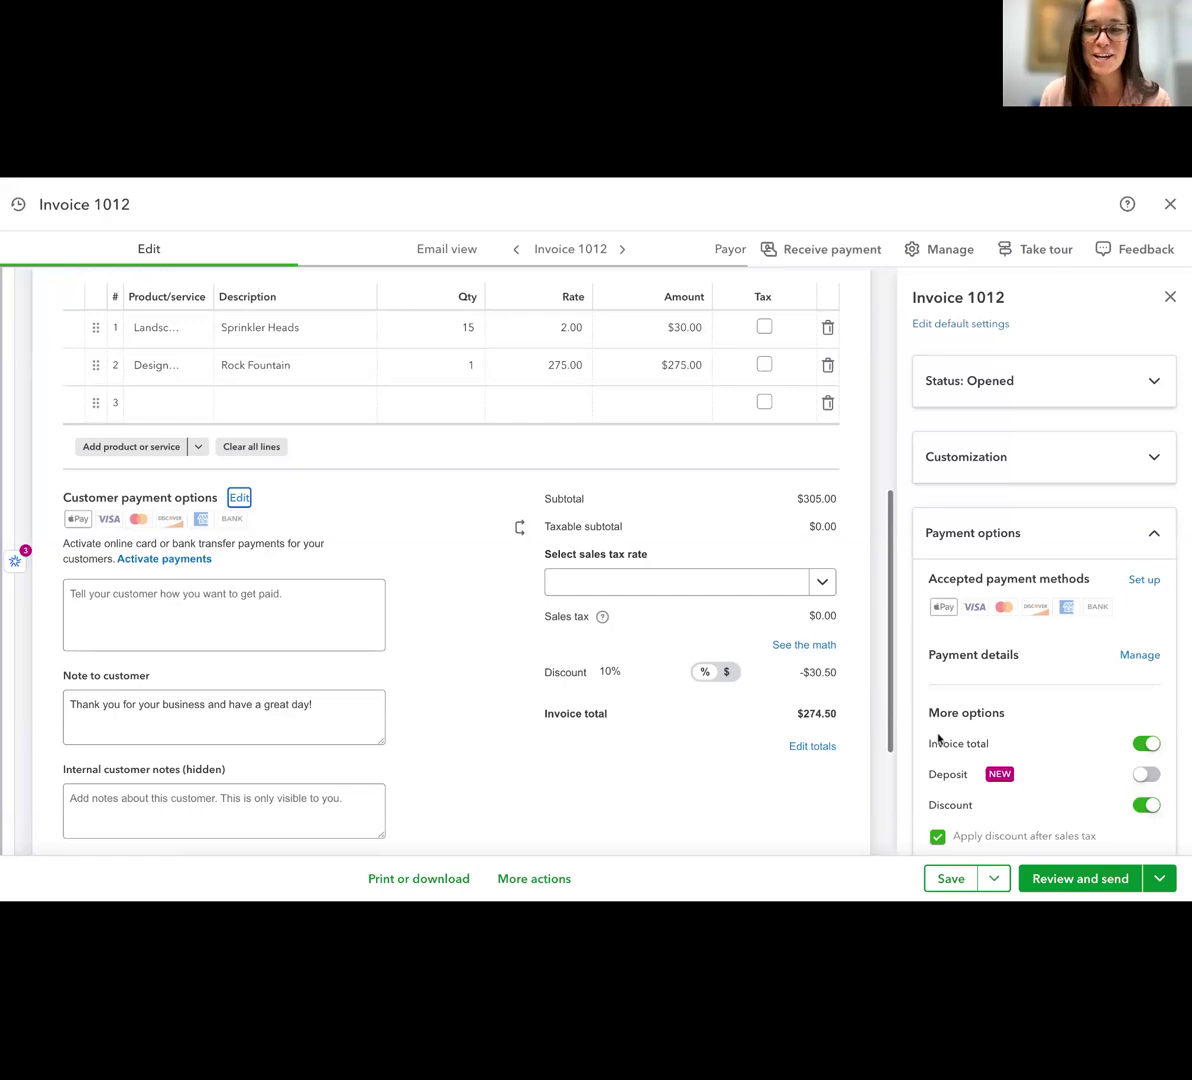
scroll(937, 737, down, 1)
scroll(1125, 650, down, 1)
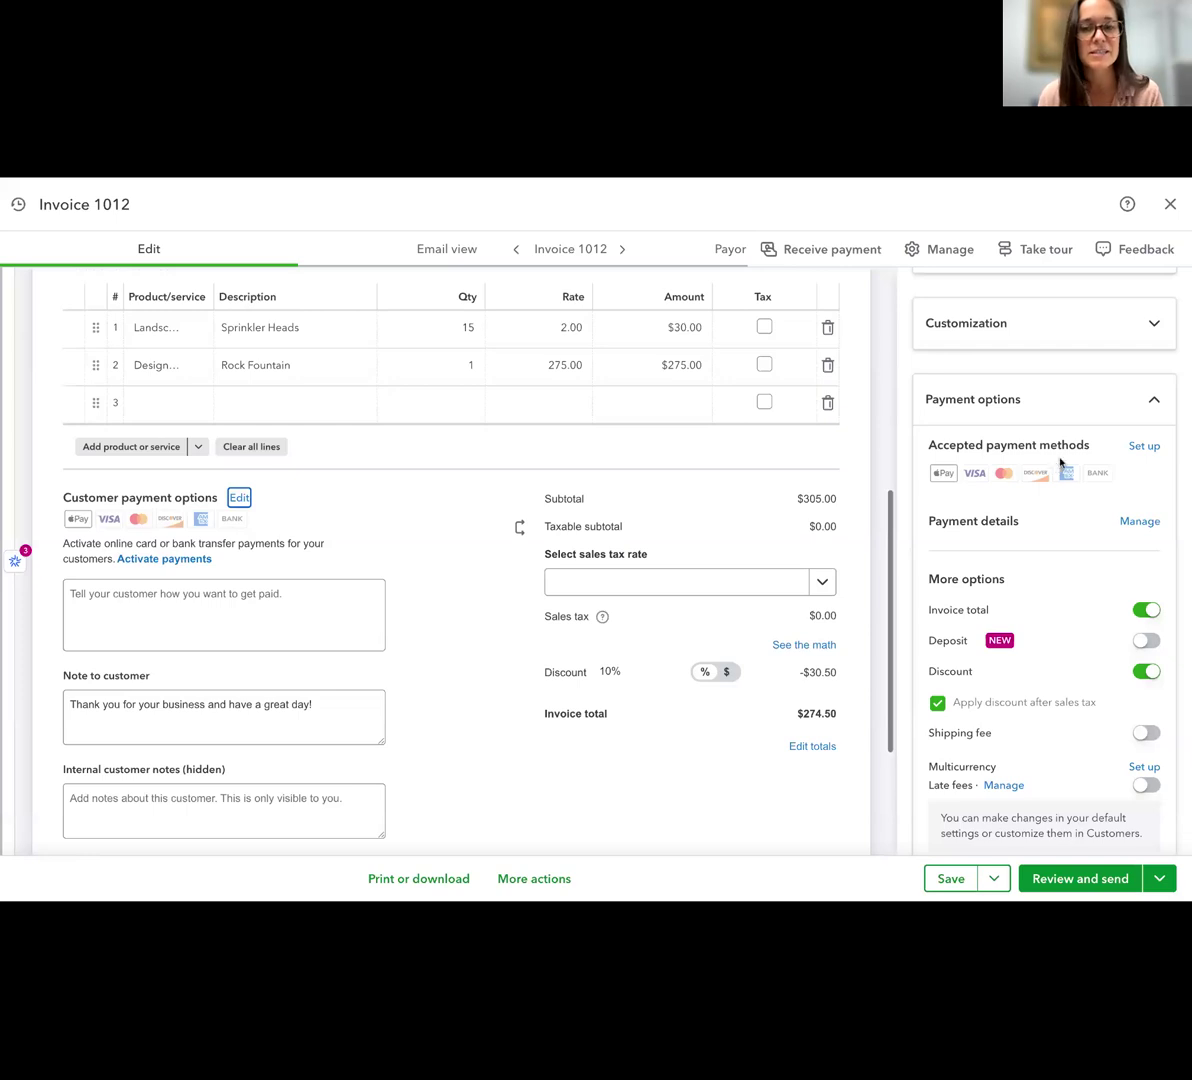
scroll(561, 672, down, 1)
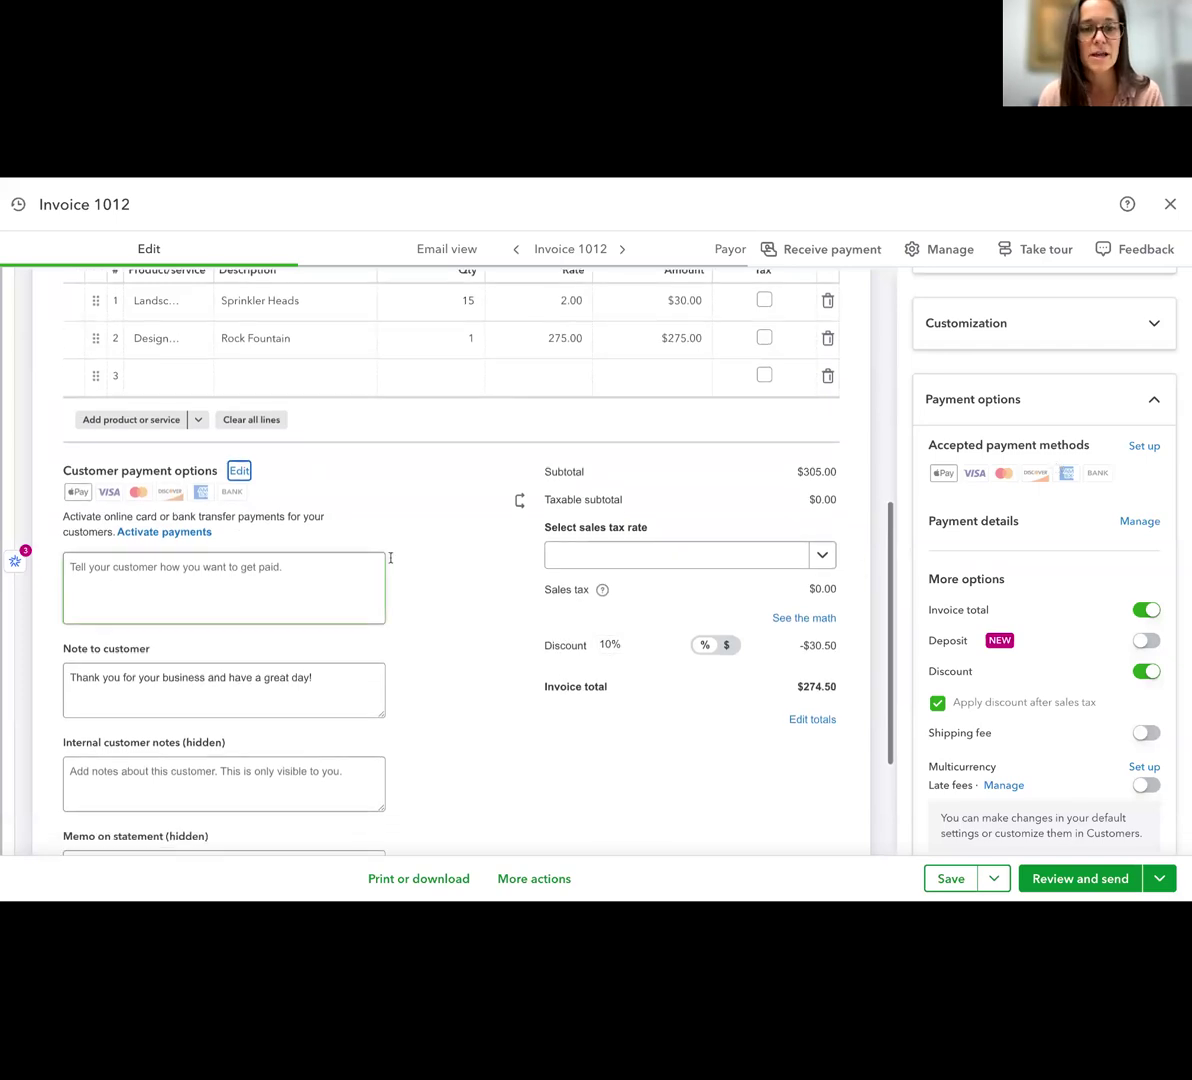
scroll(540, 592, up, 3)
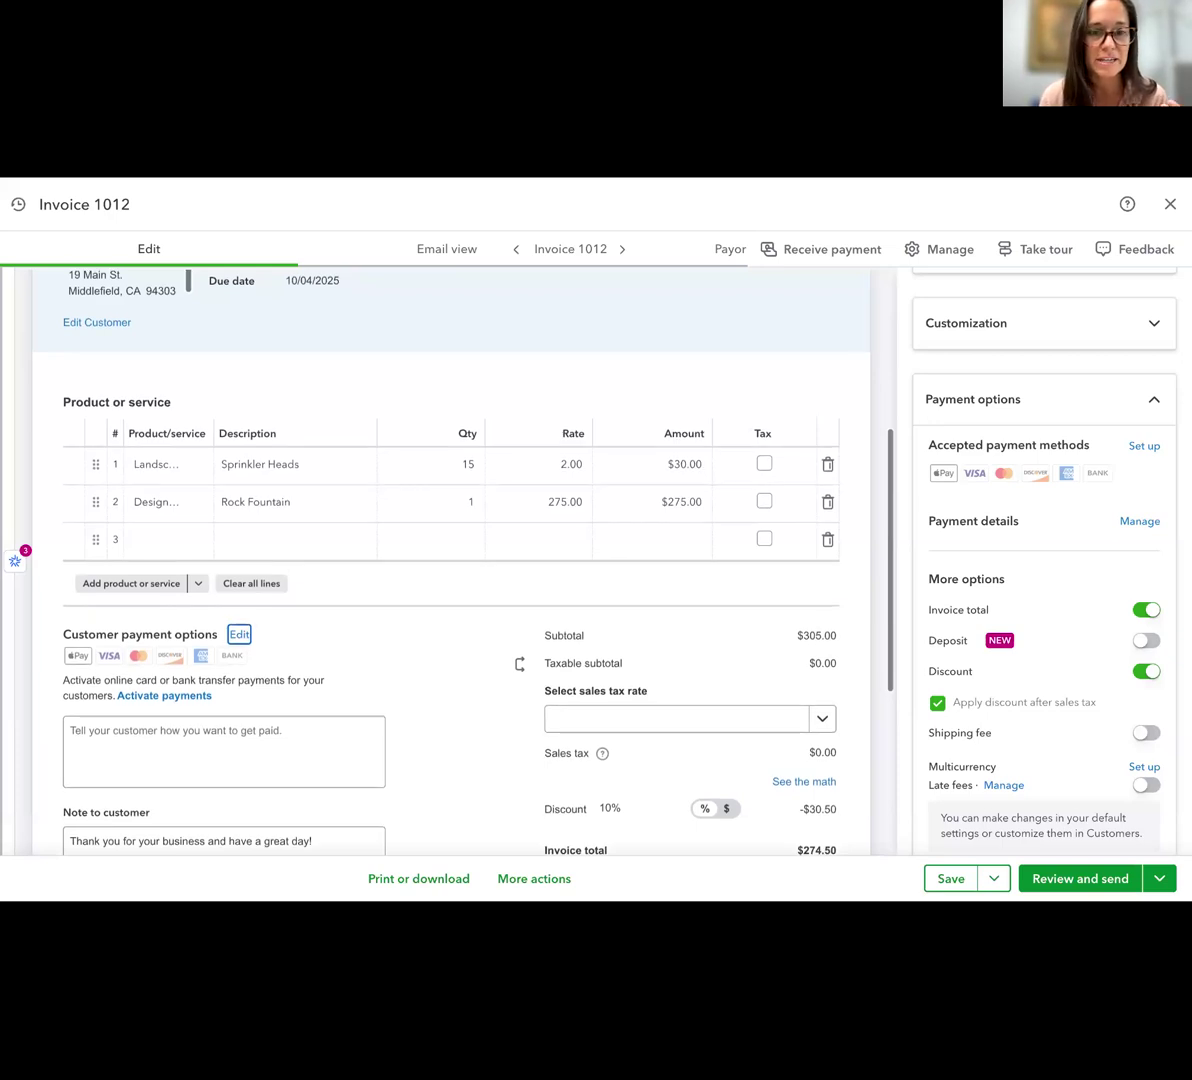
Add the text "Please send checks to" to the end of the customer note on invoice 1012
scroll(229, 561, down, 3)
click(138, 538)
click(325, 535)
text(Pl)
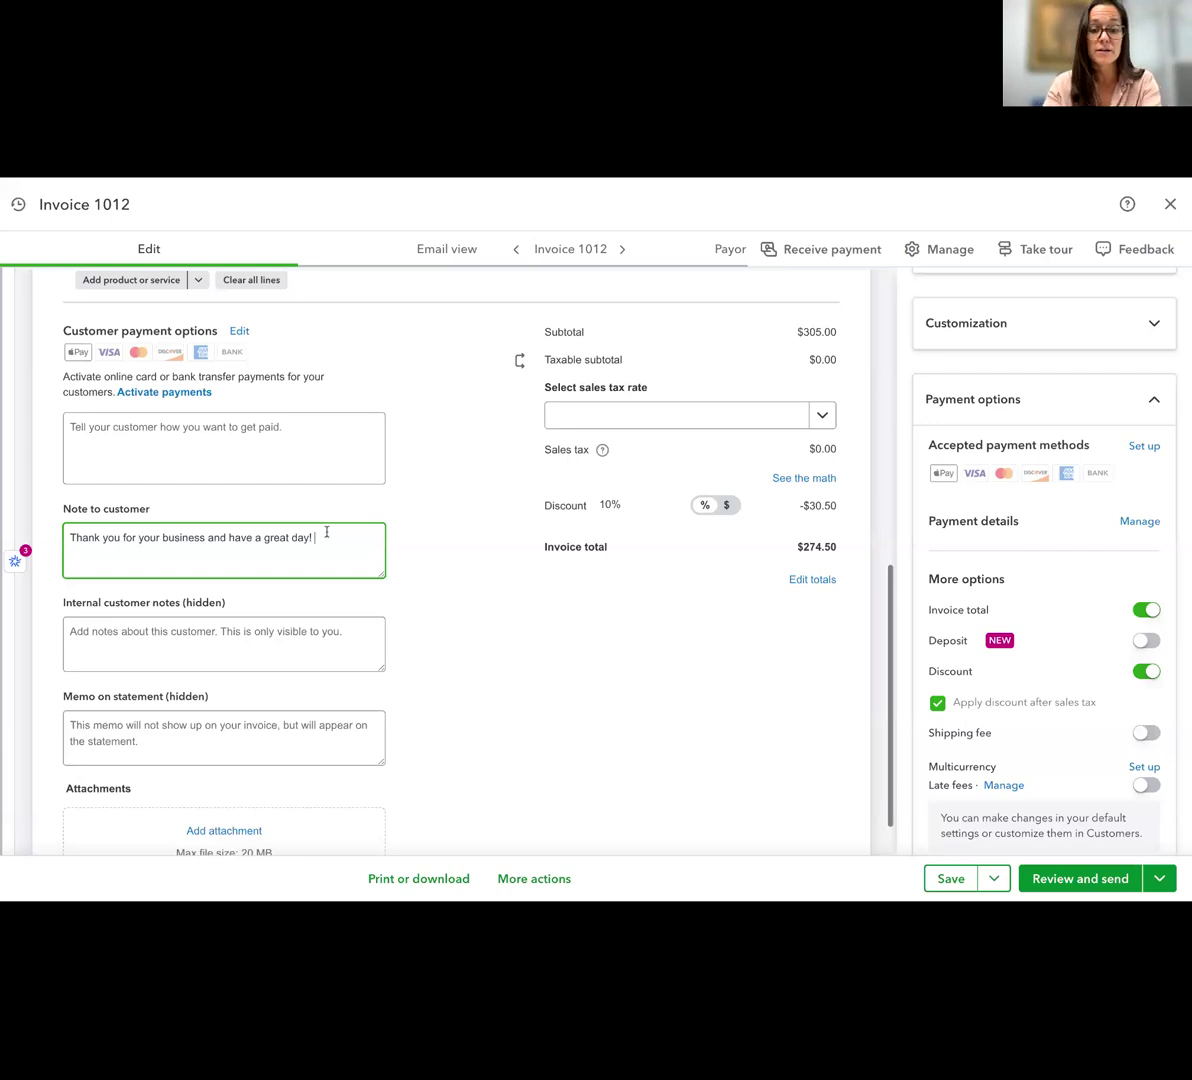
text(ease sen)
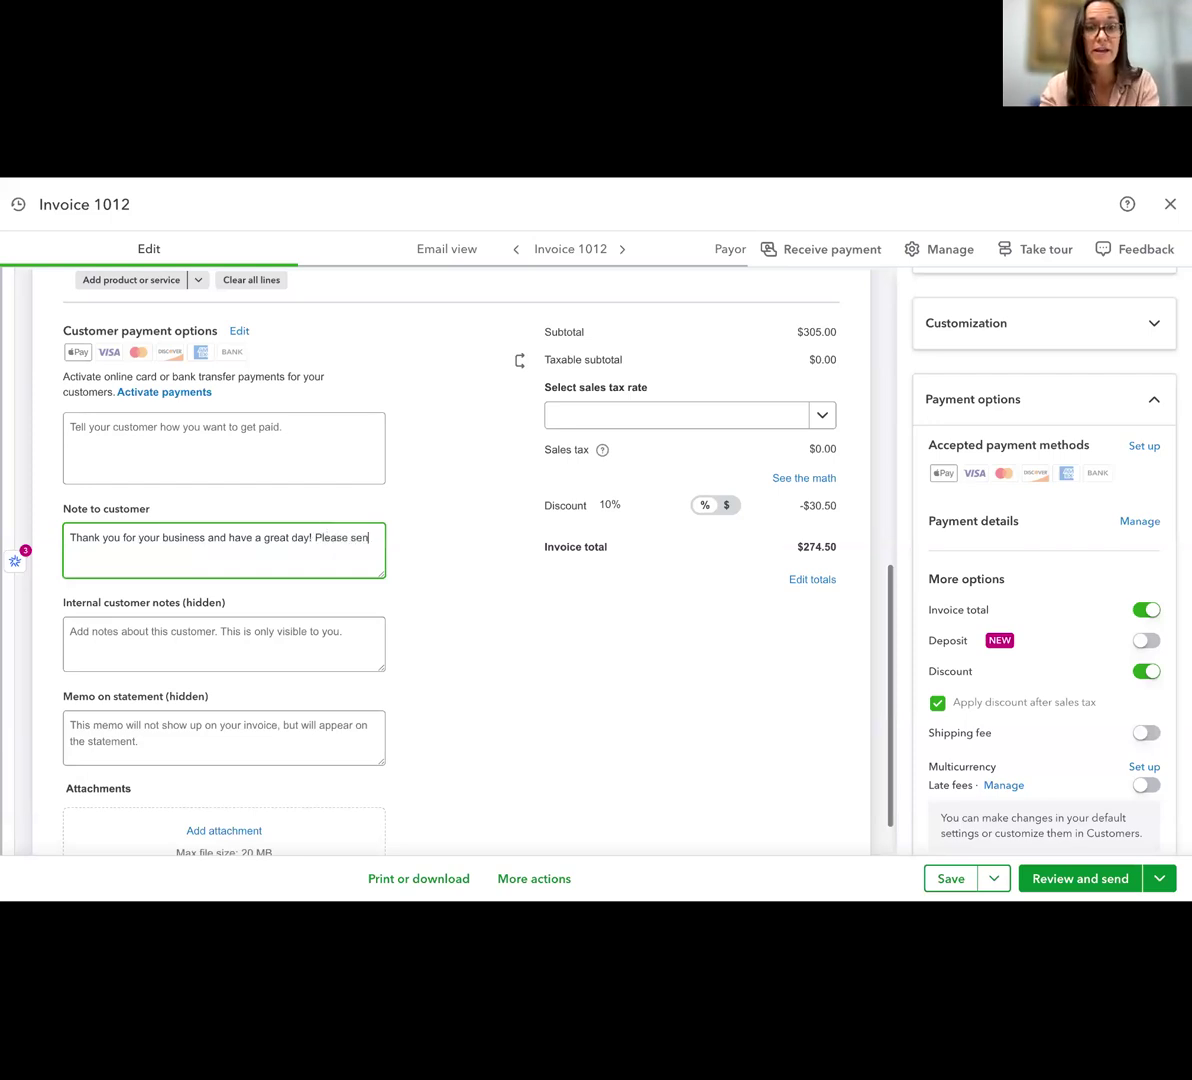
text(d shecks to)
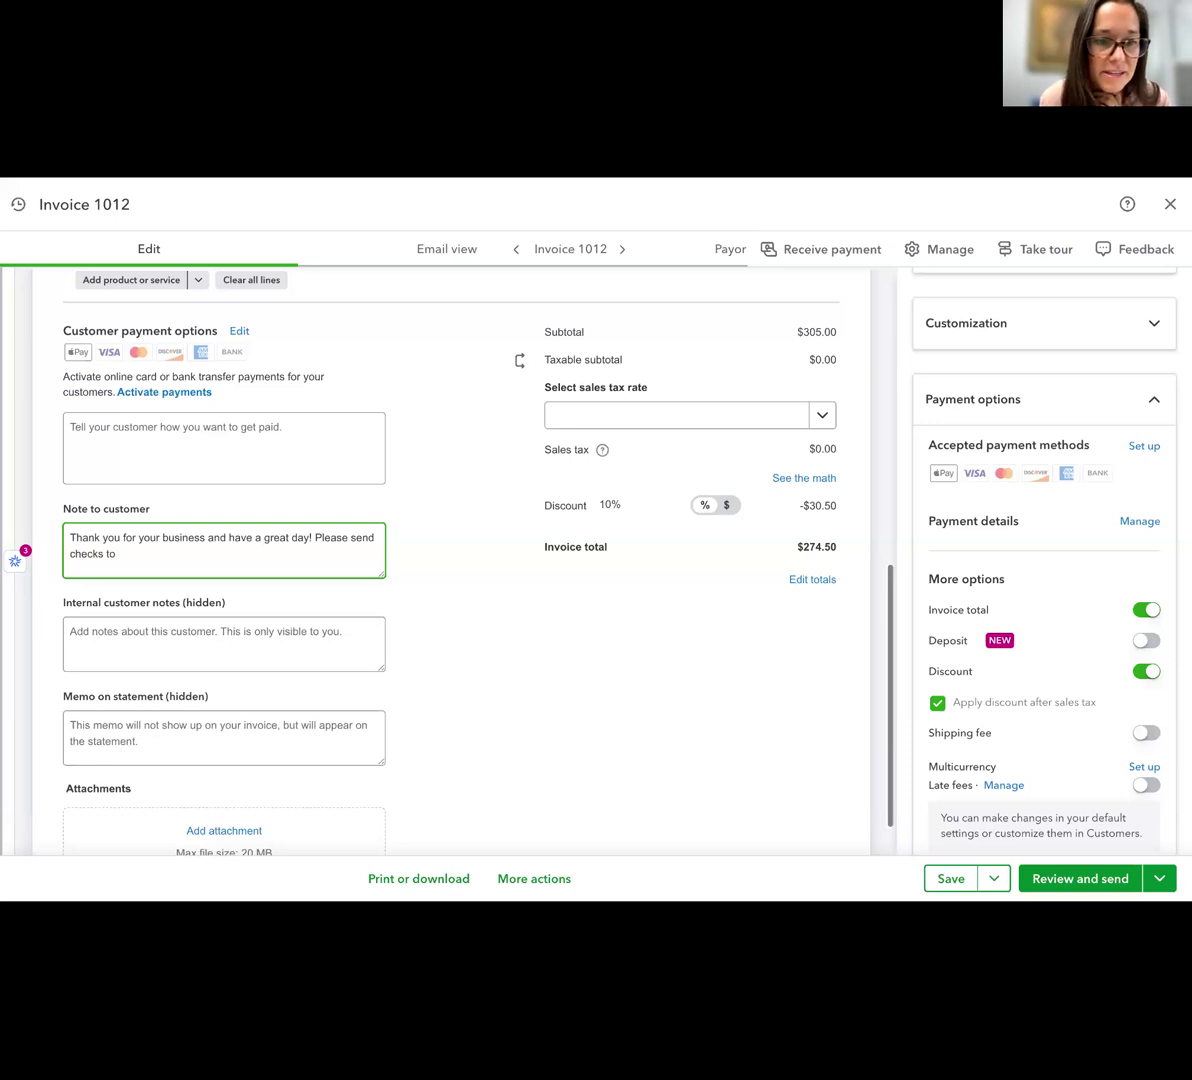
Leave invoice 1012 without saving the changes and look through the overdue invoices list
scroll(439, 535, down, 1)
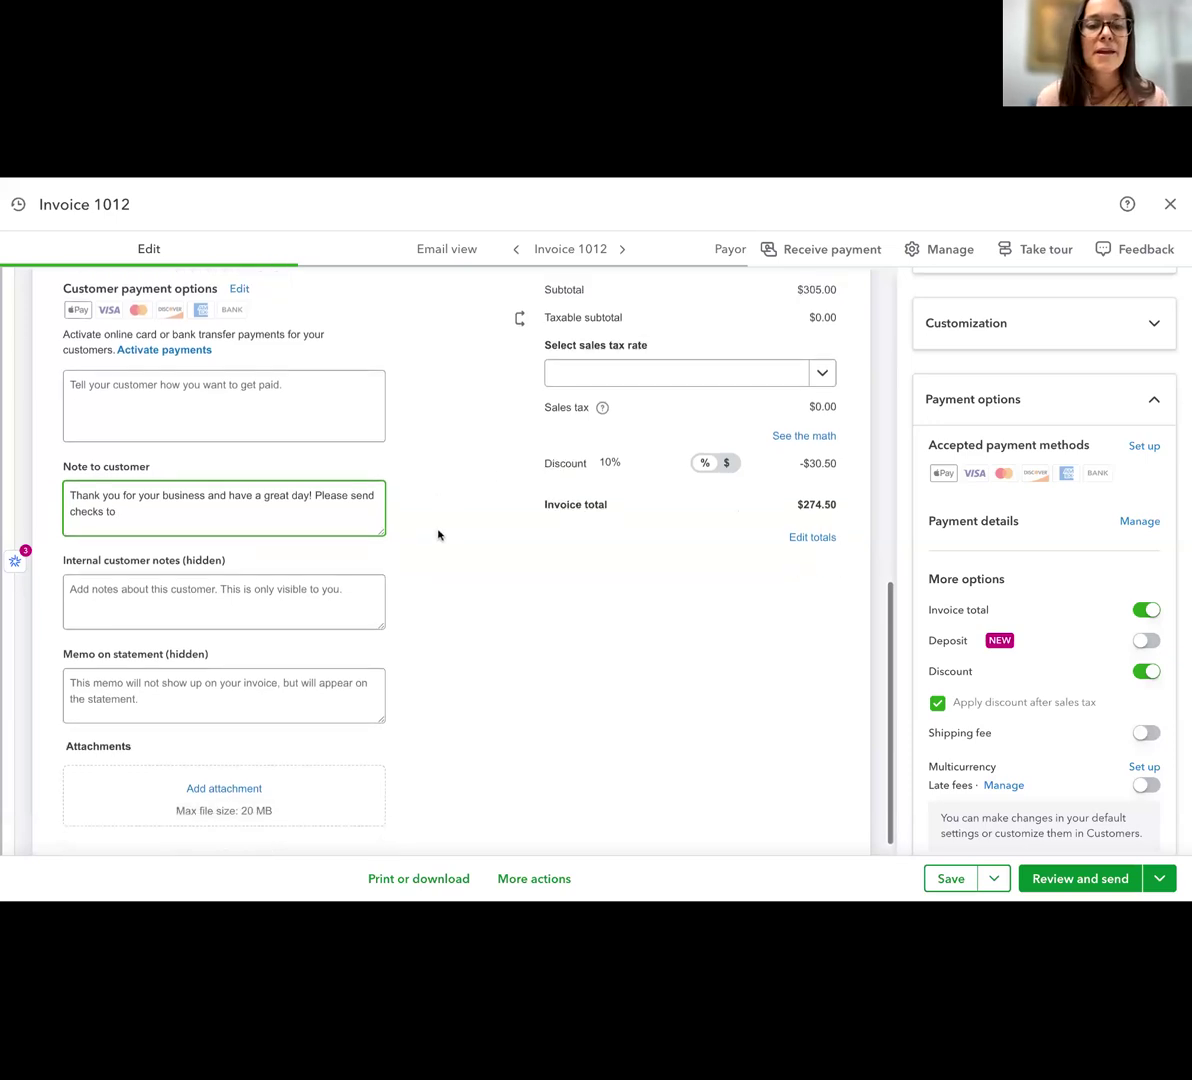
scroll(487, 501, up, 10)
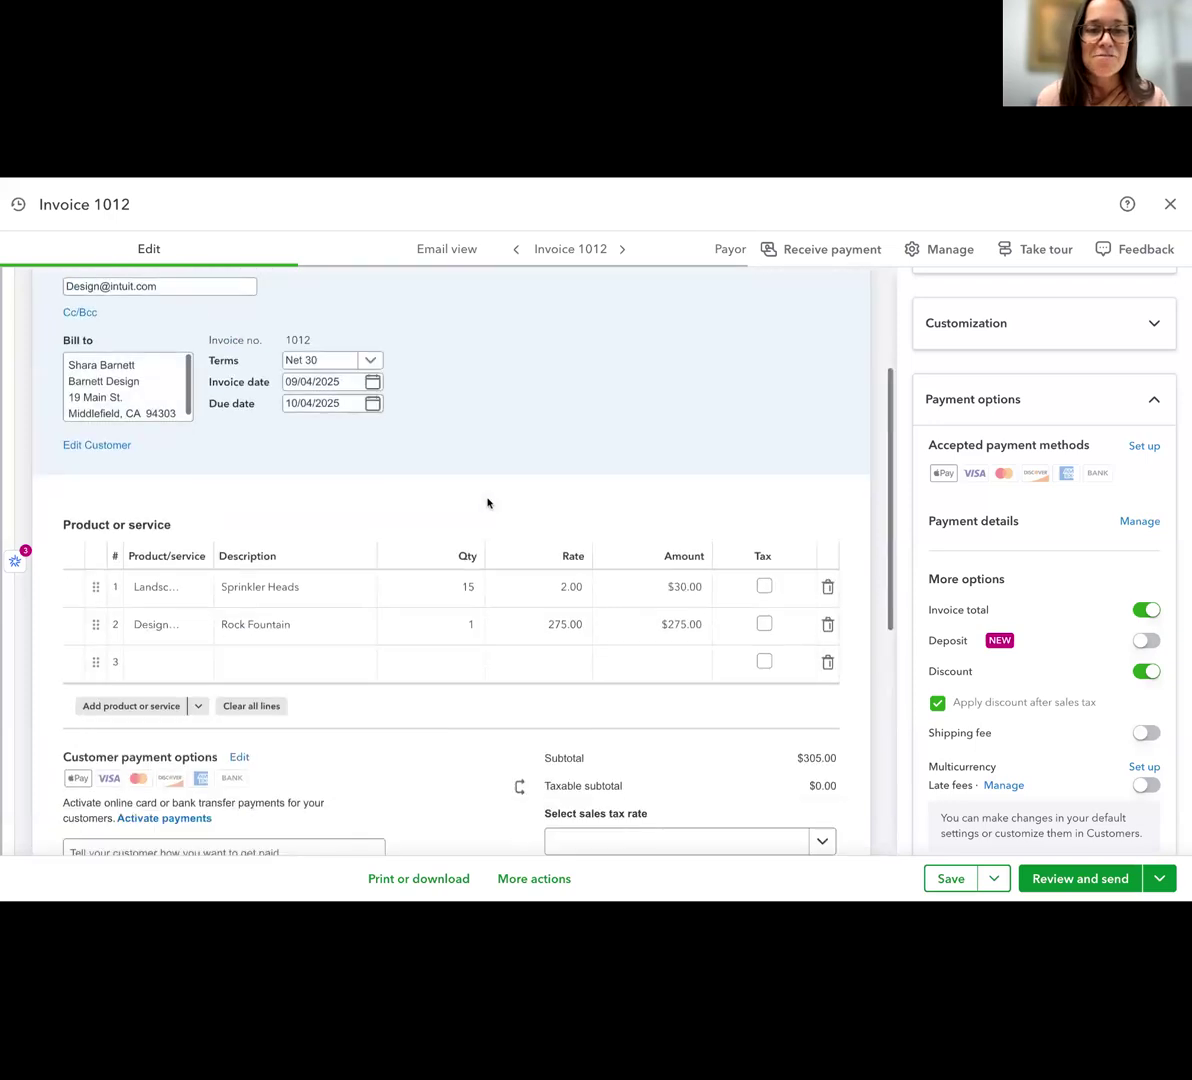
click(1171, 205)
click(775, 587)
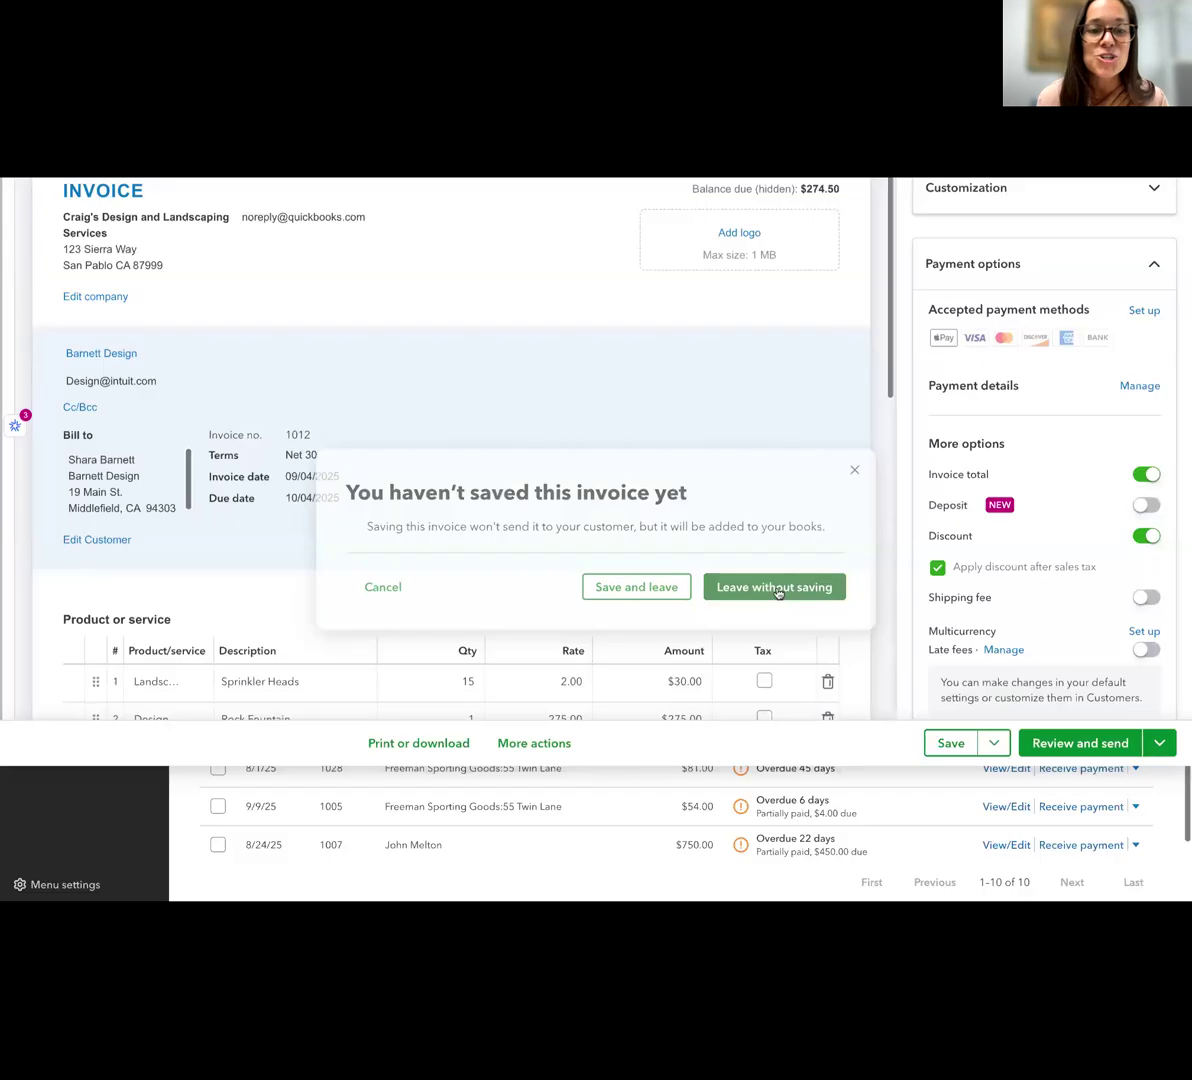
scroll(785, 660, down, 2)
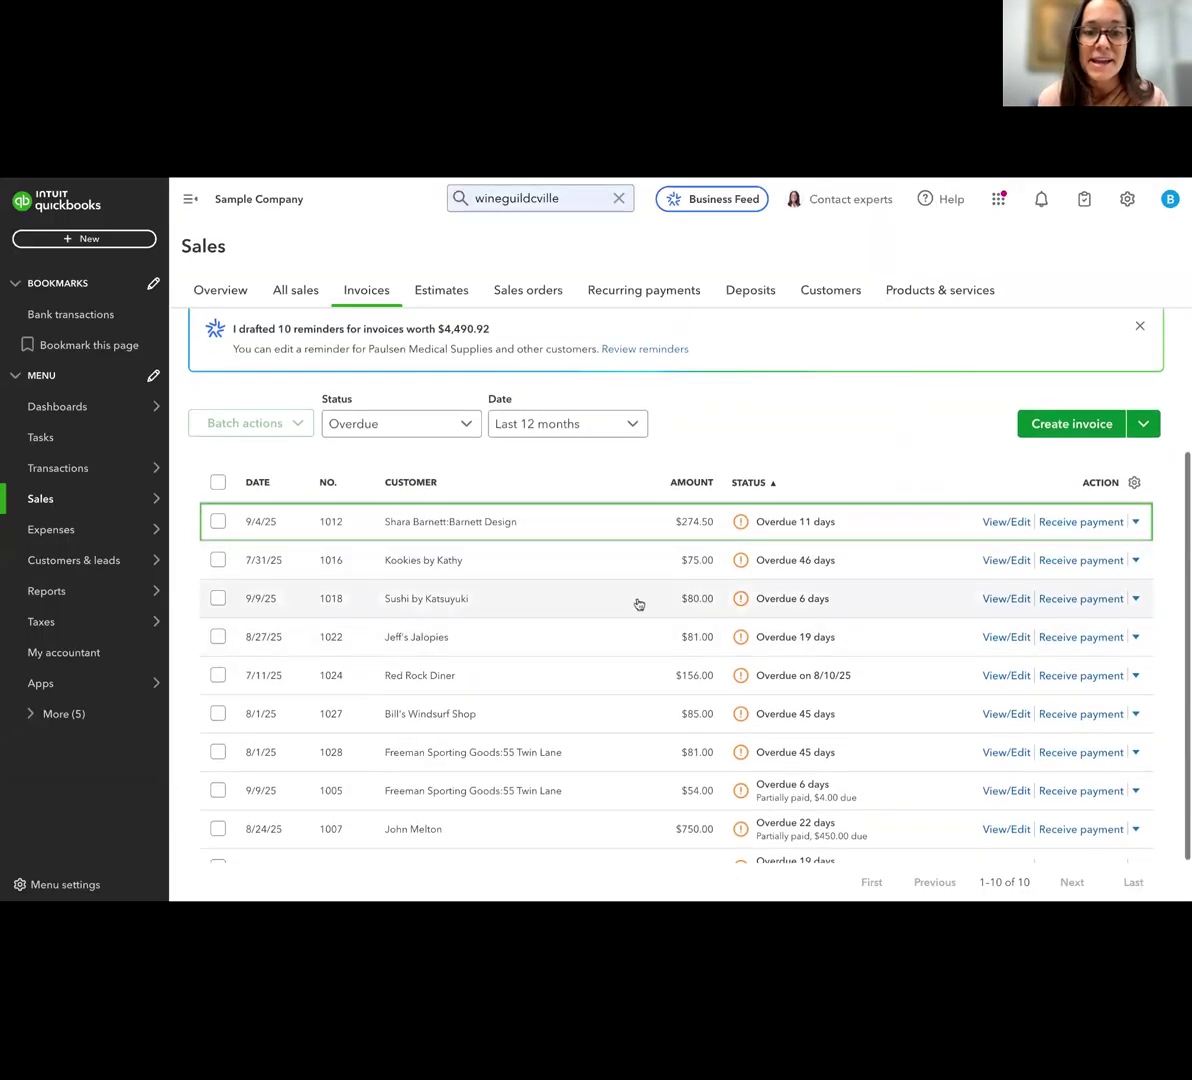
scroll(598, 614, down, 1)
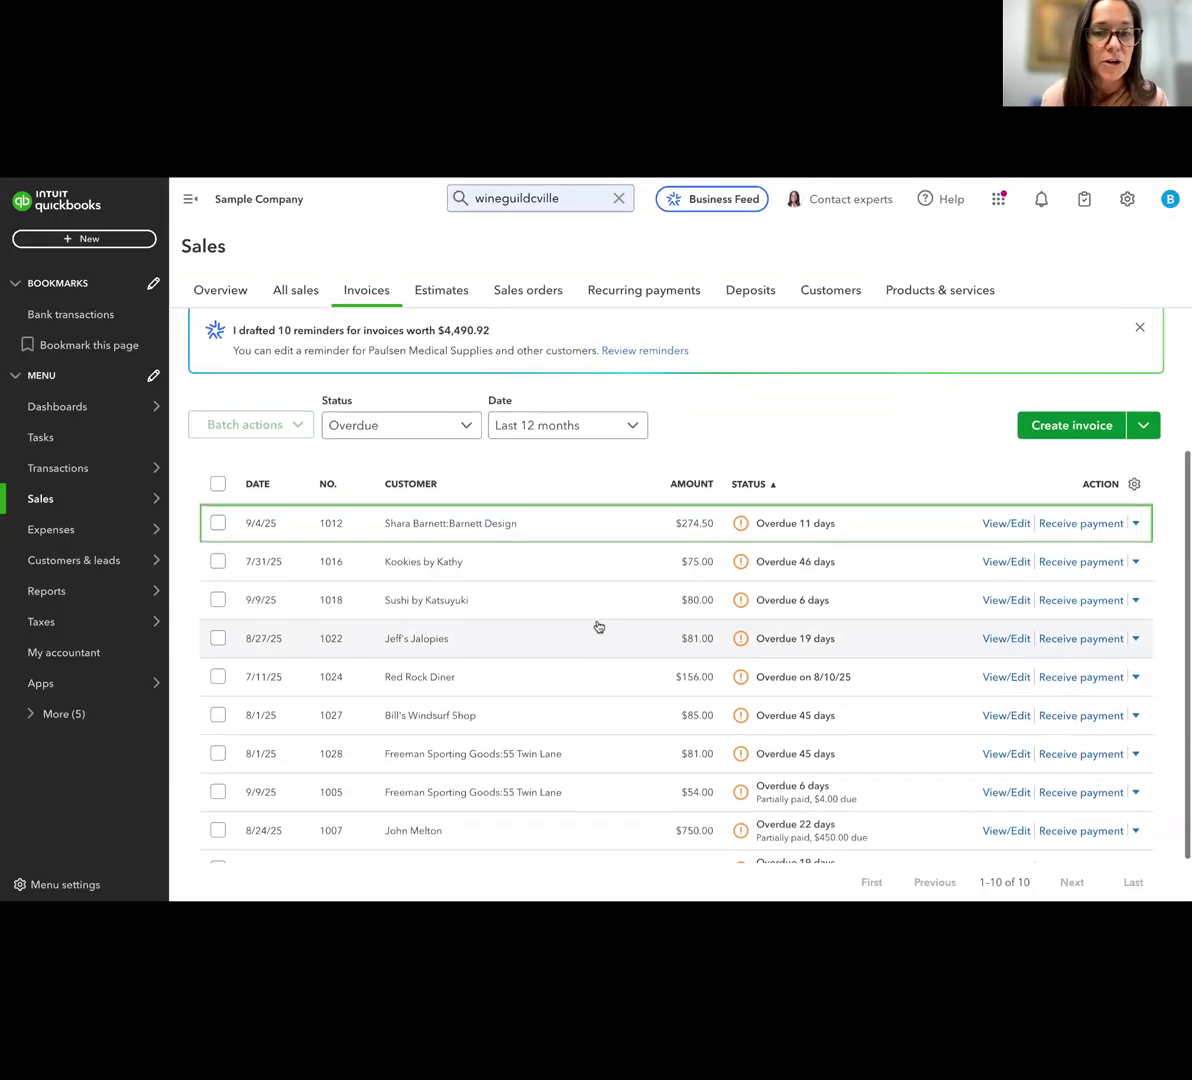
scroll(598, 626, down, 1)
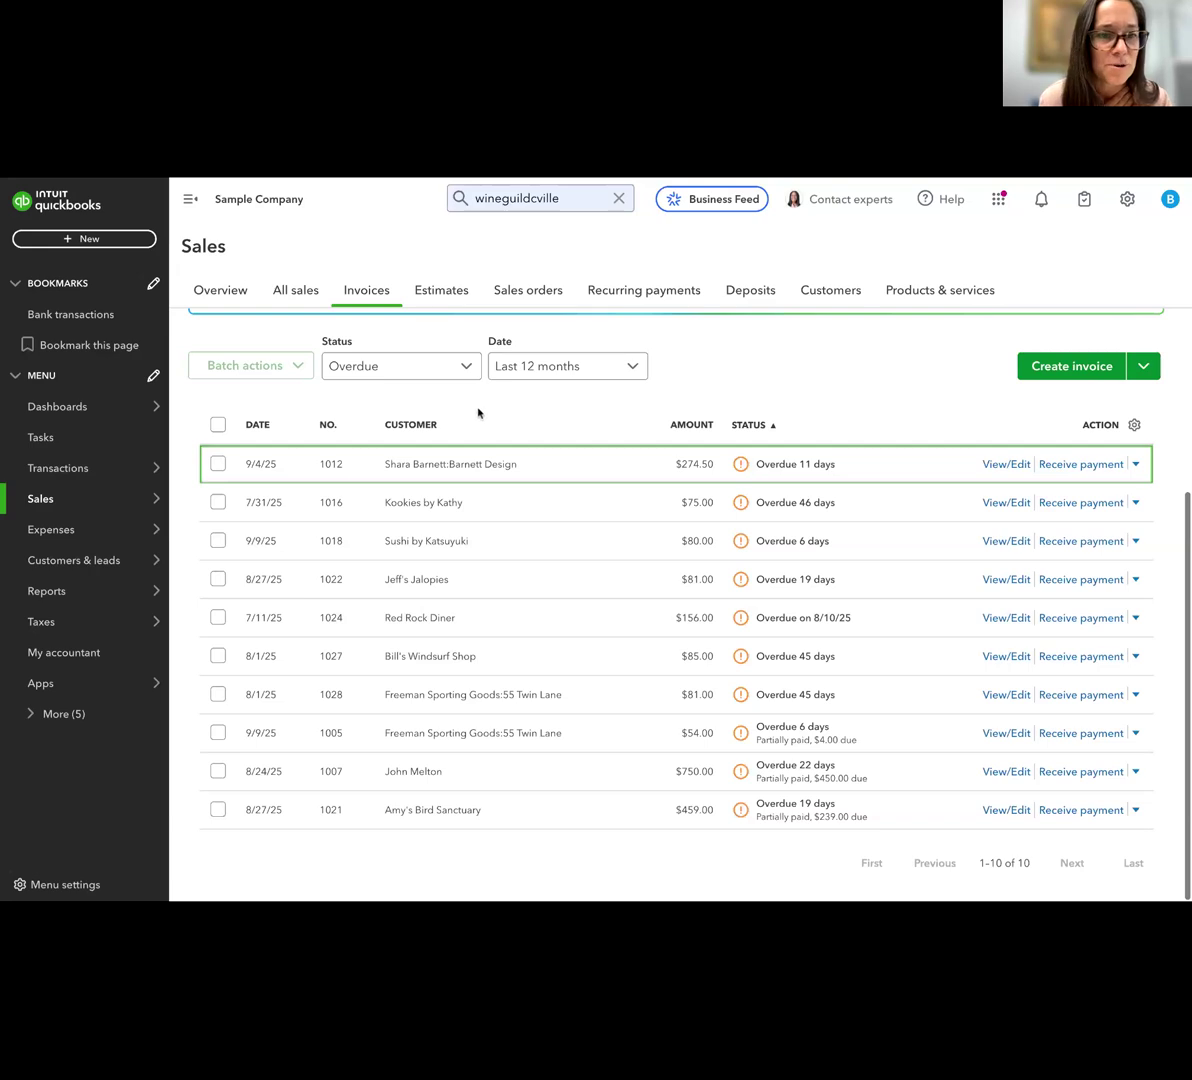
mouse_move(3, 466)
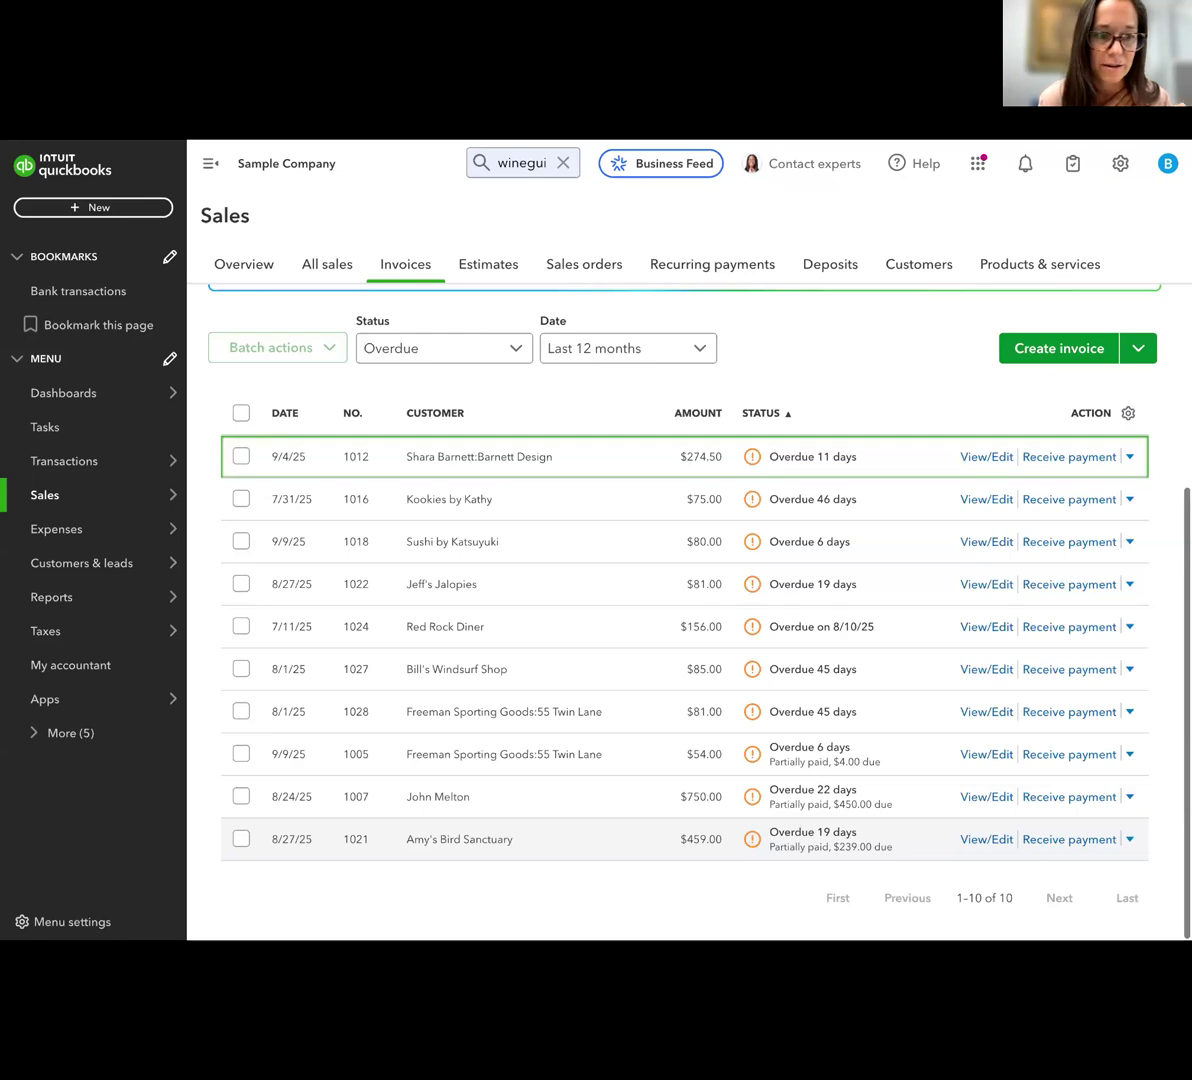
Open the Advanced section of the company's account settings
scroll(800, 650, up, 5)
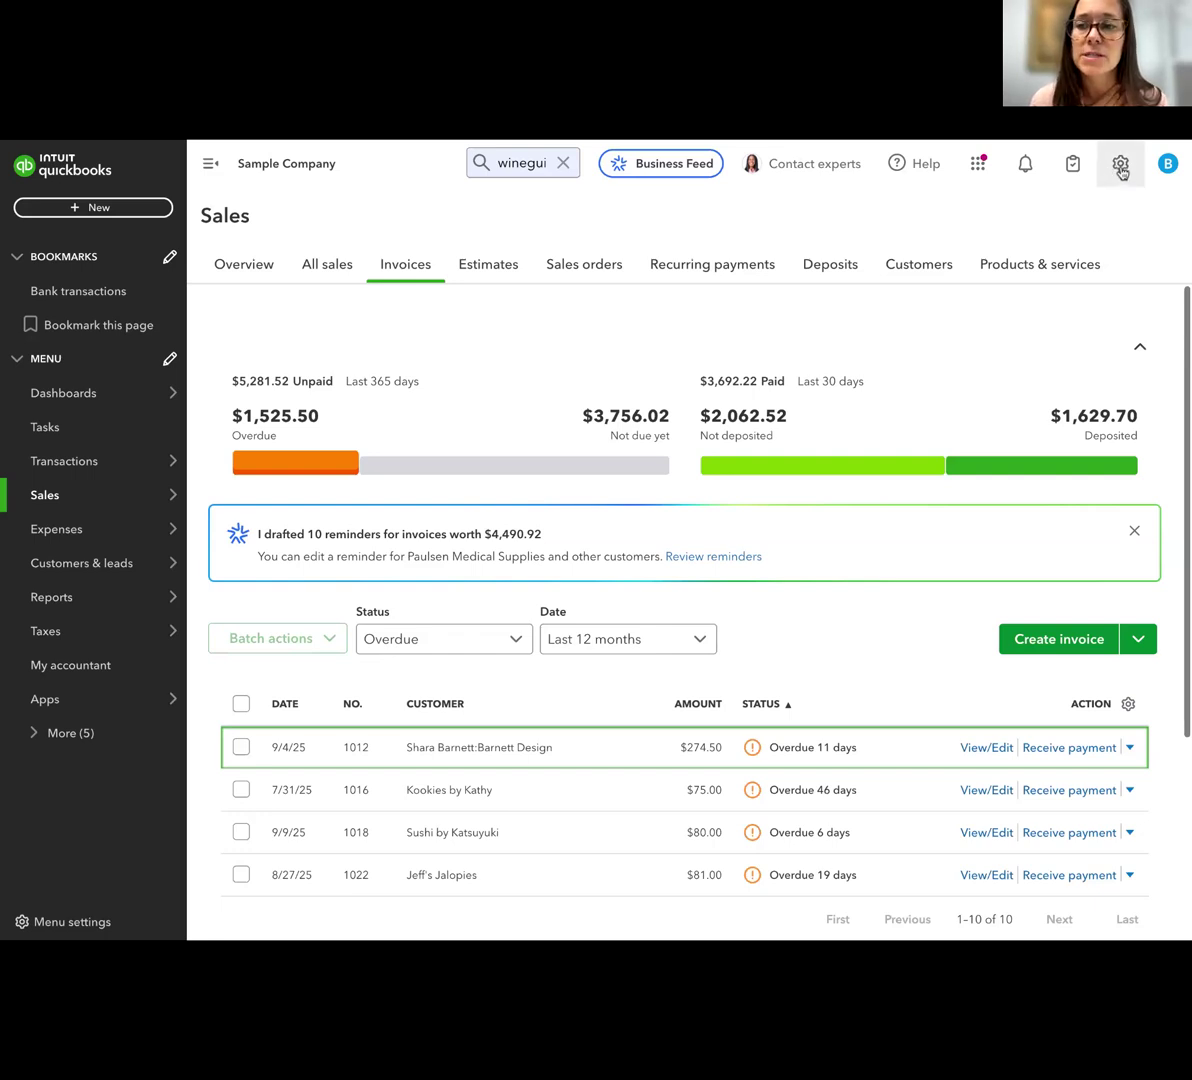
click(1120, 168)
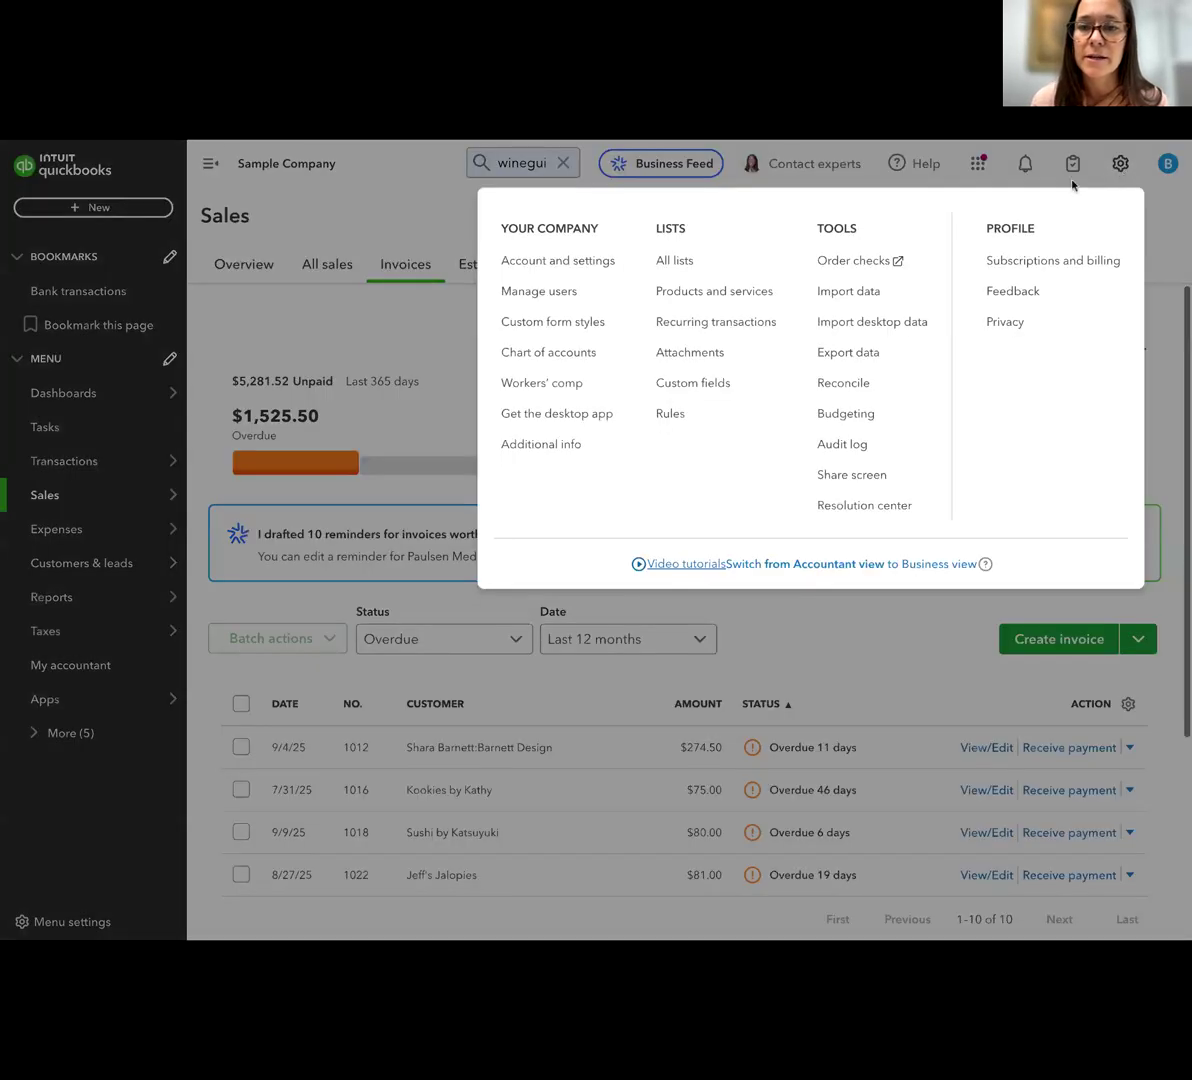
click(540, 262)
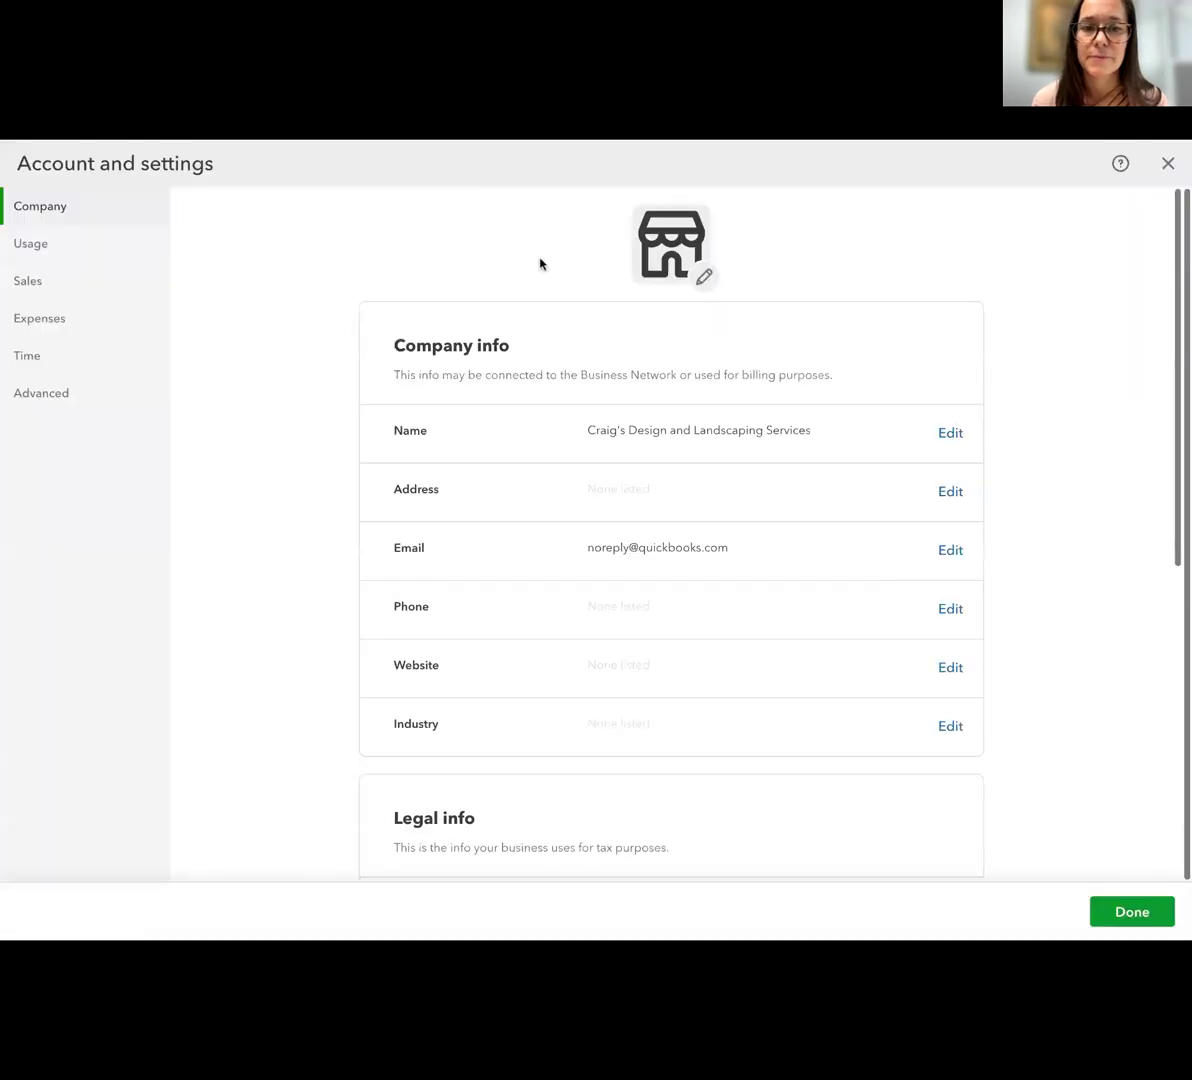
click(30, 400)
scroll(791, 736, down, 4)
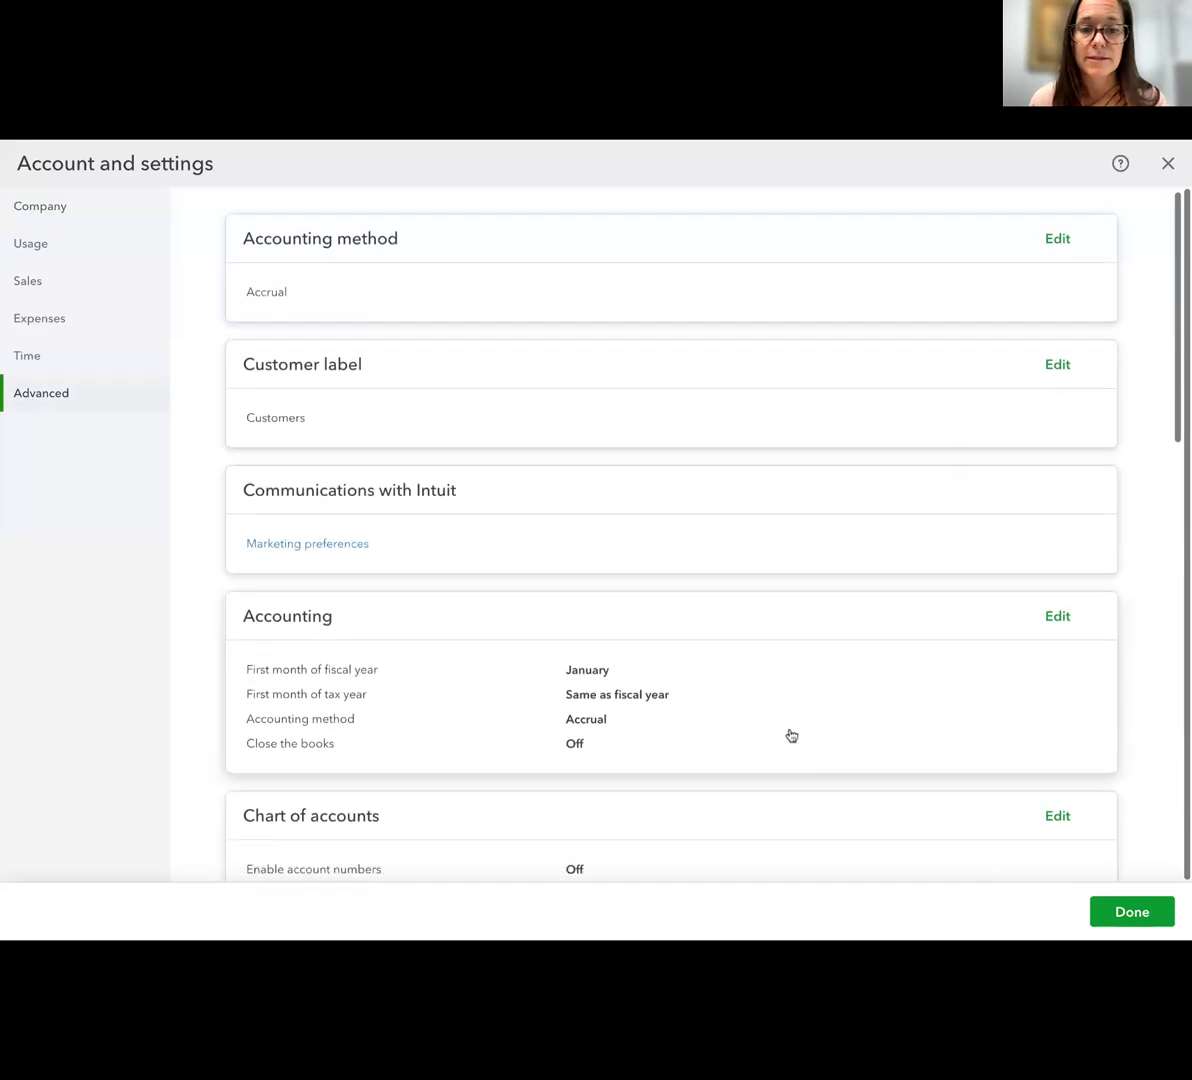
Turn on class tracking with a warning when a transaction isn't assigned a class, save it, and close the settings
scroll(791, 736, down, 2)
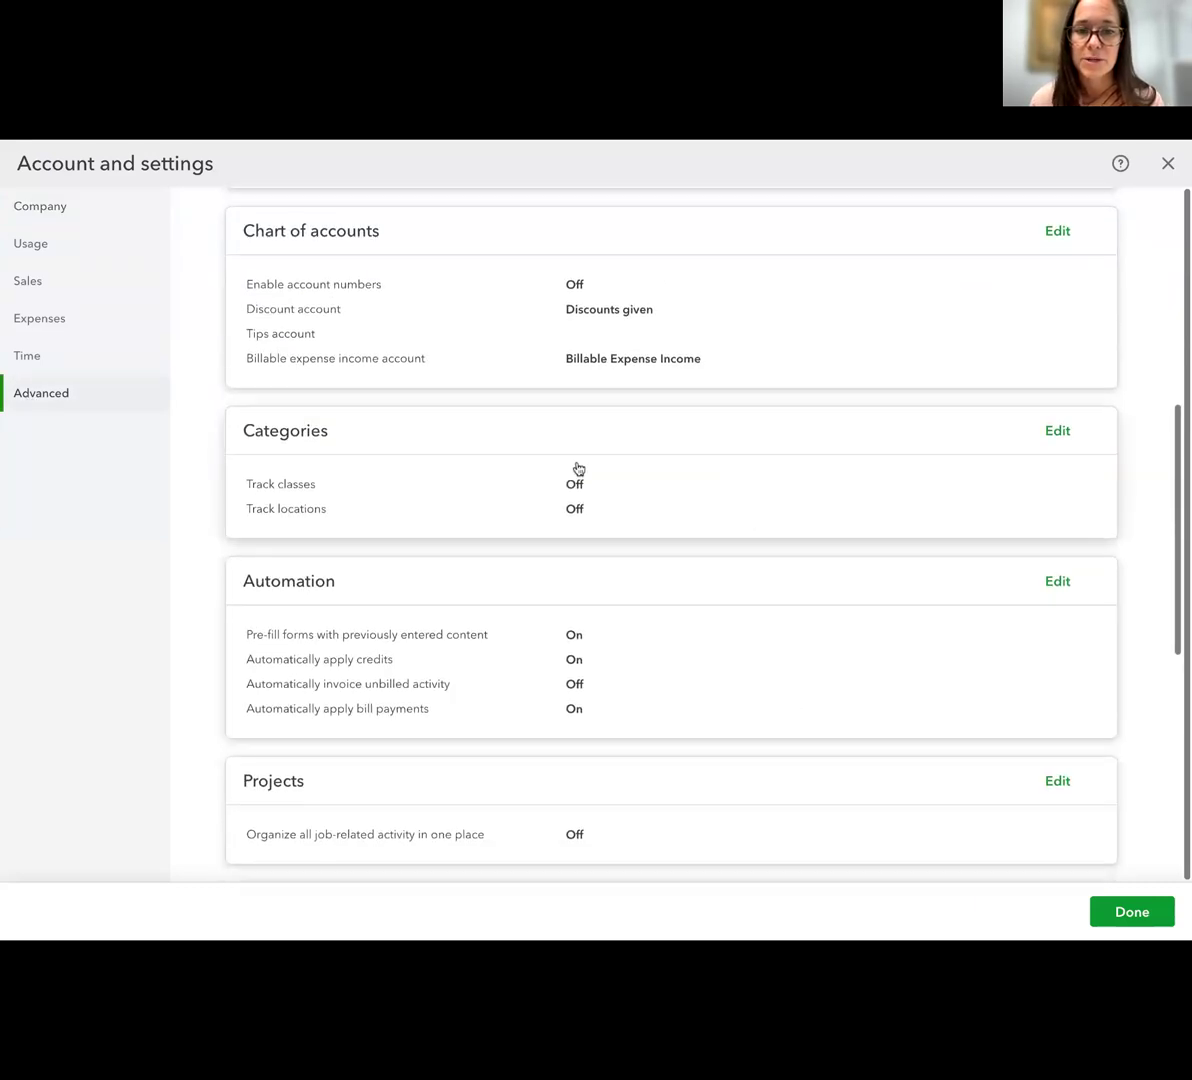
click(1055, 432)
click(581, 485)
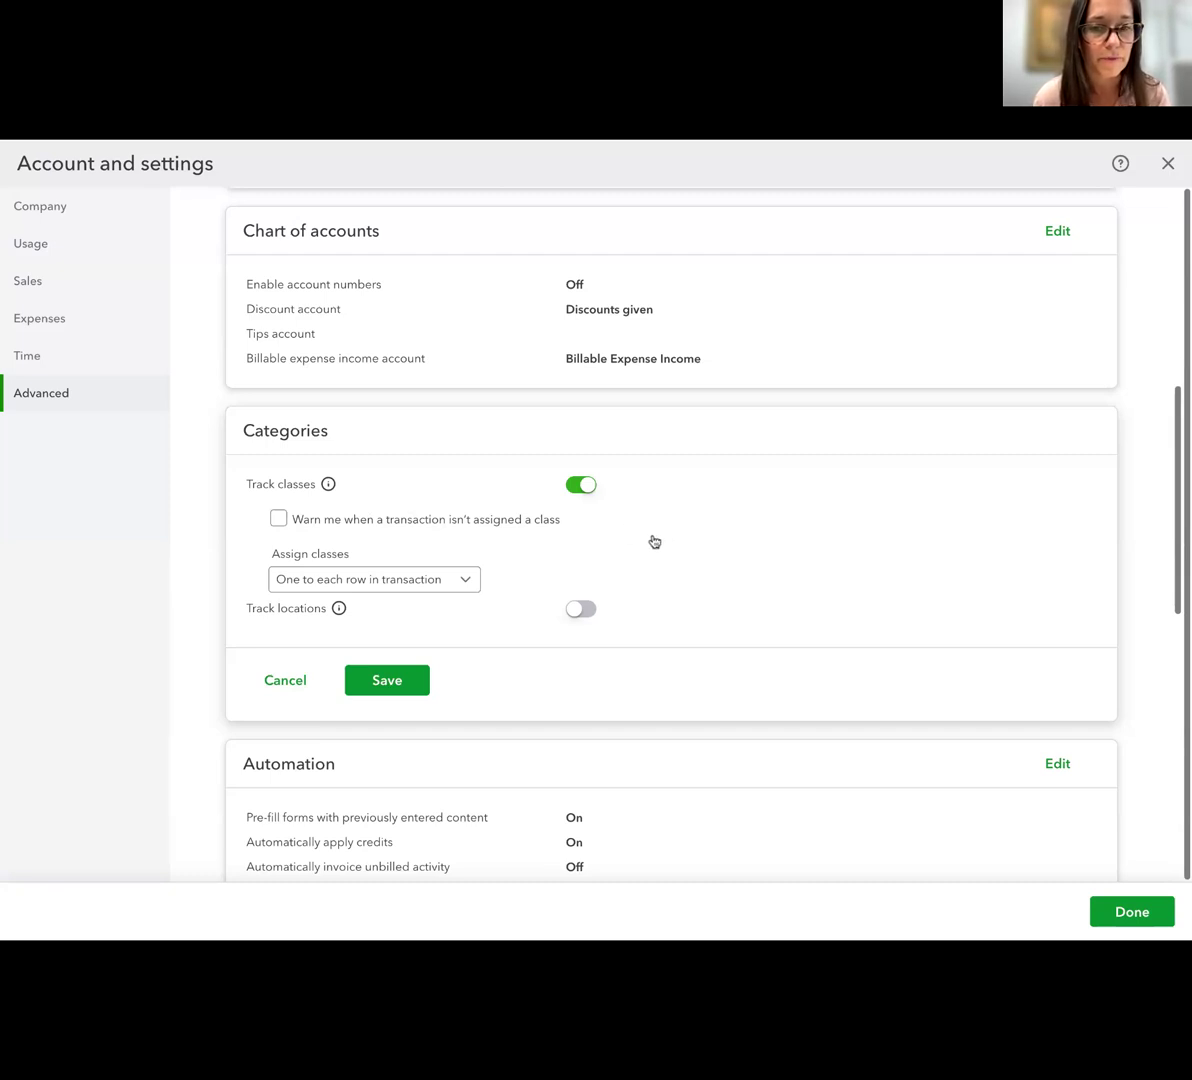
click(279, 522)
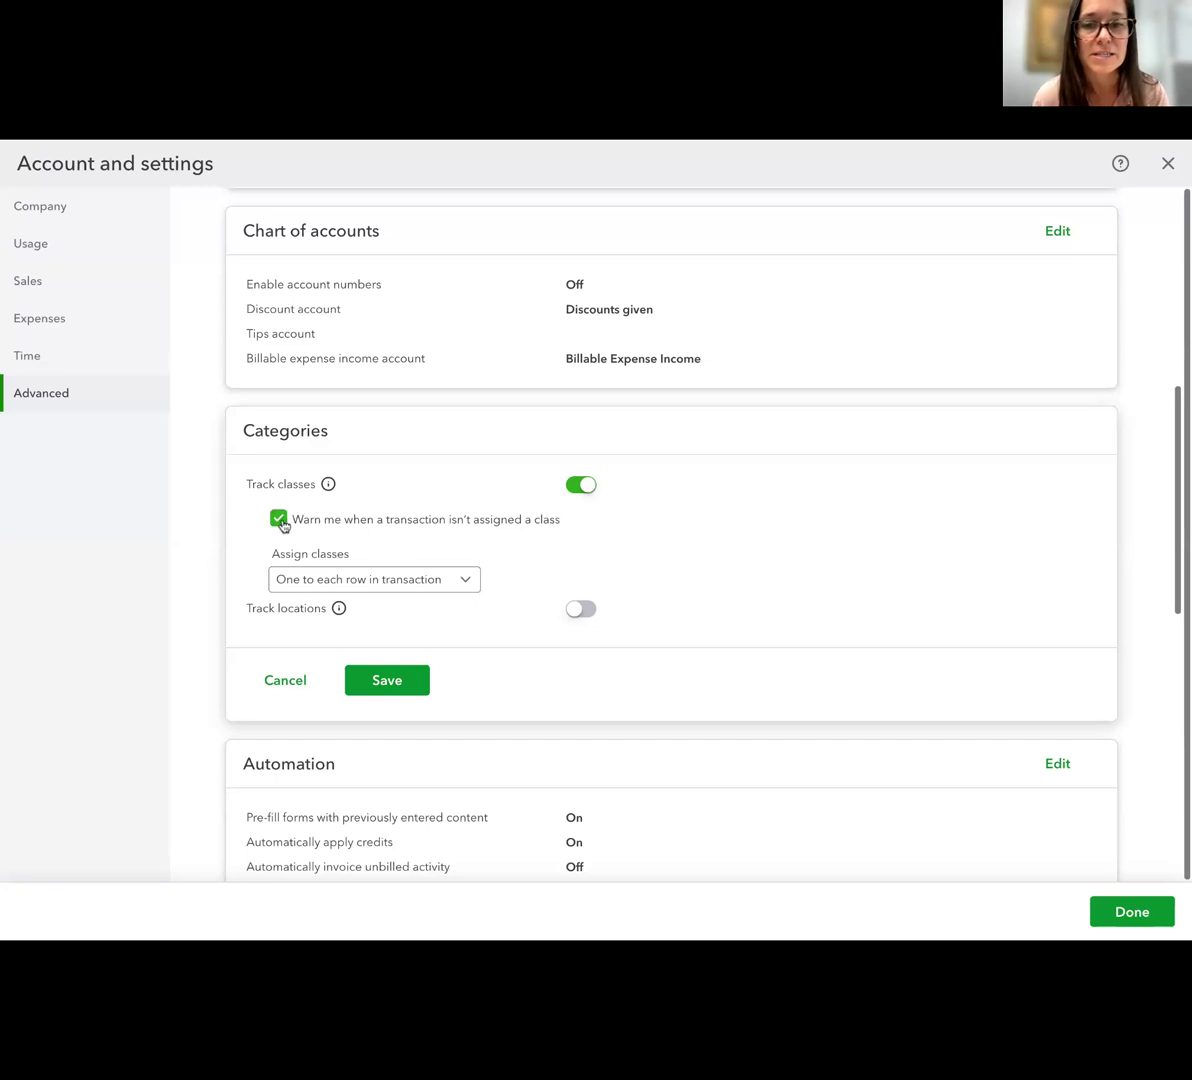
click(387, 681)
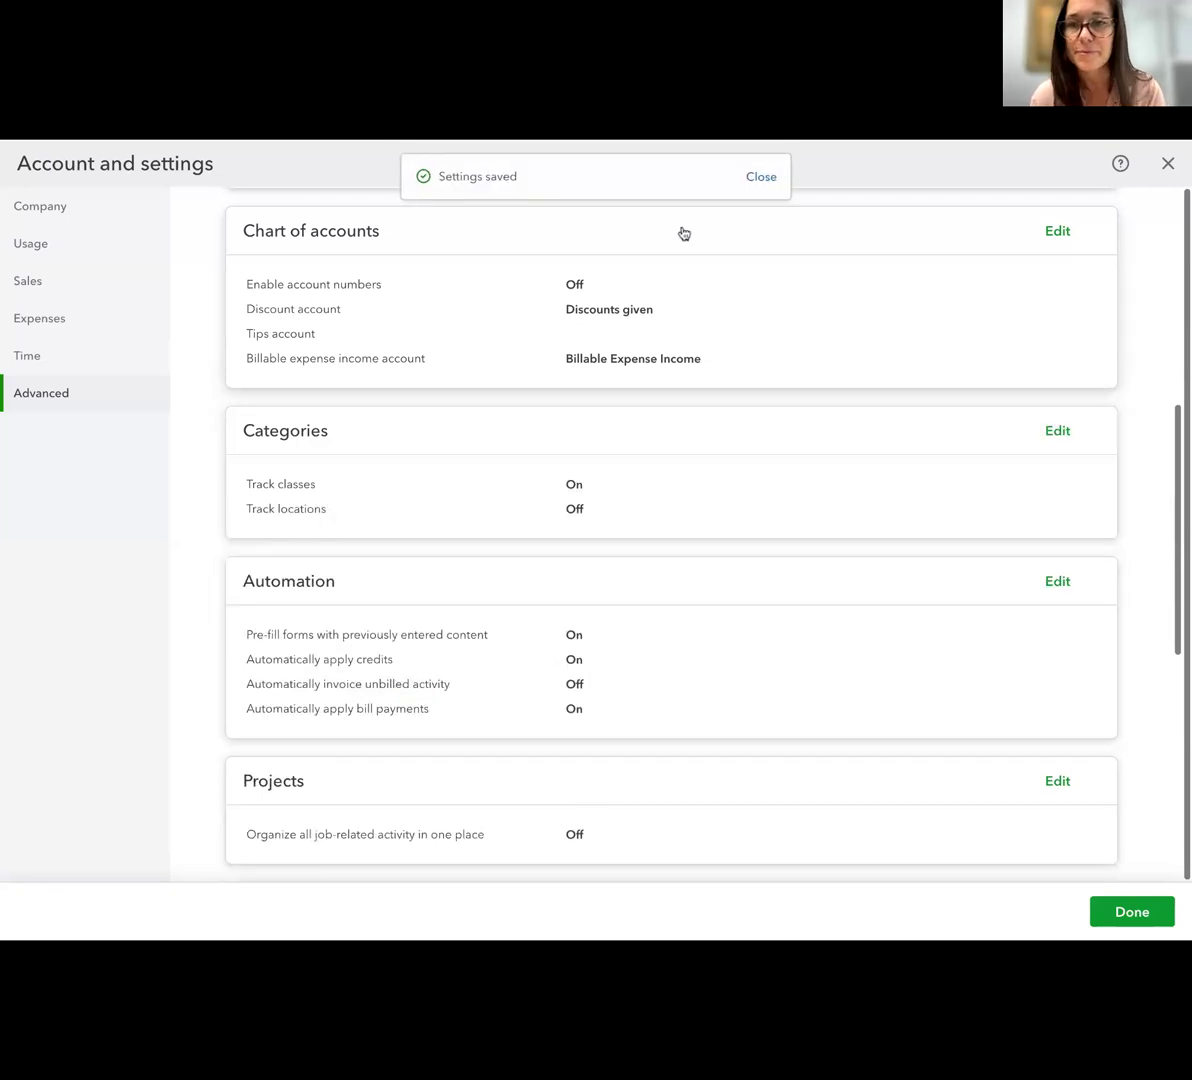
click(762, 178)
click(1167, 164)
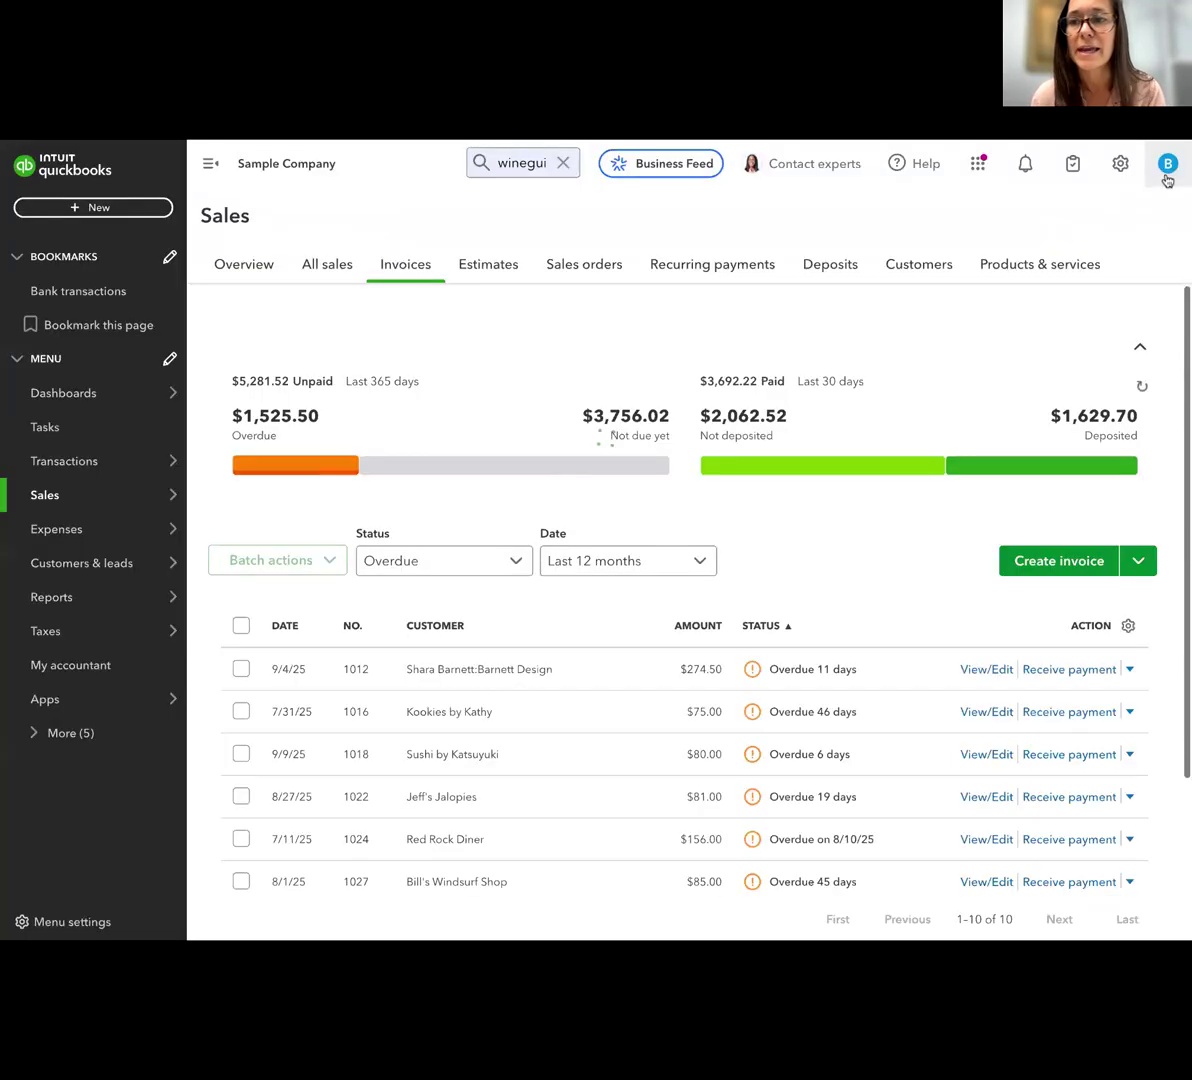
Open the Classes list from all lists and create a class named Charlottesville
click(1120, 166)
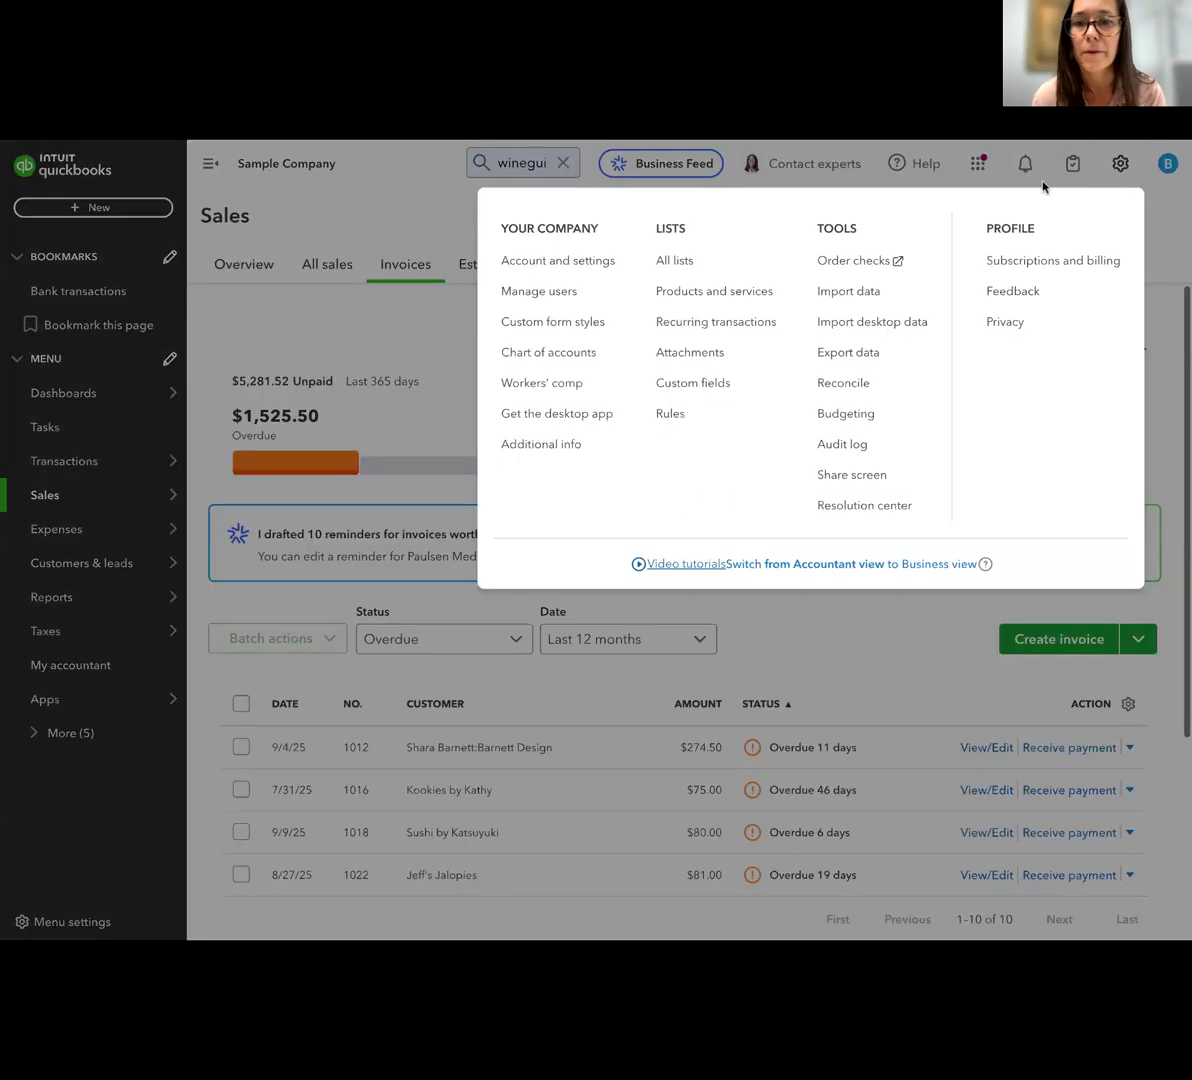
click(686, 262)
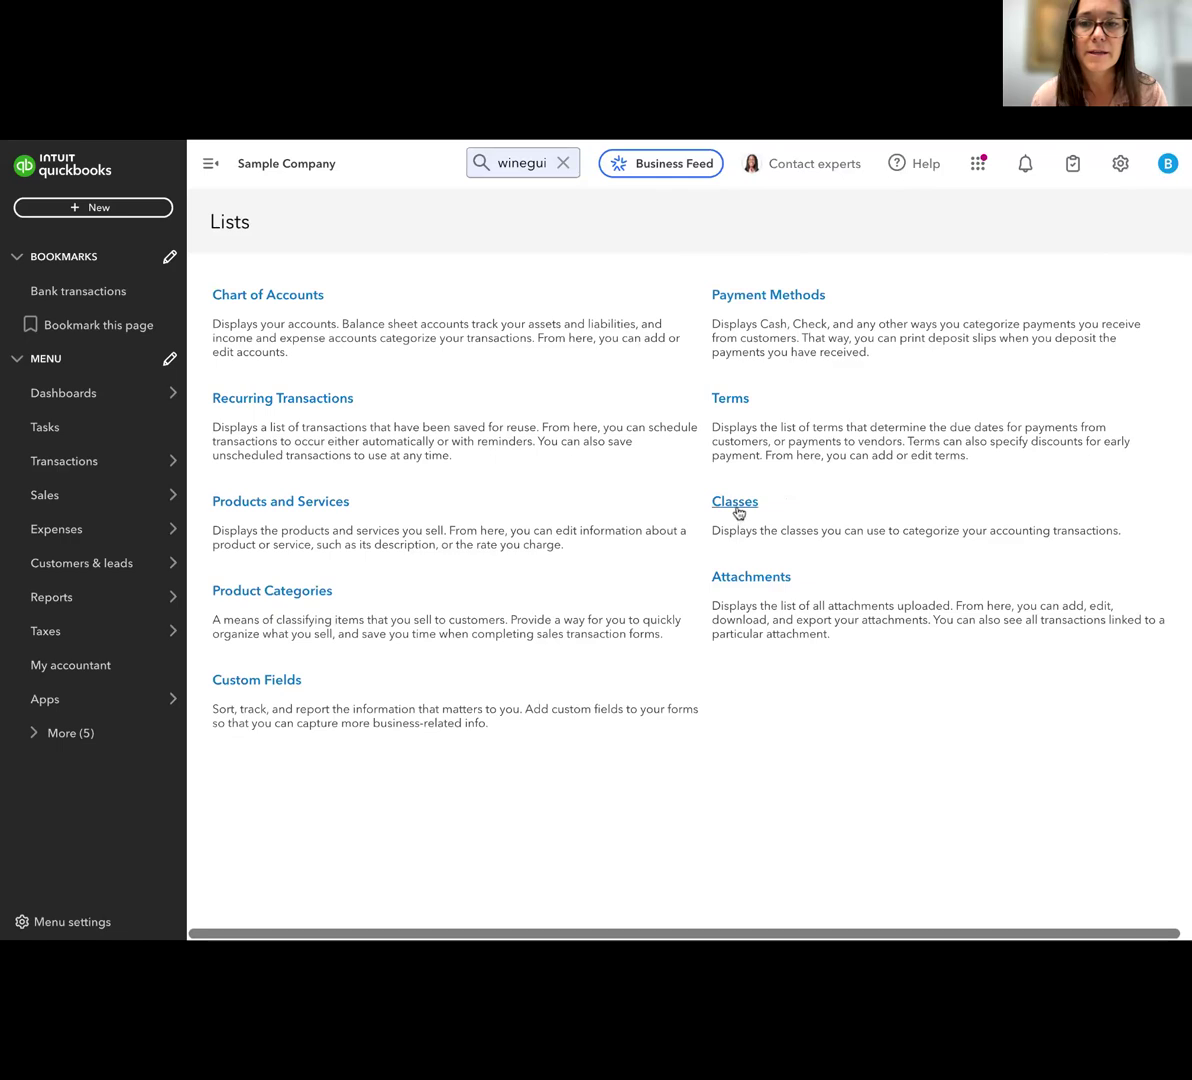
click(737, 510)
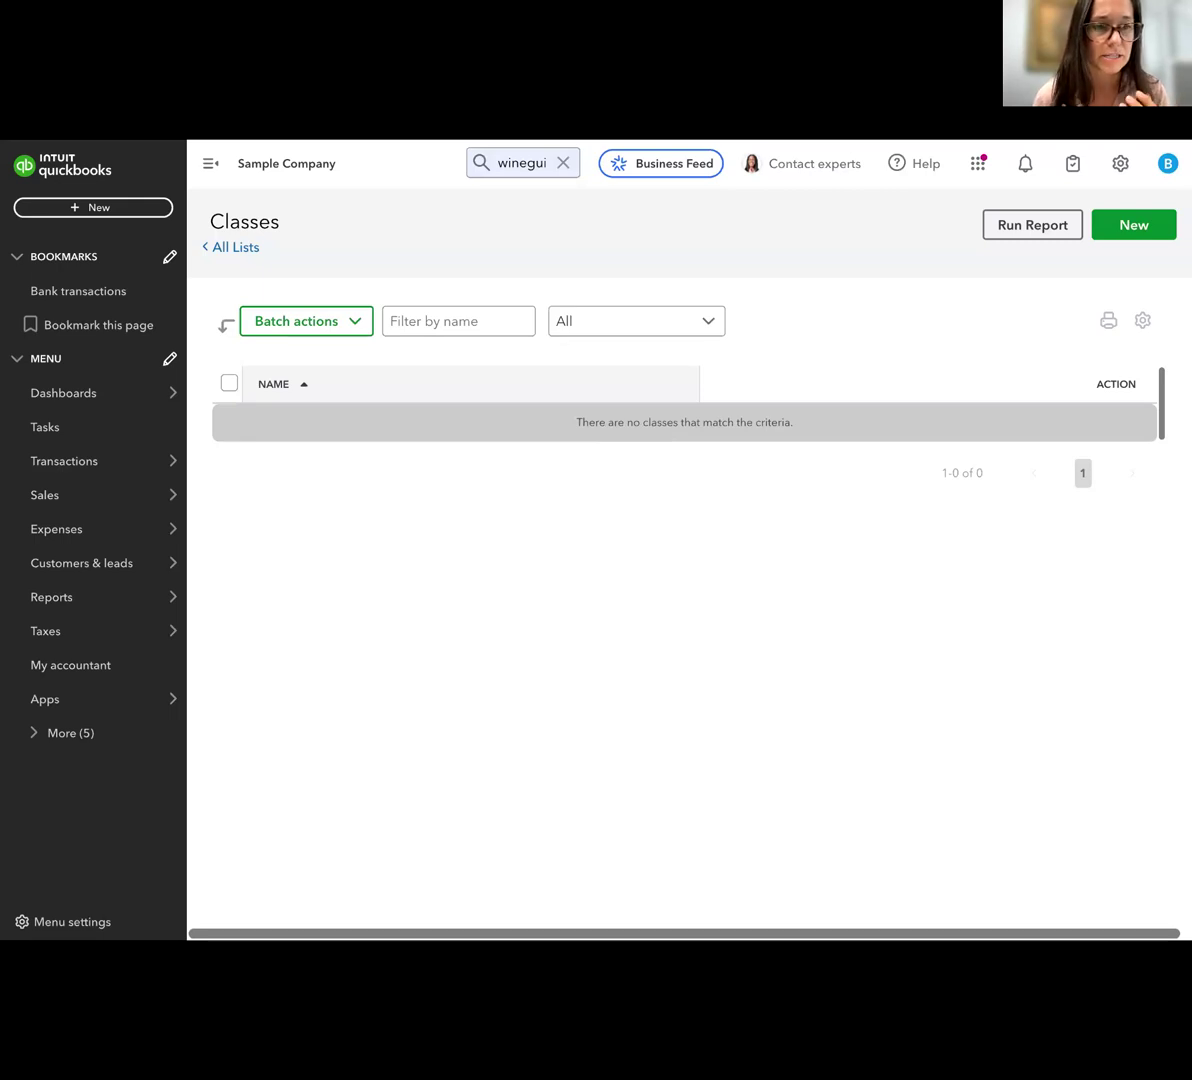
click(1122, 228)
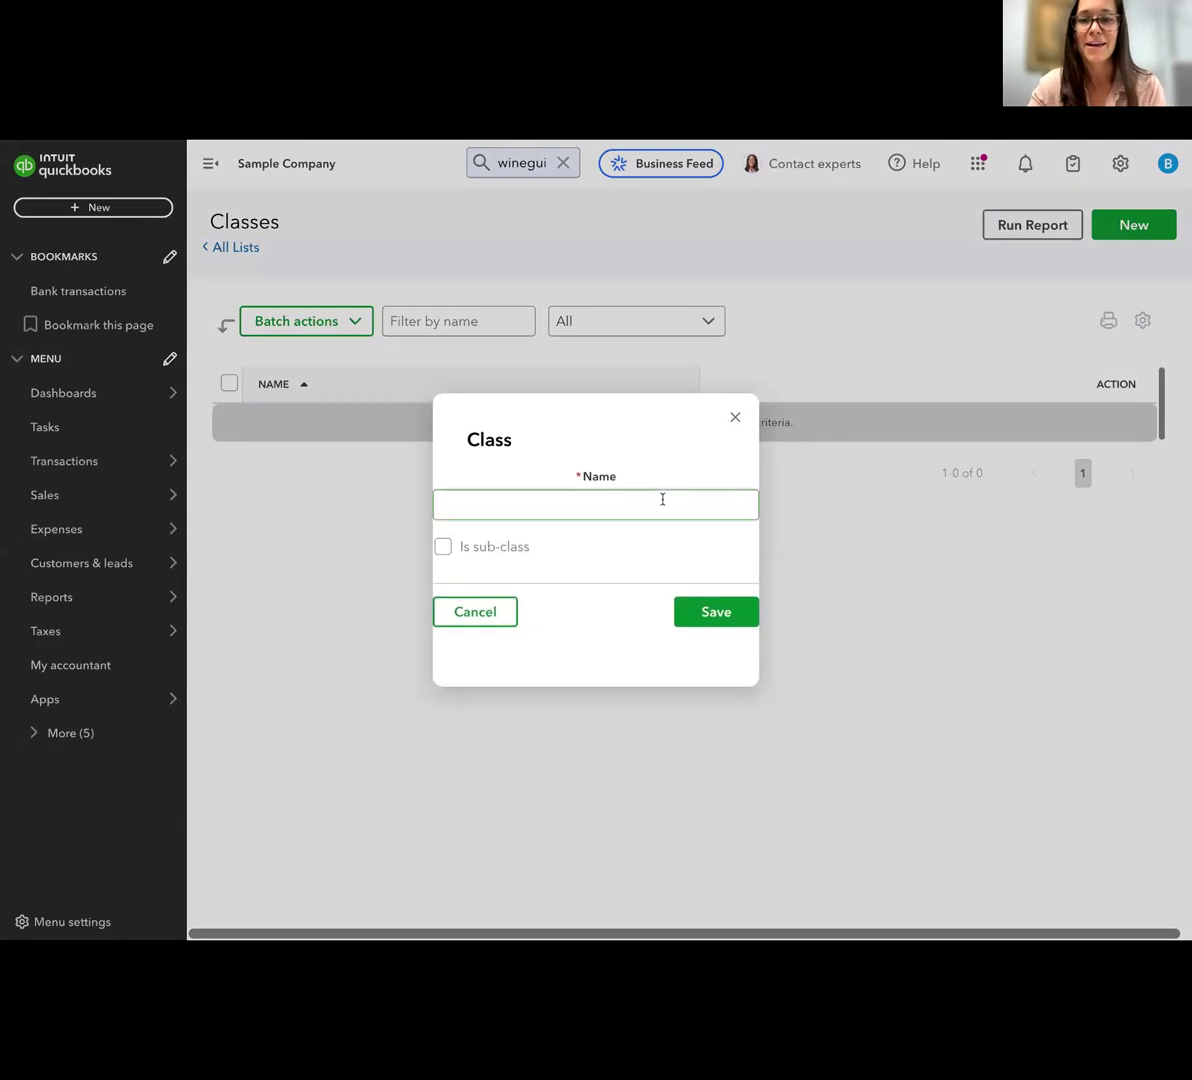
text(Charlot)
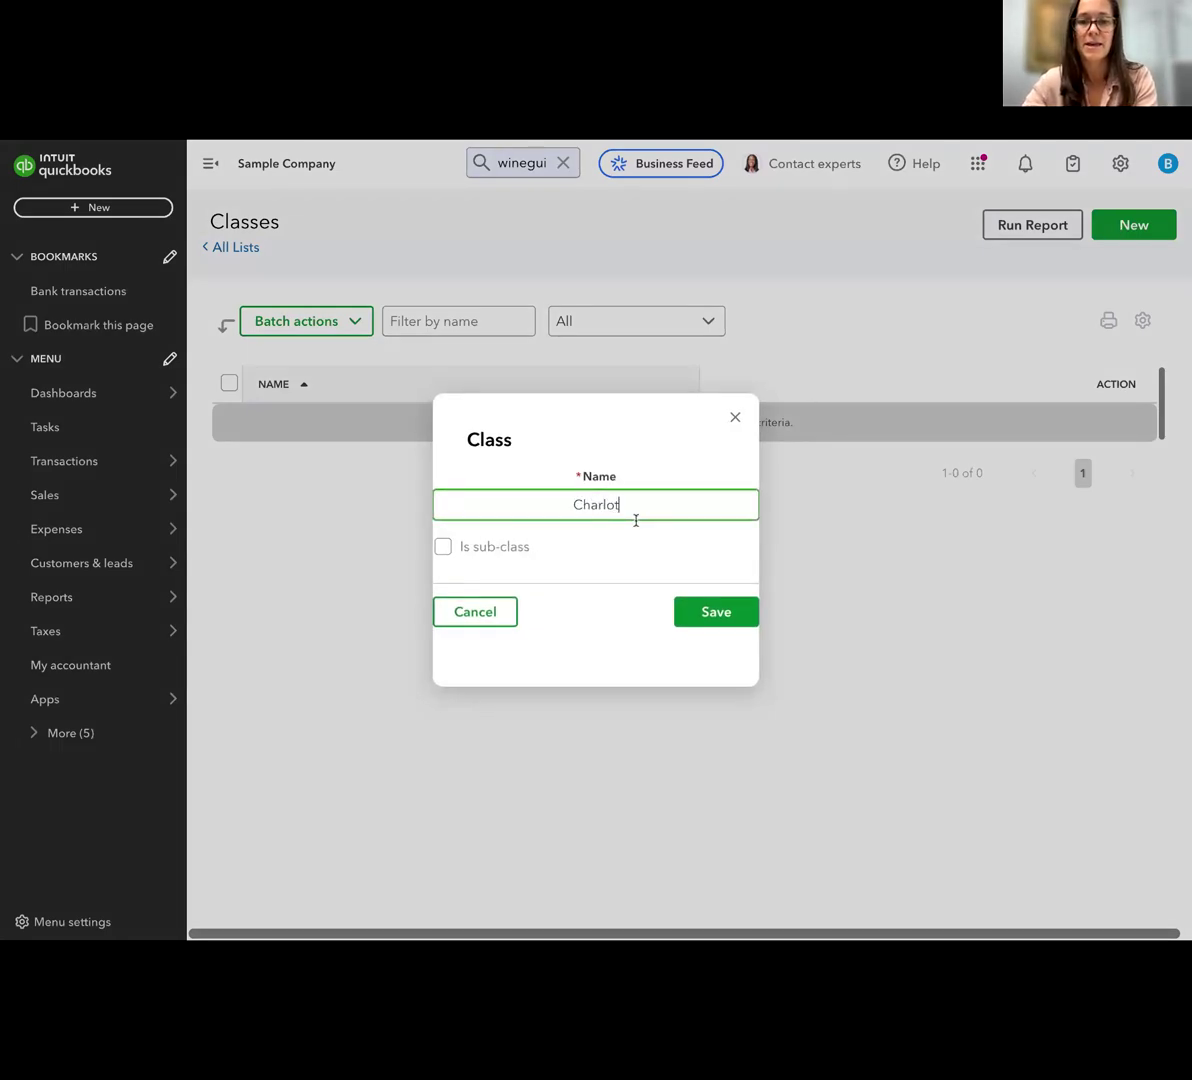
text(tesville)
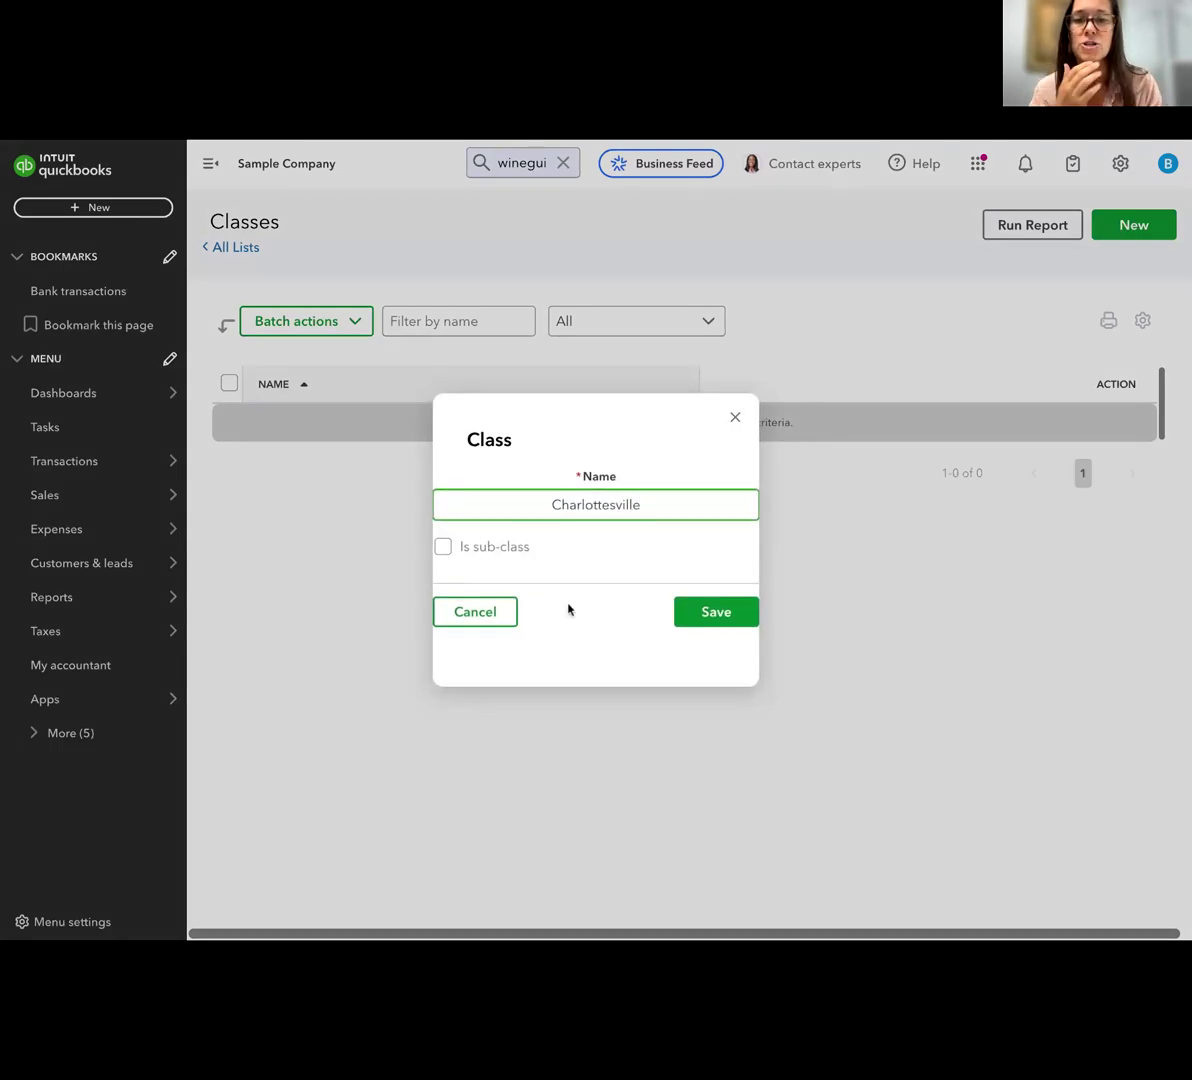
click(697, 623)
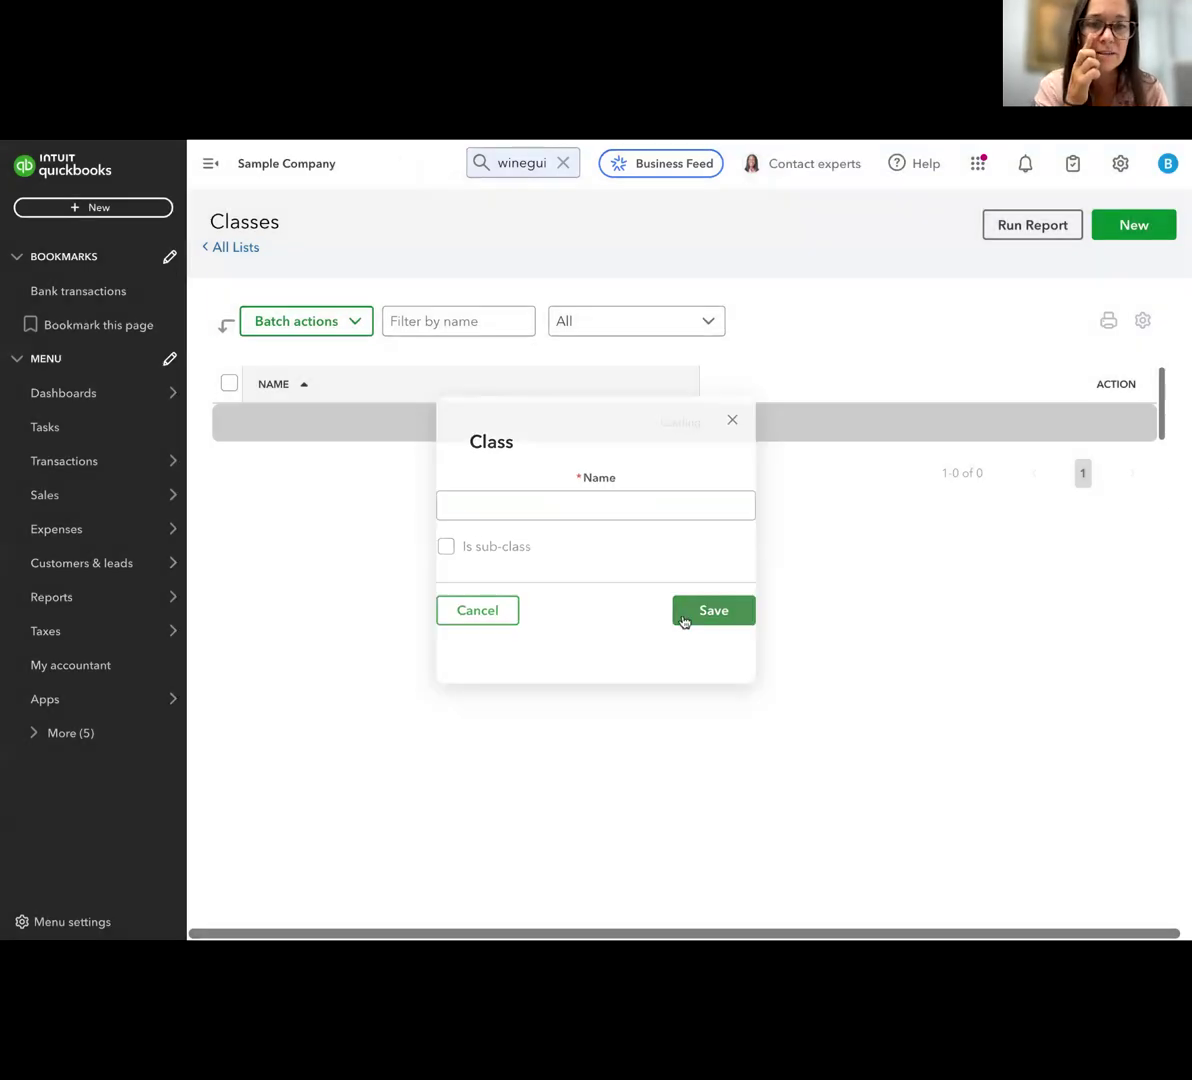
Create a second class named Richmond
click(1134, 226)
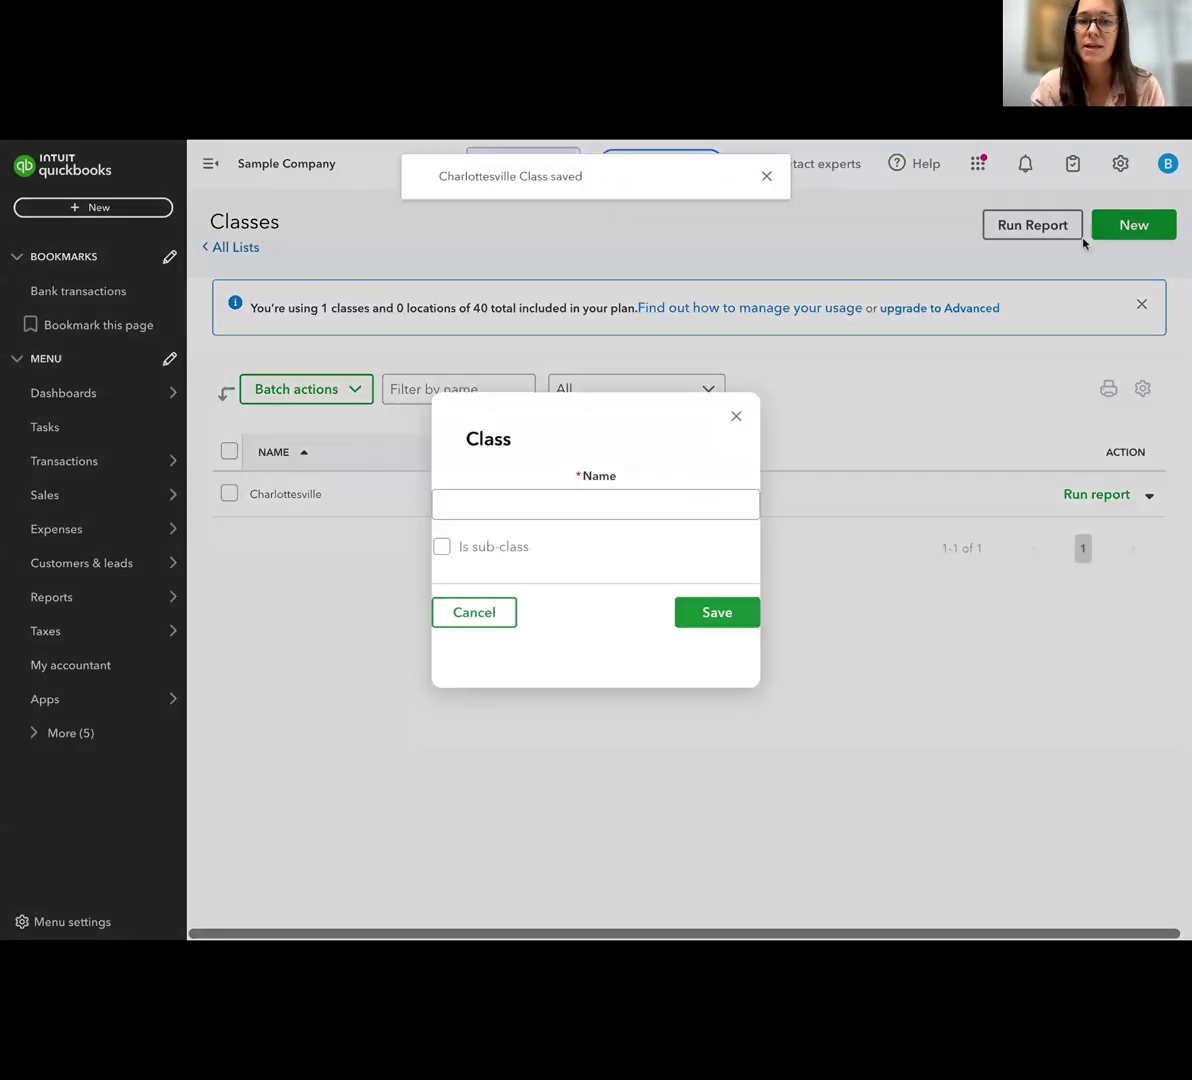
click(686, 505)
text(Rich)
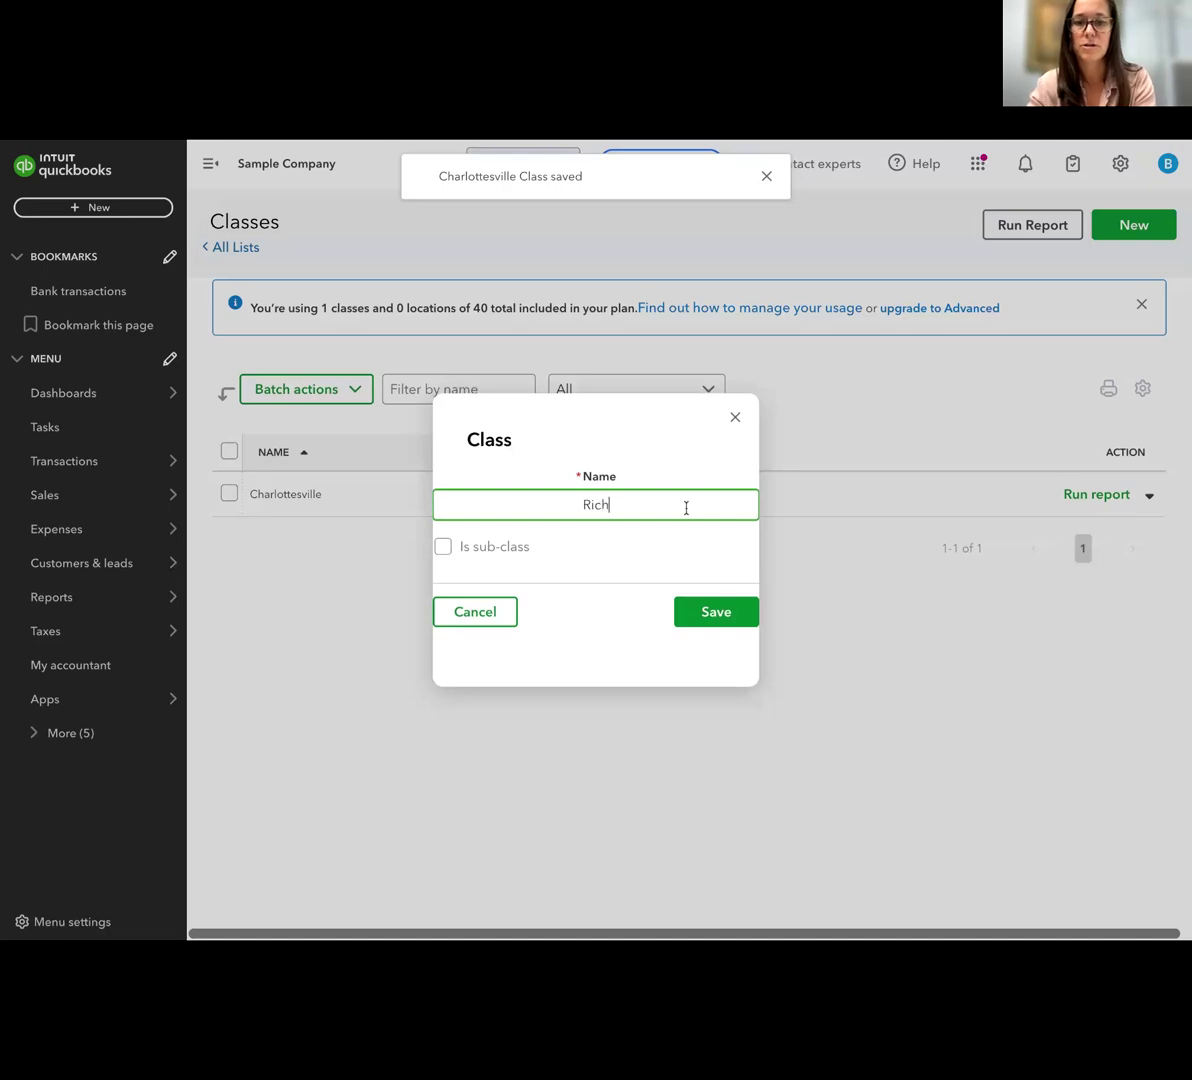
text(mond)
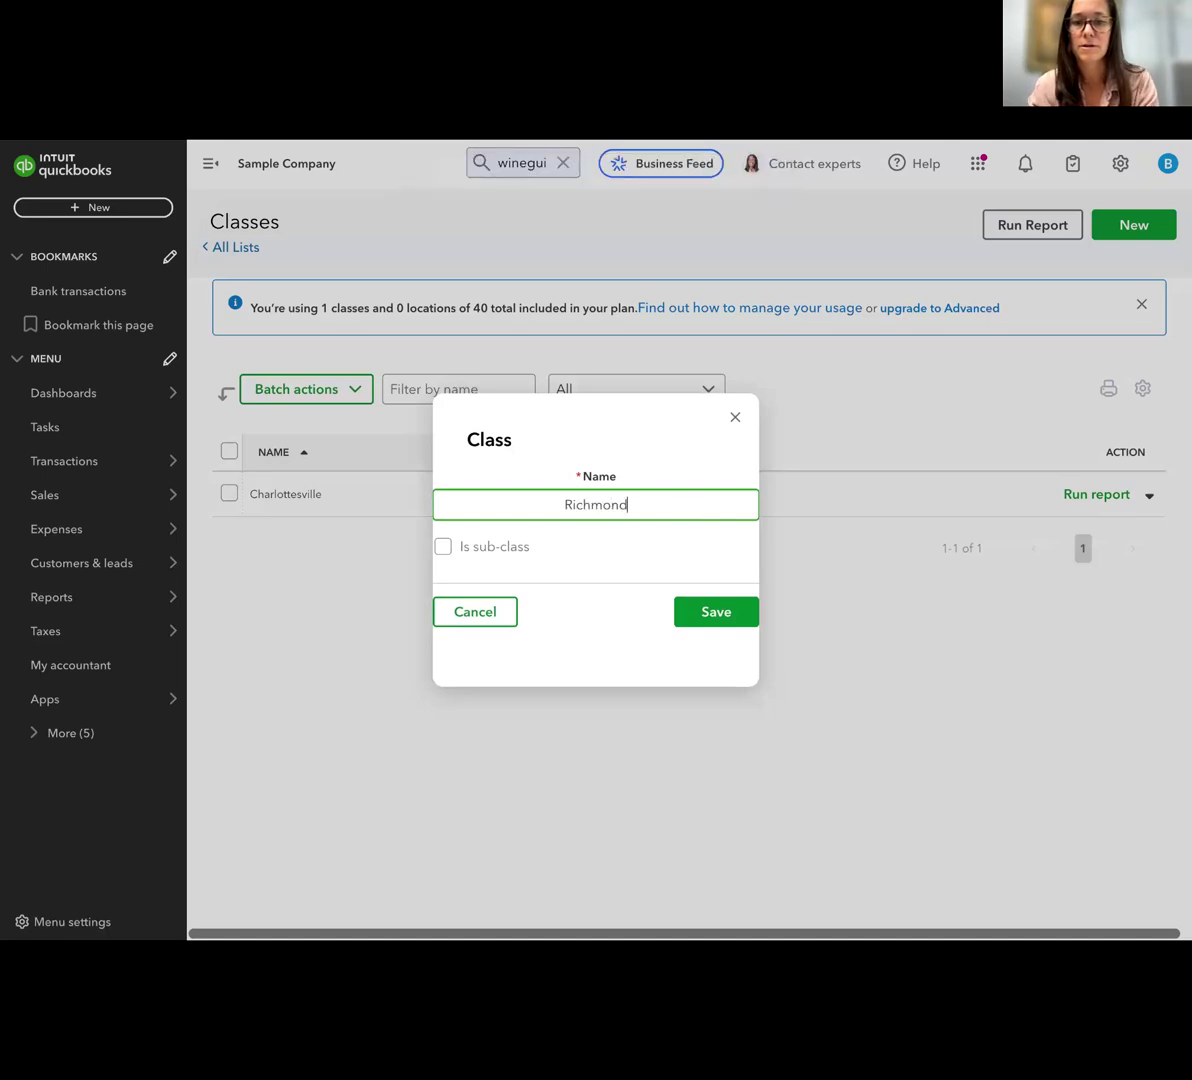
click(712, 611)
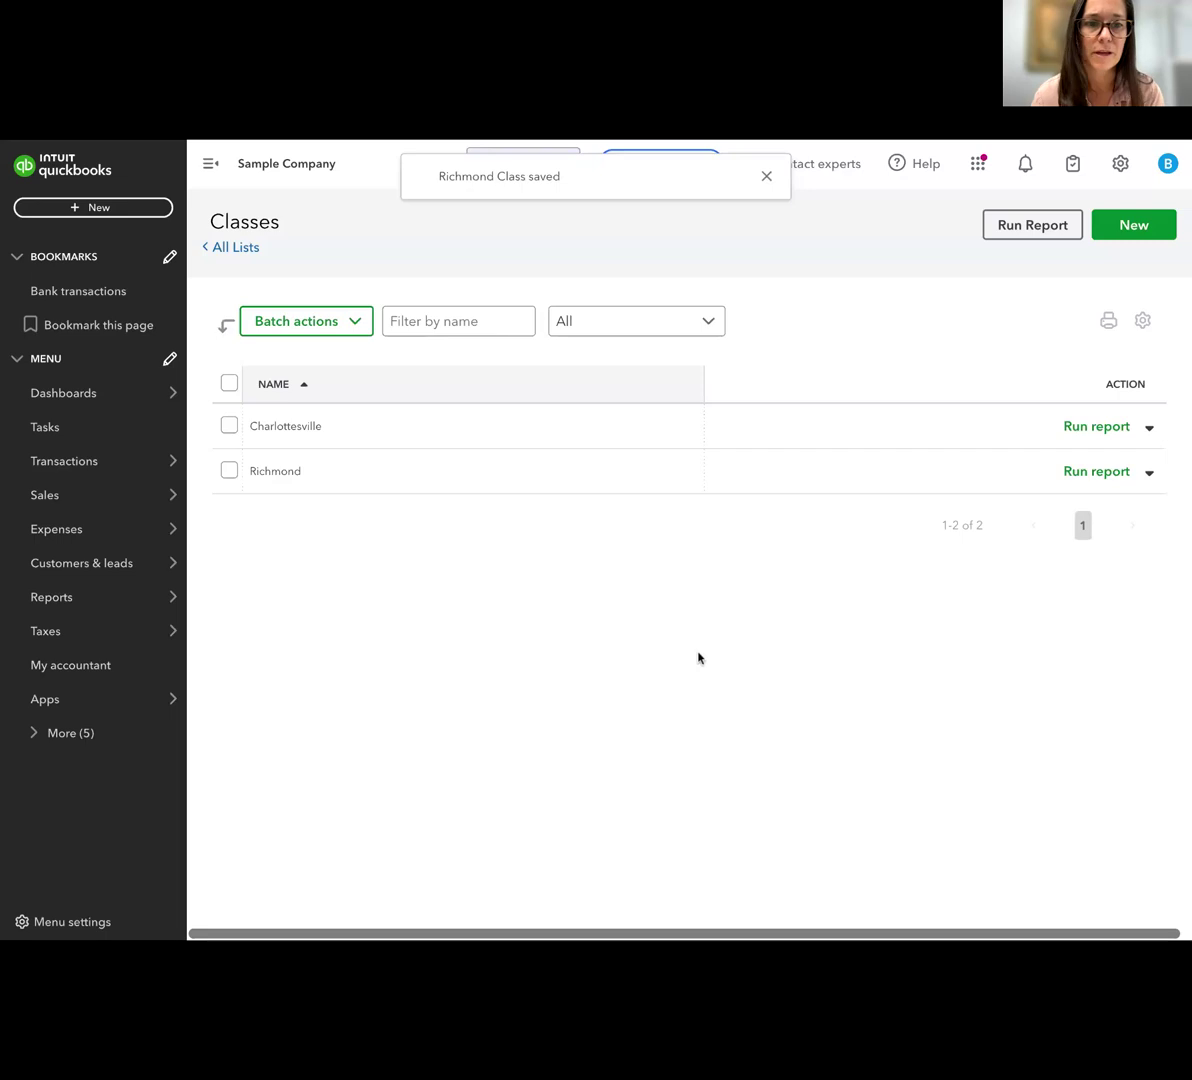
Go to the bank transactions and expand the 10/14/2025 A Rental expense of $1,200.00 for categorizing
mouse_move(140, 550)
click(95, 465)
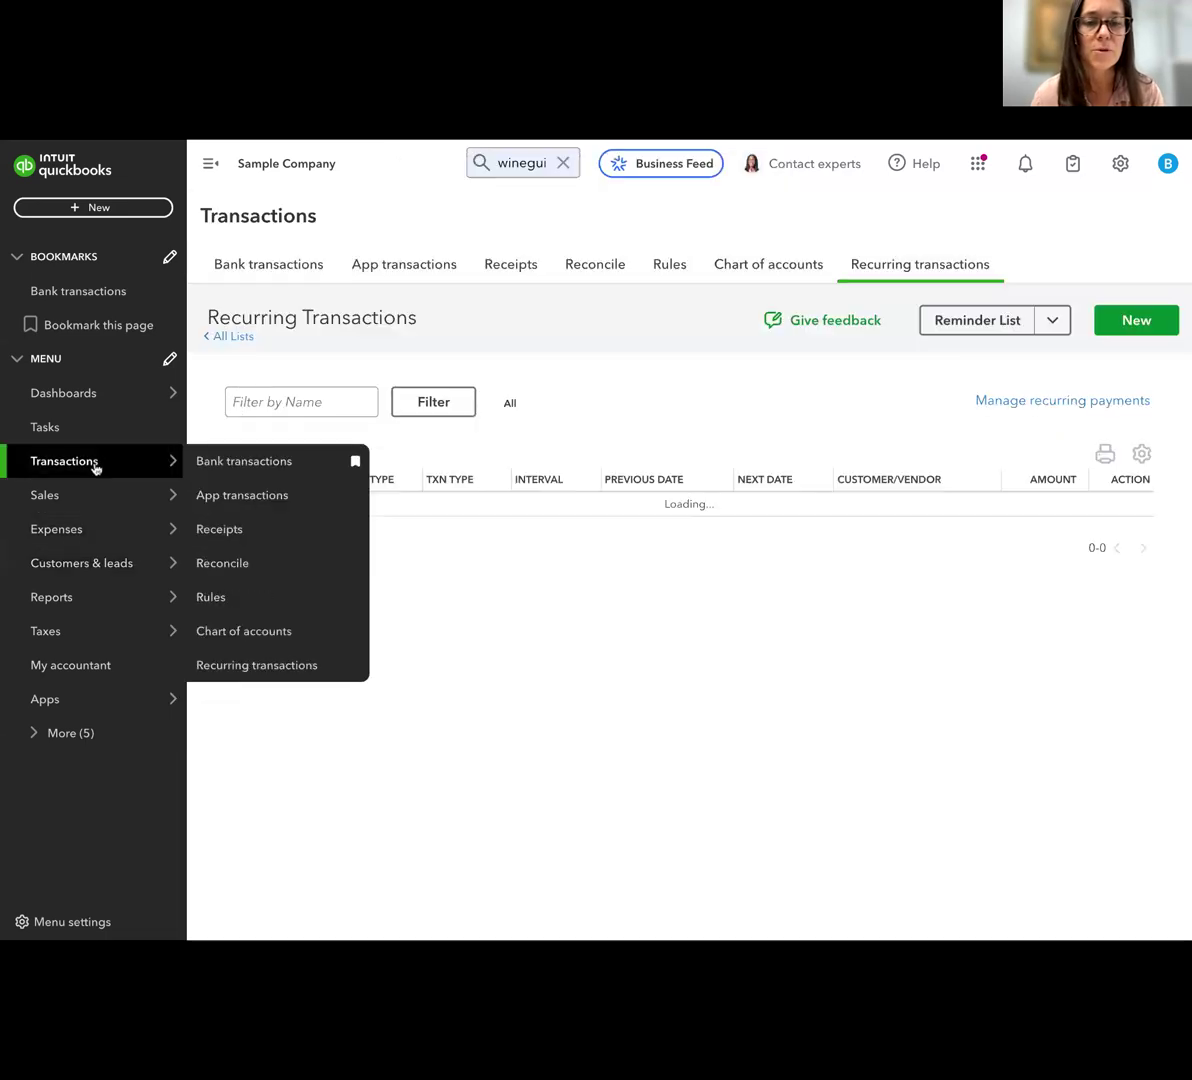
click(274, 268)
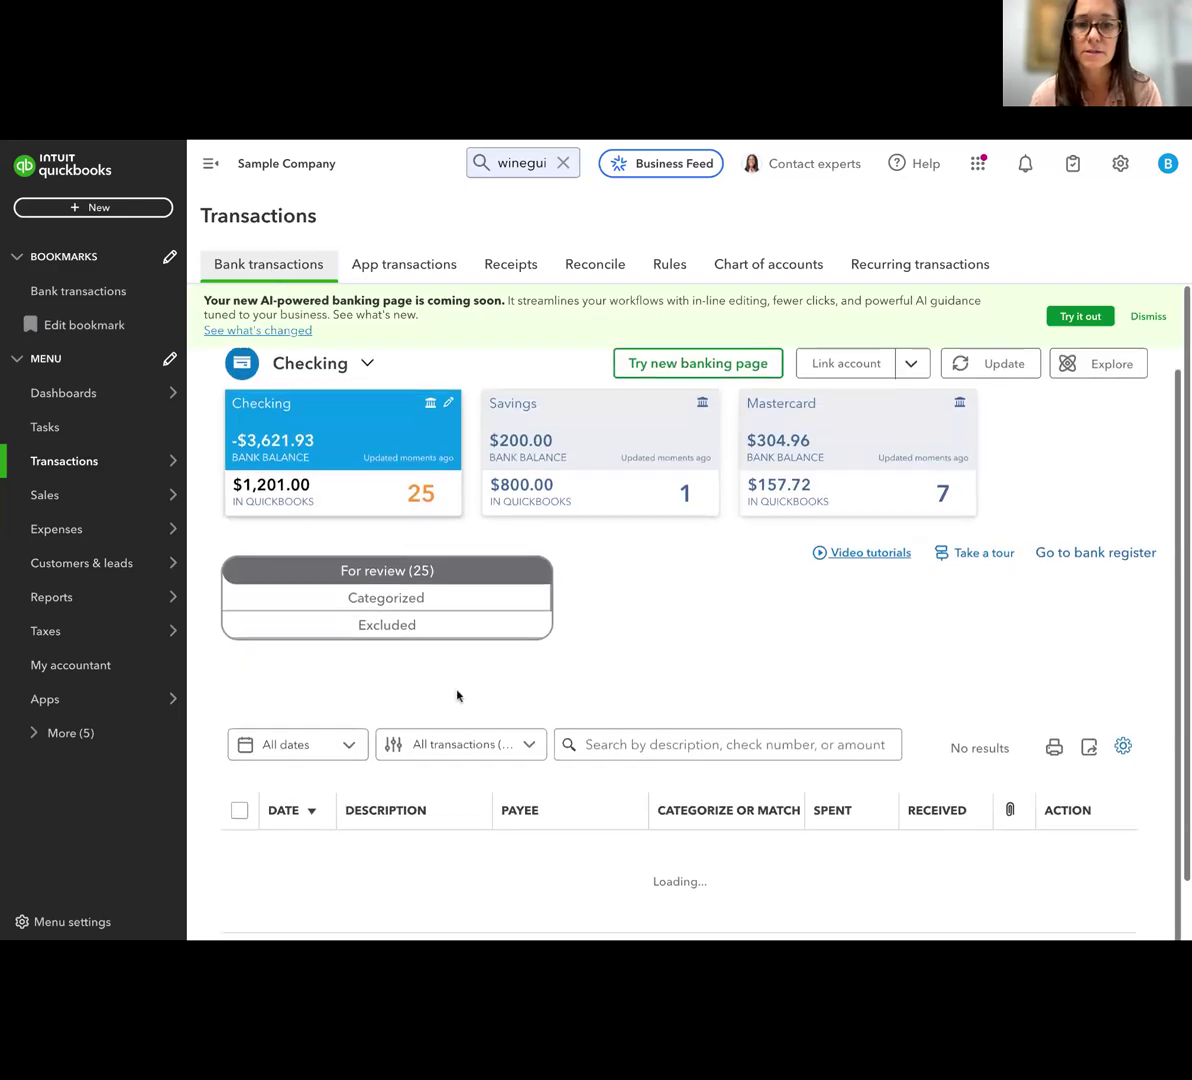
scroll(455, 644, down, 3)
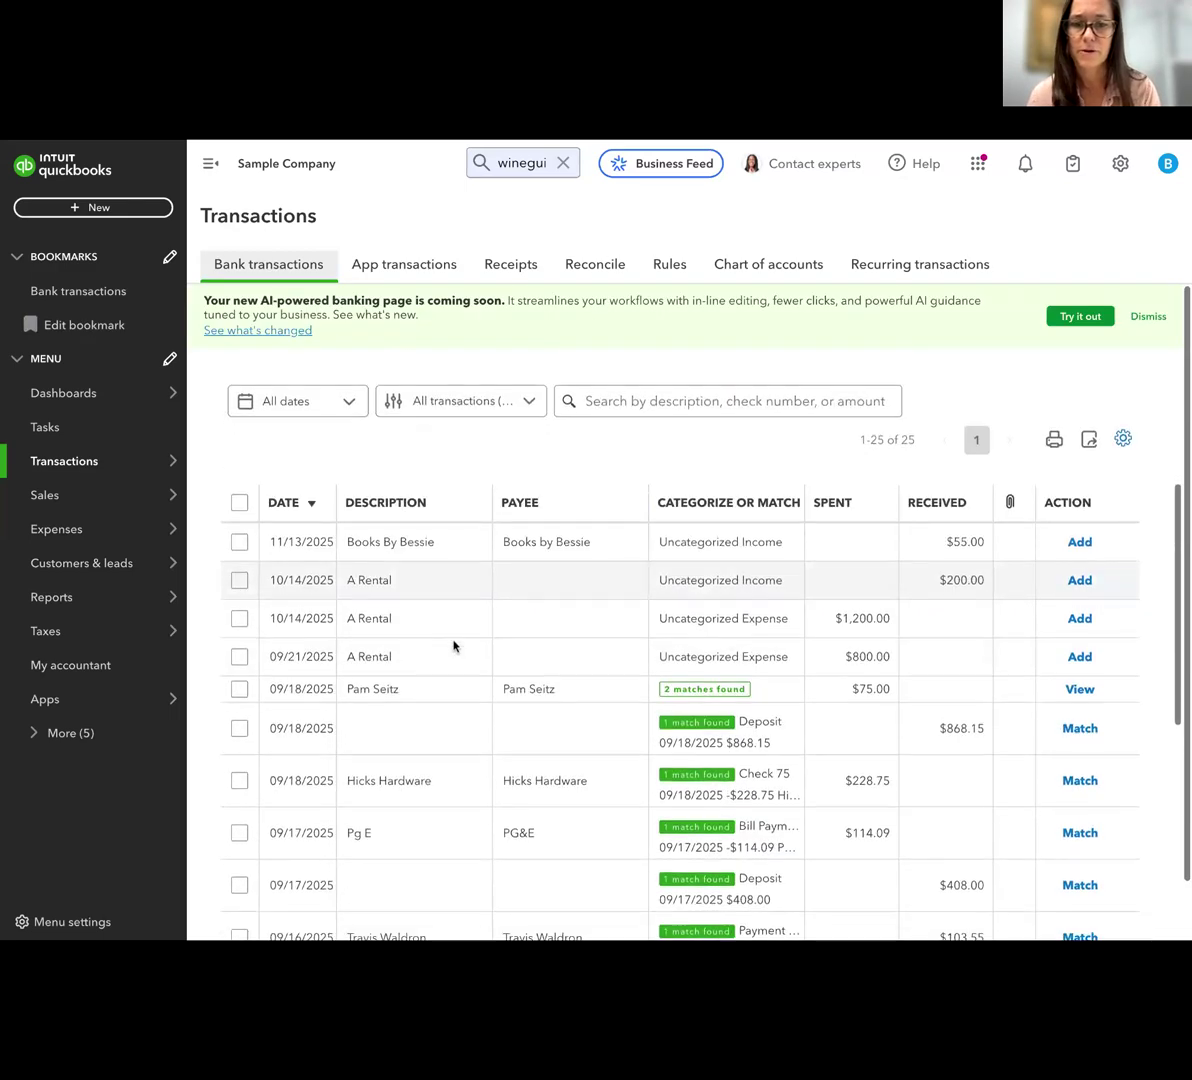
click(361, 620)
scroll(453, 625, down, 1)
scroll(455, 625, down, 2)
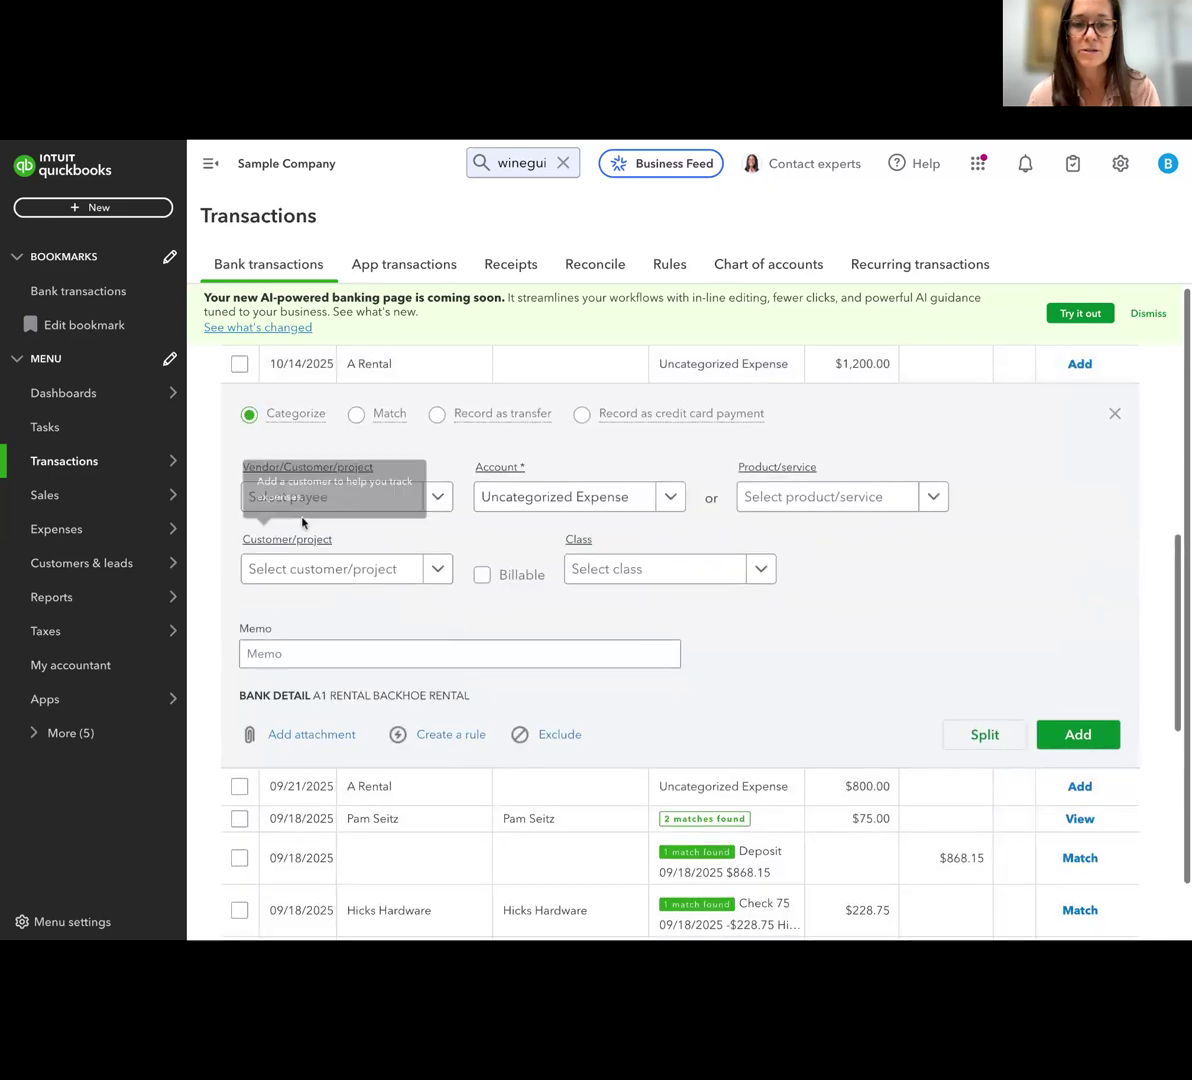
Add A1 Rental as a new vendor and set it as the payee of the $1,200.00 A Rental expense
click(375, 496)
text(A)
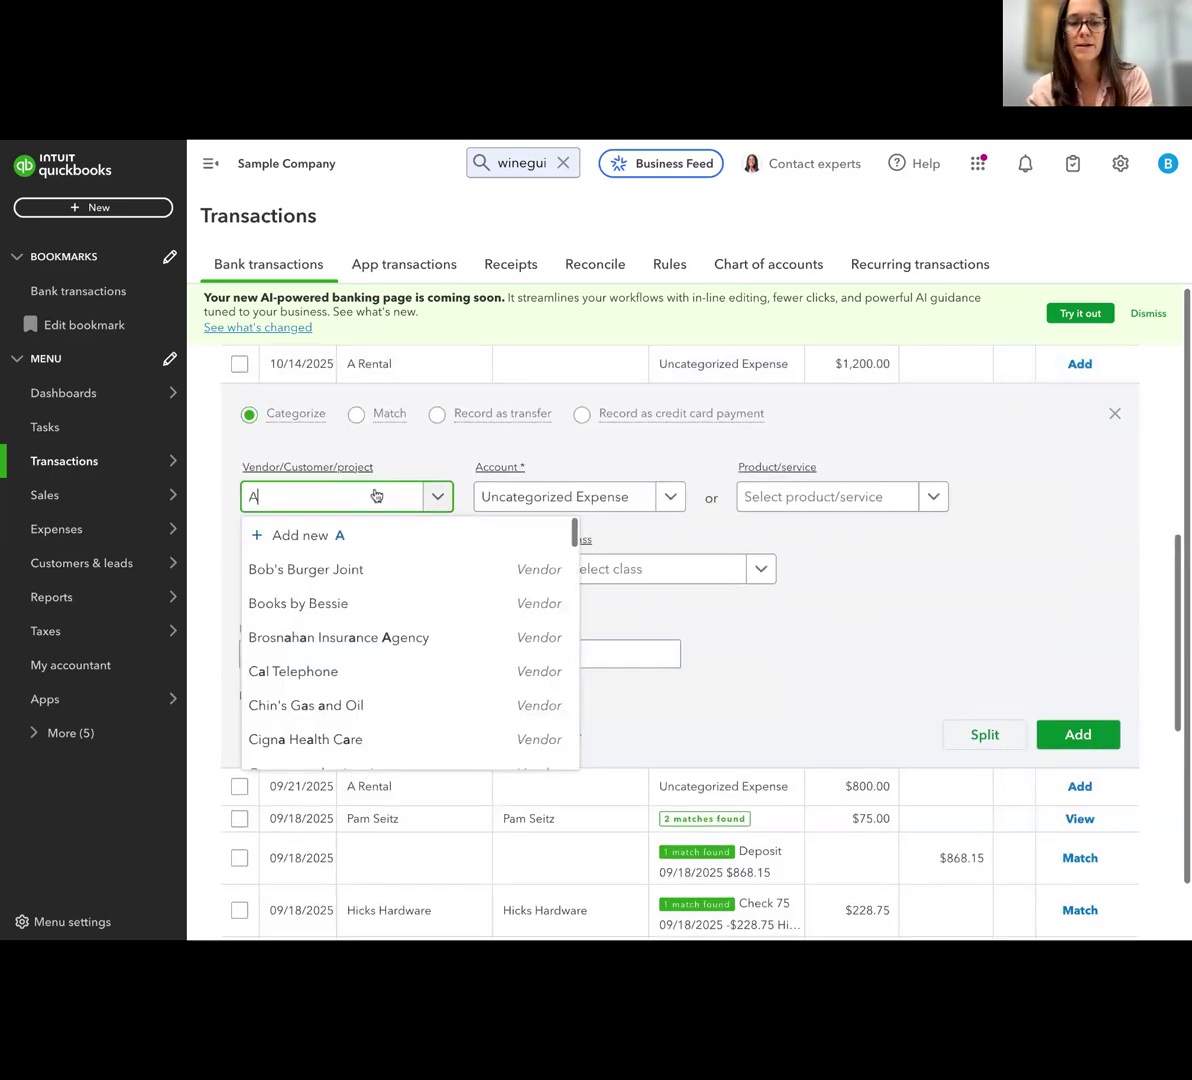
text(1 )
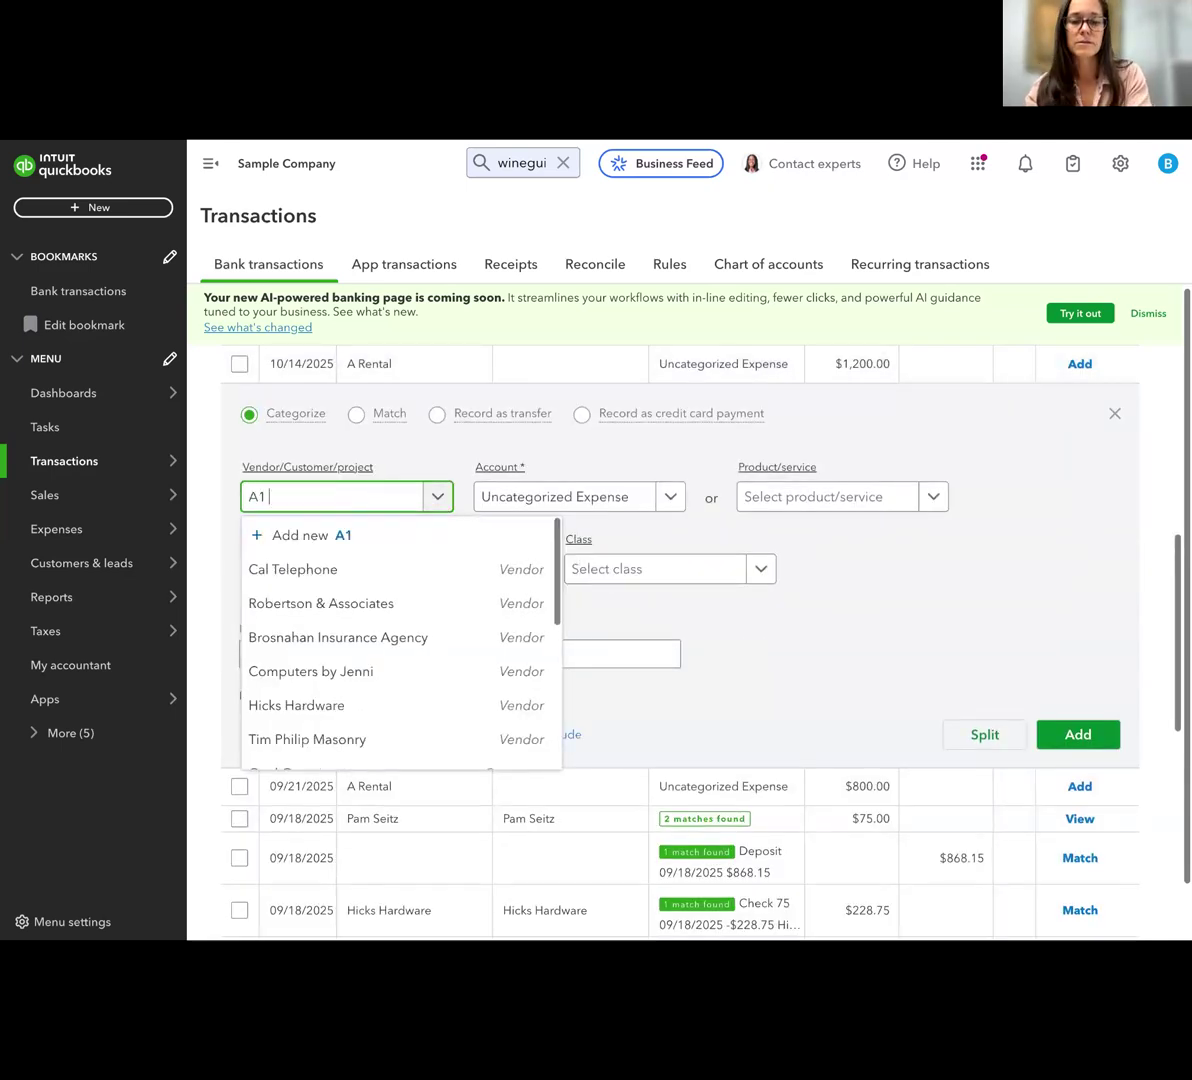
text(Rental)
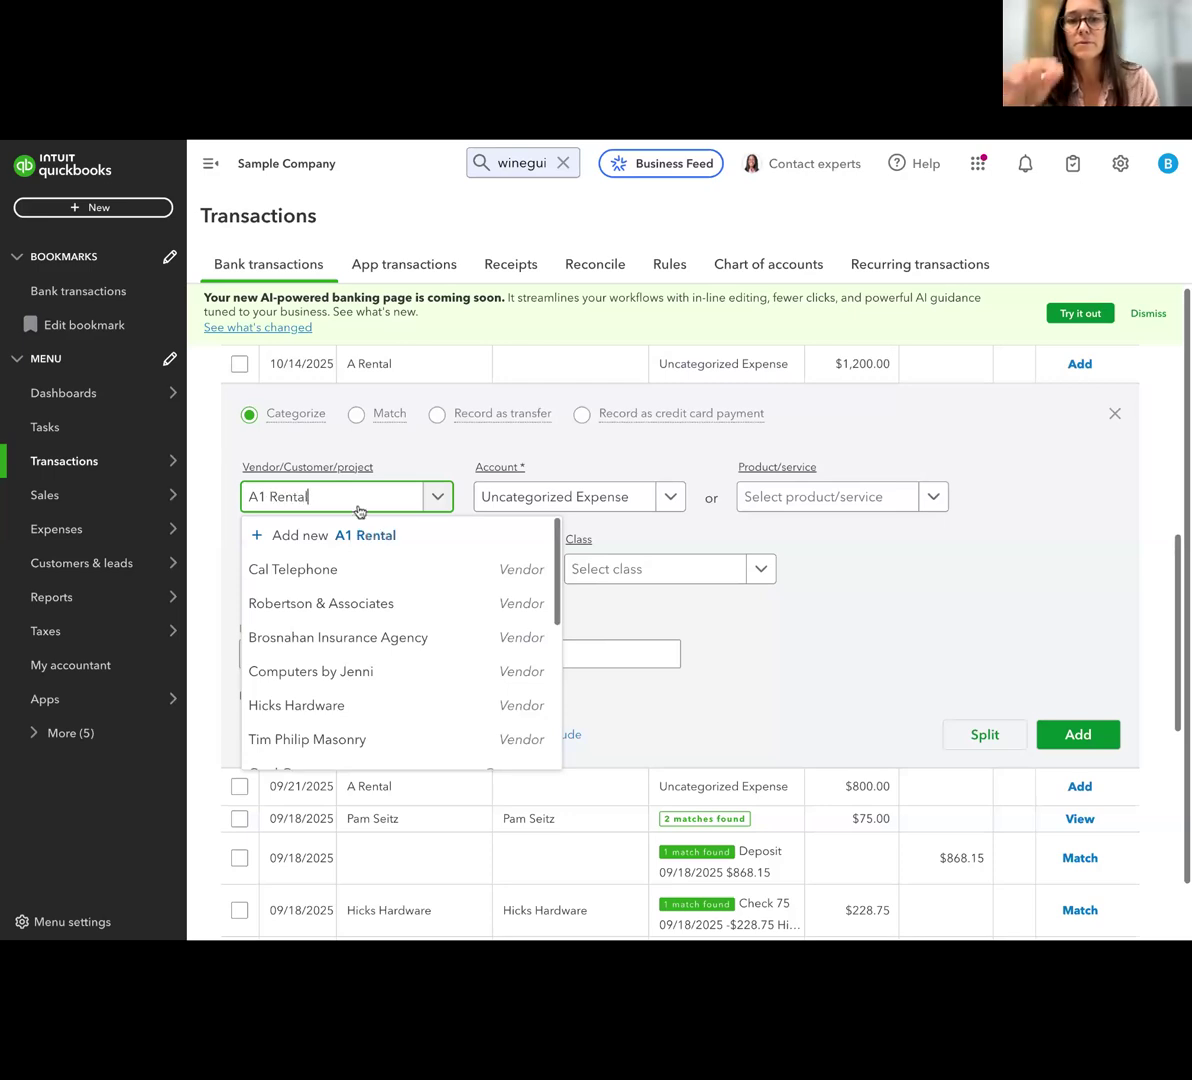
click(372, 535)
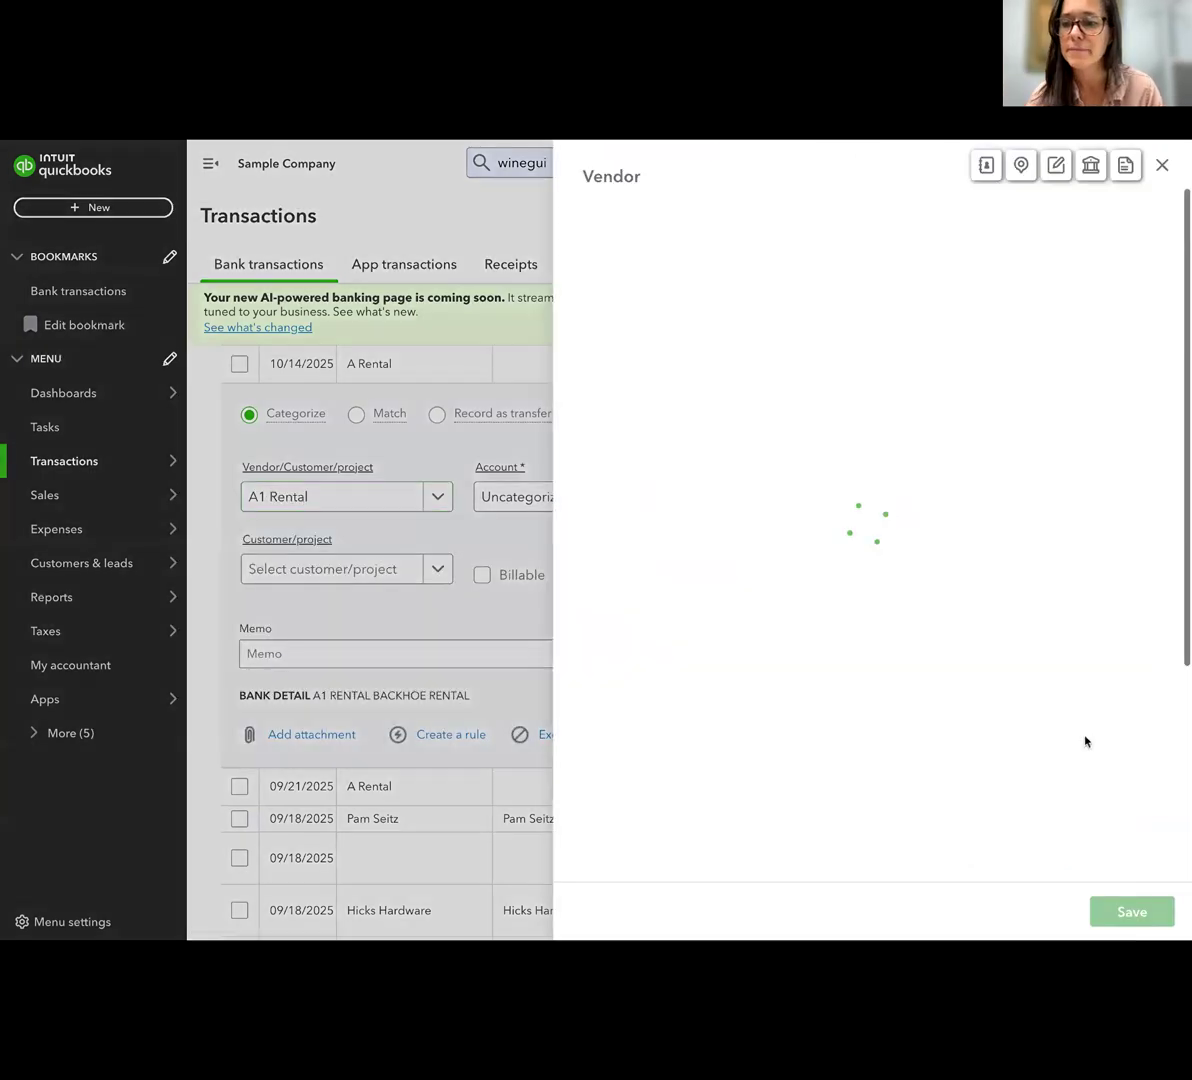
click(1100, 907)
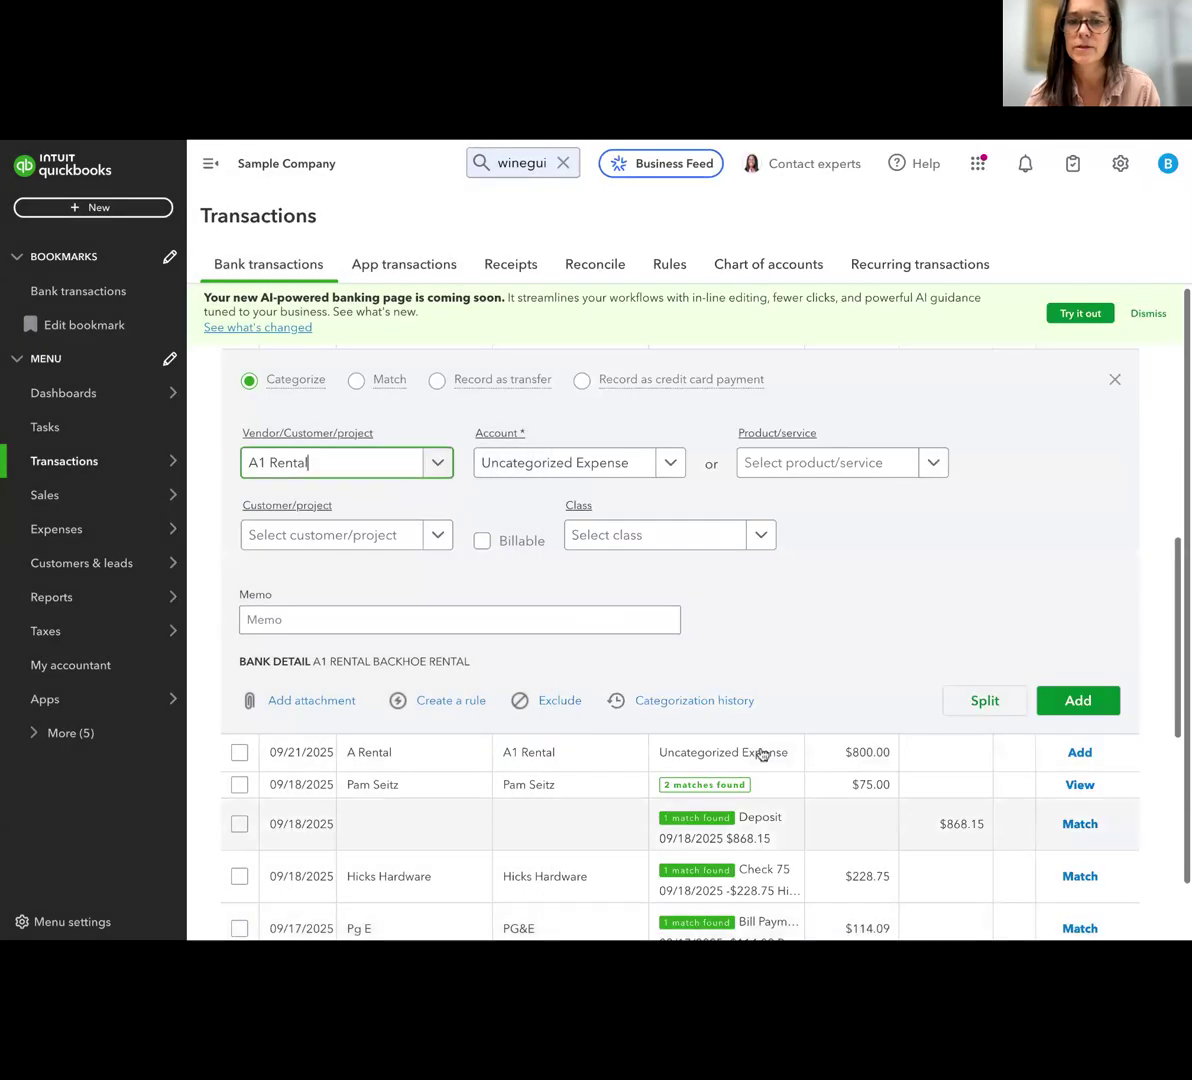
Categorize the $1,200.00 A1 Rental expense to the top-level Equipment Rental expense account with class Charlottesville and add it
click(561, 462)
text(eq)
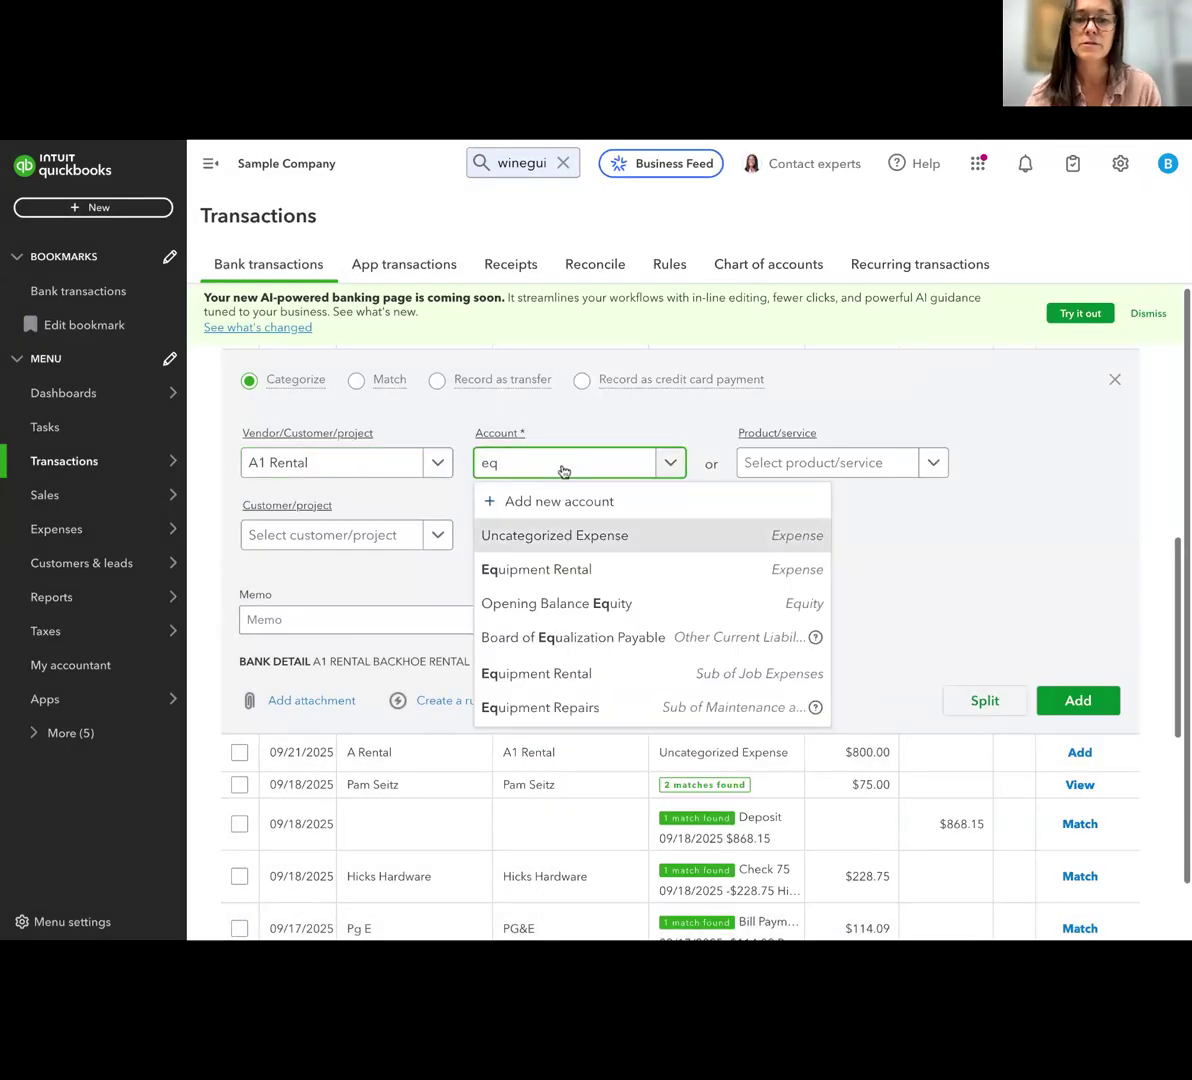
click(566, 569)
click(642, 545)
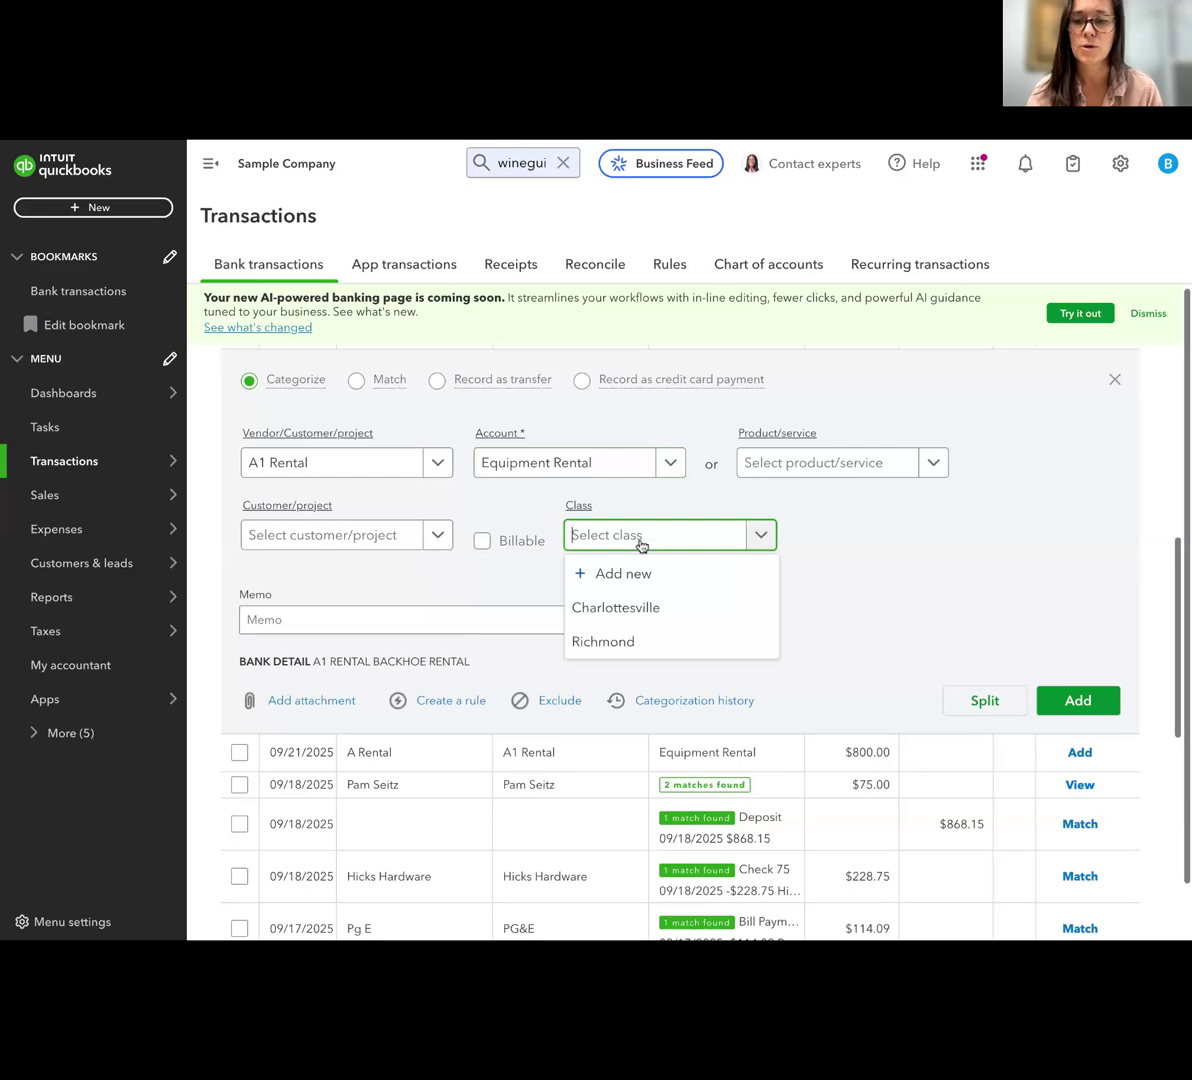
click(639, 607)
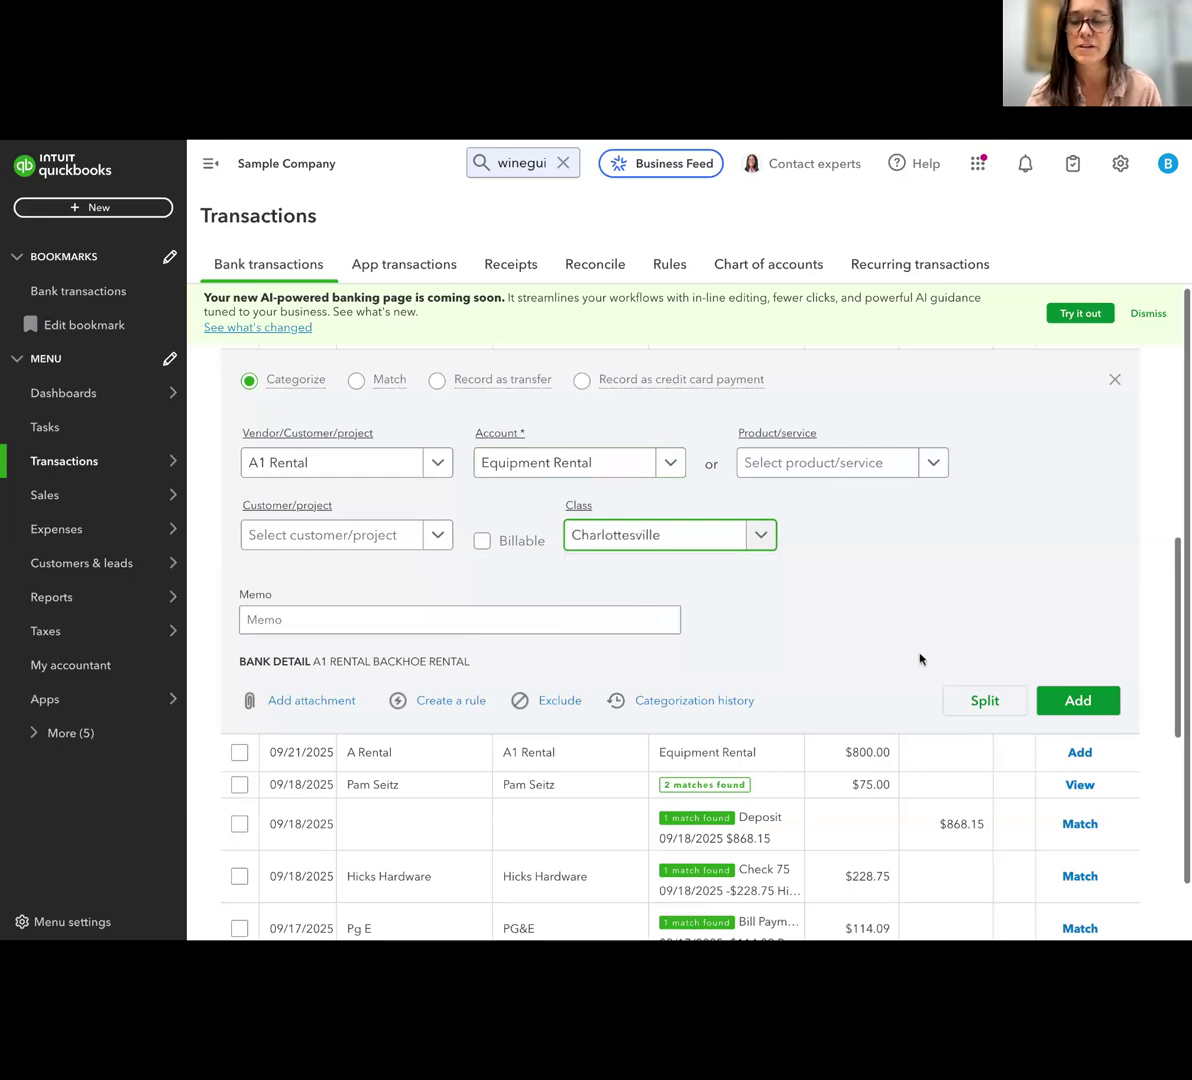
click(1072, 700)
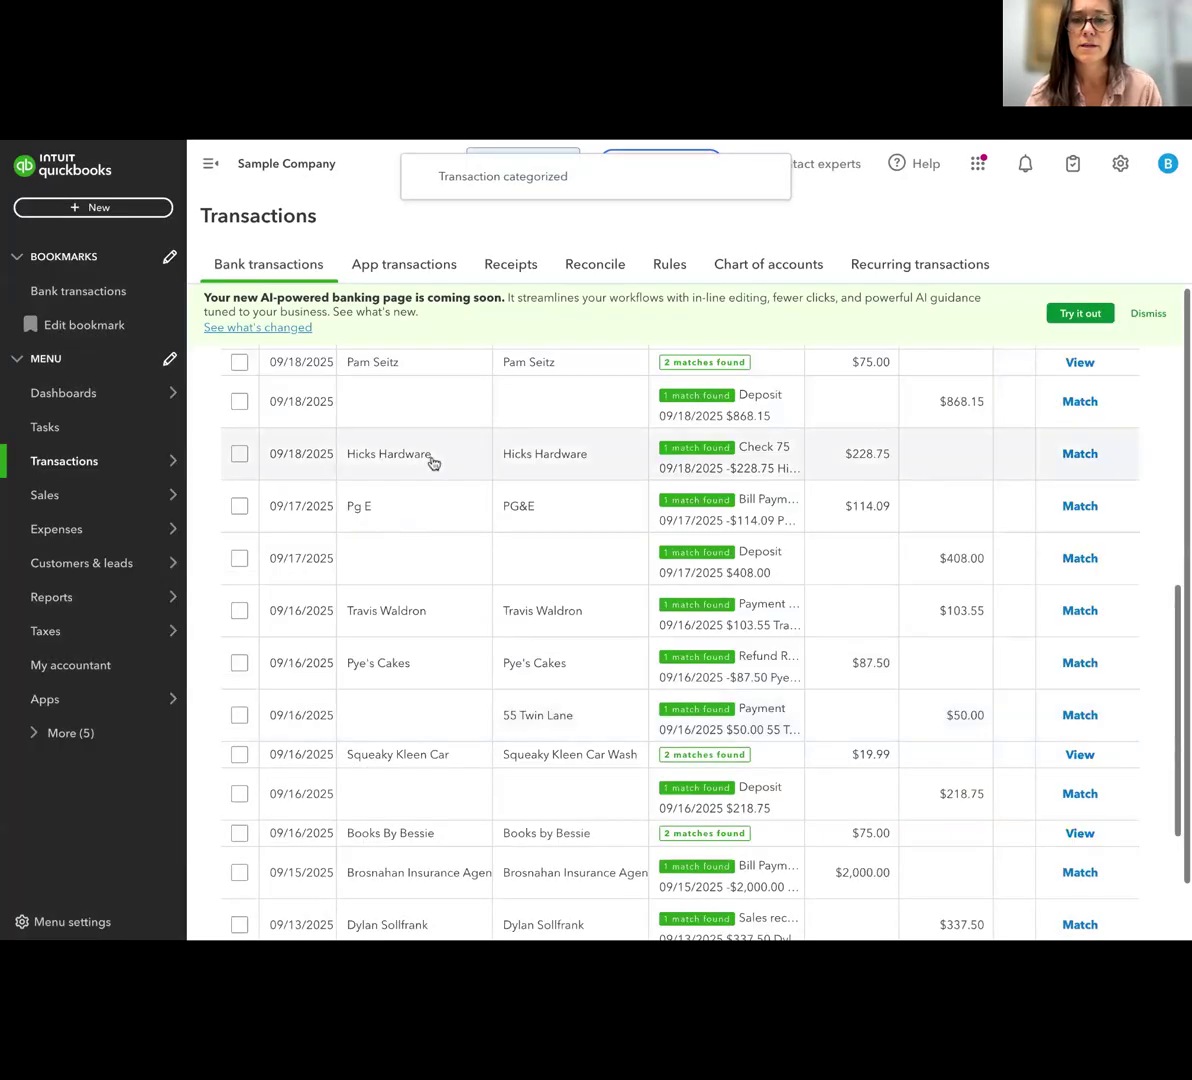
Assign class Richmond to the 09/21/2025 A Rental expense of $800.00 and add the transaction
scroll(431, 460, up, 3)
click(430, 470)
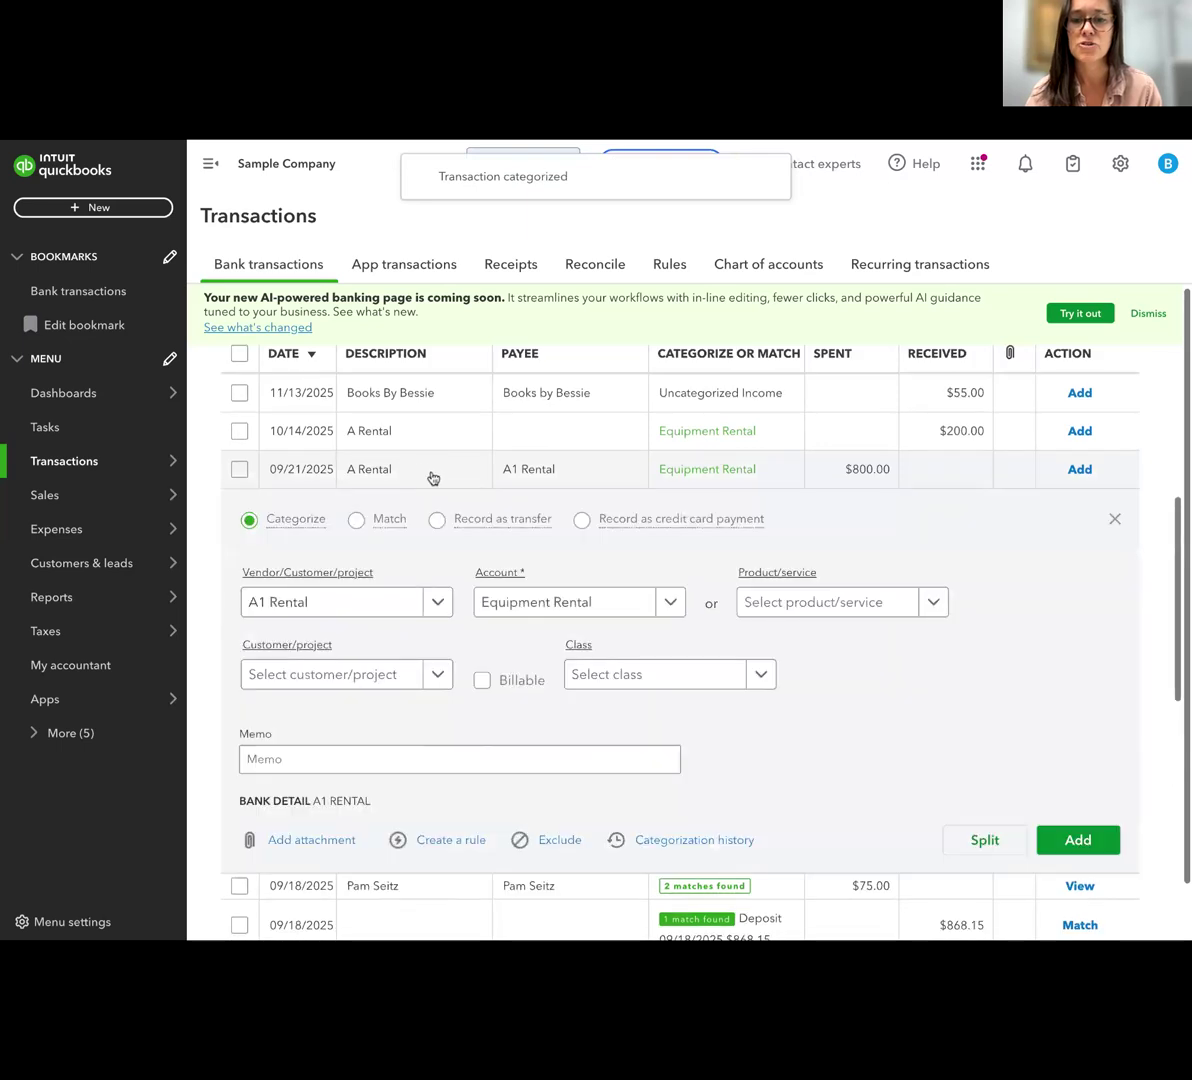
click(655, 682)
click(655, 786)
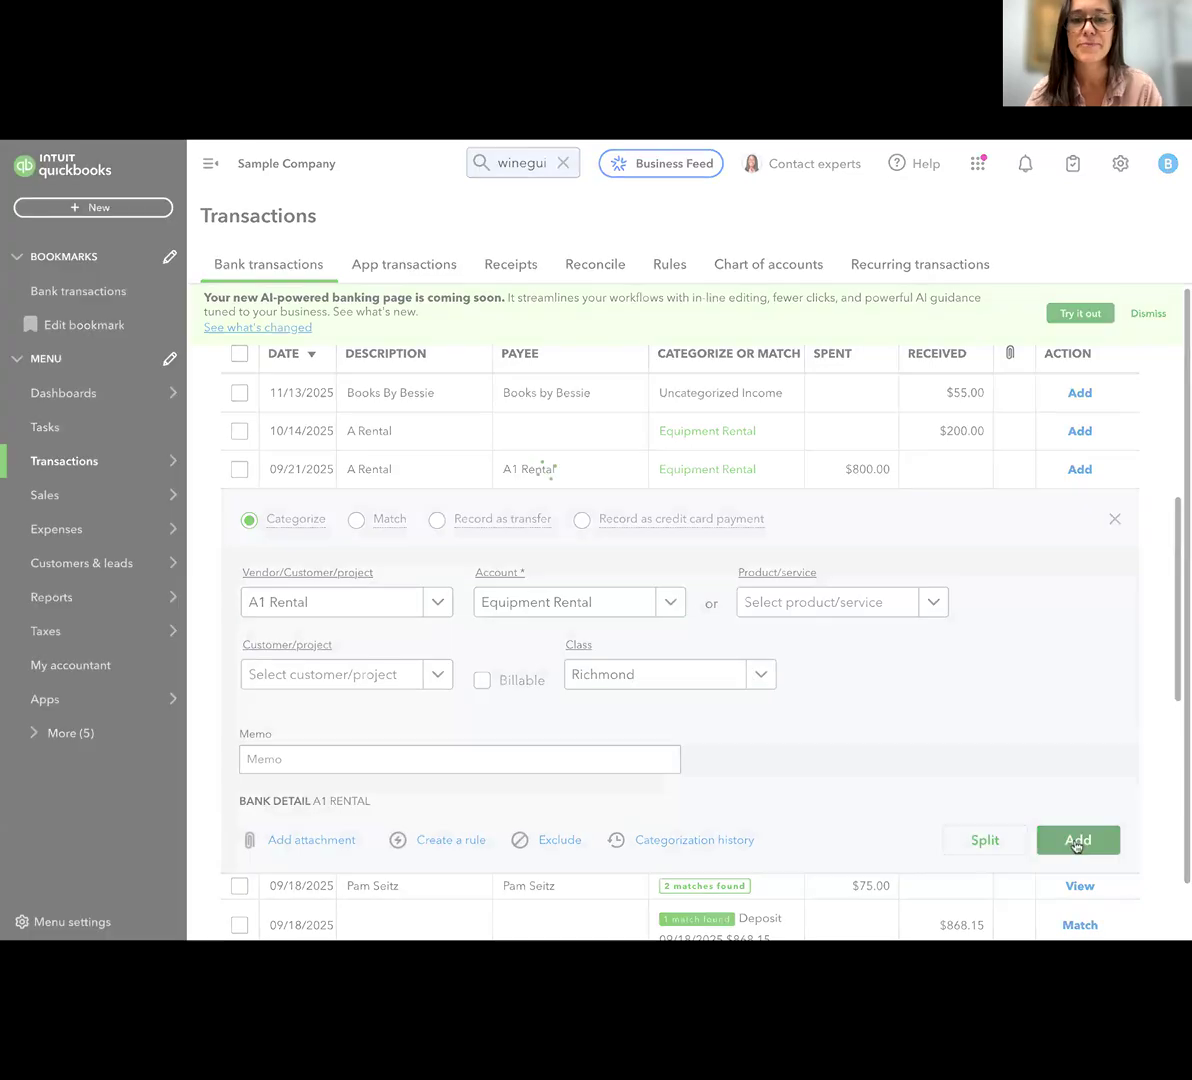
click(1076, 841)
Open the Profit and Loss by Class report from the standard reports
mouse_move(125, 598)
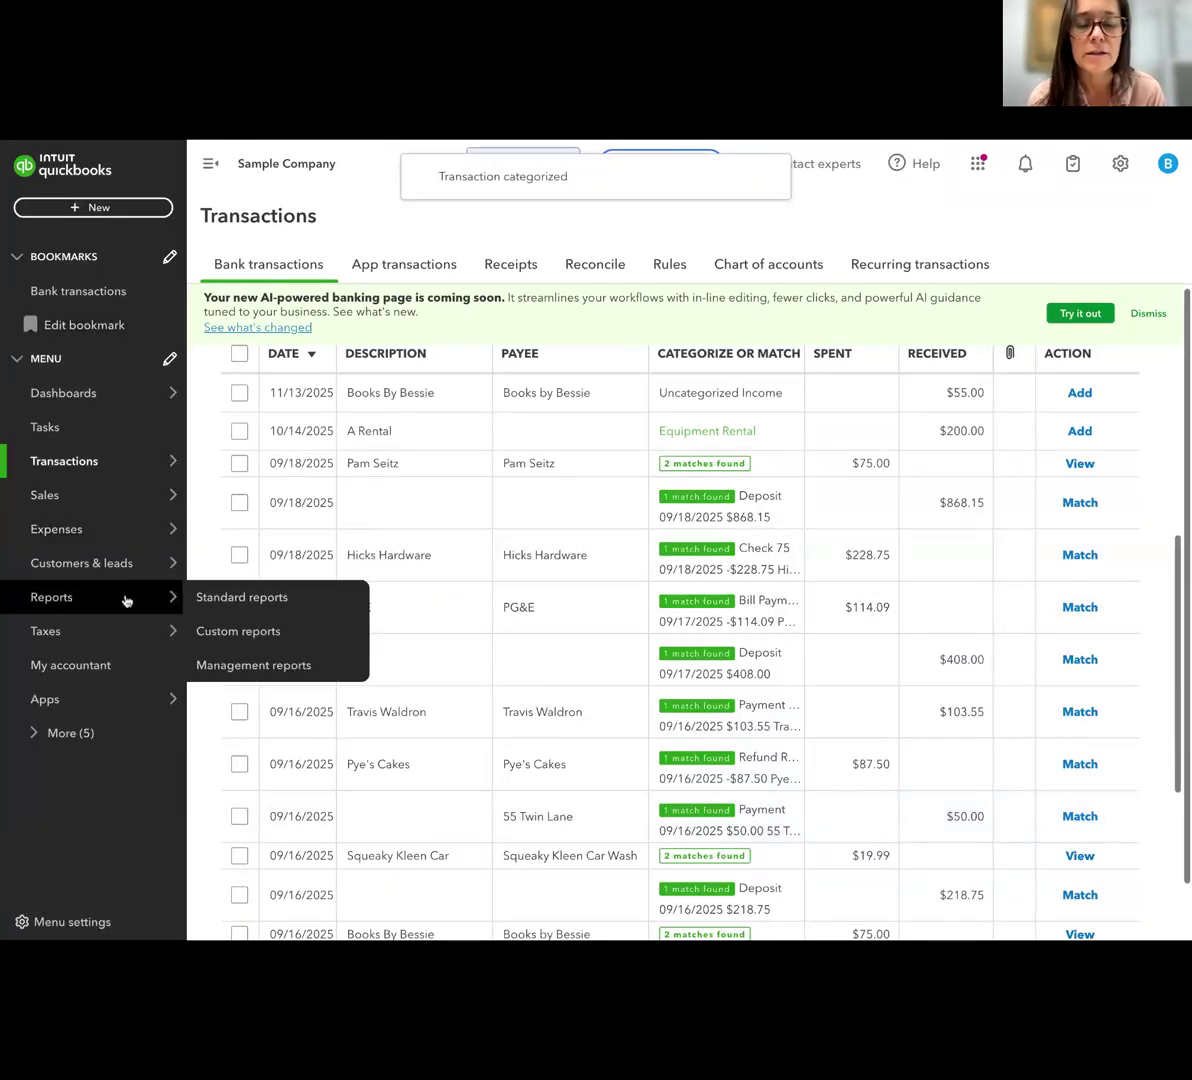
click(206, 597)
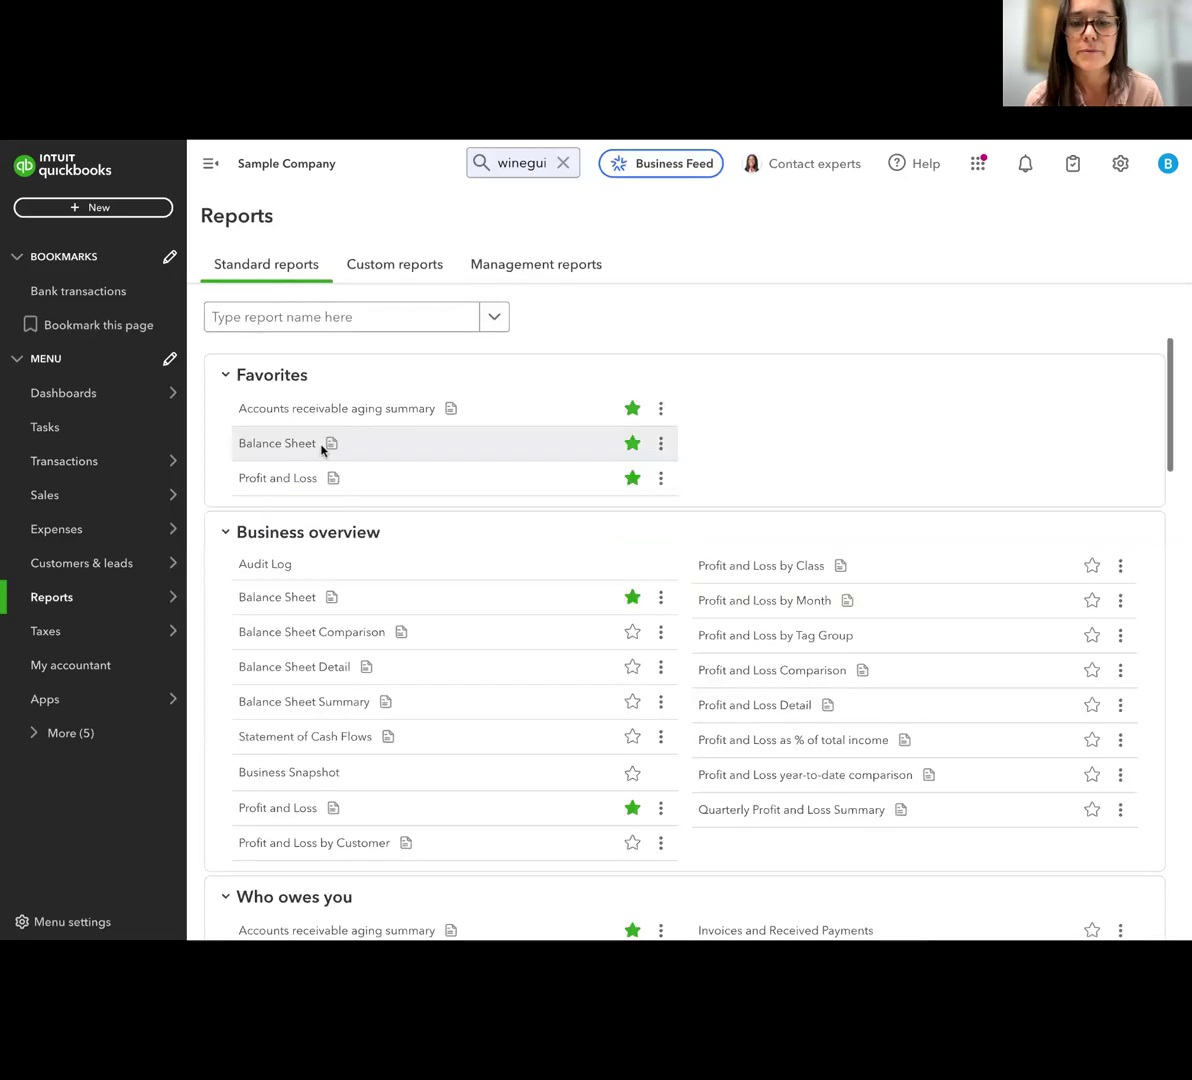
click(757, 566)
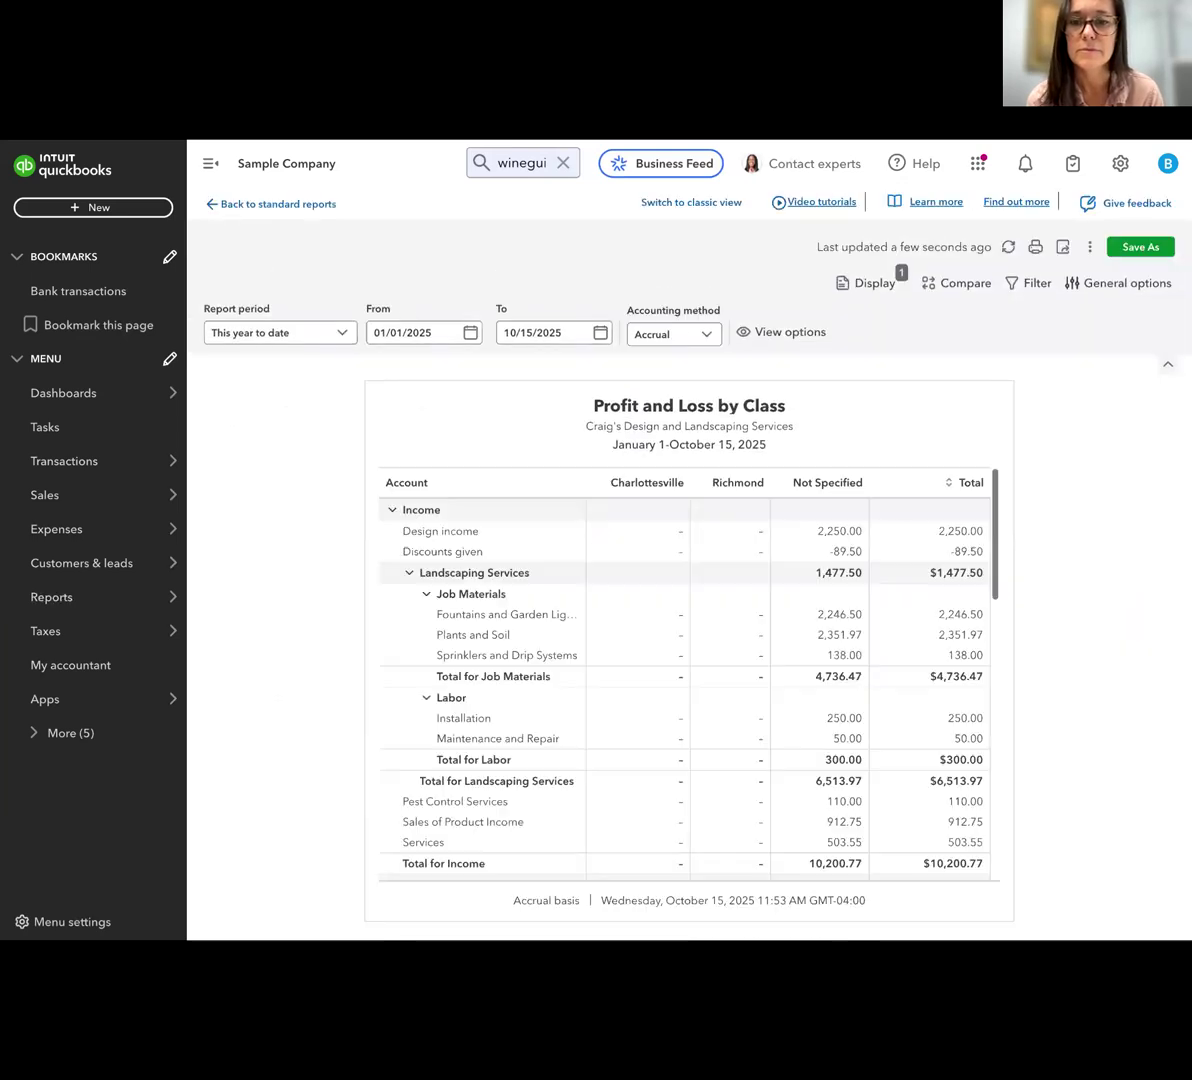
Examine the income and expense rows of the Profit and Loss by Class report across the Charlottesville, Richmond and Not Specified columns
scroll(689, 650, down, 8)
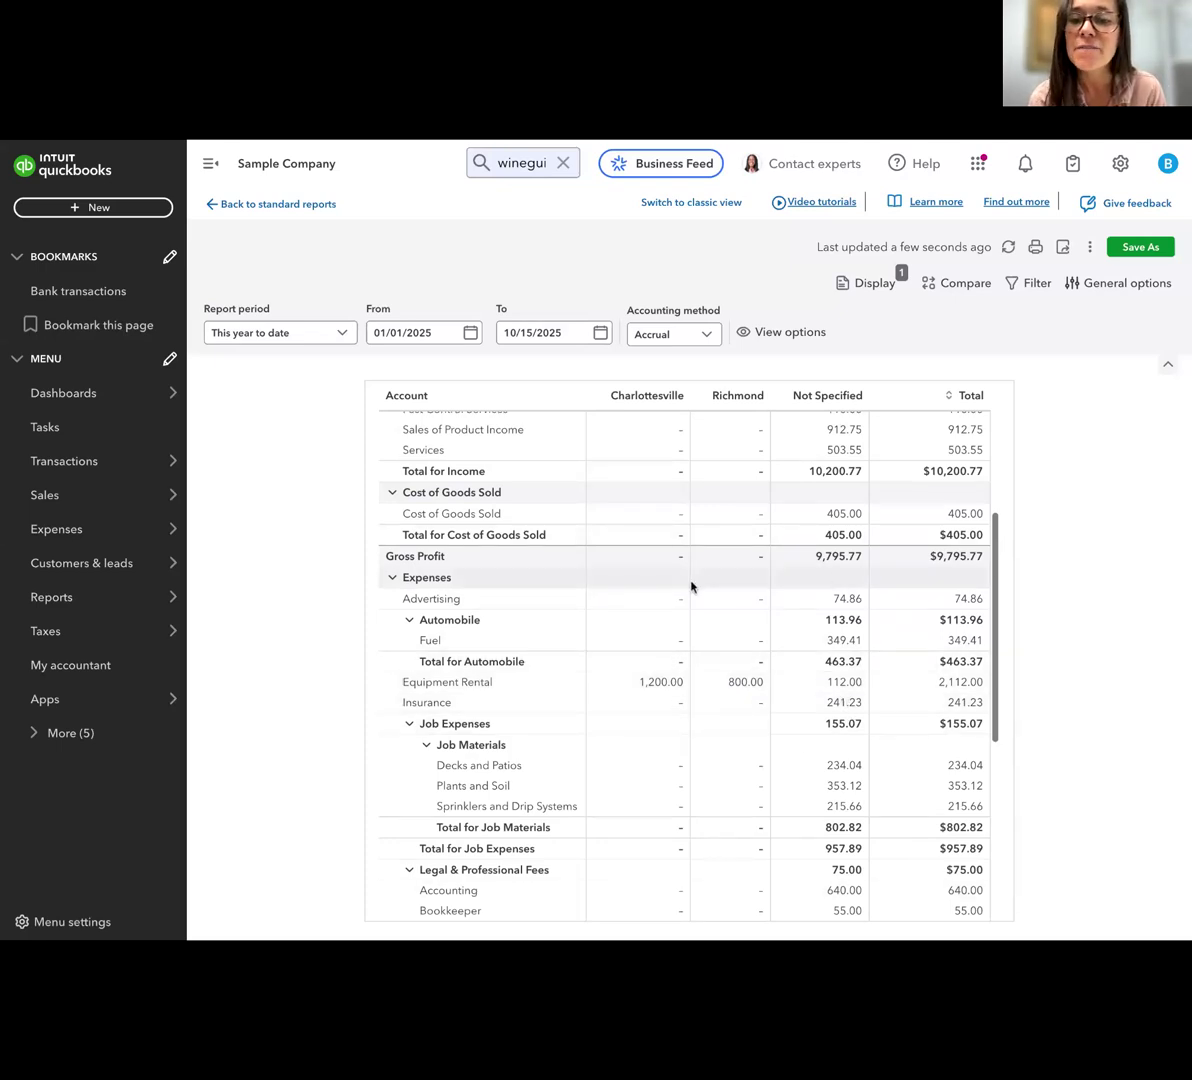
scroll(683, 585, up, 1)
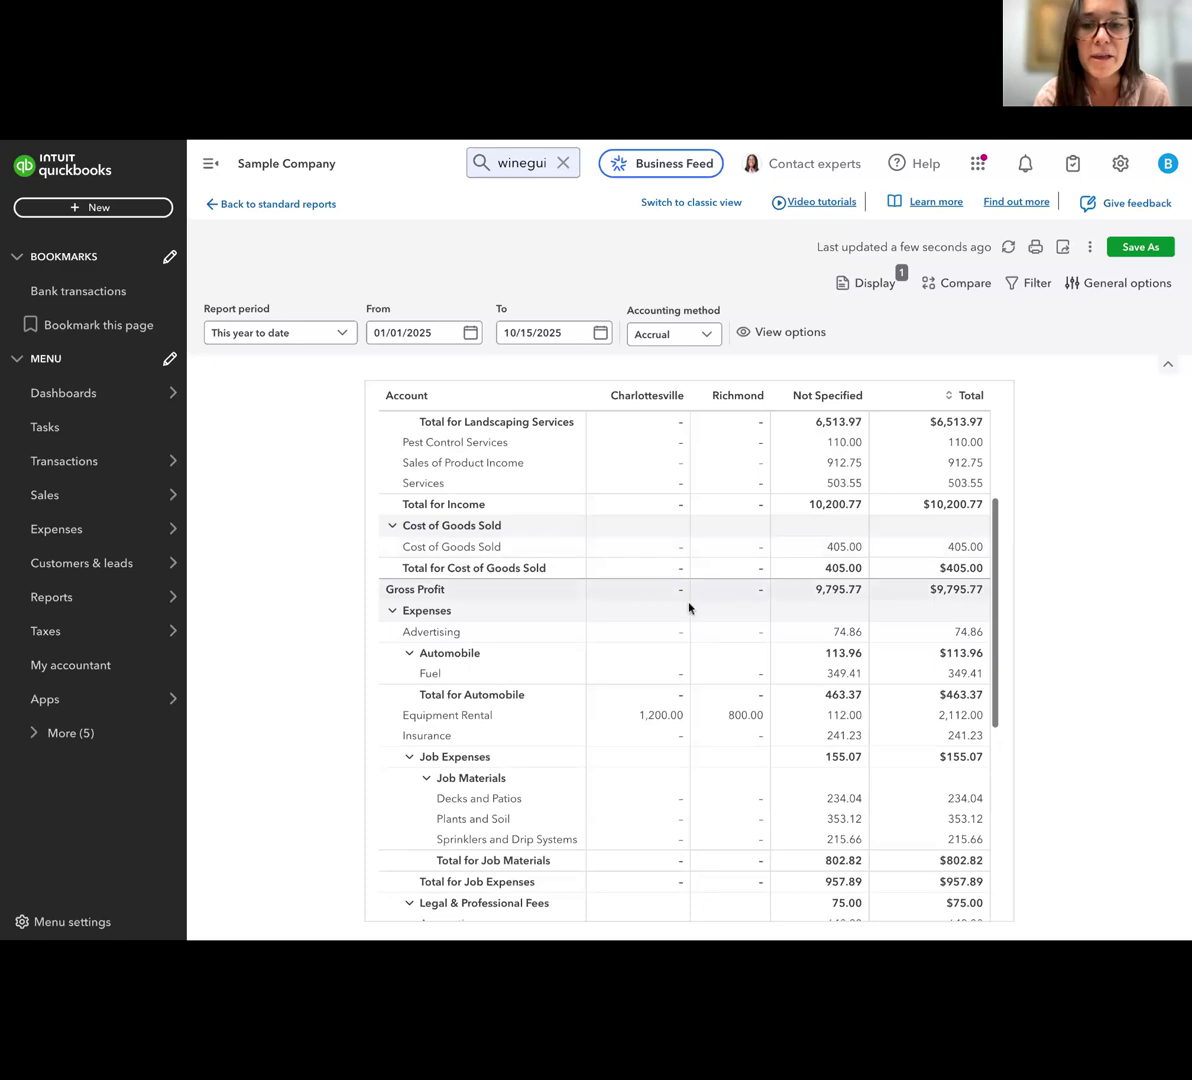
scroll(688, 641, up, 2)
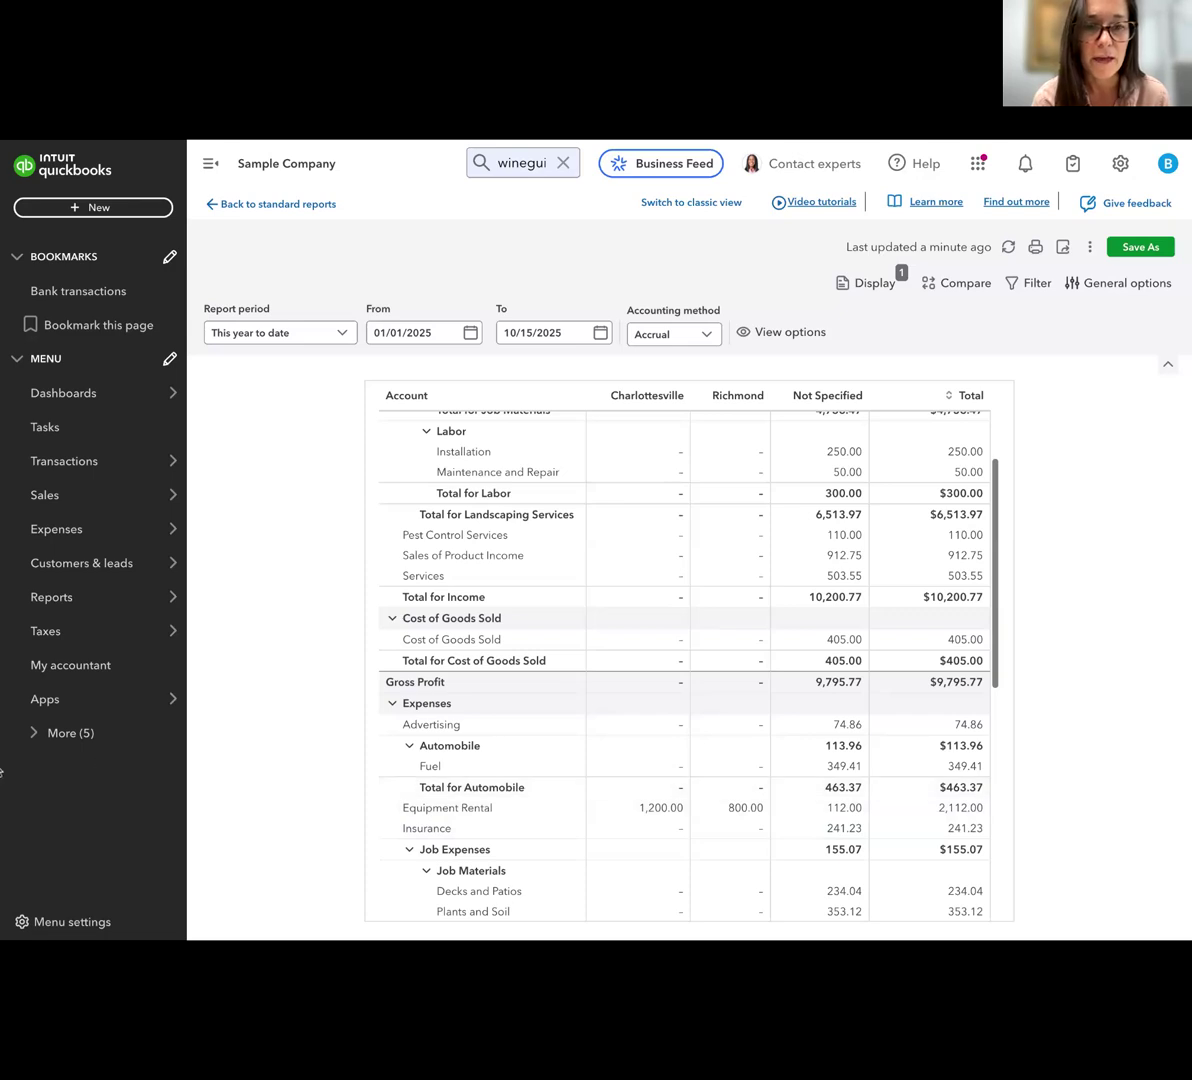
scroll(487, 597, up, 5)
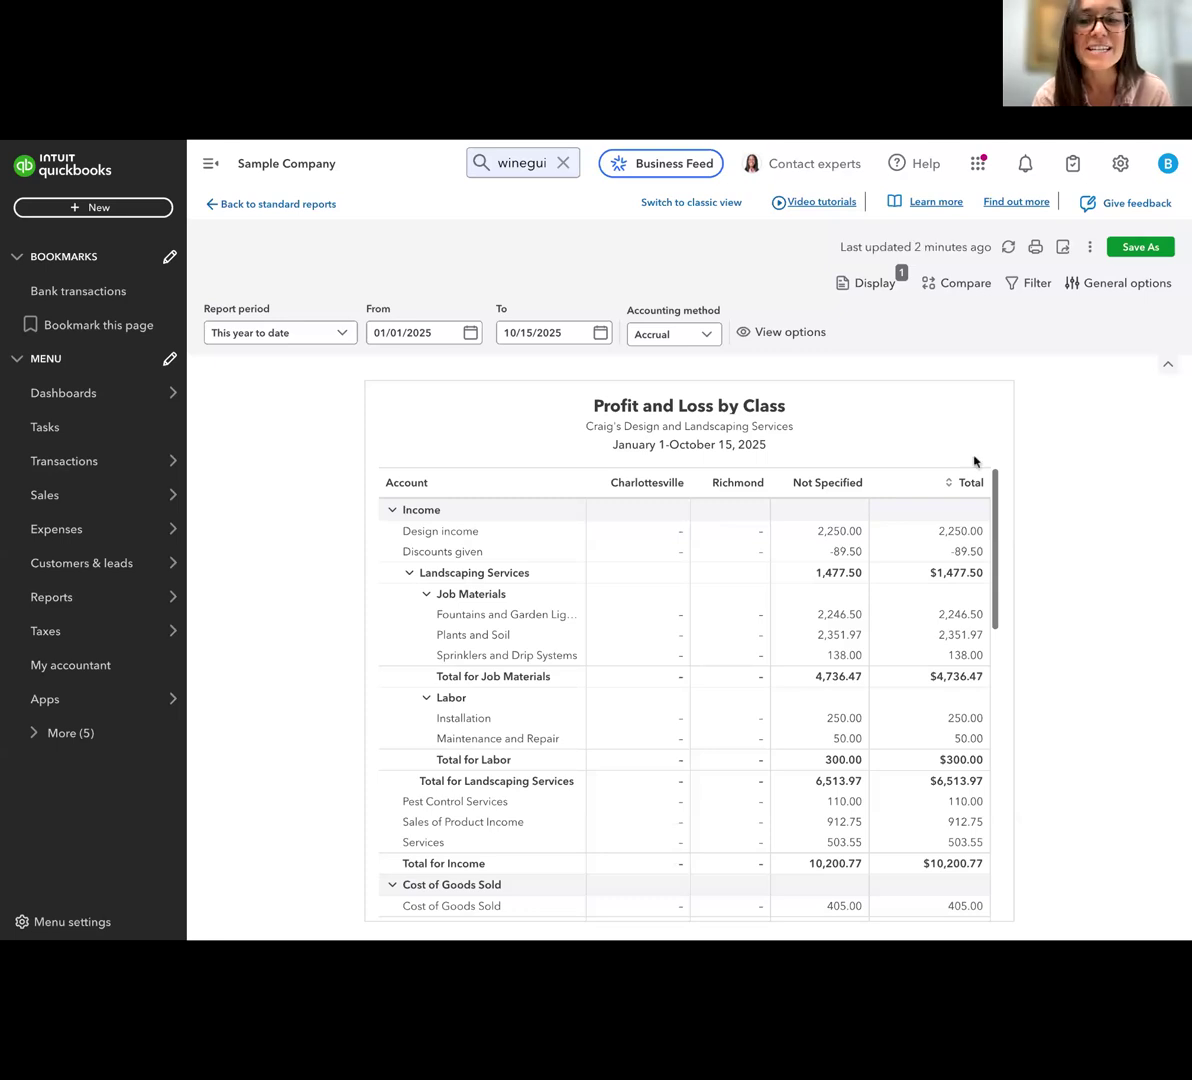
scroll(797, 652, down, 1)
scroll(797, 652, down, 3)
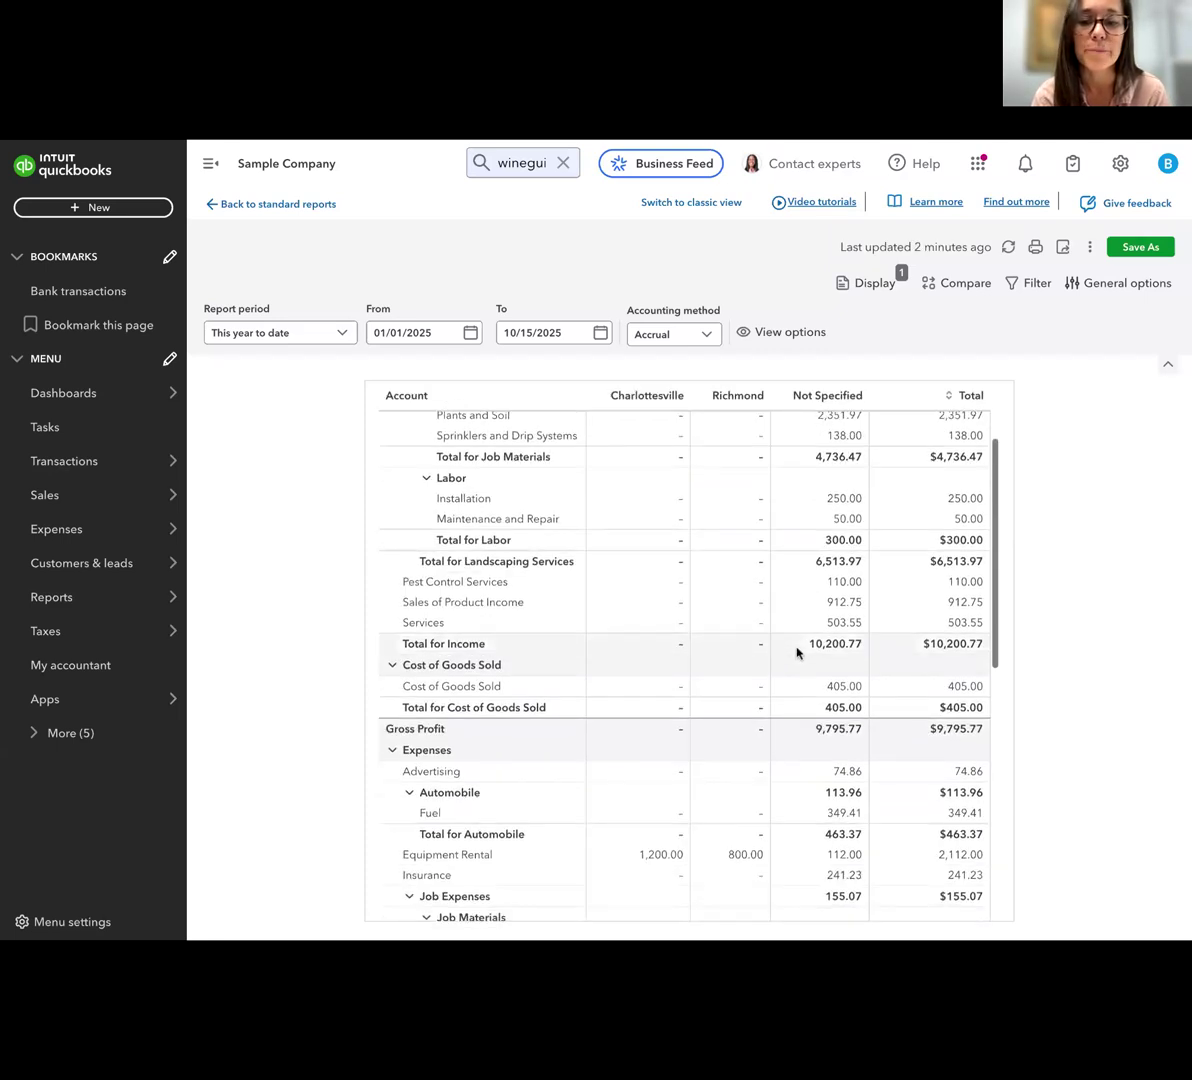
scroll(705, 819, down, 1)
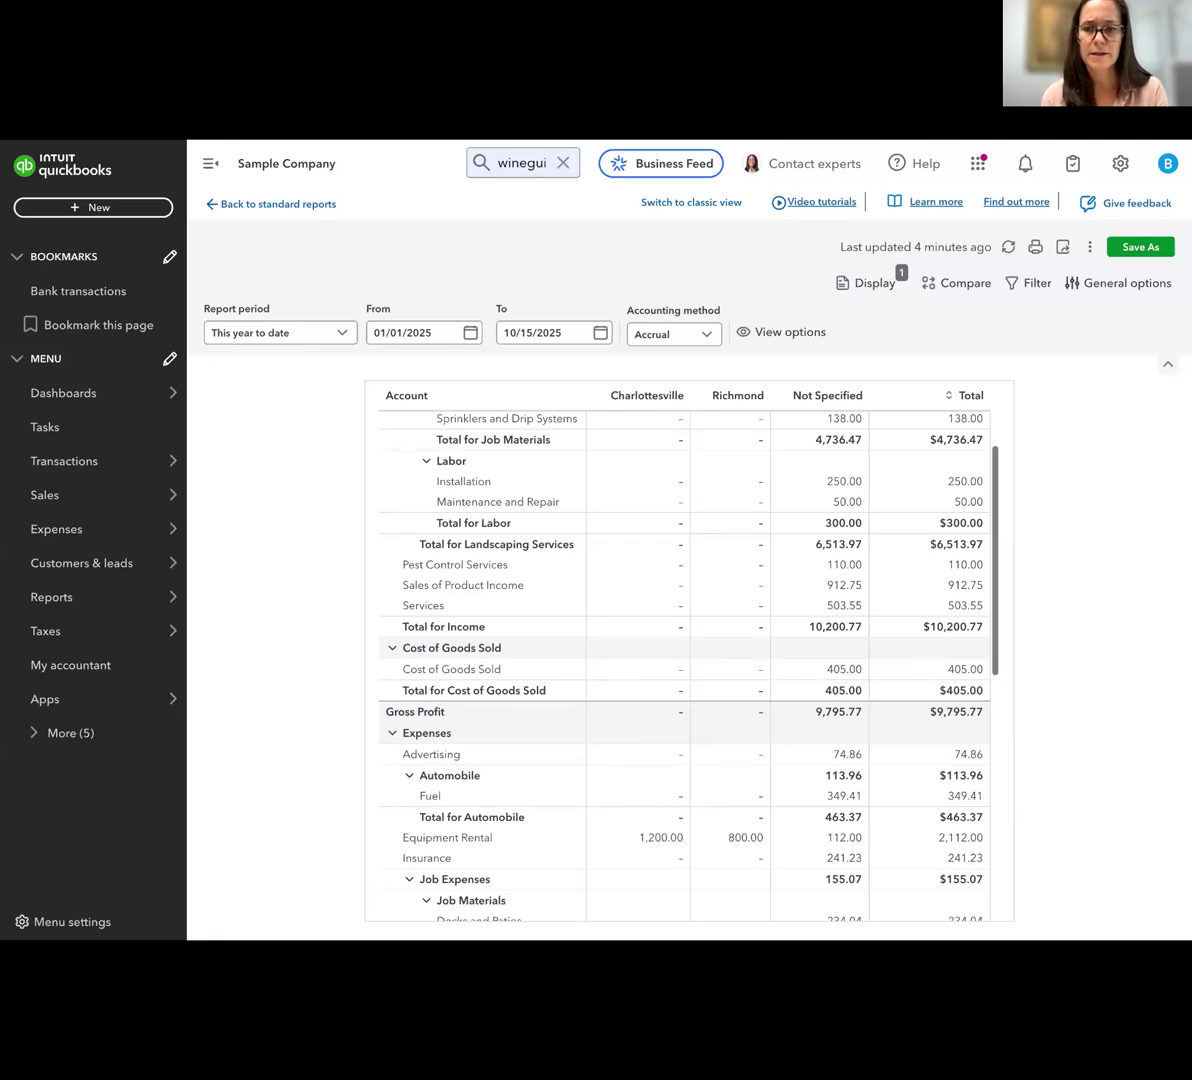
scroll(689, 650, up, 3)
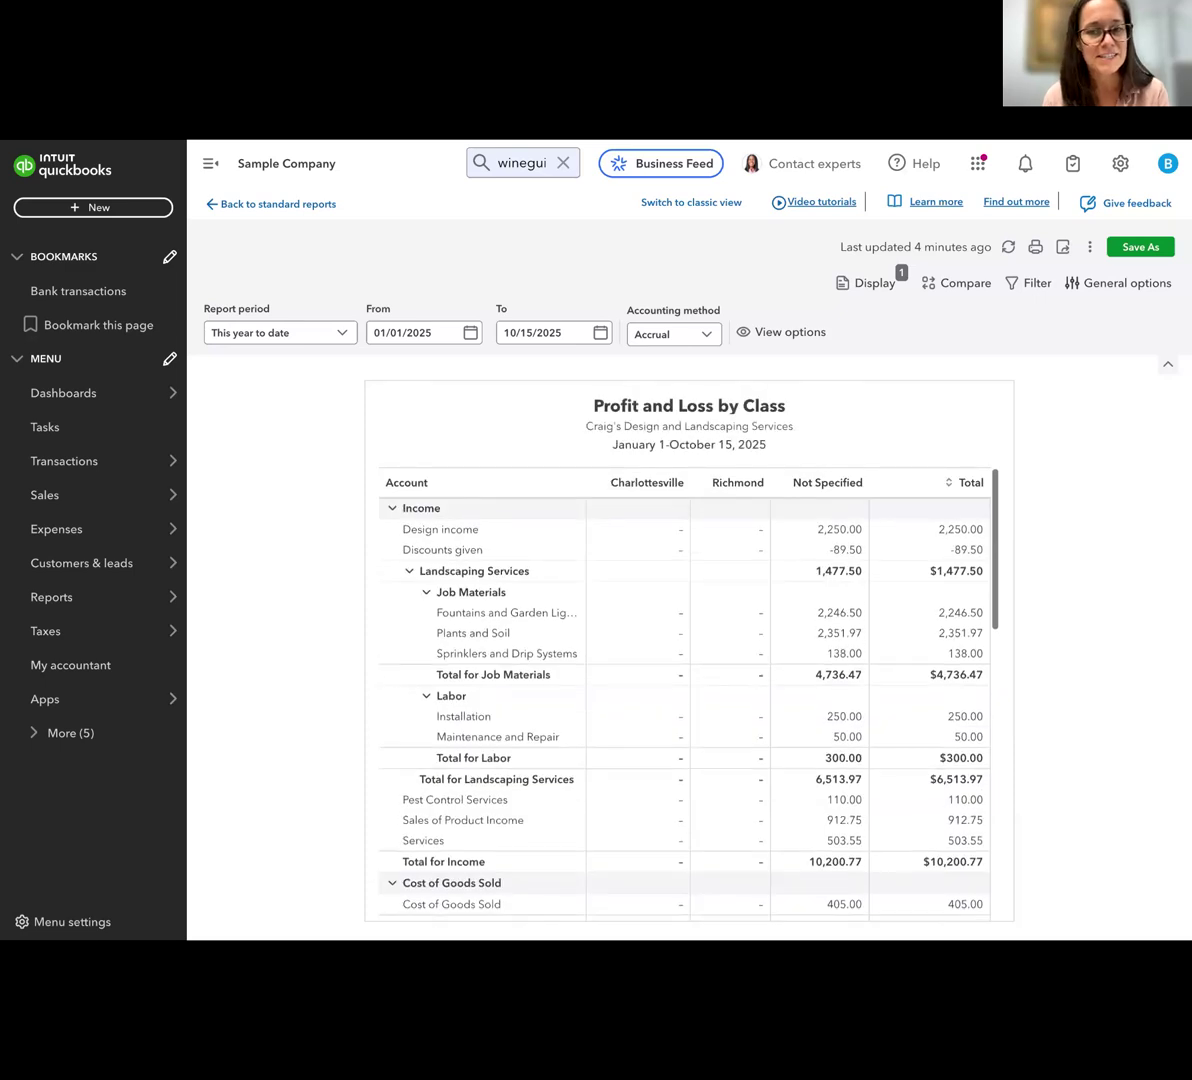
scroll(689, 650, down, 3)
scroll(689, 650, up, 2)
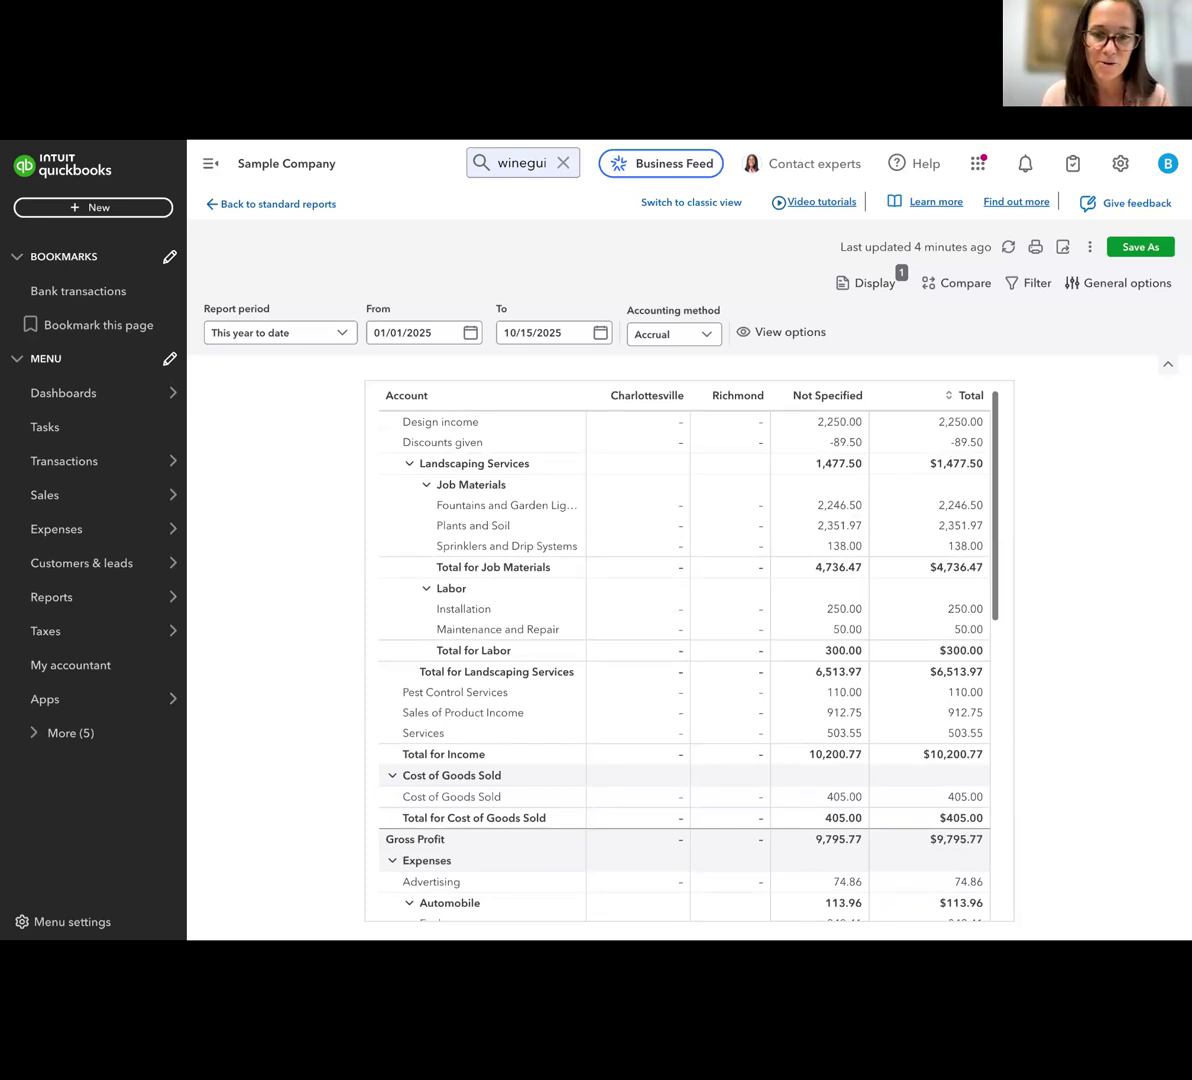
scroll(689, 650, up, 2)
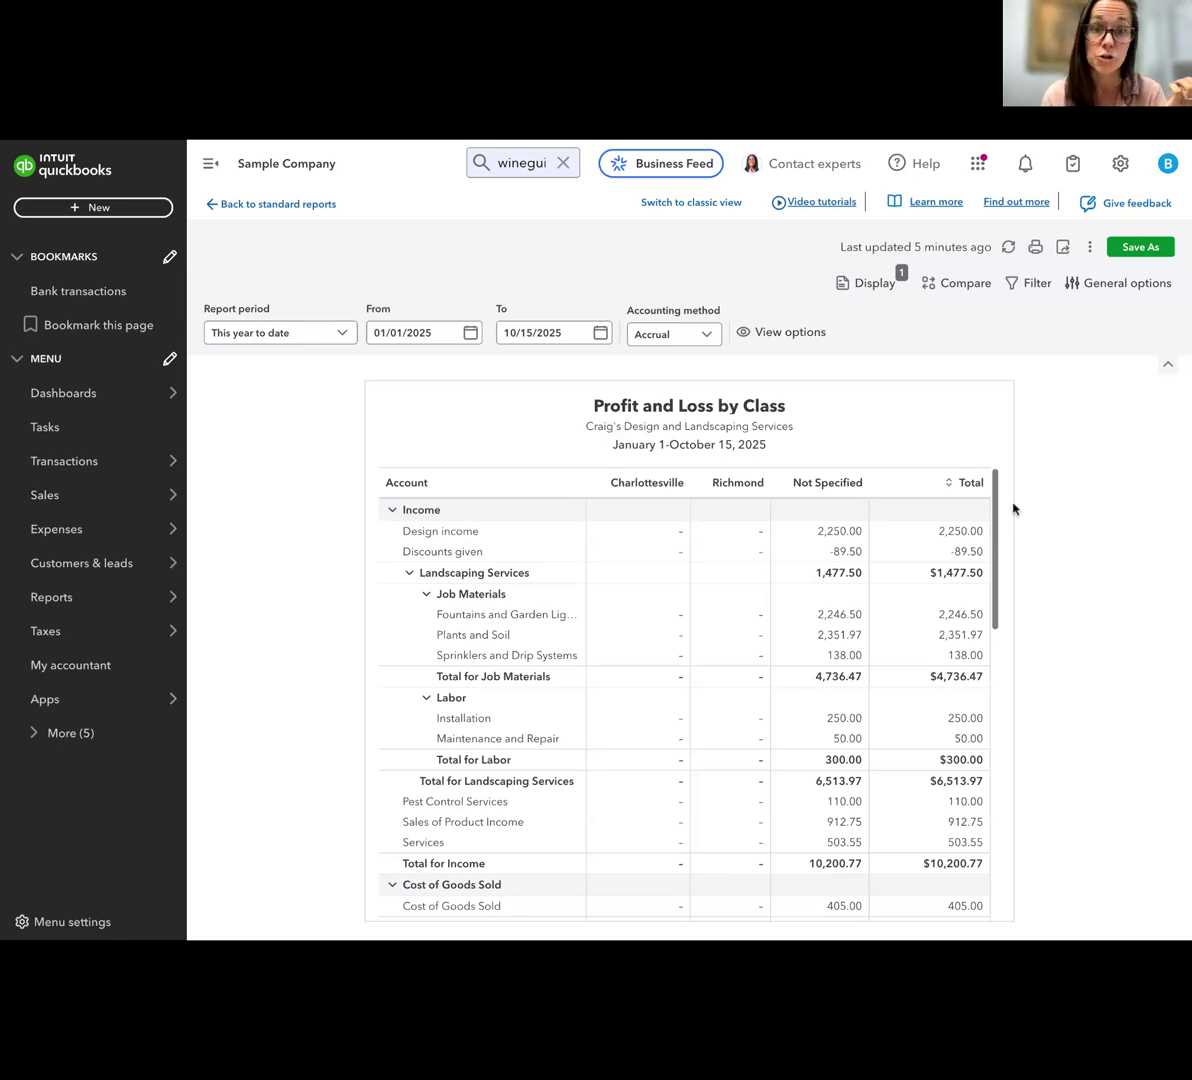
Open a new blank journal entry
click(100, 205)
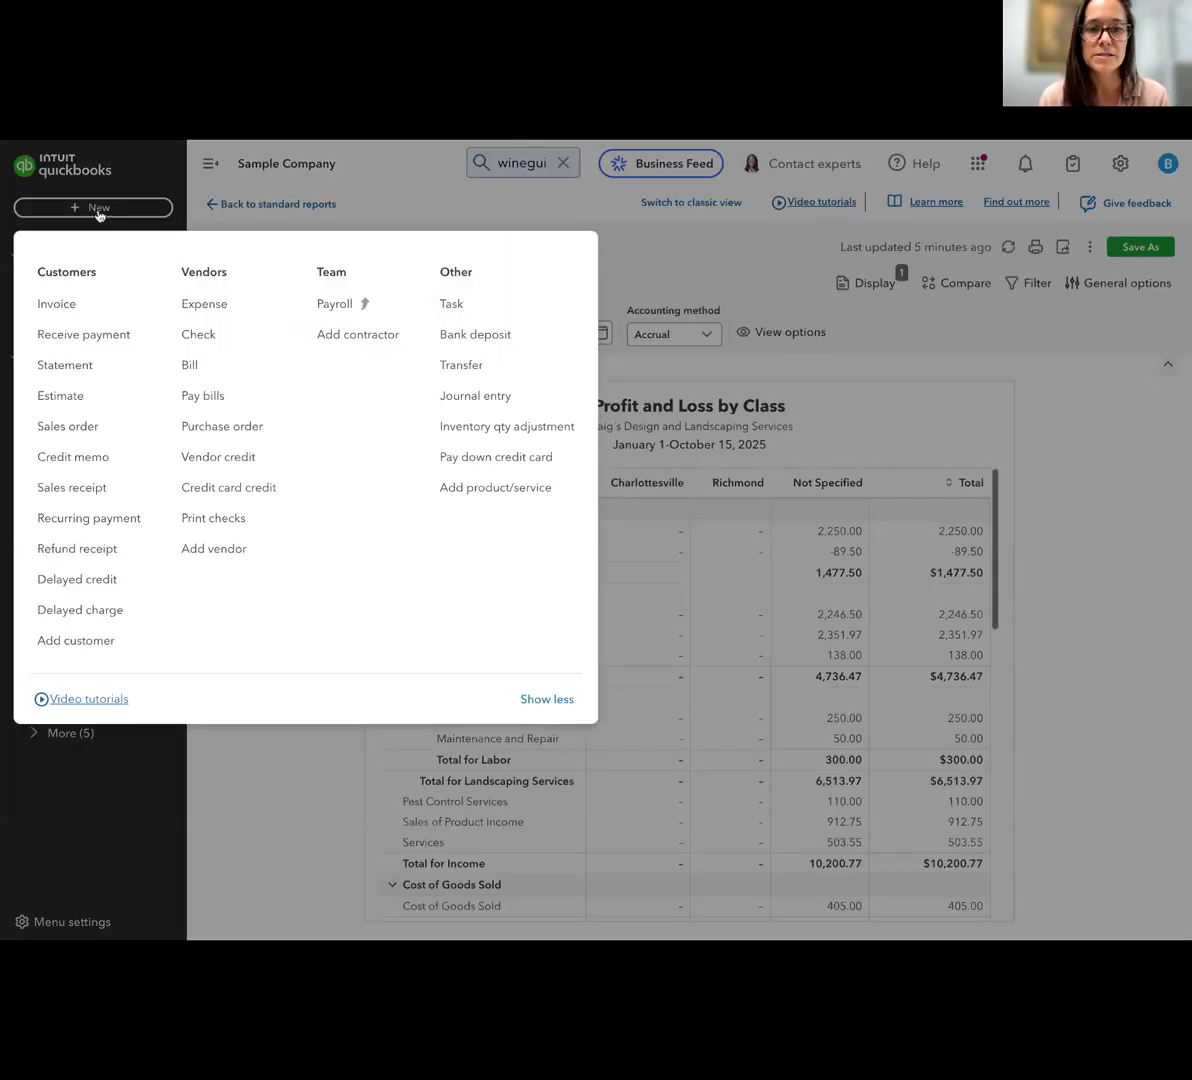
click(480, 397)
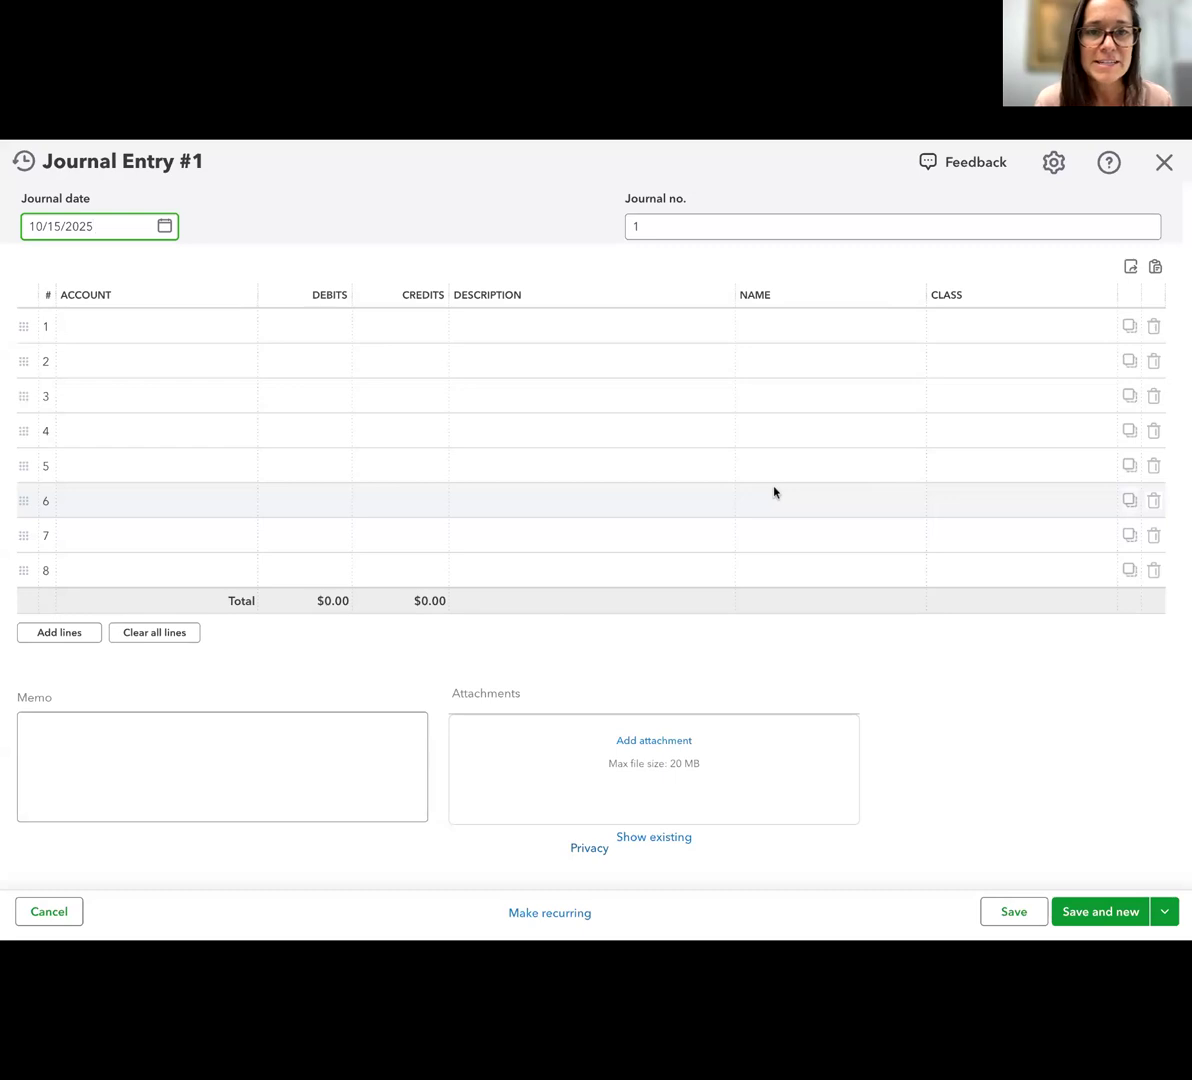
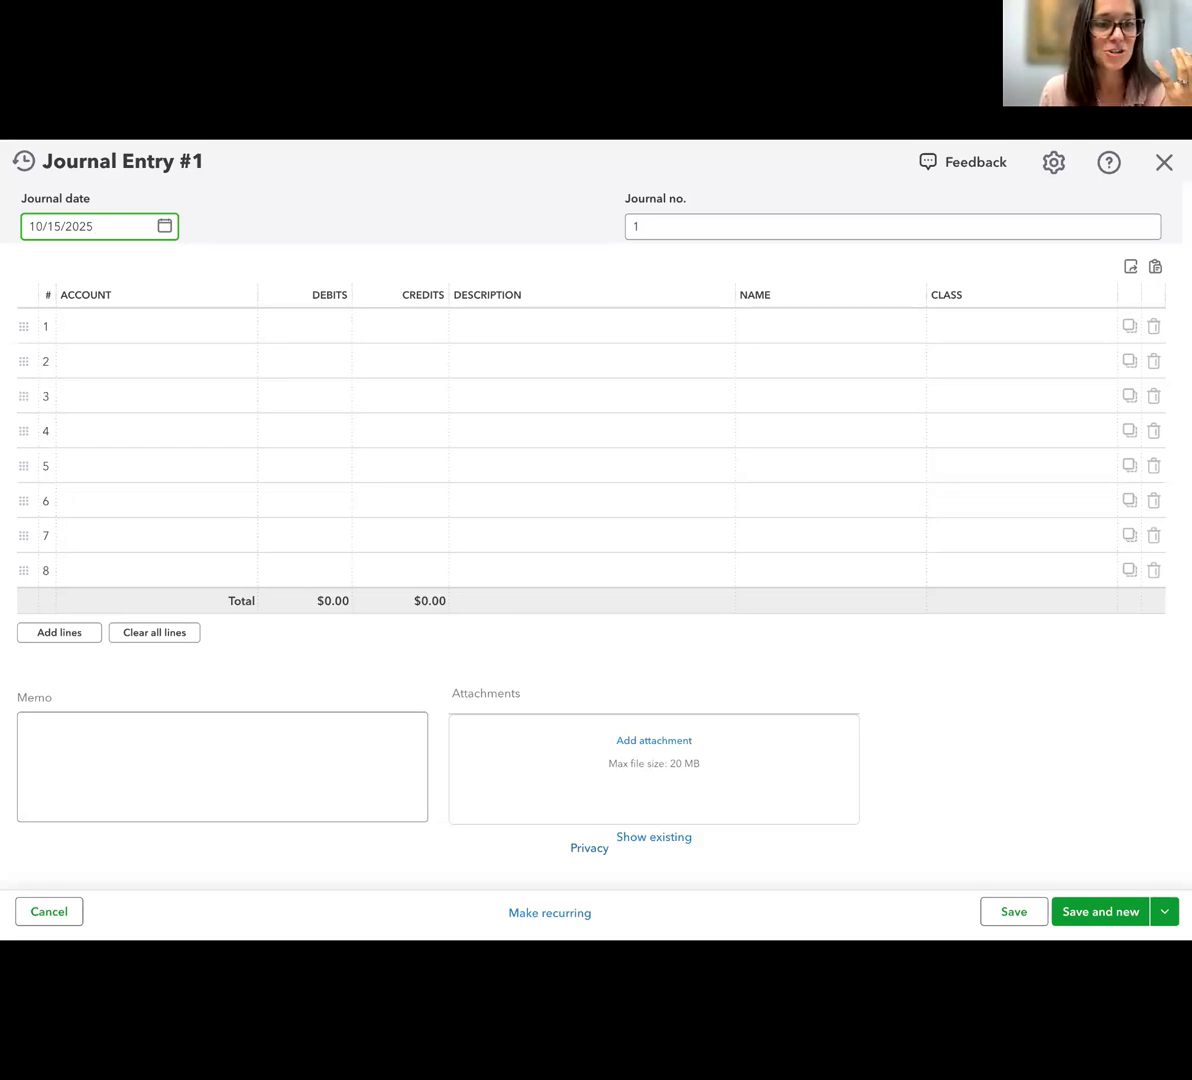
In a new browser page, search images for "debits and credits in accounting cheat sheet" and open the account, debit and credit table
click(876, 138)
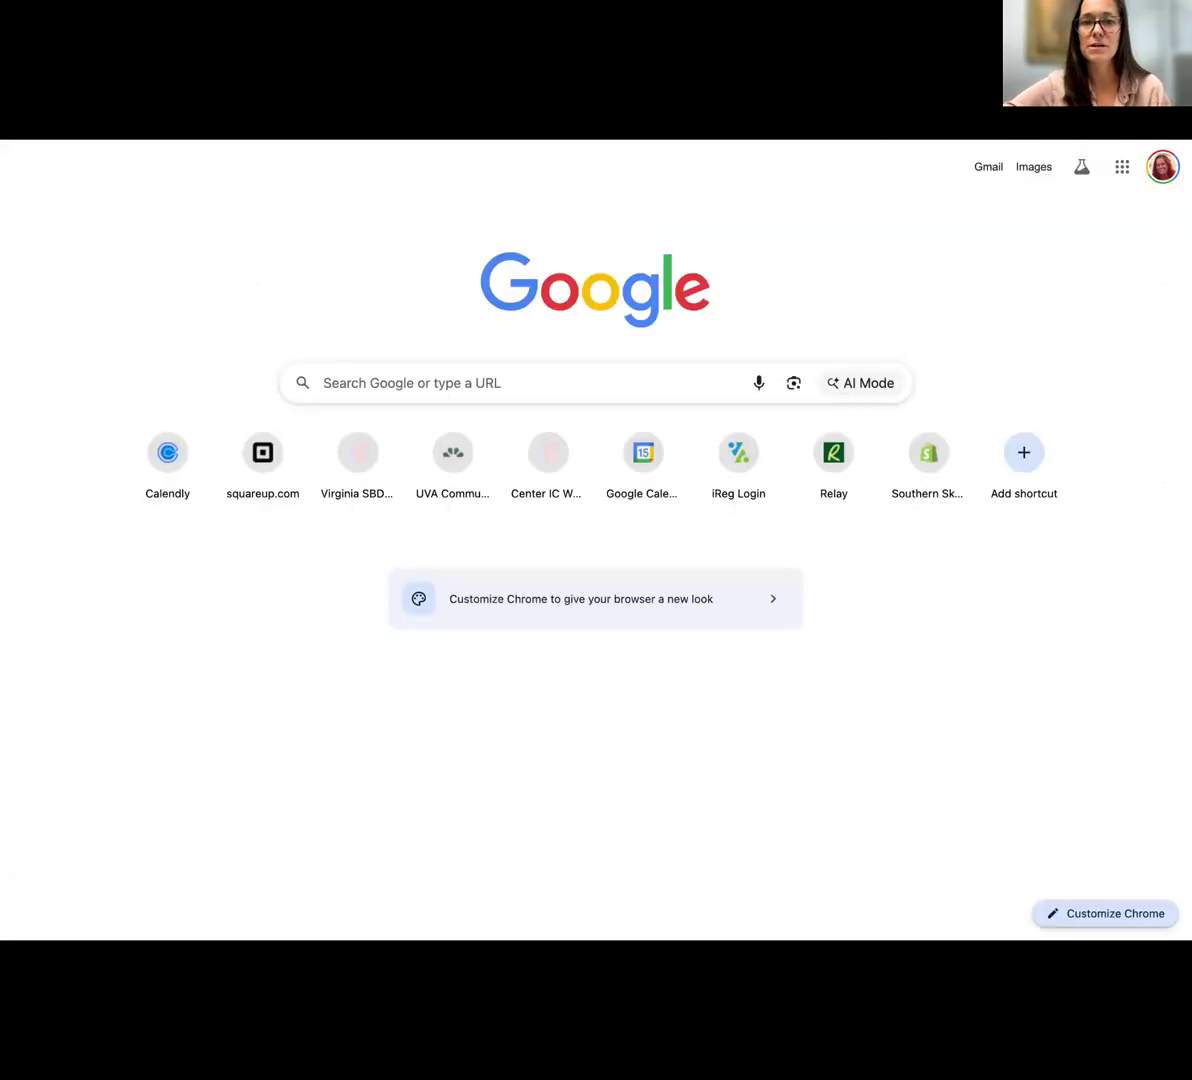
click(431, 396)
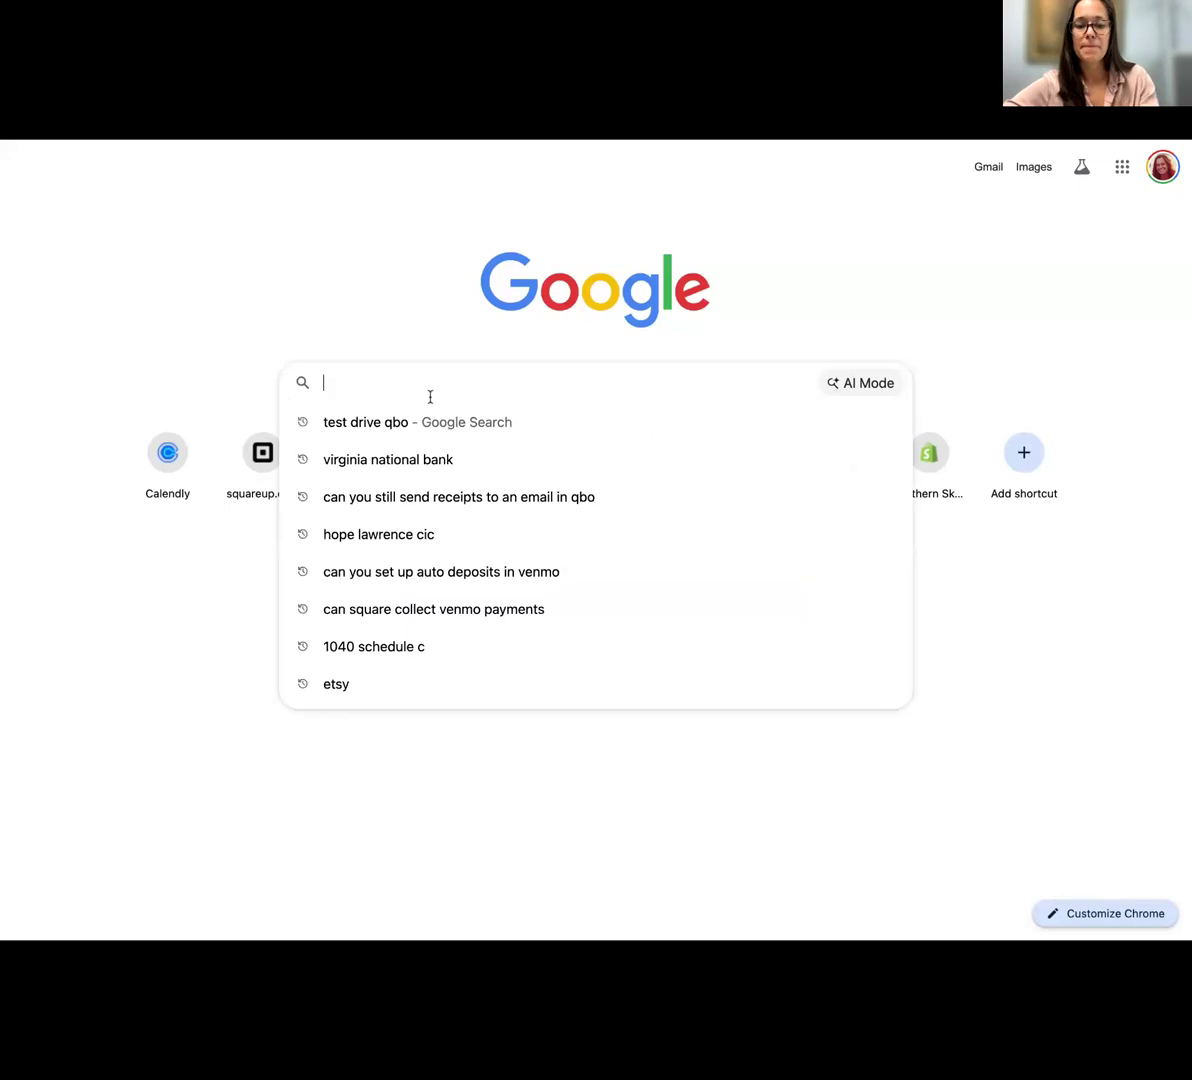
text(debits and)
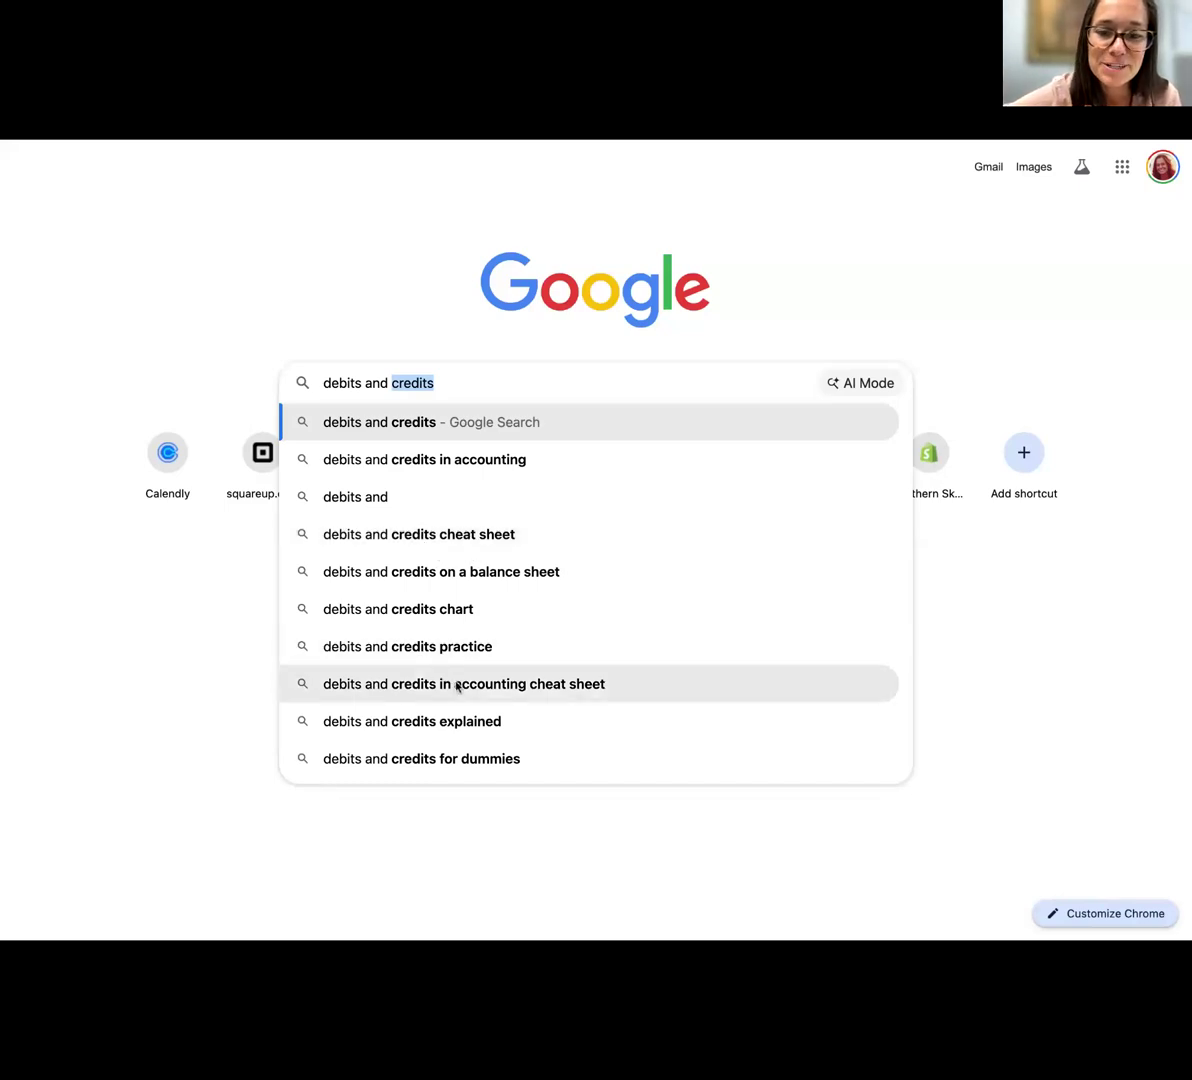
click(426, 684)
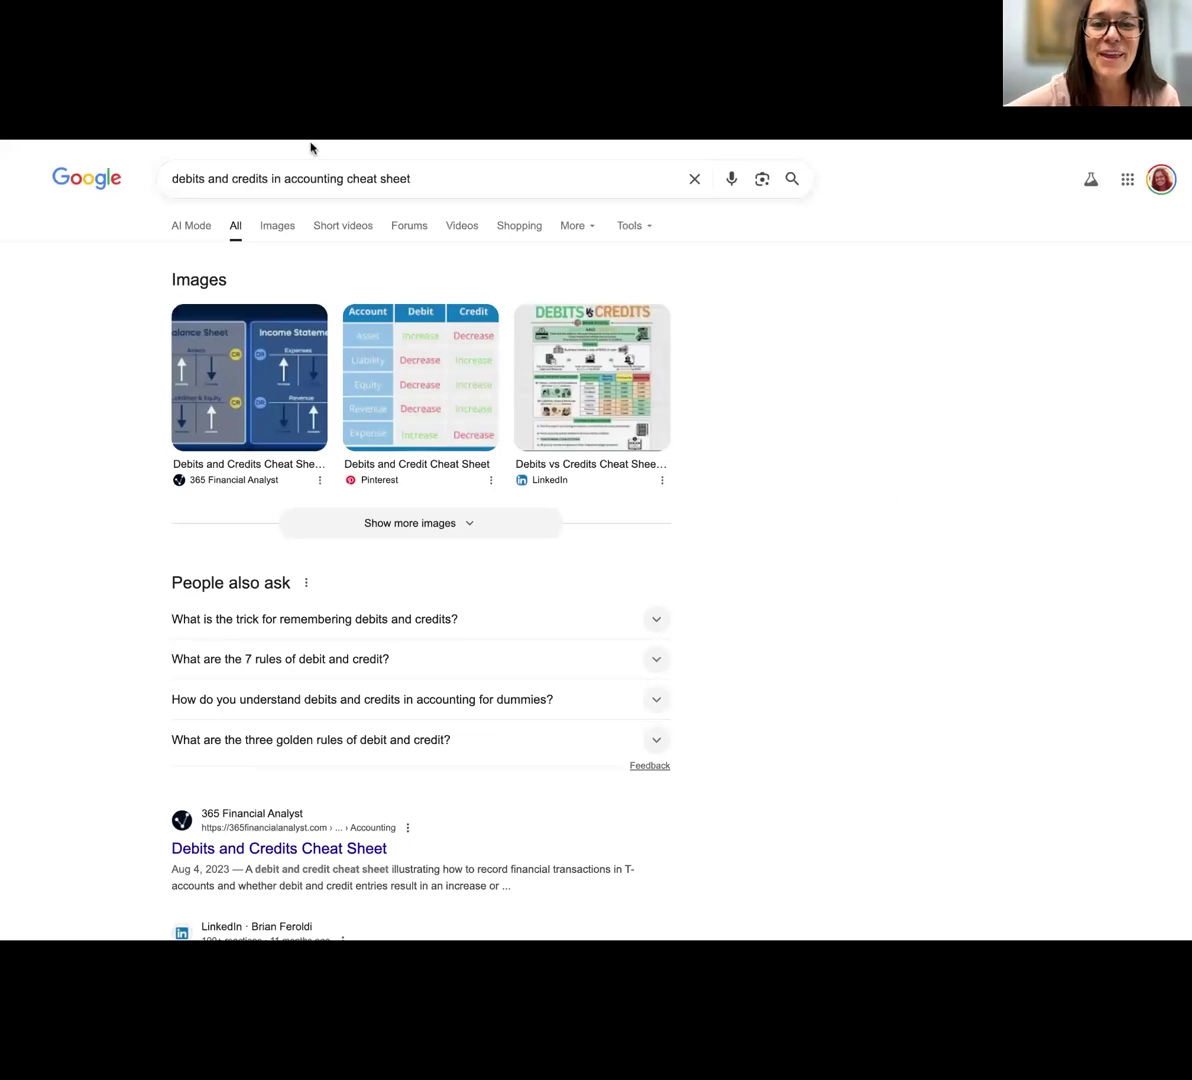
click(275, 225)
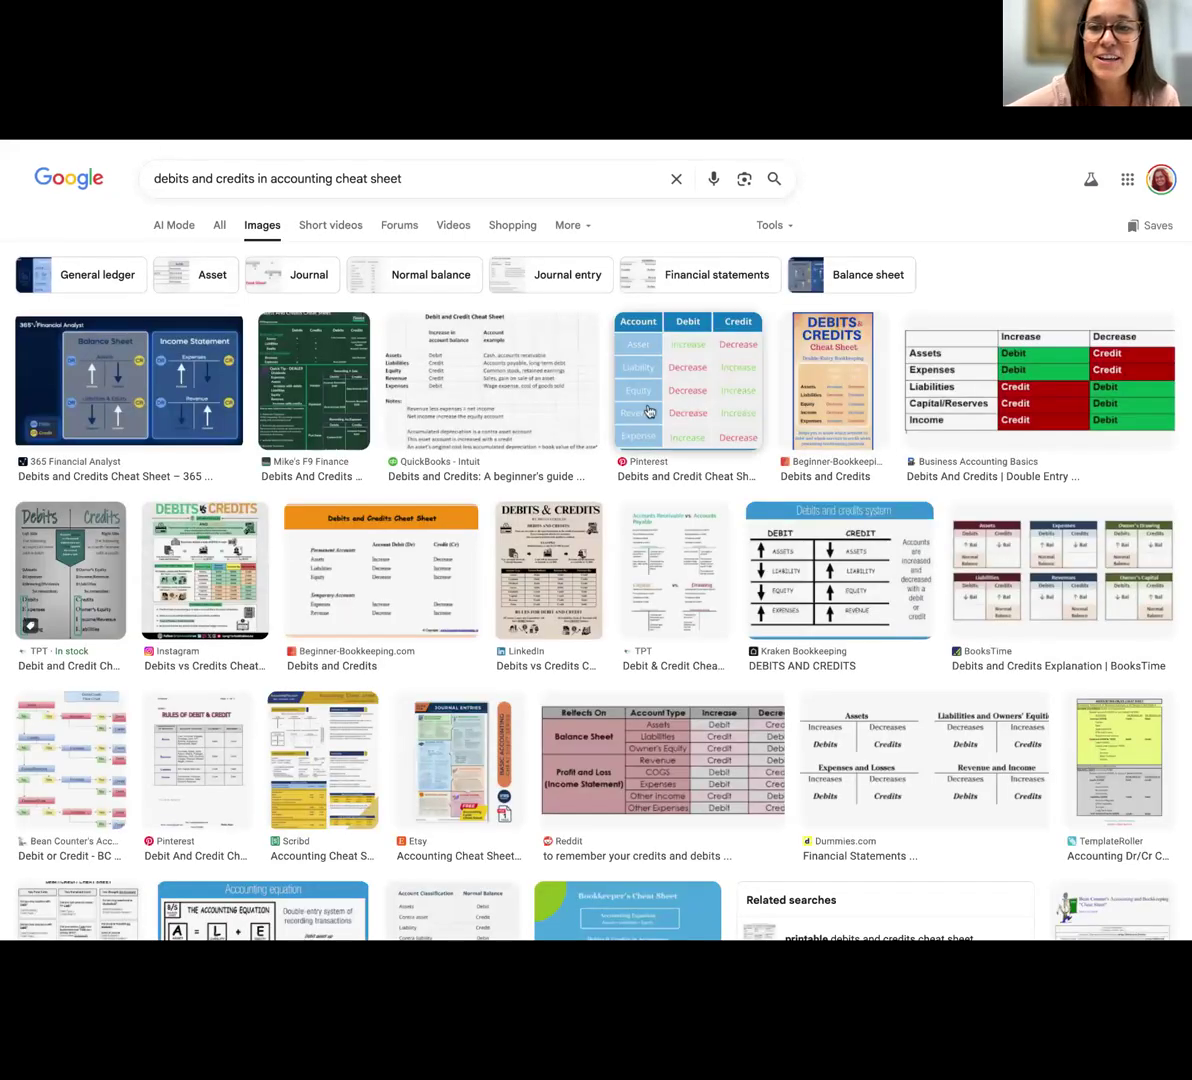
click(664, 403)
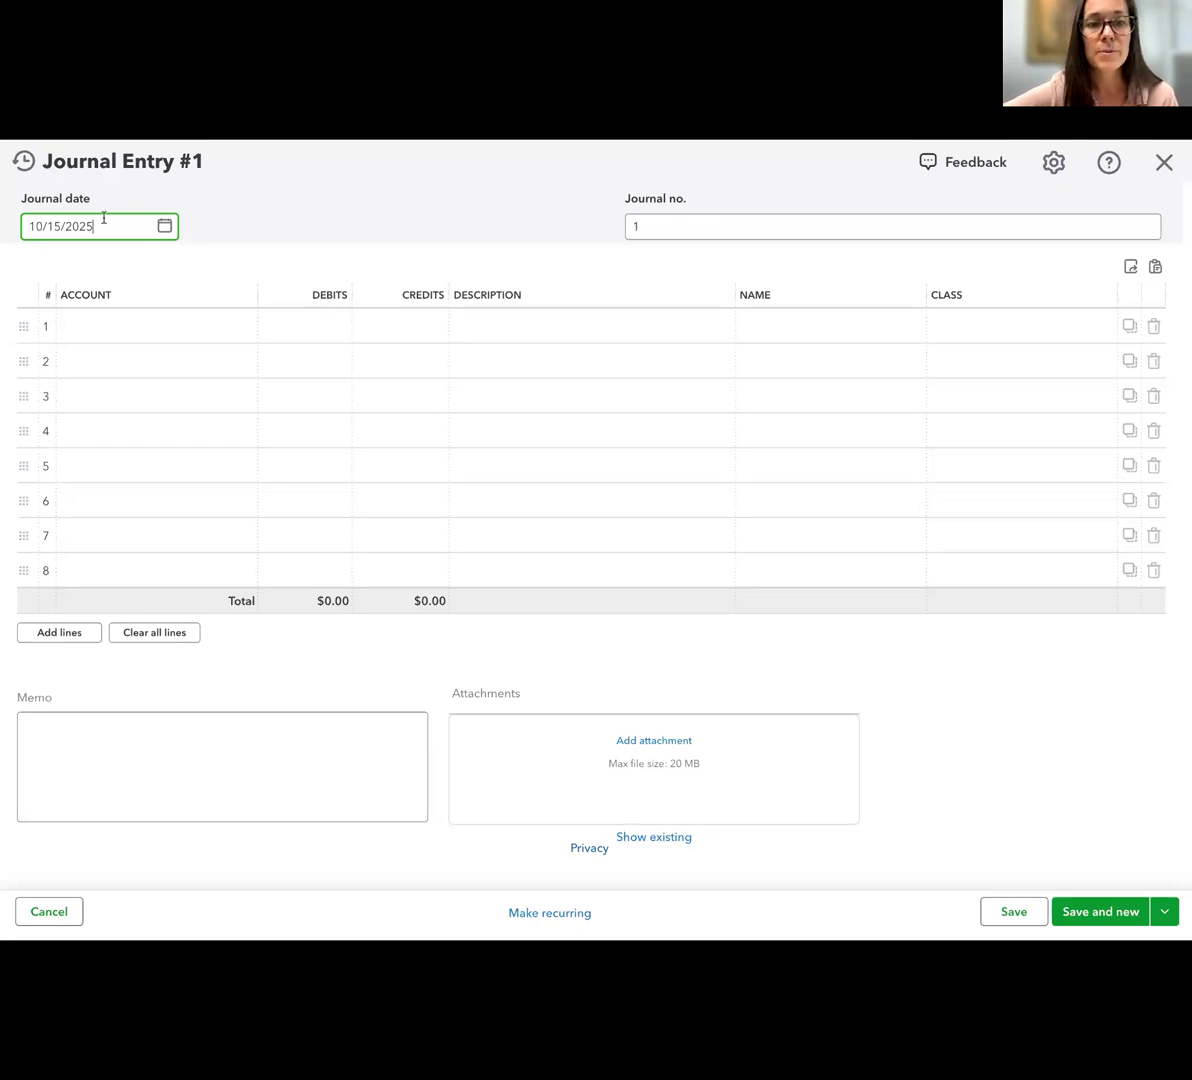
Return to the journal entry in QuickBooks and set its journal number to "10.15.25 Canva"
click(679, 231)
key(BackSpace)
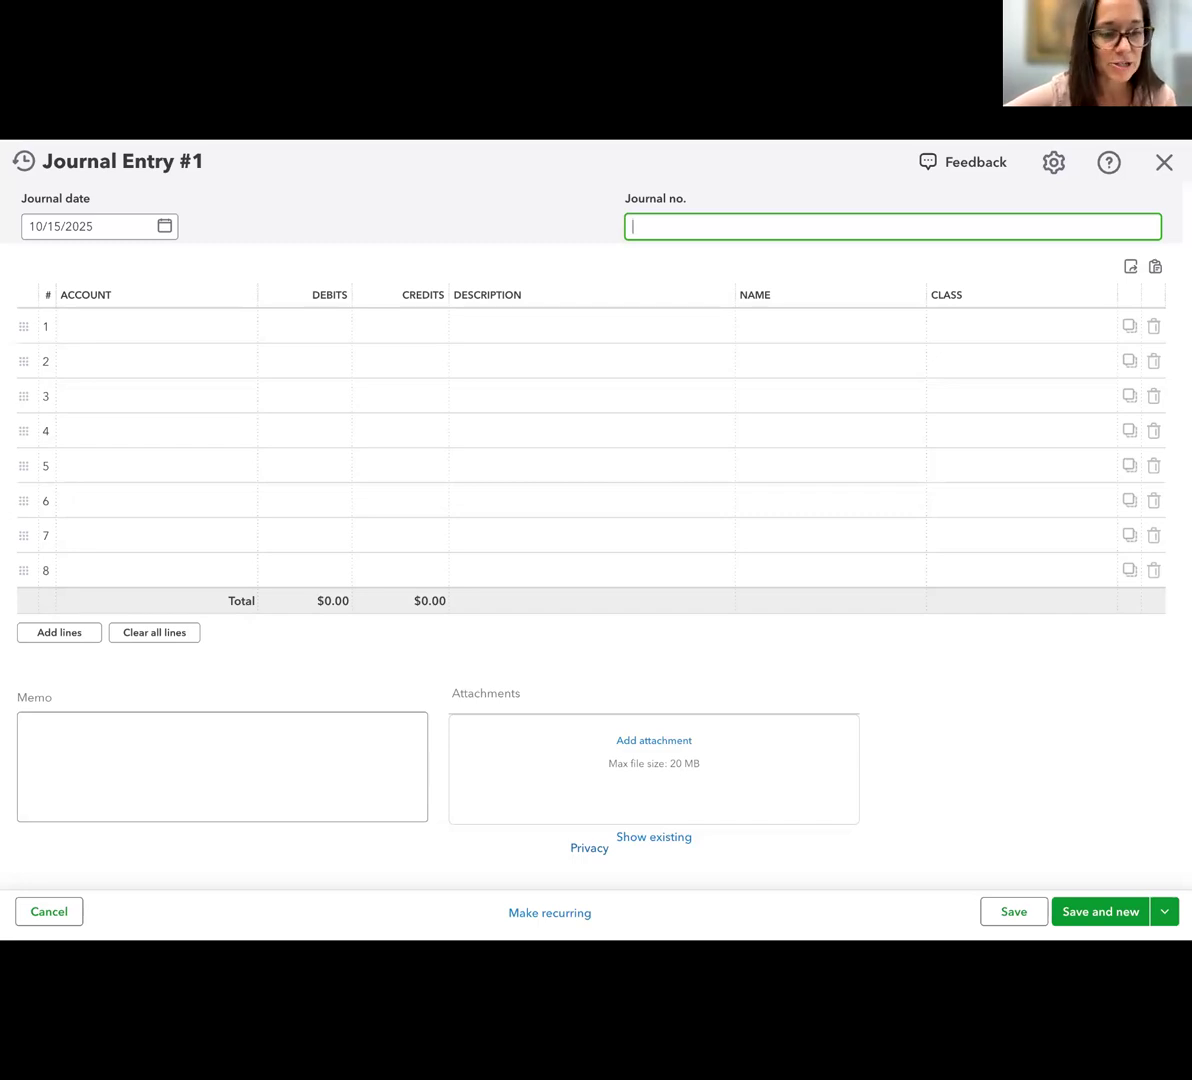
text(10)
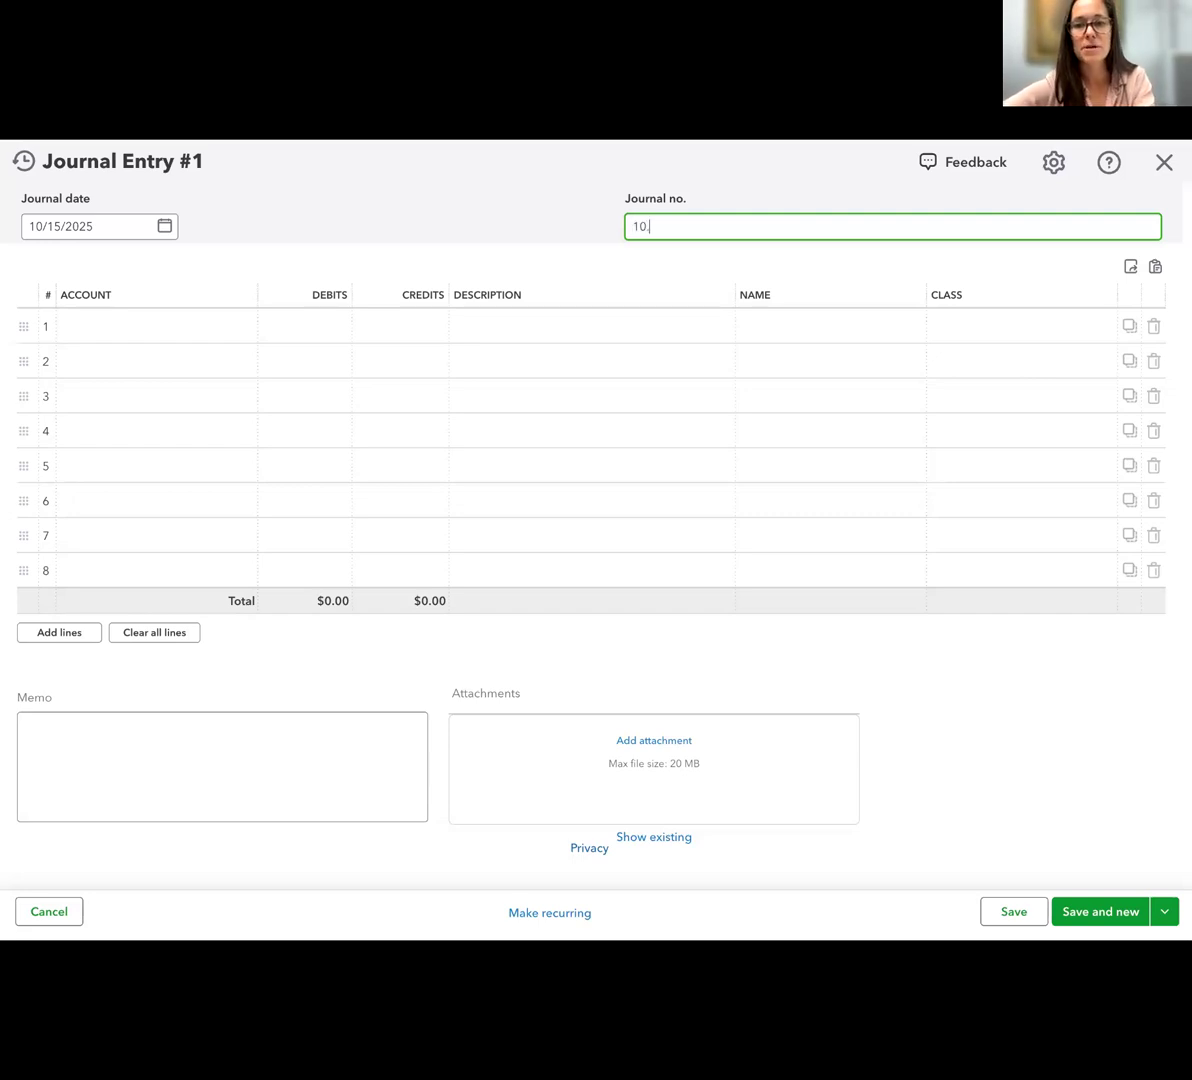
text(.15.25 Canva)
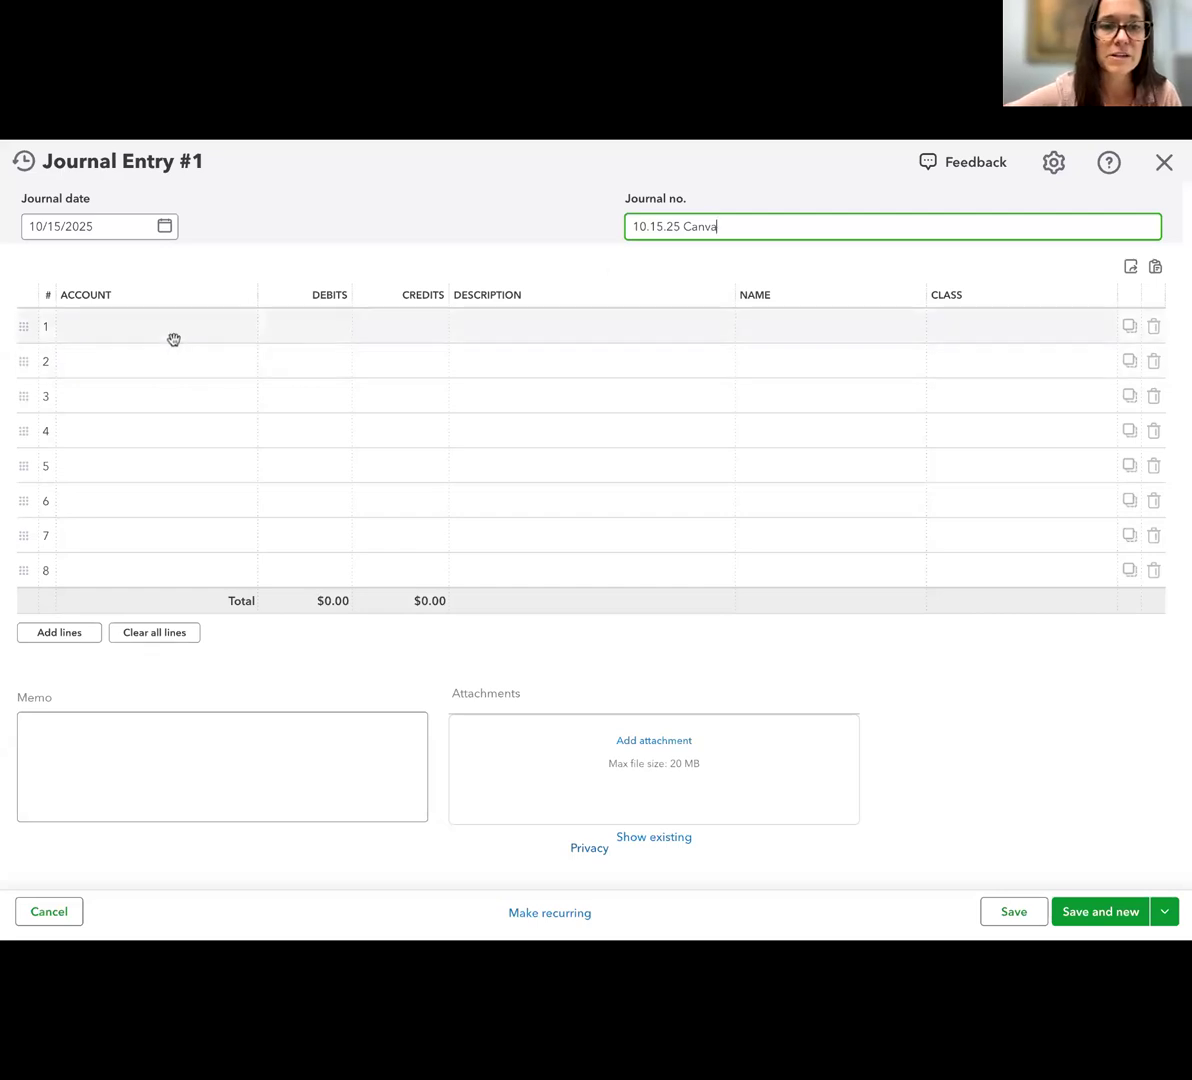
Enter the Advertising account on line 1 of the journal entry with a debit of 120
click(165, 325)
text(adv)
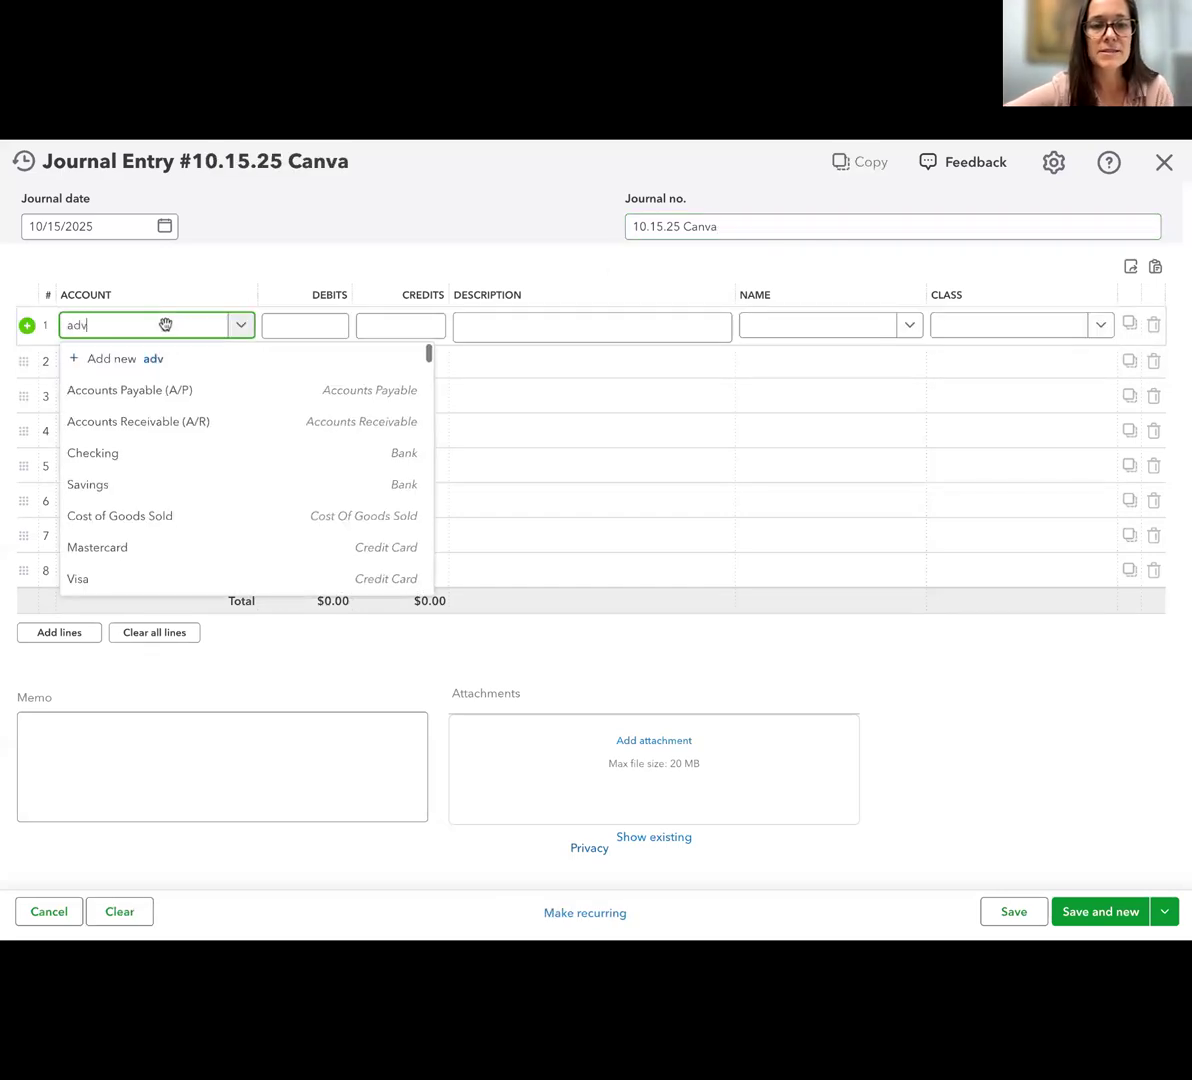
click(137, 394)
click(304, 322)
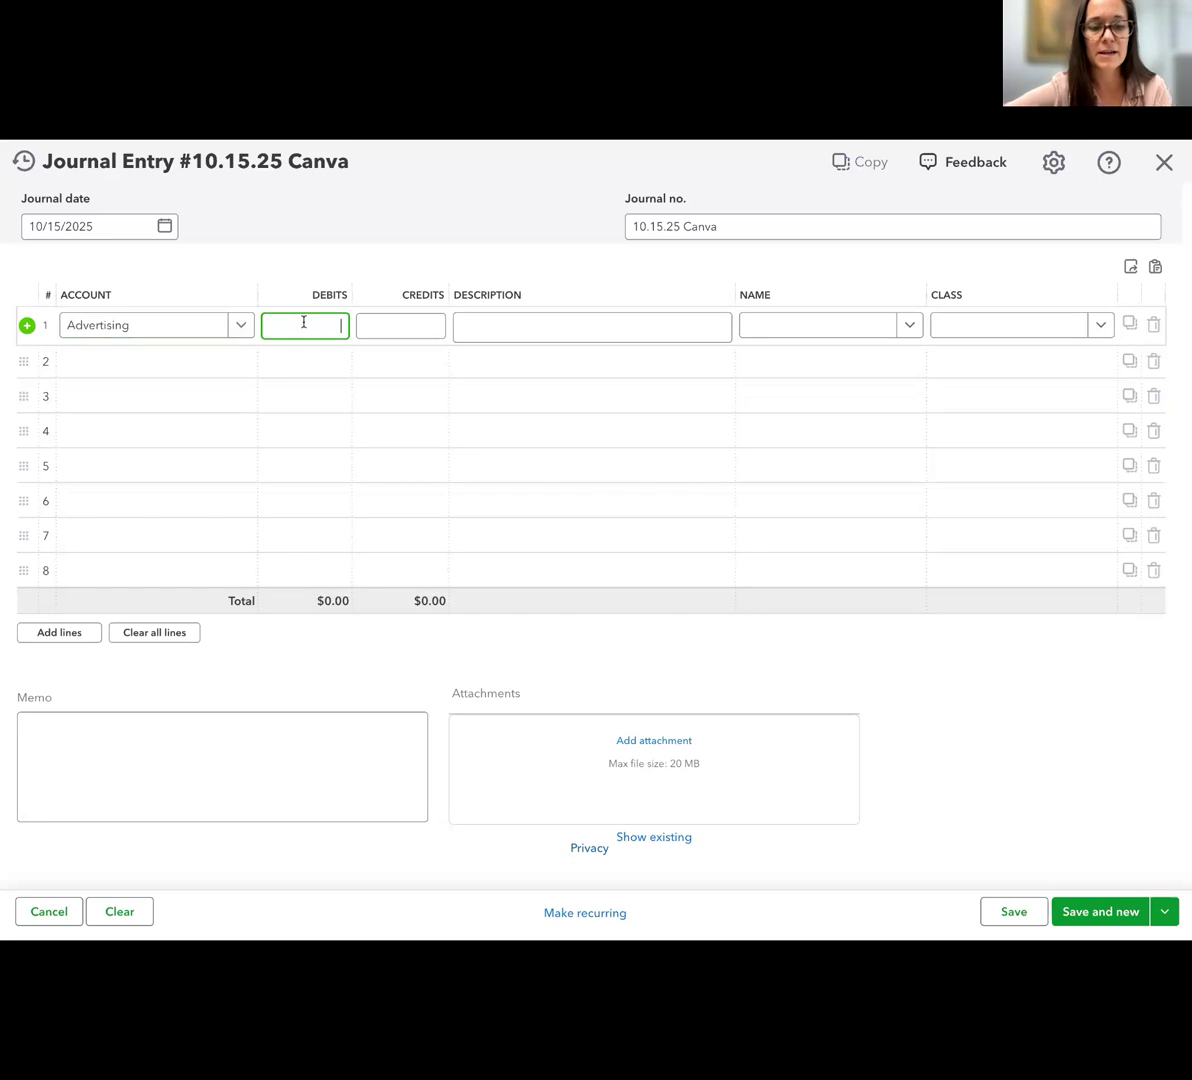
text(120)
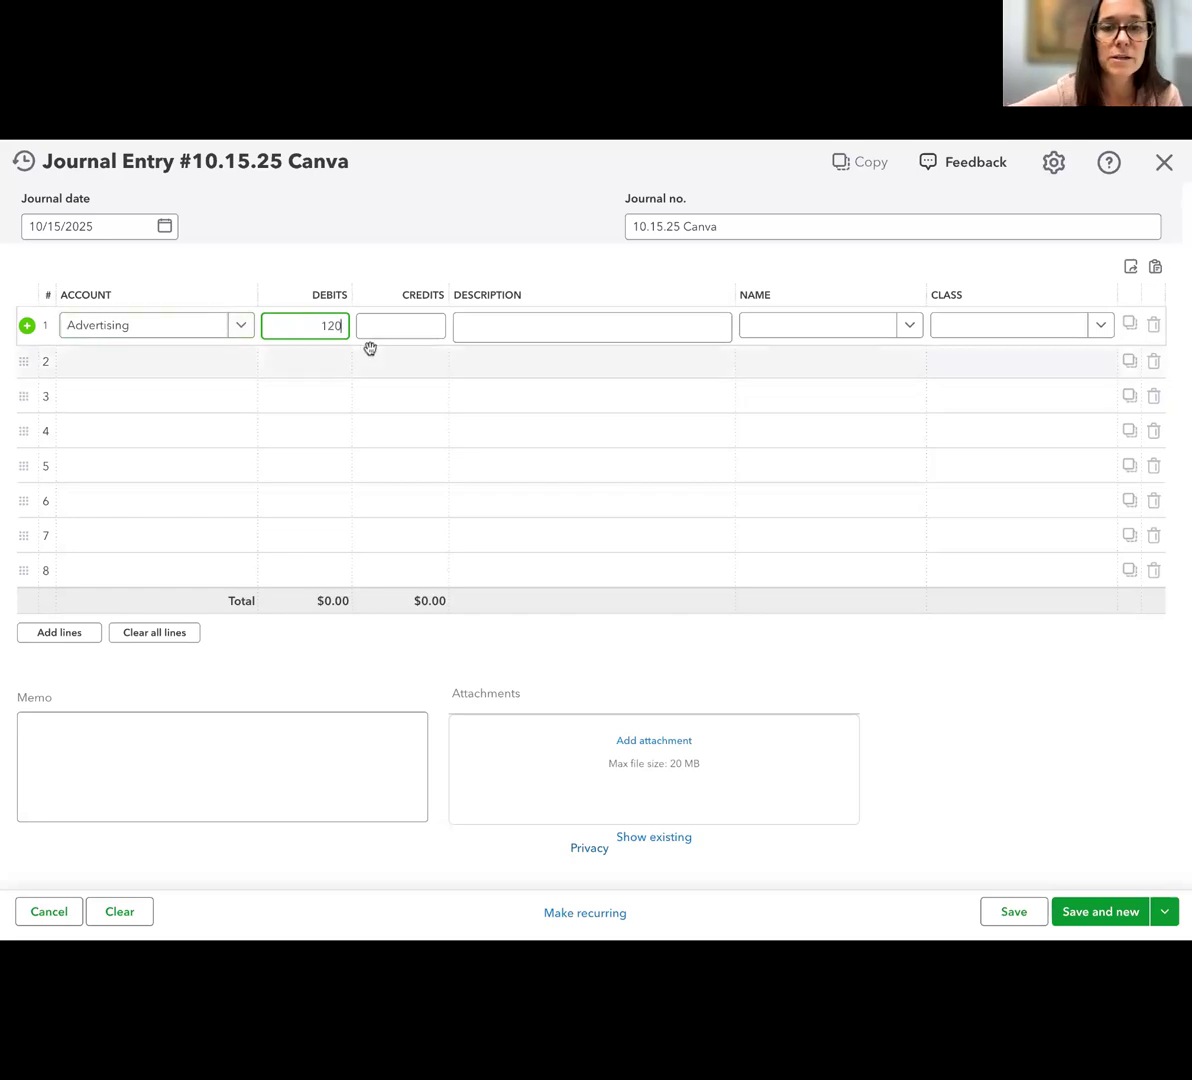
Describe the Advertising line as "500 business credit cards for Richmond location"
click(493, 327)
text(500 busines)
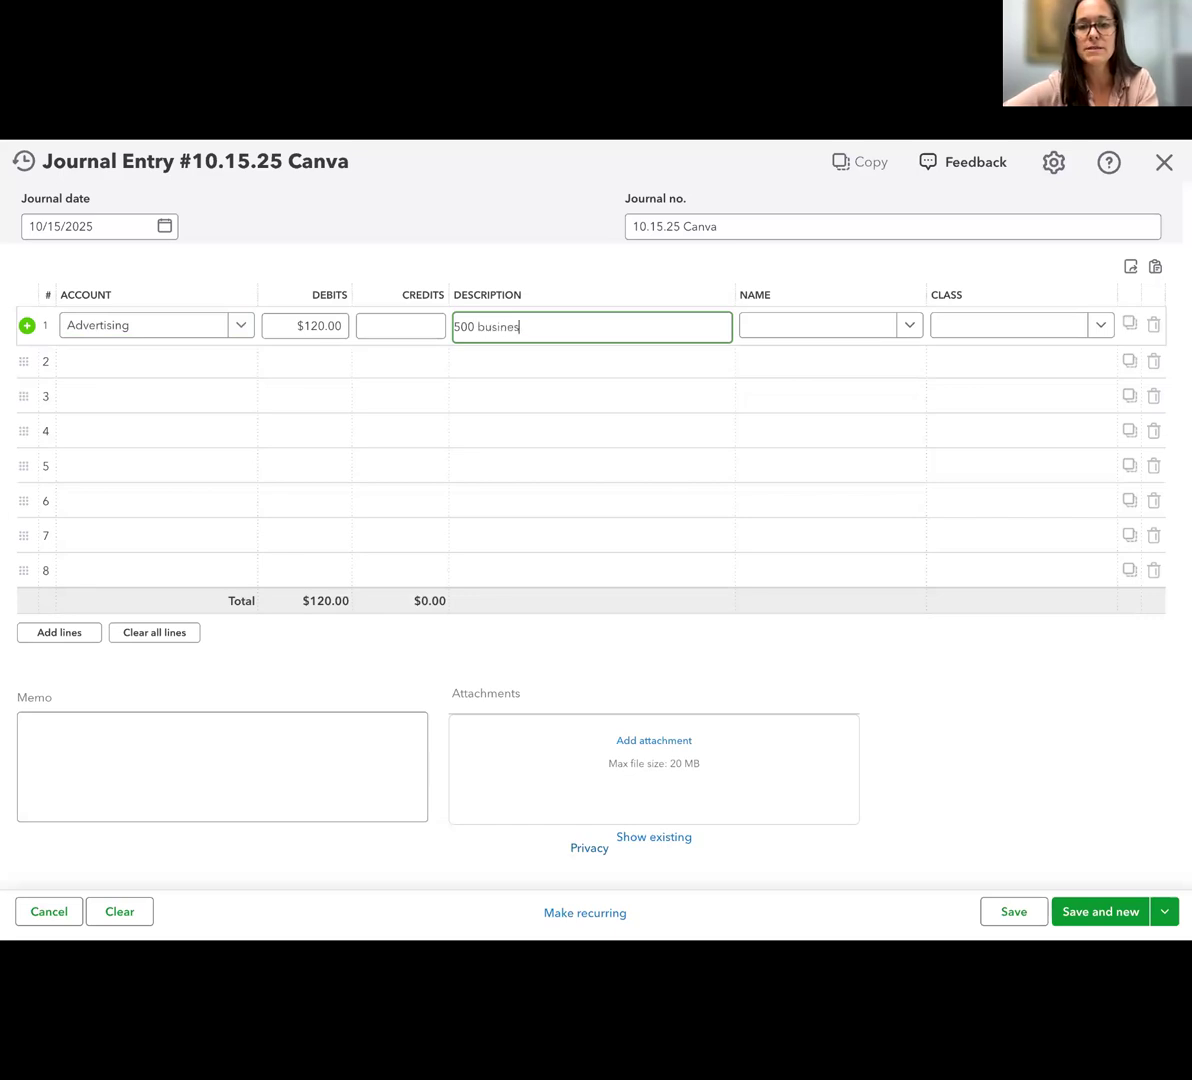
text(s credit cards for)
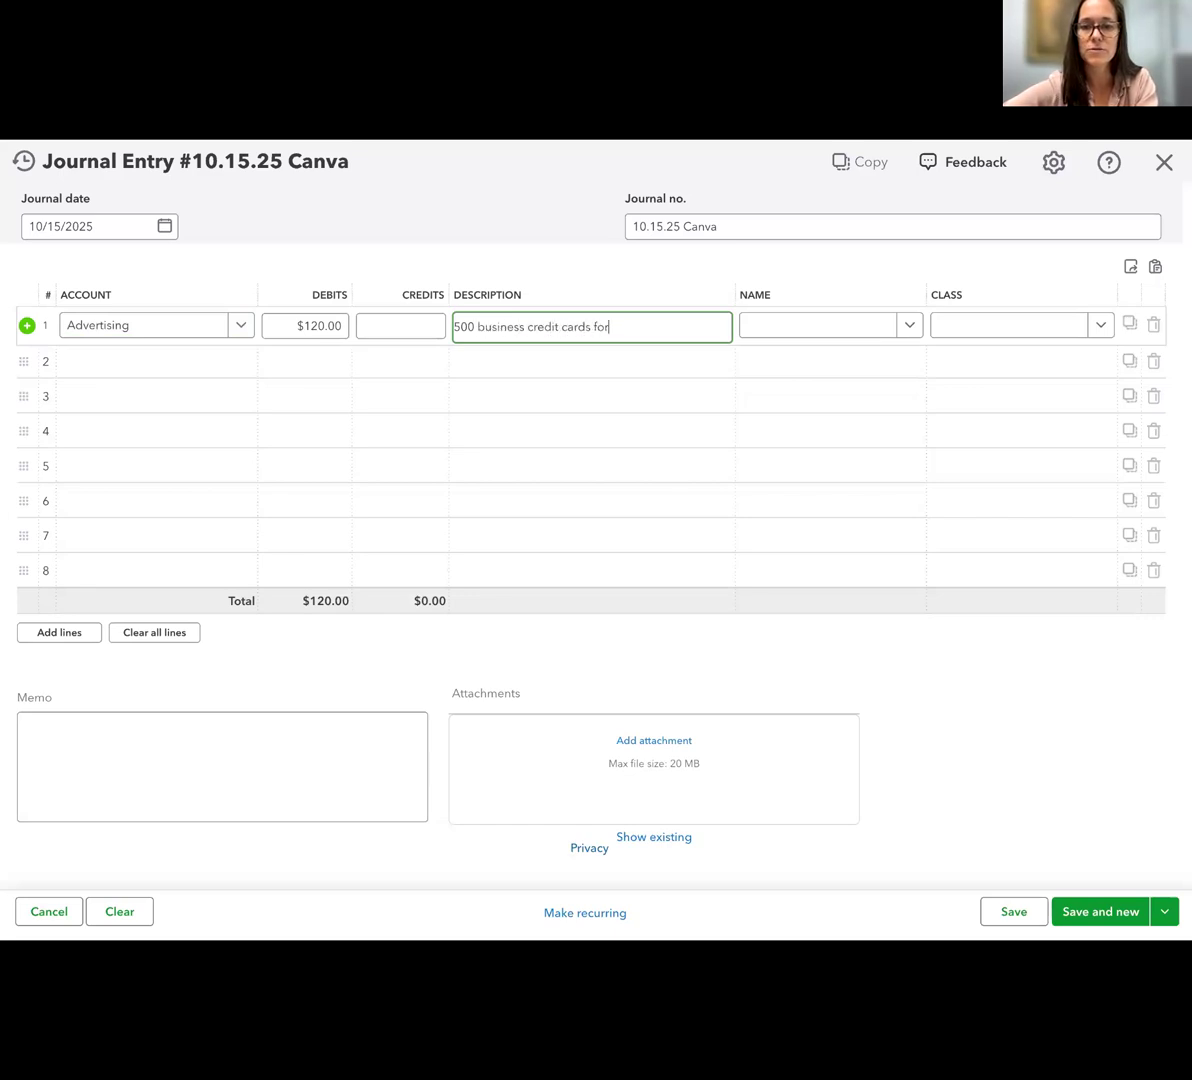
text( Richmond location)
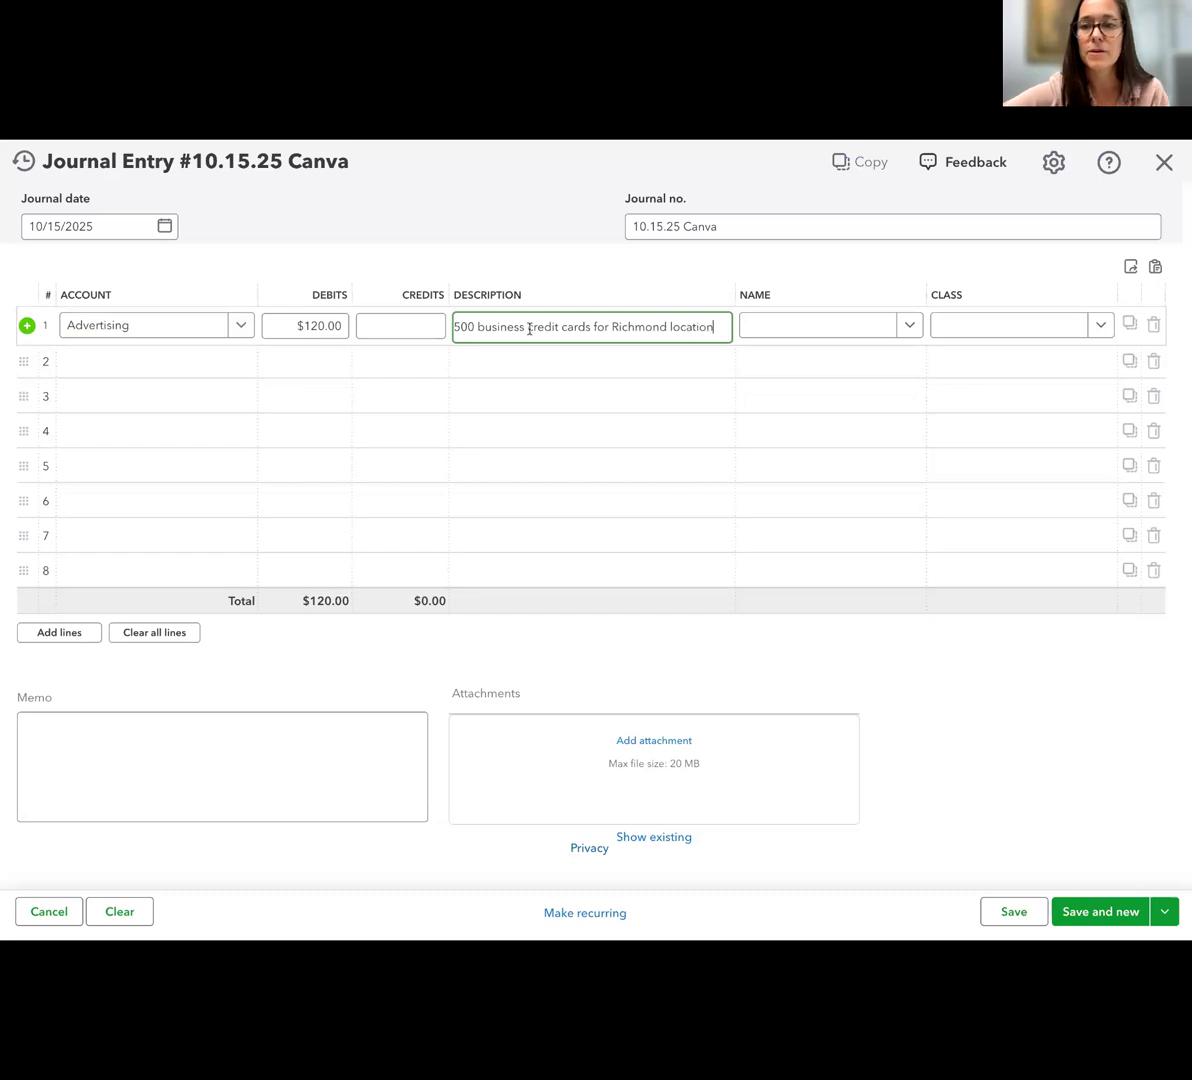
Assign class Richmond to the Advertising line and add Canva as a new name on it
click(998, 327)
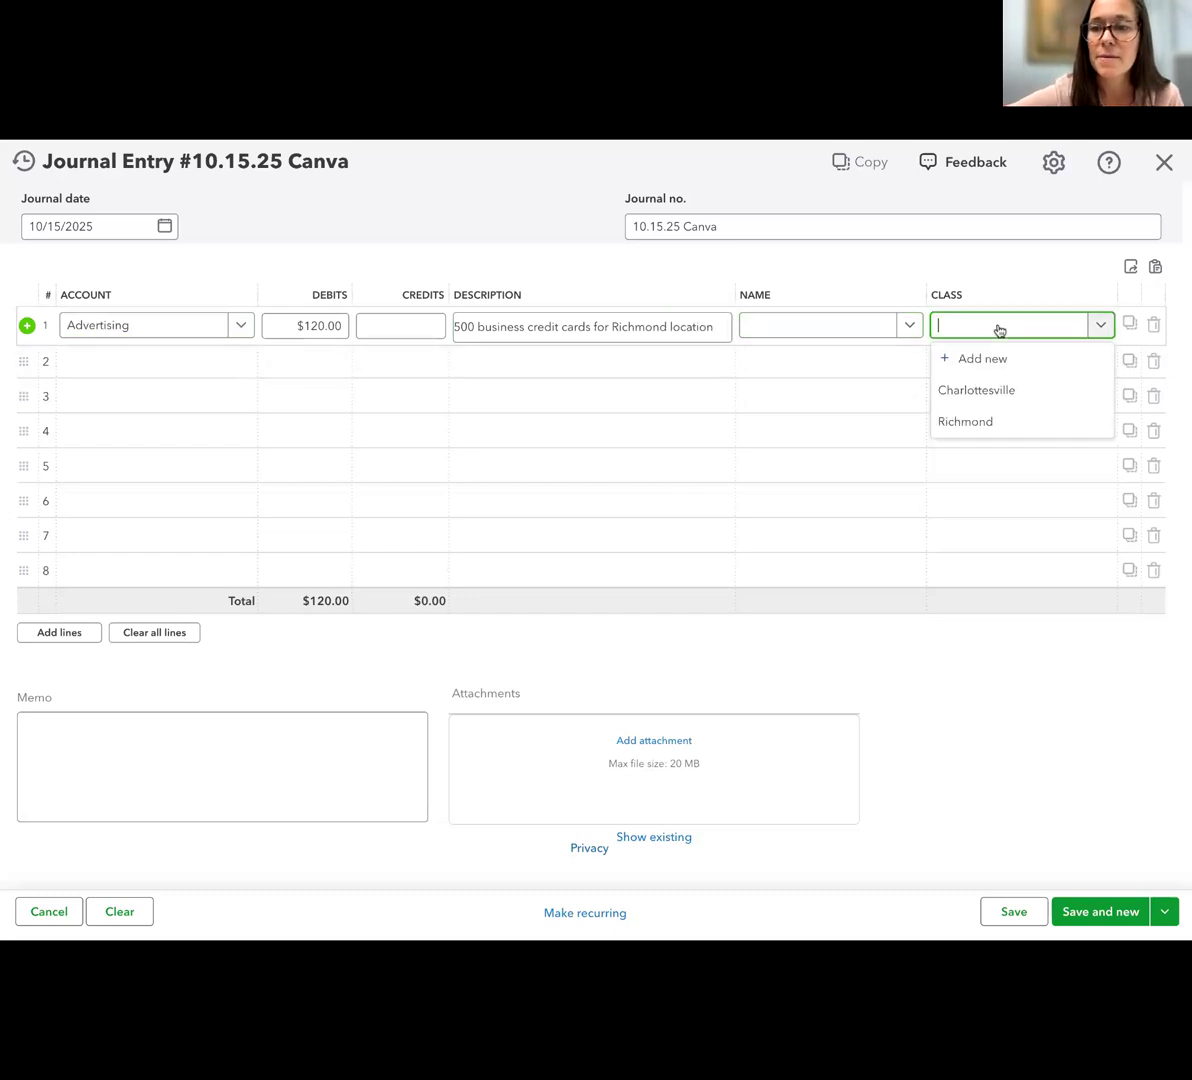
click(992, 424)
click(840, 336)
text(C)
key(BackSpace)
text(Canva)
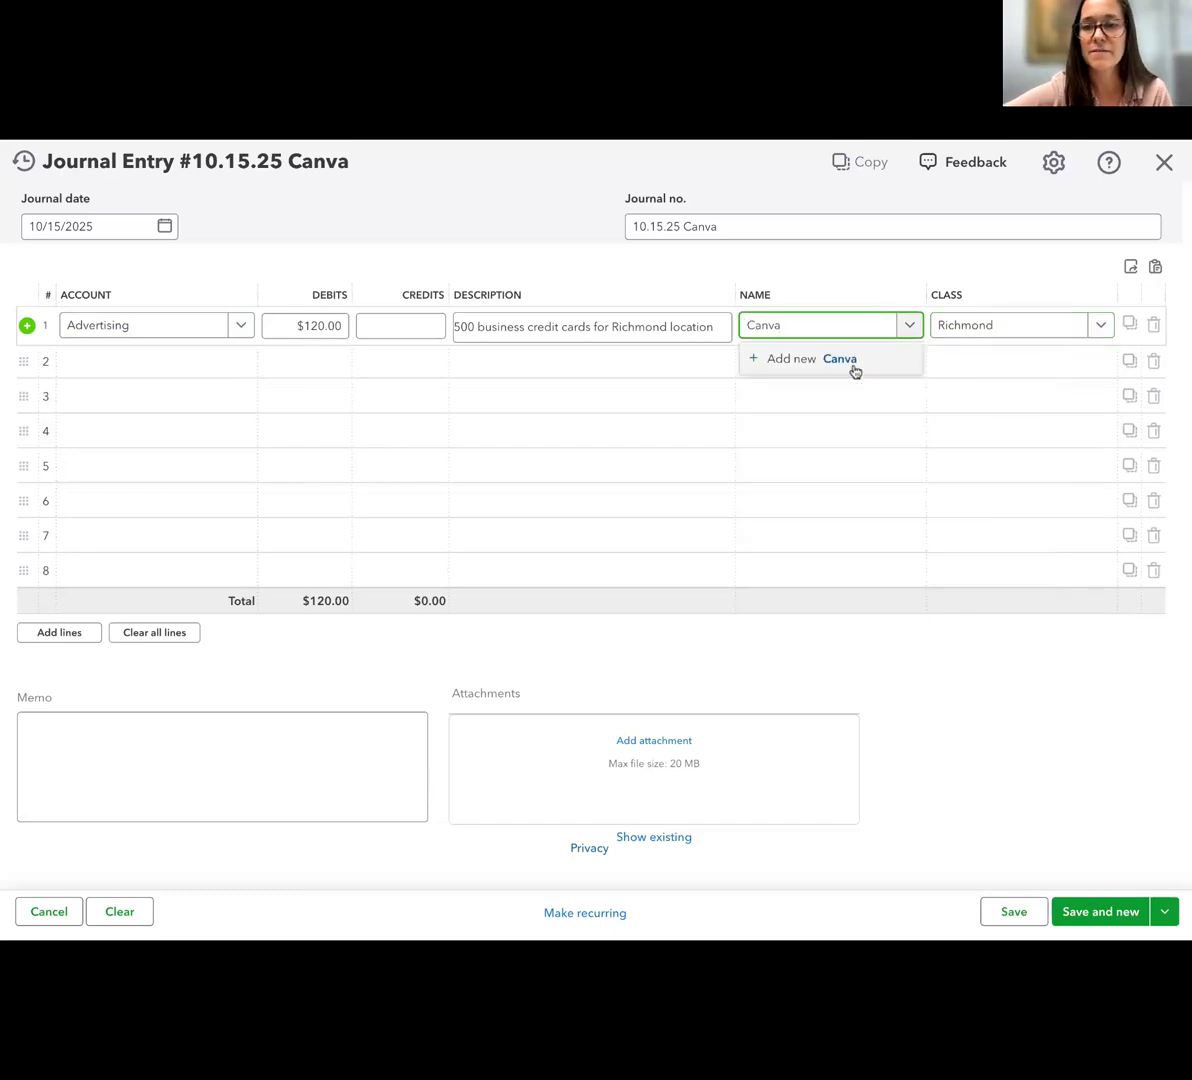
click(852, 362)
click(1128, 911)
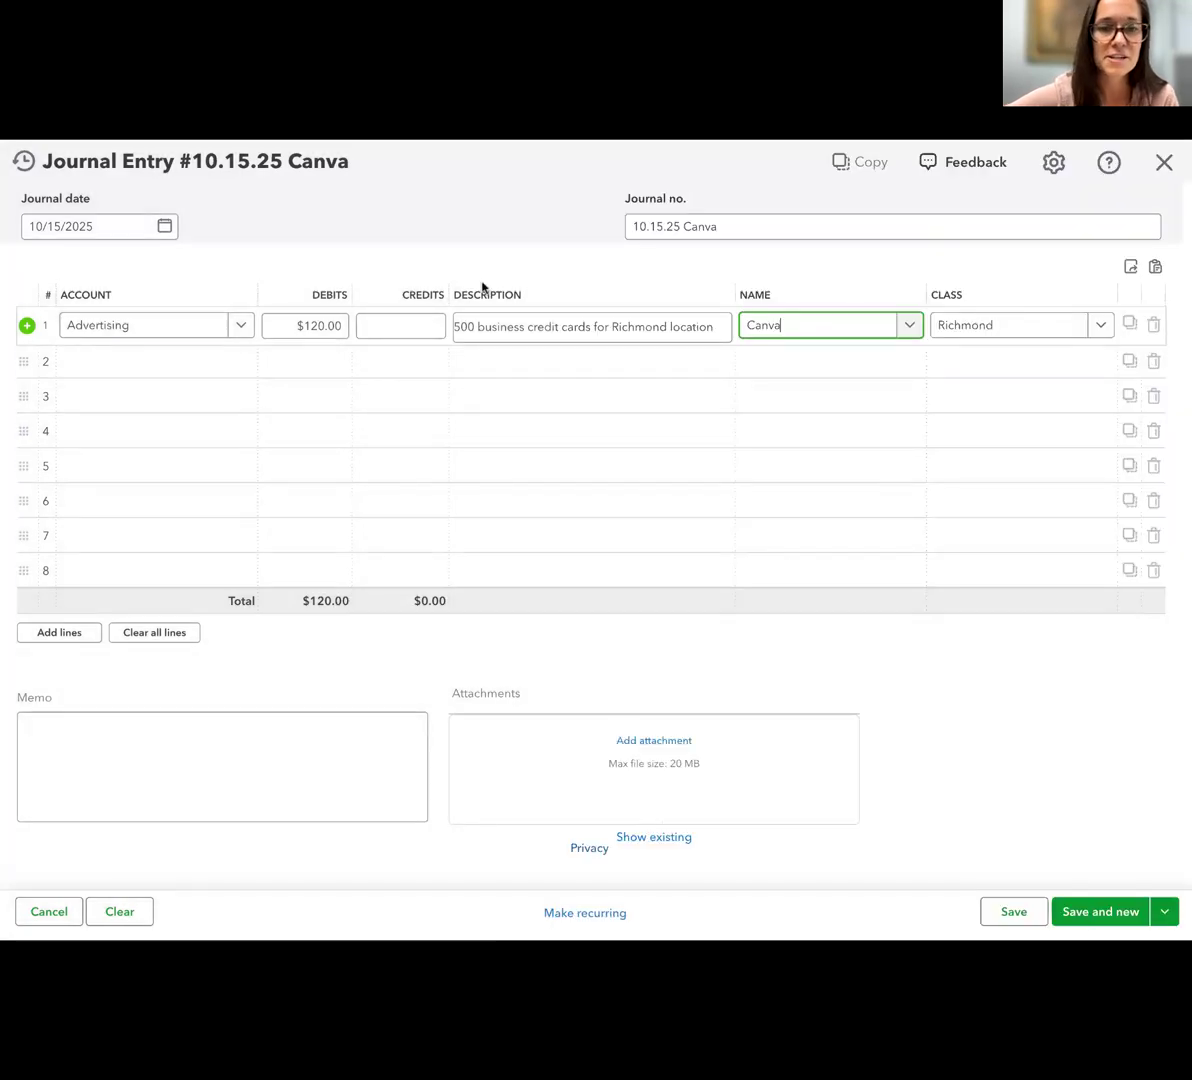
Start a new account named "Owner Investment" from line 2 of the journal entry
click(138, 360)
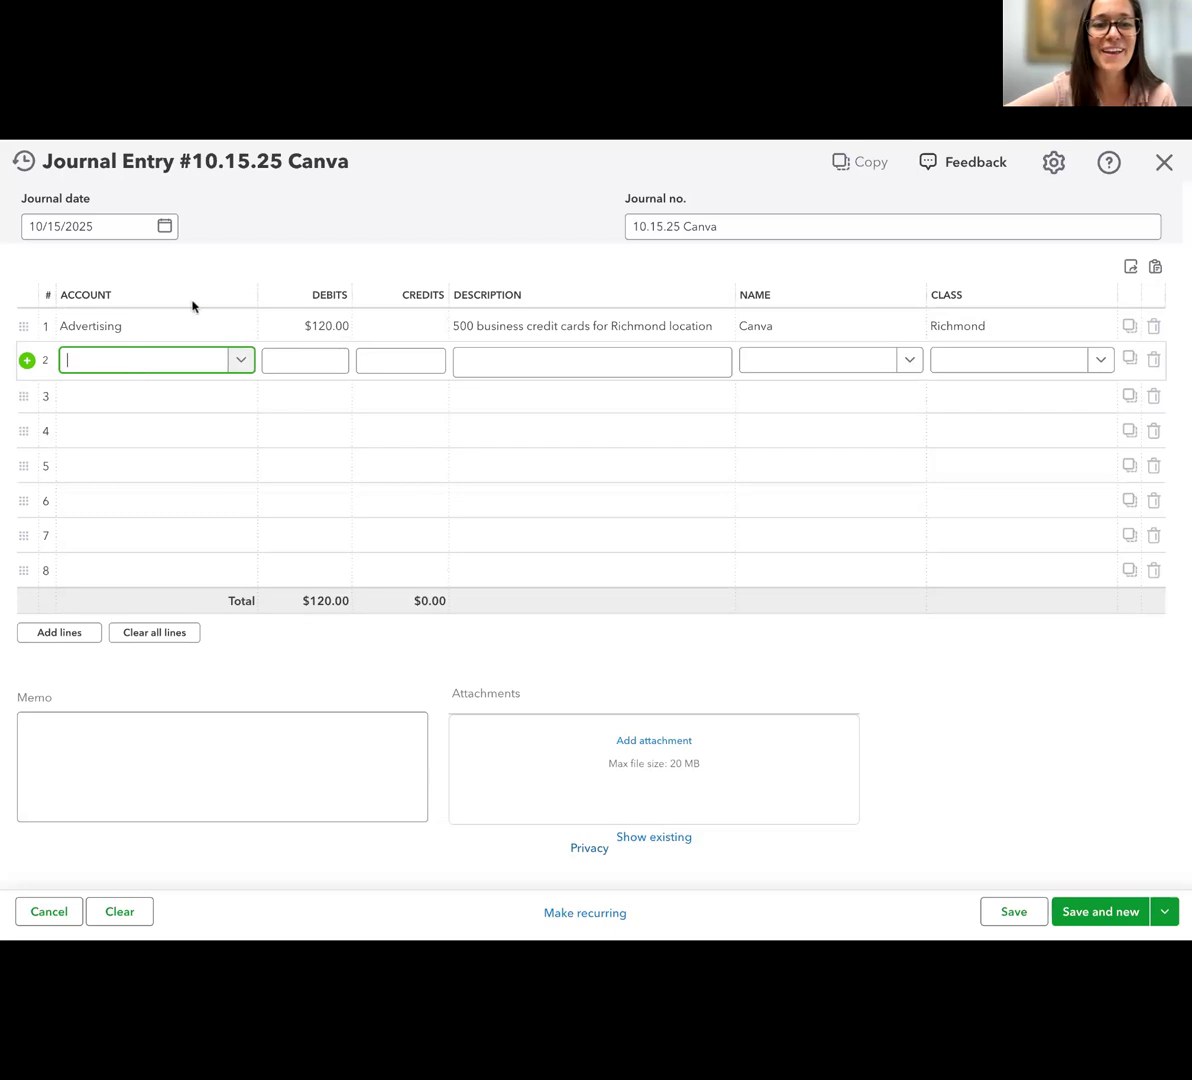
text(Owner Investment)
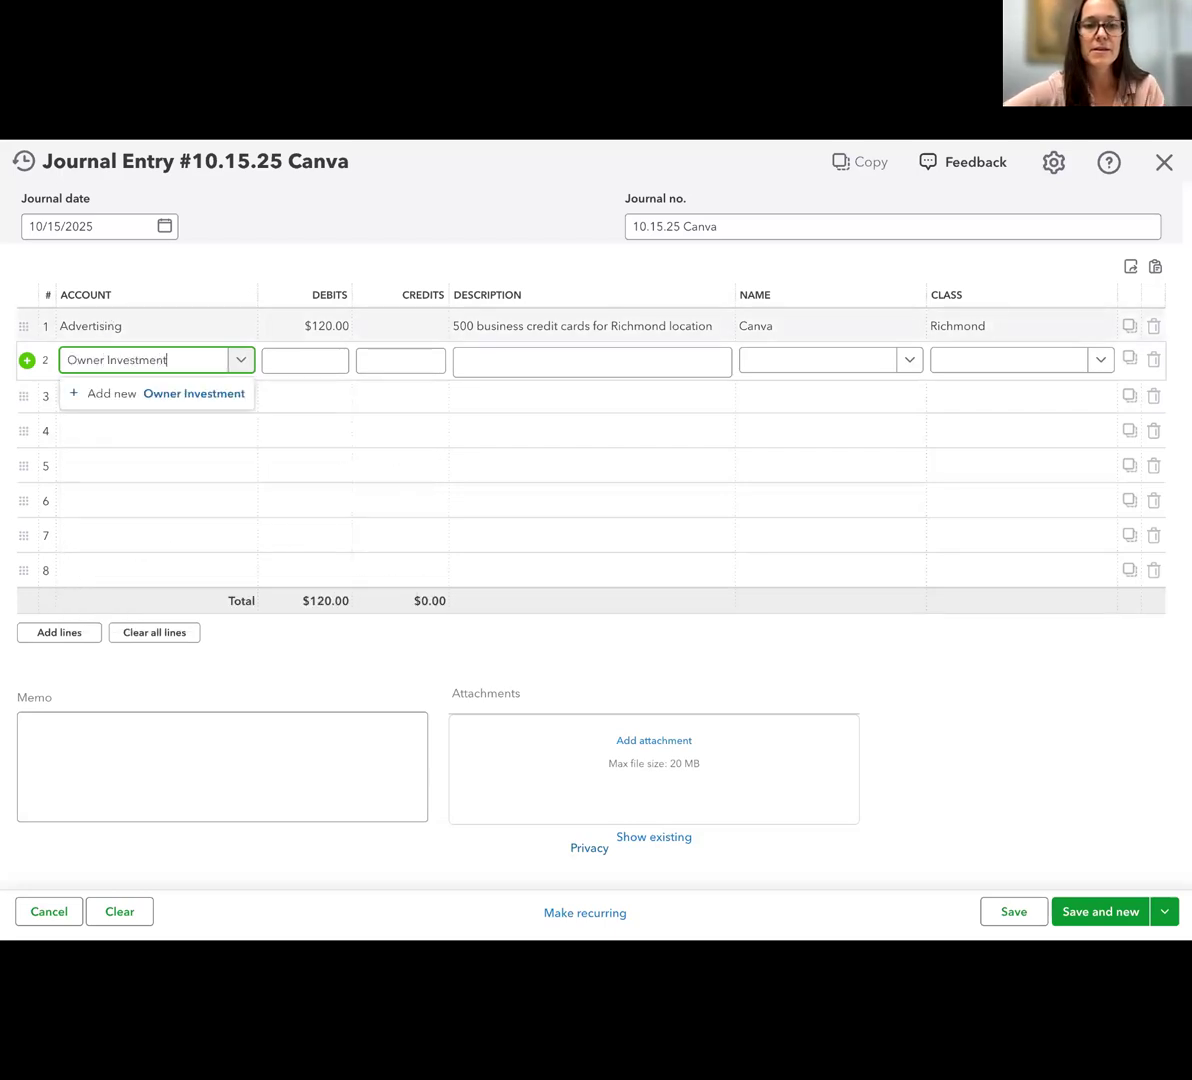
click(127, 395)
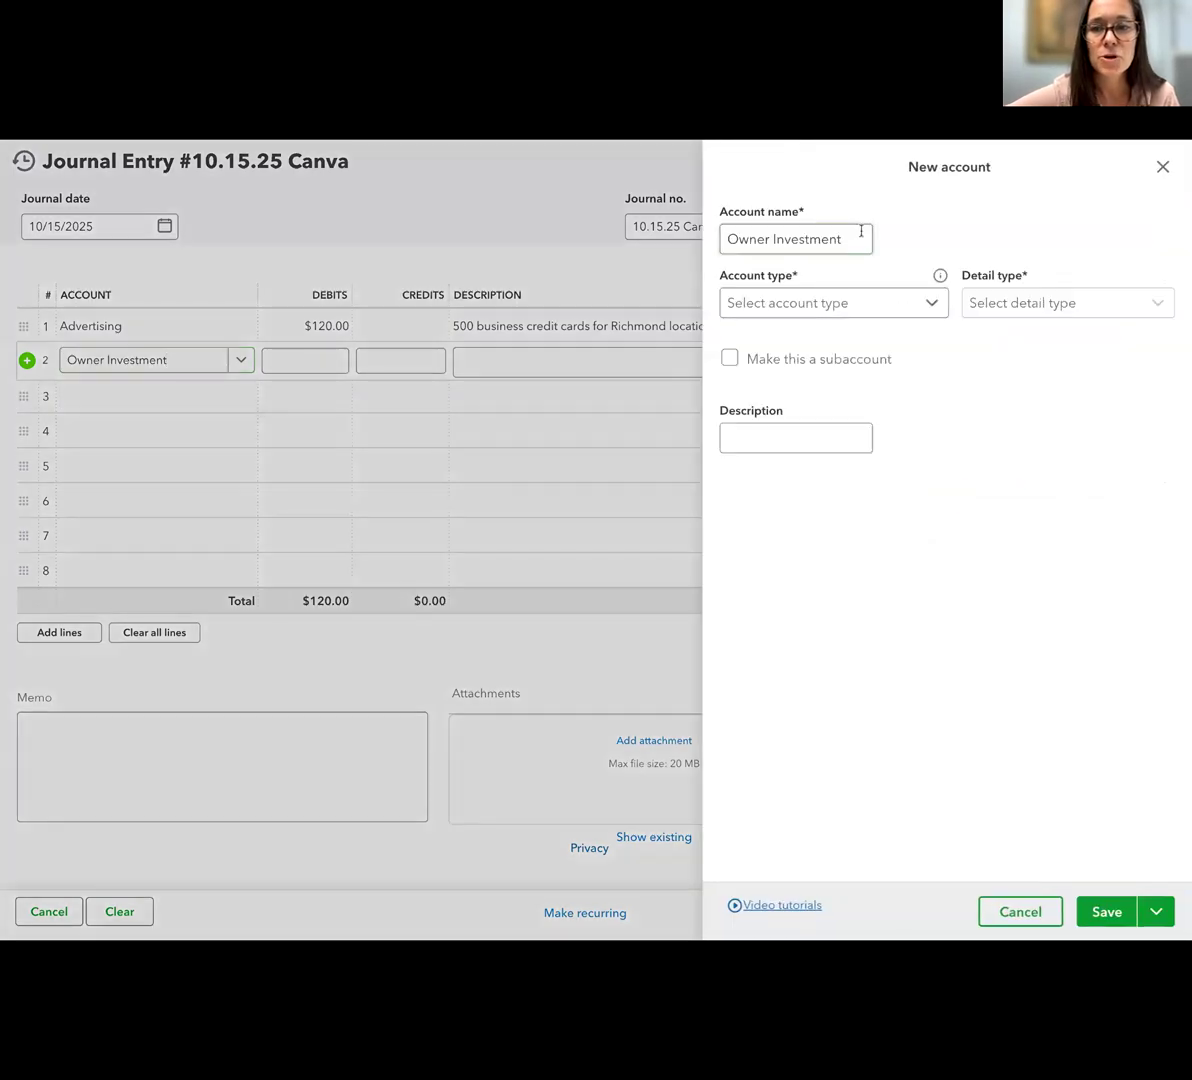
Set the Owner Investment account's type to Equity and its detail type to Owner's Equity, and save the account
click(833, 302)
scroll(814, 480, down, 1)
scroll(814, 487, down, 2)
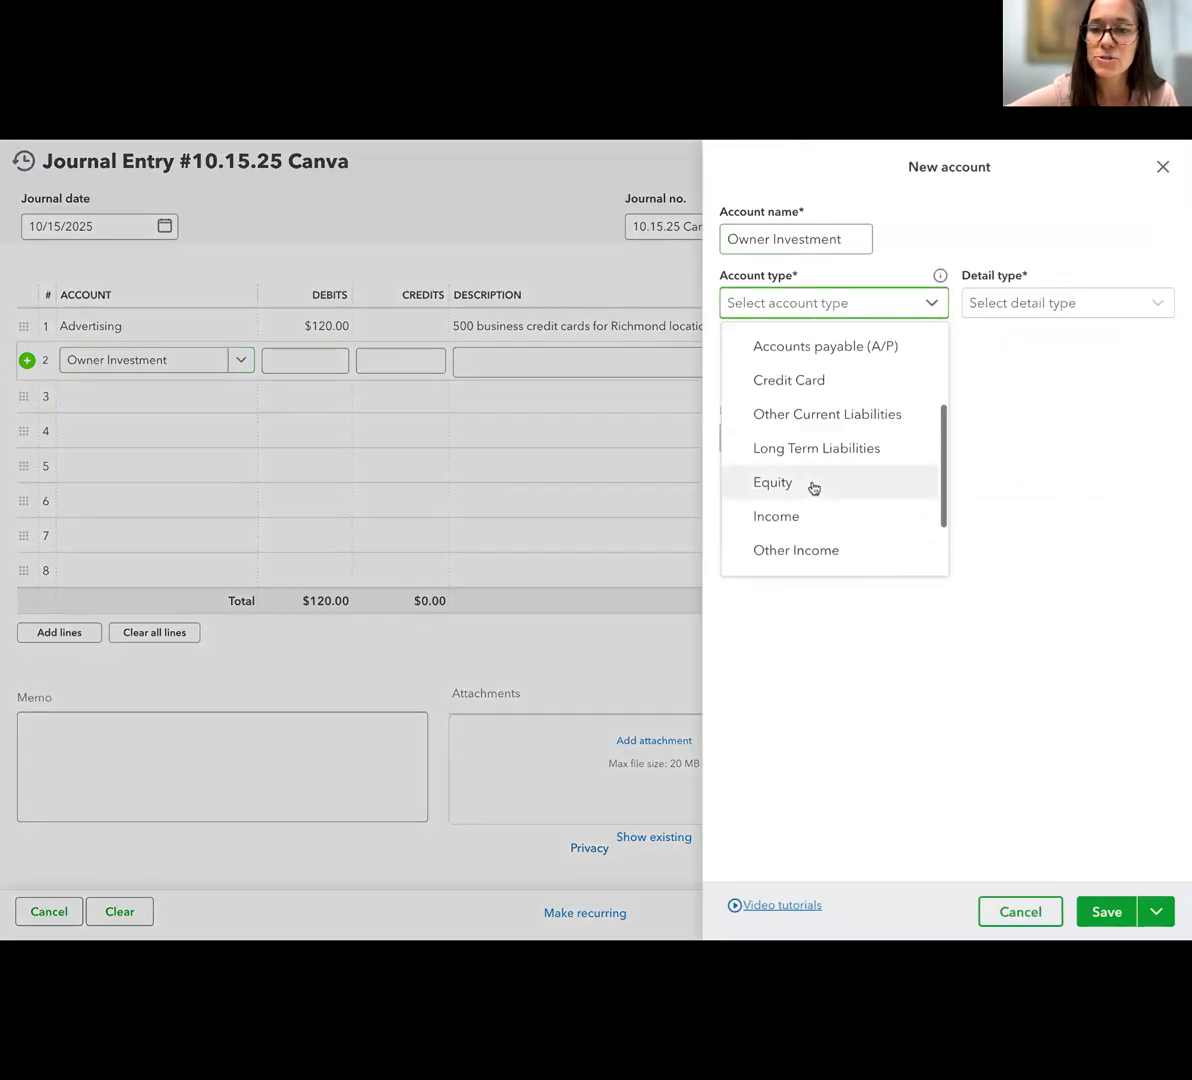
click(814, 487)
click(1036, 311)
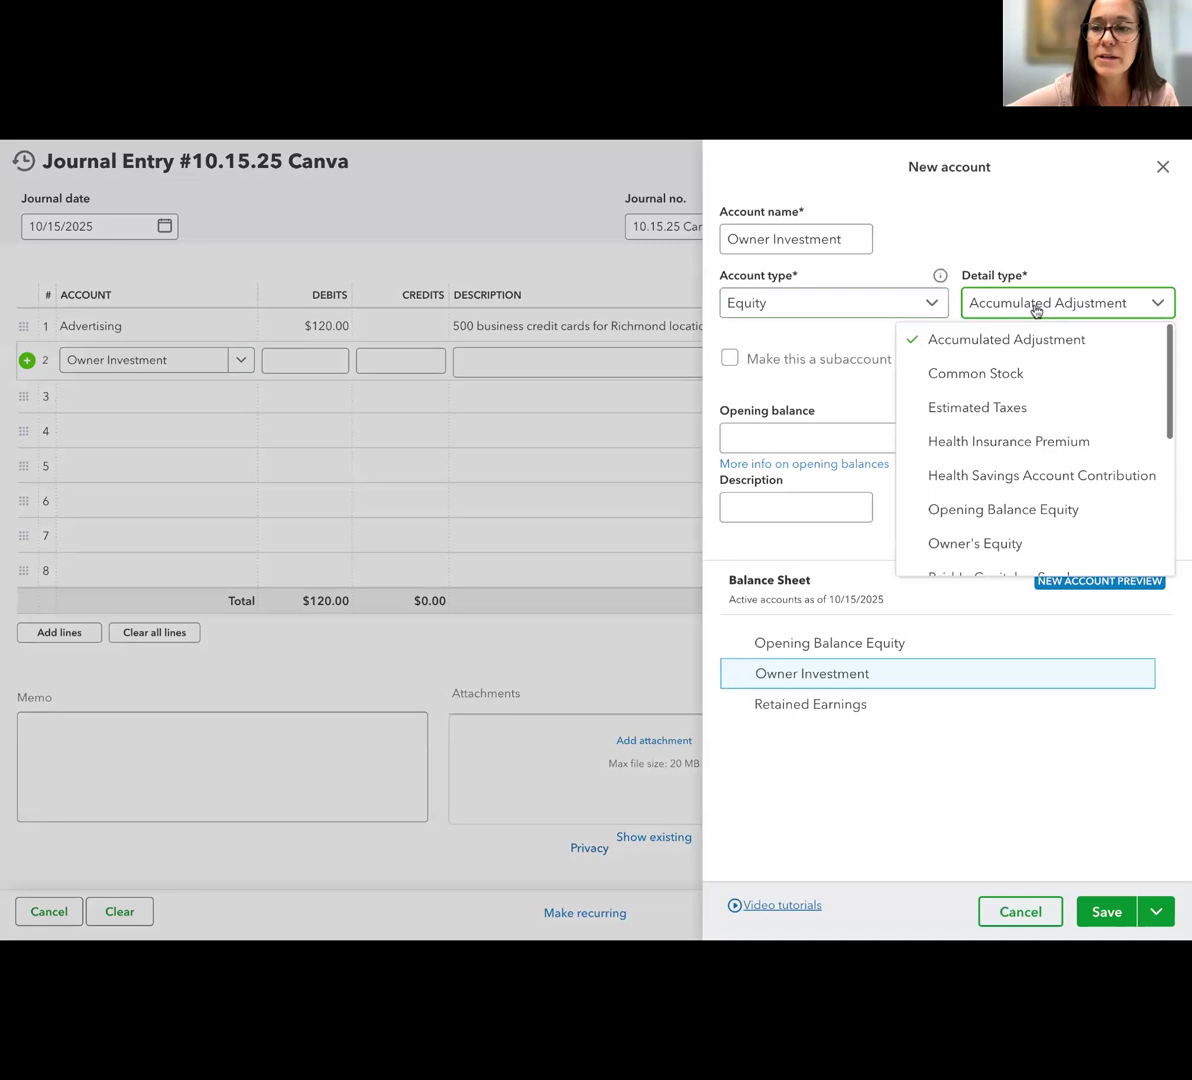
click(1016, 543)
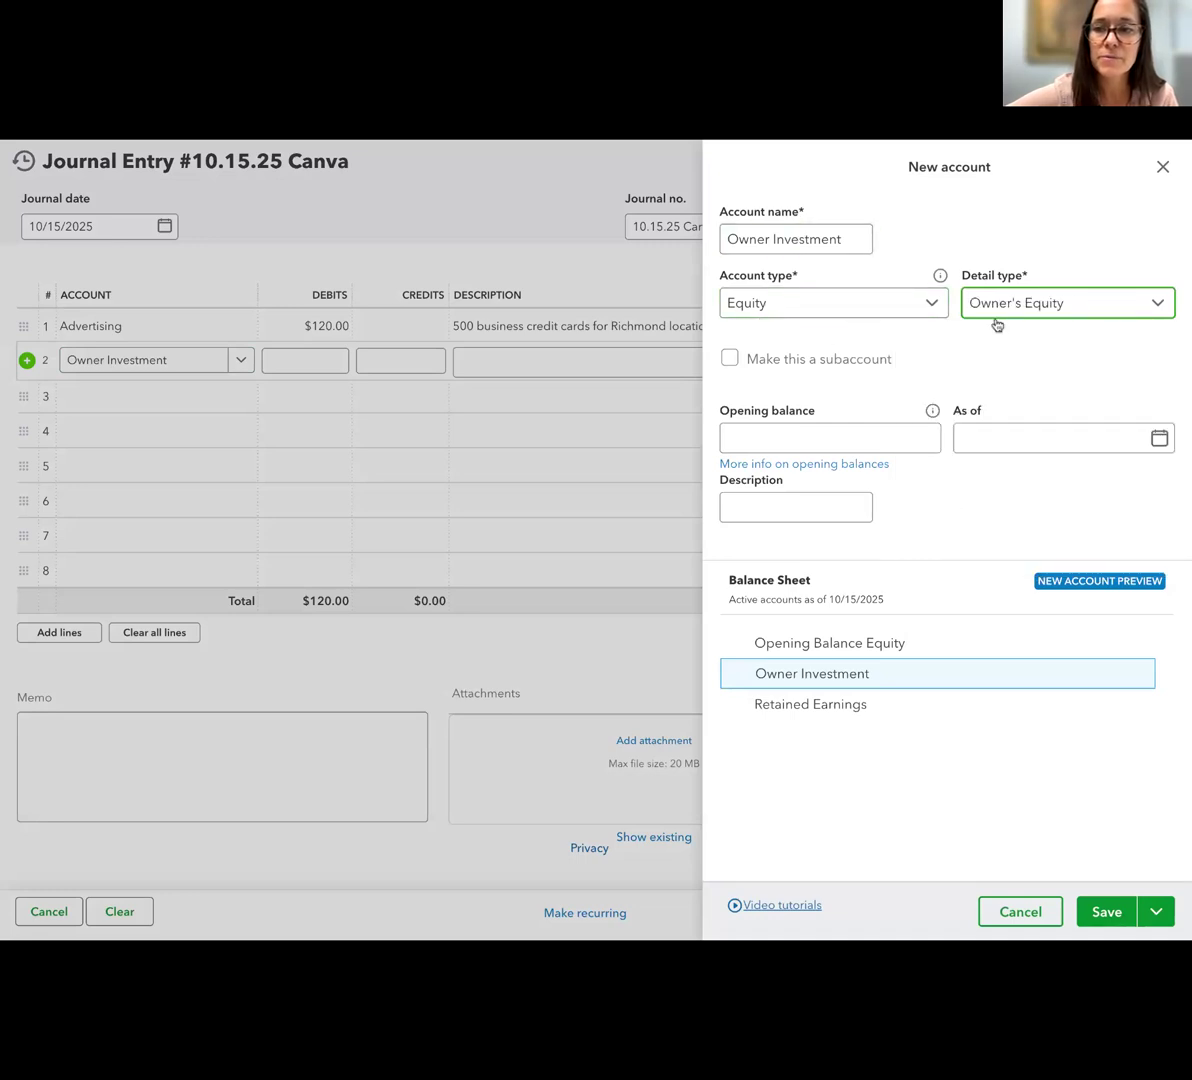
click(1107, 911)
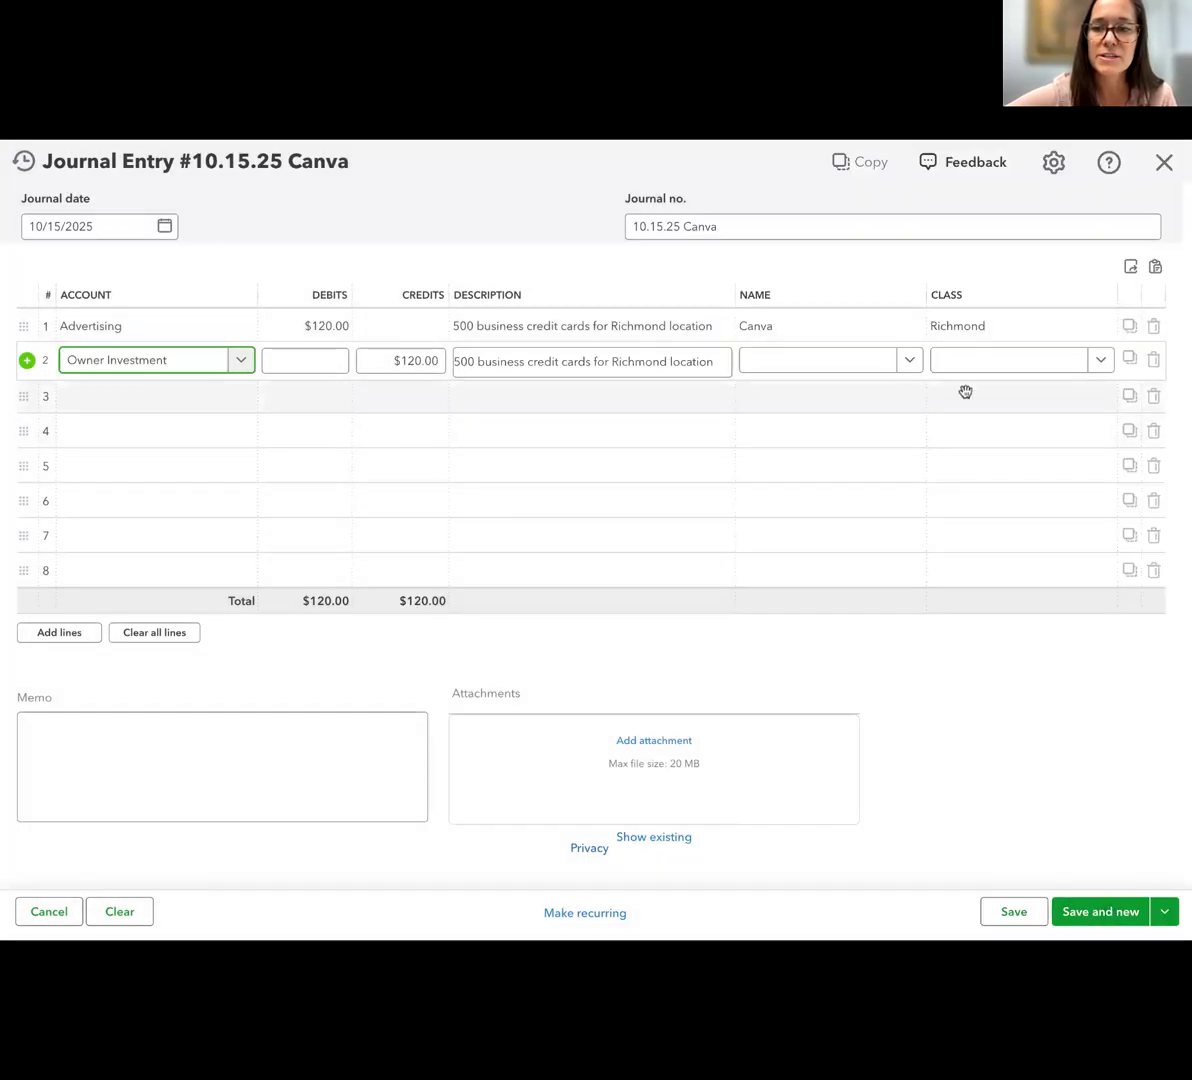
Attach "Screenshot 2025-10-15 at 8.56.47 AM.png" to the Canva journal entry, then save and close the entry
click(640, 747)
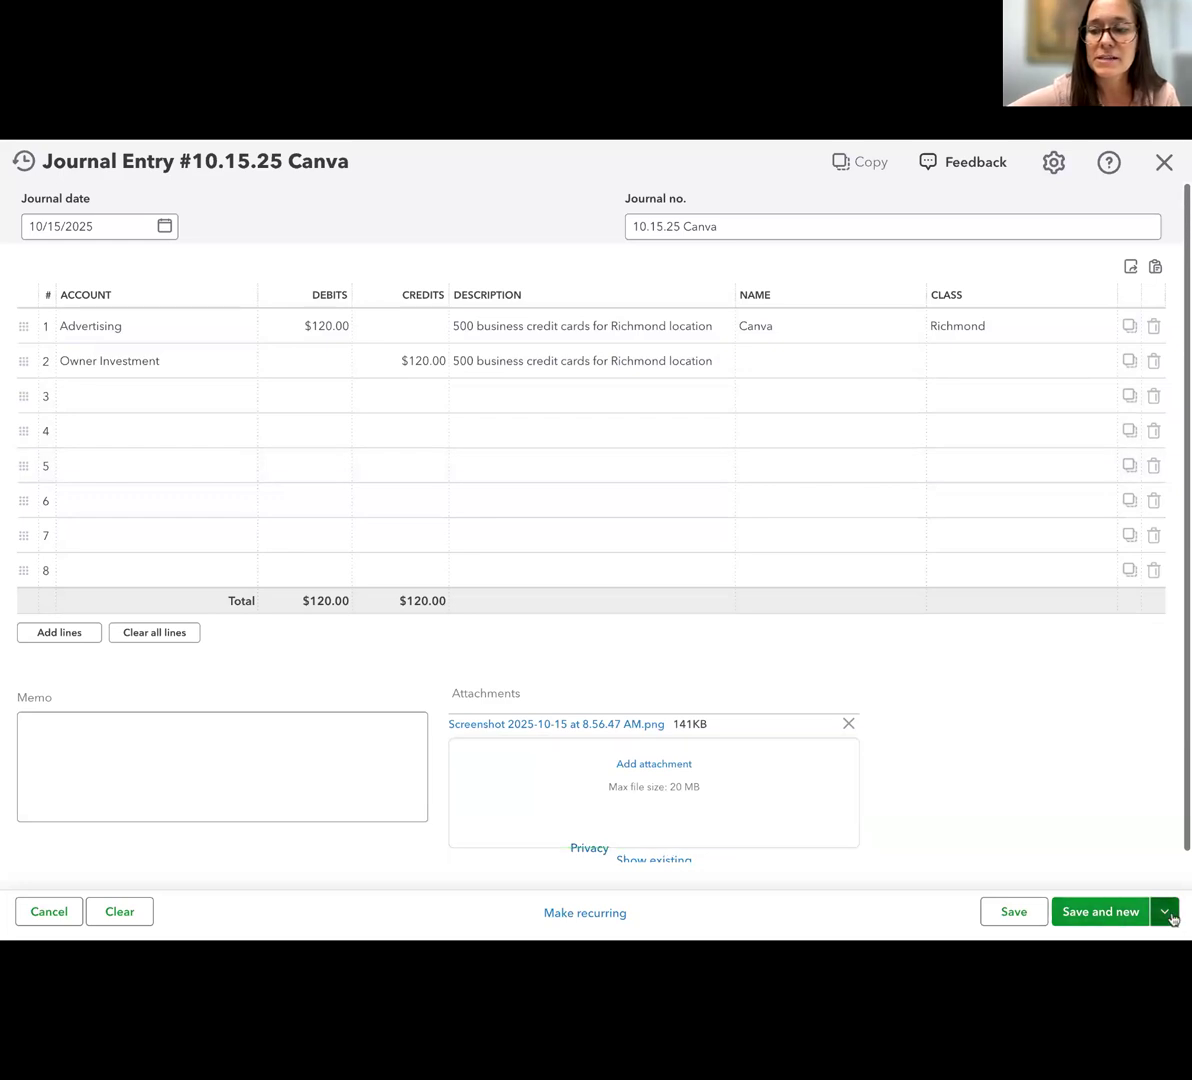
click(1165, 912)
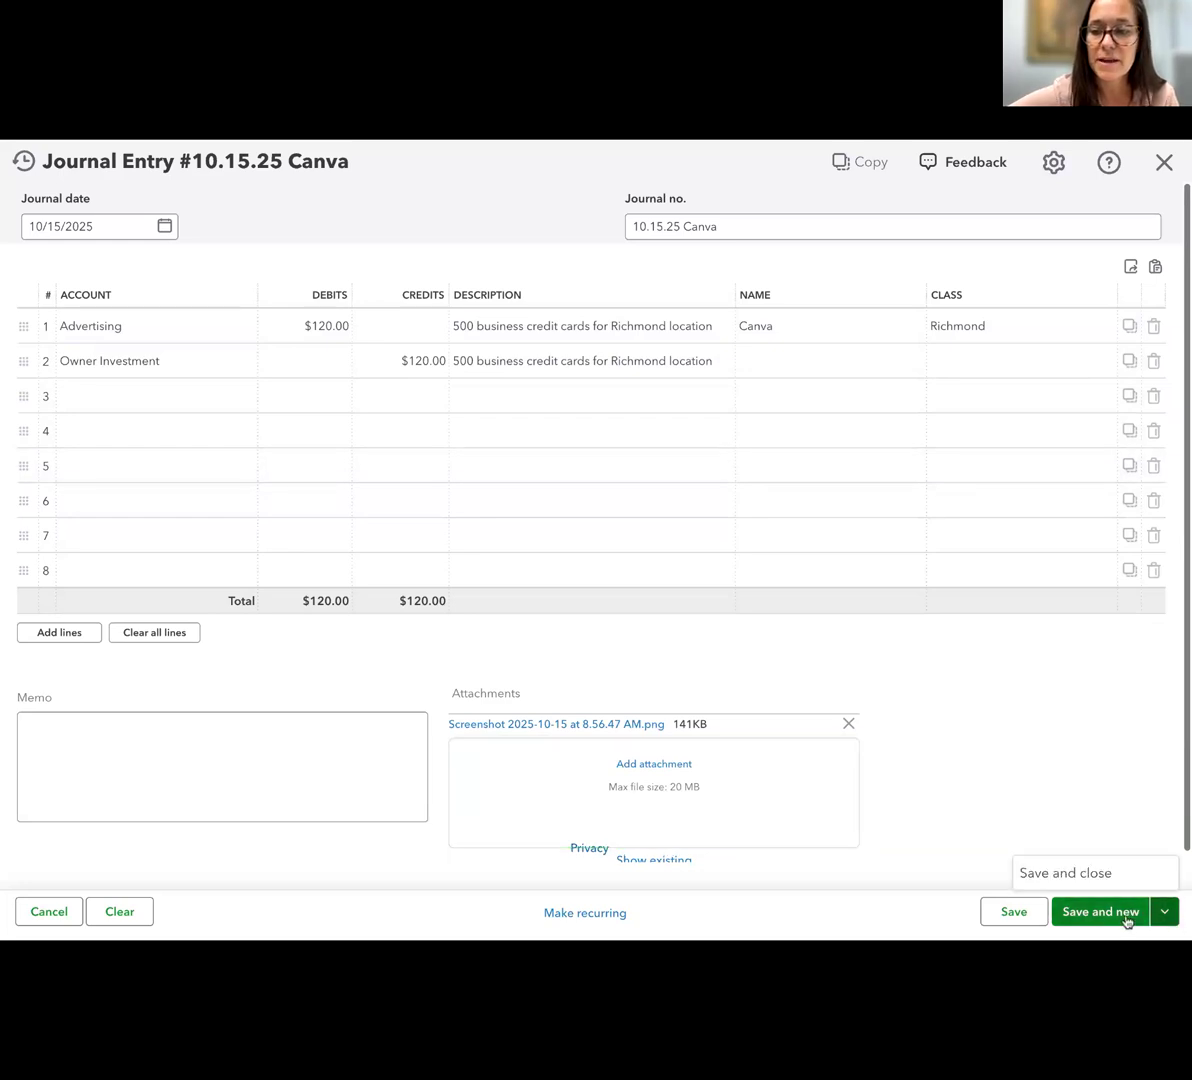
click(1110, 870)
Open a new journal entry and start a new account named "interest paid" from line 1
click(648, 610)
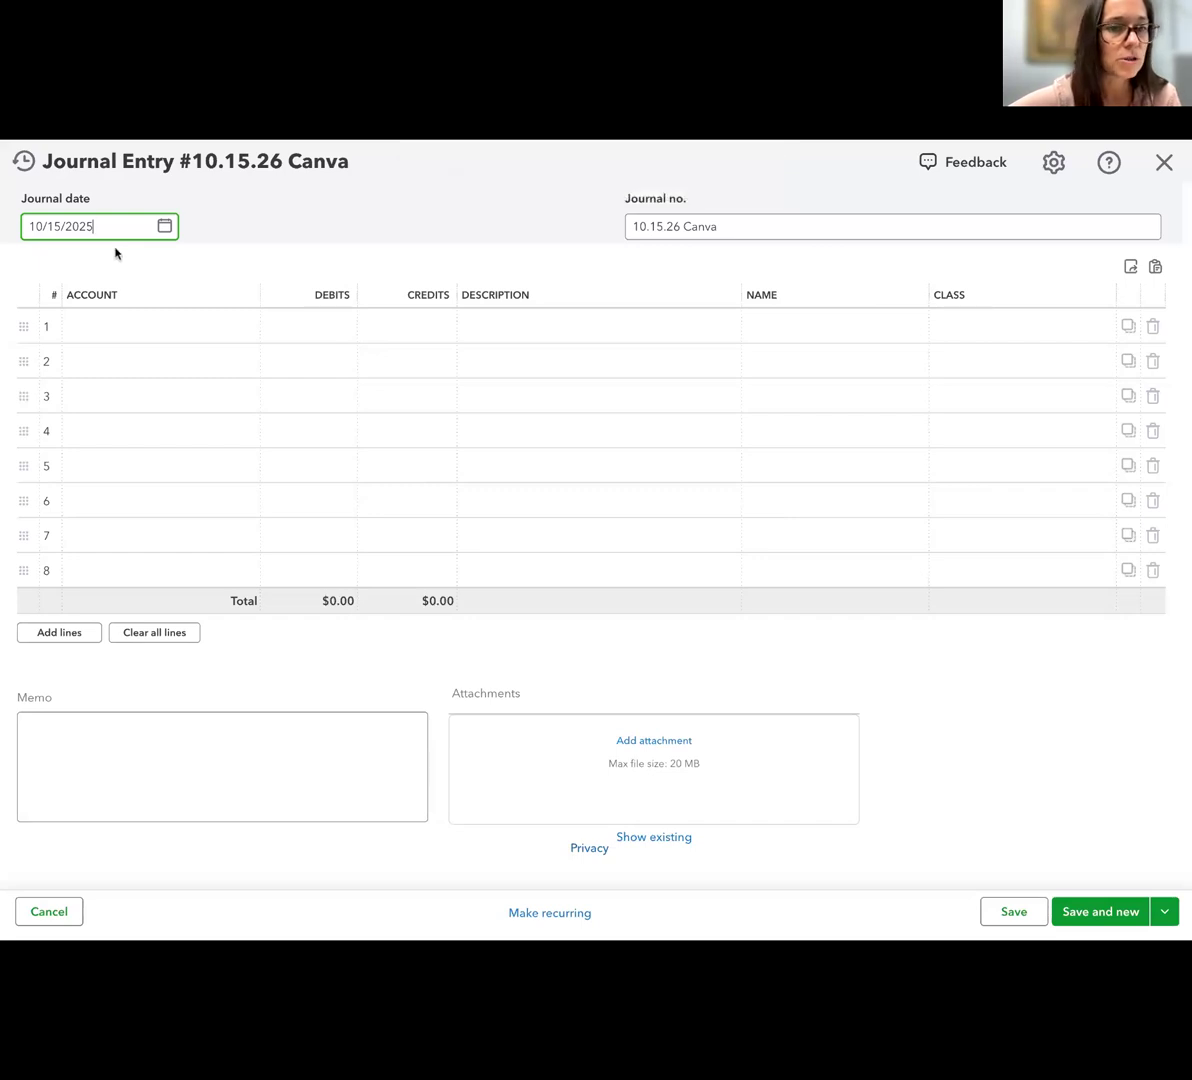
triple_click(88, 225)
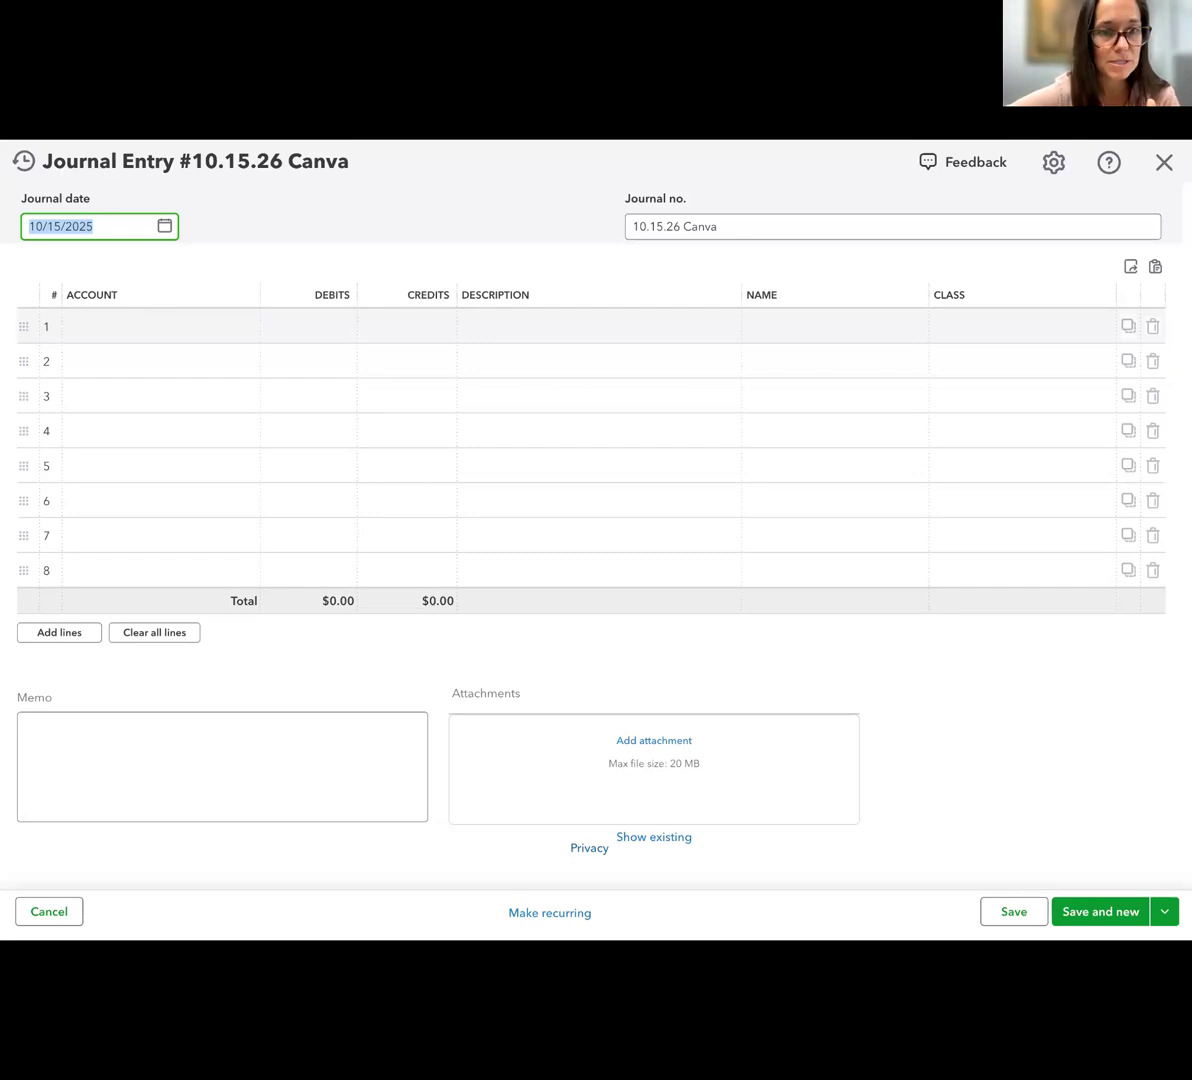
click(160, 326)
text(inter)
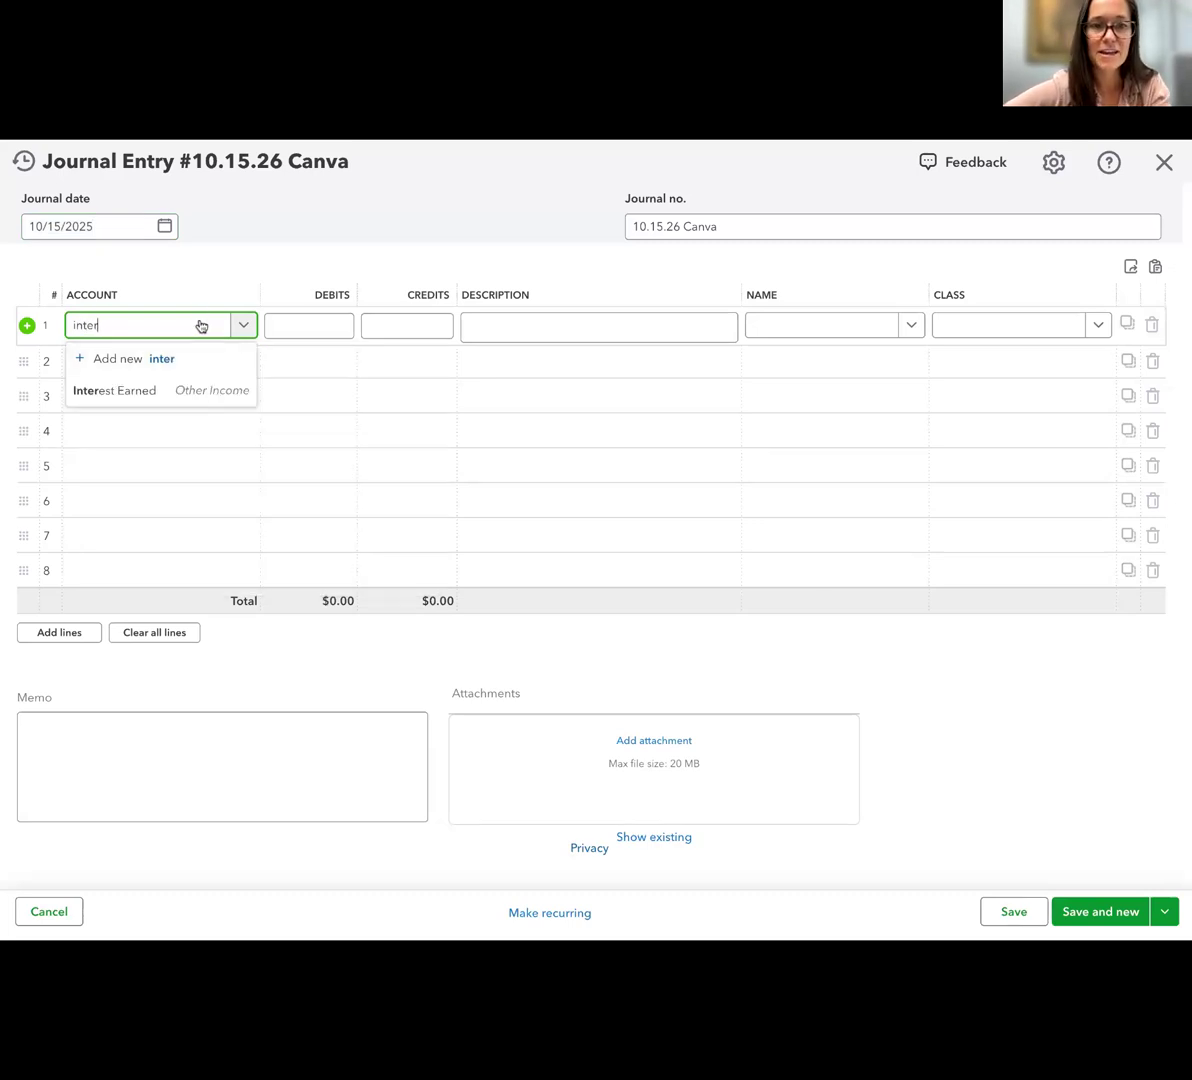
text(est paid)
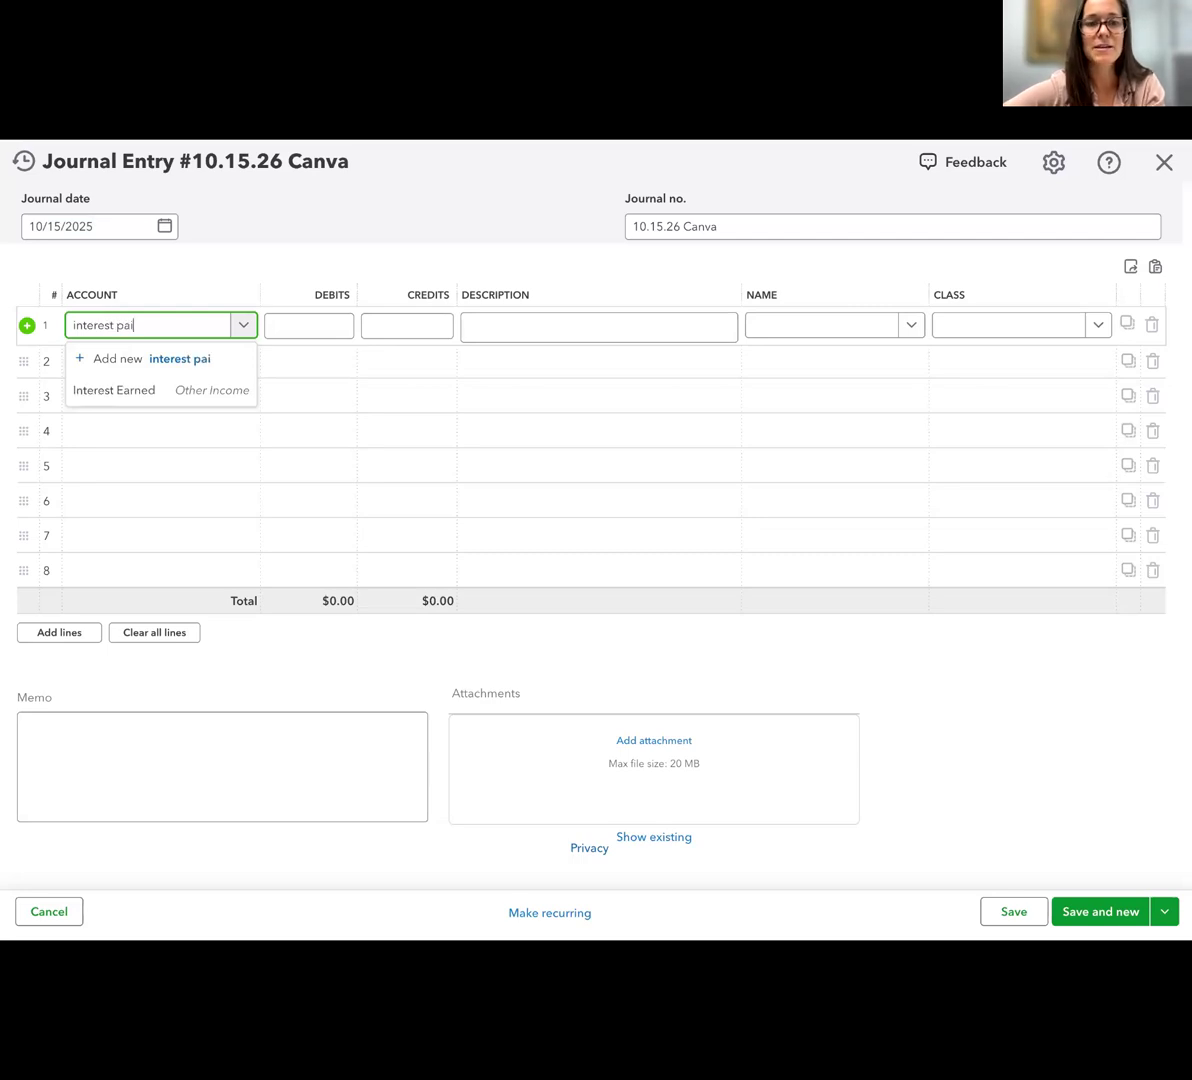
click(194, 359)
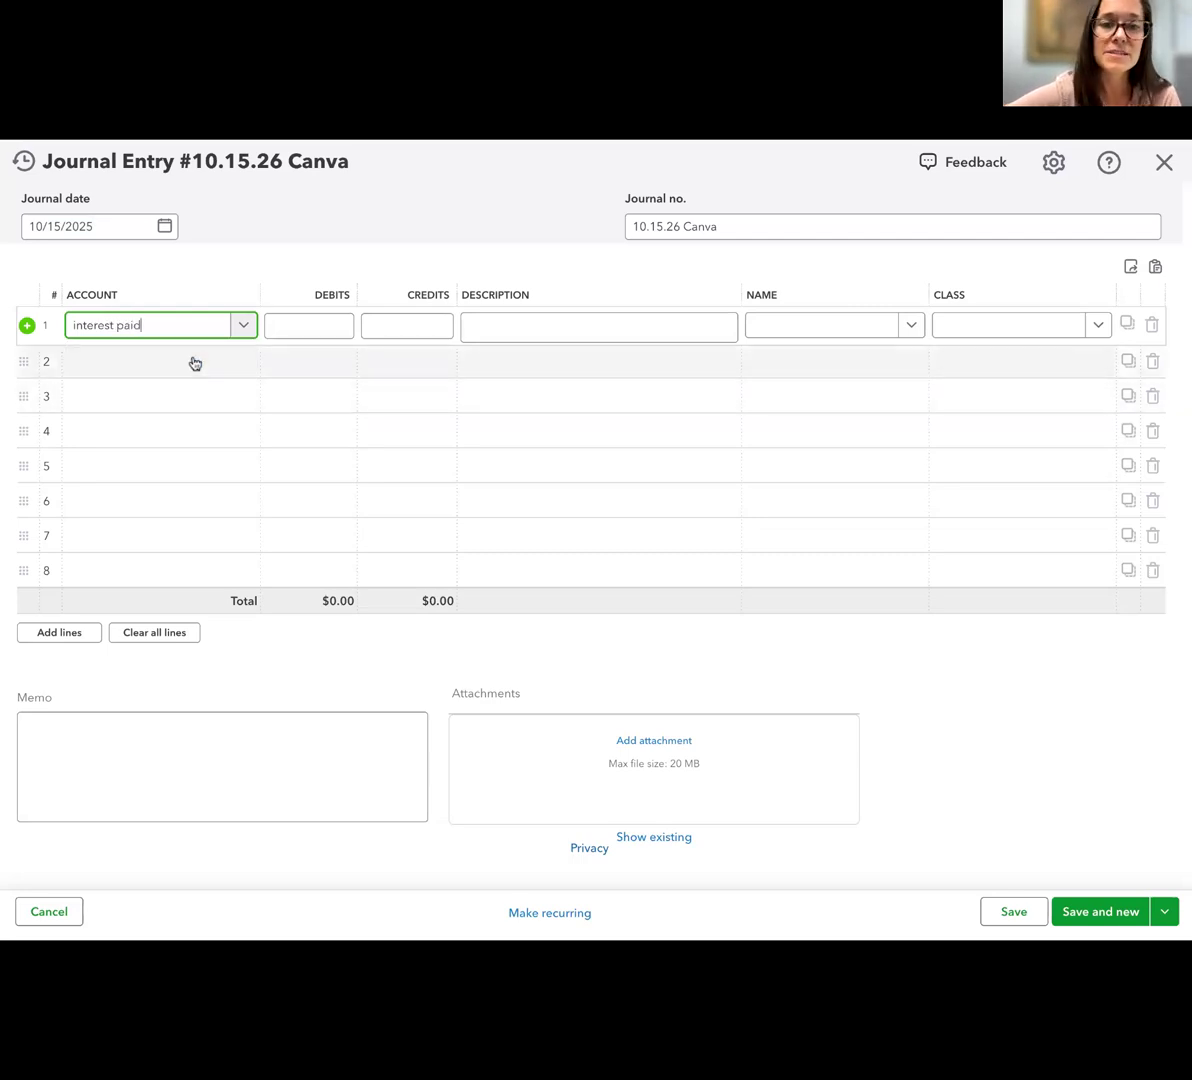
Set the interest paid account's type to Expenses and its detail type to Interest Paid, and save the account
click(872, 303)
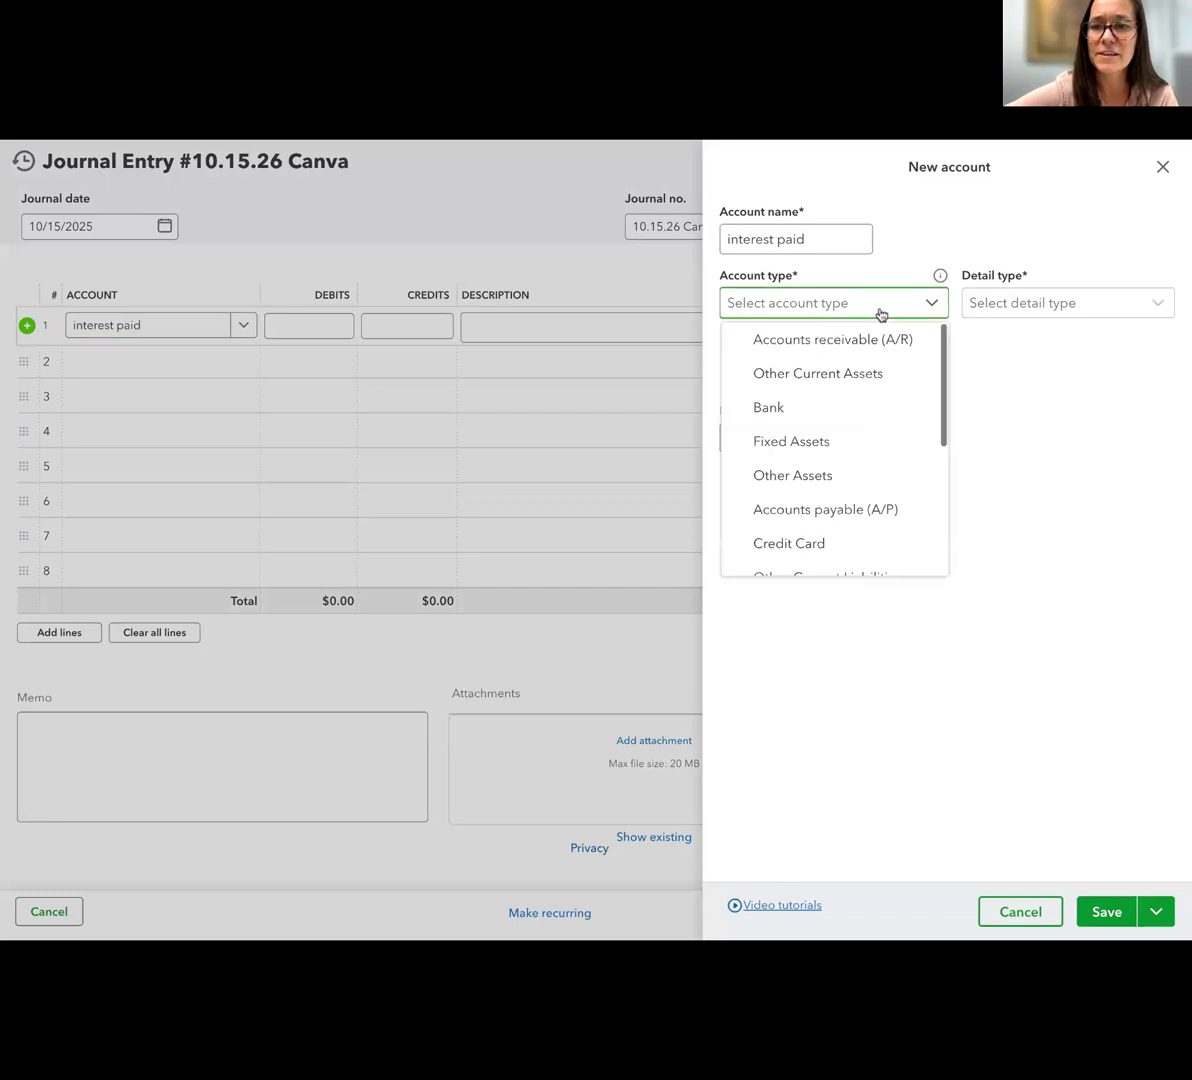
scroll(846, 495, down, 3)
click(836, 527)
click(1014, 300)
scroll(1011, 452, down, 3)
click(1005, 481)
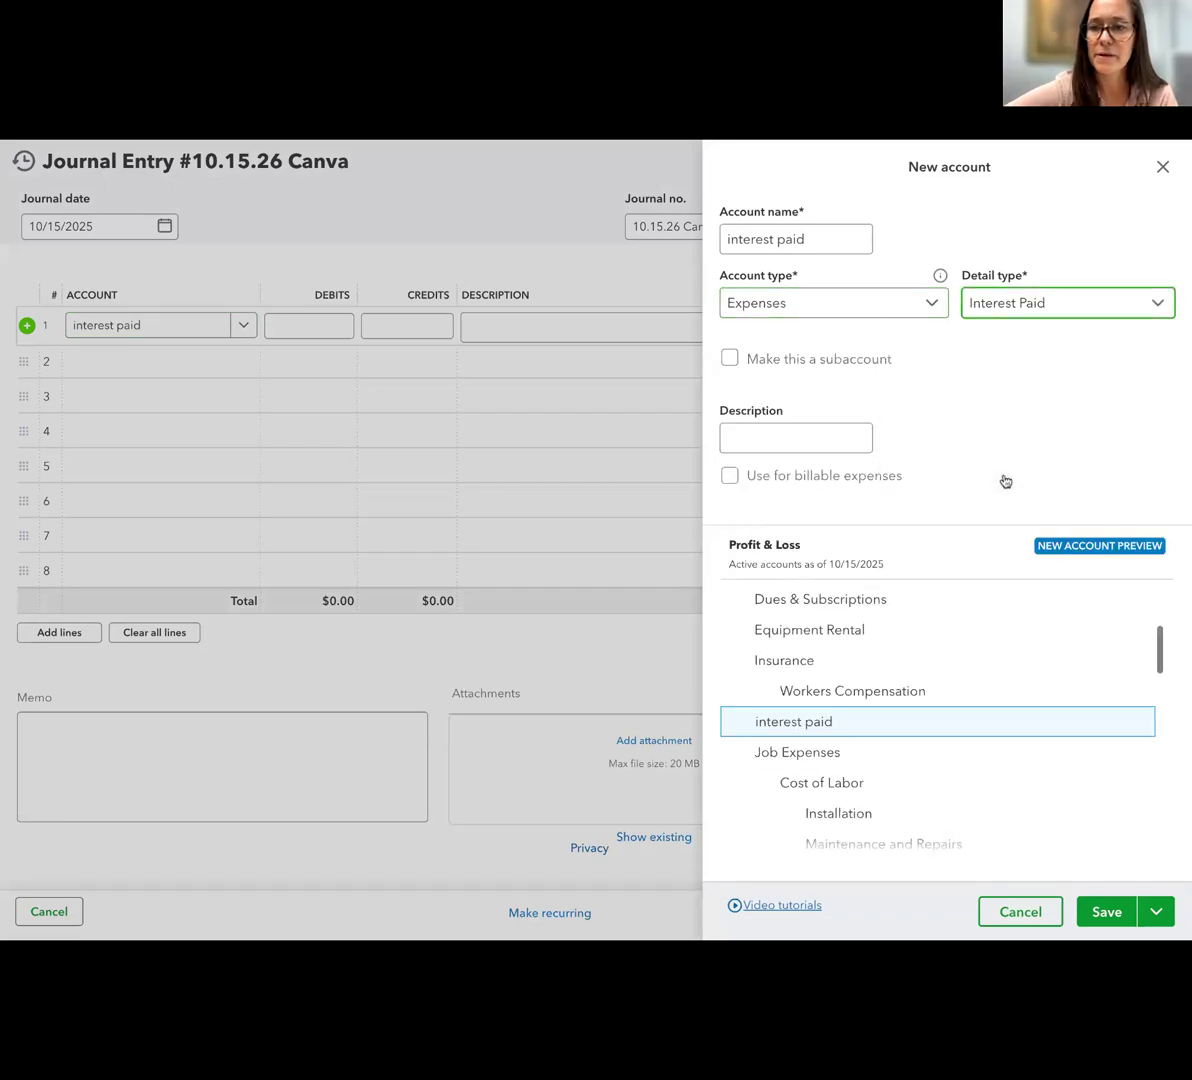
click(1106, 914)
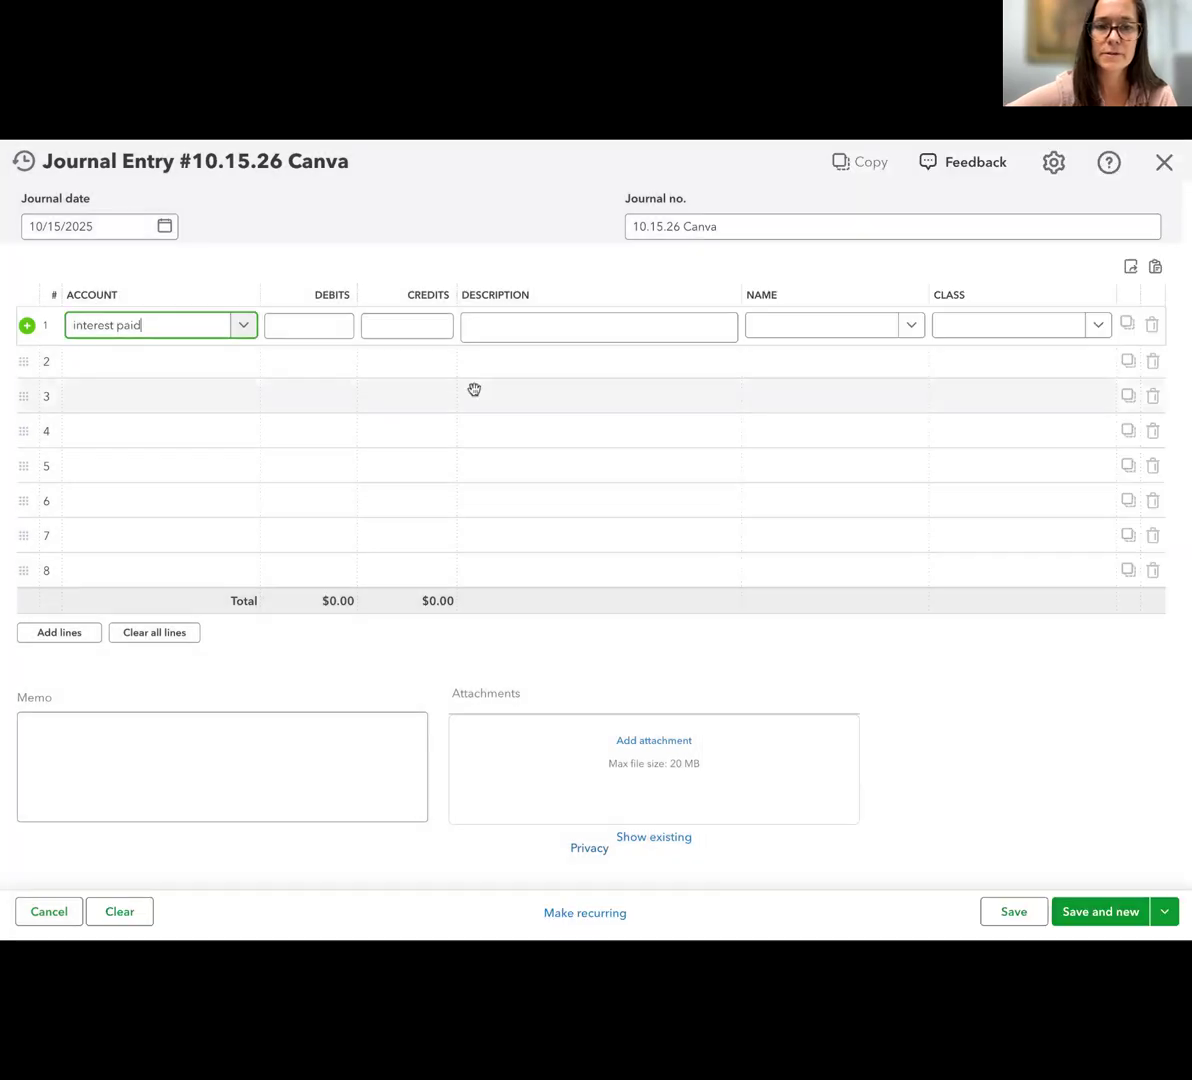
Debit interest paid $500 on line 1 and set the journal number to "10.15.25 Loan Int"
click(325, 326)
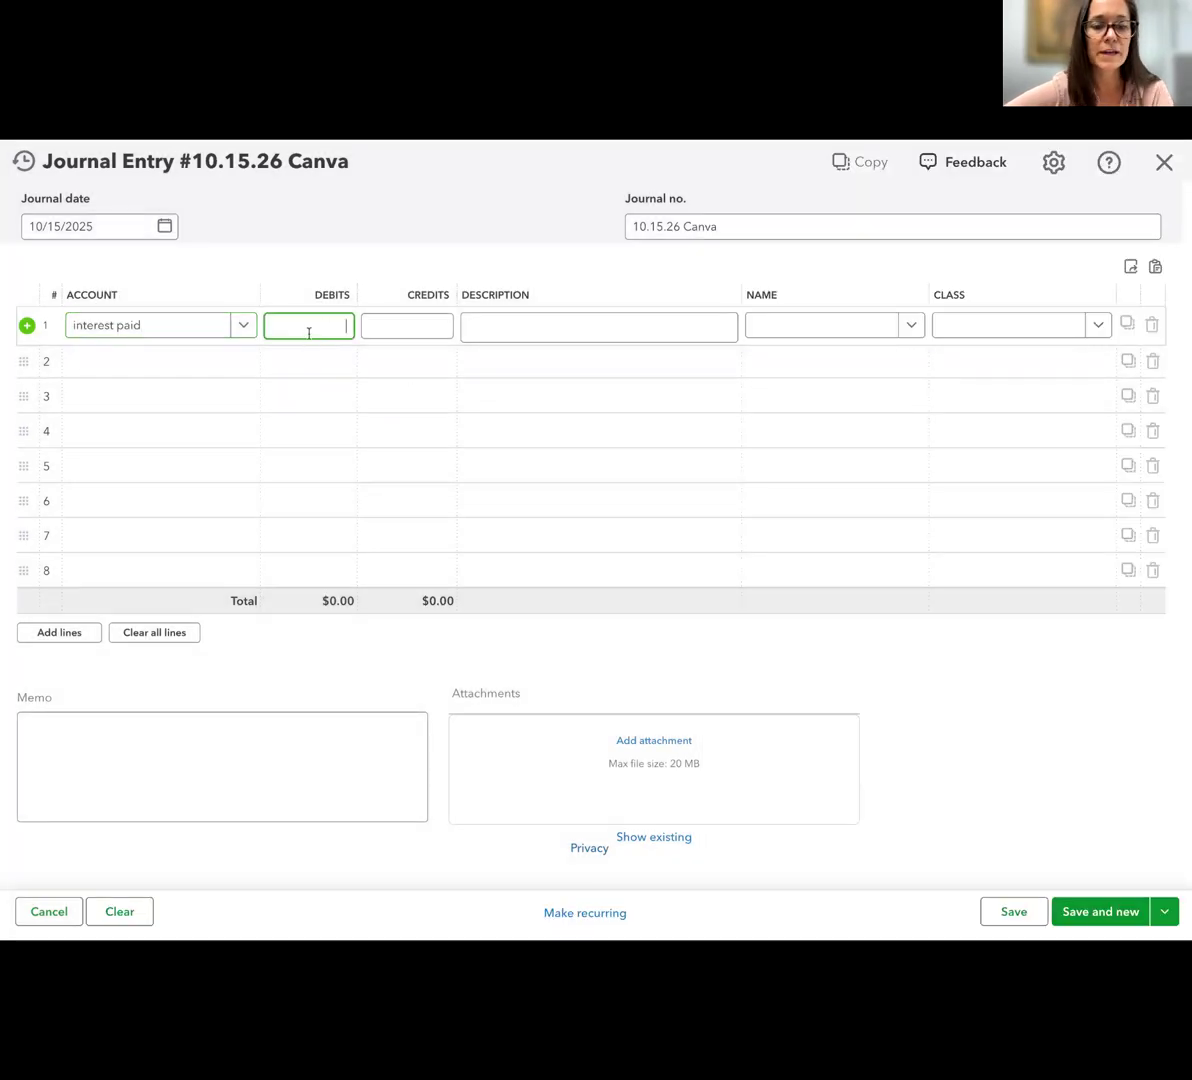
text(500)
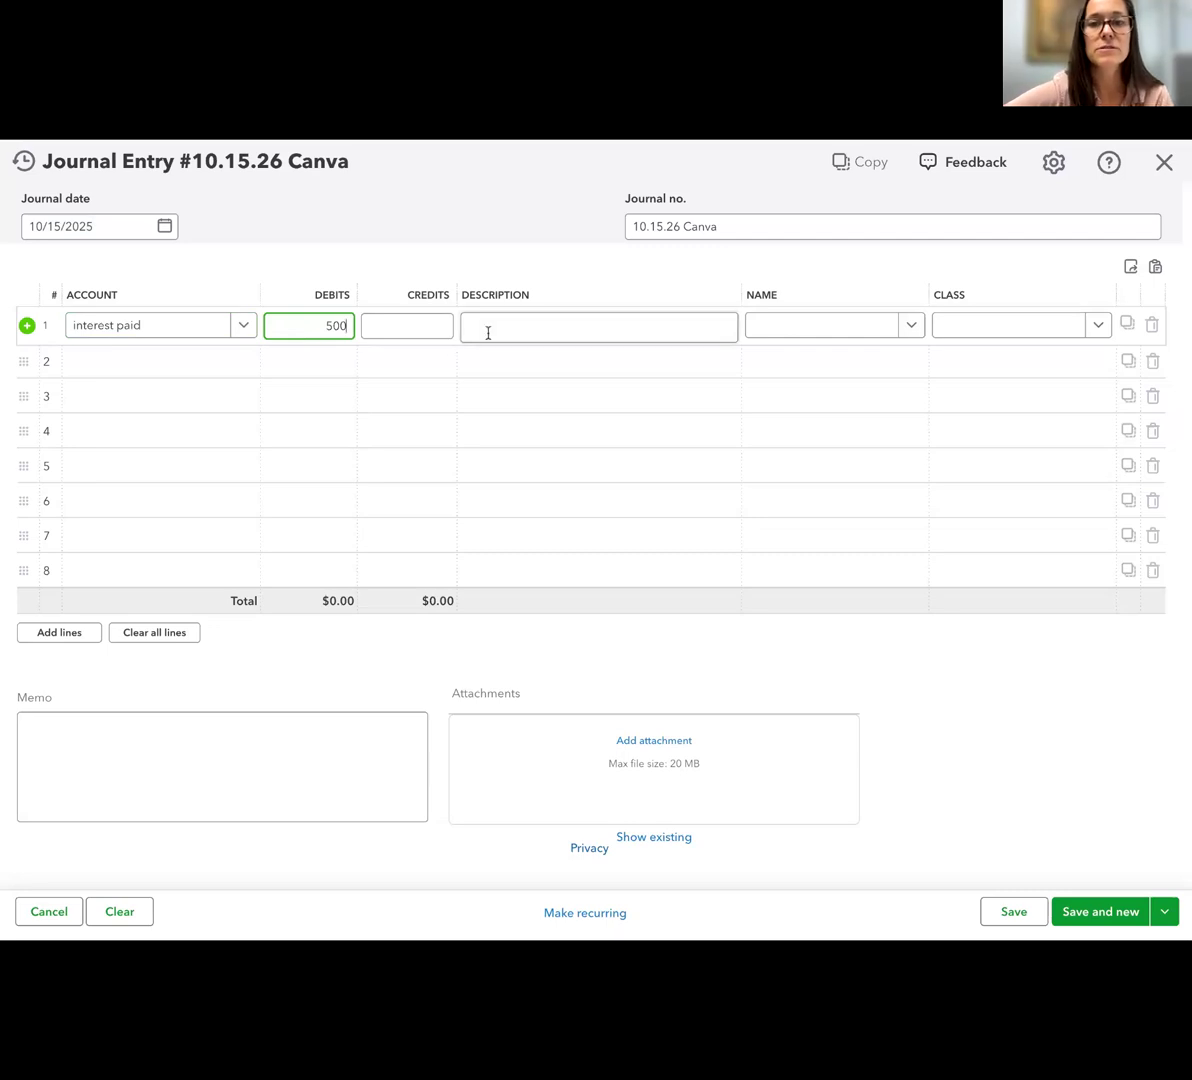
click(722, 225)
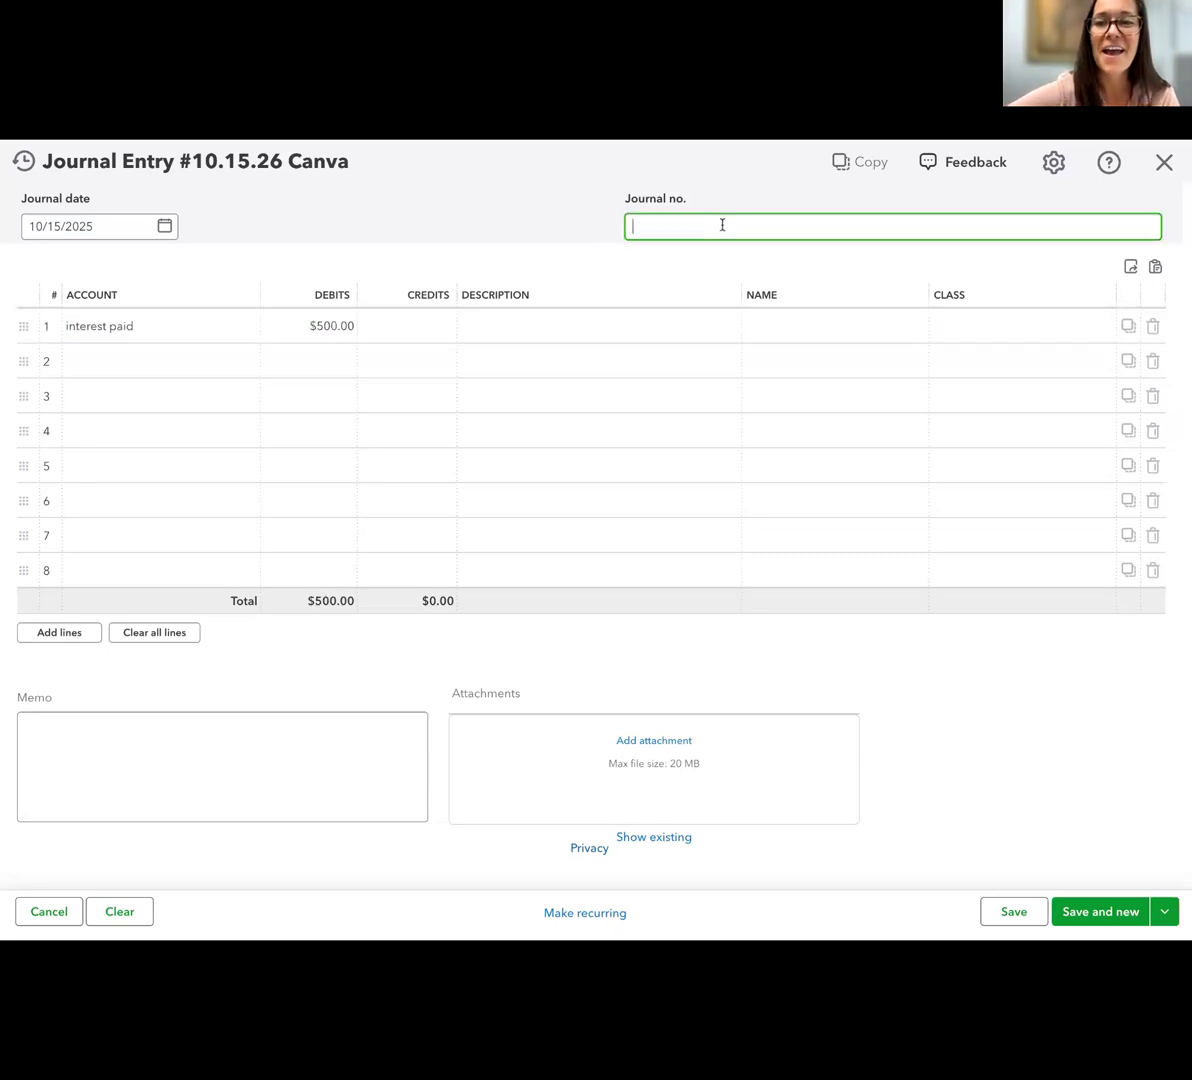
text(10.15)
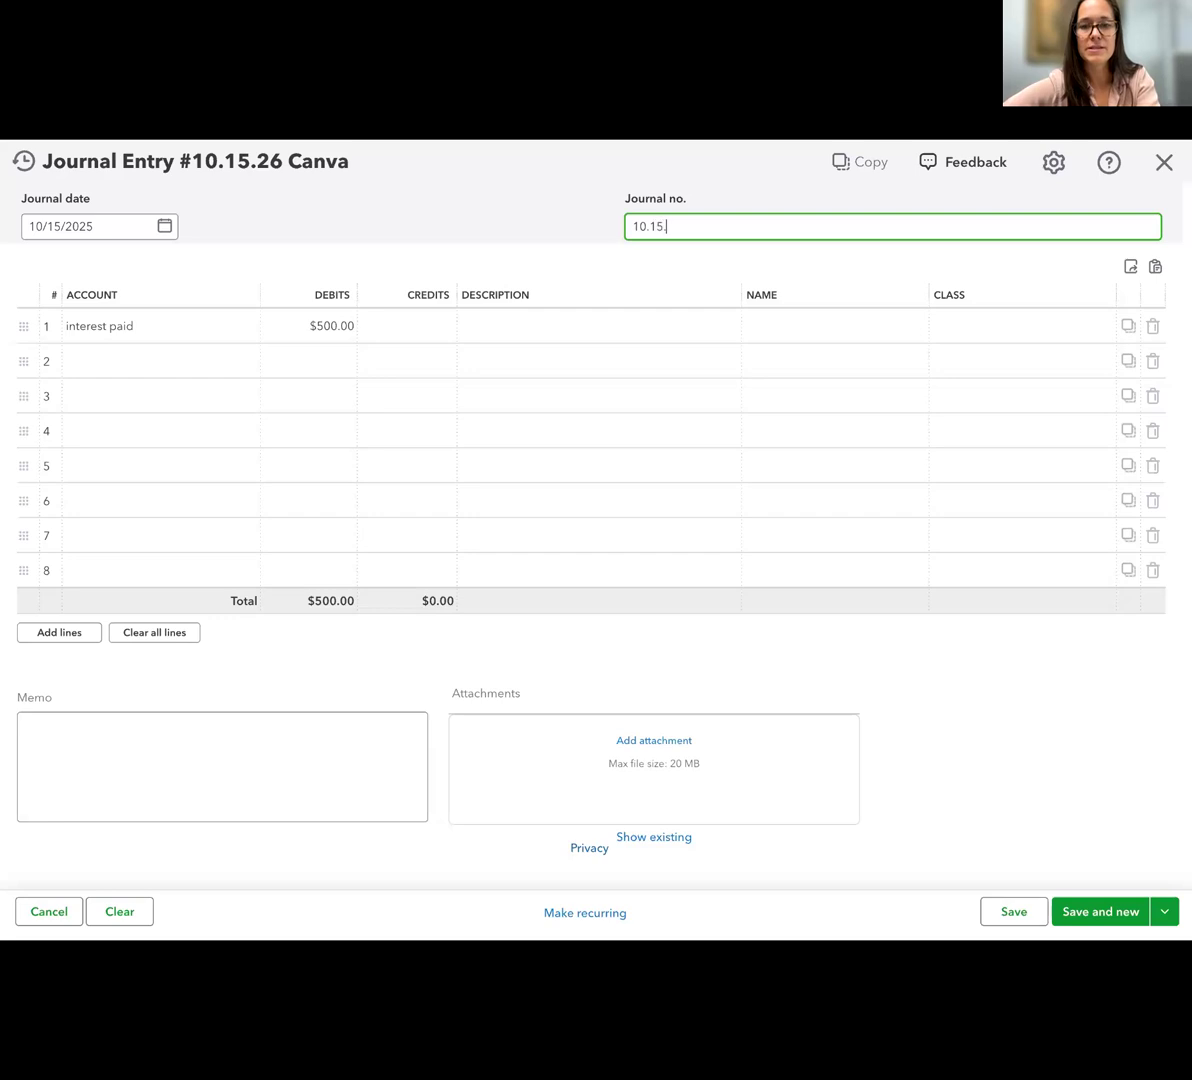
text(.25 Loan Int)
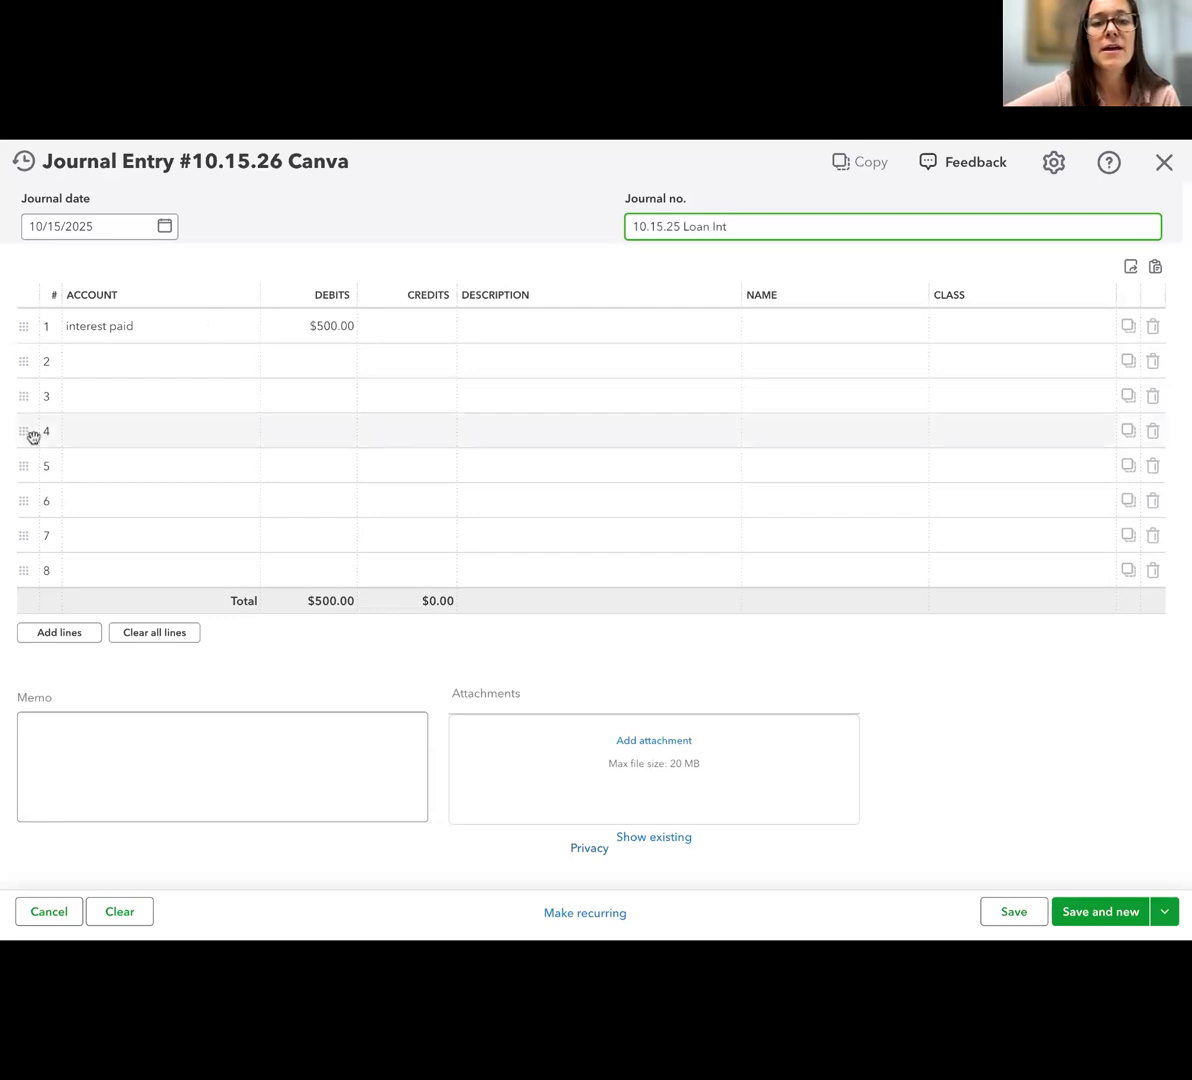
Set line 2 to the Loan Payable account with a $500 credit, and start line 1's description with "mov"
click(152, 375)
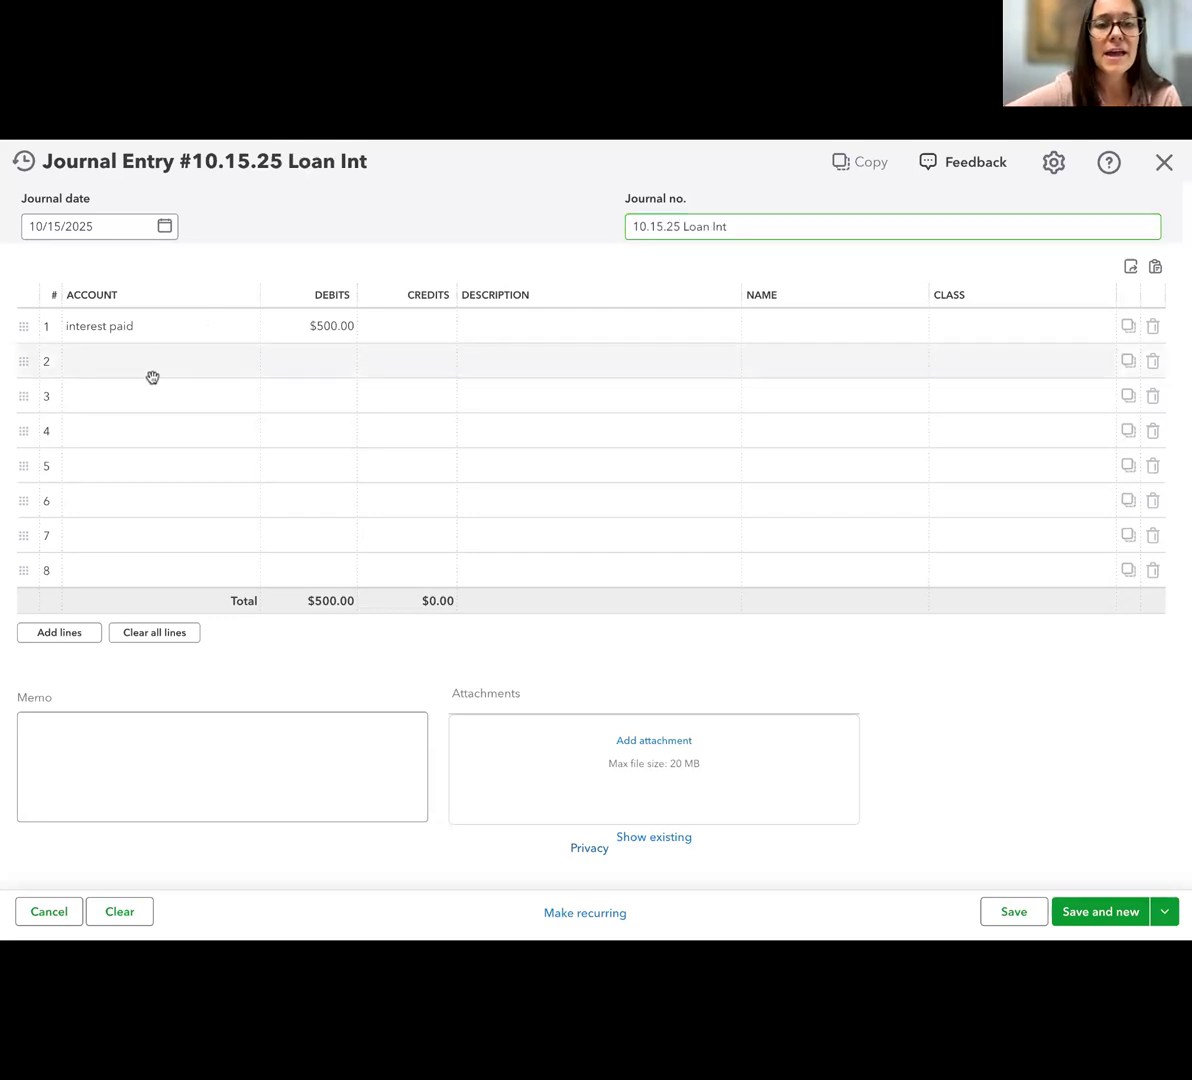
text(loan)
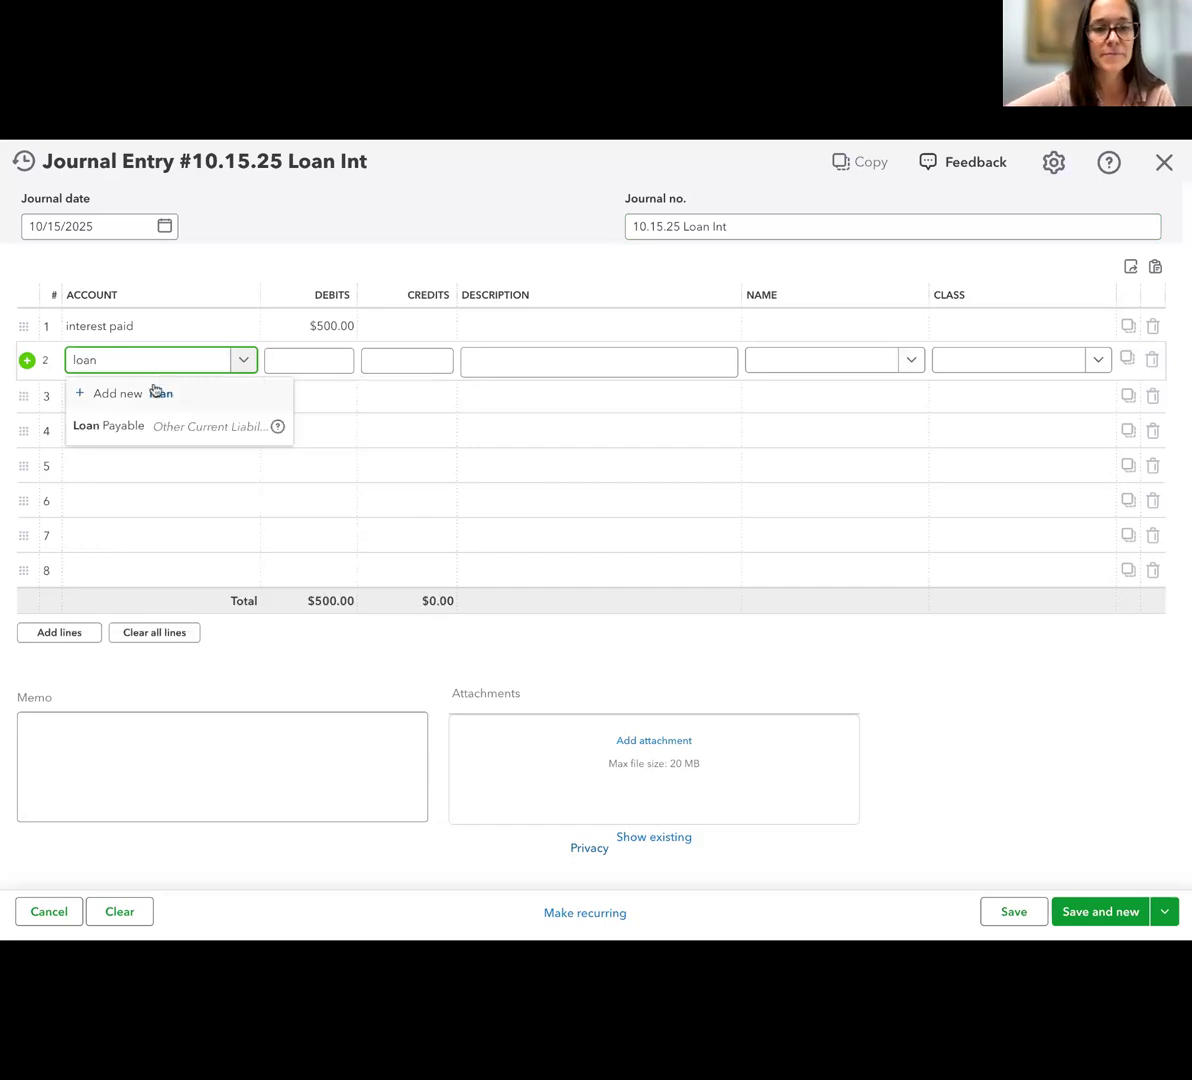
click(174, 433)
click(270, 352)
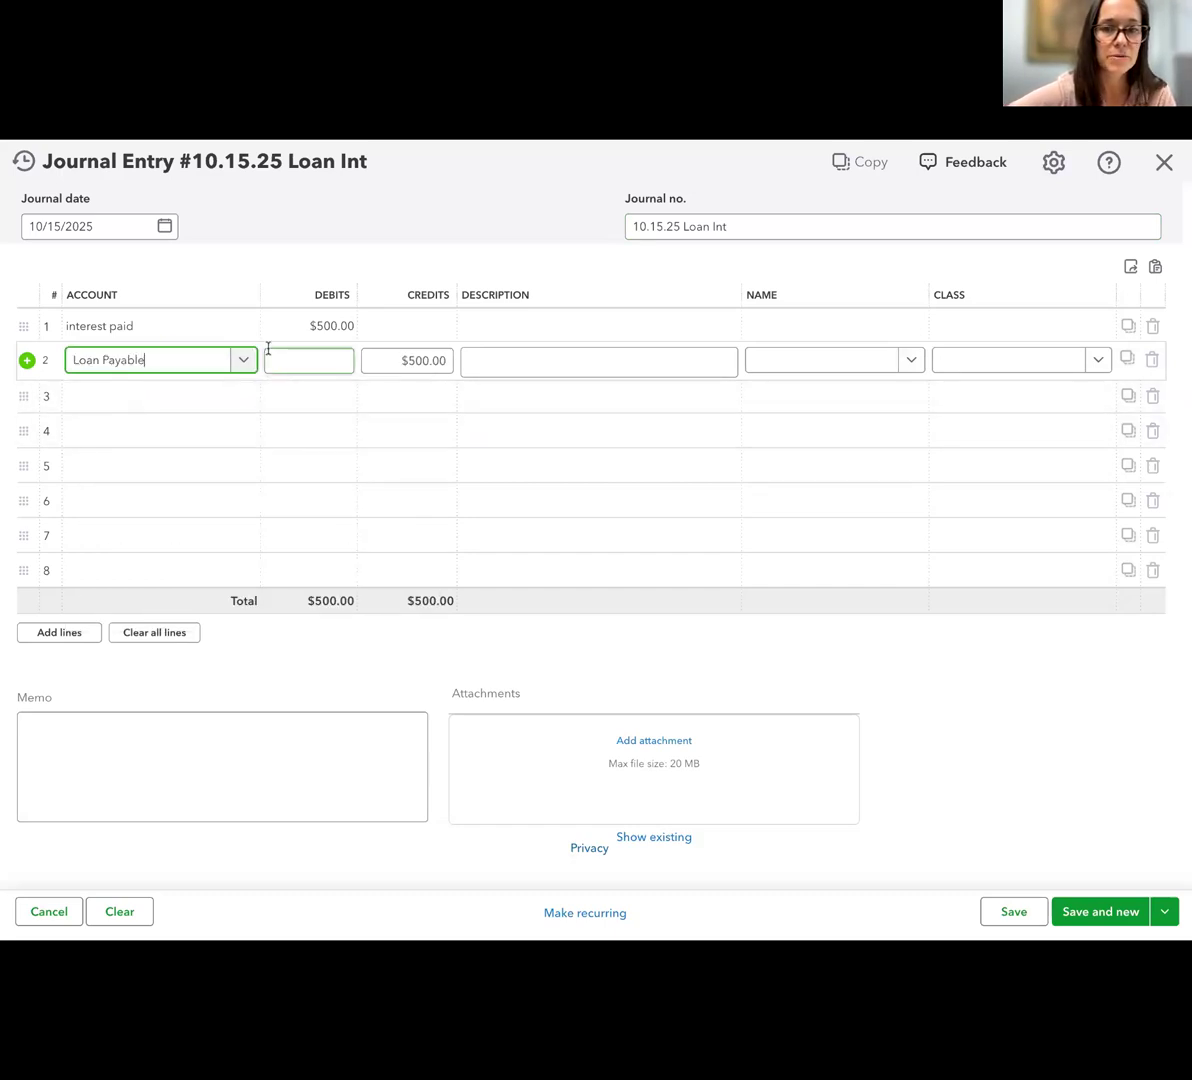
click(562, 318)
text(mov)
Change the journal date to 10/31/2025 and the journal number to "10.31.25 Loan Int"
click(165, 226)
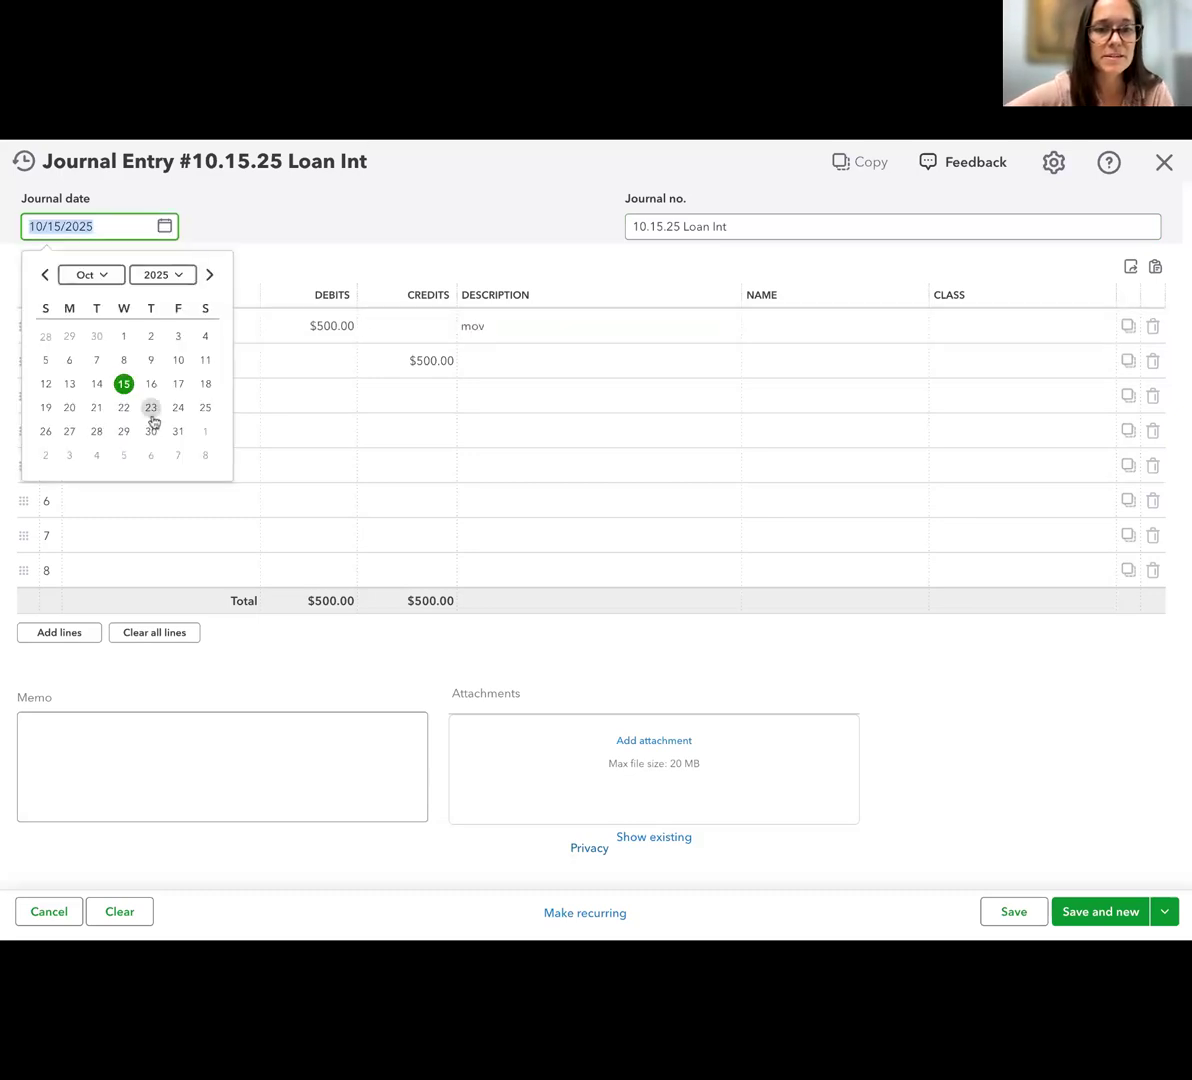
click(178, 431)
click(641, 226)
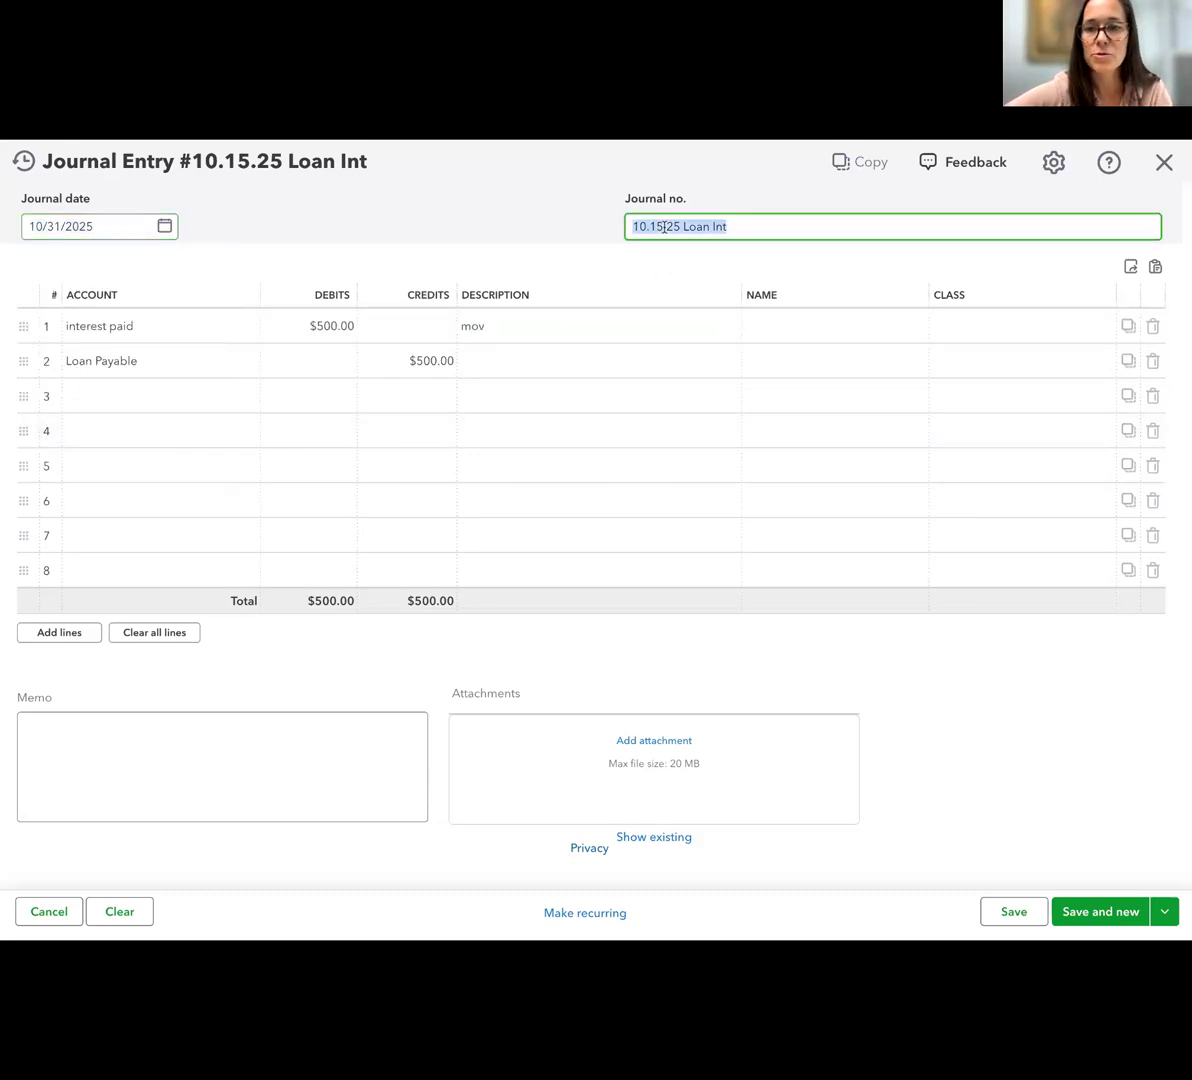
click(659, 226)
key(BackSpace)
key(BackSpace)
text(31)
Complete line 1's description as "moving loan interest to p&l" and copy it to the Loan Payable line
click(553, 333)
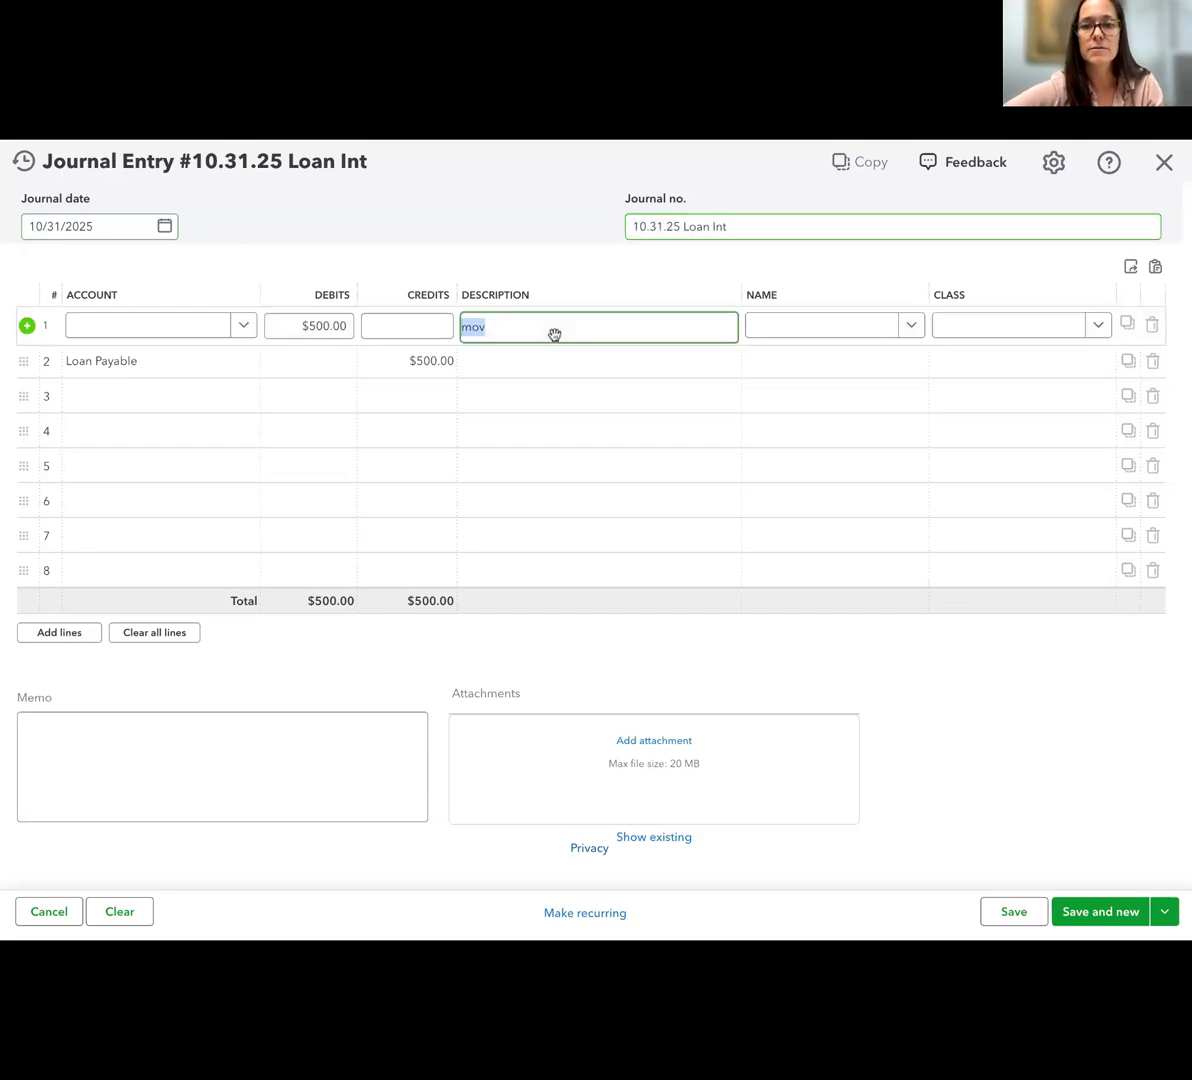
click(553, 333)
text(ing loan )
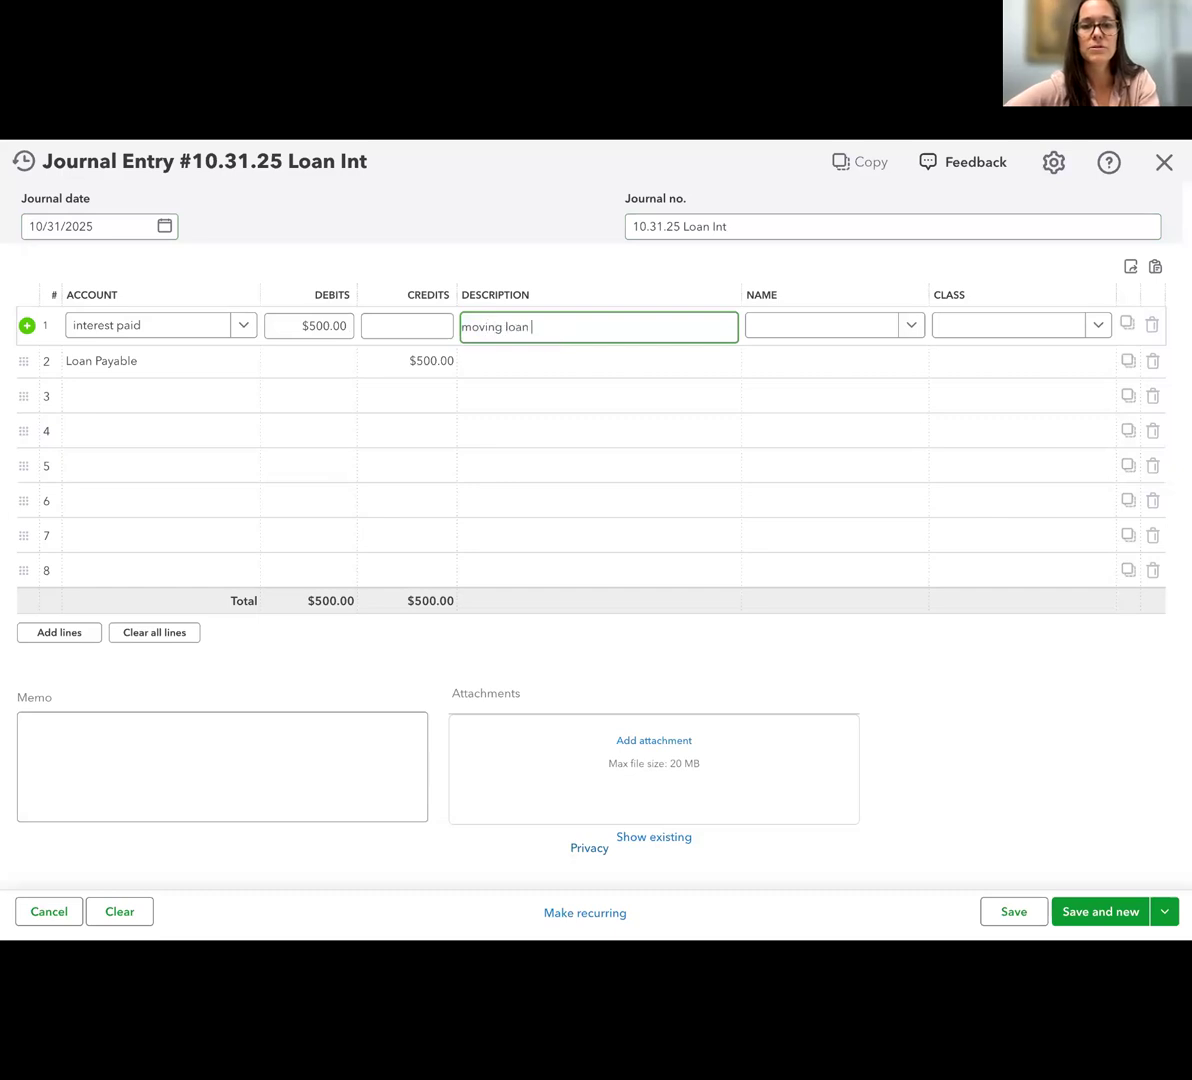
text(interest to )
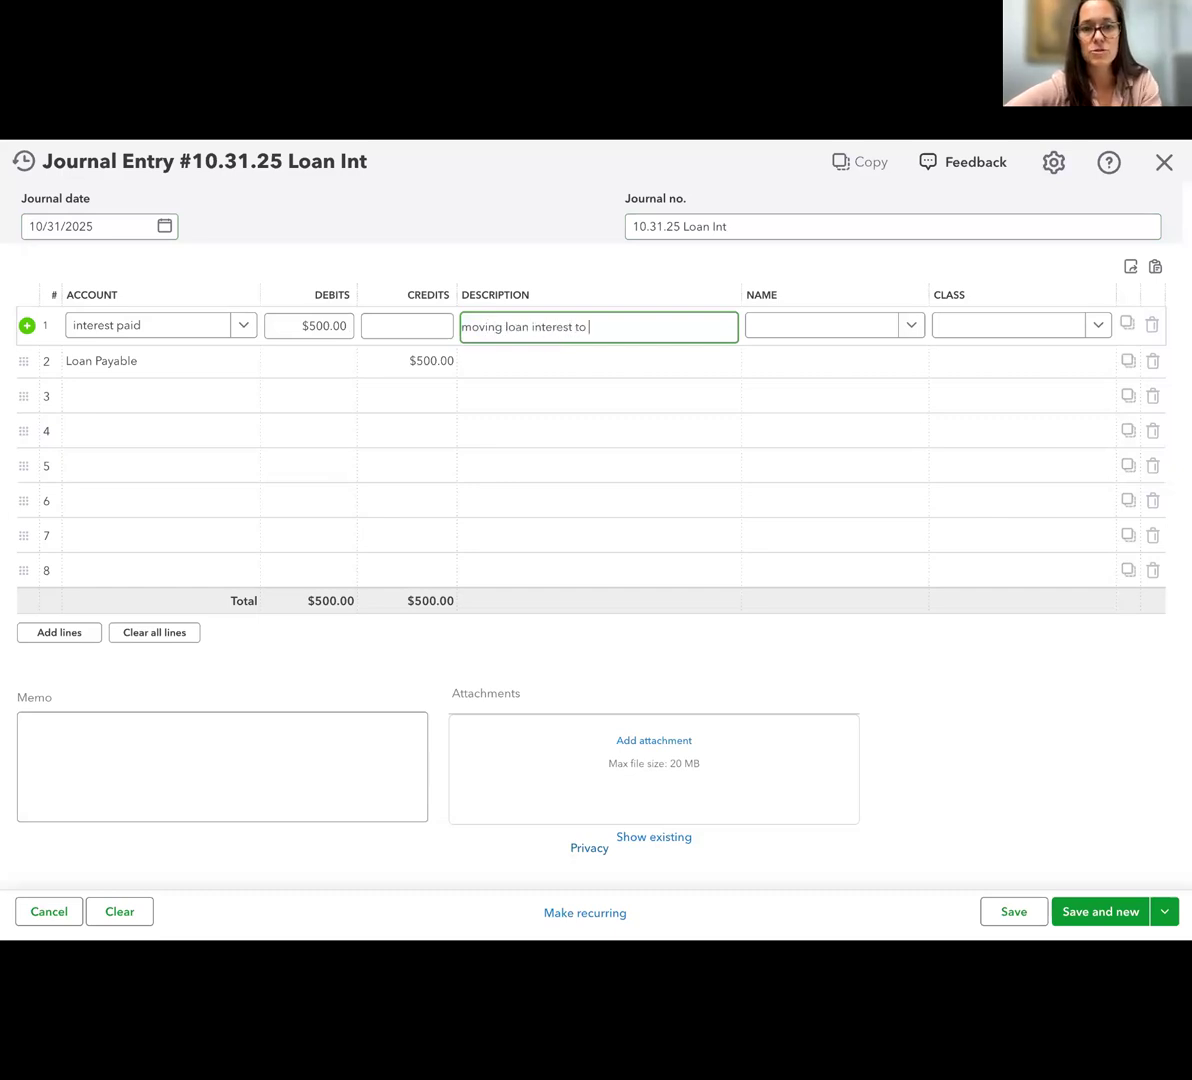
text(p&l)
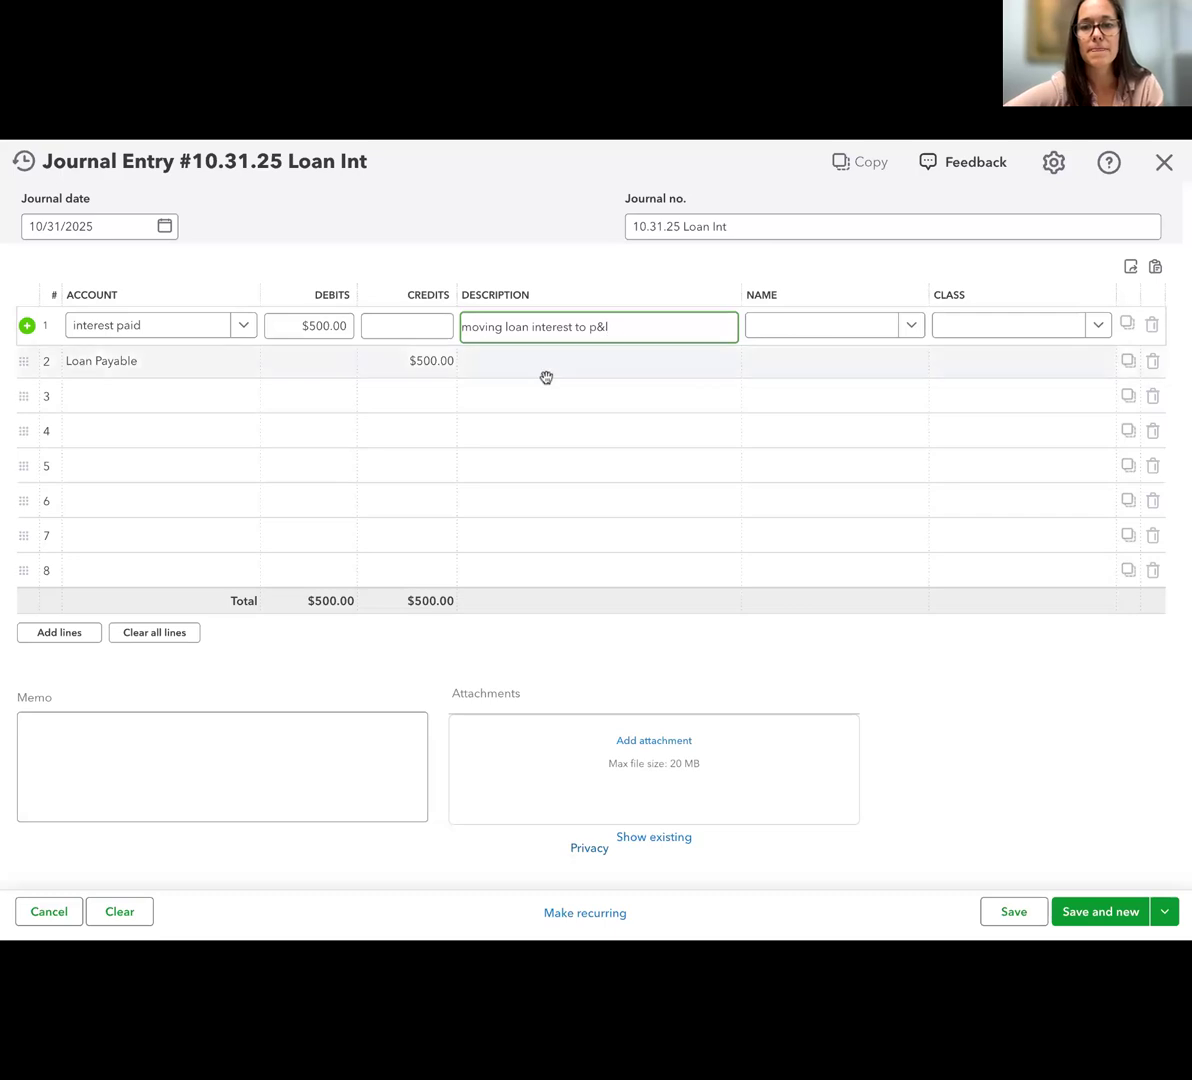
triple_click(524, 328)
key(ctrl+c)
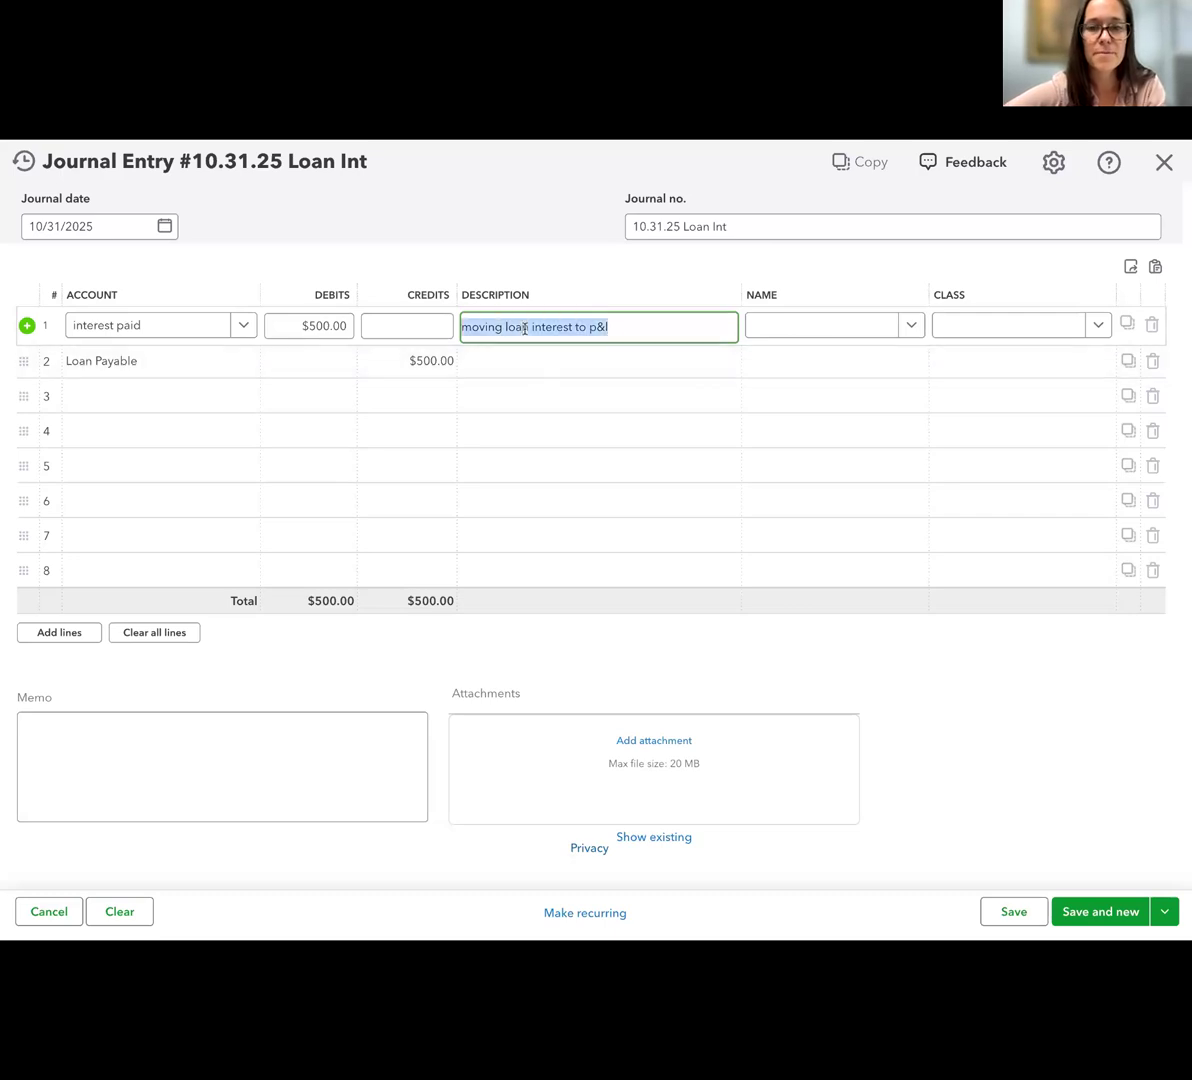
click(530, 350)
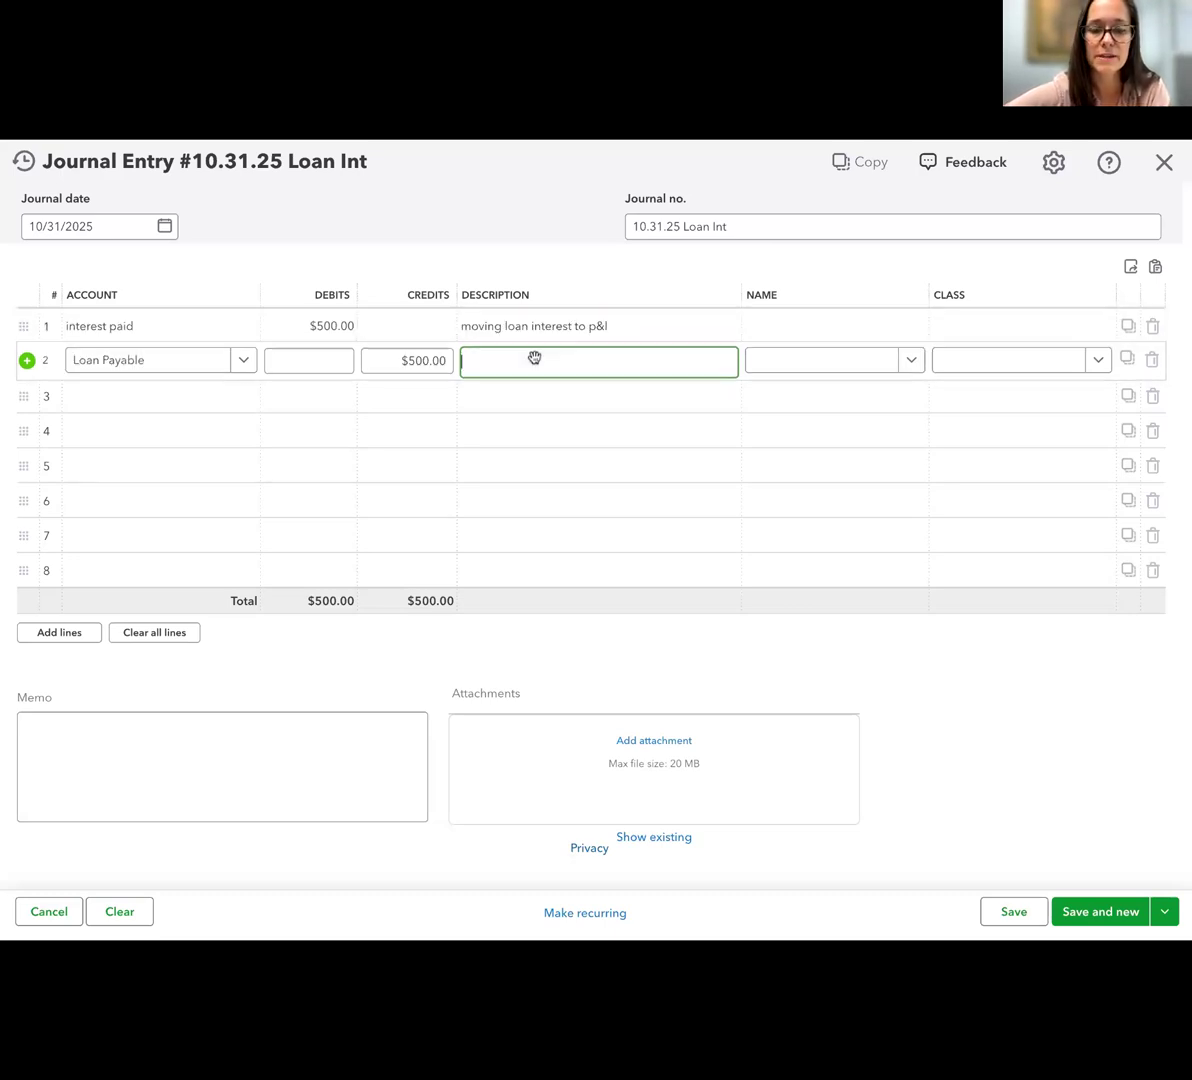
key(ctrl+v)
Assign the Richmond class to both journal lines, then save and close the entry
click(988, 326)
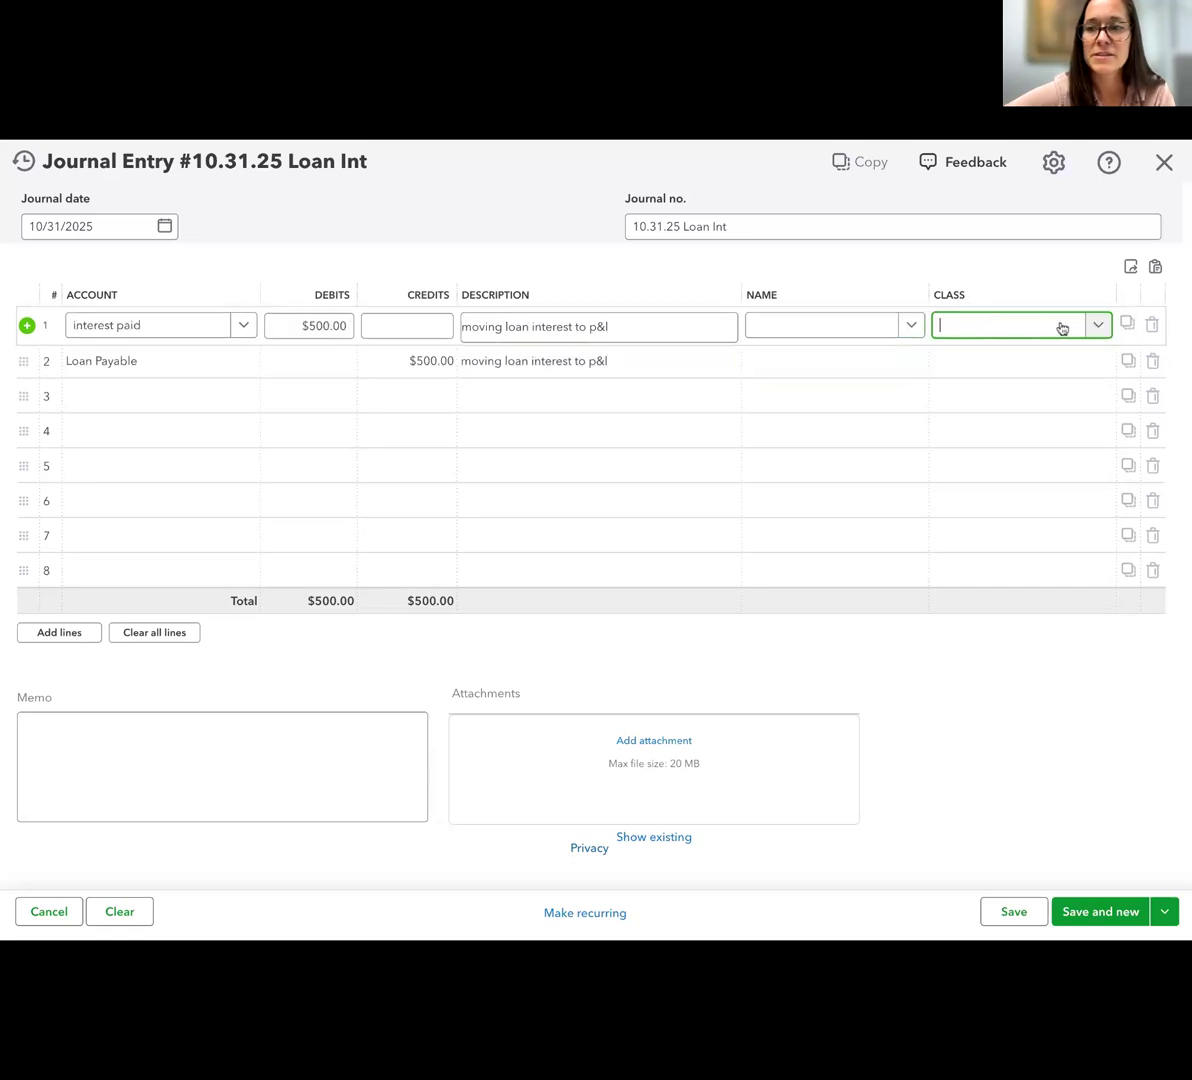
click(1010, 421)
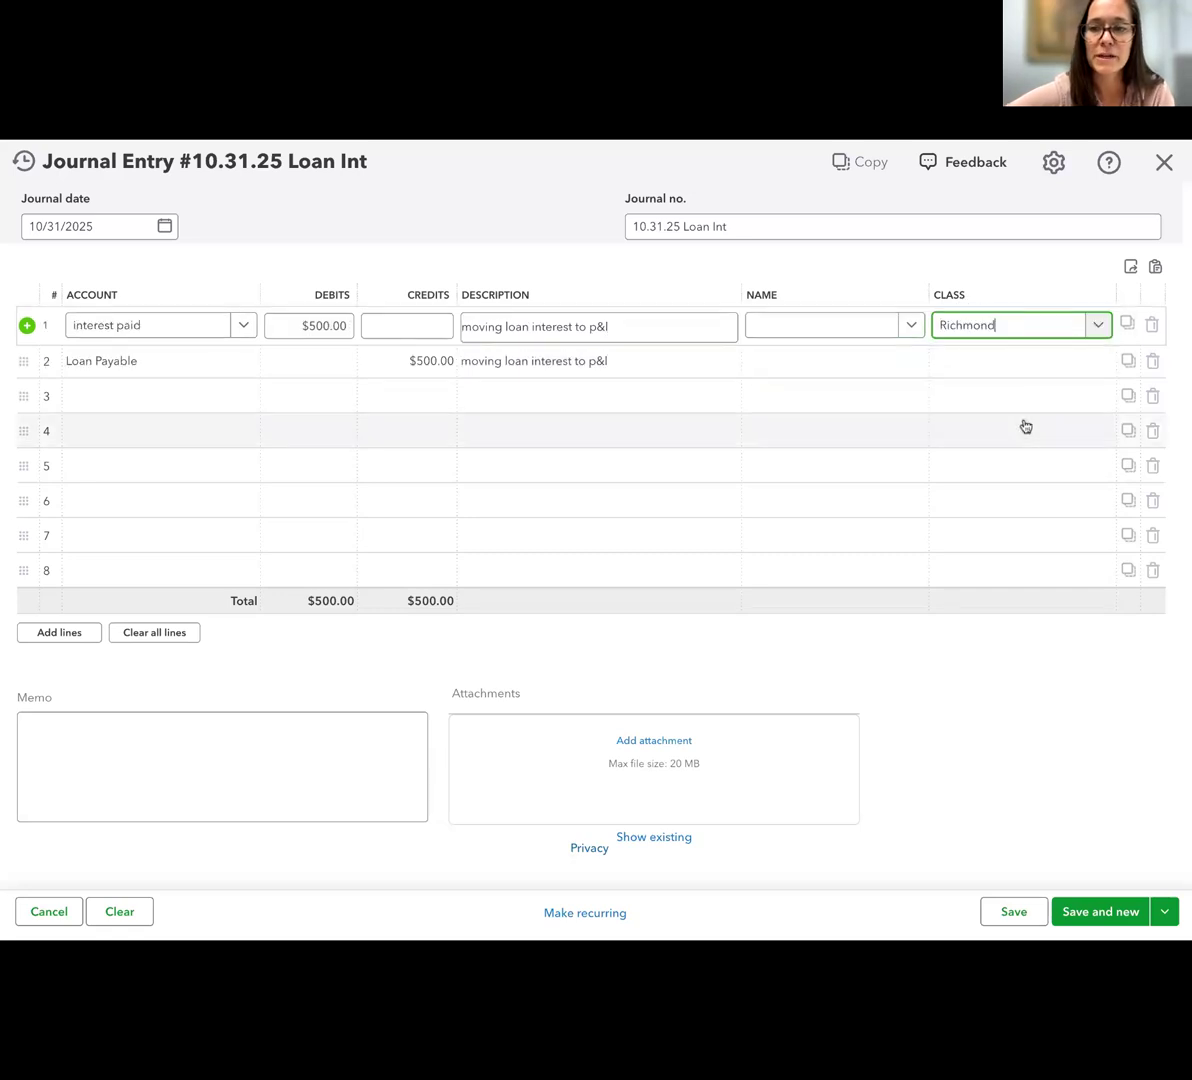
click(982, 358)
click(968, 368)
click(966, 455)
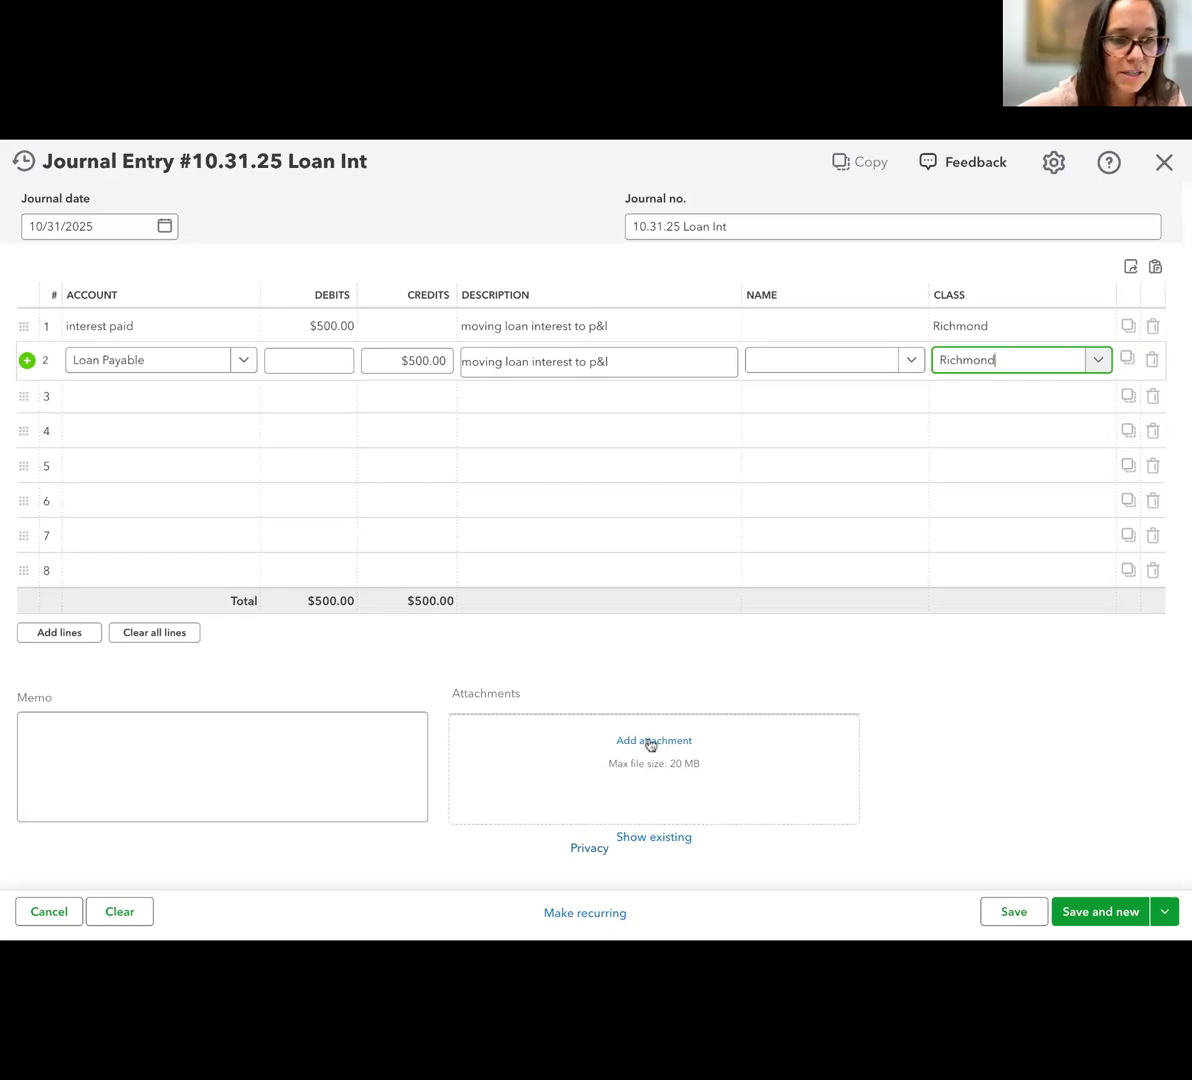
click(1168, 918)
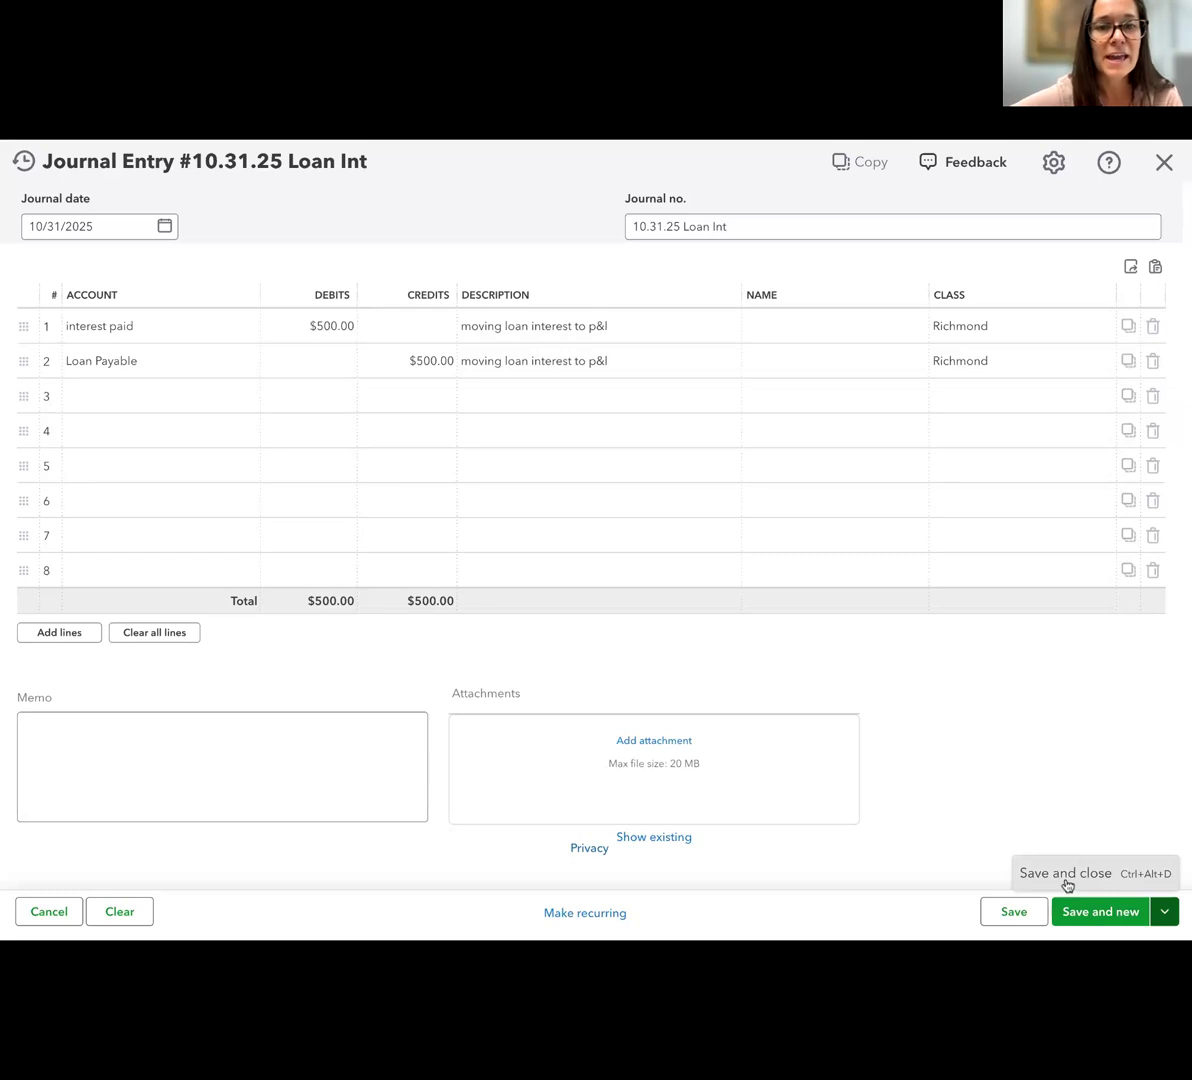
click(1067, 885)
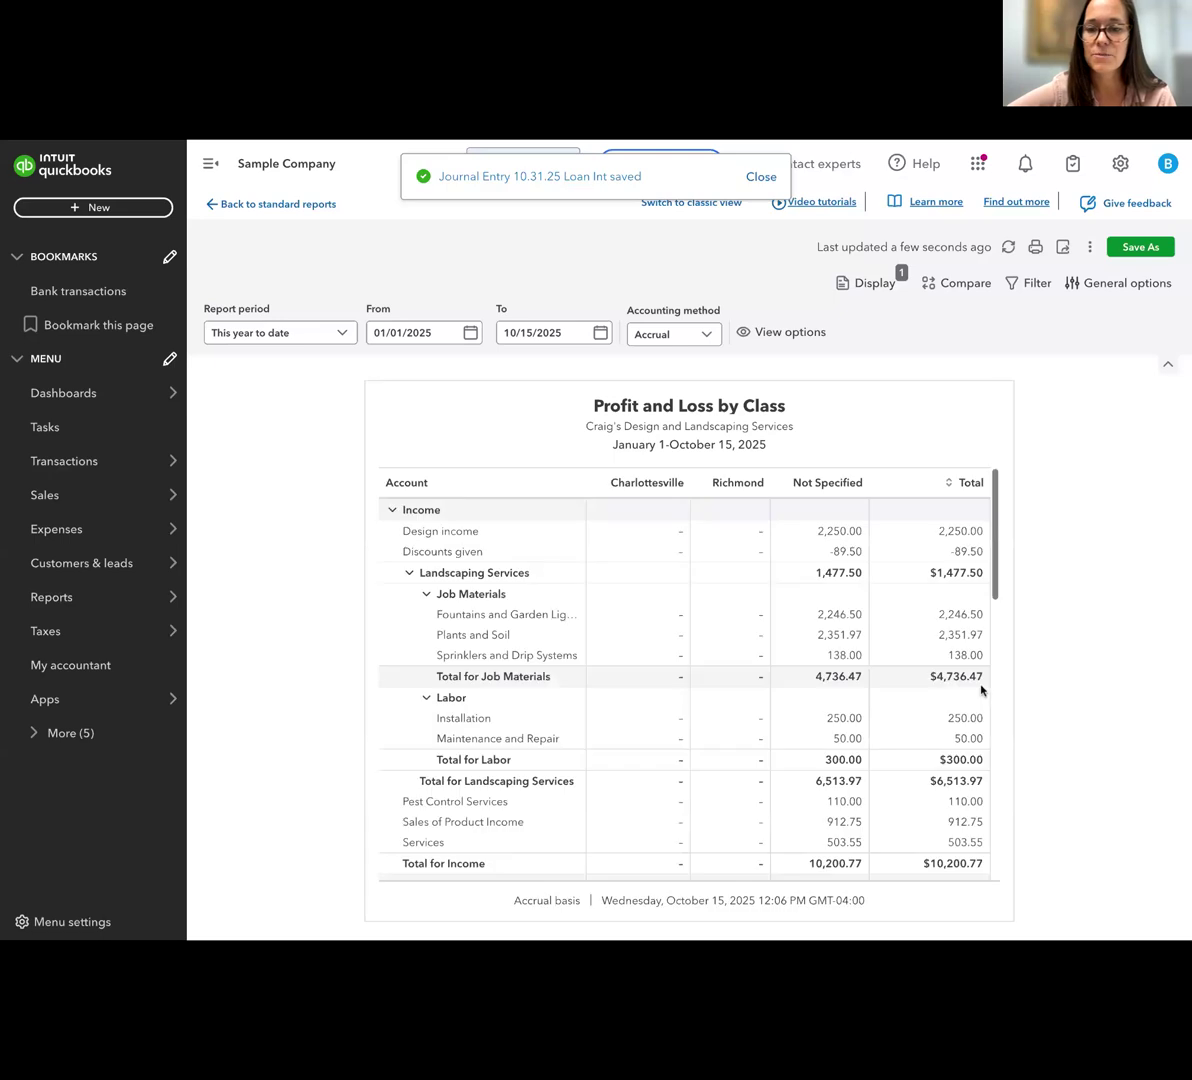
Set the Profit and Loss by Class report's end date to 10/31/2025
scroll(982, 682, down, 5)
scroll(982, 680, down, 5)
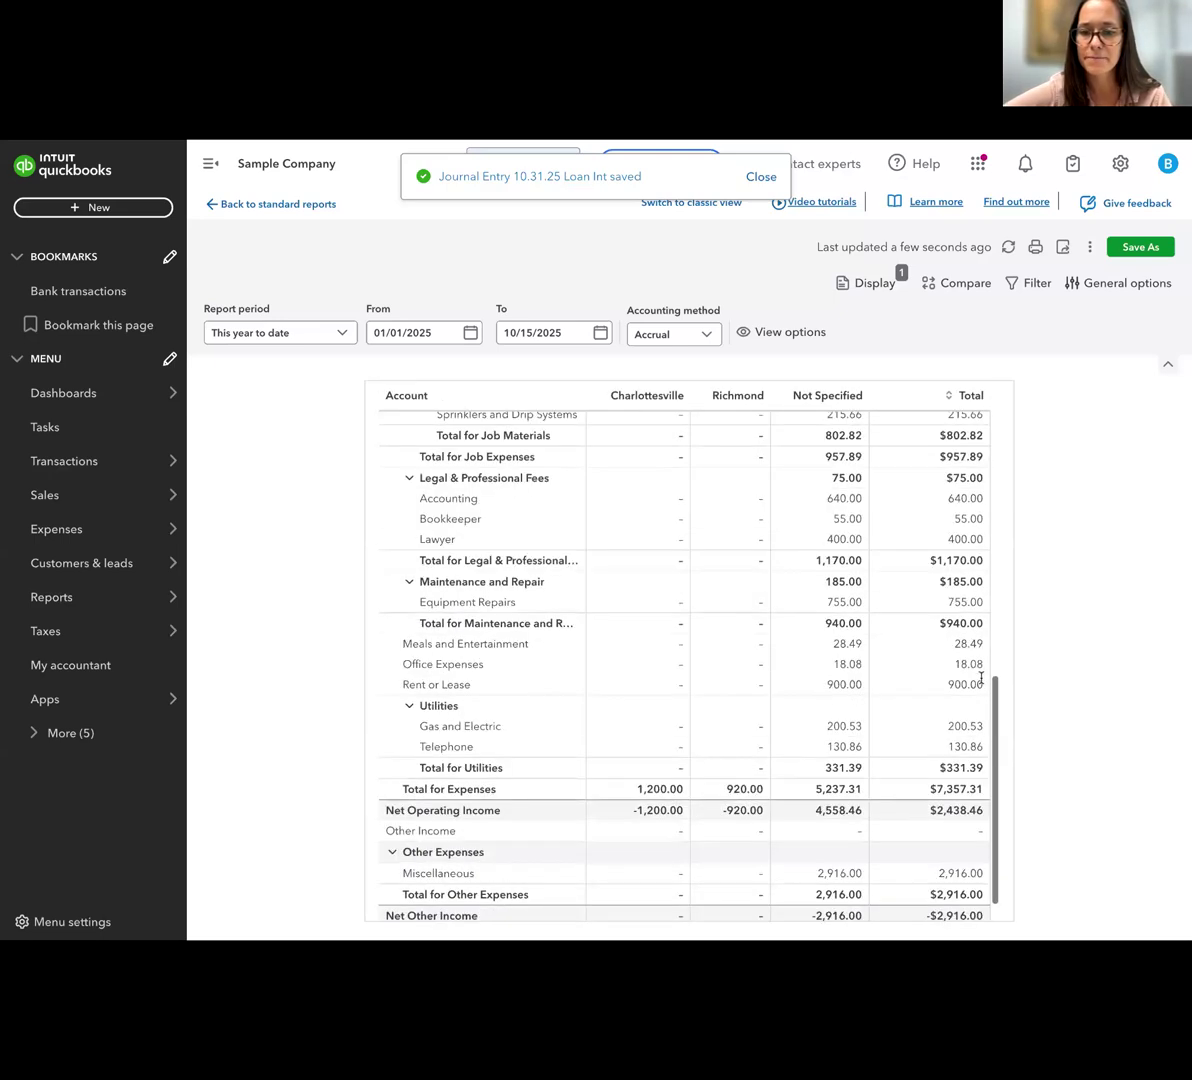
click(600, 332)
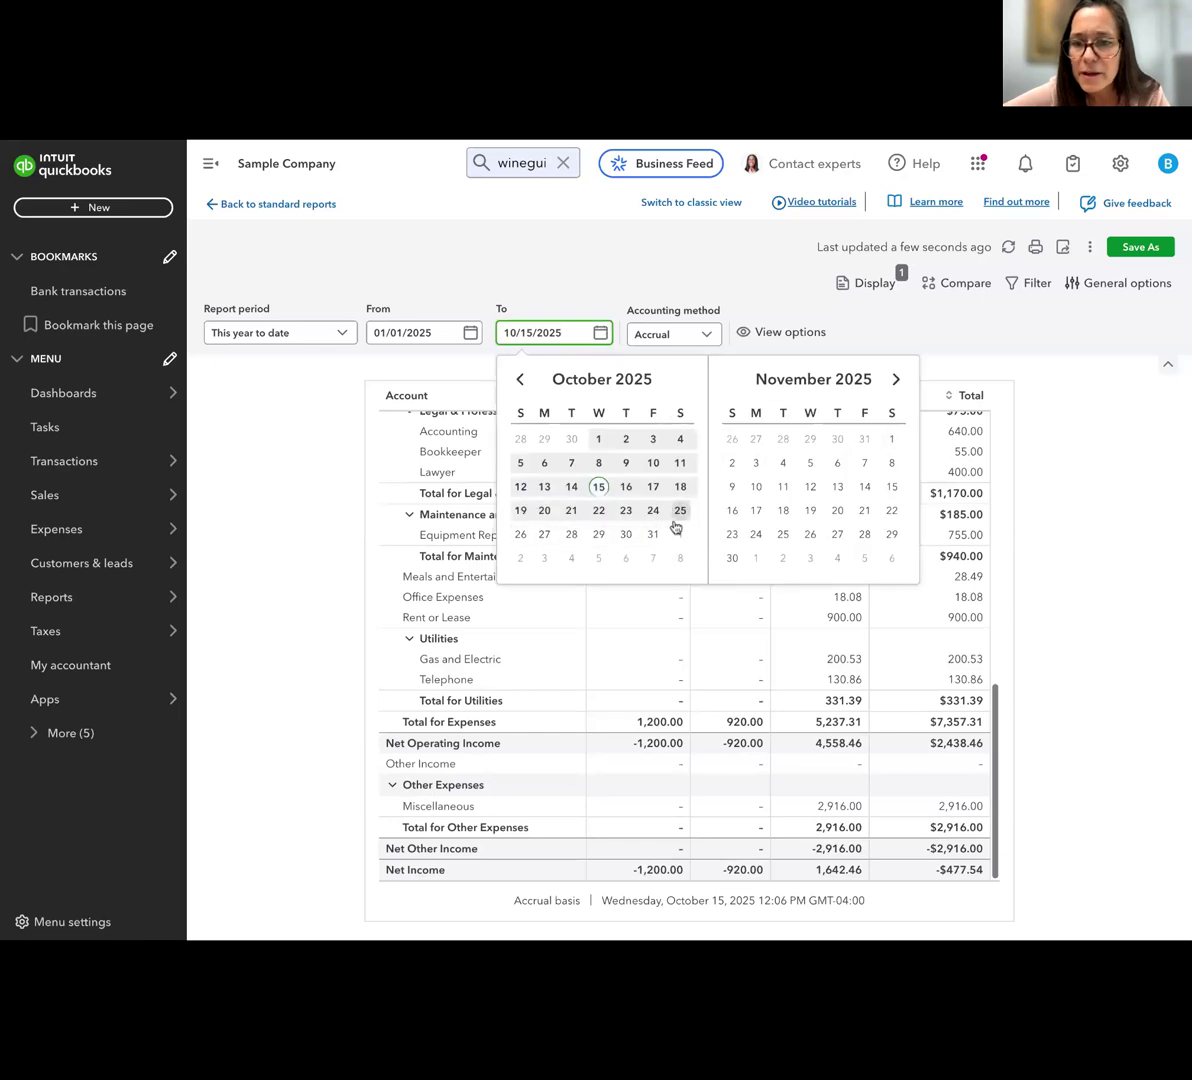
click(653, 534)
Examine the income and expense rows by class in the report, including interest paid, equipment rental and advertising under Richmond
scroll(875, 655, down, 10)
scroll(875, 655, down, 1)
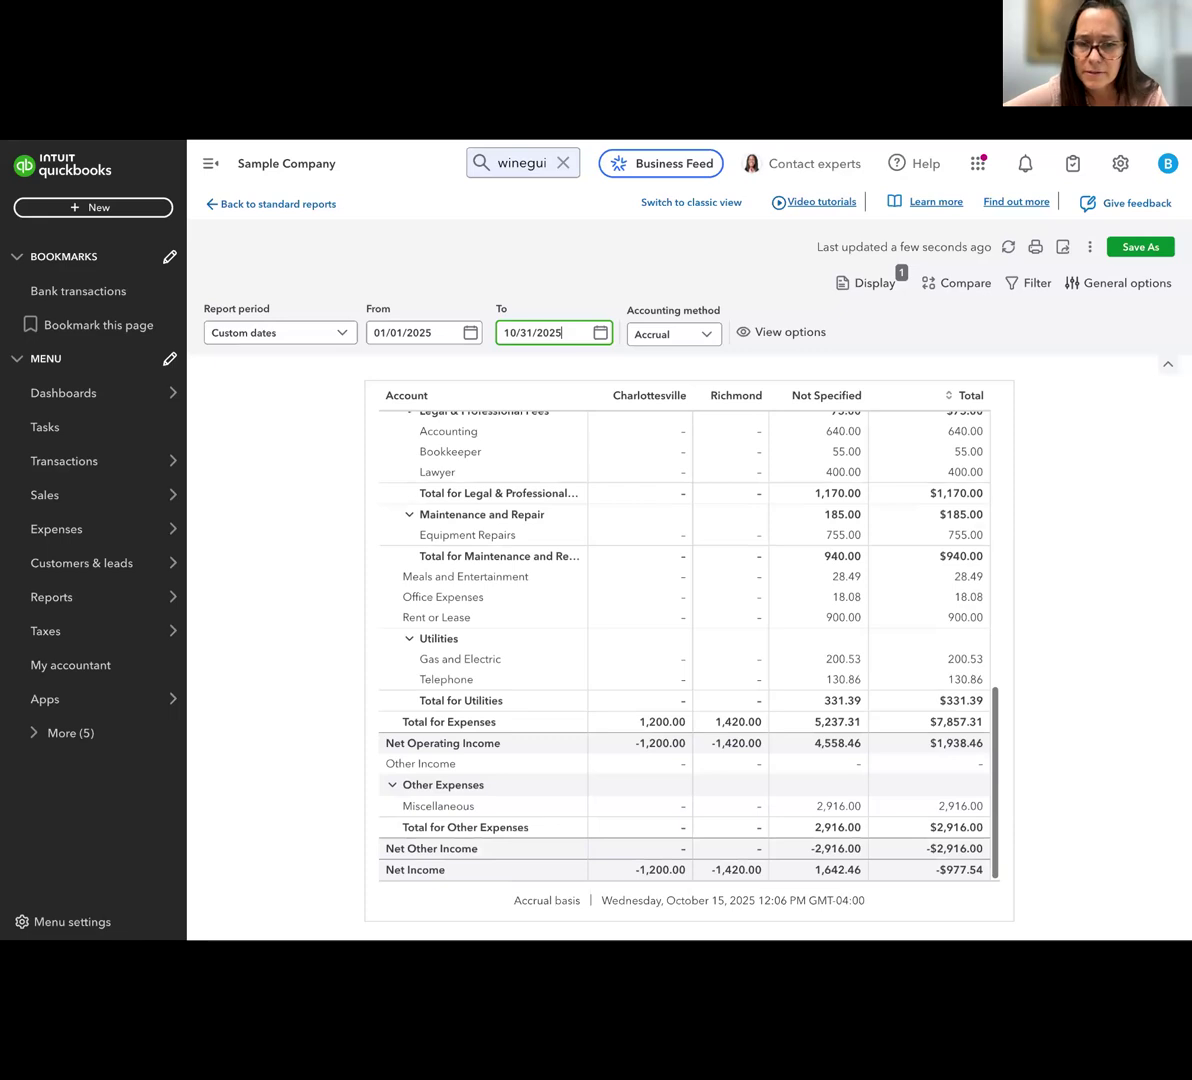
scroll(760, 645, up, 3)
scroll(760, 645, up, 3)
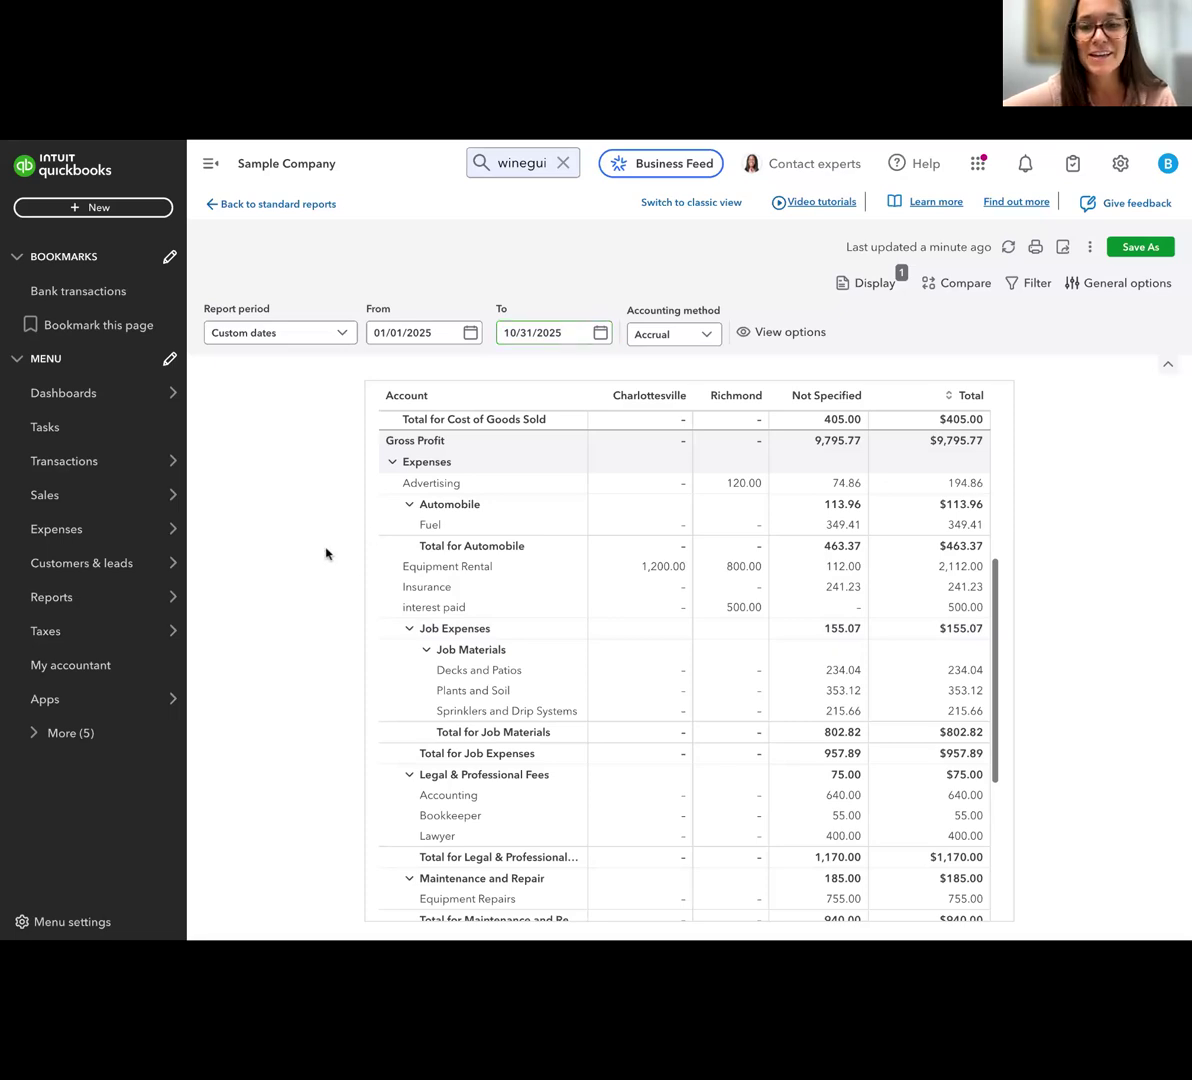
scroll(476, 459, up, 5)
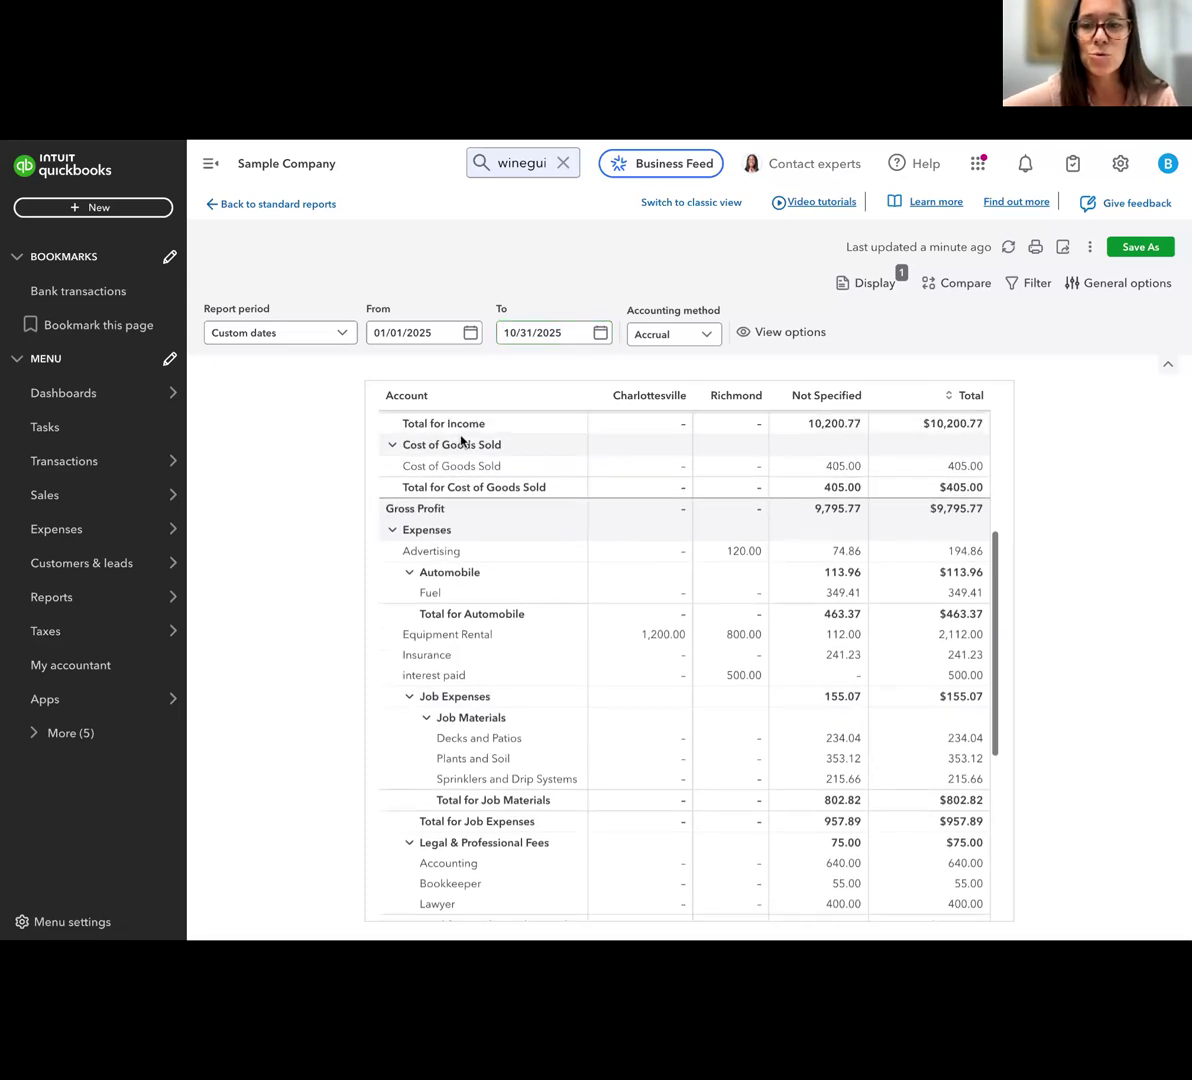
scroll(476, 459, up, 2)
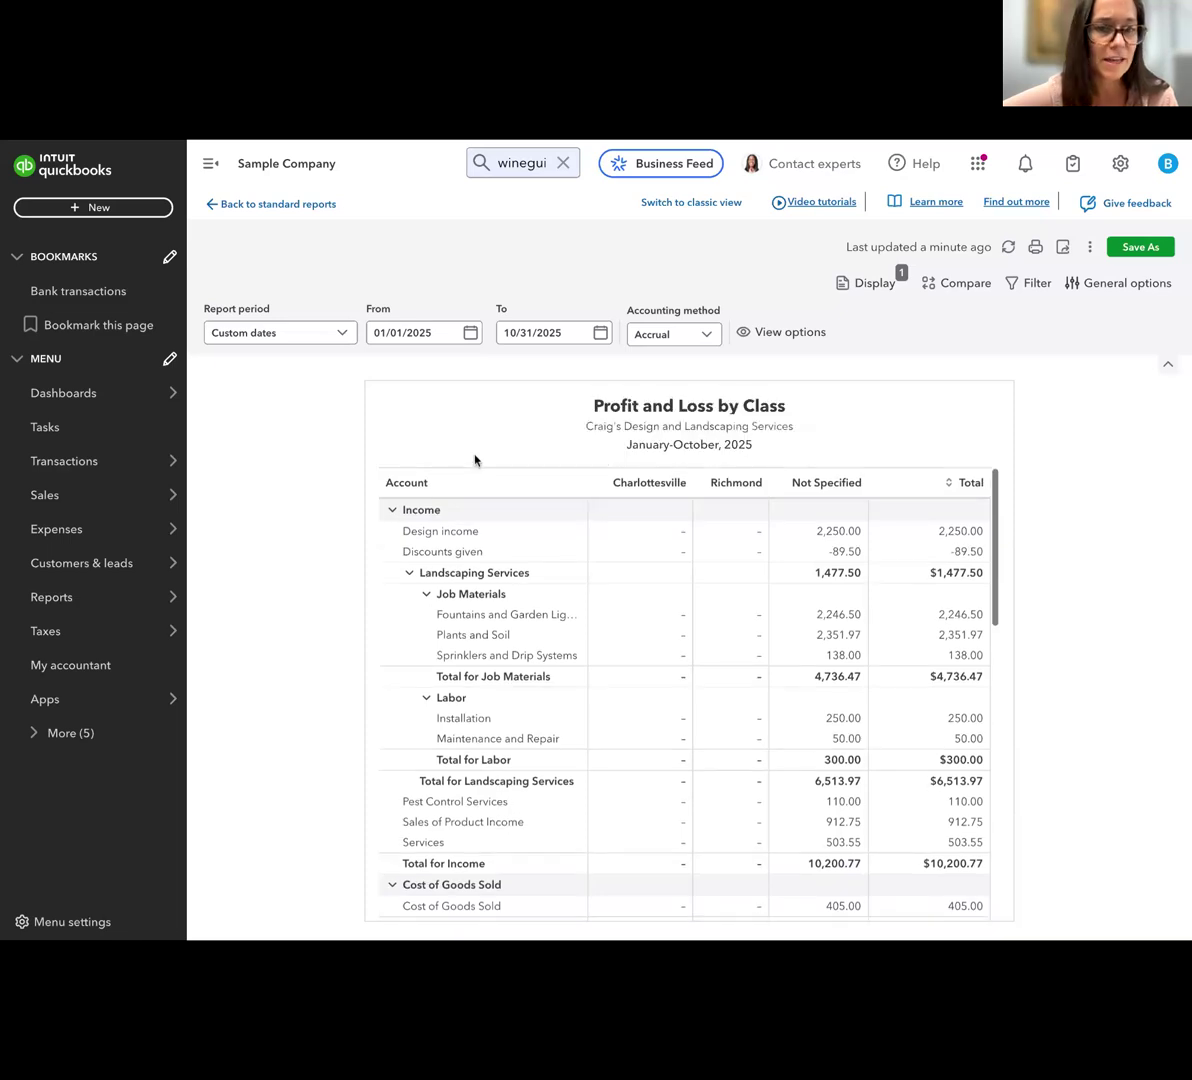
scroll(487, 580, down, 6)
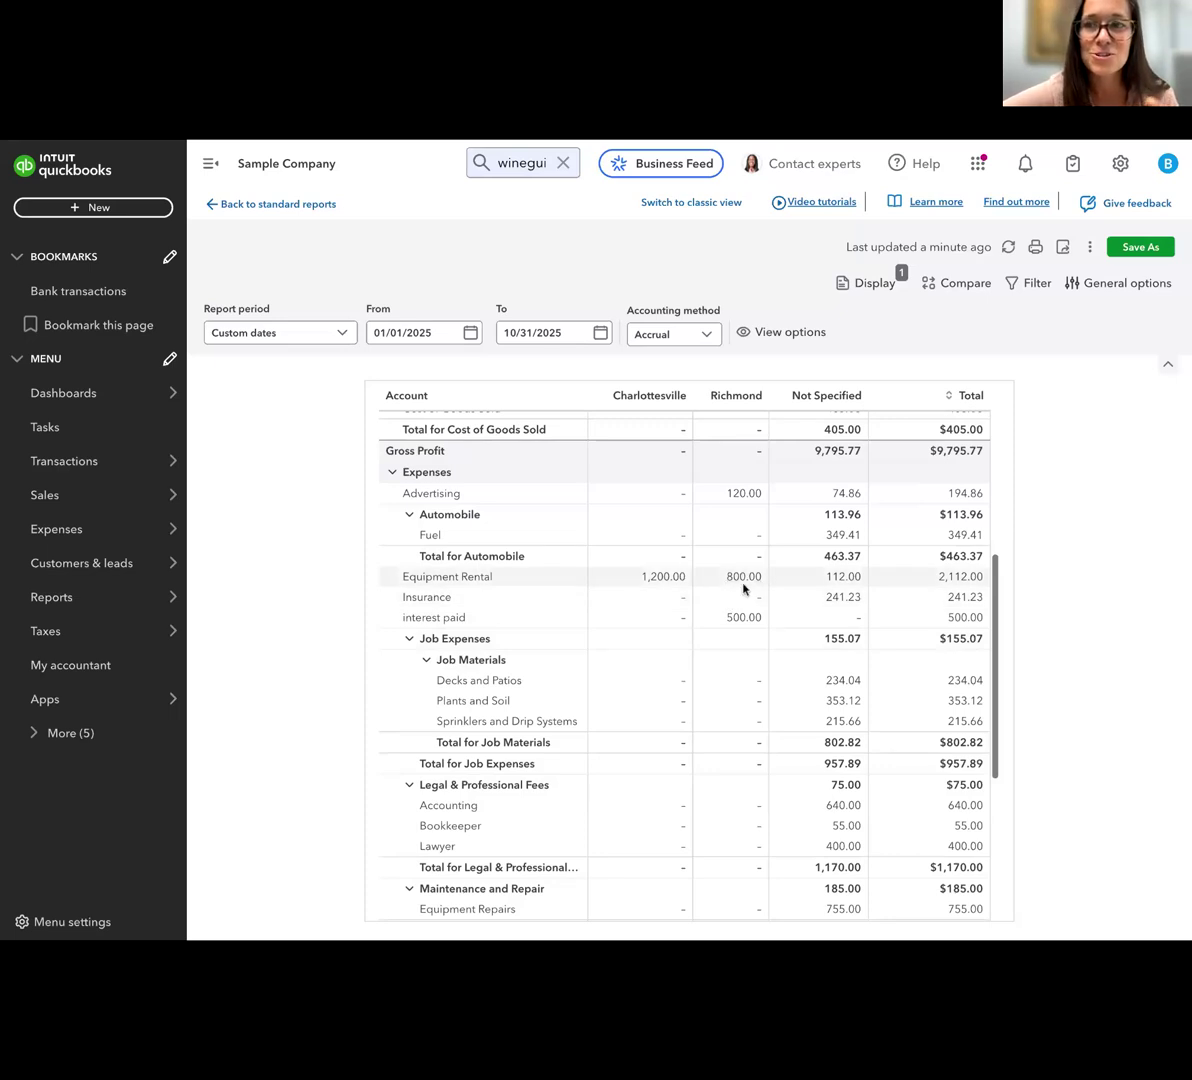
scroll(726, 570, up, 2)
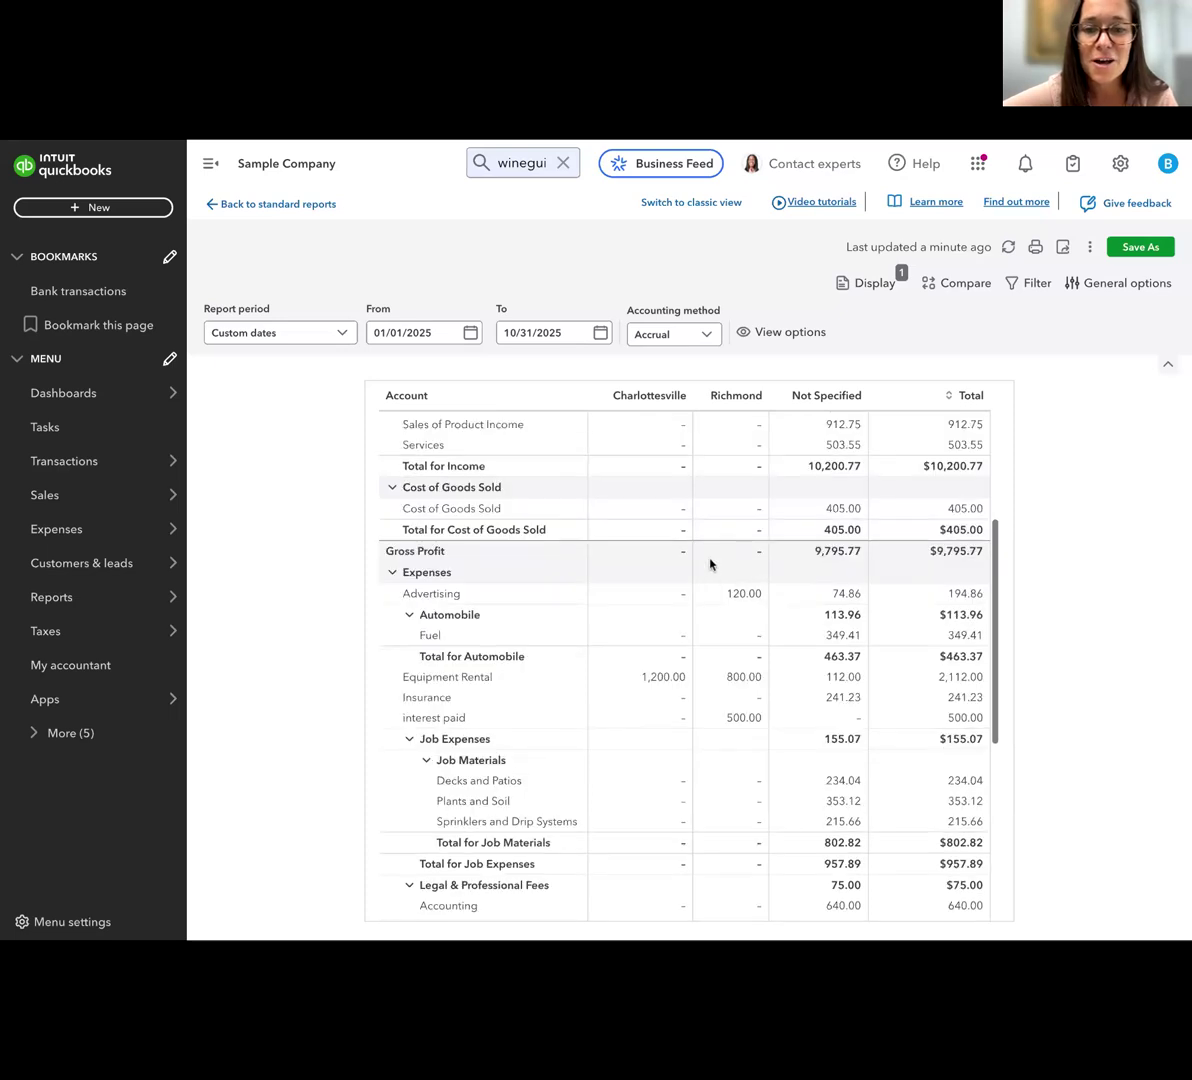
scroll(748, 652, down, 1)
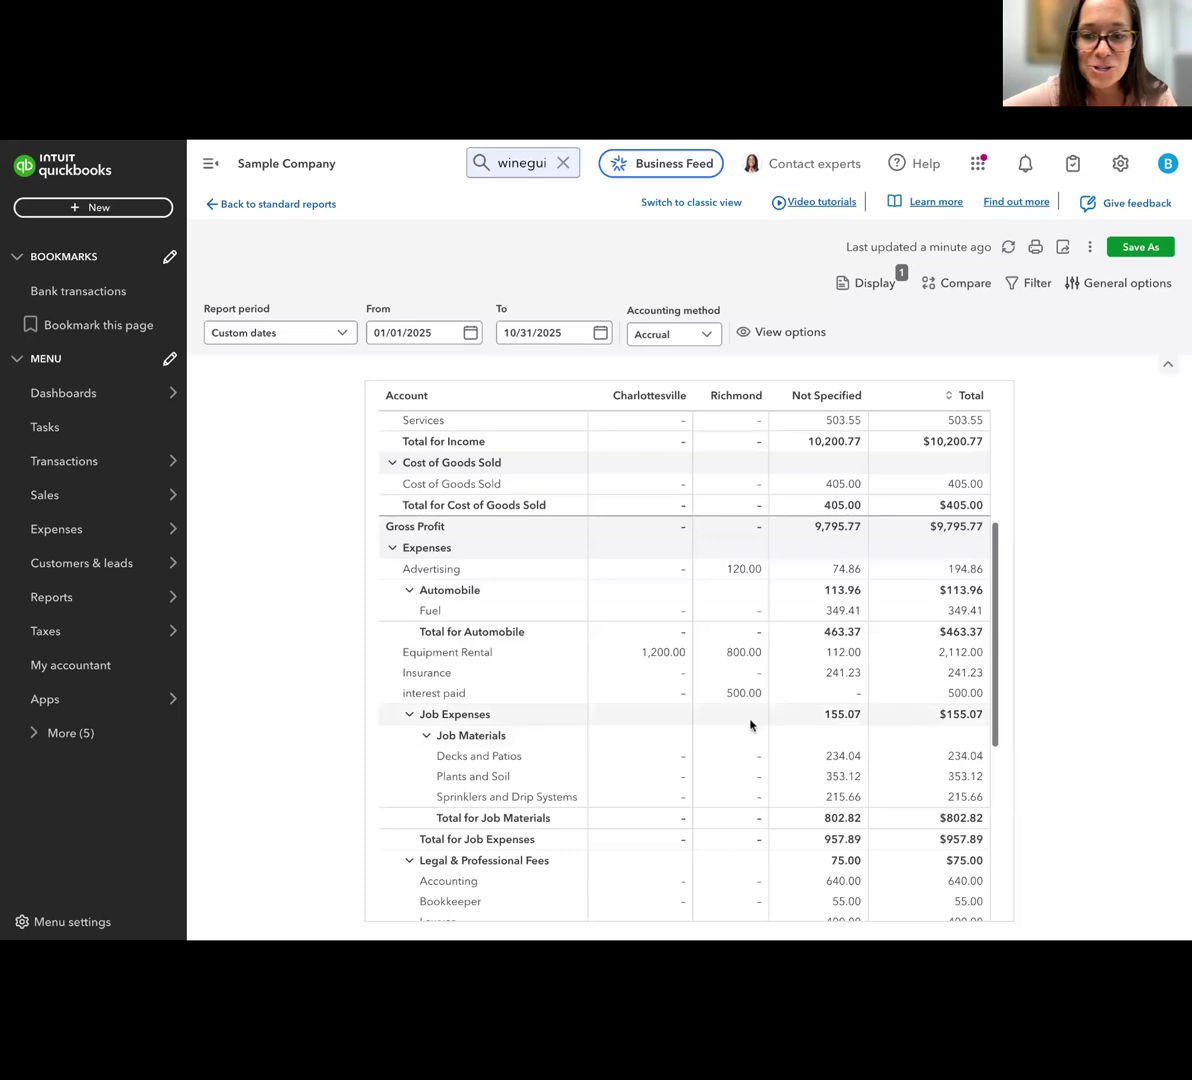
scroll(696, 711, down, 4)
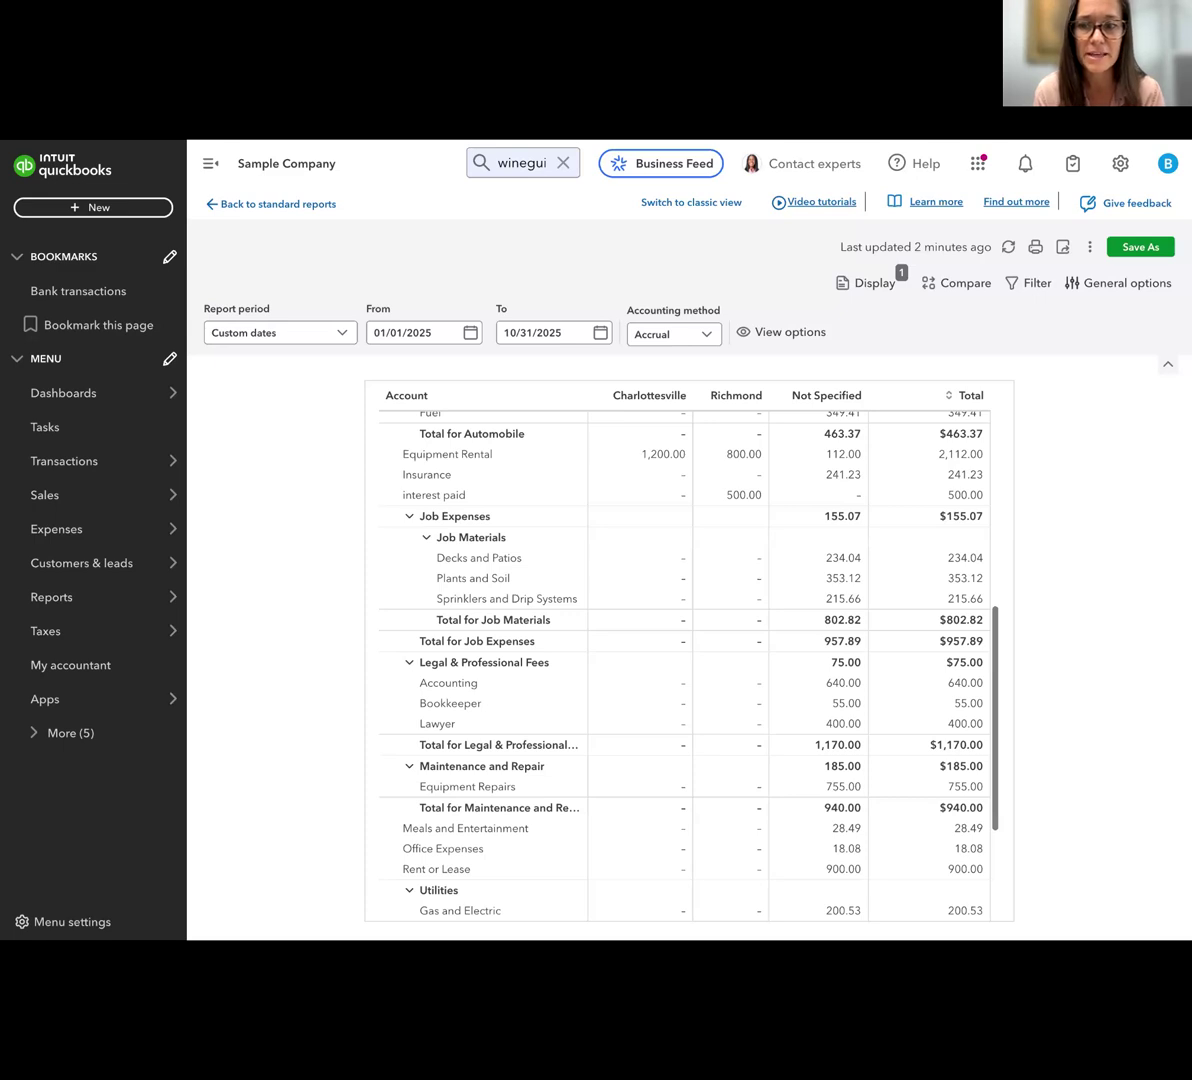
Open the bank transactions and show the Mastercard account's transactions for review
mouse_move(8, 460)
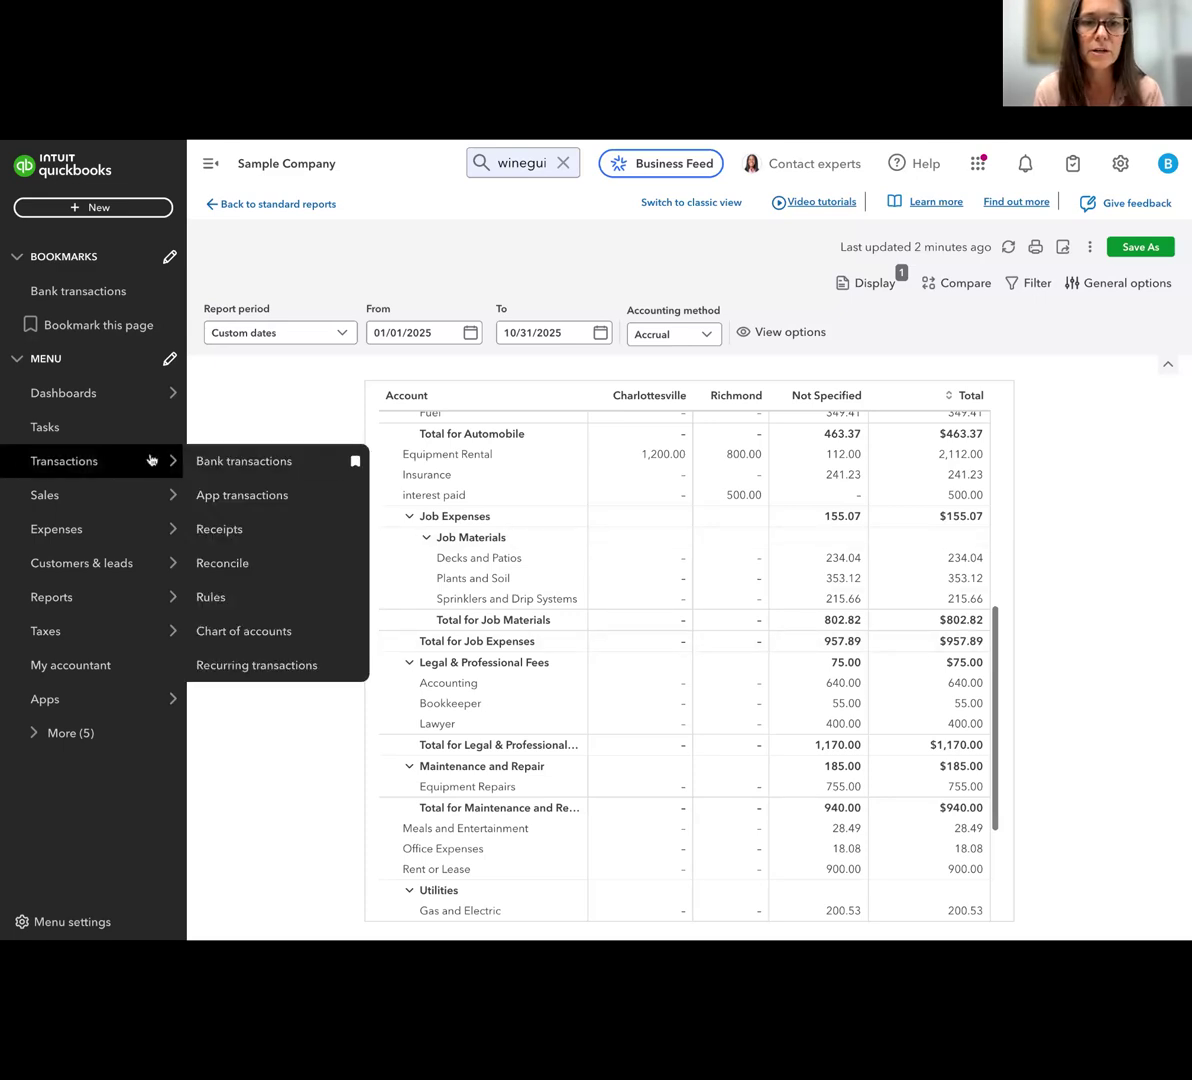
click(240, 464)
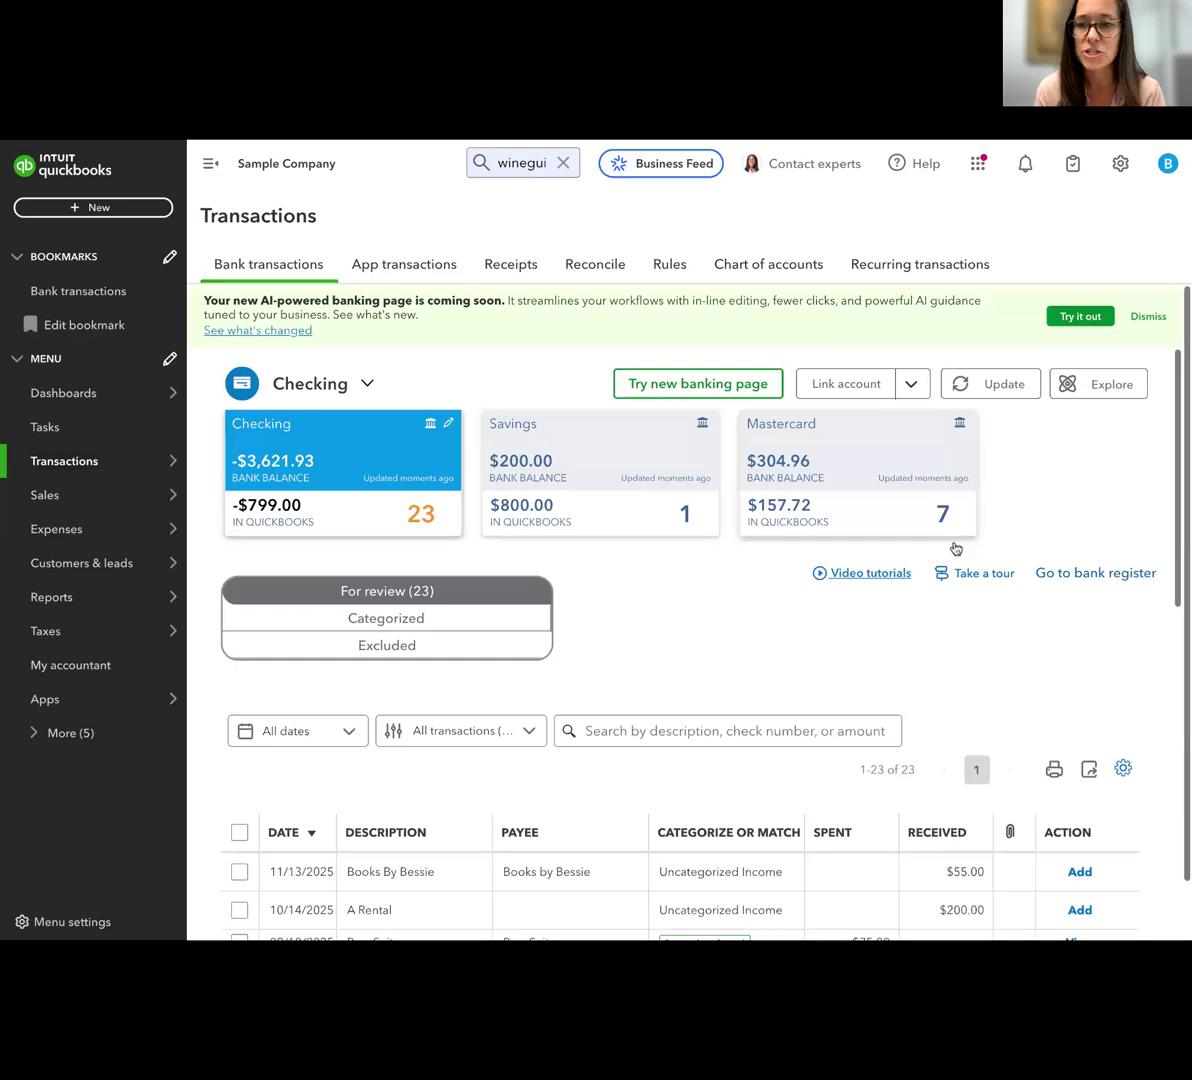
click(900, 510)
scroll(842, 601, down, 3)
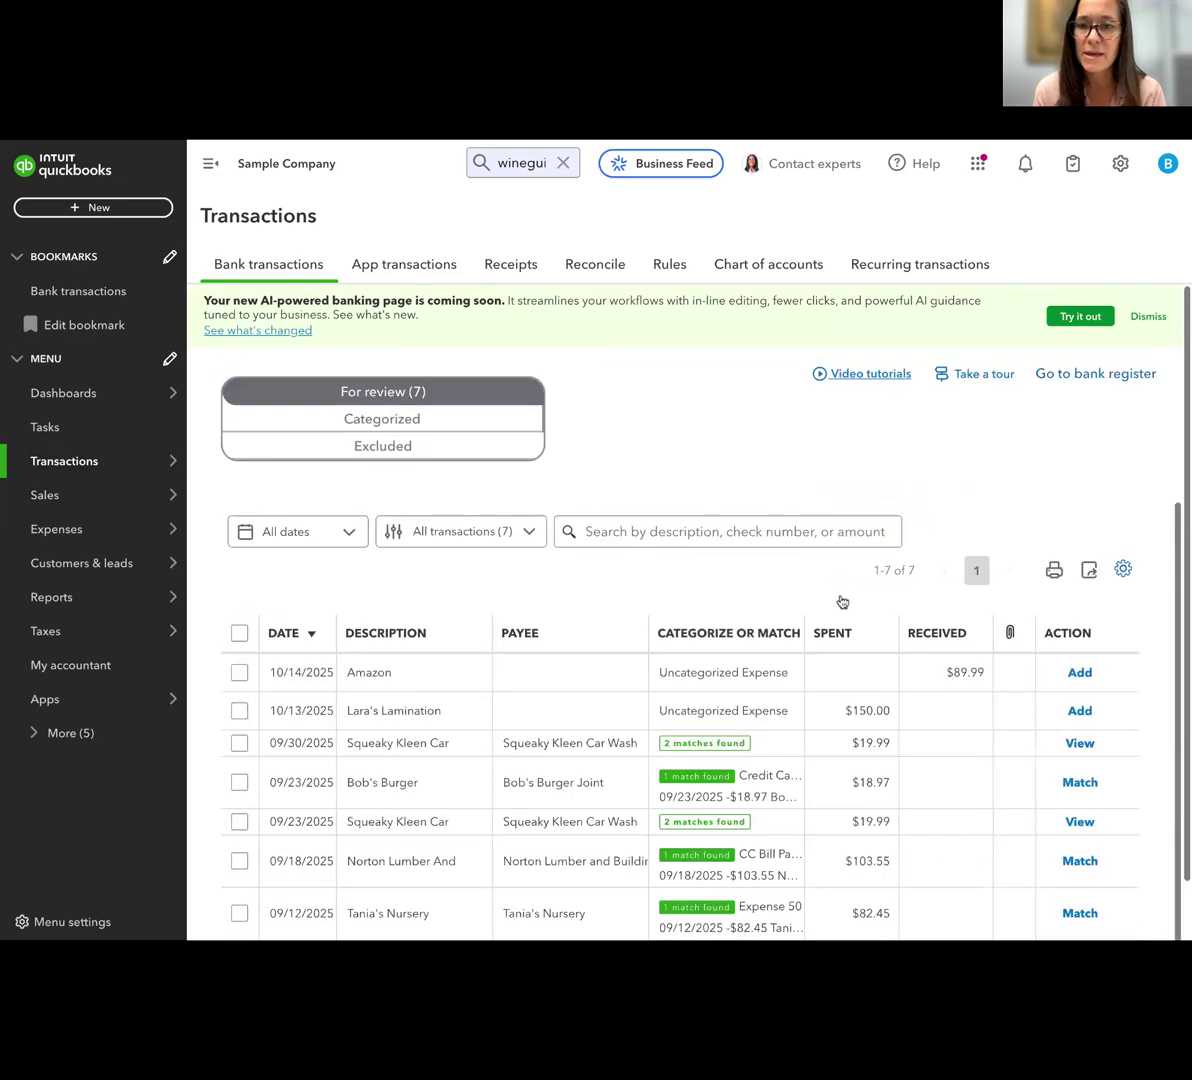
scroll(842, 601, down, 1)
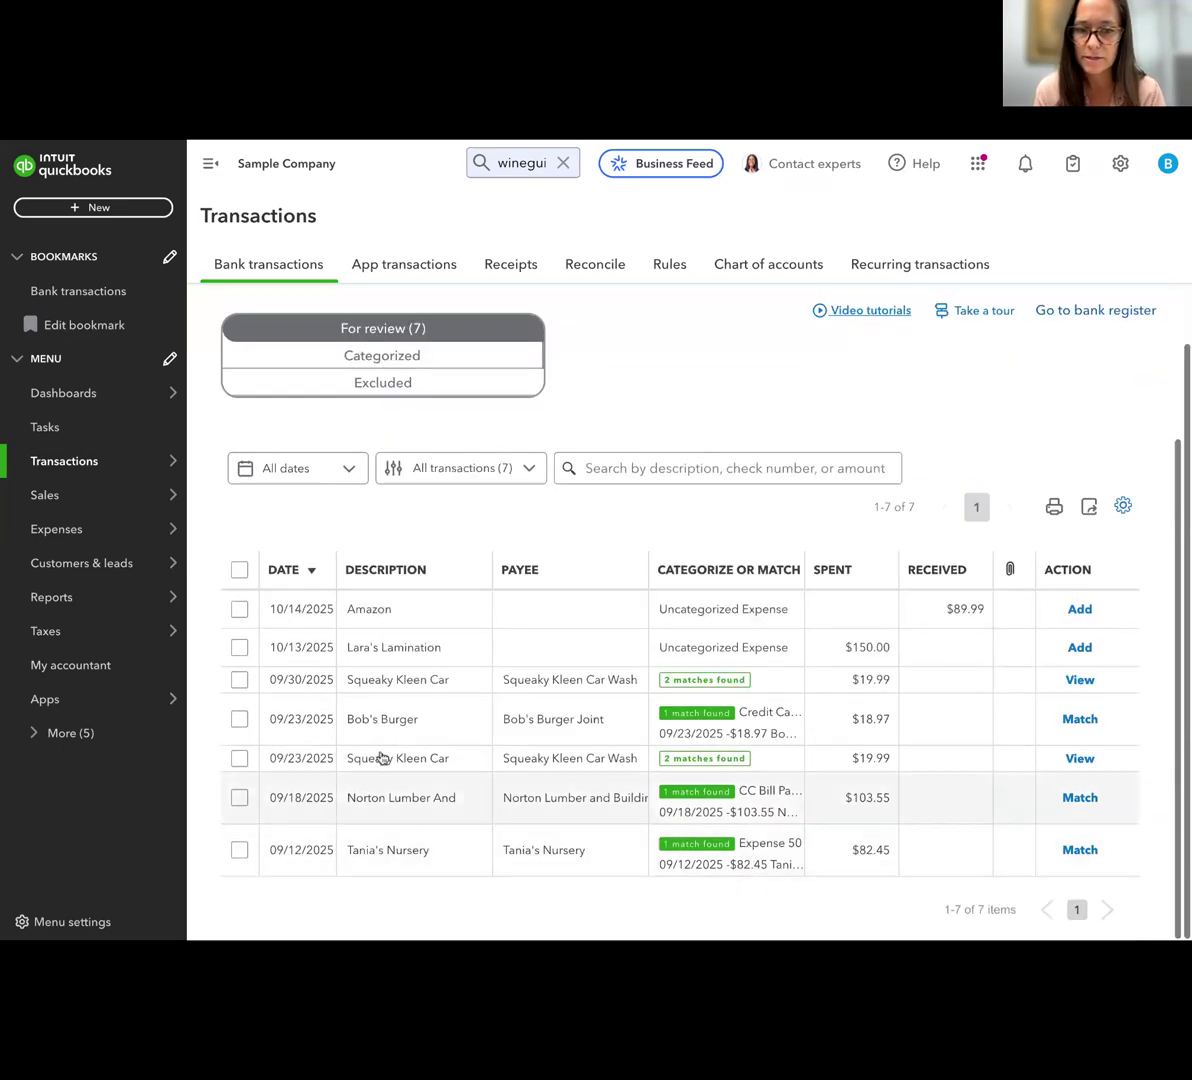
Open the 10/13/2025 Lara's Lamination transaction and set its account to interest paid
click(370, 650)
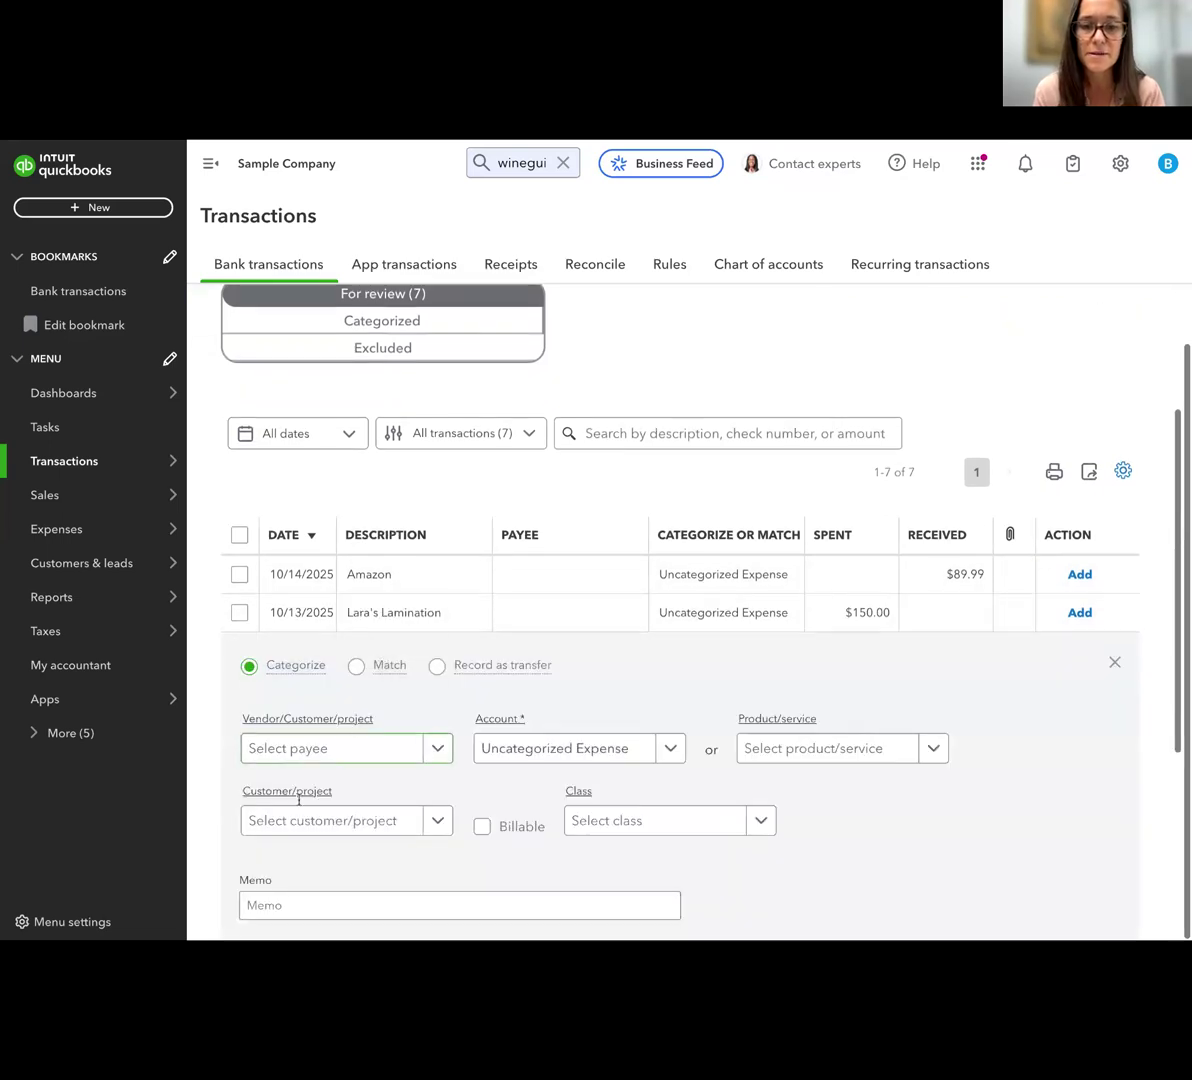
scroll(418, 709, down, 2)
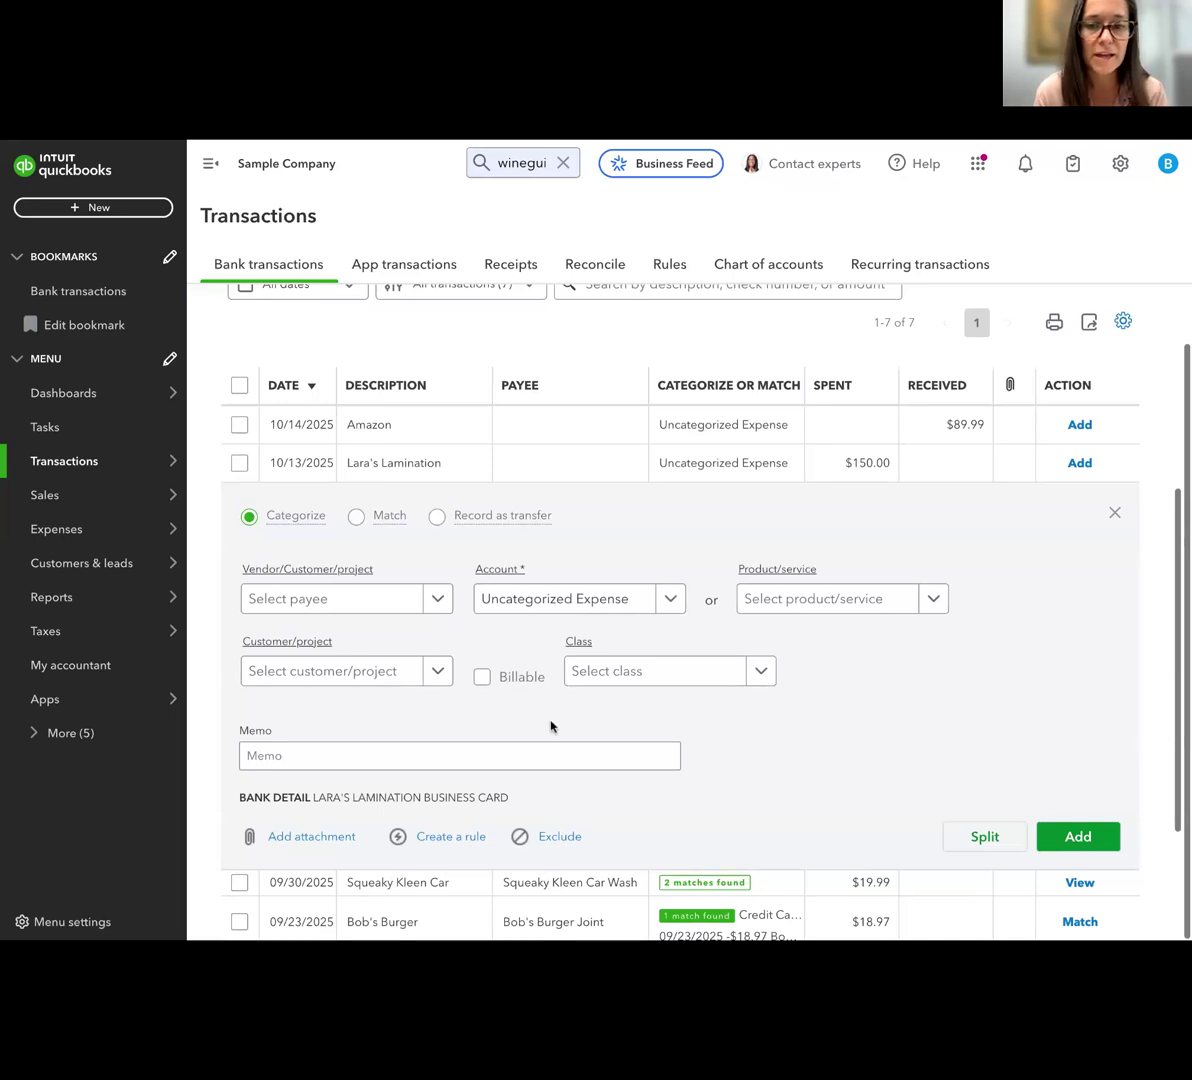
click(535, 606)
text(inter)
click(533, 542)
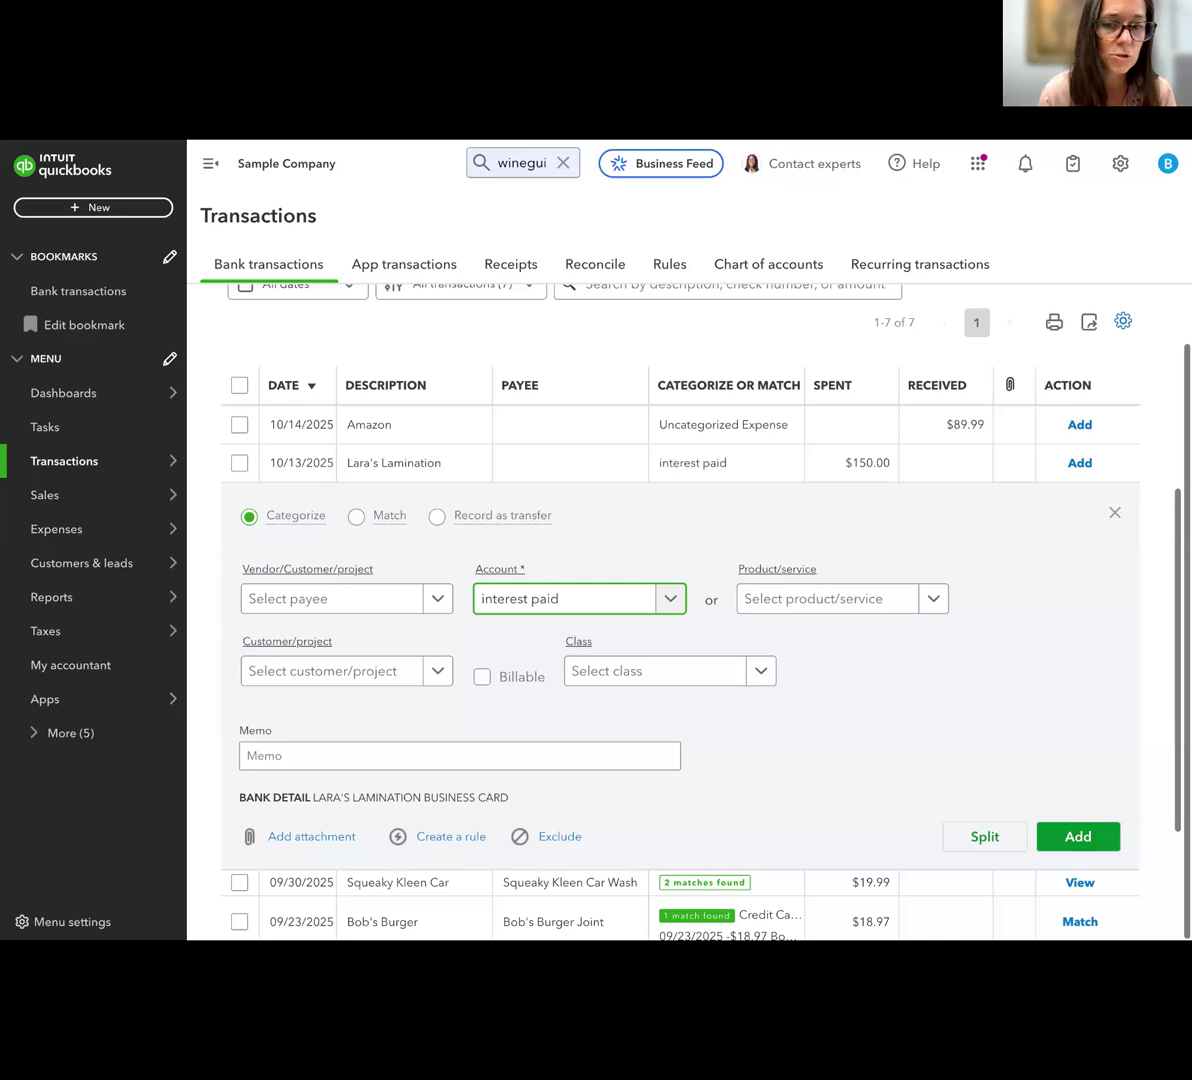
scroll(891, 713, up, 1)
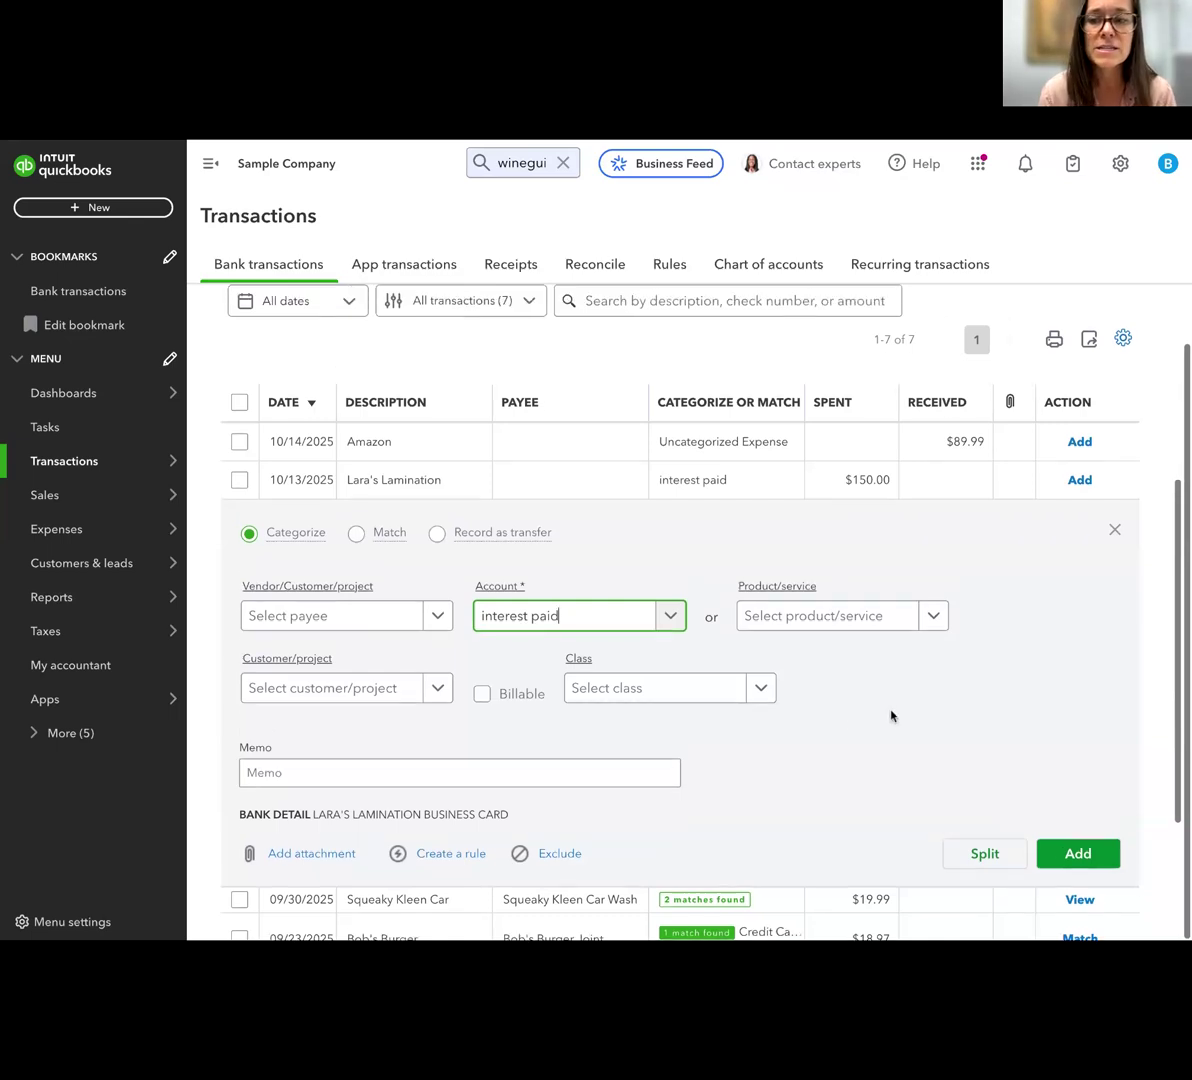
scroll(1046, 591, up, 5)
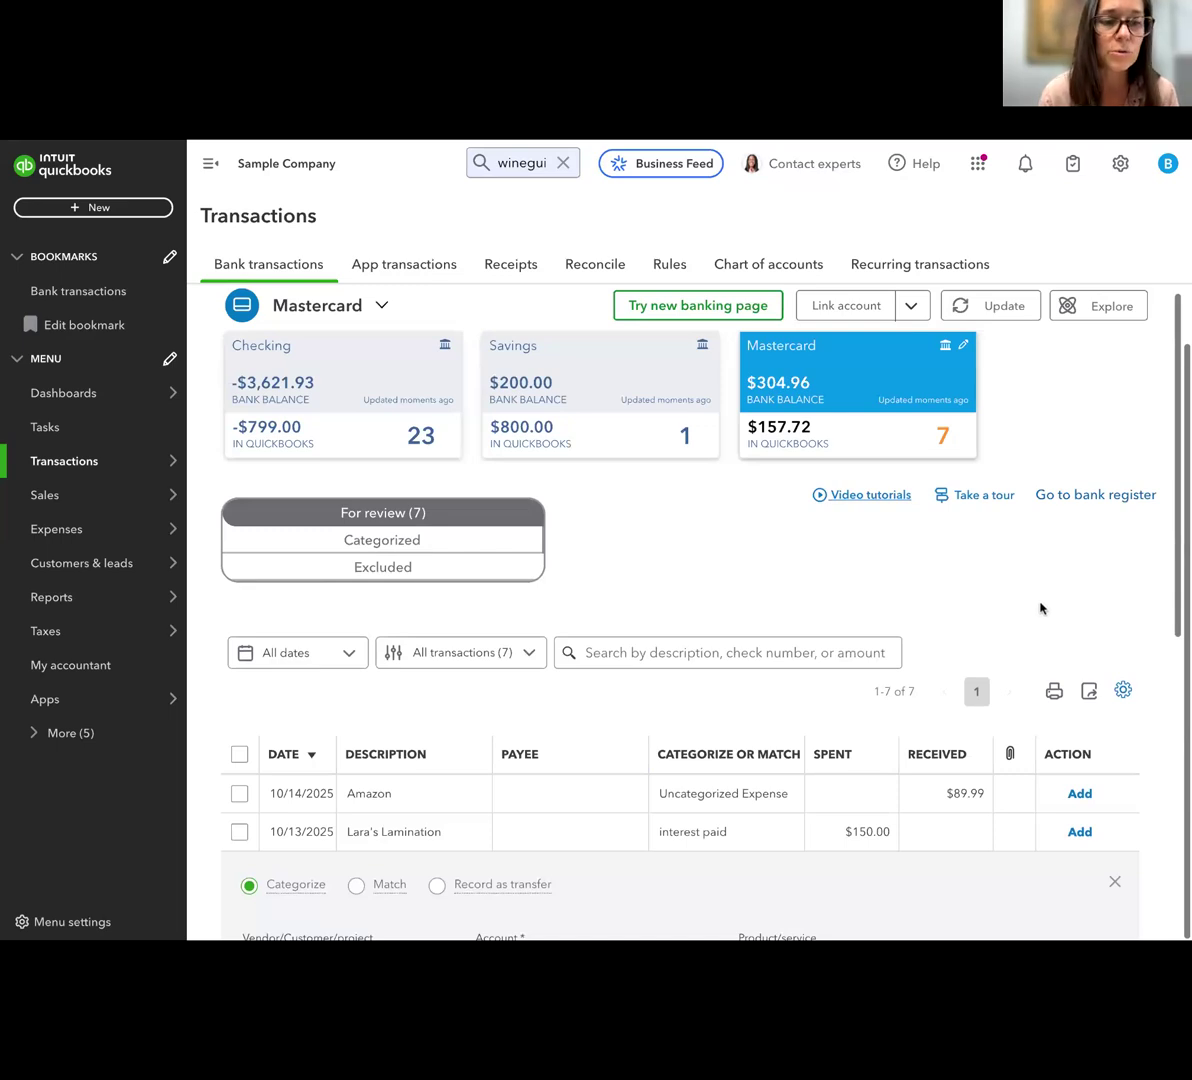
Switch to the Checking account and categorize the 09/18/2025 $75.00 payment to Loan Payable instead of matching it
click(389, 418)
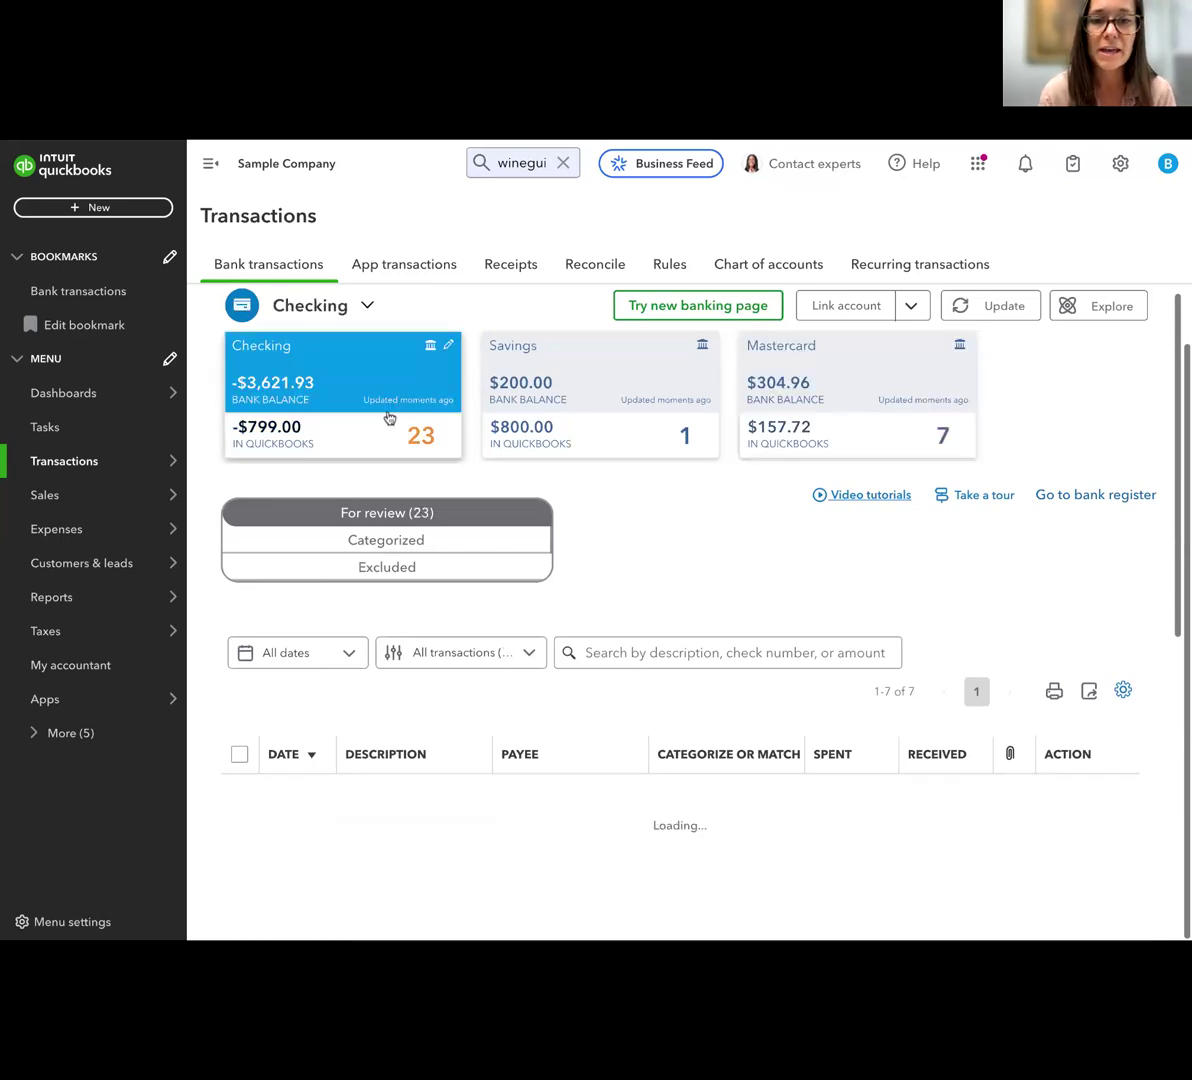
scroll(702, 561, down, 7)
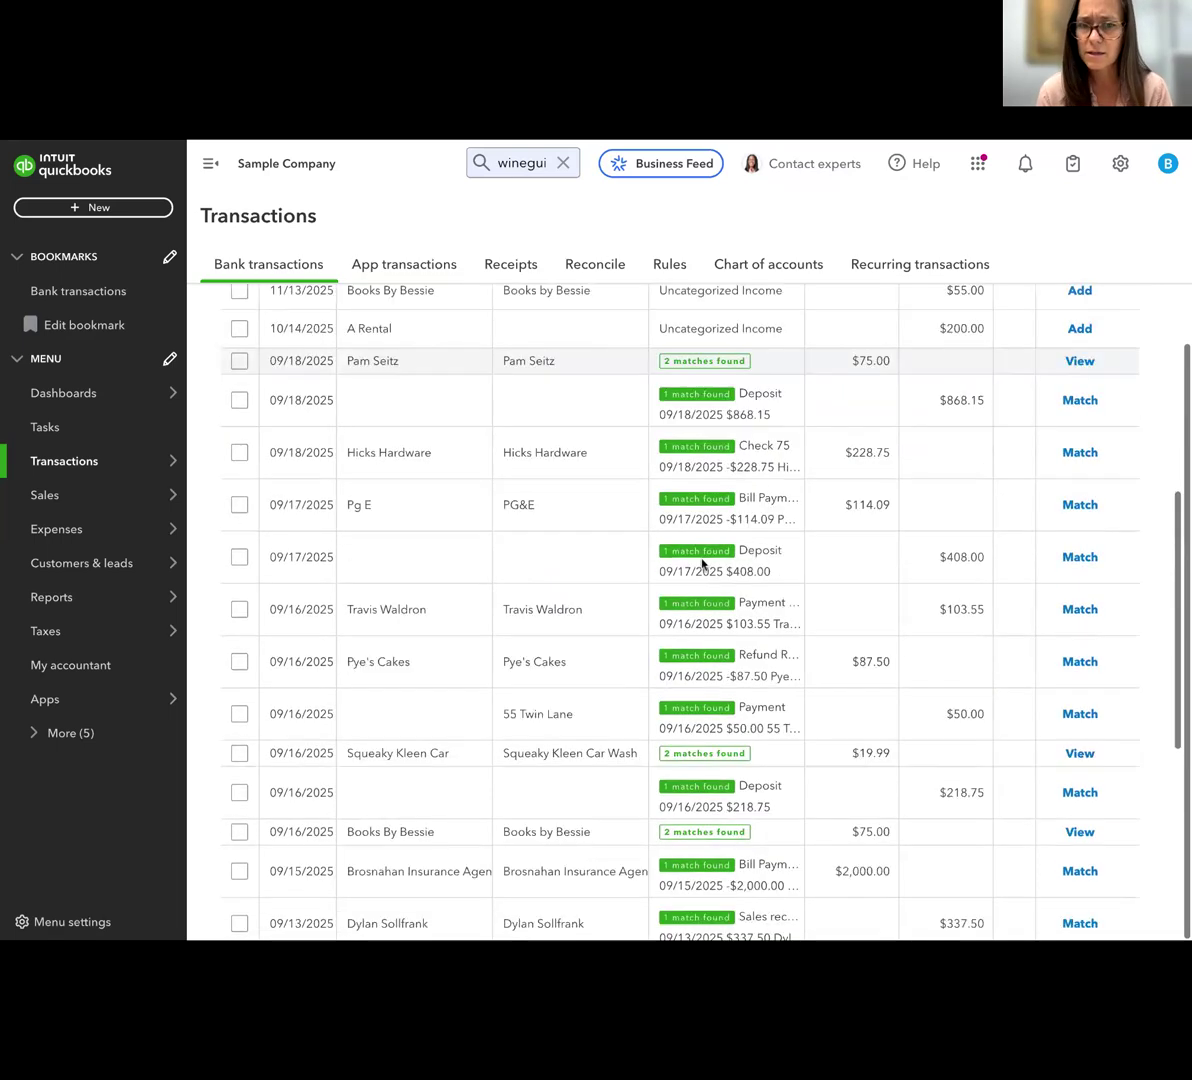
click(431, 362)
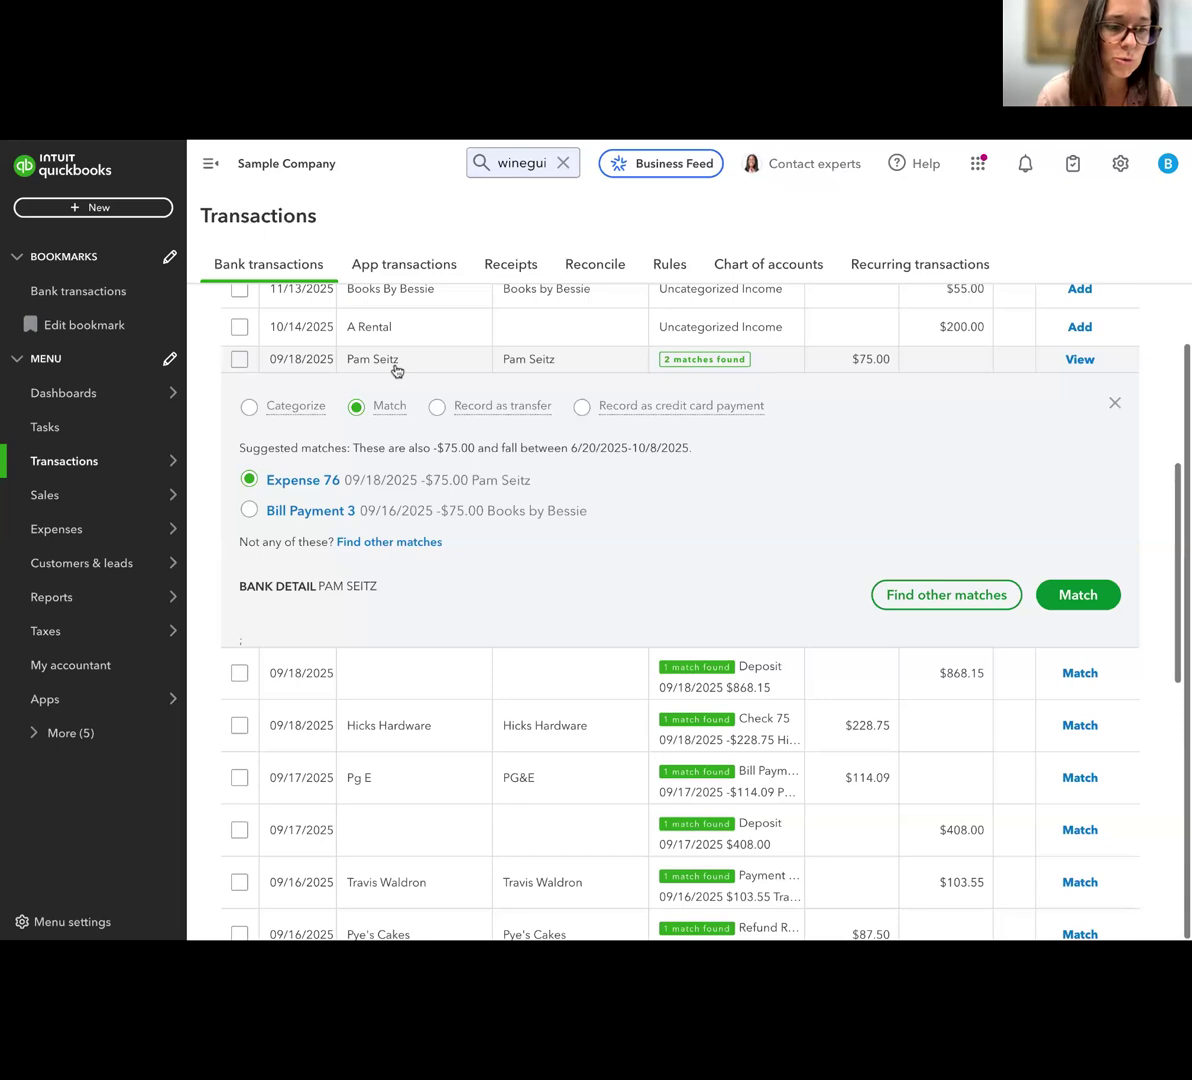
click(276, 393)
click(545, 497)
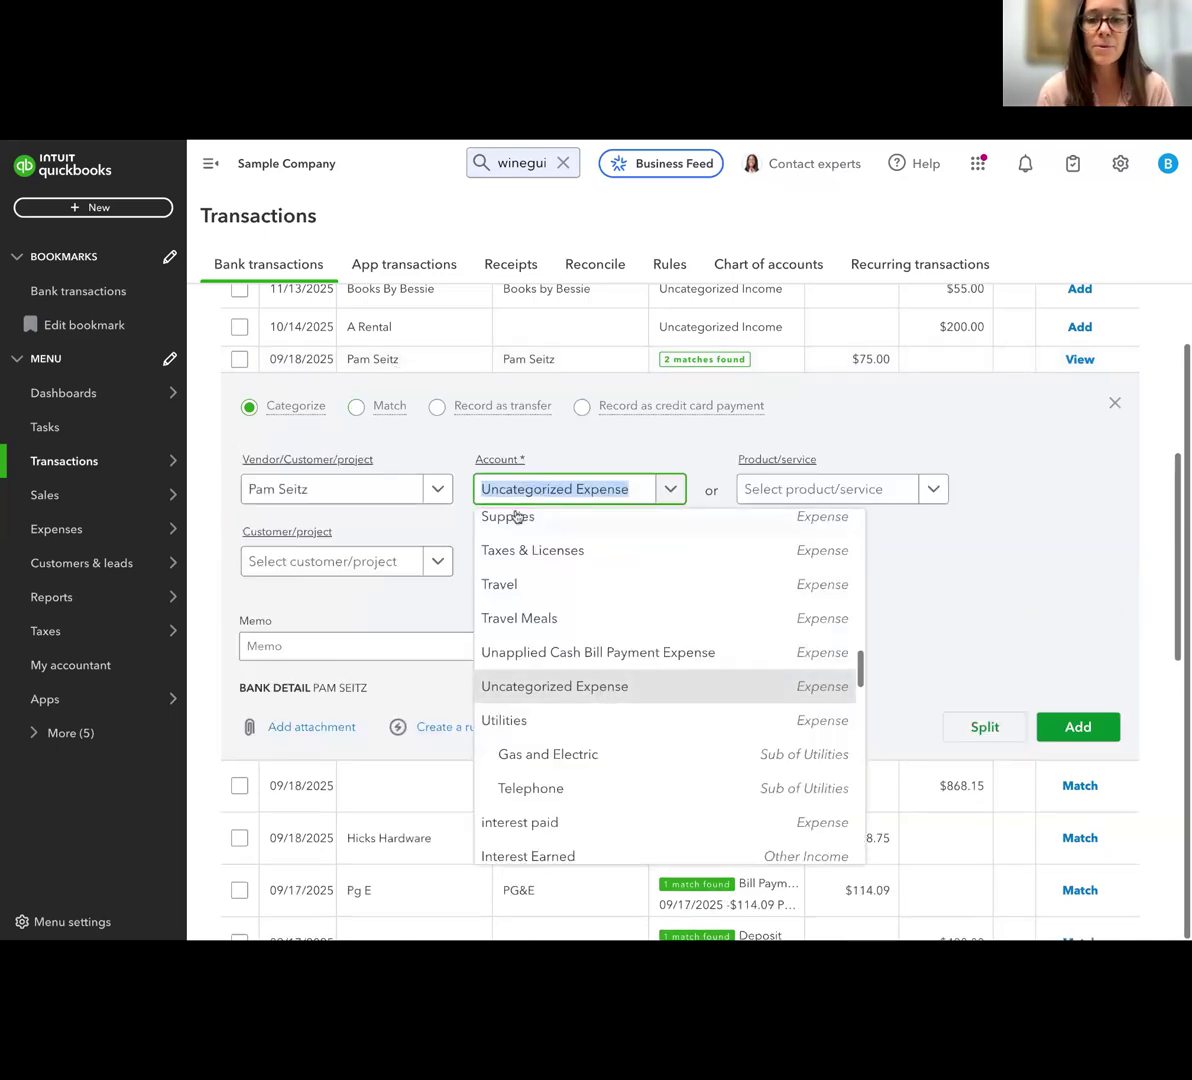
text(pay)
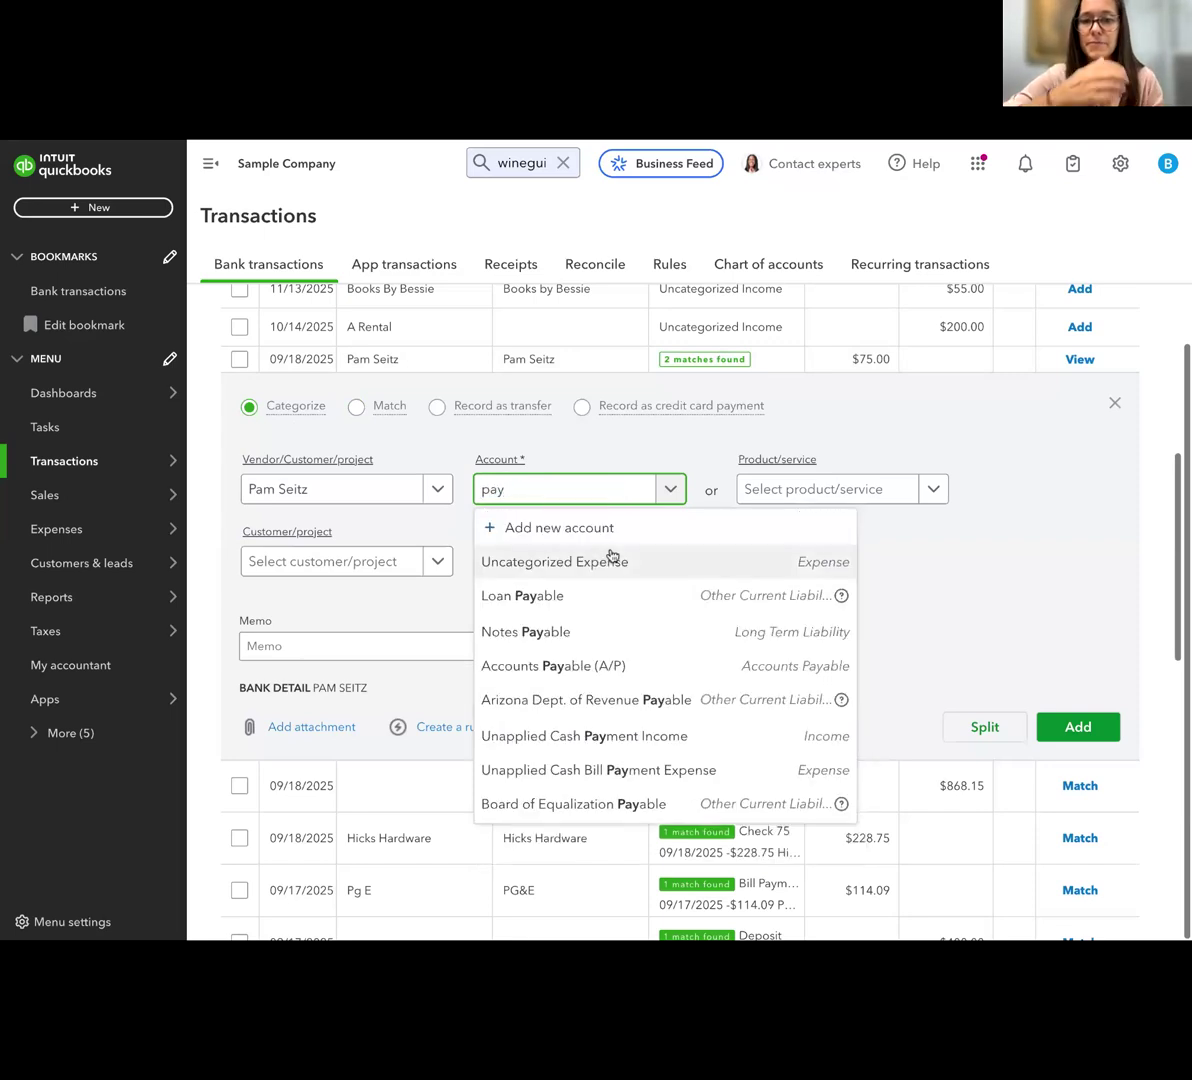
click(608, 610)
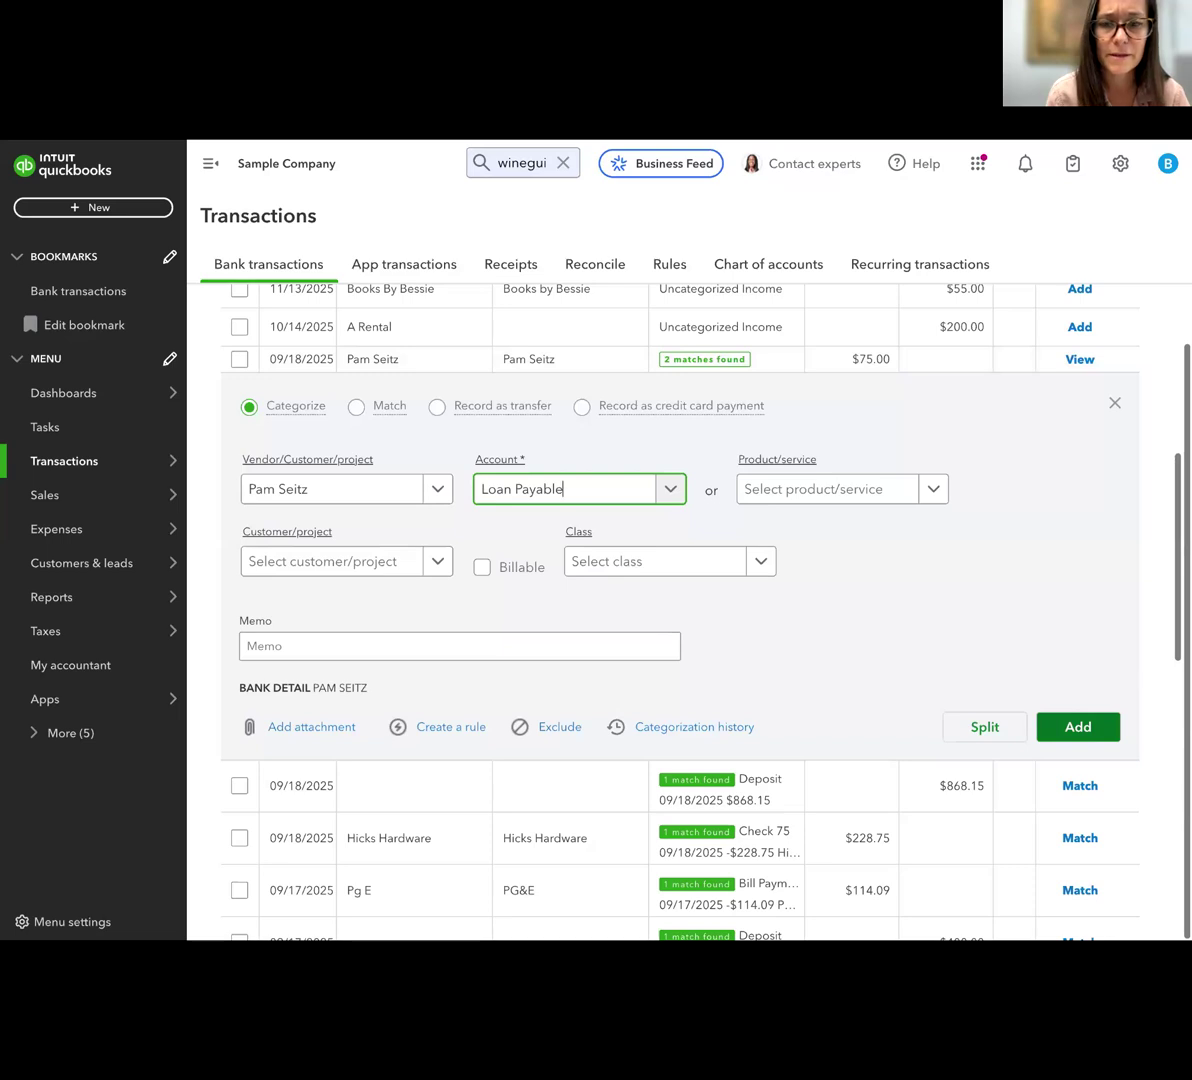
scroll(1025, 653, up, 1)
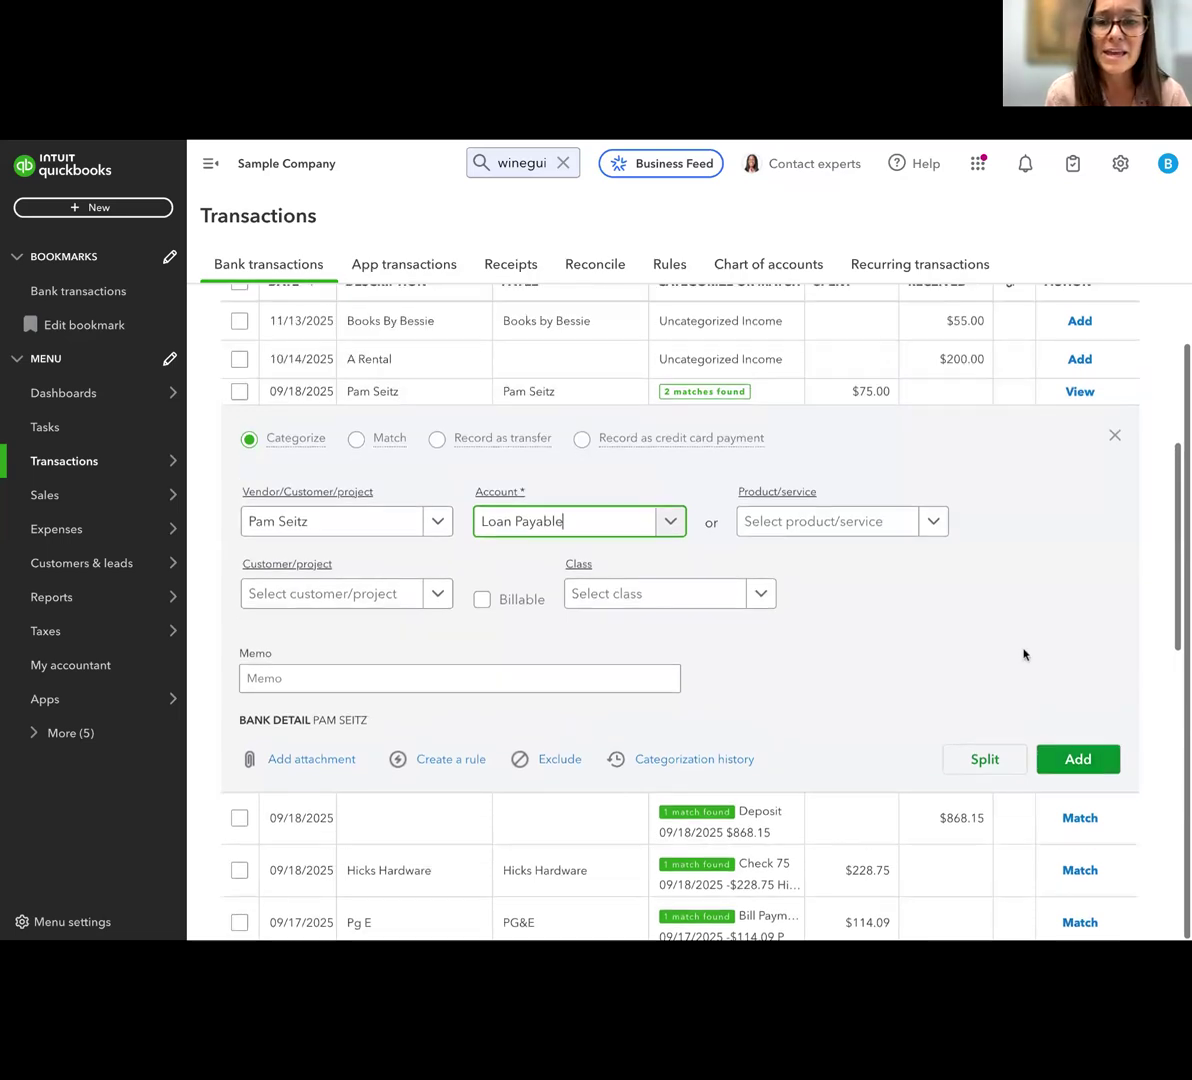
click(717, 583)
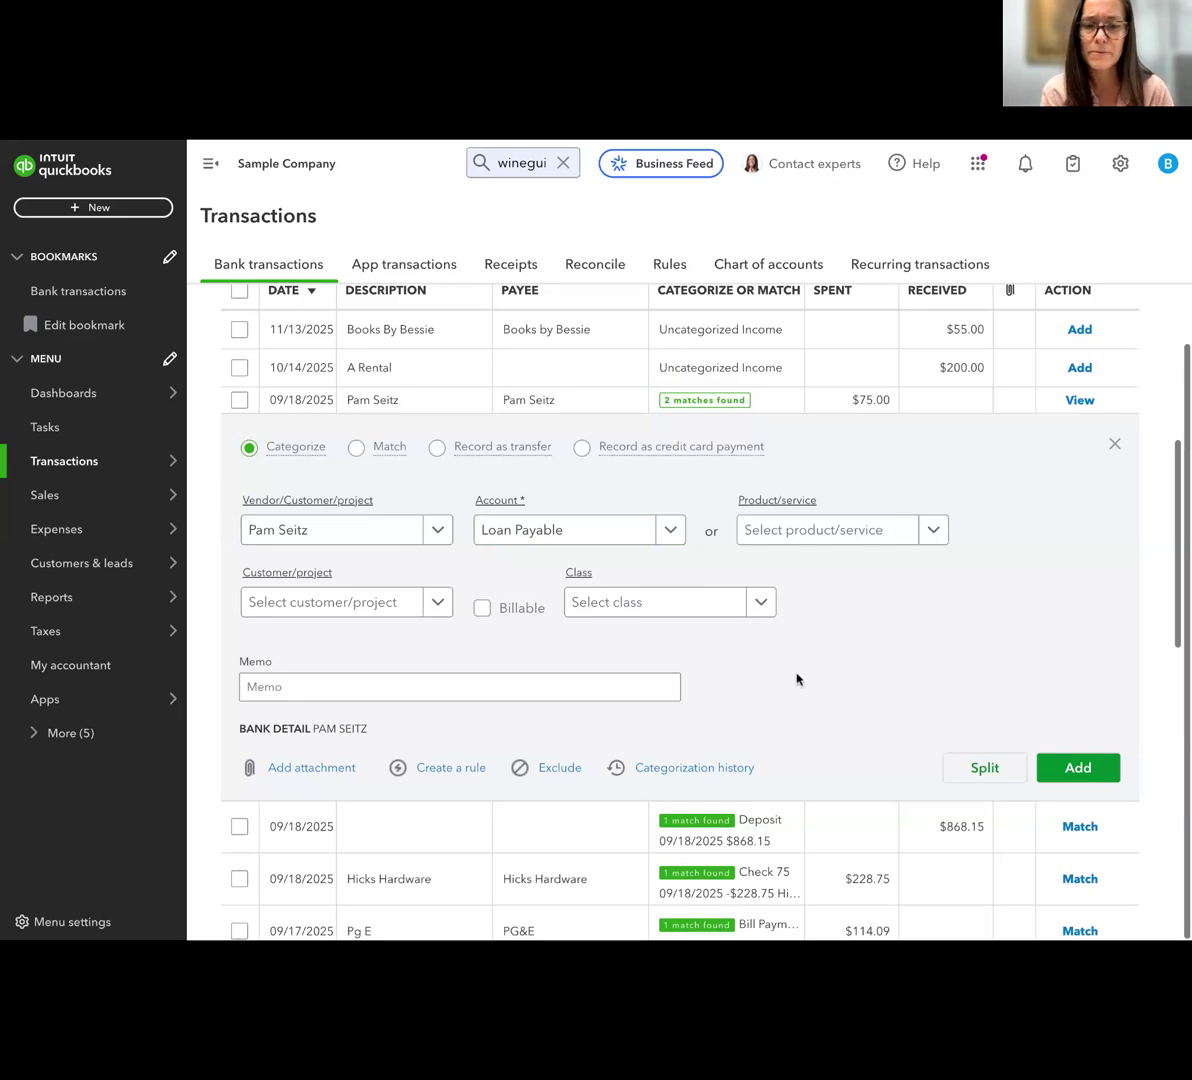
scroll(798, 678, up, 1)
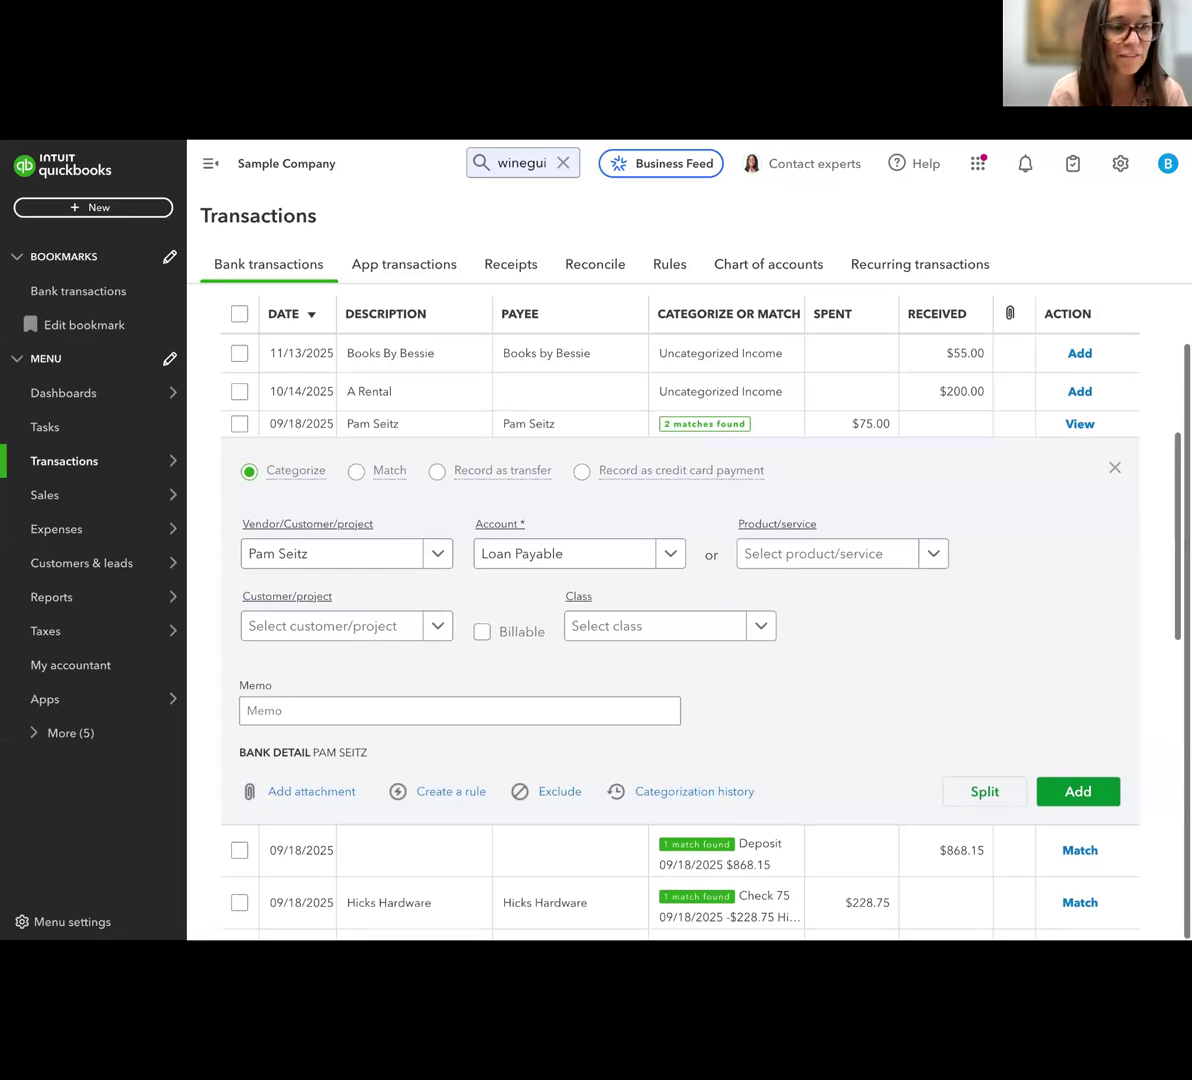
Split the $75.00 payment into 50.00 for Loan Payable and 25.00 for interest paid, then close the split without adding it
click(985, 792)
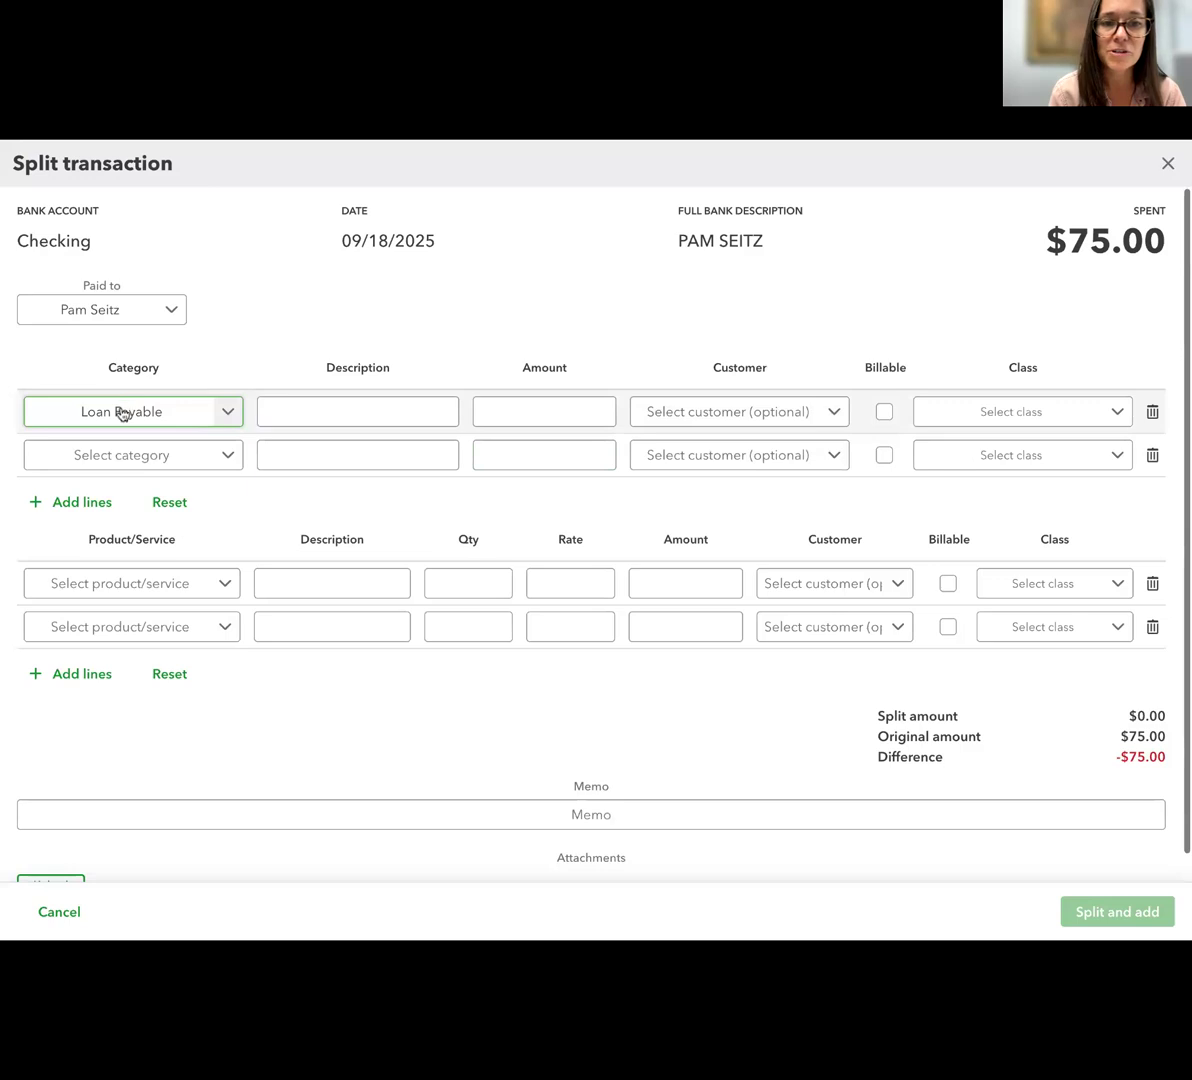
click(548, 412)
text(50)
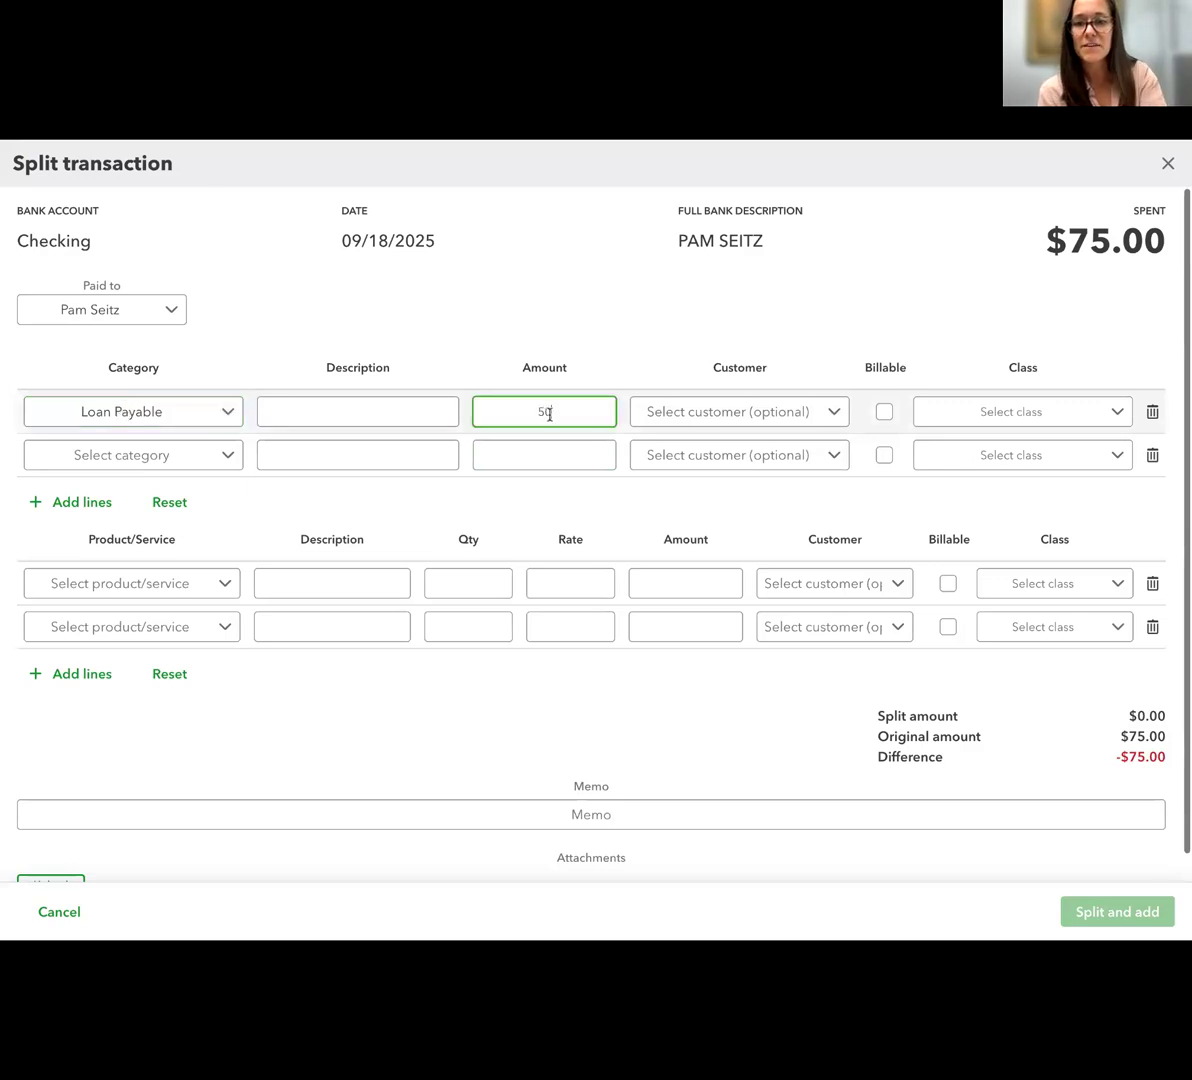
click(106, 455)
text(inter)
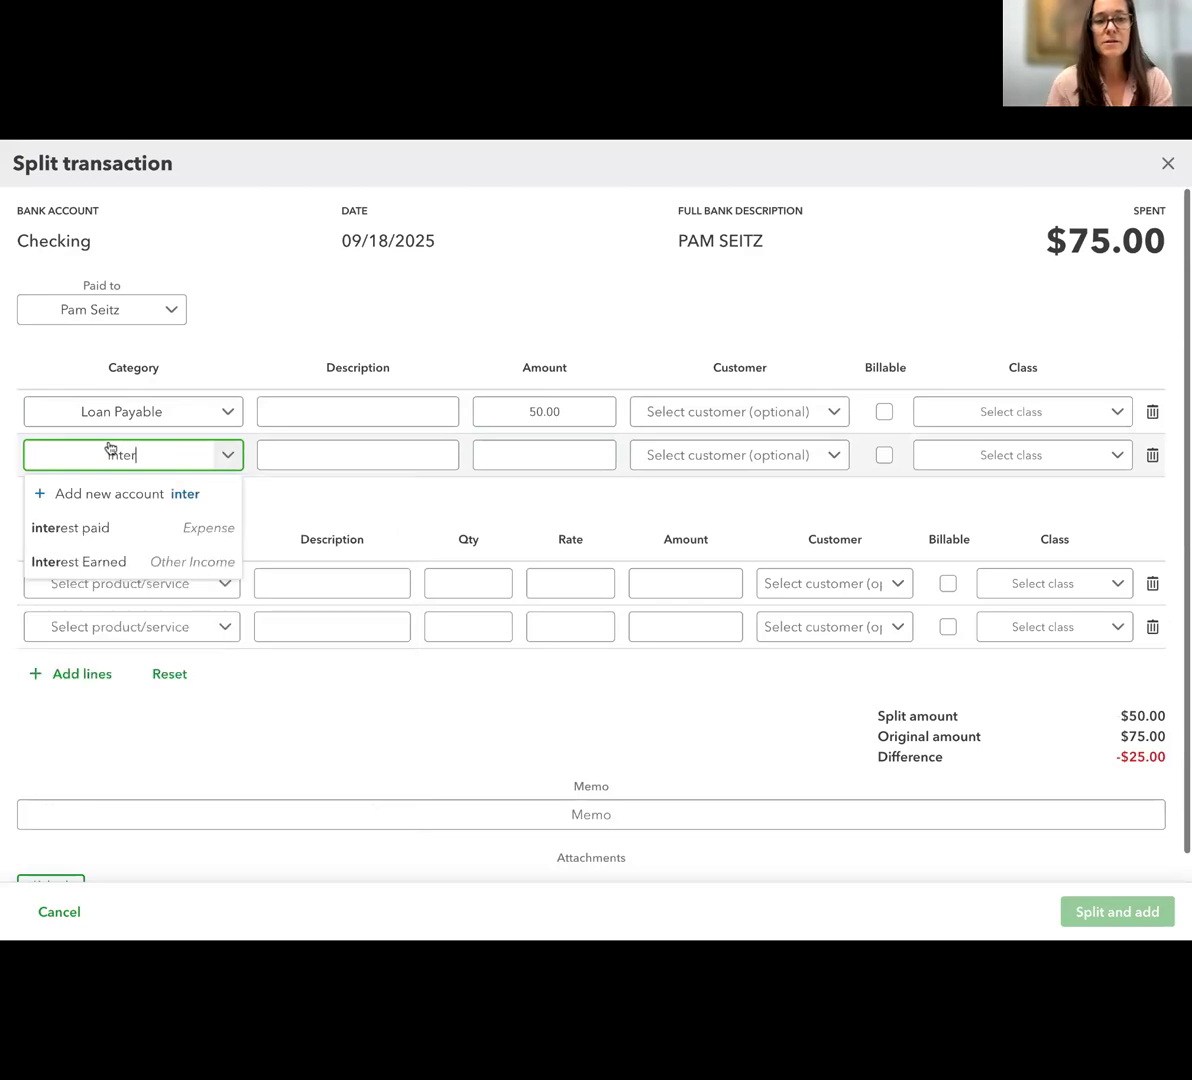
click(85, 530)
click(583, 458)
text(25)
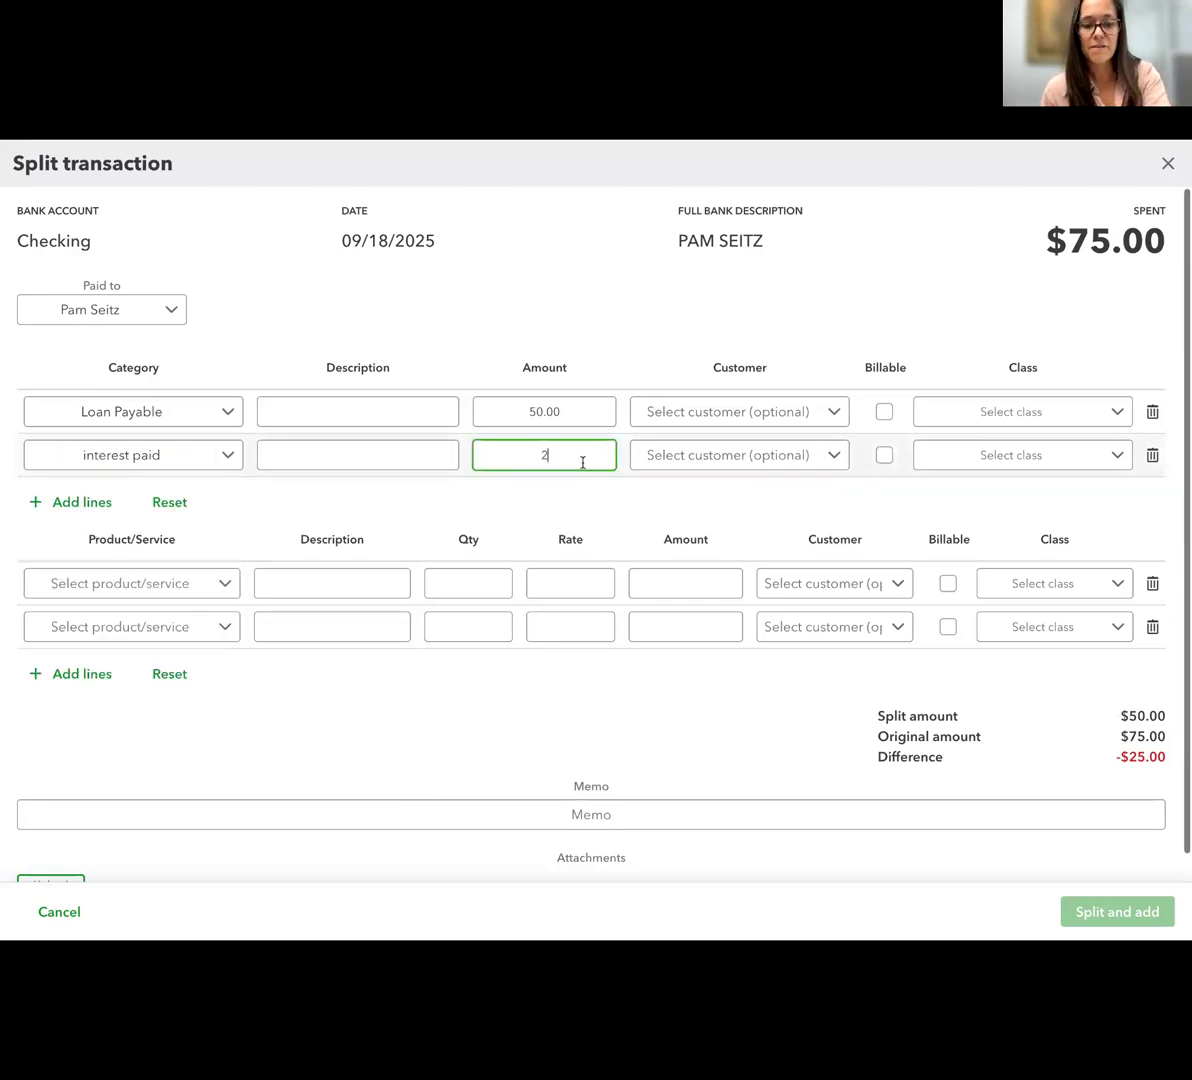
click(575, 506)
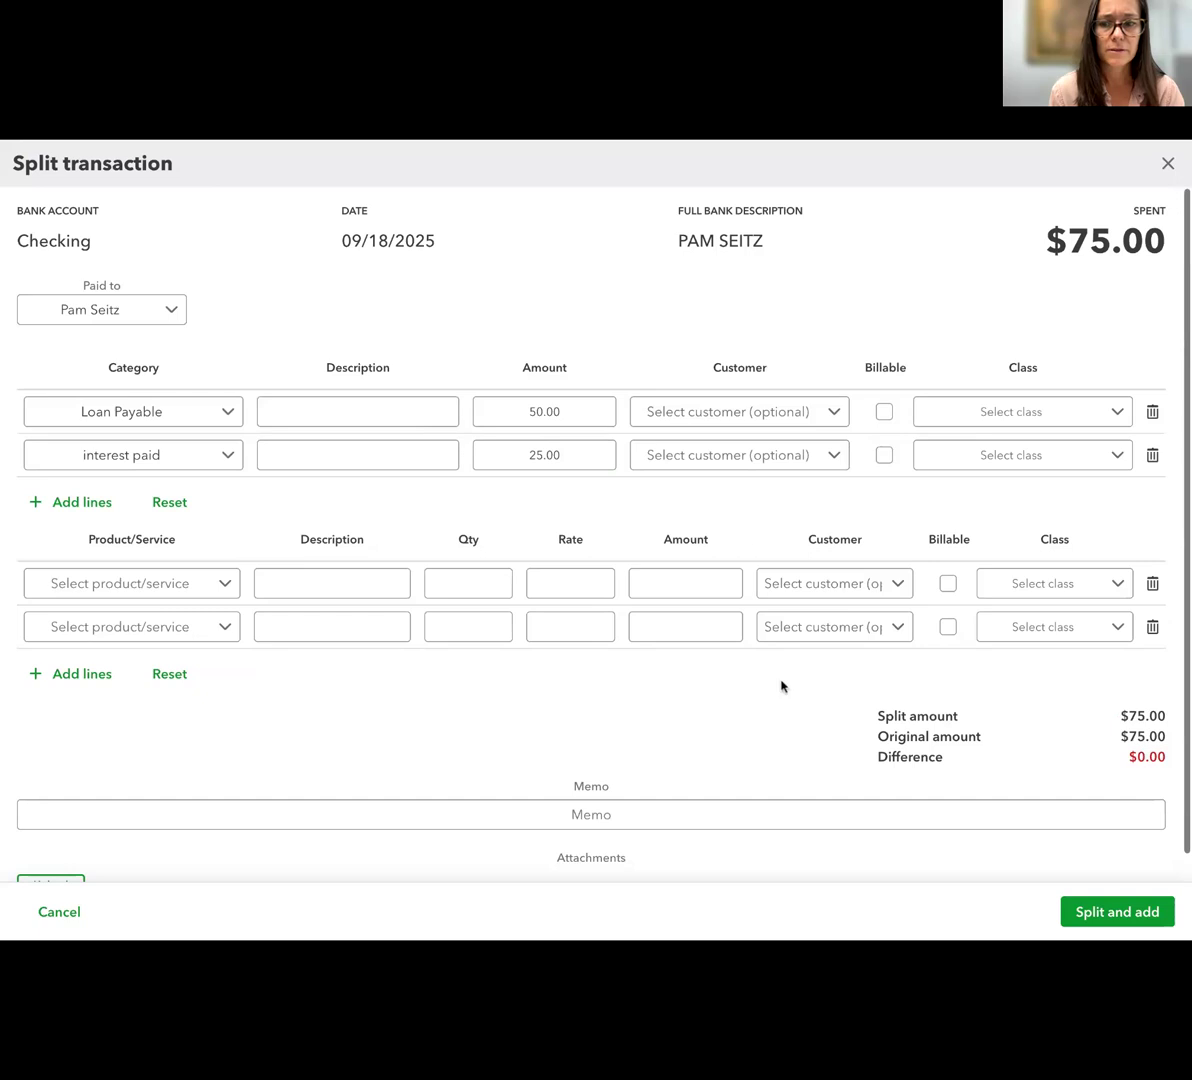
scroll(781, 686, down, 1)
scroll(781, 686, up, 1)
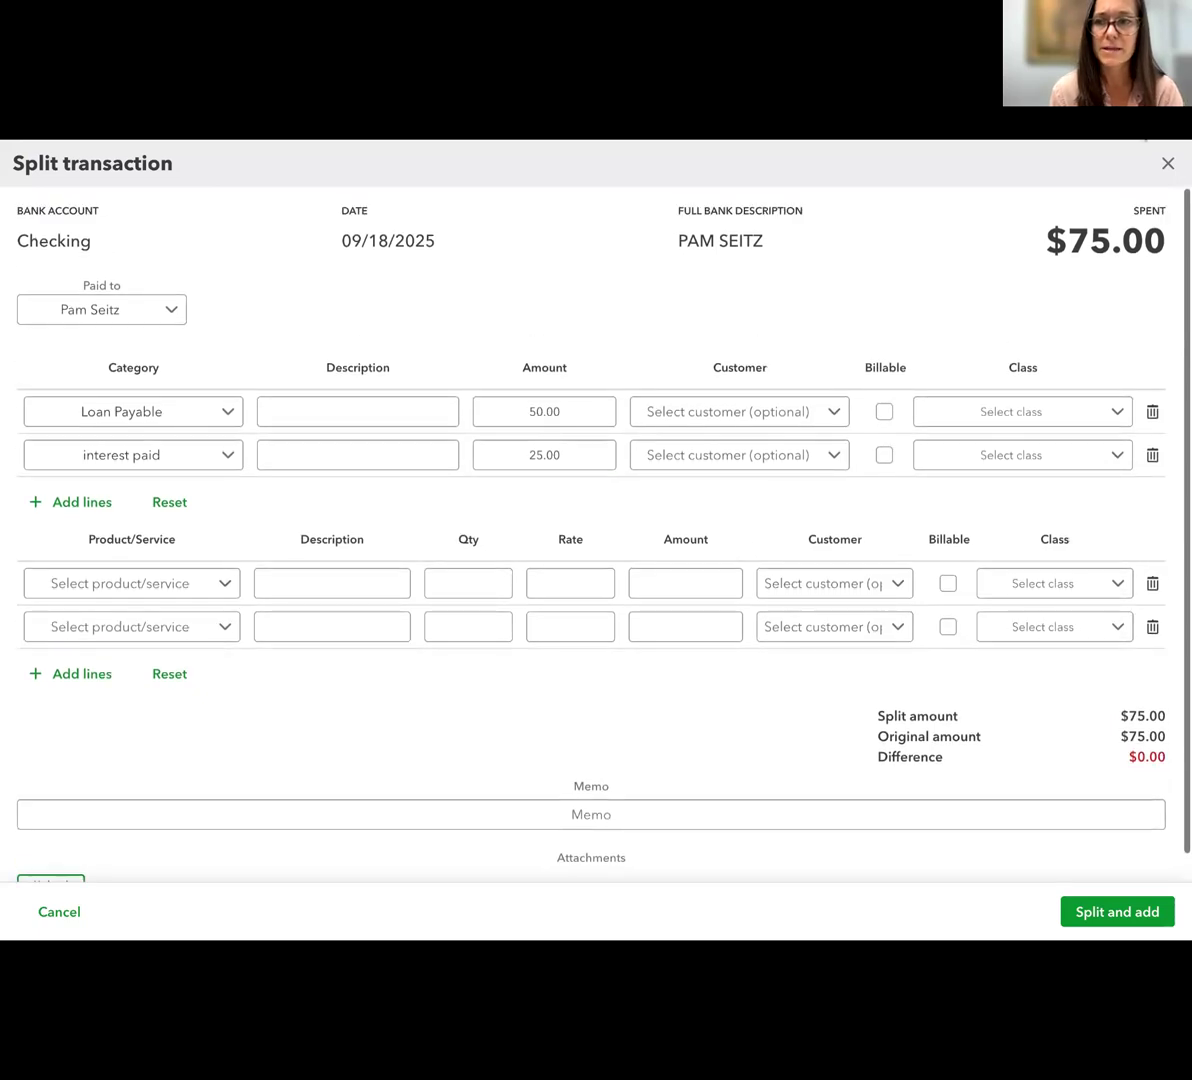
click(1168, 163)
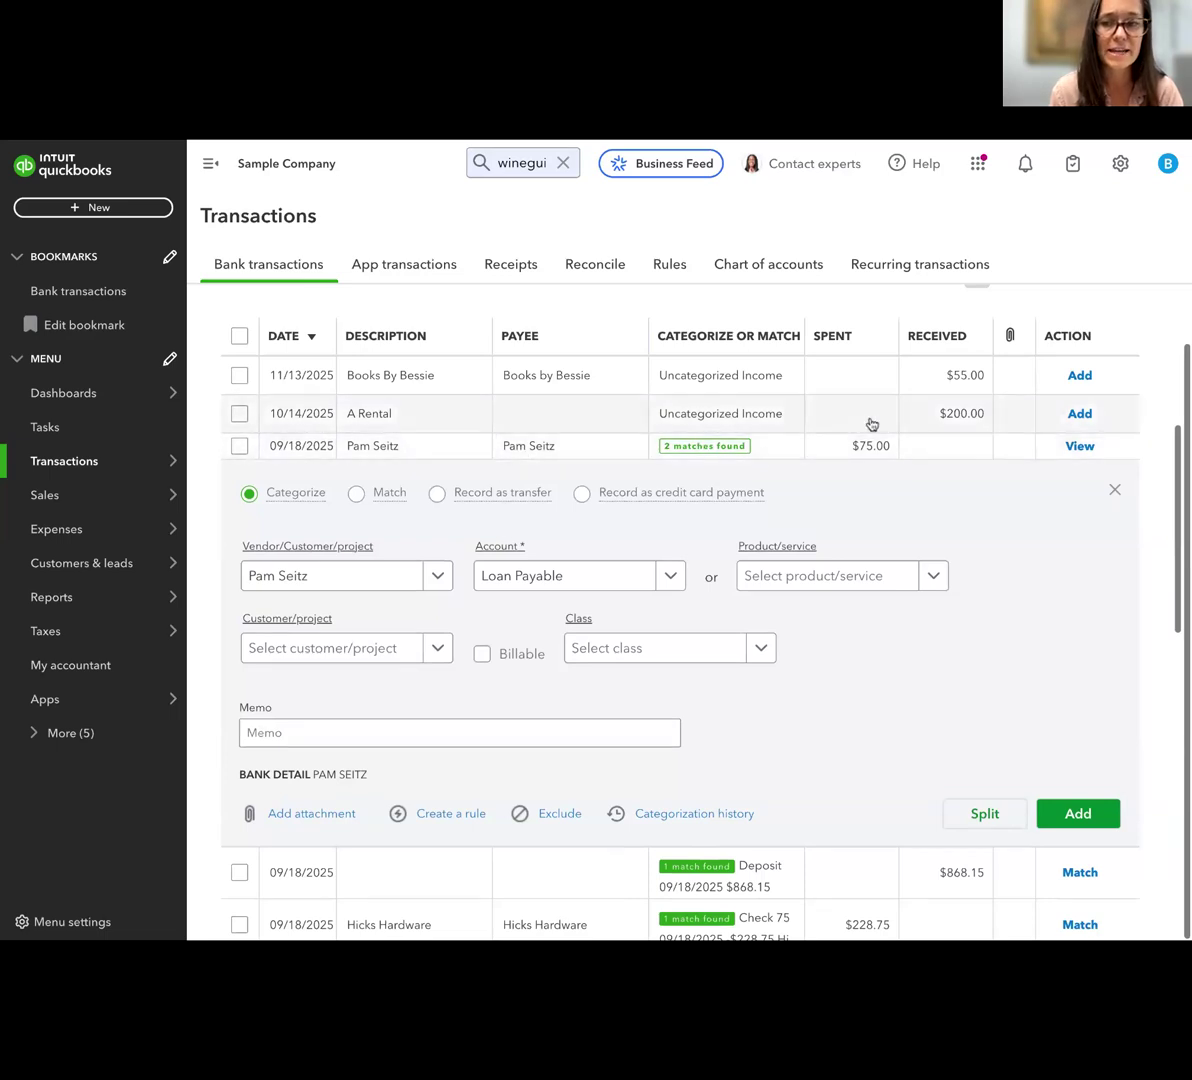
Return to the Mastercard account's transactions and check the available new transaction types, including credit card credit
scroll(689, 383, up, 3)
click(841, 342)
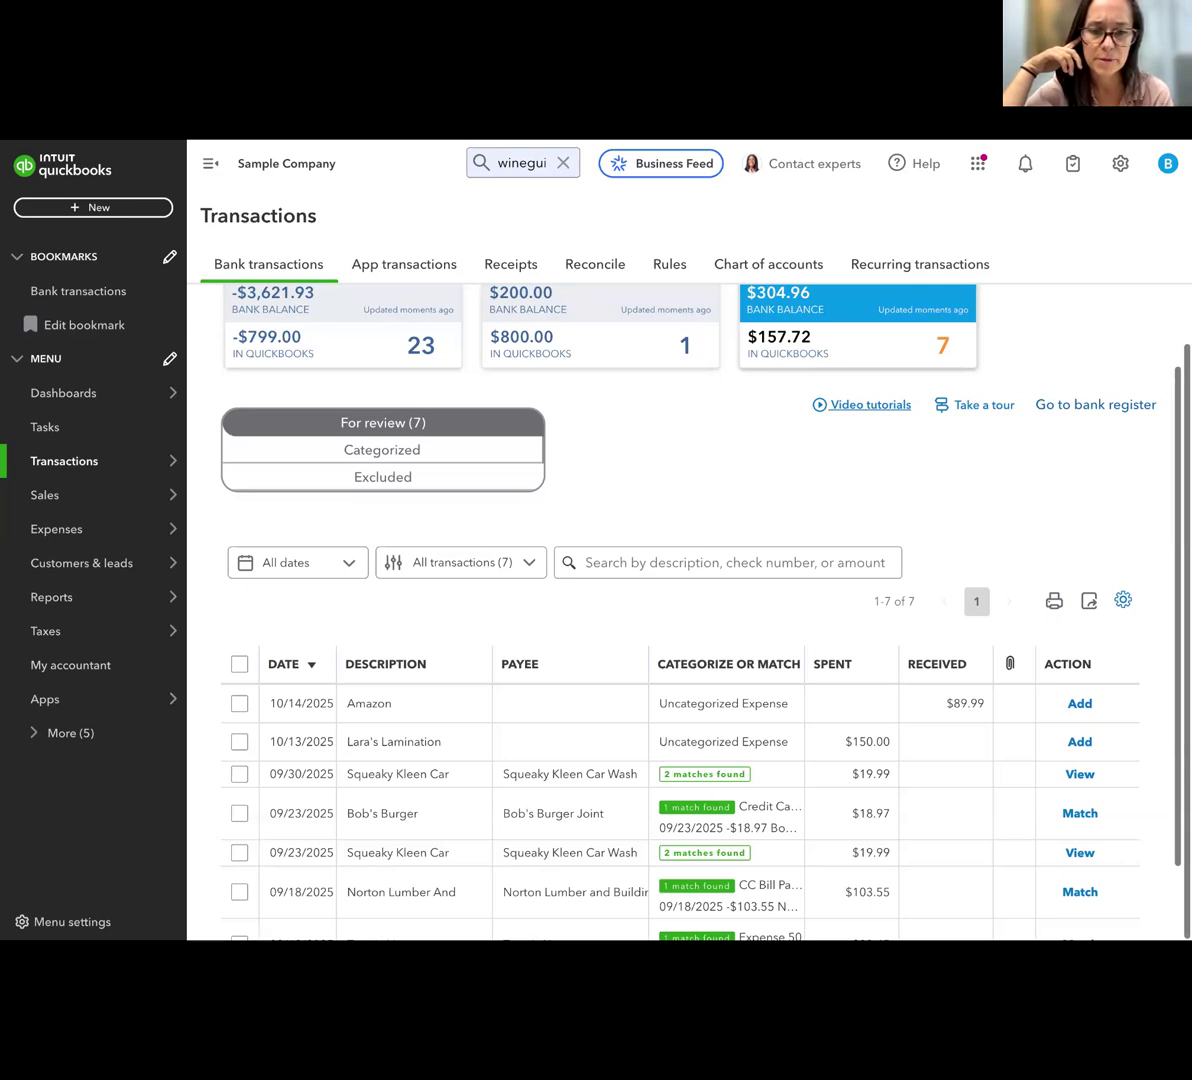
click(96, 208)
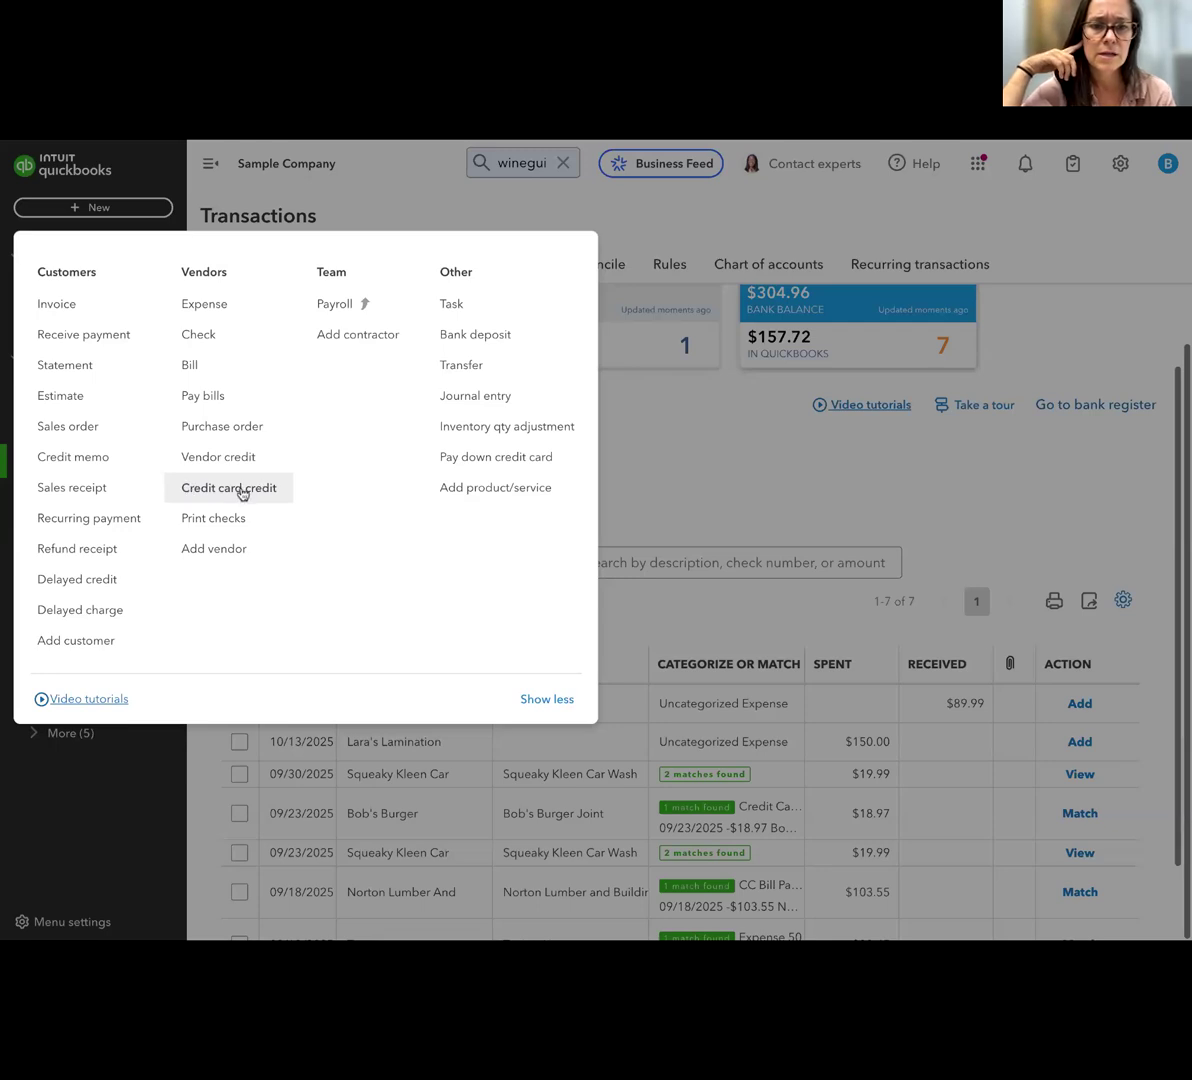
click(737, 489)
scroll(650, 488, up, 2)
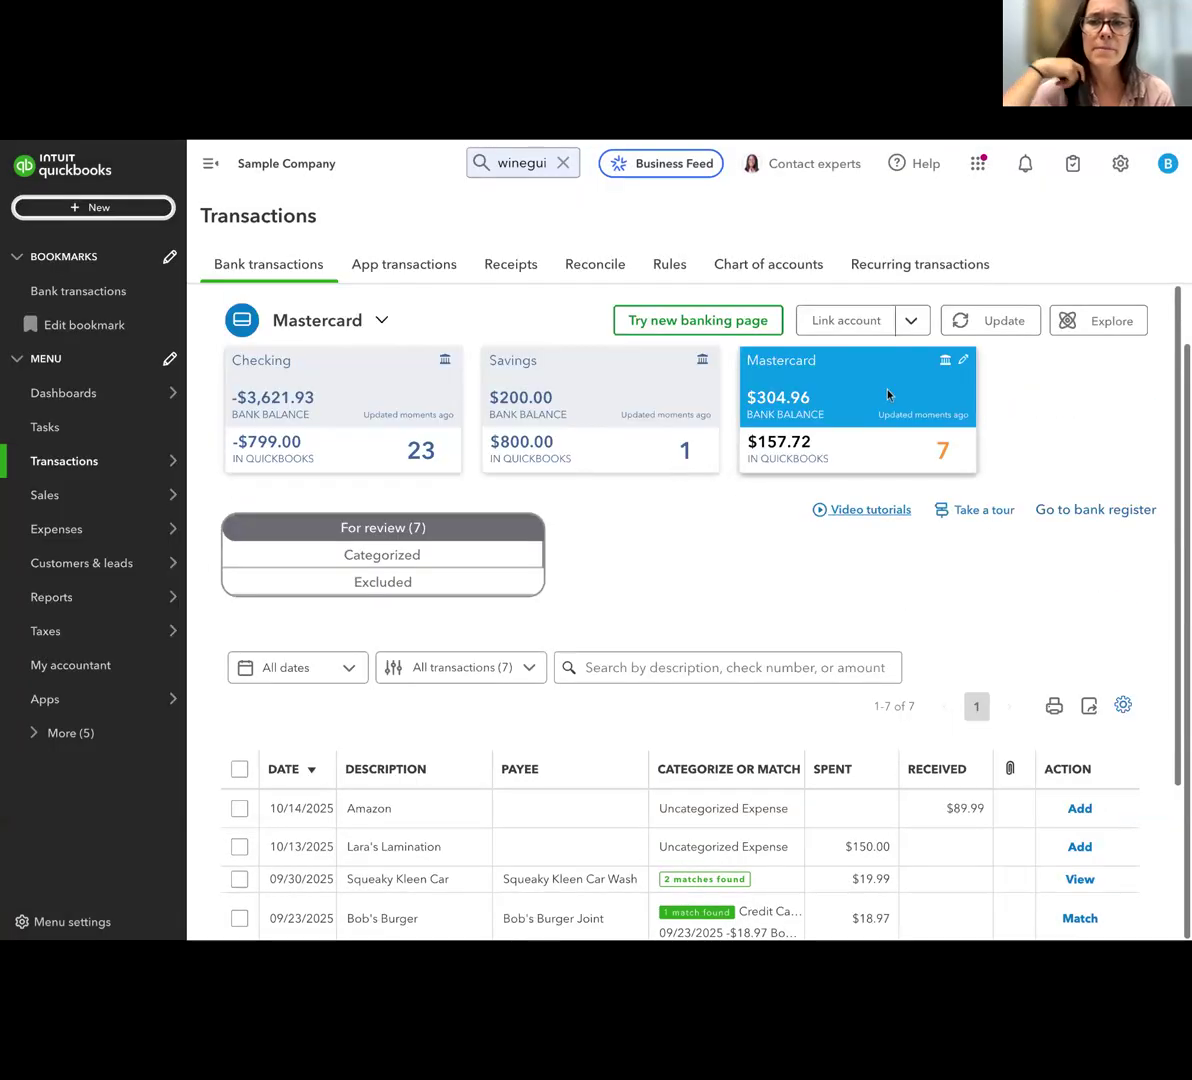
View the page for linking a bank account, close it, and look over the Mastercard transactions awaiting review
mouse_move(60, 597)
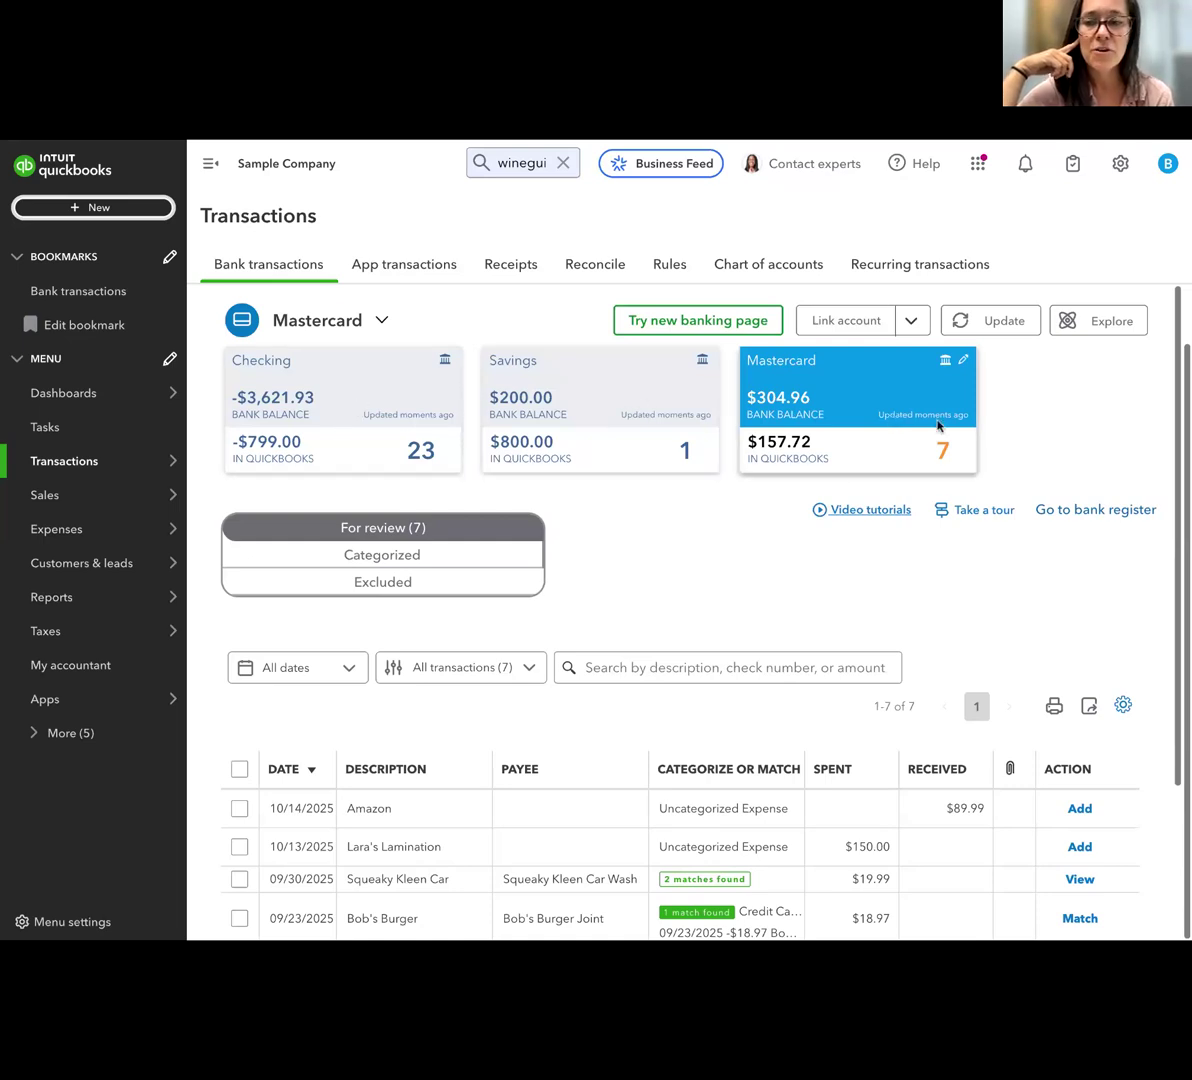
click(857, 320)
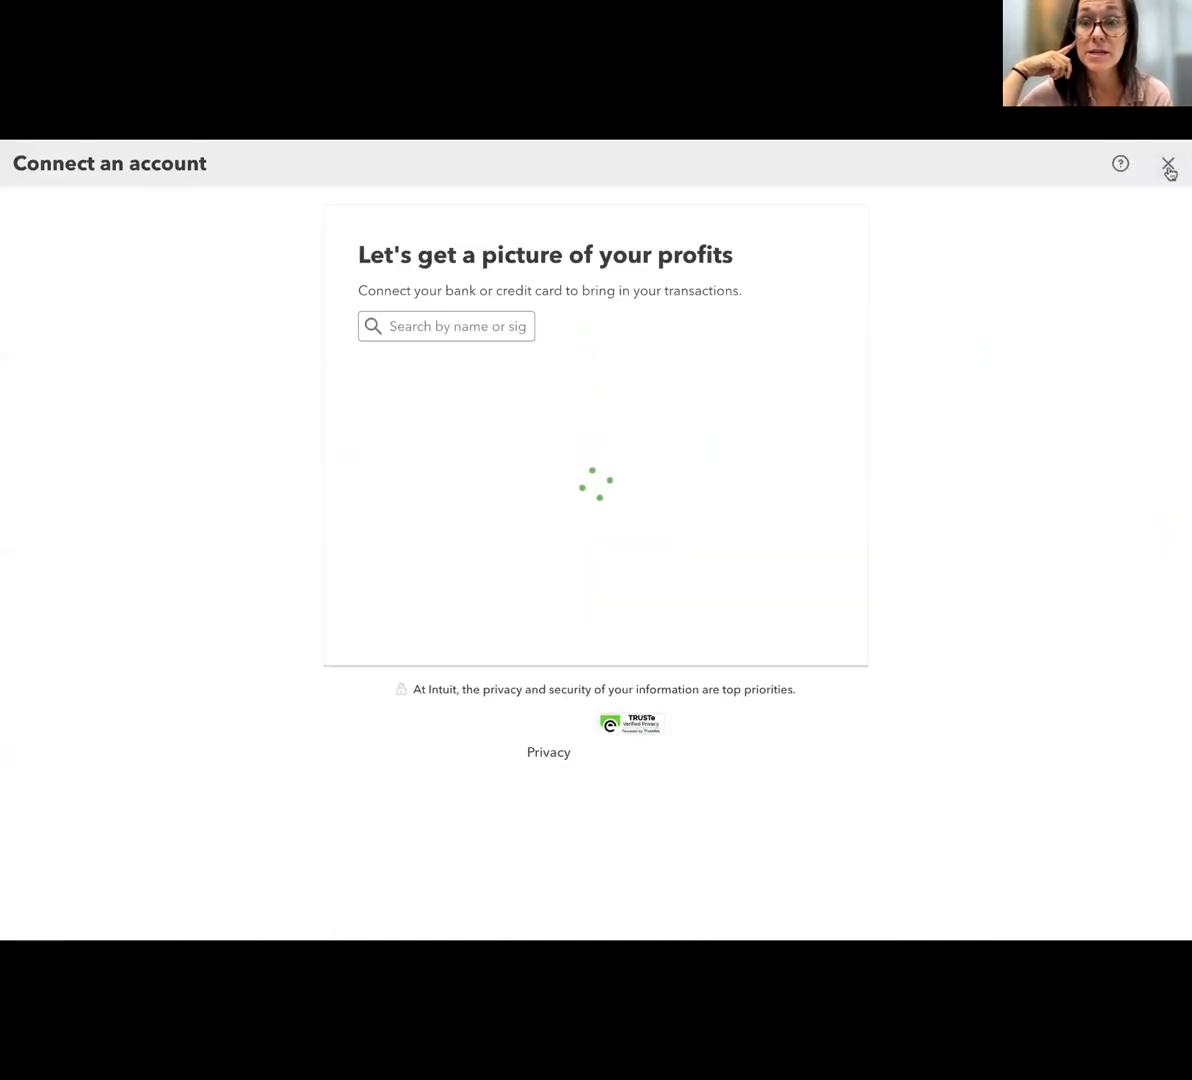
click(1168, 164)
scroll(865, 492, down, 3)
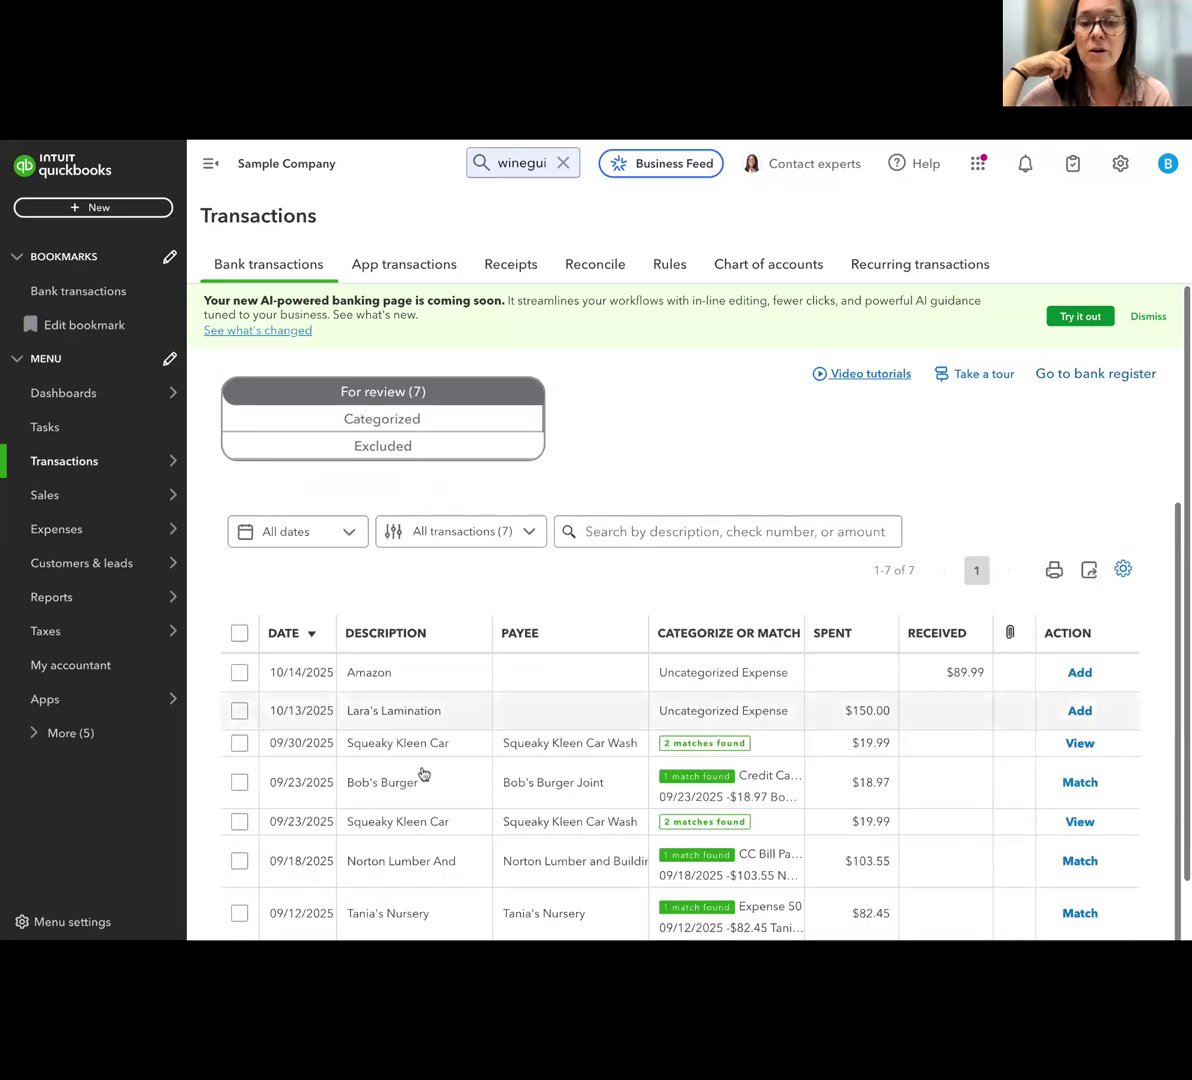
scroll(369, 652, down, 1)
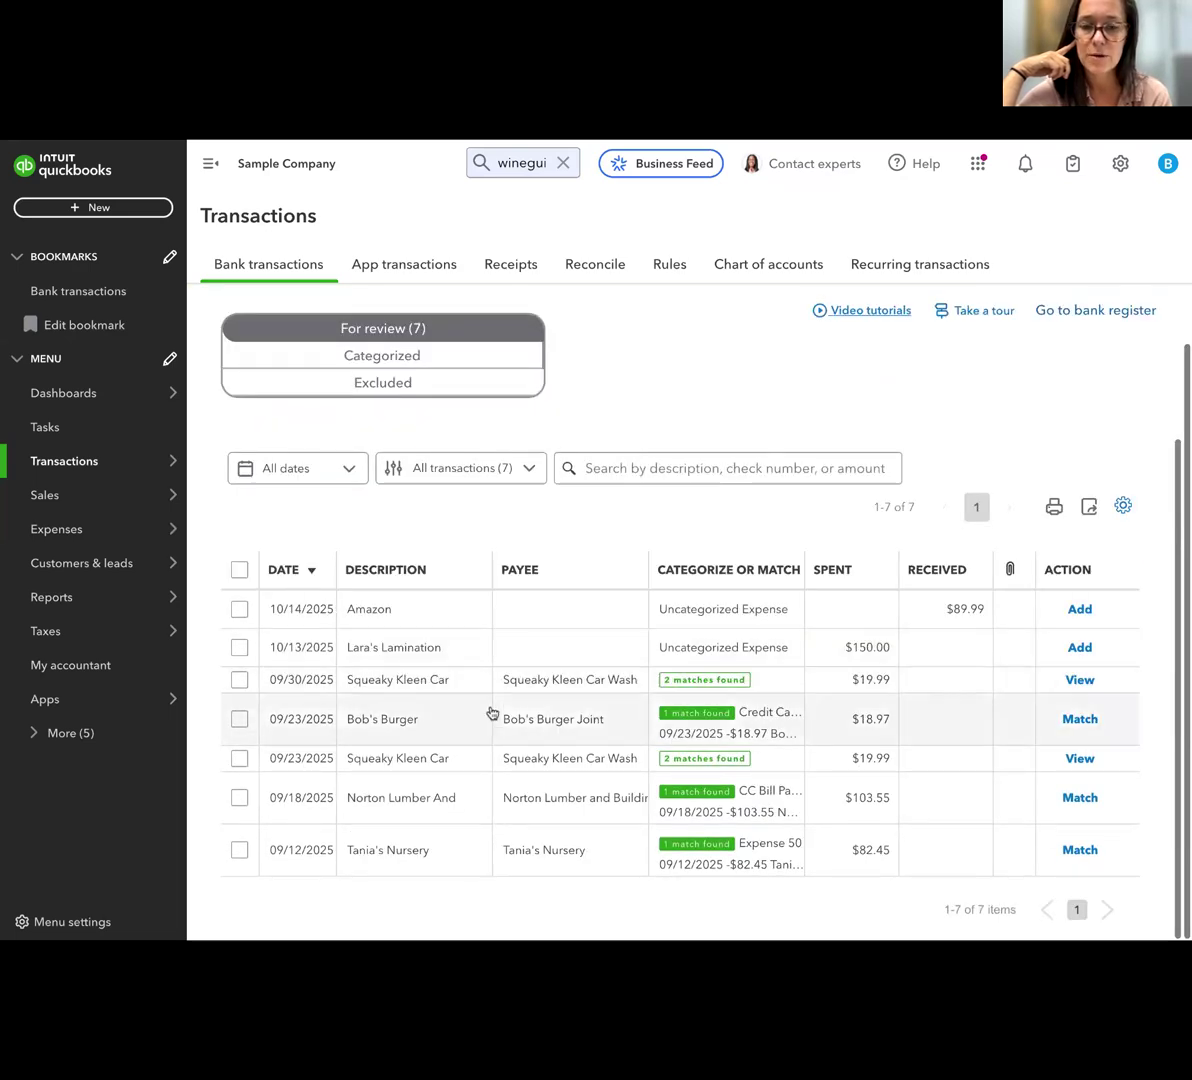
scroll(626, 544, up, 1)
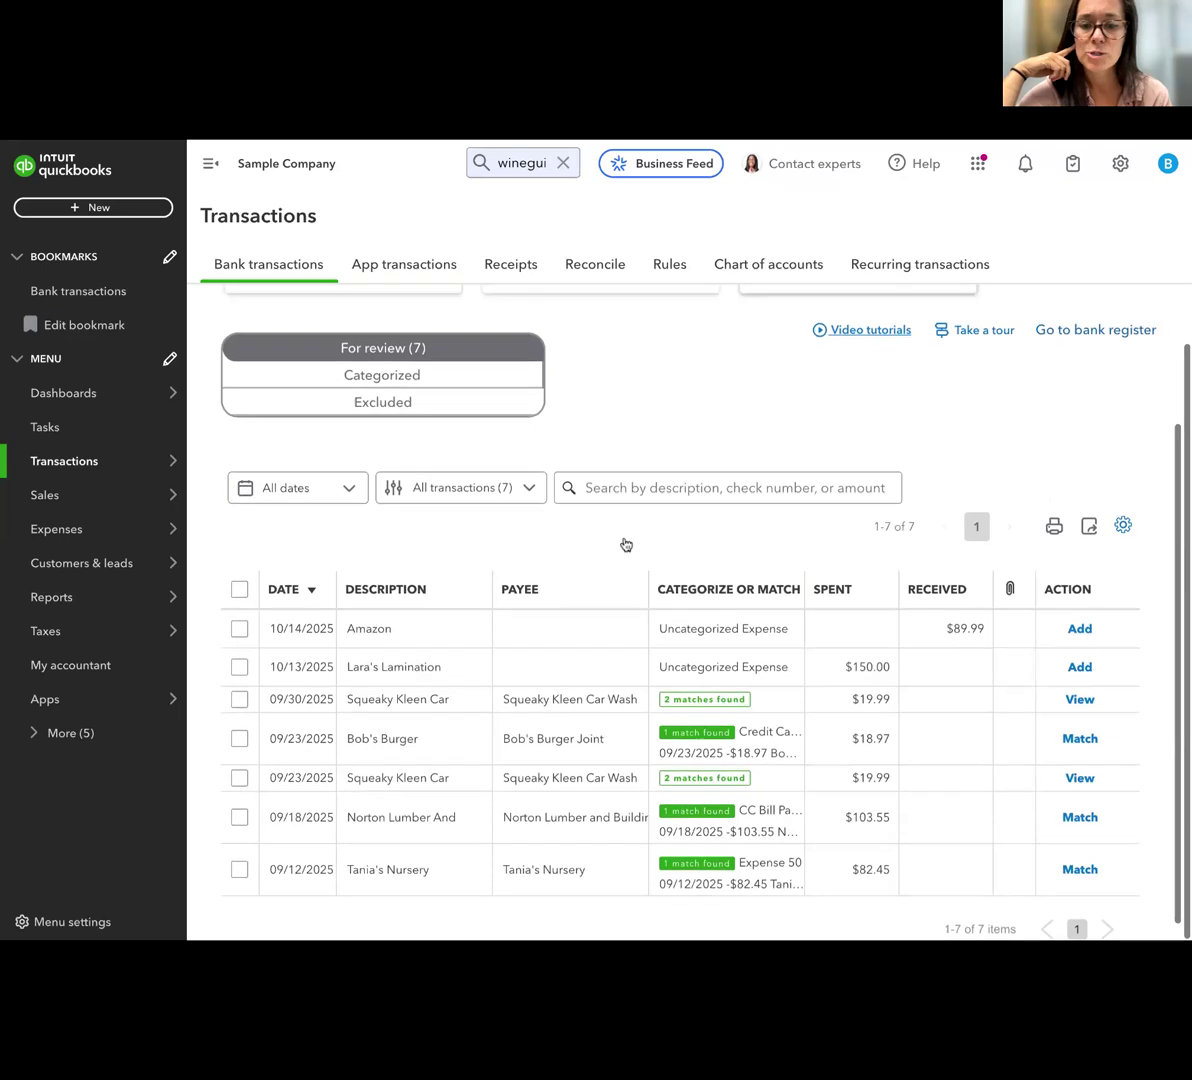
scroll(626, 544, down, 1)
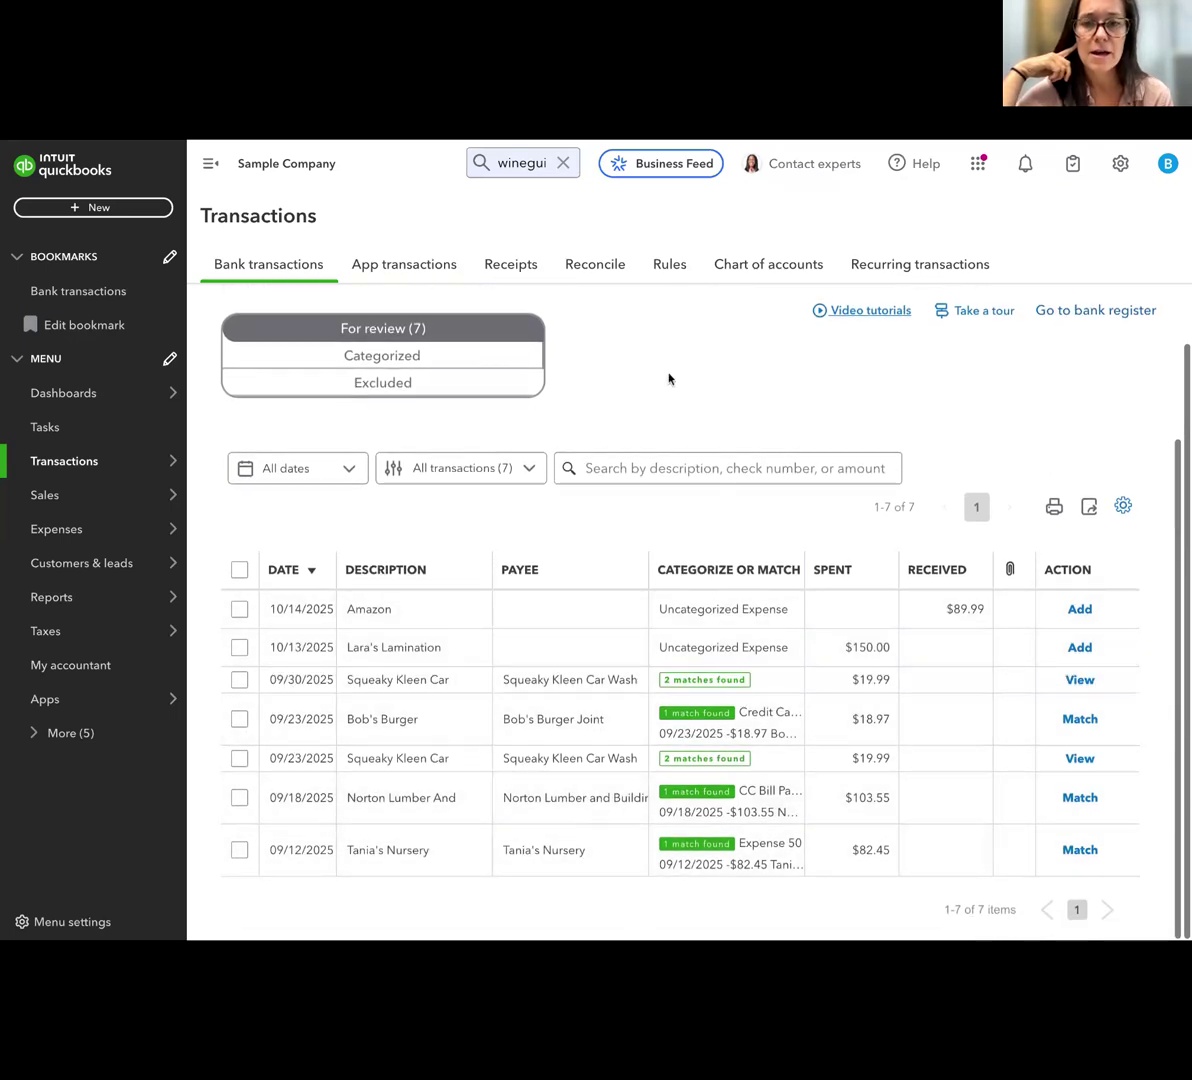
scroll(666, 375, up, 2)
scroll(662, 333, up, 1)
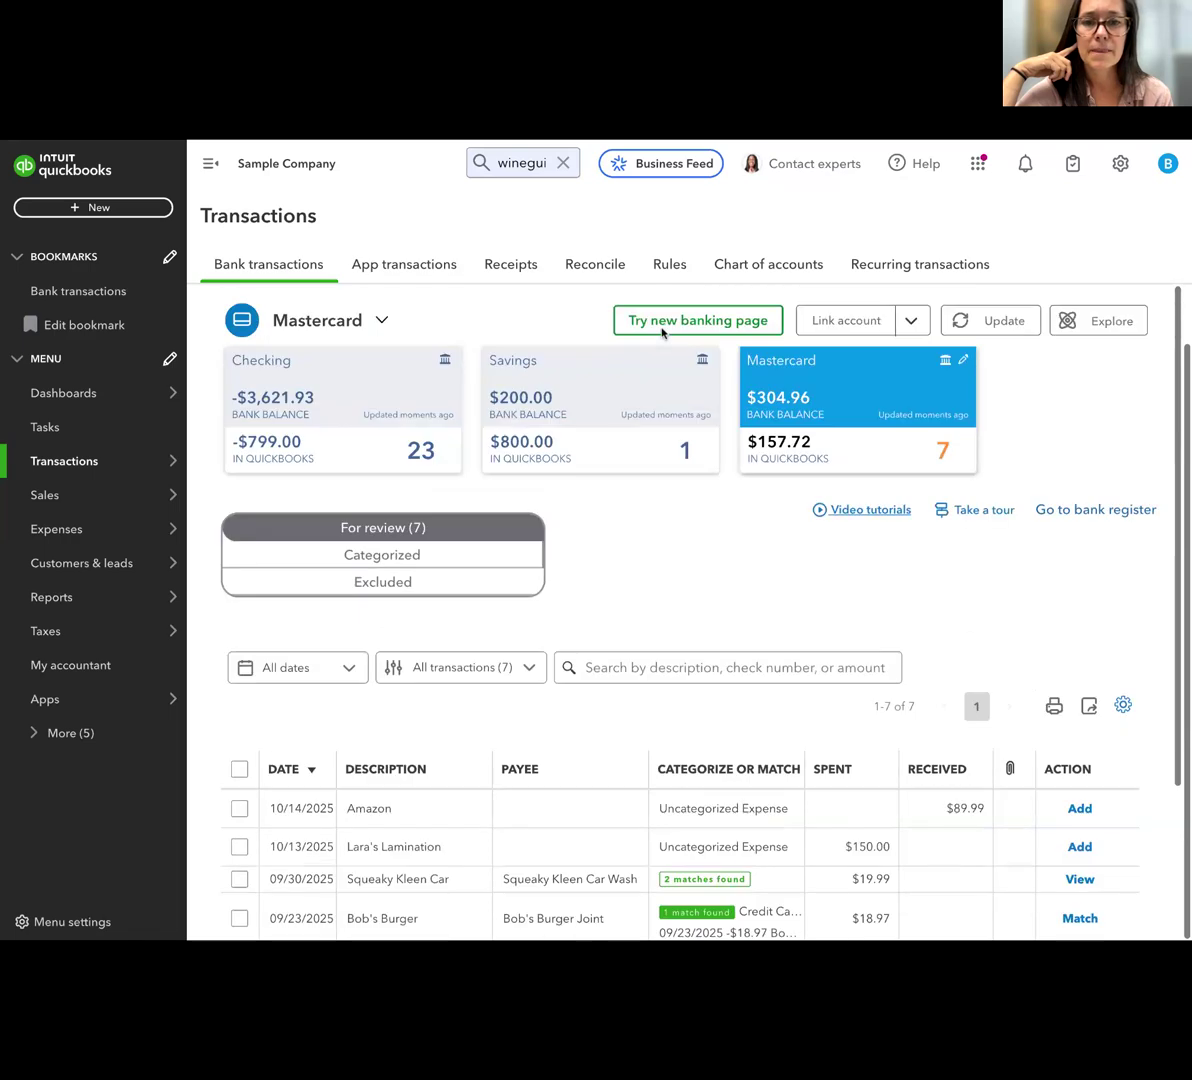
click(120, 209)
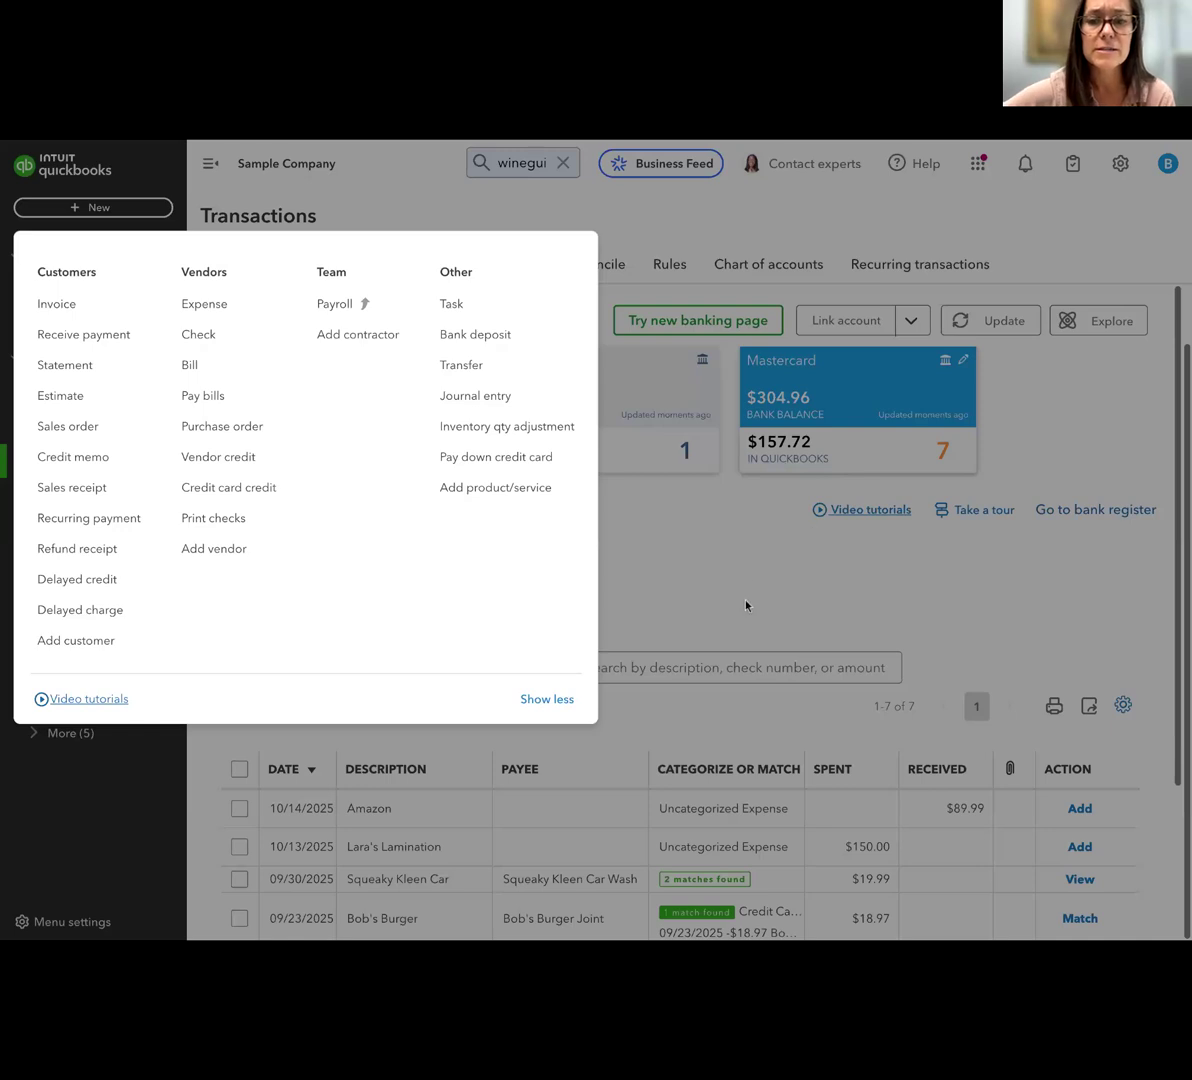
click(668, 596)
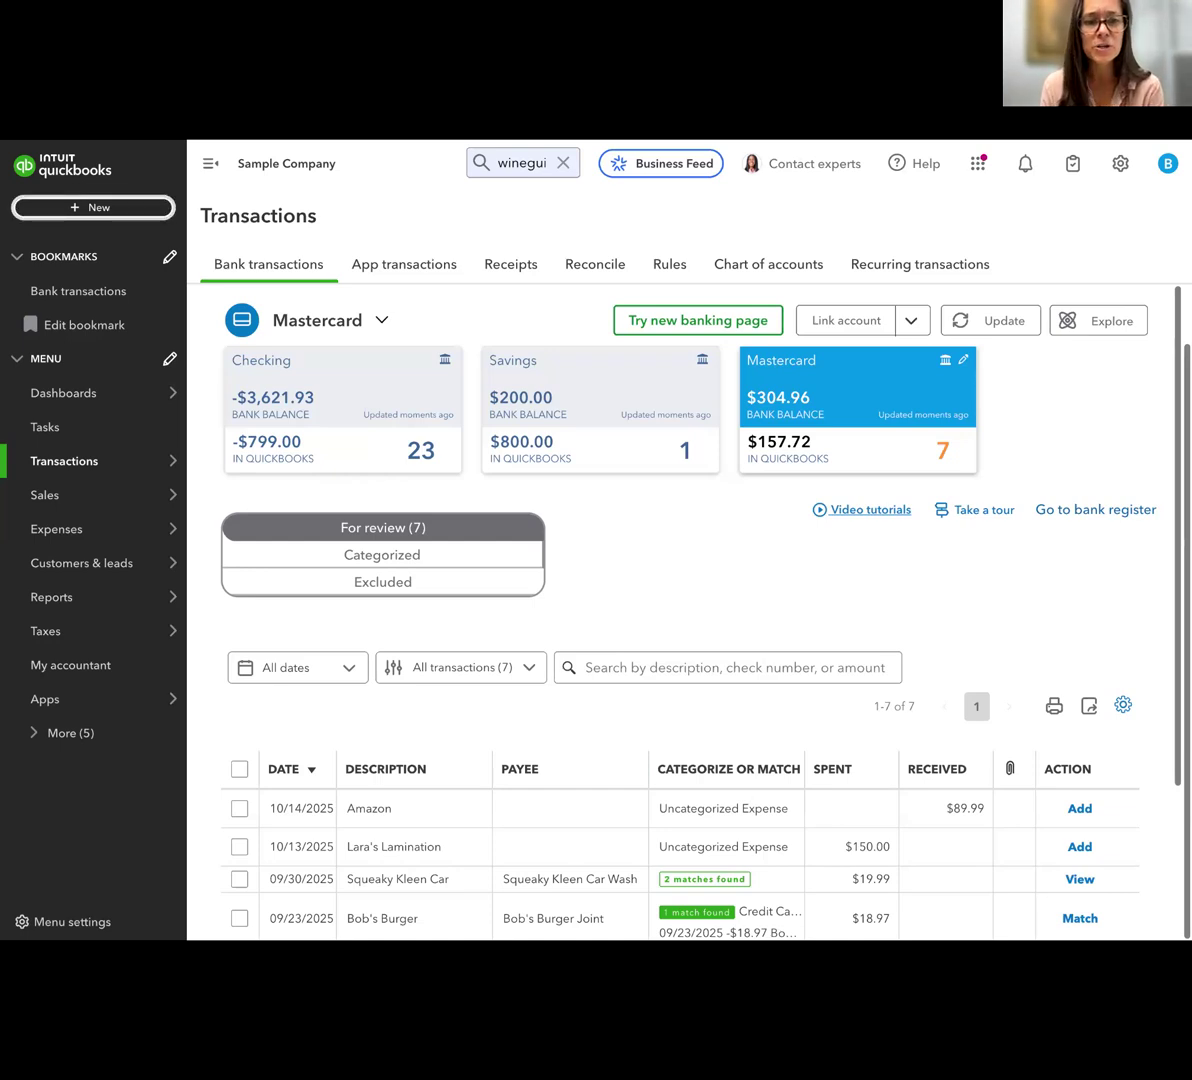
Open the Profit and Loss as % of total income standard report and collapse its options header
click(50, 597)
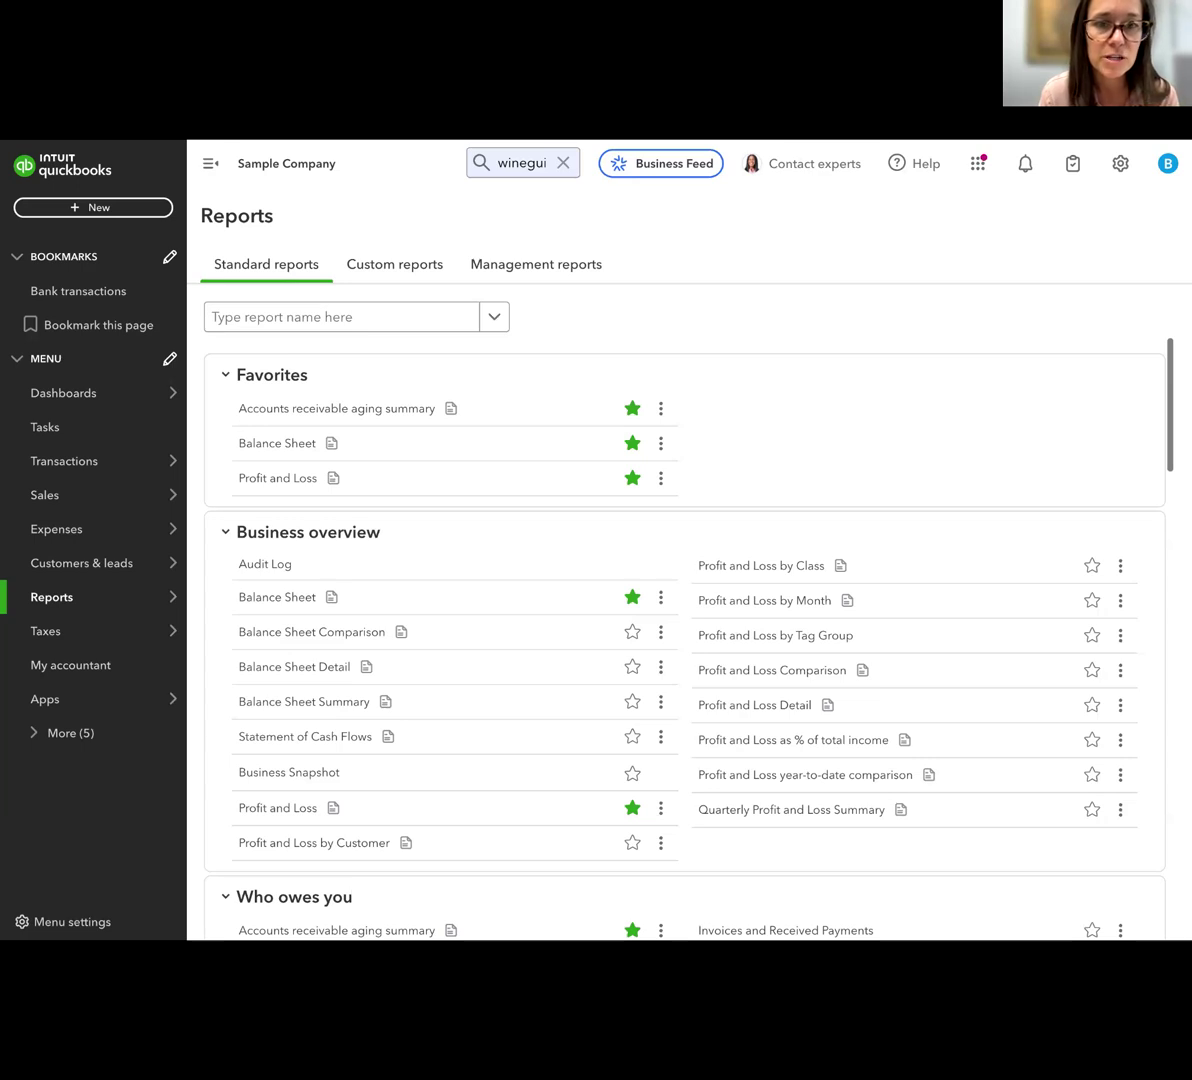
scroll(1032, 396, down, 1)
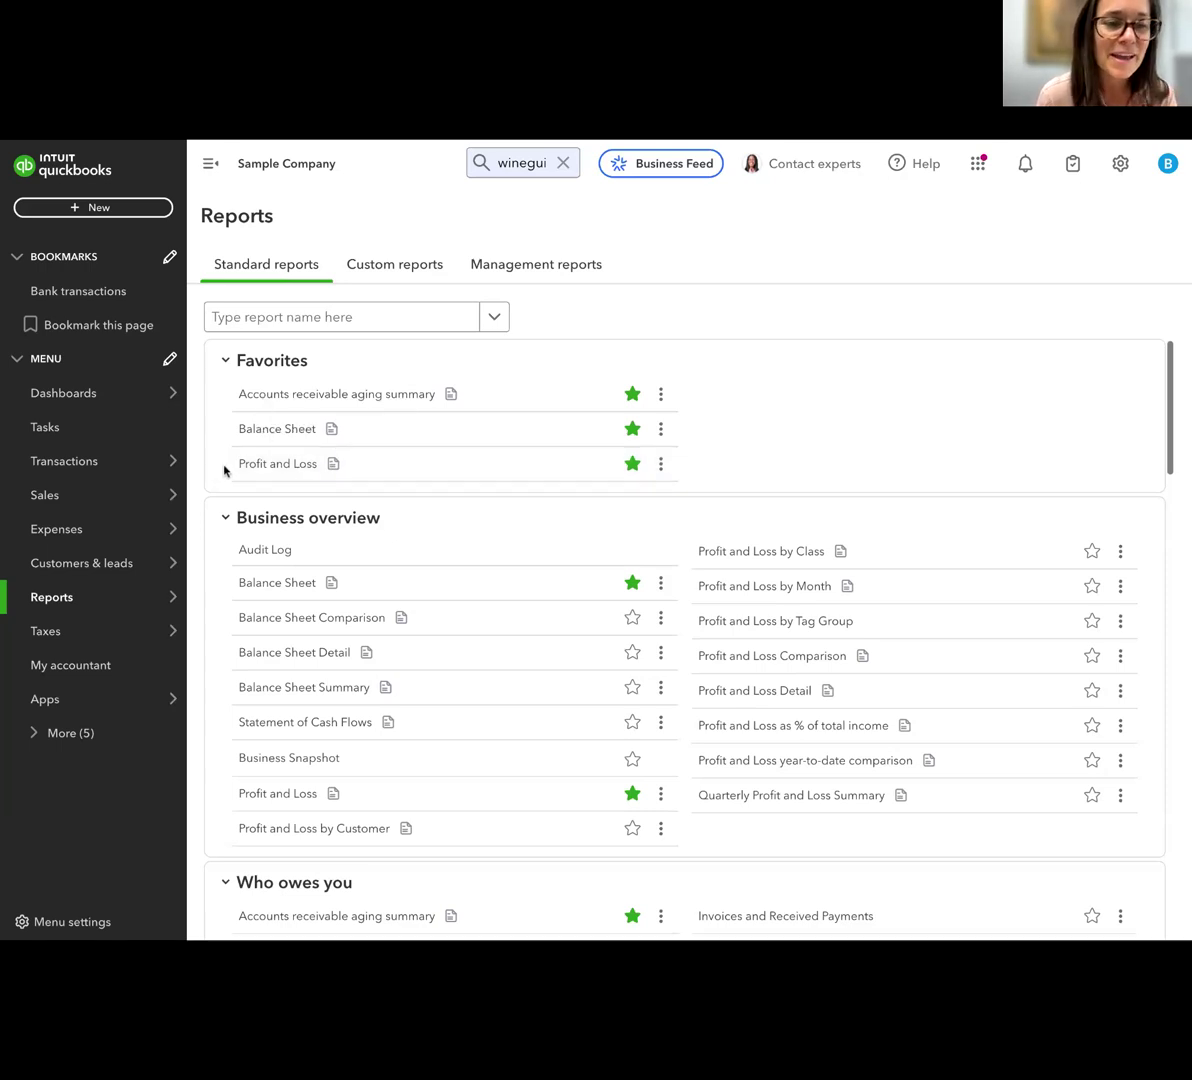
scroll(298, 466, down, 1)
scroll(770, 469, down, 1)
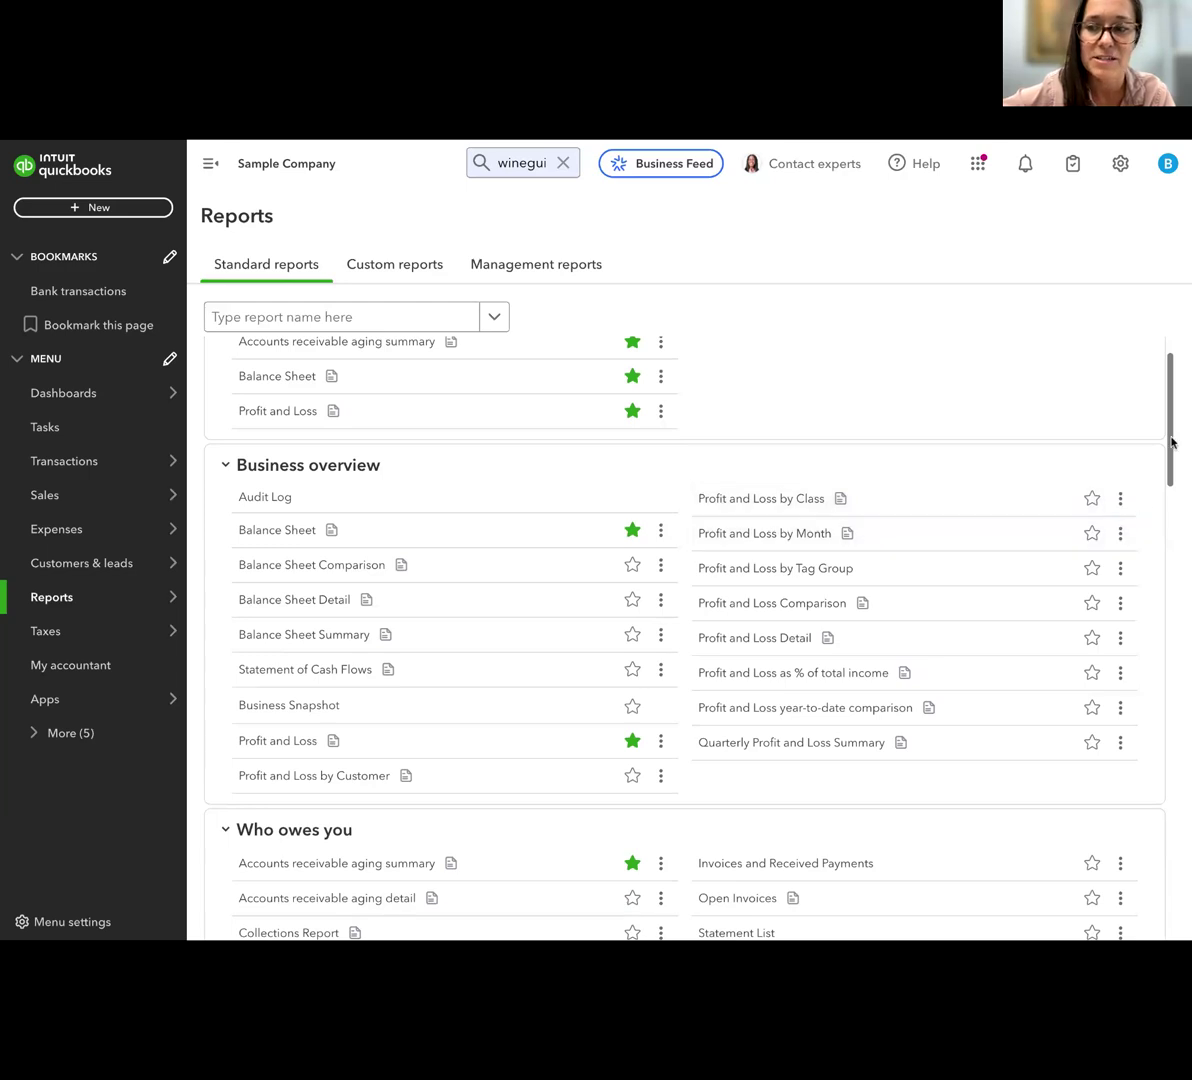
click(723, 676)
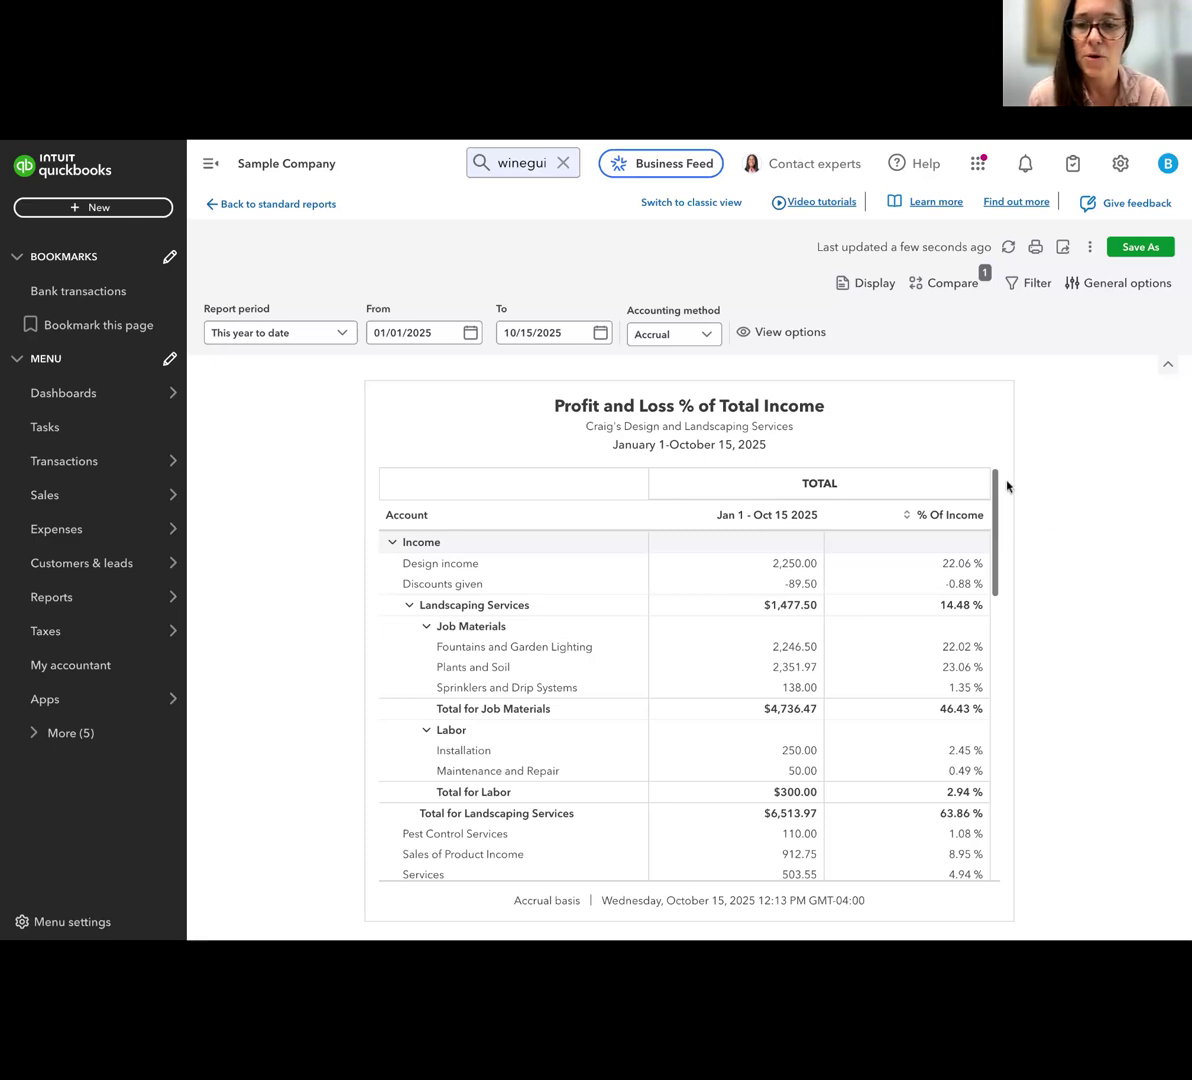
click(1167, 365)
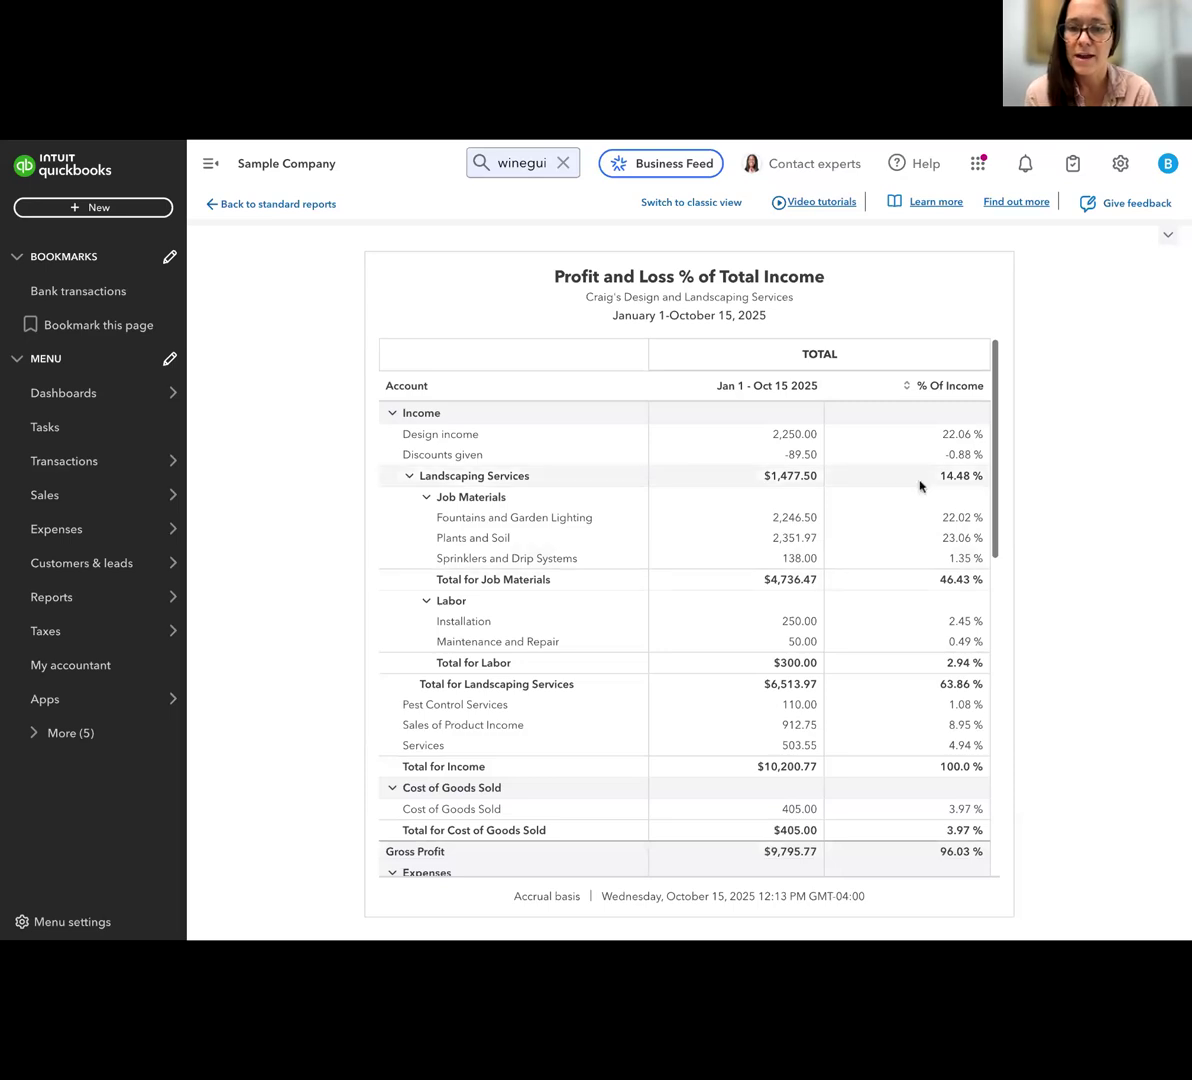